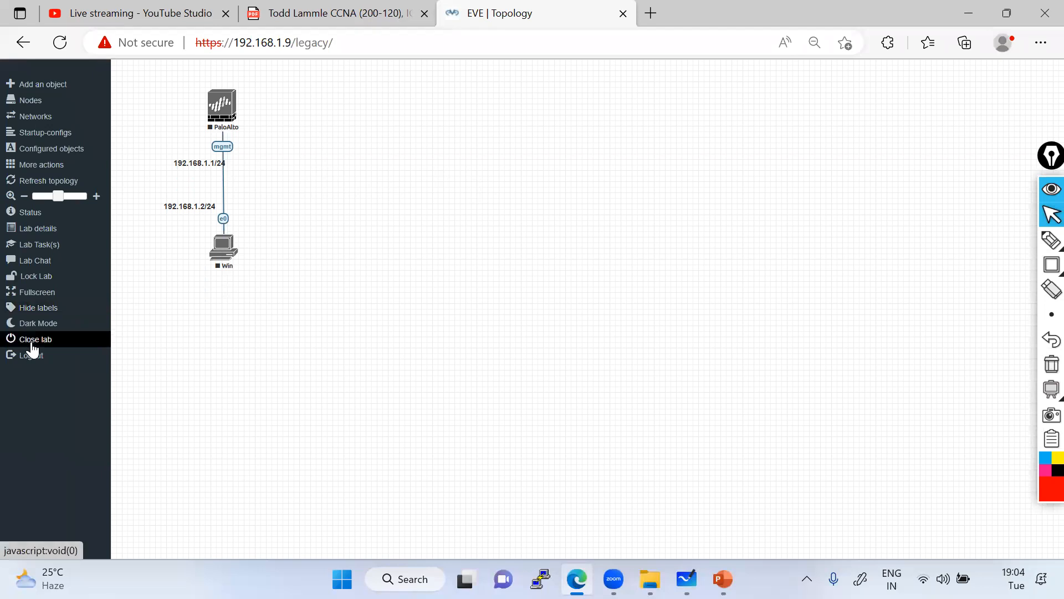
Close the PaloAlto–Win lab to get back to the Palo-Alto-Labs folder in the file manager.
left_click(32, 345)
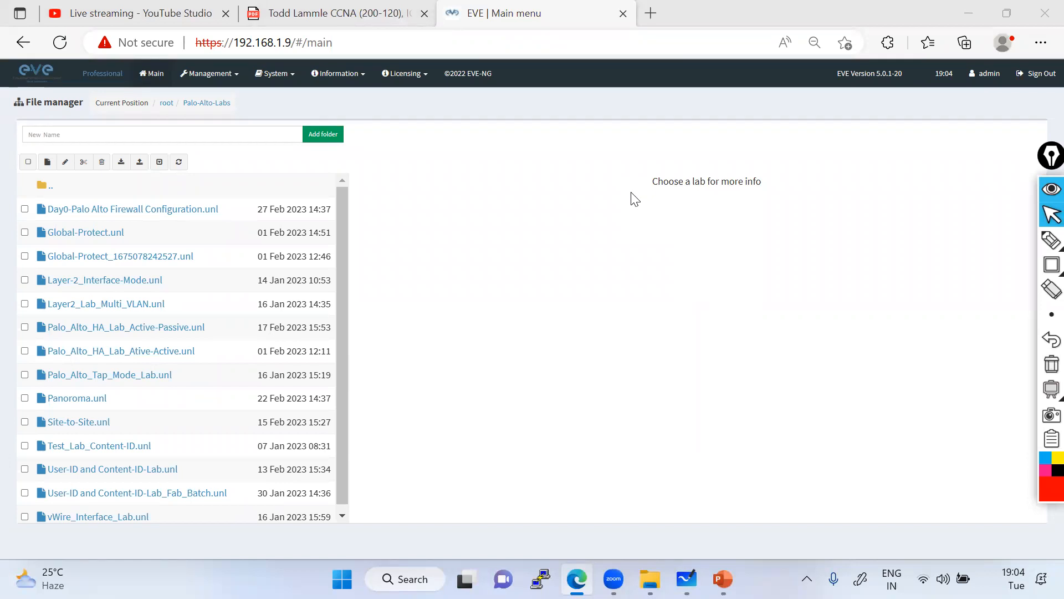
mouse_move(184, 228)
left_click(651, 14)
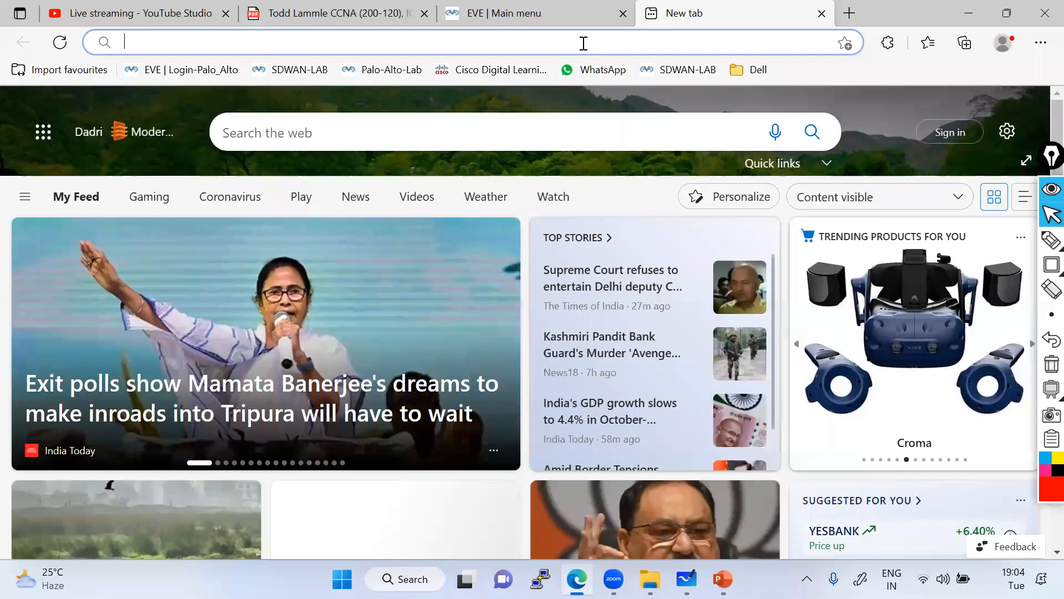
type("racks.guinett.com:8081")
key("Return")
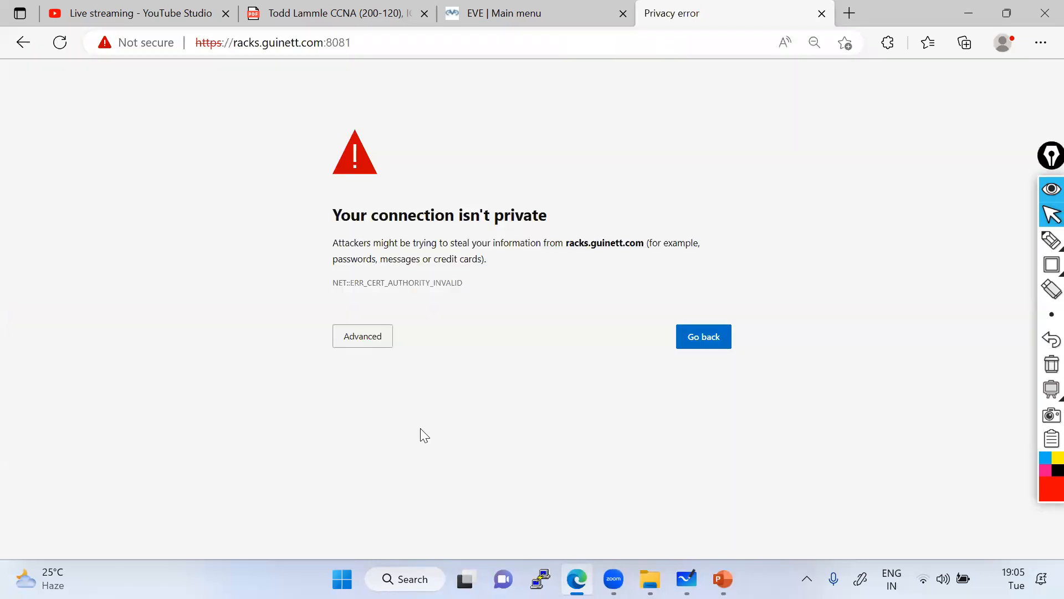
left_click(363, 336)
left_click(421, 438)
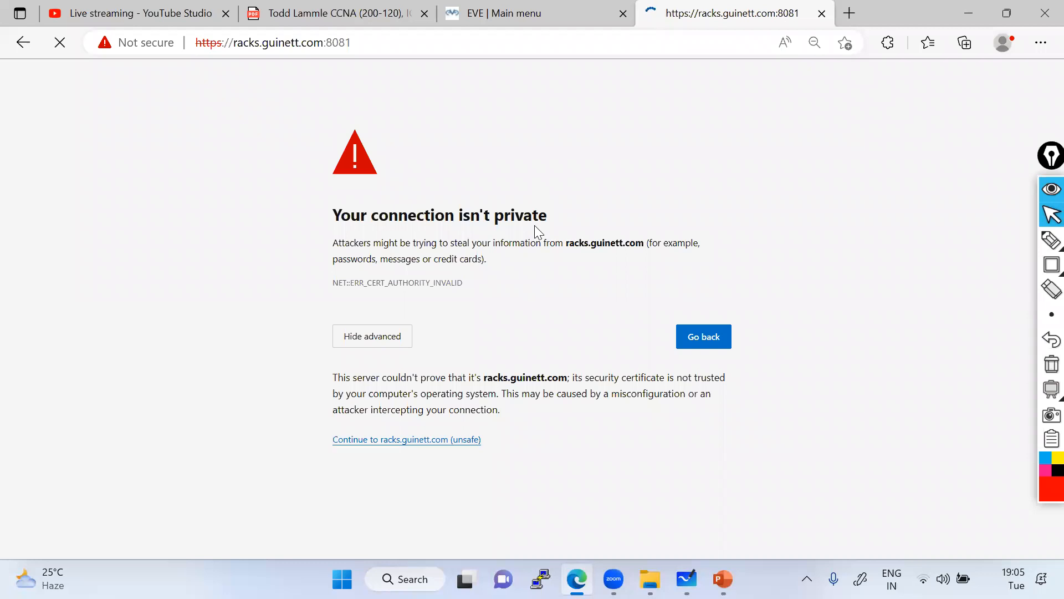
left_click(533, 8)
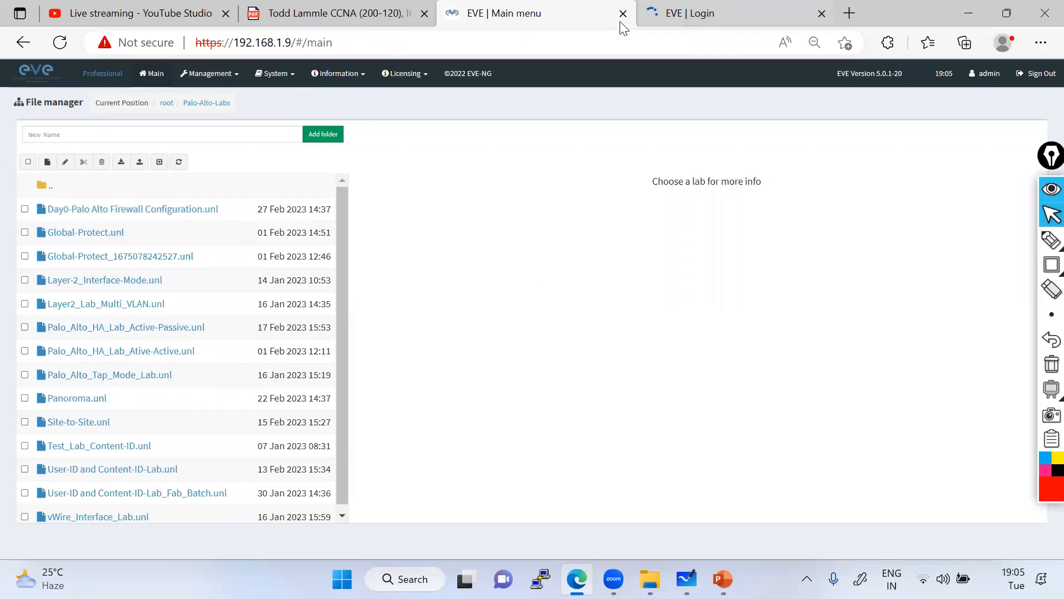
left_click(690, 14)
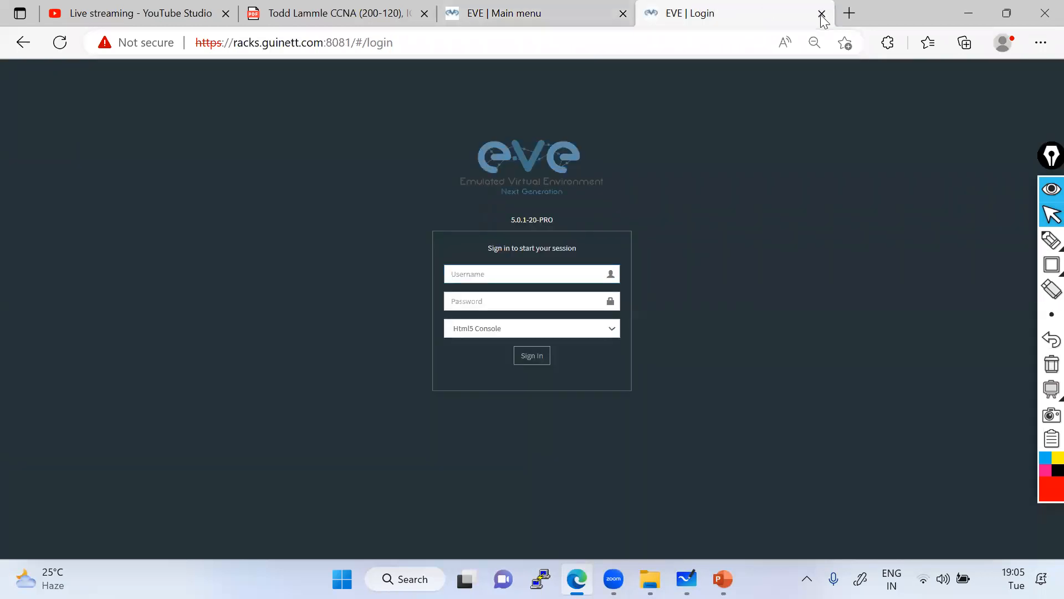
left_click(821, 13)
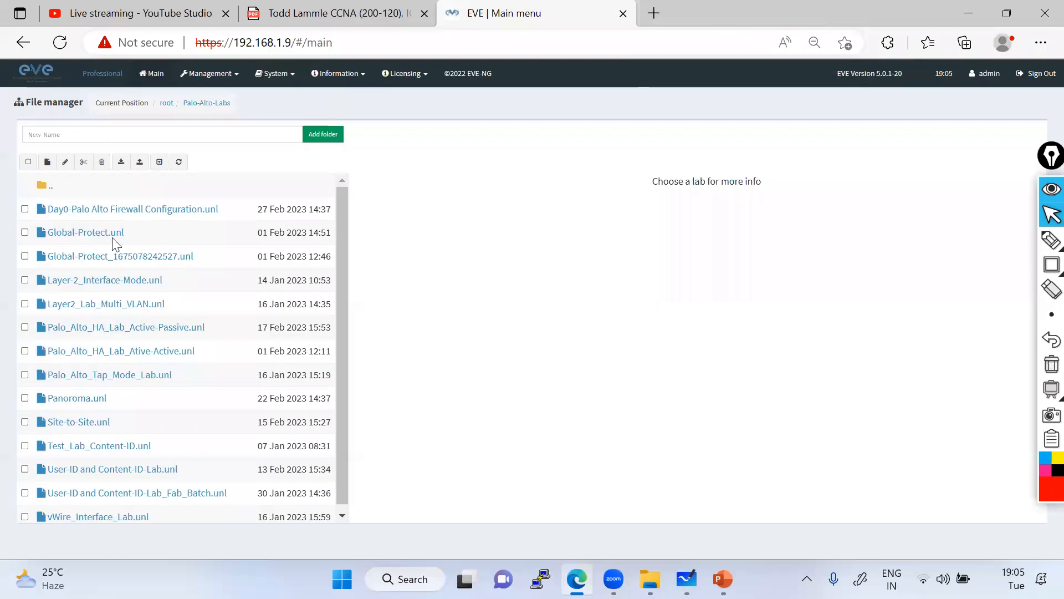
Open the Day0-Palo Alto Firewall Configuration.unl lab from the file manager.
left_click(93, 216)
left_click(417, 480)
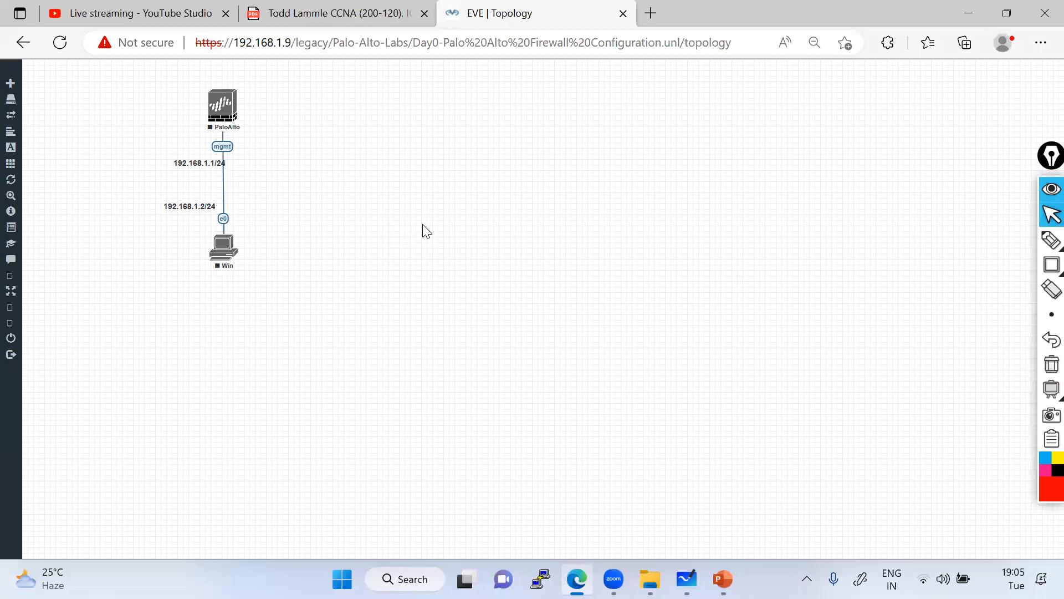
Move the PaloAlto–Win nodes toward the canvas centre, nudge the 192.168.1.2/24 label, then show the training slides.
left_click_drag(145, 82, 384, 331)
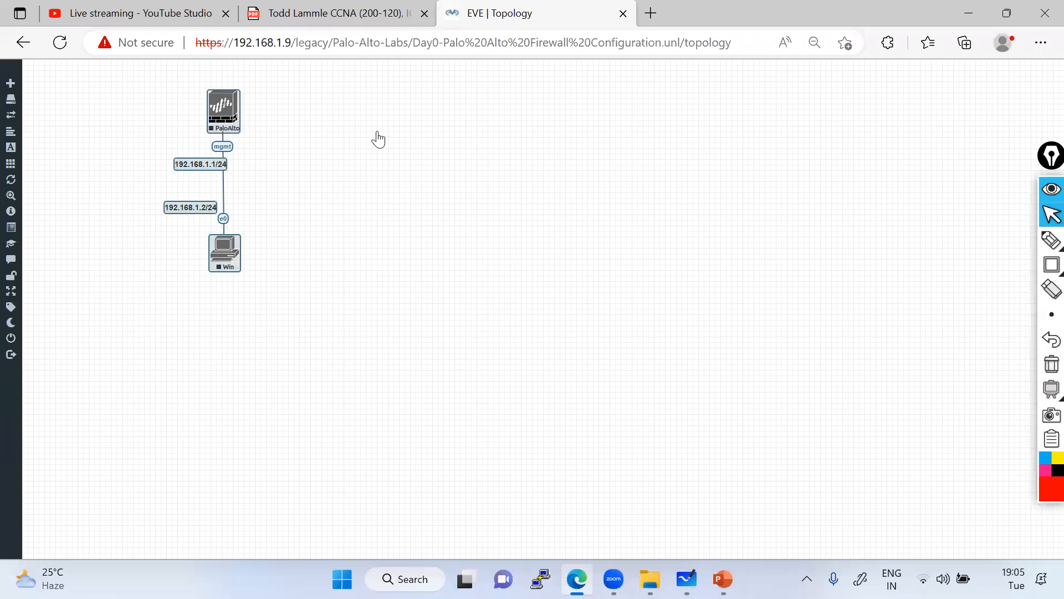
left_click_drag(219, 109, 377, 134)
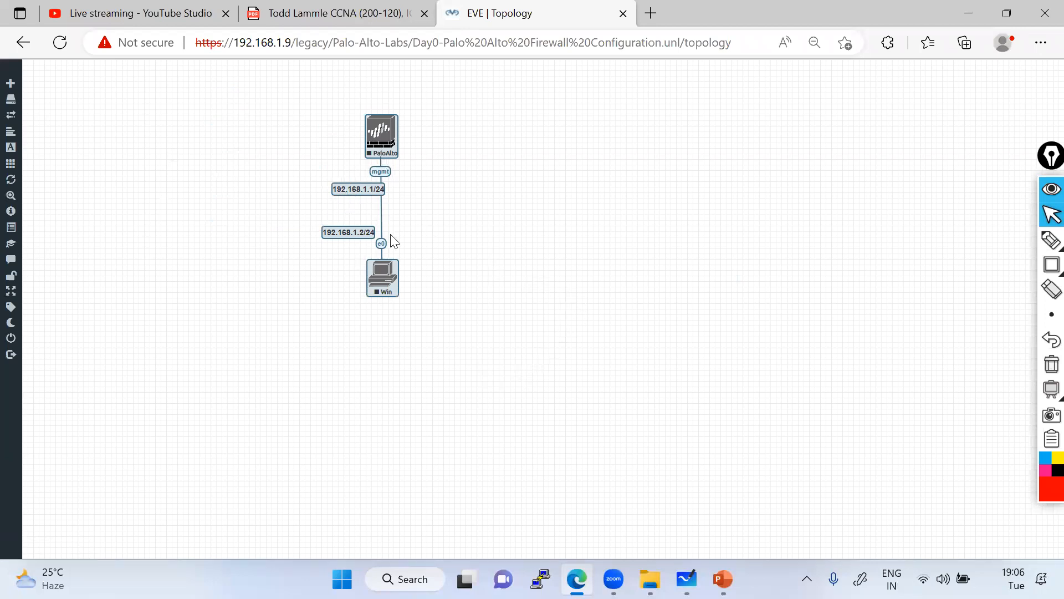
left_click(347, 228)
left_click_drag(347, 229, 353, 229)
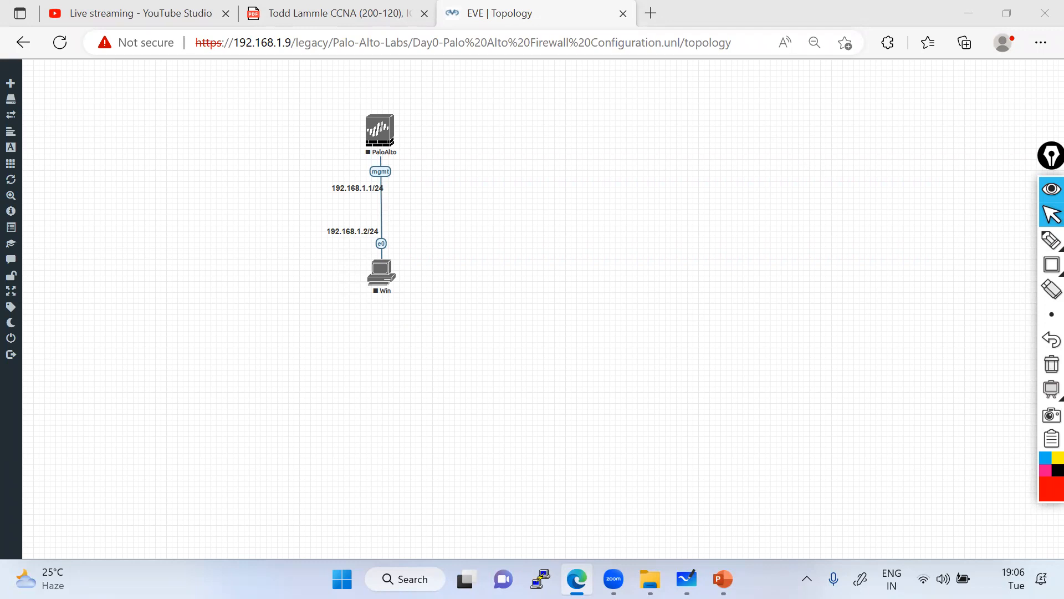
mouse_move(723, 578)
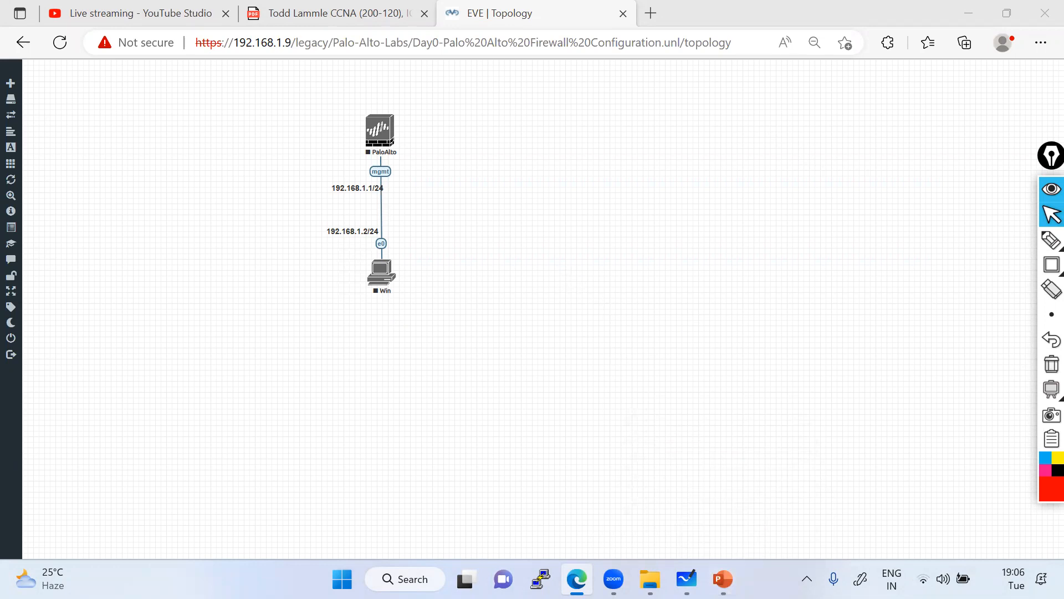
left_click(723, 579)
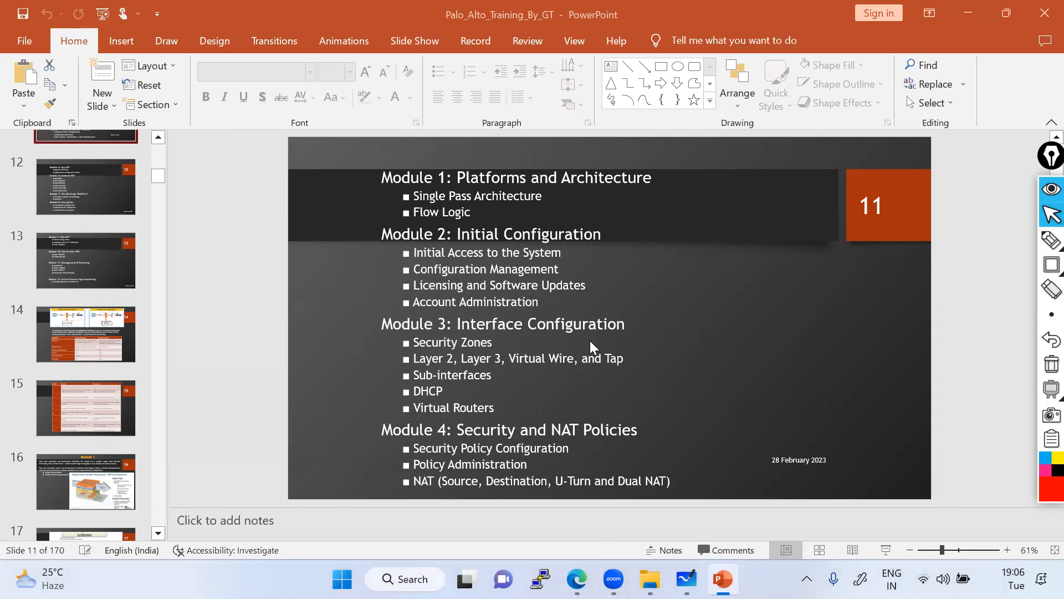
Search google.co.in for 'palo alto firewall' in a new tab and show the image results.
left_click(968, 12)
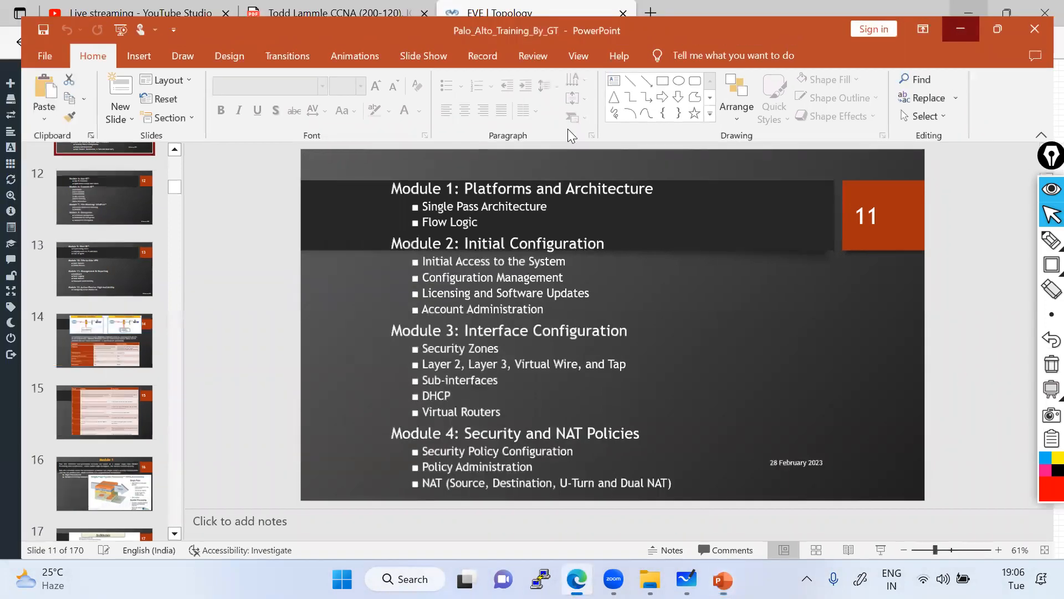
left_click(644, 16)
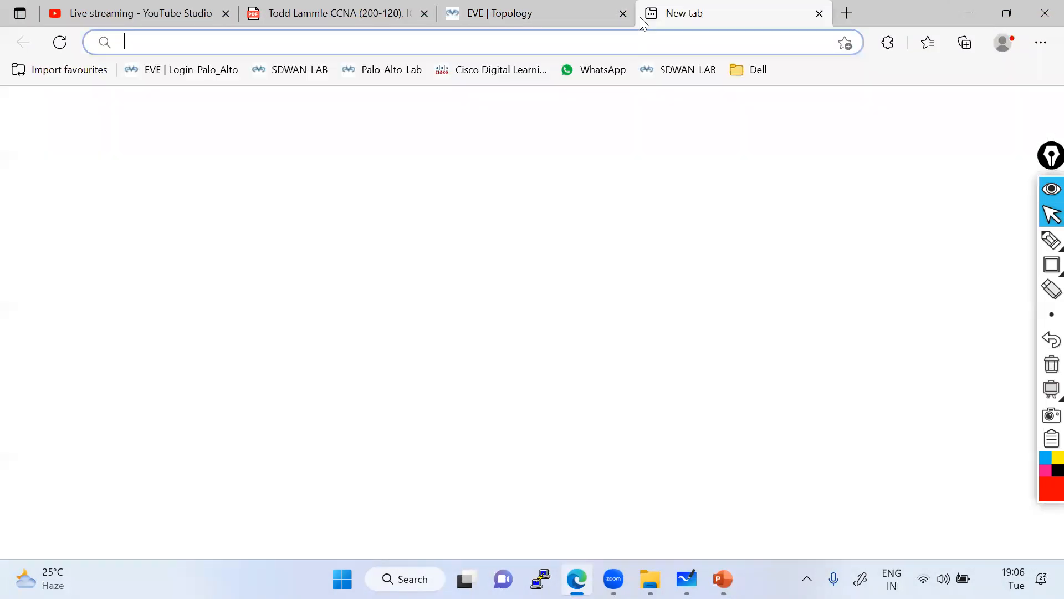
type("goo")
key("Return")
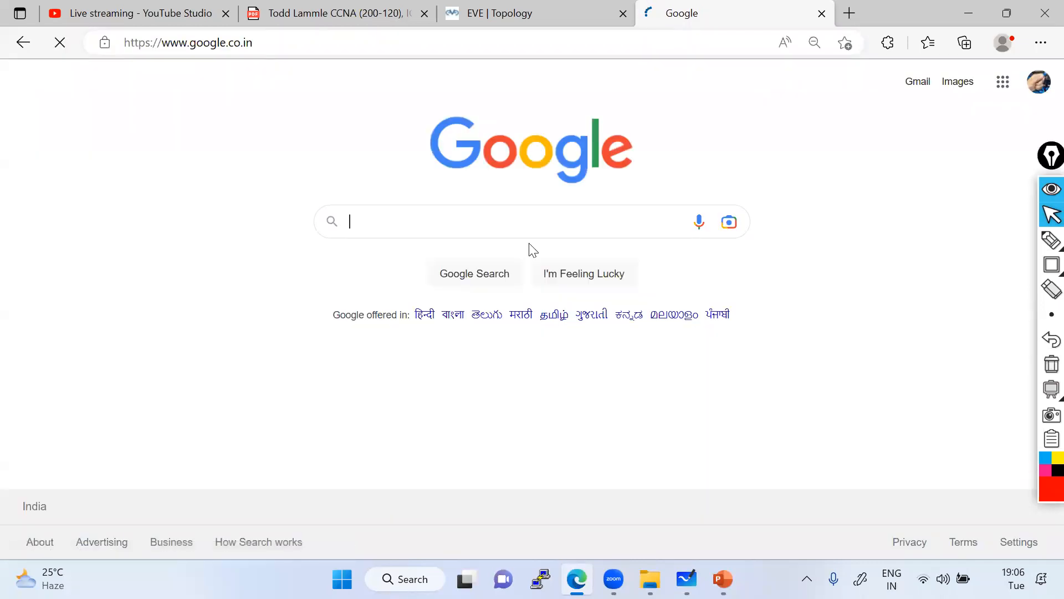
type("palo alt")
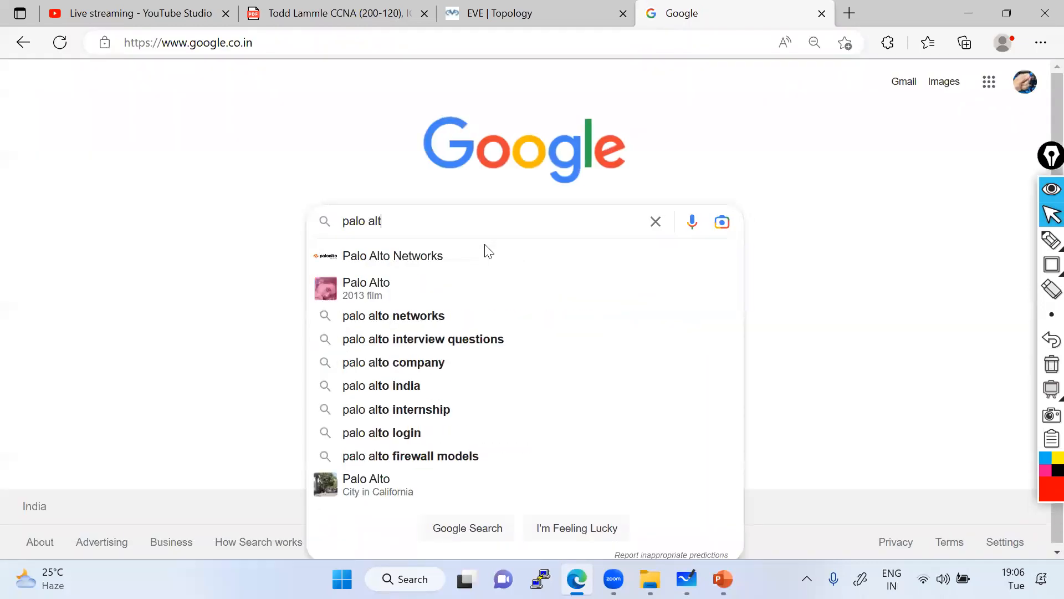
type("o firewall")
key("Return")
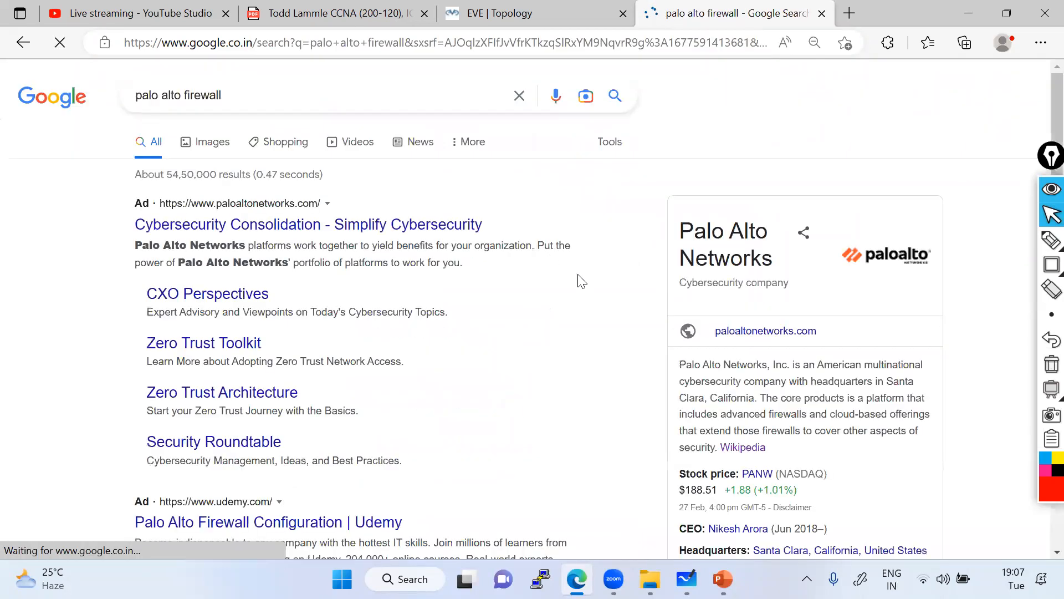
left_click(213, 147)
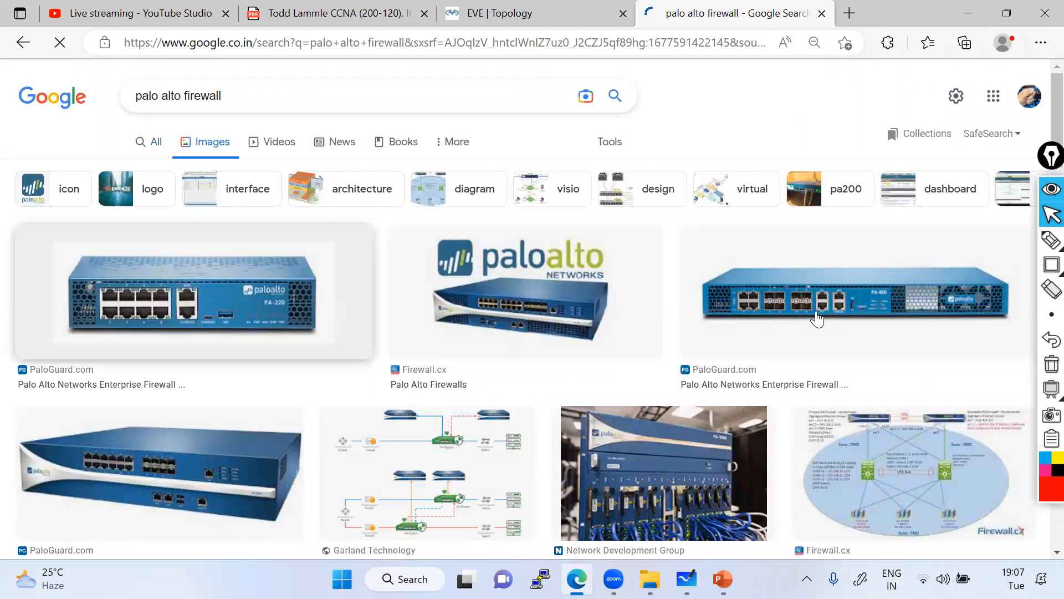
Open the PA-220 firewall preview and draw a red box with an 'SW' label over its caption.
left_click(261, 305)
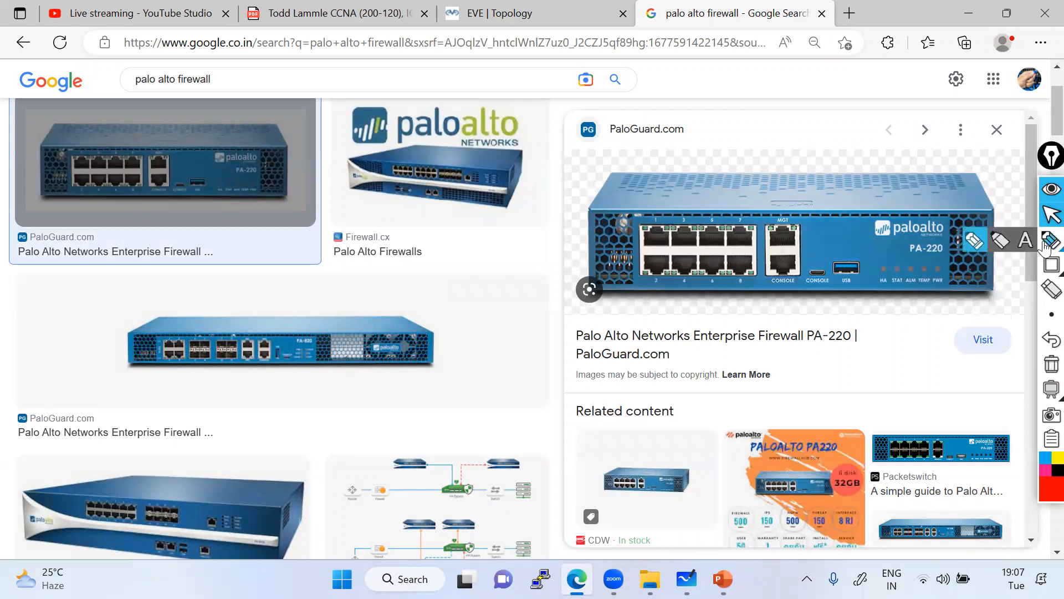
left_click(1052, 265)
left_click_drag(640, 317, 755, 421)
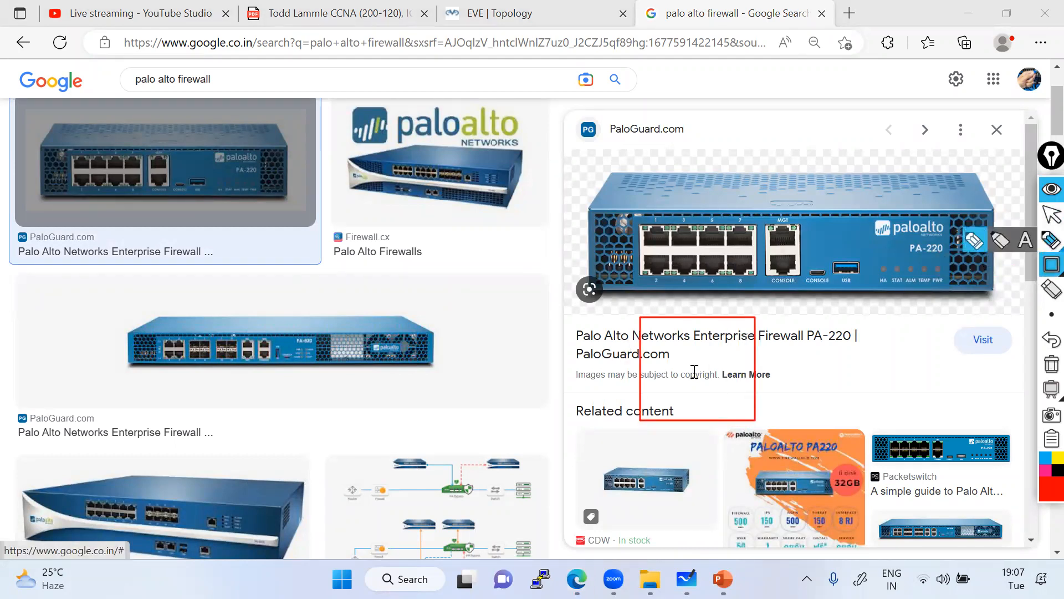
left_click(668, 366)
type("SW")
left_click(885, 366)
Draw freehand red lines and circle port 1 on the firewall, then erase all annotations.
mouse_move(1042, 240)
left_click(980, 240)
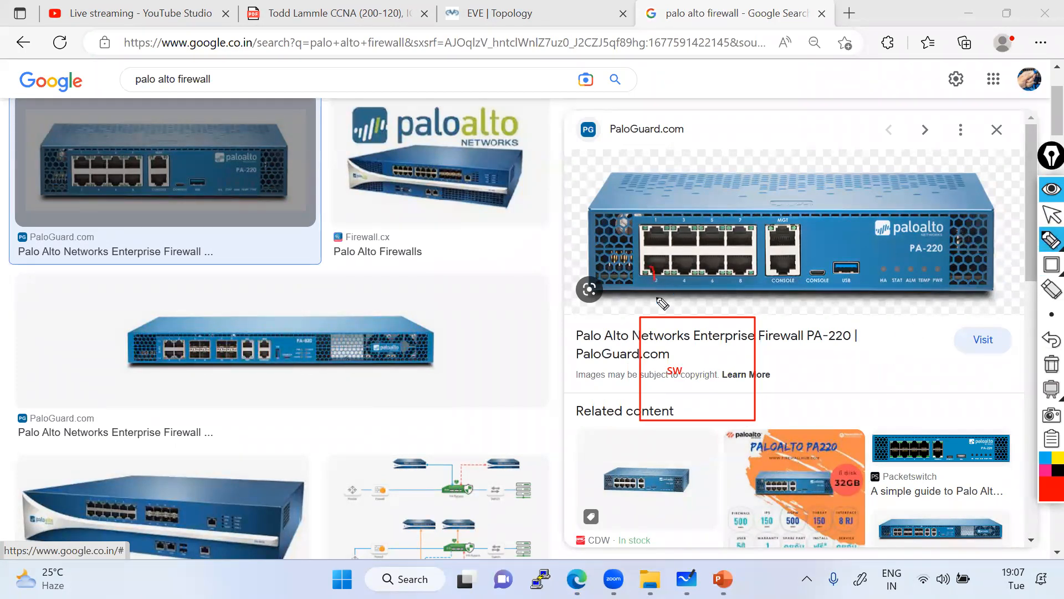
left_click_drag(664, 317, 651, 265)
mouse_move(560, 191)
left_mouse_down()
mouse_move(581, 139)
mouse_move(581, 159)
mouse_move(593, 162)
left_mouse_up()
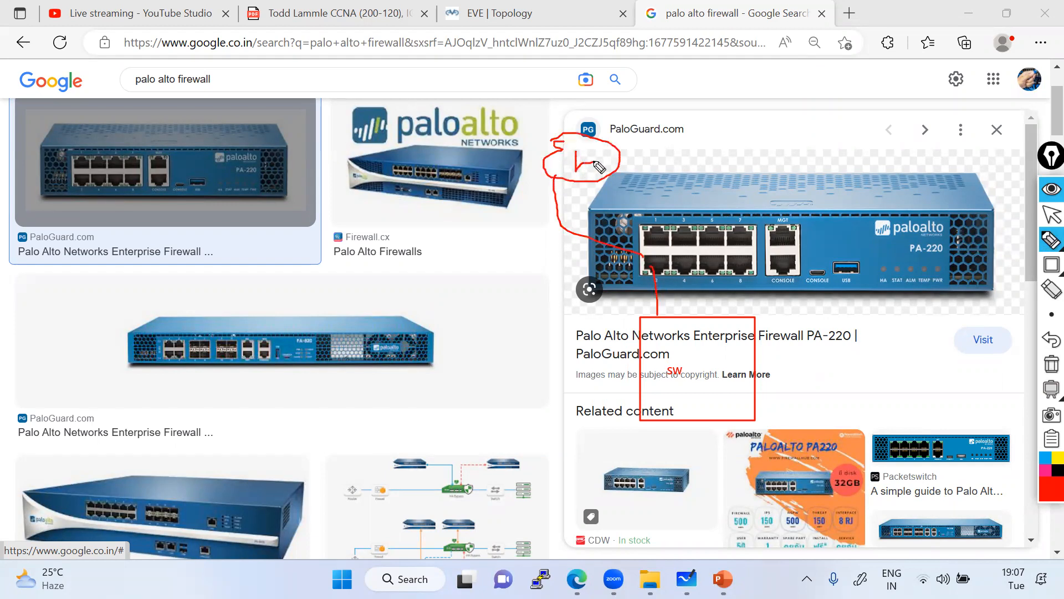
mouse_move(655, 223)
left_mouse_down()
mouse_move(671, 237)
mouse_move(644, 237)
mouse_move(664, 259)
mouse_move(647, 265)
mouse_move(675, 269)
left_mouse_up()
left_click(1048, 366)
Frame the eight ethernet ports with a red rectangle and leave annotation mode.
left_click(1051, 264)
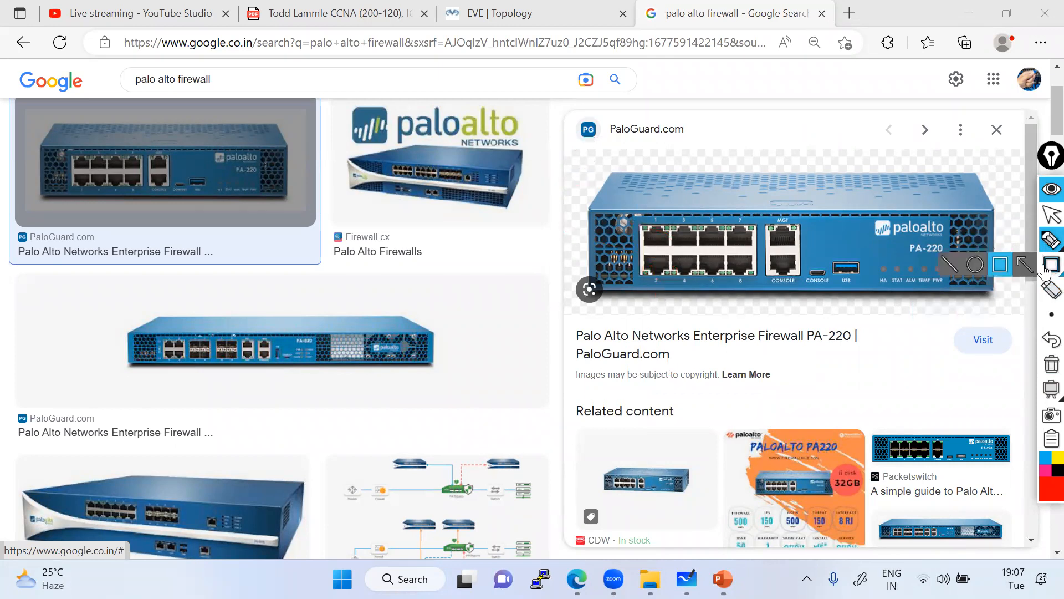
left_click_drag(775, 275, 757, 280)
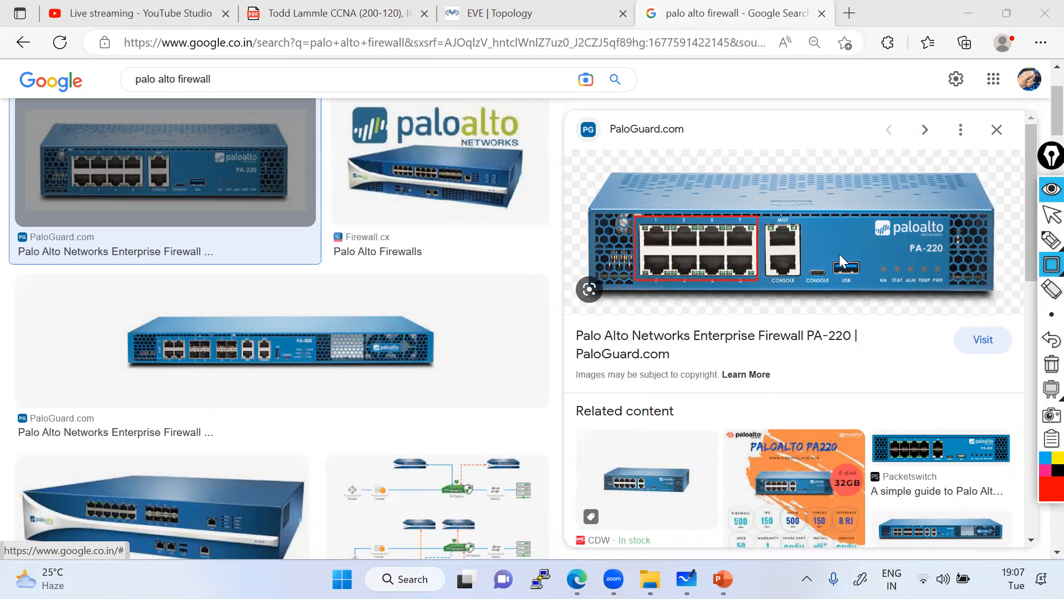
left_click(1049, 213)
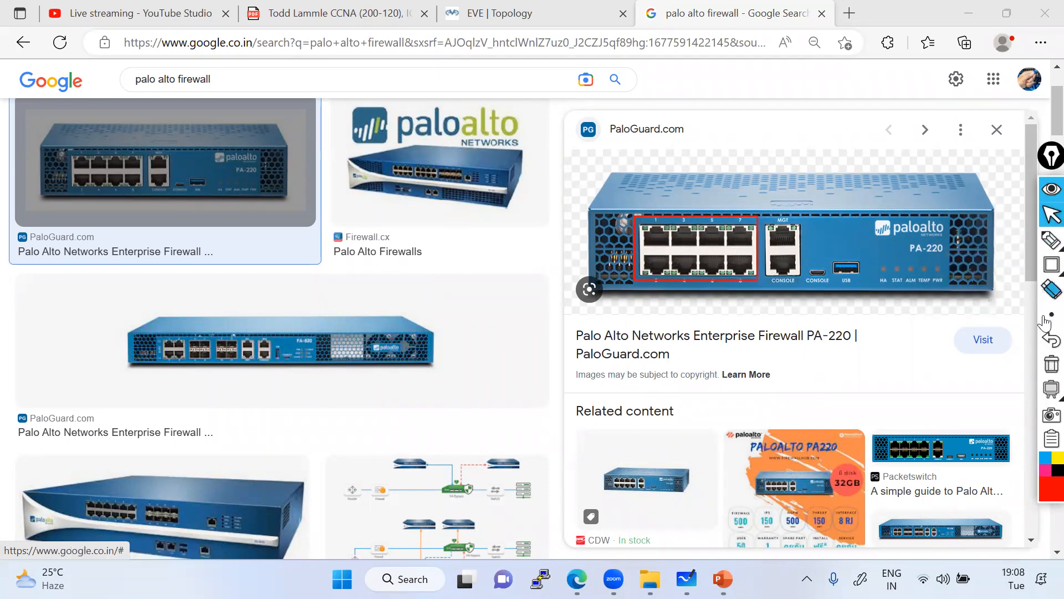
Draw a red ellipse beside the second result image and a small red box below it.
left_click(1050, 265)
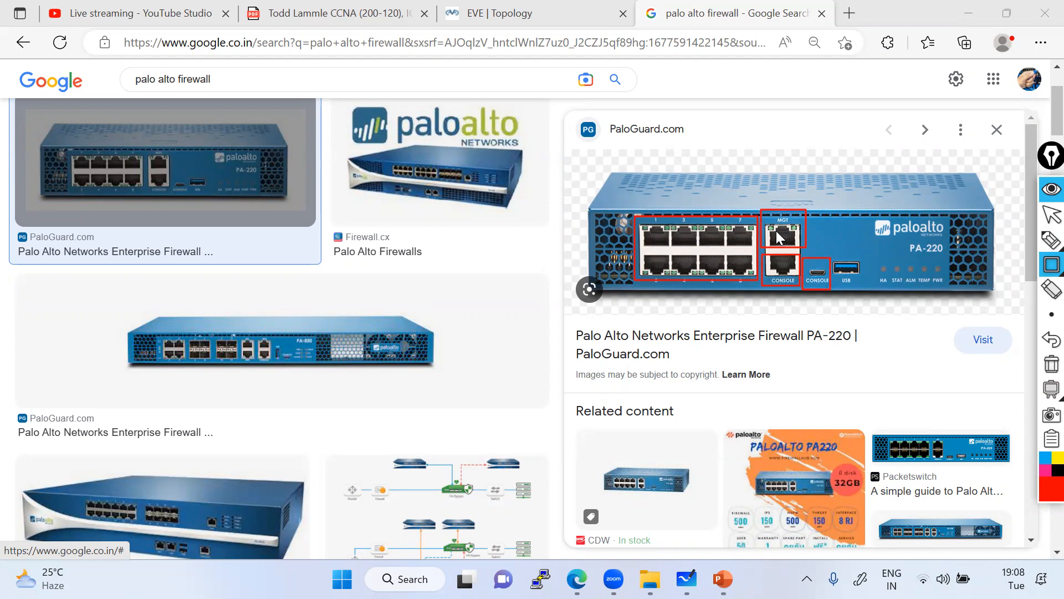
mouse_move(1047, 266)
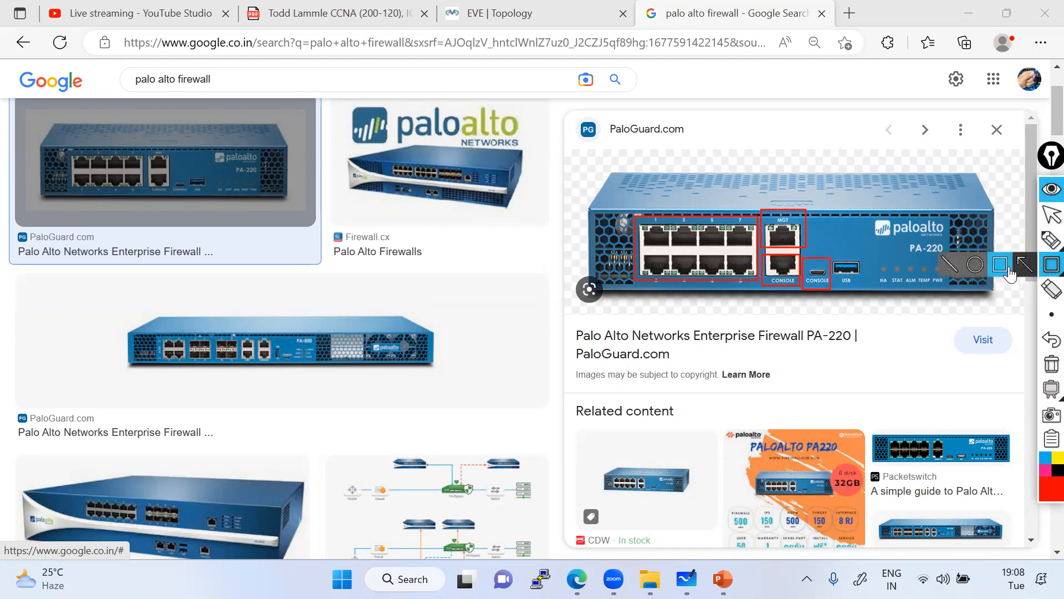
left_click(977, 267)
left_click_drag(428, 275, 500, 325)
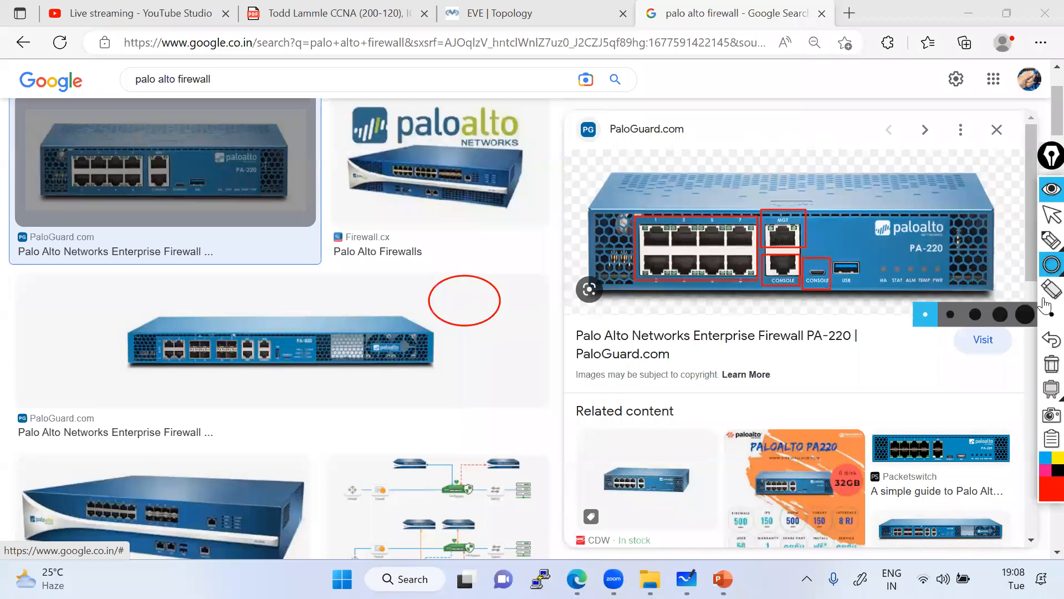
mouse_move(1049, 270)
left_click(1001, 267)
left_click_drag(459, 371, 500, 378)
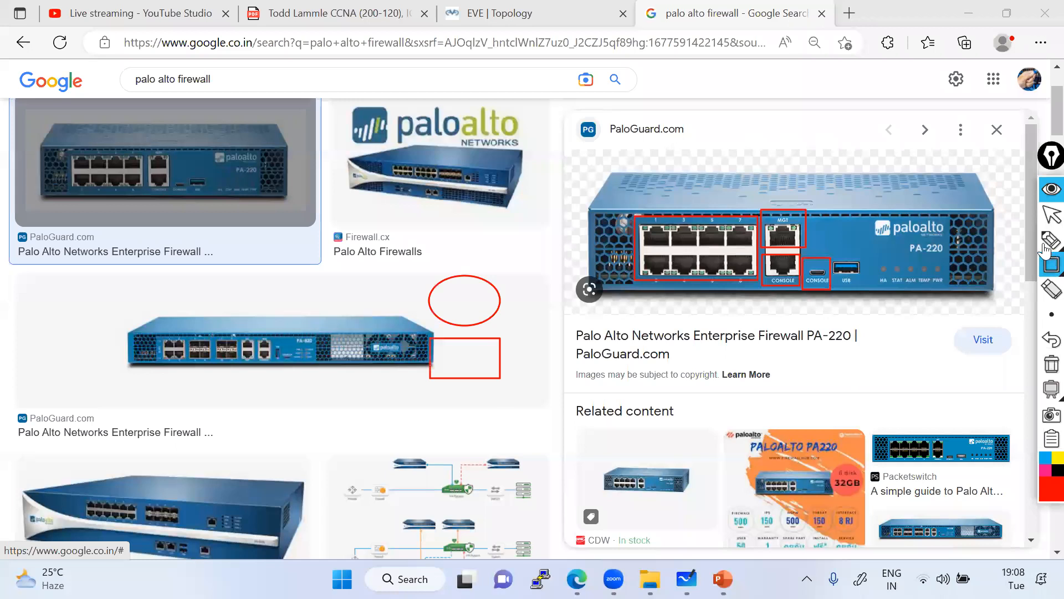
Handwrite 'Console Port' over the middle firewall with a connecting curve, a check mark and a box.
mouse_move(1045, 249)
left_click(980, 248)
left_click_drag(366, 325, 426, 306)
mouse_move(277, 316)
left_mouse_down()
mouse_move(273, 332)
mouse_move(374, 265)
mouse_move(266, 352)
mouse_move(369, 280)
mouse_move(253, 347)
left_mouse_up()
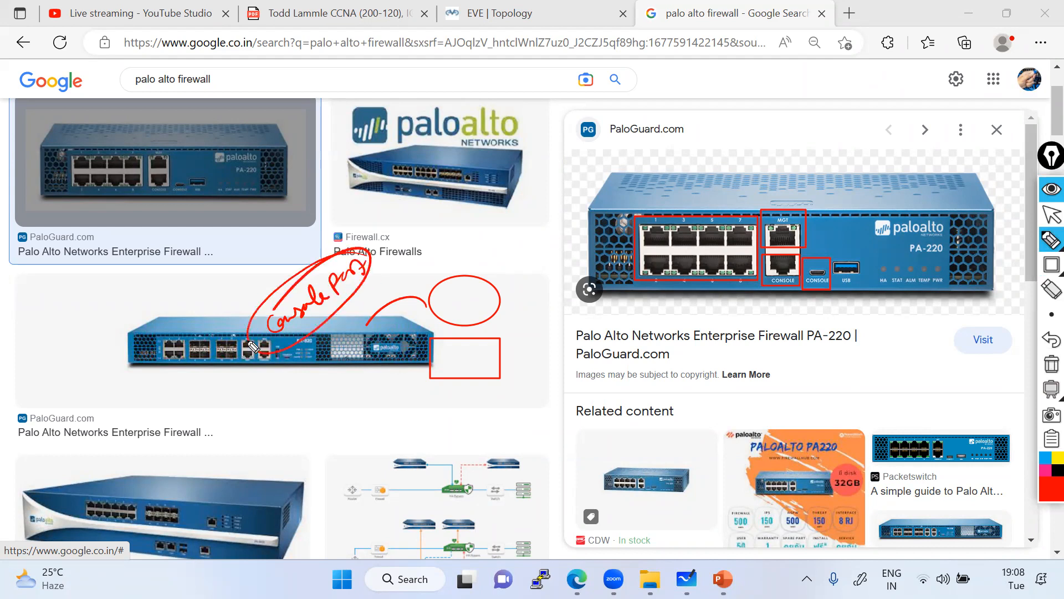
left_click_drag(435, 261, 460, 255)
mouse_move(315, 371)
left_mouse_down()
mouse_move(303, 354)
mouse_move(330, 363)
mouse_move(351, 345)
left_mouse_up()
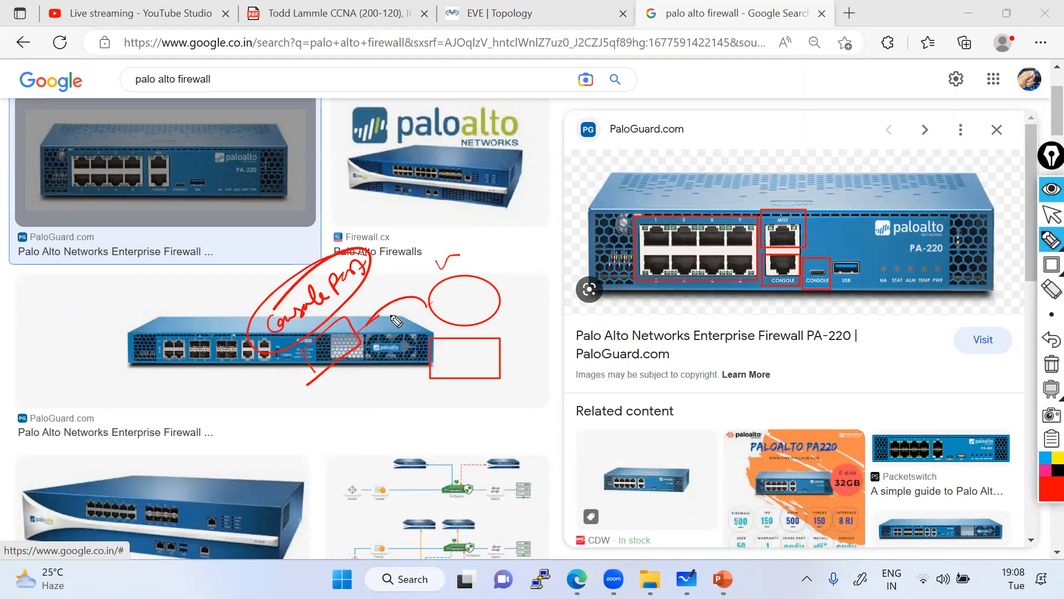
mouse_move(342, 345)
left_mouse_down()
mouse_move(318, 357)
mouse_move(336, 341)
left_mouse_up()
Write CLI under the boxed console area, add a note below it, and circle the RJ45 console port.
left_click_drag(340, 383, 344, 396)
mouse_move(346, 379)
left_mouse_down()
mouse_move(366, 383)
mouse_move(327, 419)
mouse_move(385, 368)
mouse_move(437, 353)
left_mouse_up()
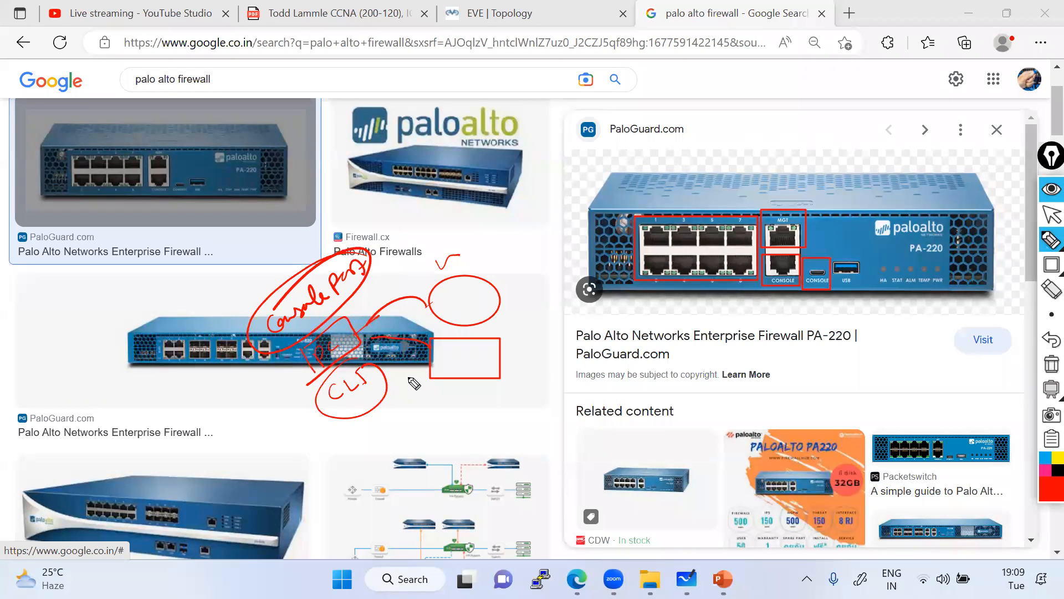
mouse_move(344, 454)
left_mouse_down()
mouse_move(353, 436)
mouse_move(365, 446)
left_mouse_up()
mouse_move(370, 426)
left_mouse_down()
mouse_move(373, 440)
mouse_move(414, 402)
mouse_move(345, 462)
mouse_move(356, 432)
left_mouse_up()
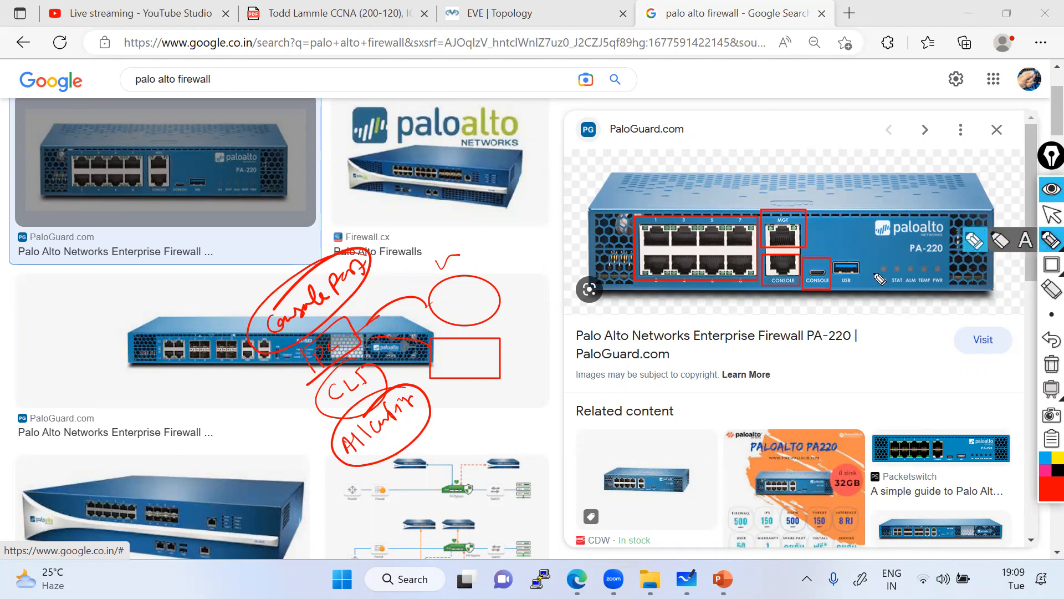
mouse_move(796, 274)
left_mouse_down()
mouse_move(787, 256)
mouse_move(771, 280)
mouse_move(799, 277)
mouse_move(782, 263)
left_mouse_up()
mouse_move(745, 336)
left_mouse_down()
mouse_move(742, 321)
mouse_move(751, 332)
mouse_move(775, 307)
mouse_move(773, 354)
mouse_move(787, 300)
mouse_move(771, 326)
mouse_move(781, 331)
left_mouse_up()
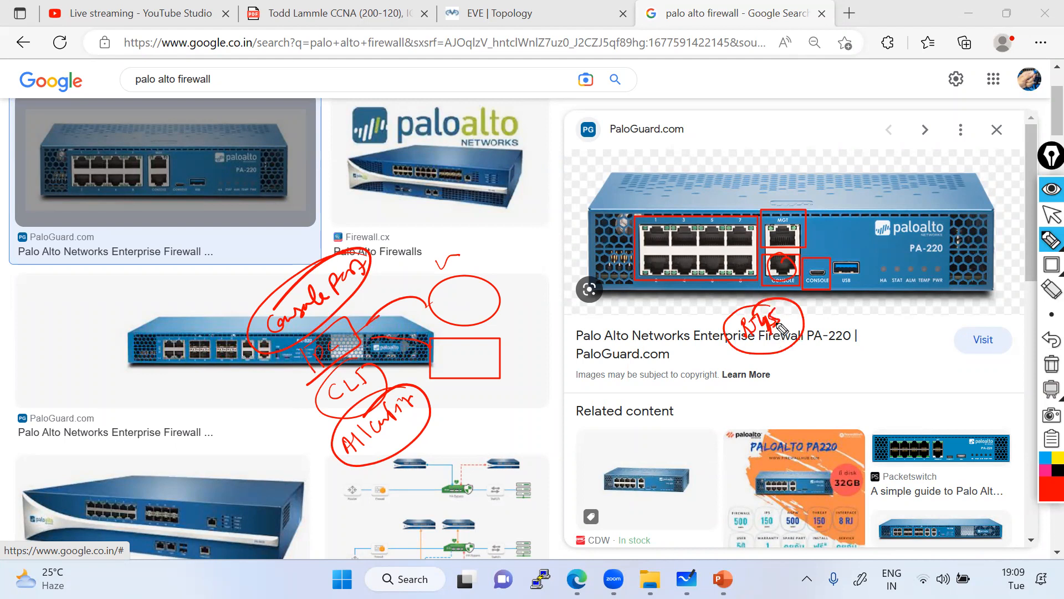
Handwrite 'Configure the firewall' under the preview, erasing and rewriting the mistaken word.
mouse_move(760, 398)
left_mouse_down()
mouse_move(757, 407)
mouse_move(815, 385)
mouse_move(890, 332)
mouse_move(936, 331)
left_mouse_up()
left_click(1052, 289)
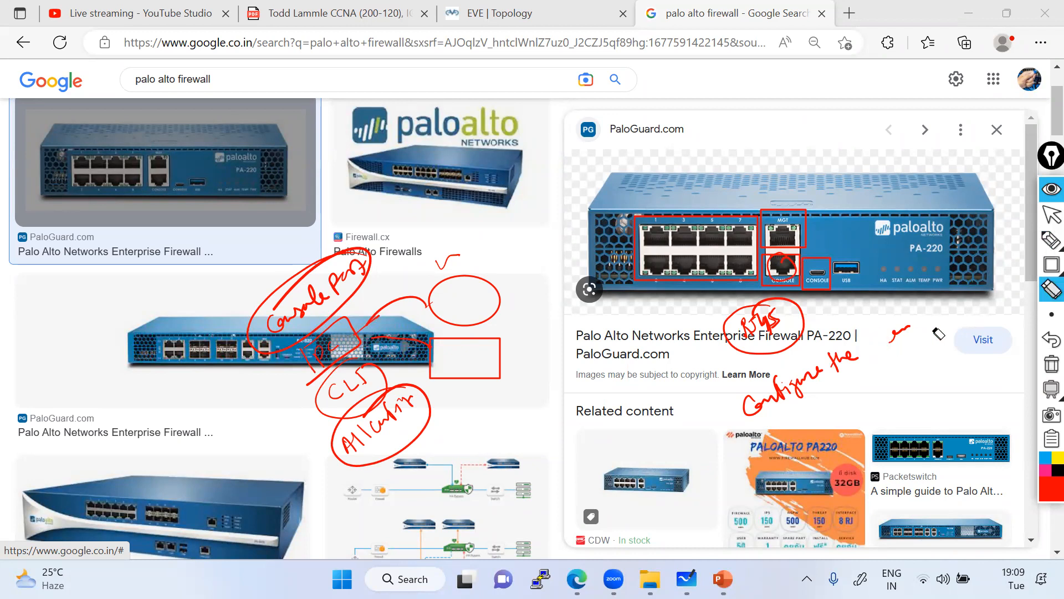
left_click(1049, 243)
left_click(974, 242)
mouse_move(875, 367)
left_mouse_down()
mouse_move(926, 328)
mouse_move(947, 321)
mouse_move(957, 330)
left_mouse_up()
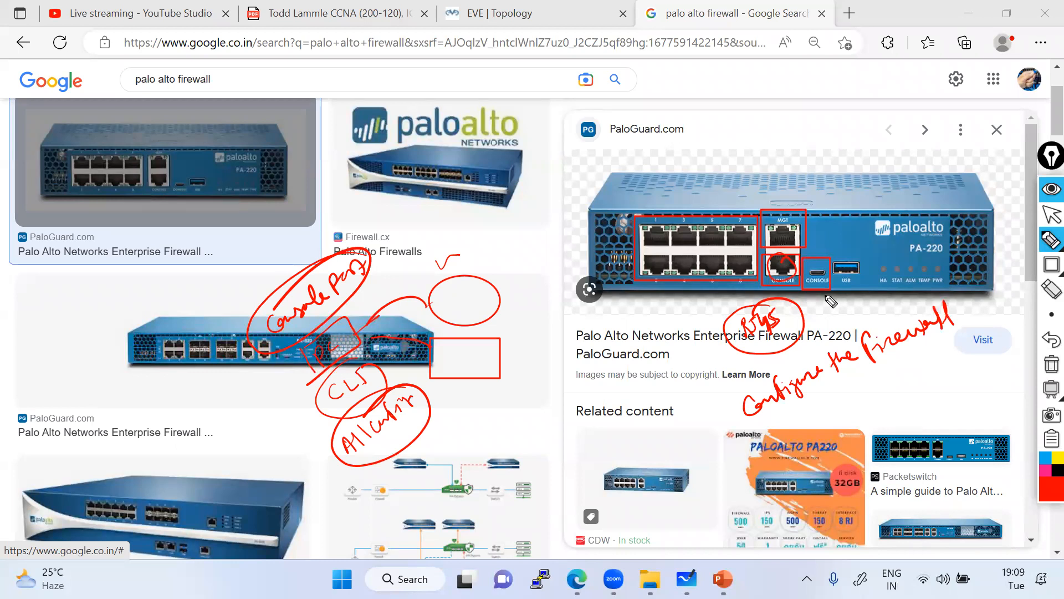
Add a C-Type arrow from the console port, link the RJ45 circle to the note, then clear all ink.
left_click_drag(821, 295, 829, 312)
left_click_drag(826, 308, 828, 319)
mouse_move(852, 304)
left_mouse_down()
mouse_move(863, 316)
mouse_move(881, 302)
mouse_move(892, 311)
mouse_move(915, 302)
mouse_move(895, 289)
mouse_move(911, 308)
left_mouse_up()
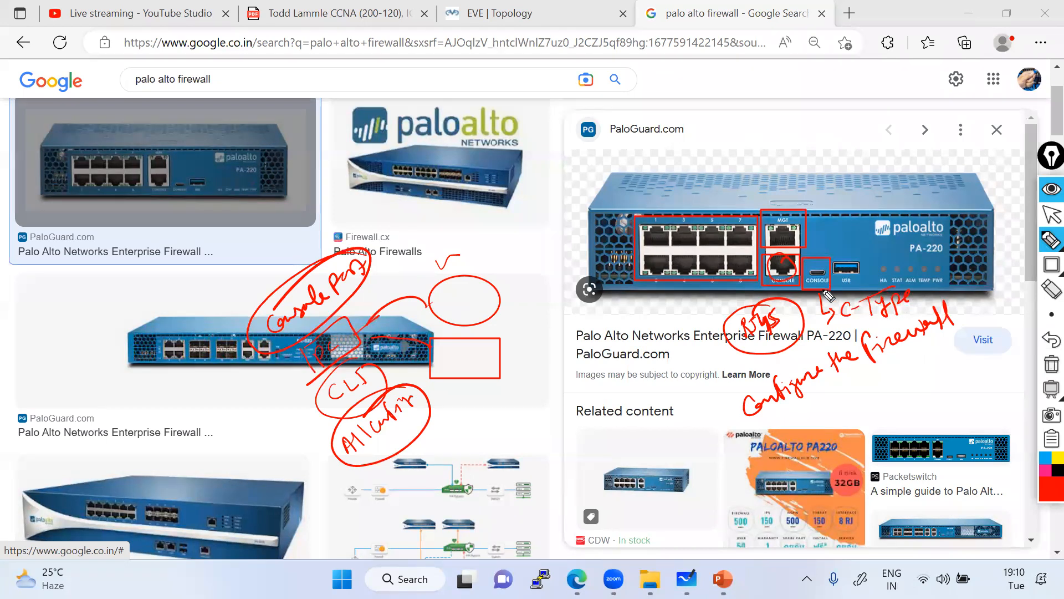
left_click_drag(772, 440, 951, 337)
left_click_drag(776, 350, 777, 390)
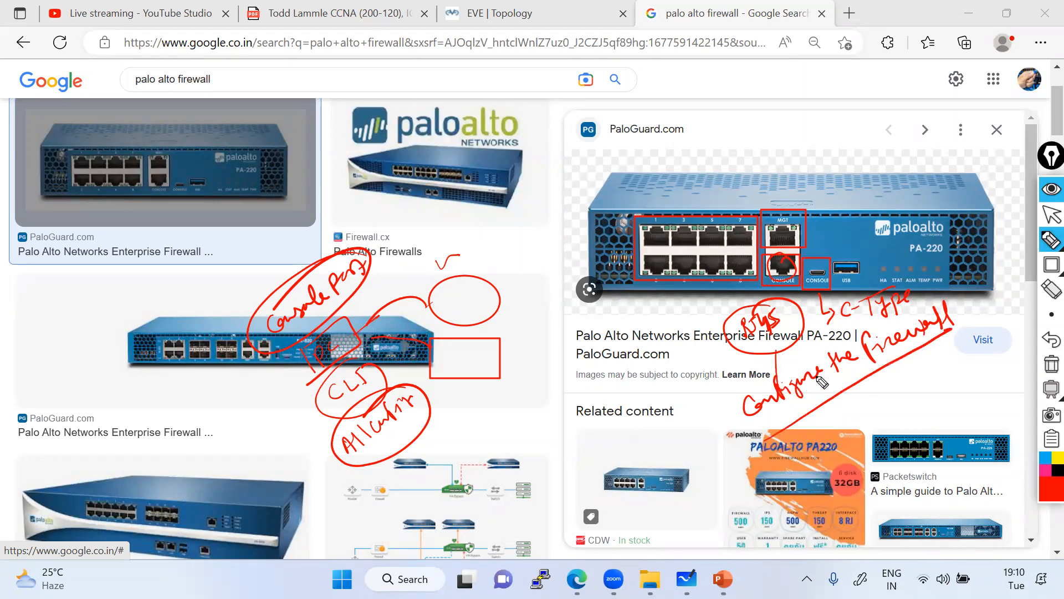
left_click(1051, 363)
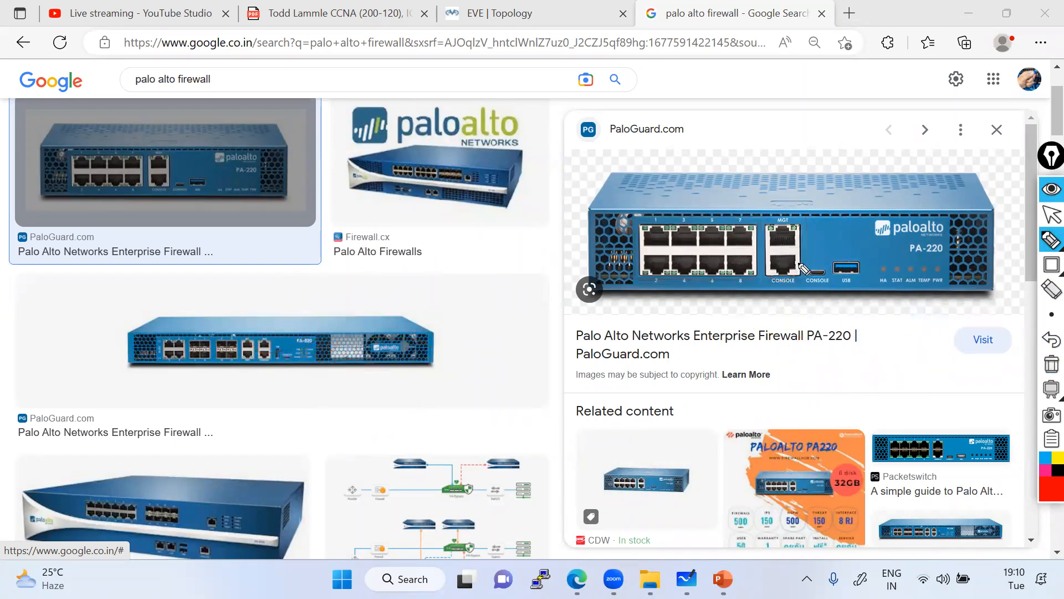
mouse_move(784, 253)
left_mouse_down()
mouse_move(778, 289)
mouse_move(790, 256)
mouse_move(825, 267)
mouse_move(795, 279)
left_mouse_up()
left_click(1051, 215)
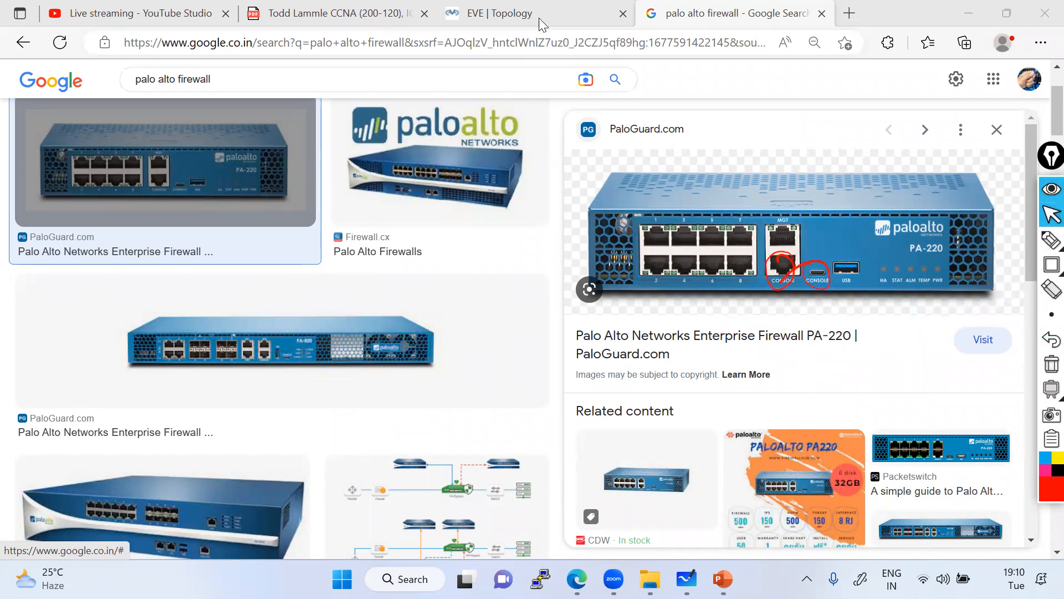
left_click(541, 22)
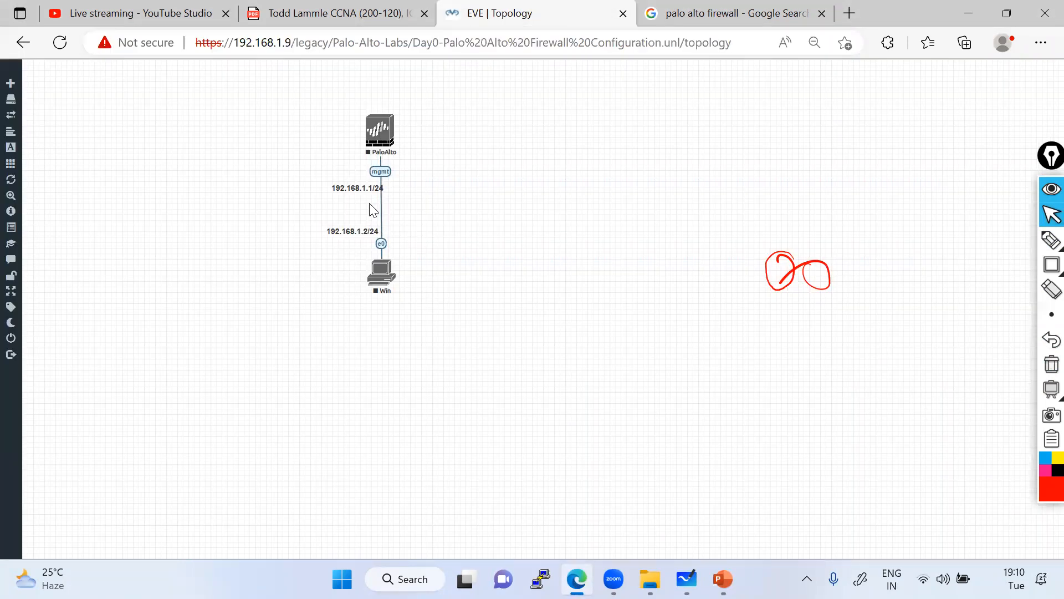
left_click(737, 14)
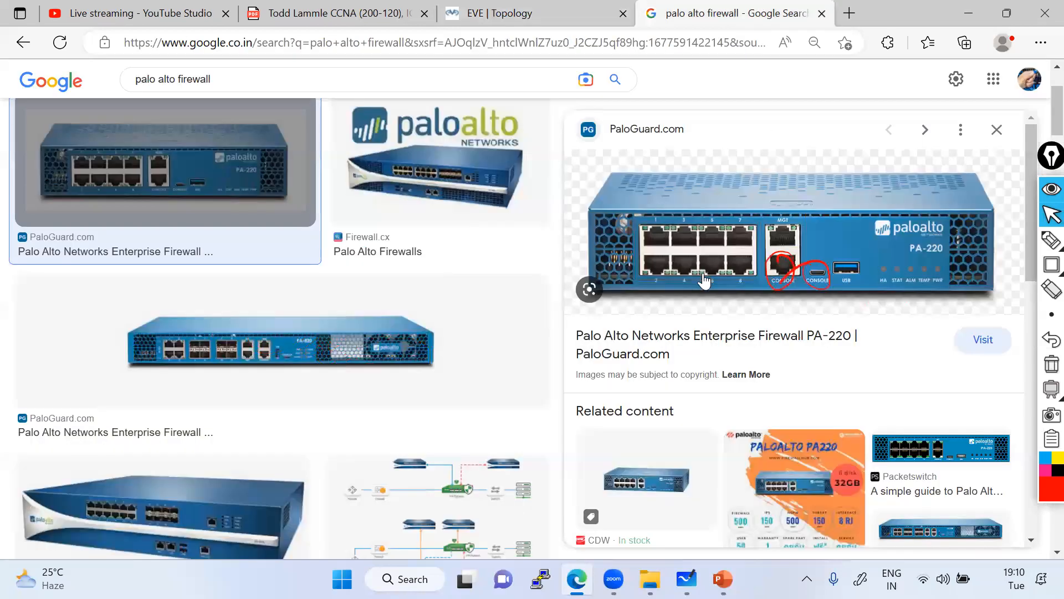
left_click(1051, 364)
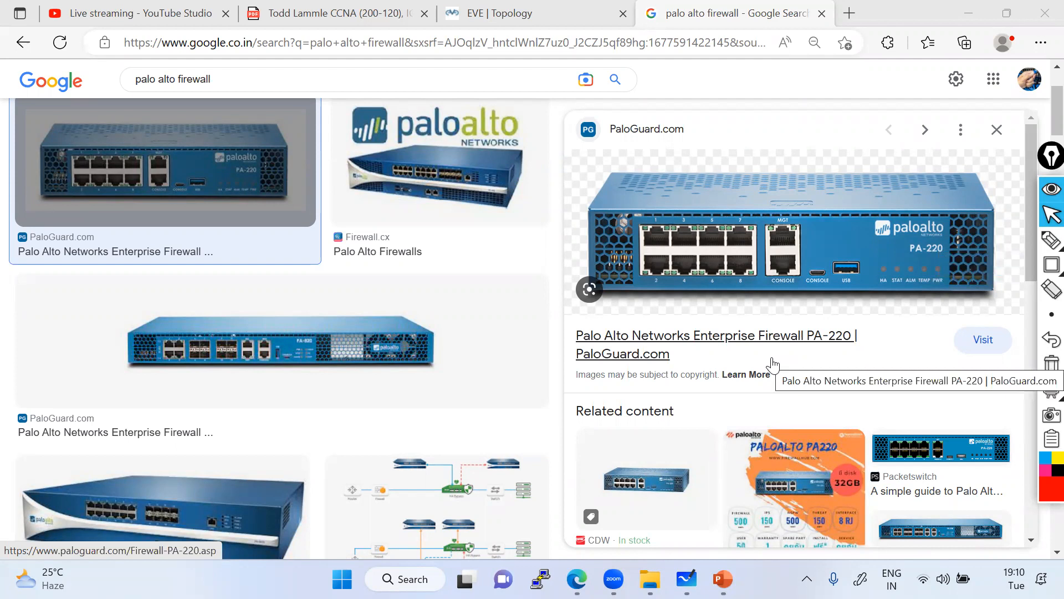
Handwrite a boxed 'Router & Switches' note with 'CLI | GUI' and extra notes beneath it.
left_click(1051, 240)
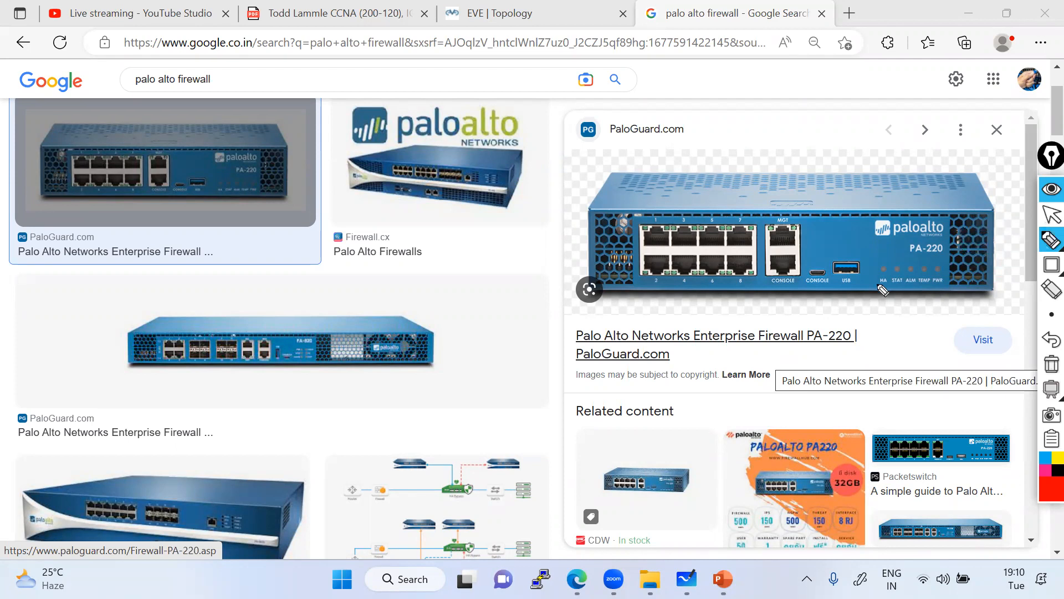
mouse_move(314, 430)
left_mouse_down()
mouse_move(355, 407)
mouse_move(360, 387)
mouse_move(391, 366)
mouse_move(413, 355)
mouse_move(440, 360)
mouse_move(507, 302)
mouse_move(468, 313)
left_mouse_up()
mouse_move(335, 467)
left_mouse_down()
mouse_move(527, 316)
mouse_move(502, 273)
mouse_move(288, 444)
mouse_move(334, 463)
left_mouse_up()
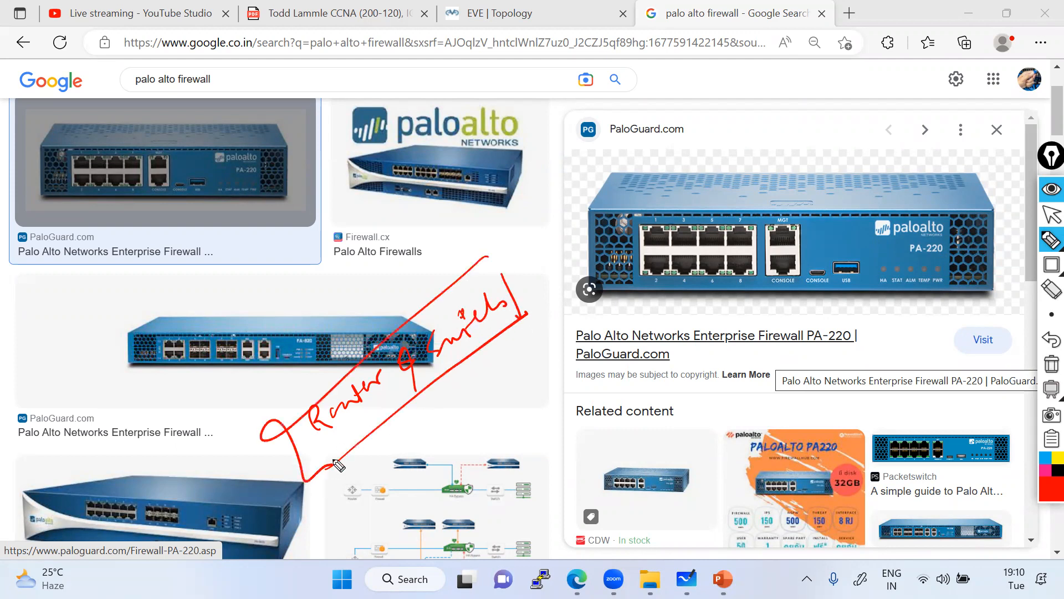
mouse_move(428, 426)
left_mouse_down()
mouse_move(435, 434)
mouse_move(443, 419)
mouse_move(485, 406)
mouse_move(492, 383)
mouse_move(508, 389)
mouse_move(521, 372)
mouse_move(525, 388)
mouse_move(551, 359)
left_mouse_up()
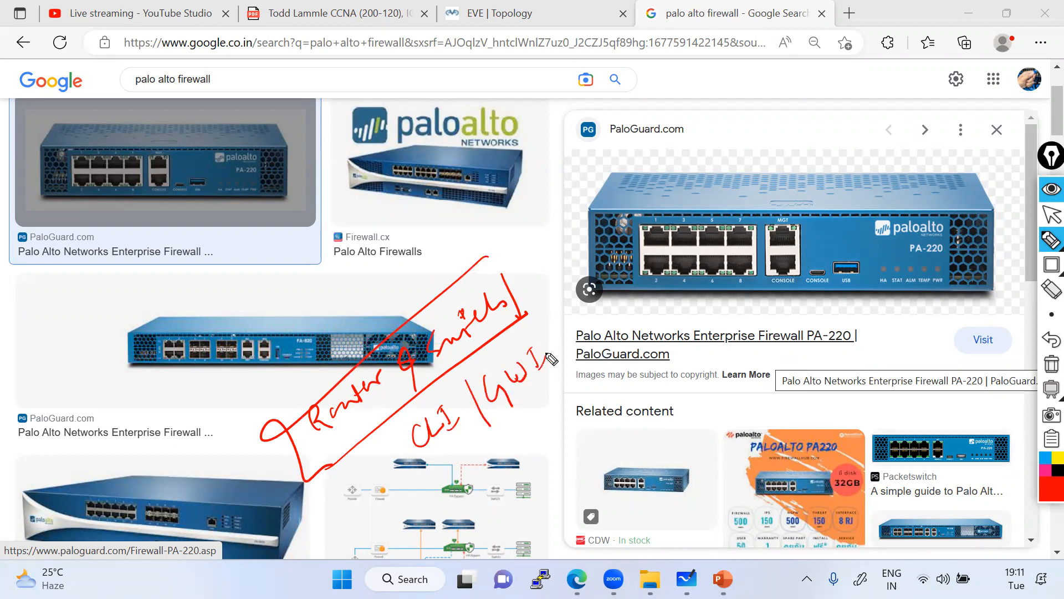
left_click_drag(500, 424, 550, 375)
mouse_move(428, 455)
left_mouse_down()
mouse_move(428, 483)
mouse_move(445, 480)
left_mouse_up()
left_click_drag(455, 439, 434, 512)
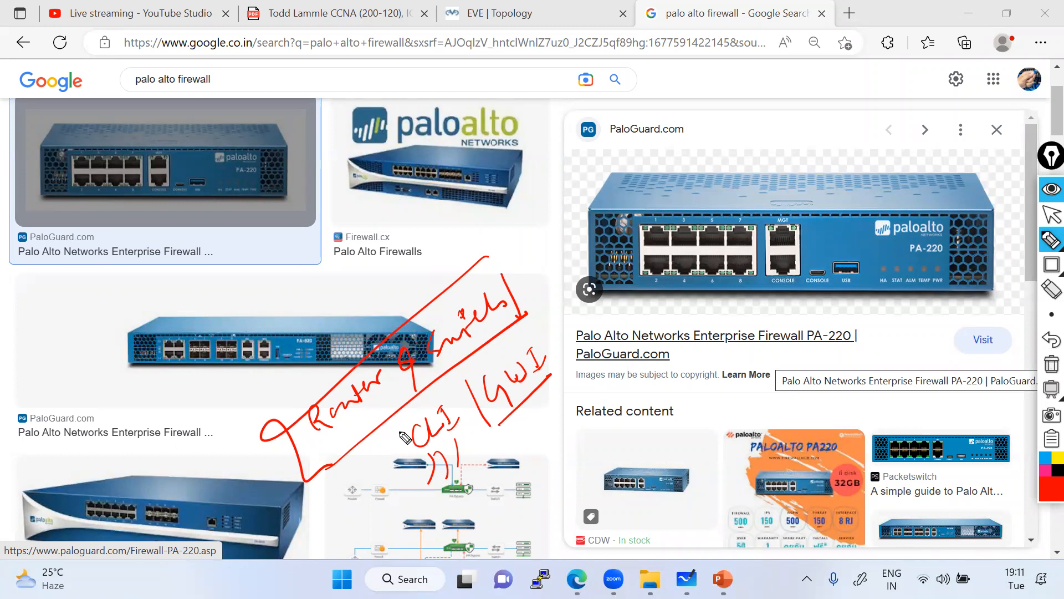
Clear the old ink and discard a first attempt at marking the console and MGT ports.
left_click(1051, 364)
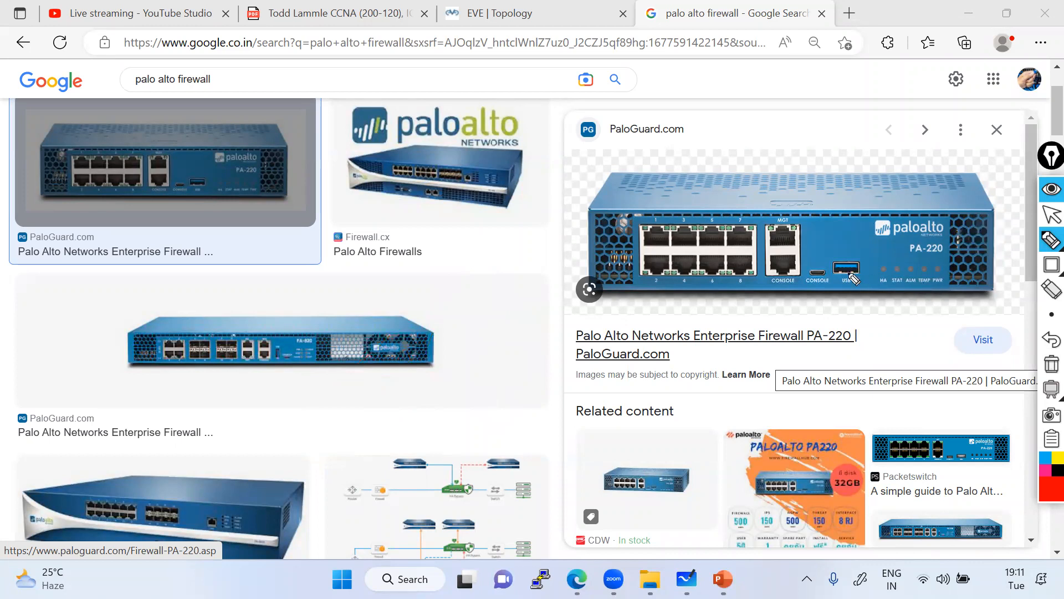
mouse_move(783, 273)
left_mouse_down()
mouse_move(772, 319)
mouse_move(820, 321)
mouse_move(825, 305)
left_mouse_up()
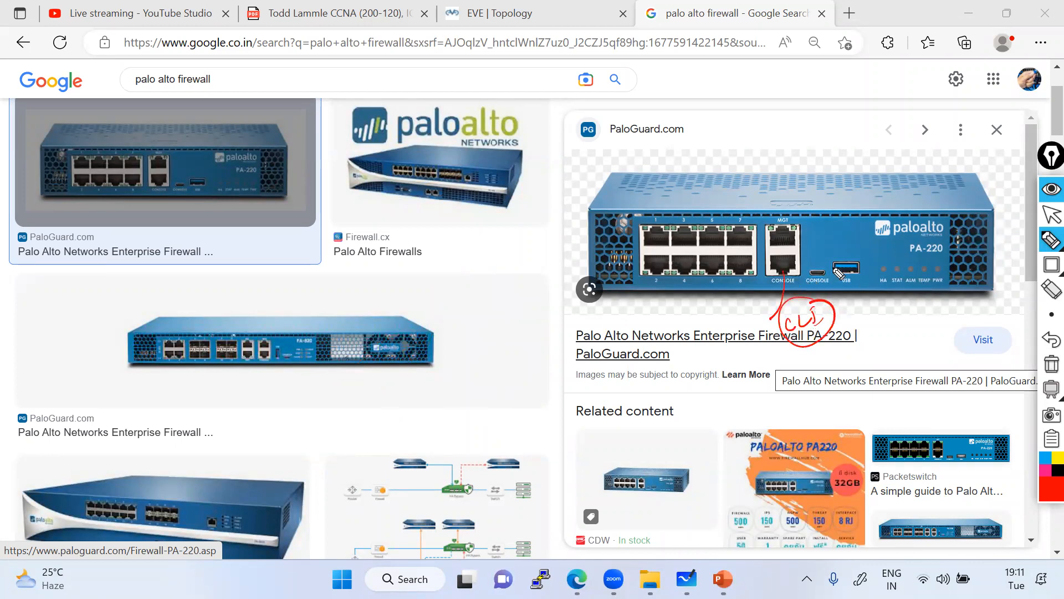
mouse_move(790, 217)
left_mouse_down()
mouse_move(768, 240)
mouse_move(807, 244)
mouse_move(853, 222)
mouse_move(866, 234)
mouse_move(868, 214)
mouse_move(909, 201)
mouse_move(895, 251)
mouse_move(911, 206)
left_mouse_up()
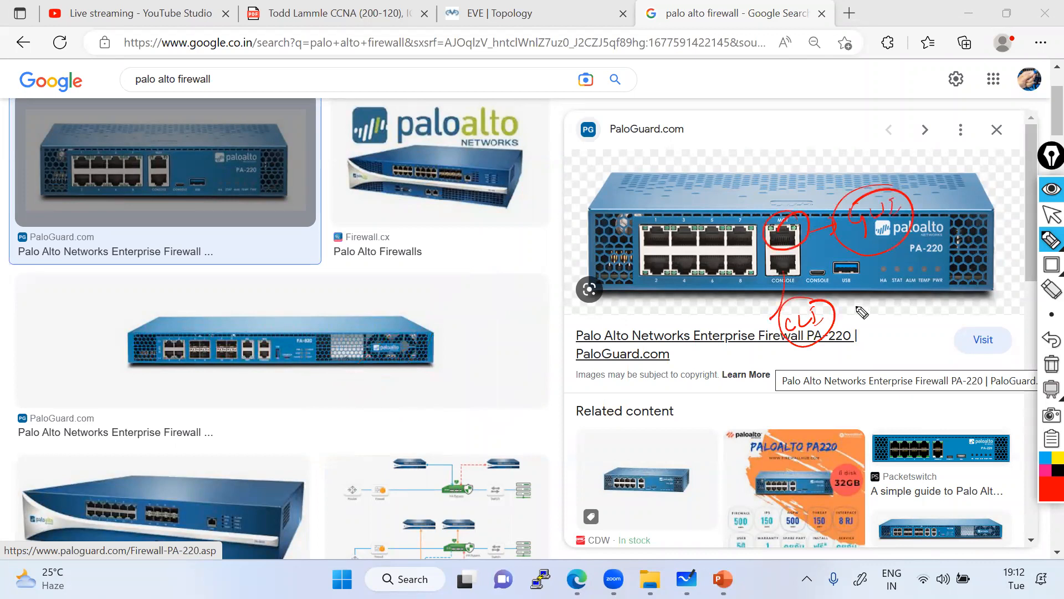
left_click(1051, 288)
left_click(1047, 365)
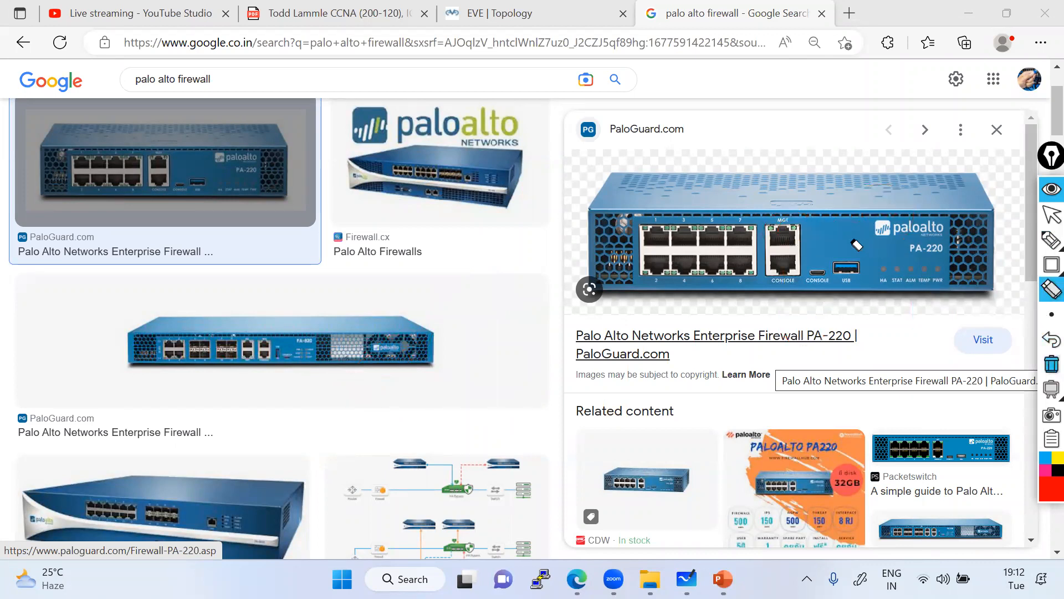
Circle the MGT port labelled GUI and the CONSOLE port labelled CLI.
left_click(1052, 240)
mouse_move(817, 220)
left_mouse_down()
mouse_move(768, 234)
mouse_move(777, 258)
mouse_move(809, 220)
left_mouse_up()
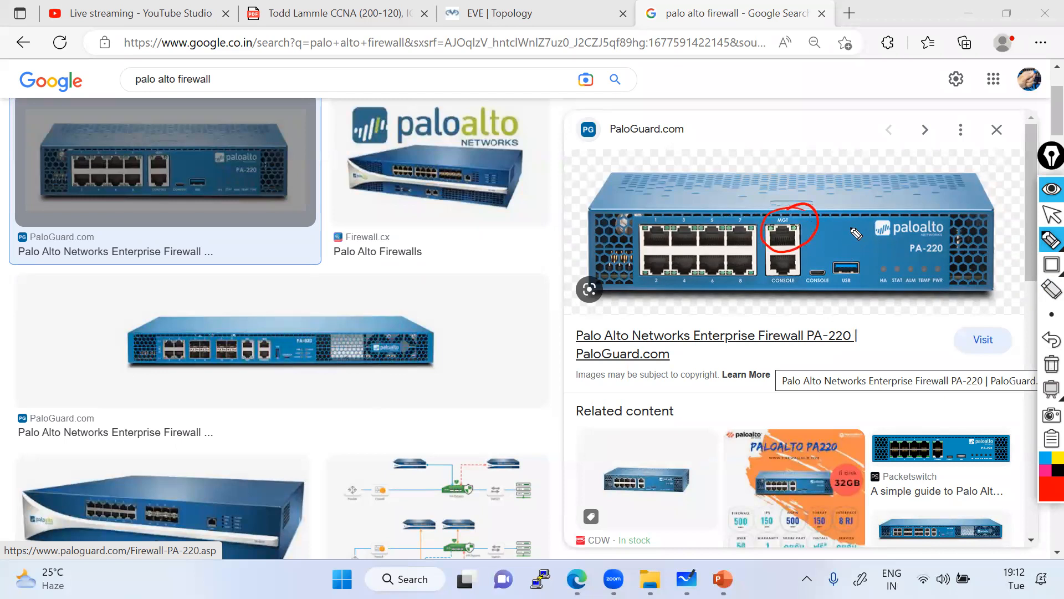
mouse_move(820, 221)
left_mouse_down()
mouse_move(842, 212)
mouse_move(860, 223)
mouse_move(880, 208)
left_mouse_up()
mouse_move(877, 210)
left_mouse_down()
mouse_move(885, 207)
mouse_move(853, 226)
mouse_move(985, 176)
left_mouse_up()
mouse_move(805, 270)
left_mouse_down()
mouse_move(768, 286)
mouse_move(799, 260)
left_mouse_up()
mouse_move(787, 300)
left_mouse_down()
mouse_move(813, 327)
mouse_move(839, 308)
left_mouse_up()
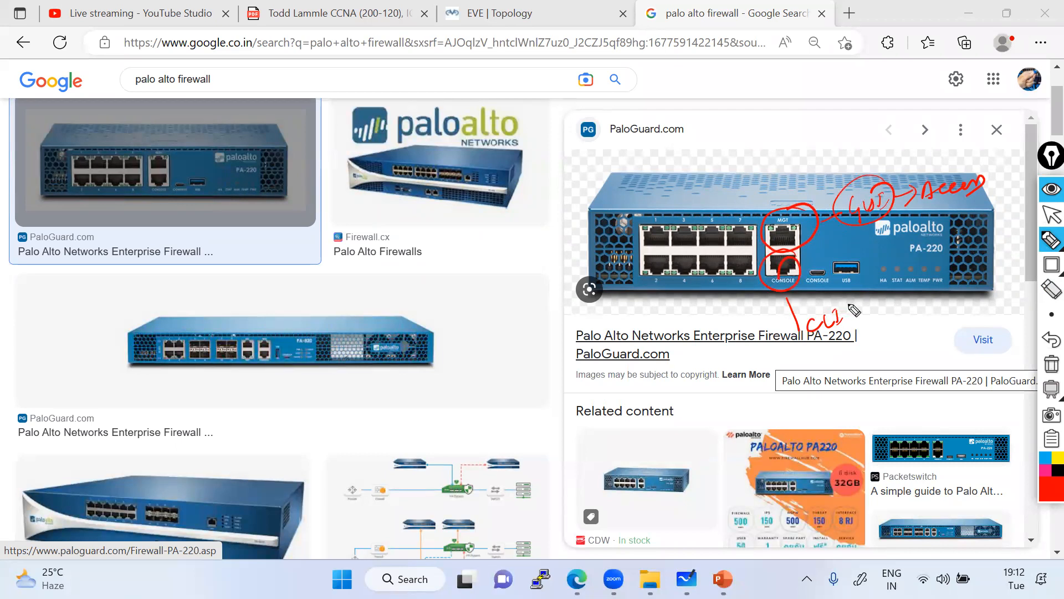
left_click(1045, 221)
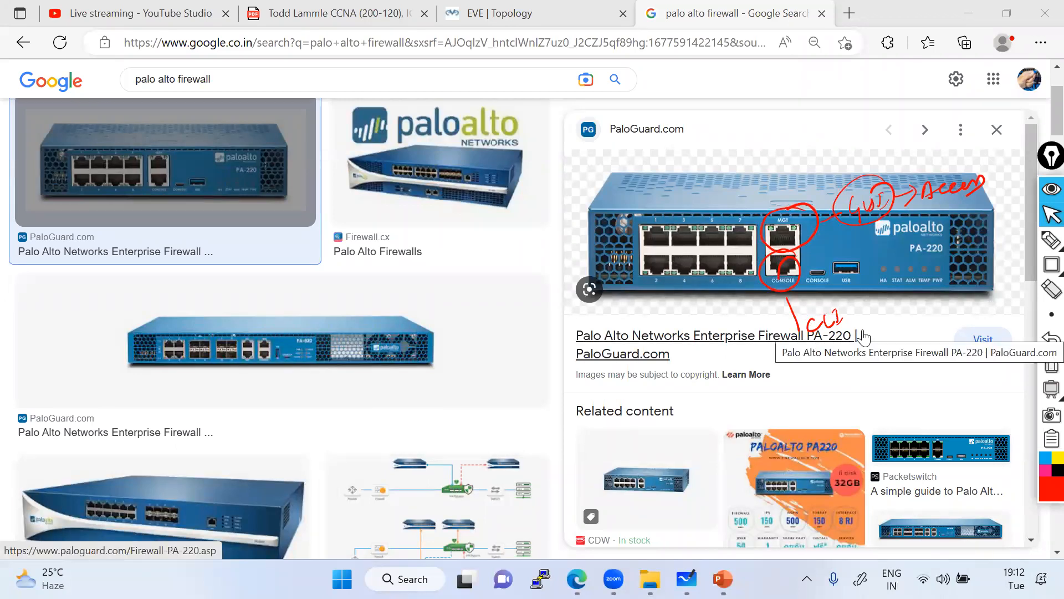
Box the top and bottom rows of four ethernet ports with red rectangles.
left_click(1052, 265)
mouse_move(638, 241)
left_mouse_down()
mouse_move(674, 277)
mouse_move(757, 280)
left_mouse_up()
mouse_move(638, 224)
left_mouse_down()
mouse_move(682, 250)
mouse_move(757, 249)
left_mouse_up()
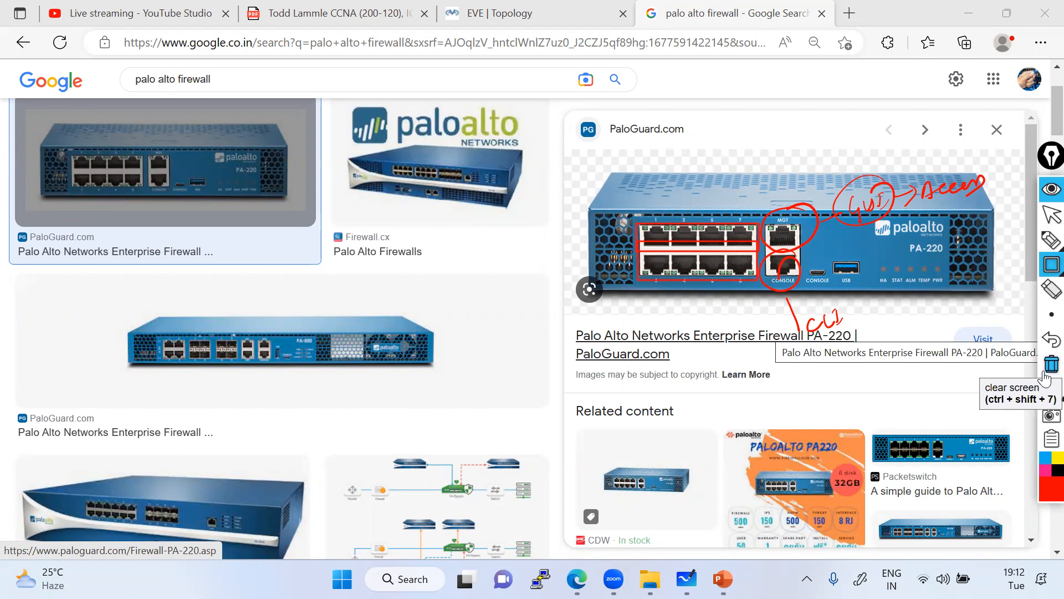
Box the USB port and the HA, STAT, ALM, TEMP and PWR status LEDs, removing the extra LED box.
mouse_move(1046, 270)
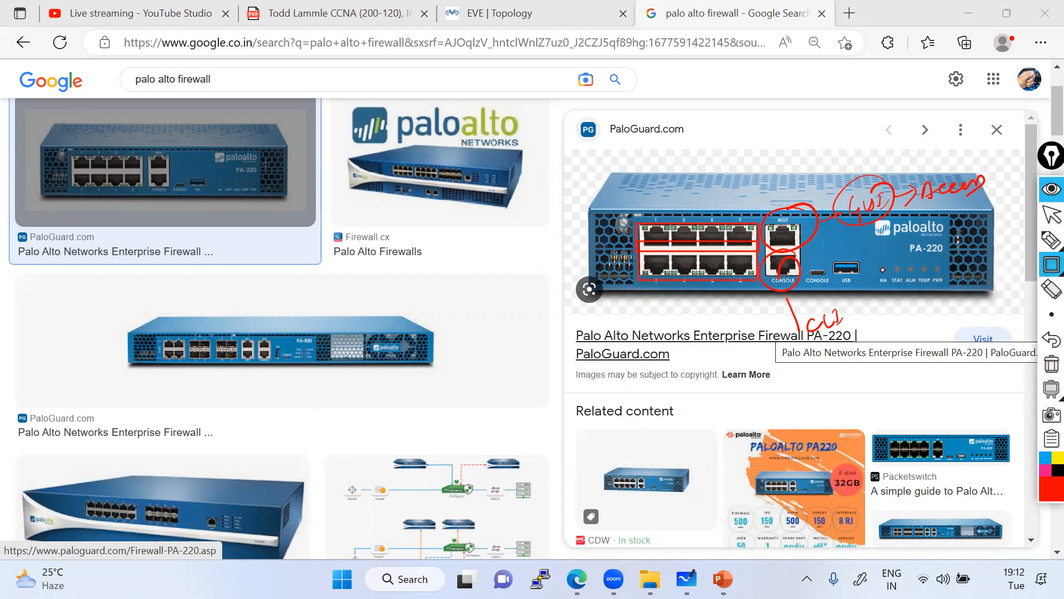
left_click_drag(830, 259, 868, 289)
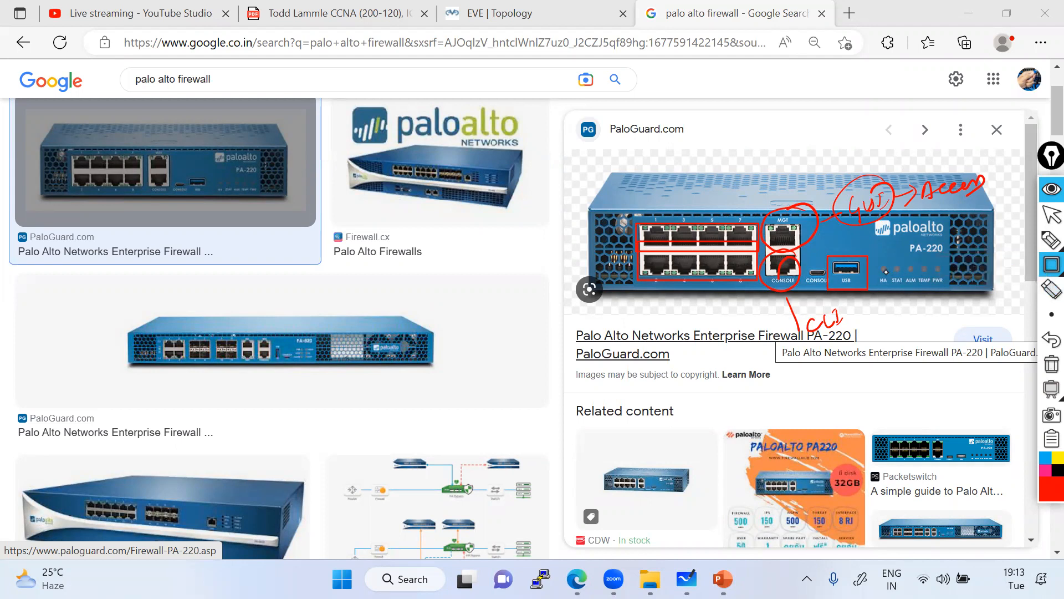
mouse_move(872, 260)
left_mouse_down()
mouse_move(901, 285)
mouse_move(961, 286)
left_mouse_up()
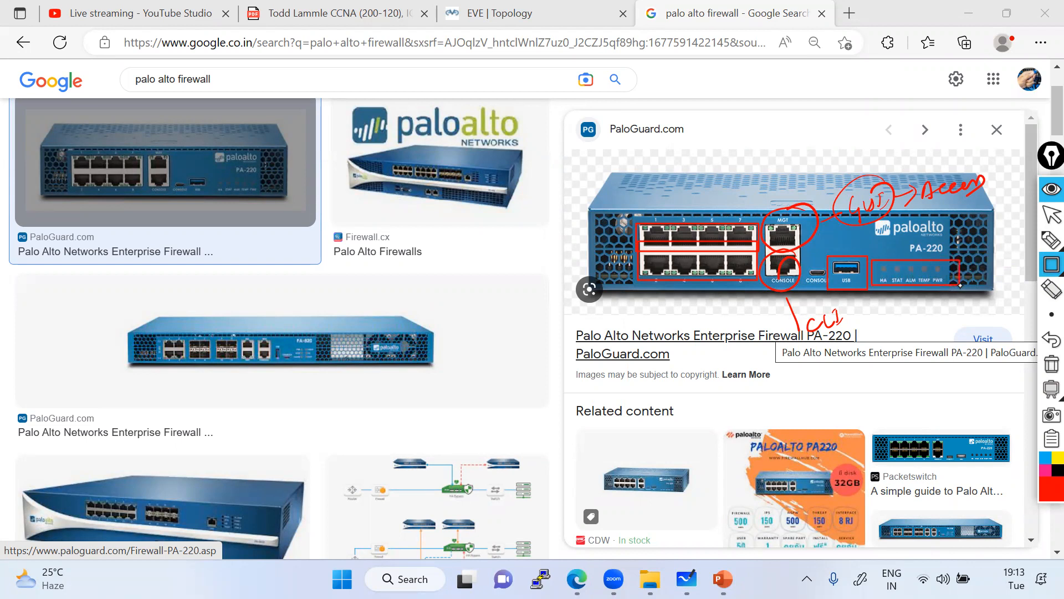
mouse_move(874, 262)
left_mouse_down()
mouse_move(889, 291)
mouse_move(932, 294)
mouse_move(942, 291)
mouse_move(890, 285)
mouse_move(936, 283)
left_mouse_up()
left_click(1051, 289)
Underline the status LED box, then add and erase a dot on the HA LED.
left_click(1052, 240)
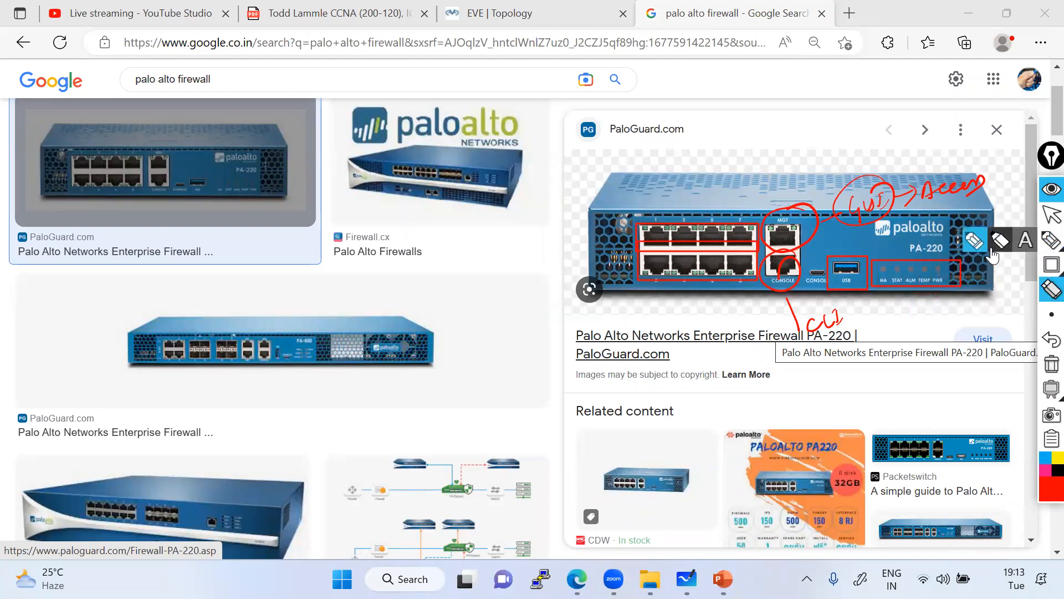
left_click_drag(882, 294, 945, 299)
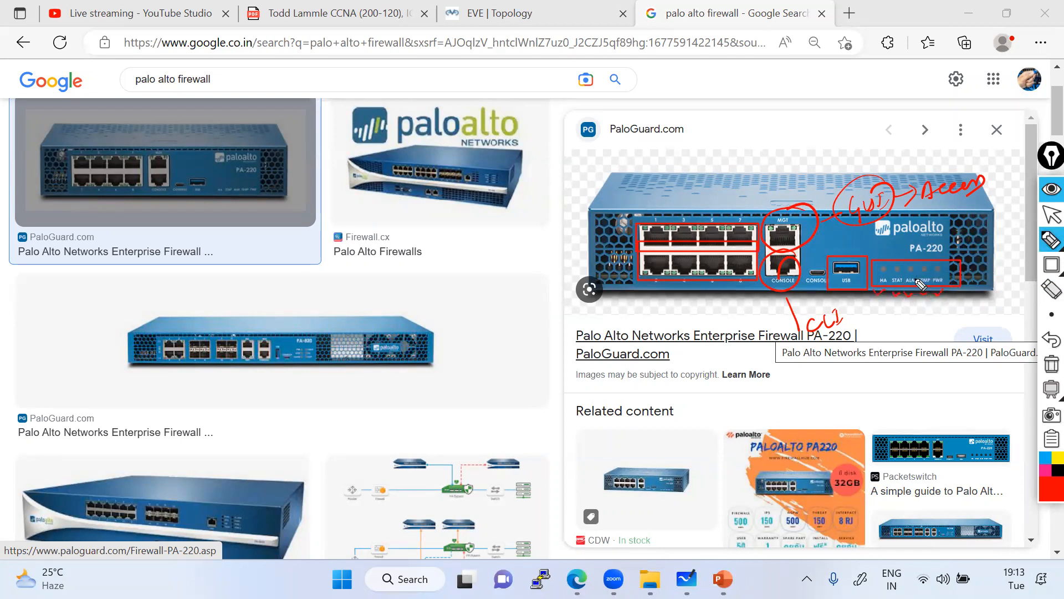
left_click(883, 269)
left_click(1051, 287)
left_click(884, 271)
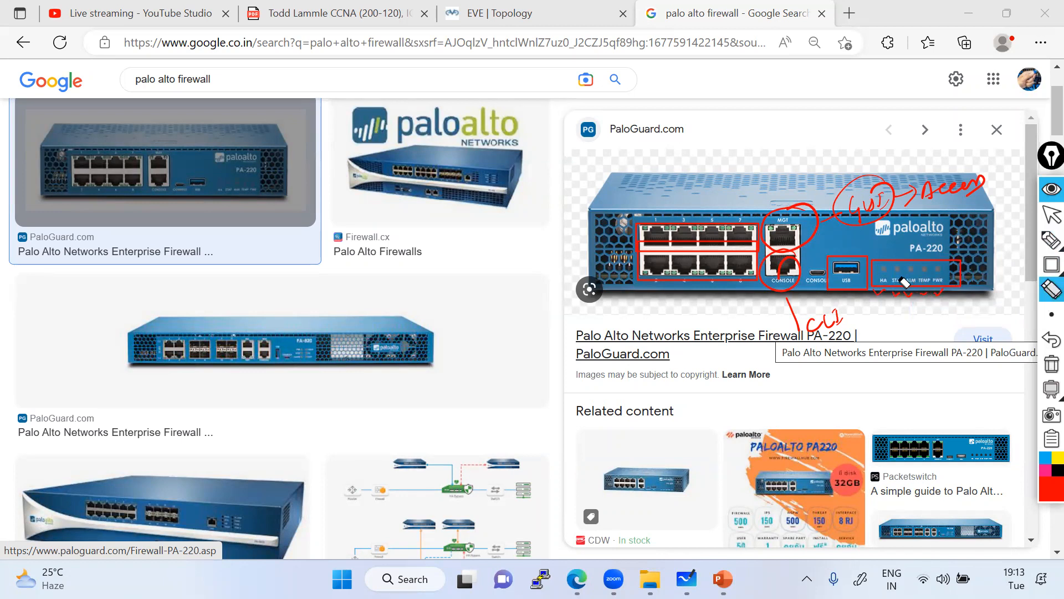
Draw a line from the LED box with a handwritten note, then erase most of that scribble.
left_click(1052, 240)
mouse_move(883, 293)
left_mouse_down()
mouse_move(862, 361)
mouse_move(914, 354)
mouse_move(923, 341)
mouse_move(925, 363)
mouse_move(943, 349)
left_mouse_up()
mouse_move(882, 389)
left_mouse_down()
mouse_move(953, 349)
mouse_move(930, 336)
mouse_move(851, 377)
mouse_move(961, 349)
mouse_move(911, 355)
left_mouse_up()
left_click(1052, 288)
mouse_move(1045, 247)
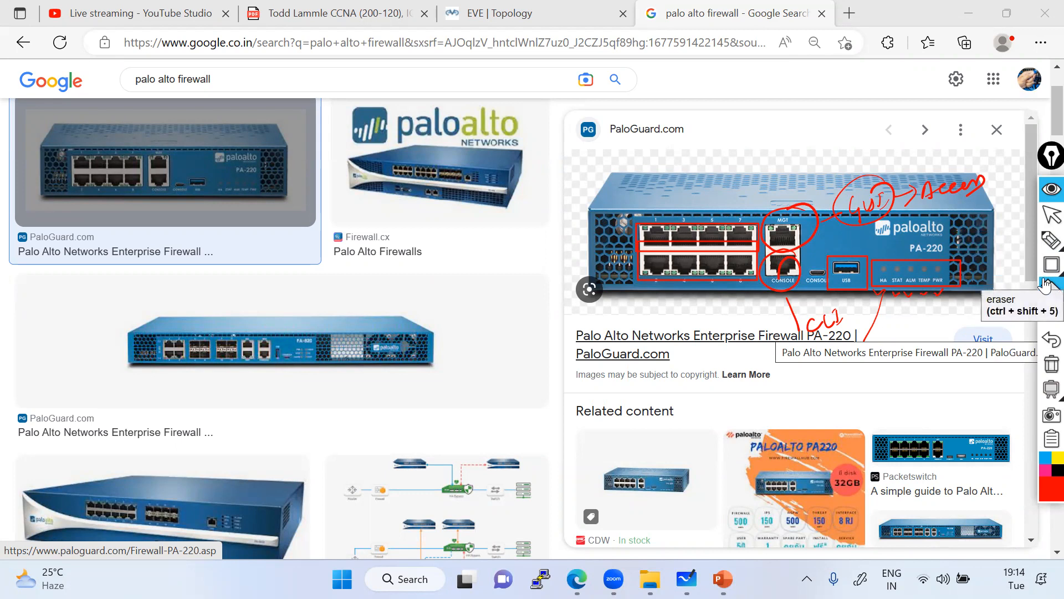
mouse_move(1046, 277)
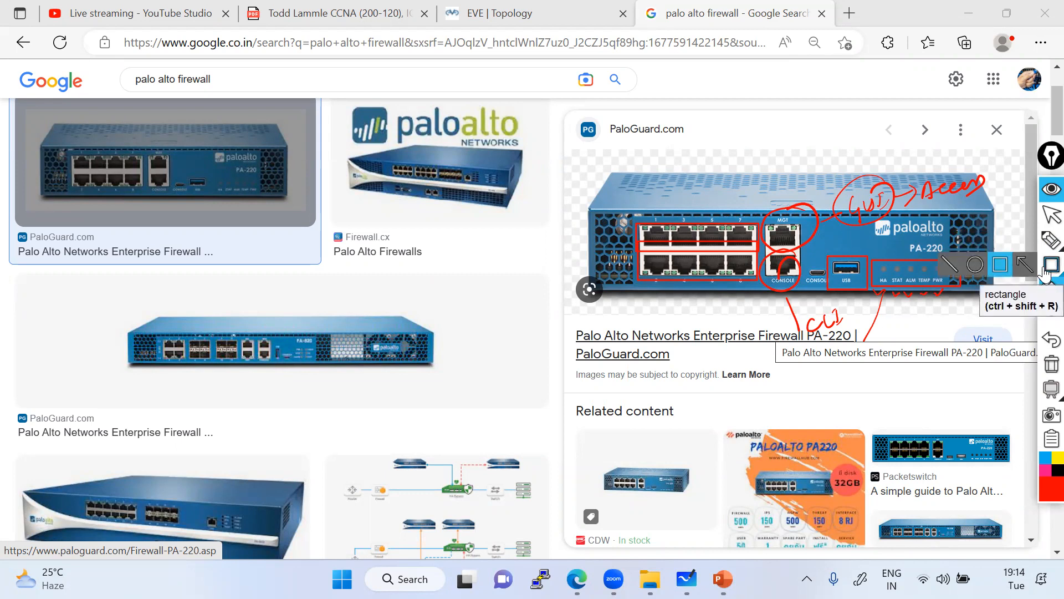
Handwrite a red 'Small (5+0)' note below the PA-220 preview, above Related content.
left_click(1051, 215)
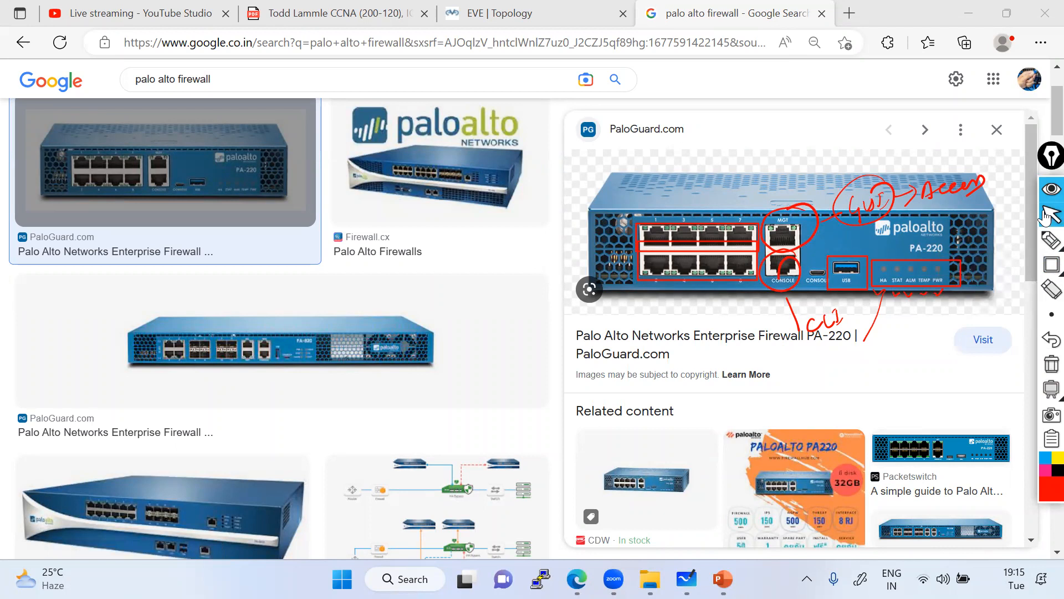
left_click(1051, 240)
mouse_move(819, 394)
left_mouse_down()
mouse_move(807, 415)
mouse_move(865, 392)
mouse_move(885, 410)
mouse_move(899, 395)
mouse_move(946, 388)
left_mouse_up()
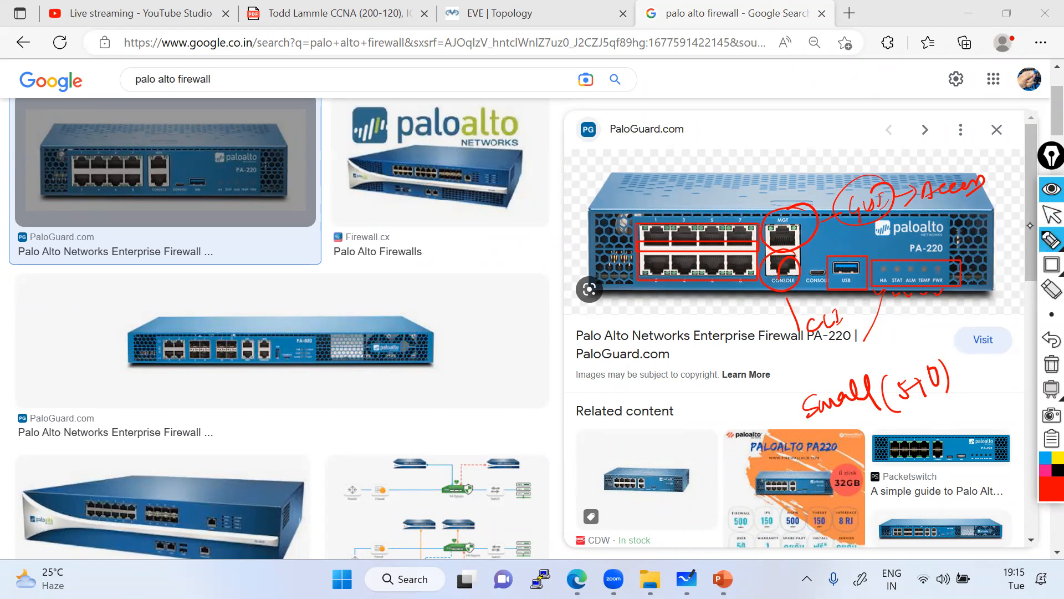
left_click(1052, 214)
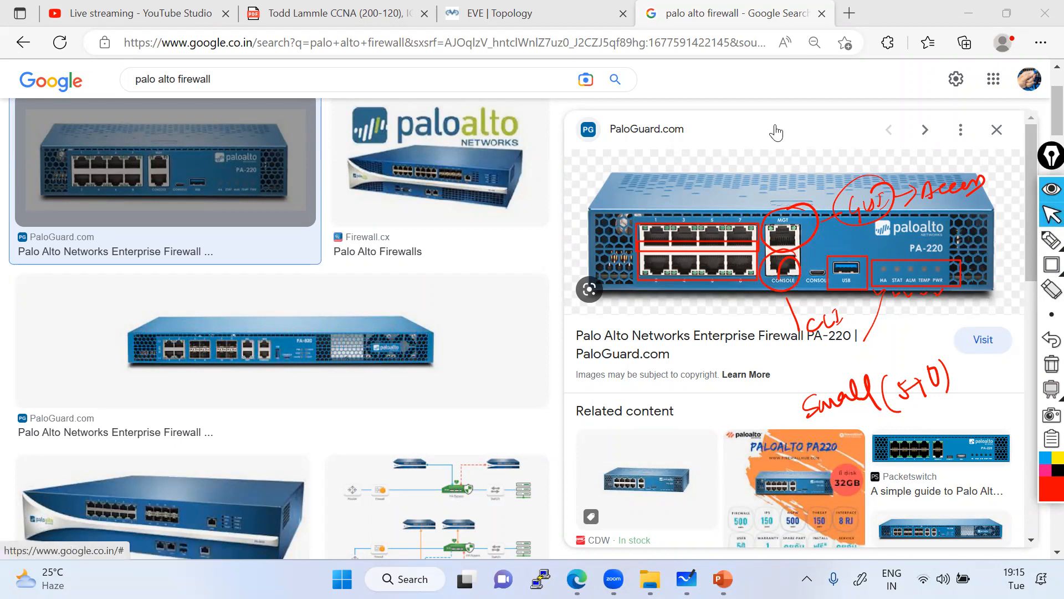
Clear the old annotations and draw a red rectangle around the PA-220's MGT port.
left_click(1052, 364)
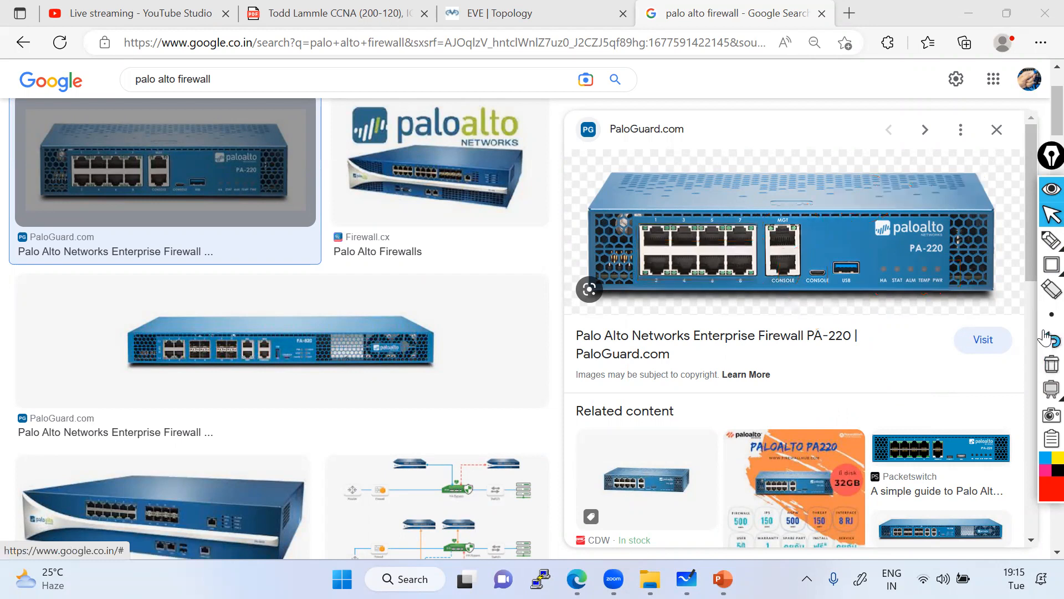
left_click(1051, 265)
left_click(998, 264)
left_click_drag(757, 208, 807, 252)
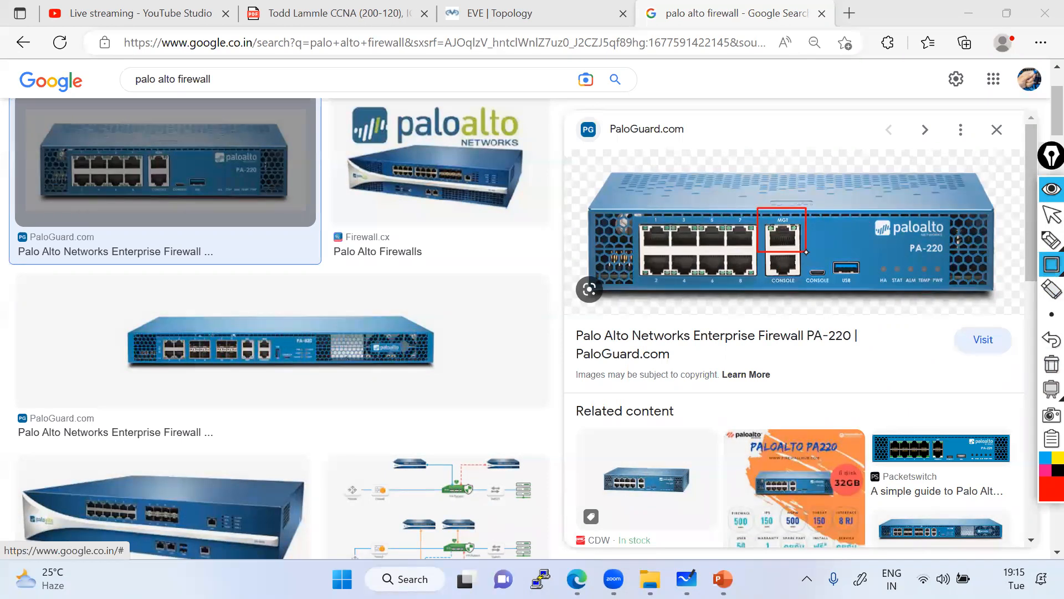
Draw red curves to the middle firewall photo and handwrite 'Hardware (Physical Firewall' above it.
left_click(1052, 239)
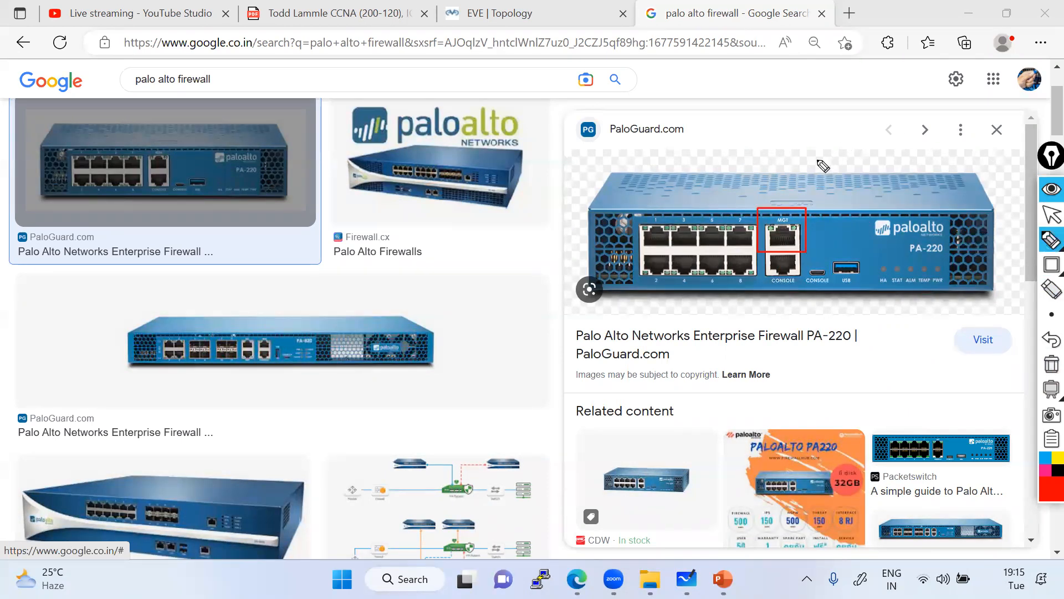
mouse_move(592, 251)
left_mouse_down()
mouse_move(526, 234)
mouse_move(457, 289)
mouse_move(486, 333)
left_mouse_up()
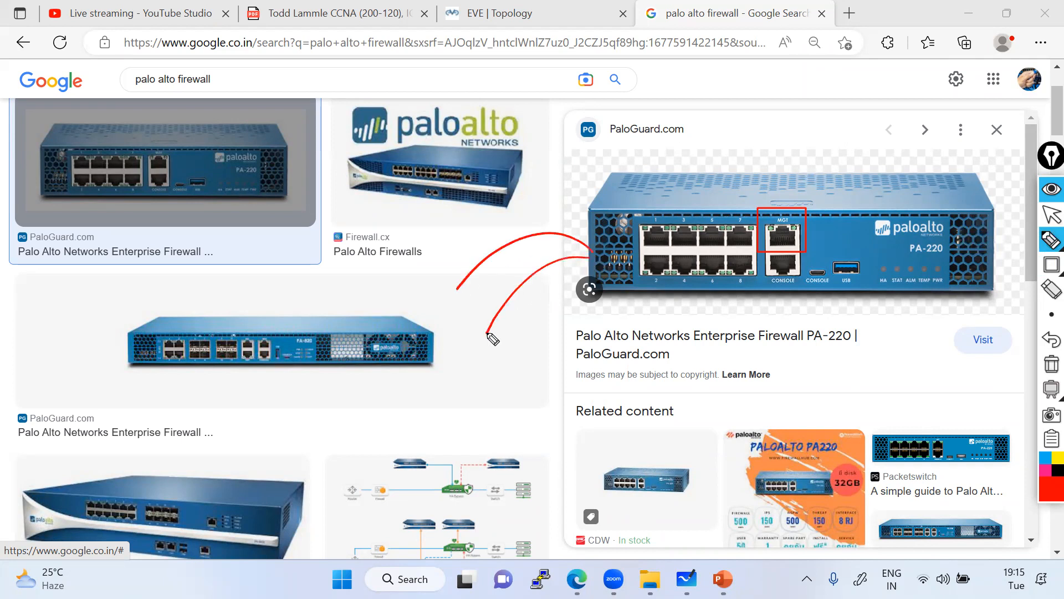
mouse_move(348, 294)
left_mouse_down()
mouse_move(376, 300)
mouse_move(451, 249)
mouse_move(465, 255)
mouse_move(478, 230)
mouse_move(574, 165)
mouse_move(598, 169)
mouse_move(637, 136)
left_mouse_up()
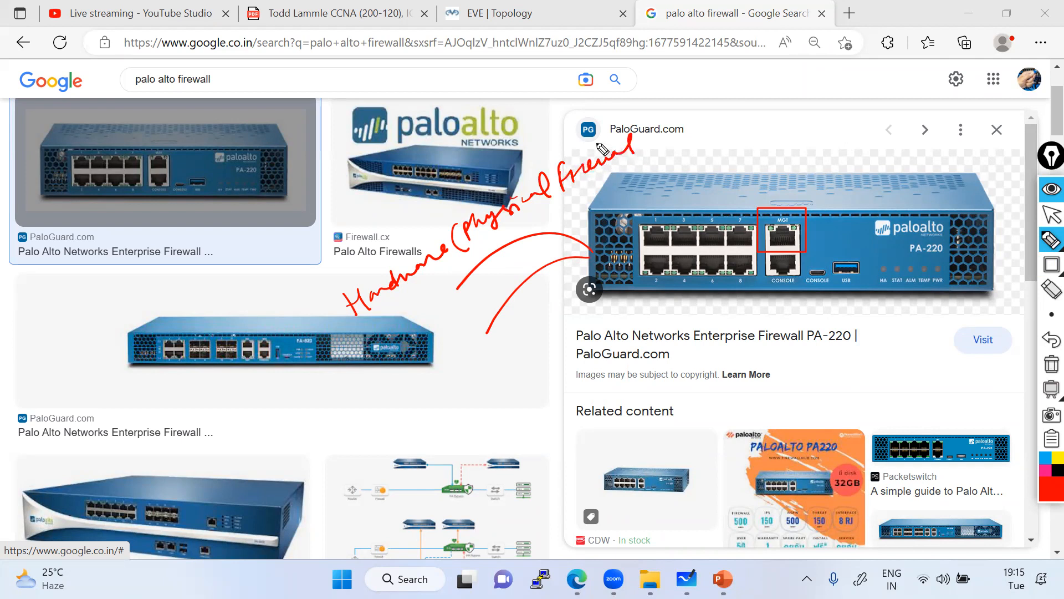
Erase the handwriting and type labels 'Phy Firewall - Hardware based' and 'VM Firewall- Virtual Firewall'.
left_click(1045, 246)
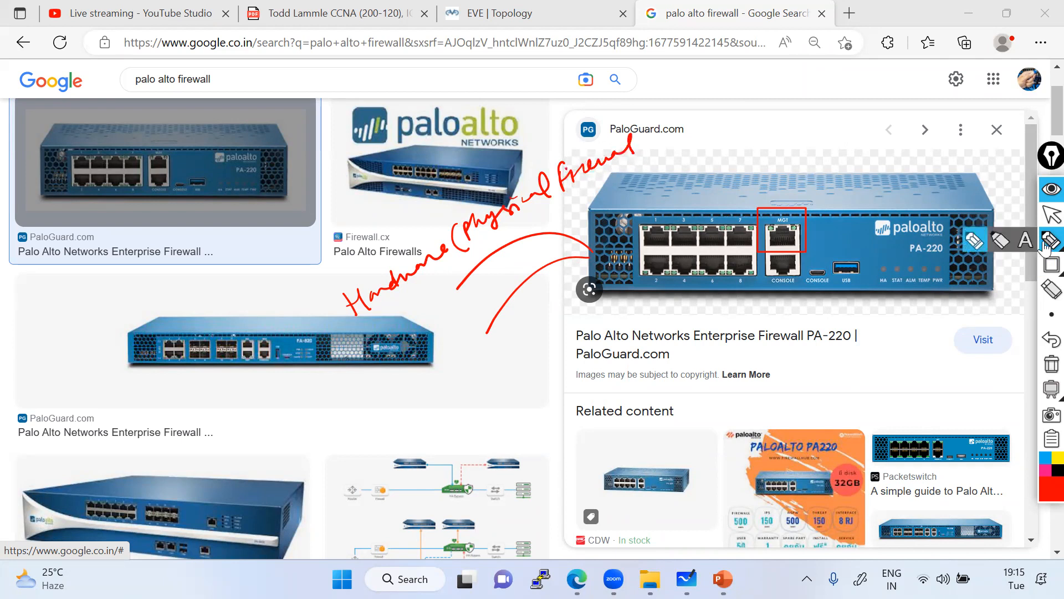
left_click(1051, 288)
mouse_move(372, 299)
left_mouse_down()
mouse_move(522, 235)
mouse_move(565, 173)
mouse_move(345, 320)
left_mouse_up()
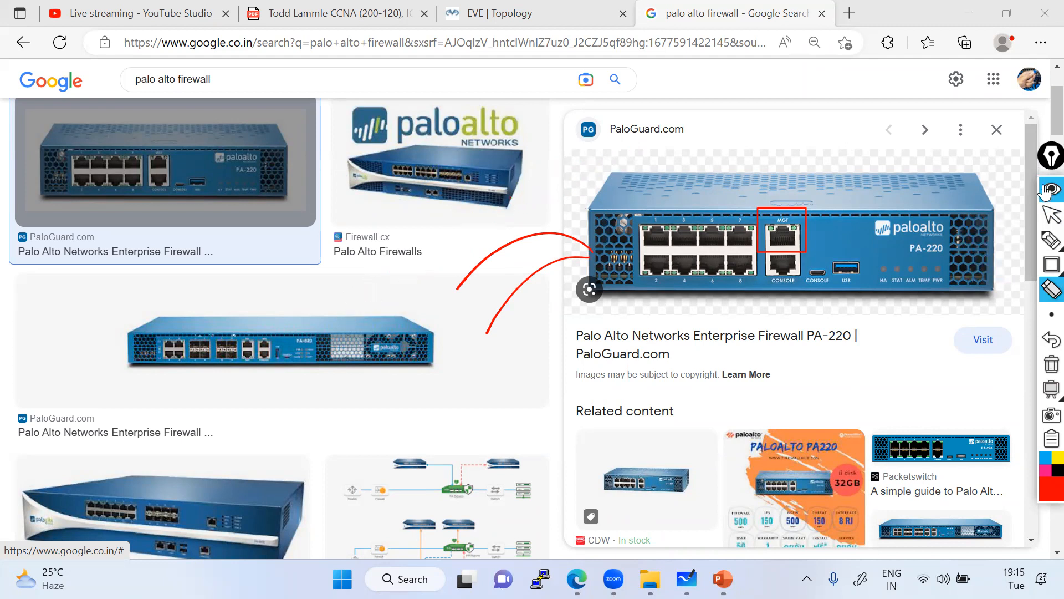
left_click(1026, 241)
left_click(431, 262)
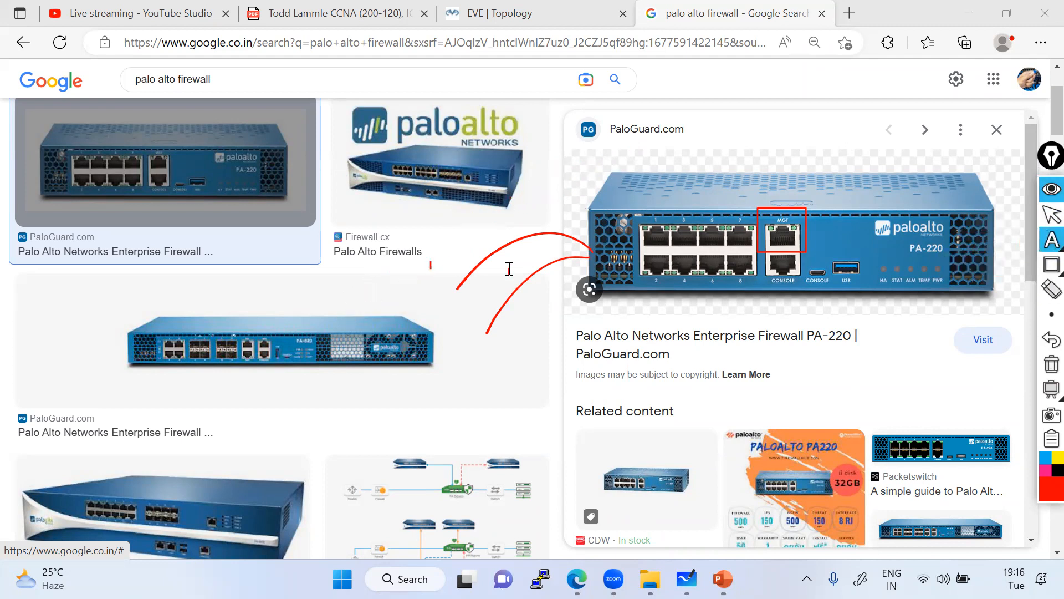
type("Phy Firewall")
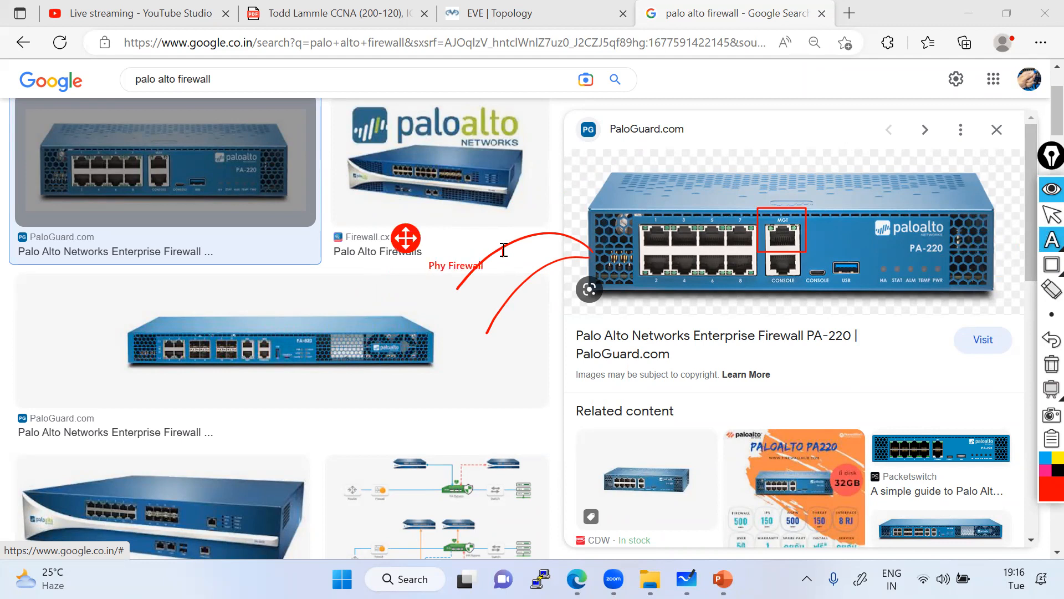
type(" - HI")
type("ar")
type("dware H")
type("d")
type("V")
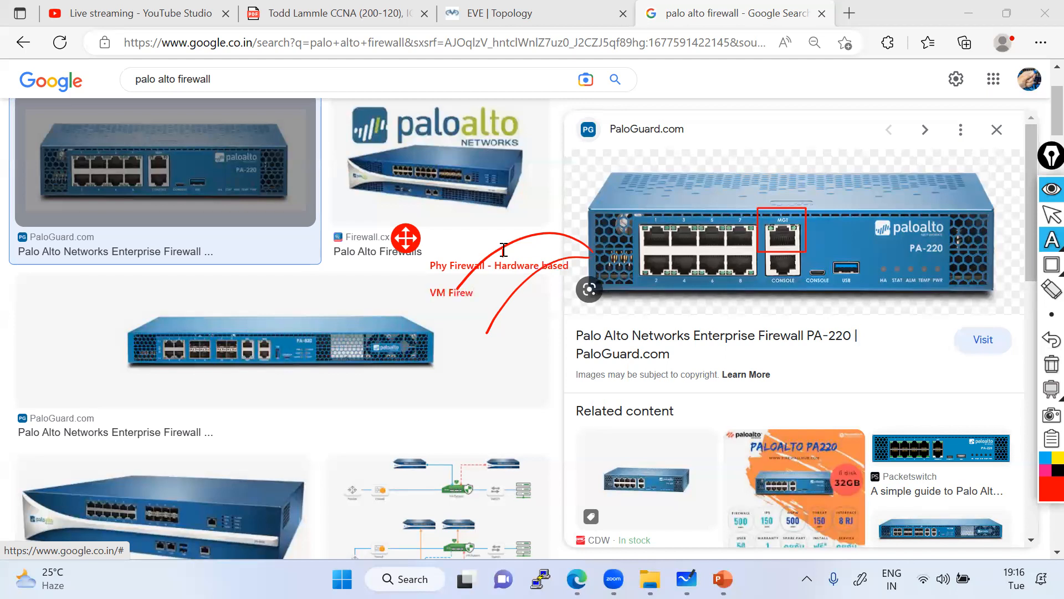
type("Virtual Fil")
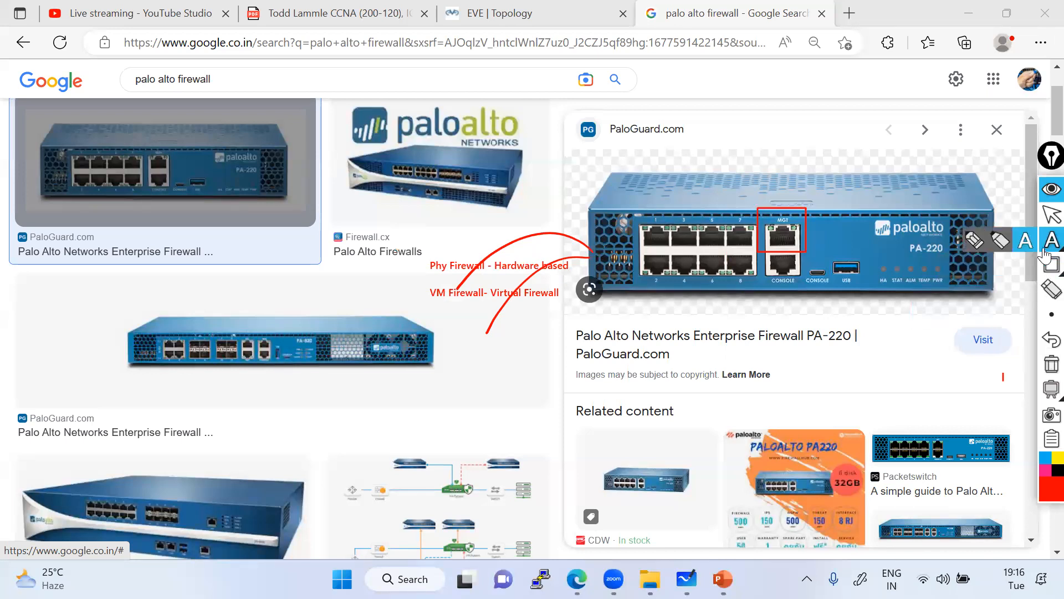
left_click(1029, 245)
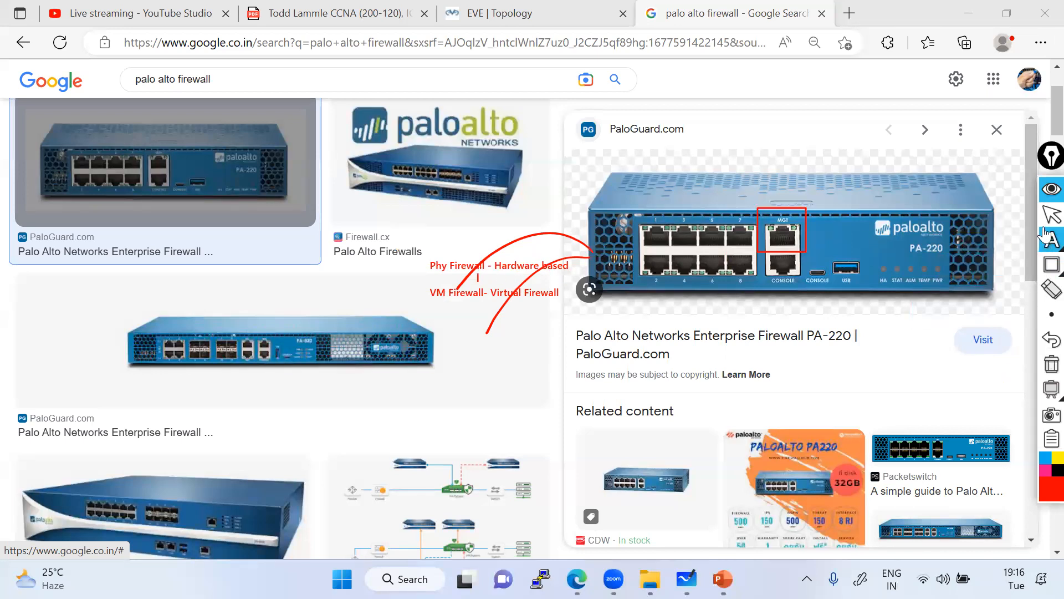
Draw a curve from the labels to the MGT port box and tag it 192.168.1.1.
left_click(973, 244)
mouse_move(475, 267)
left_mouse_down()
mouse_move(494, 228)
mouse_move(692, 178)
mouse_move(785, 197)
mouse_move(786, 212)
left_mouse_up()
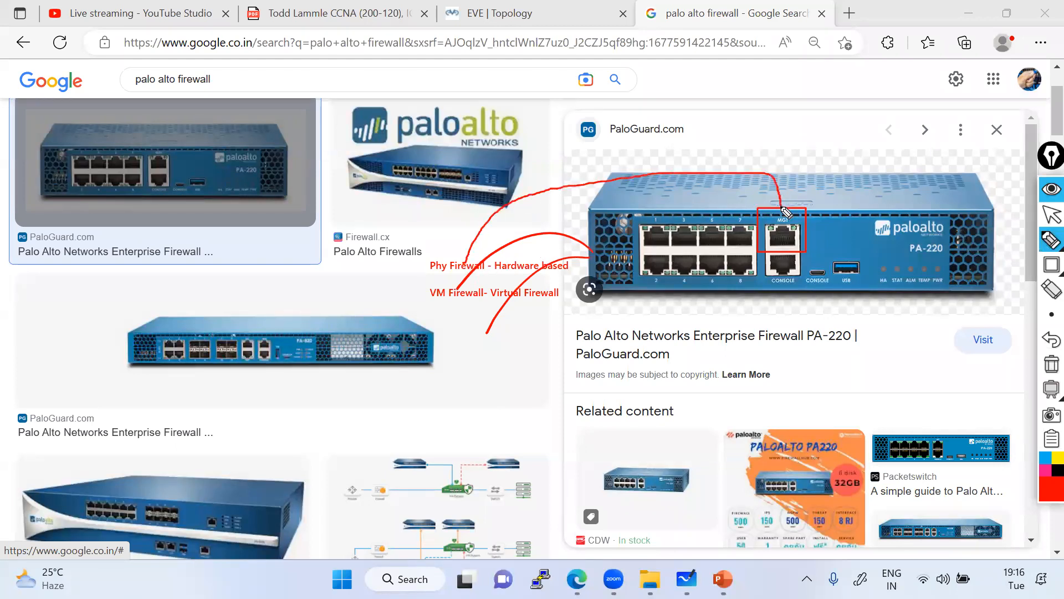
left_click(1027, 244)
left_click(786, 205)
left_click(817, 199)
type("192.168.1.1")
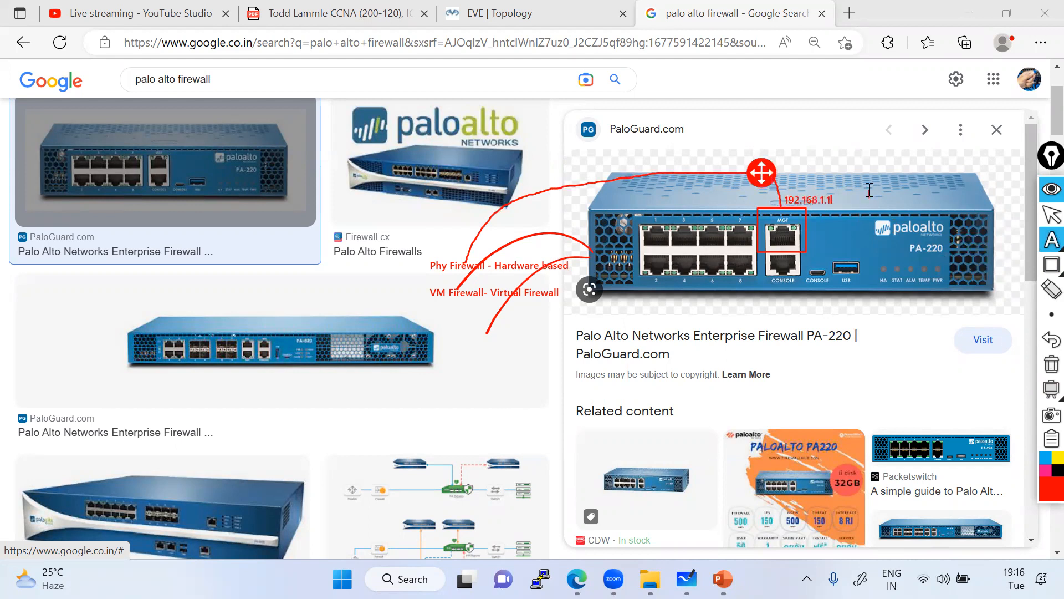
left_click(1051, 214)
In a new tab, search google.co.in for 'palo alto initial configuration cli'.
left_click(850, 15)
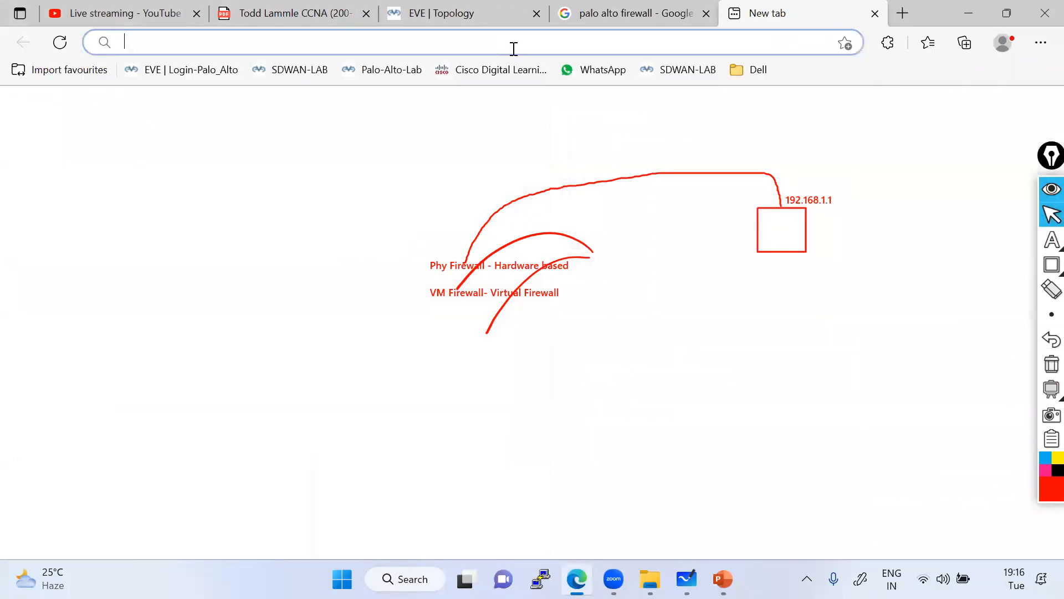
type("google.co.in")
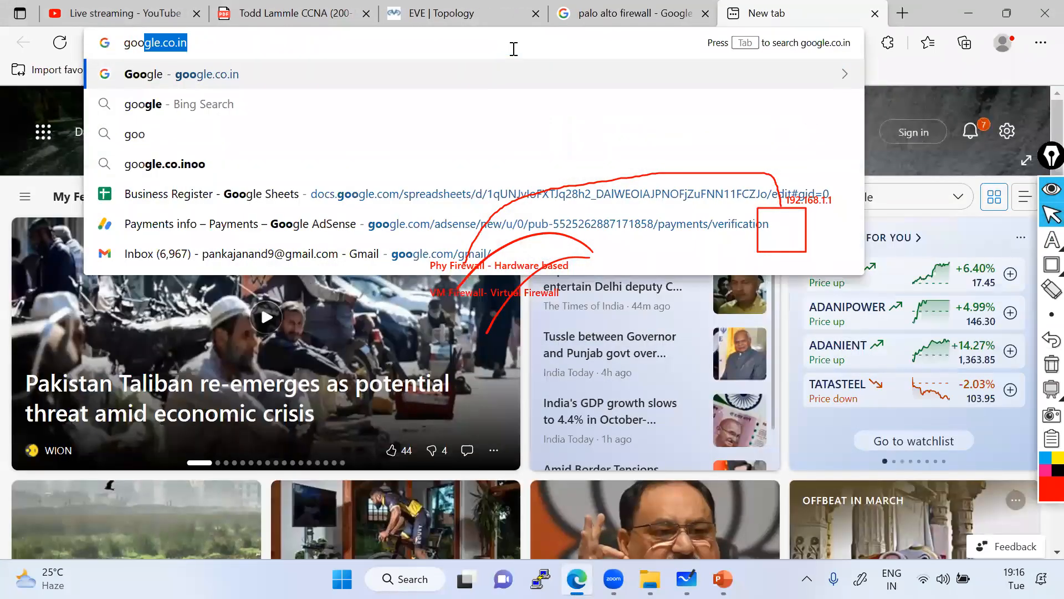
key("Return")
type("palo alro")
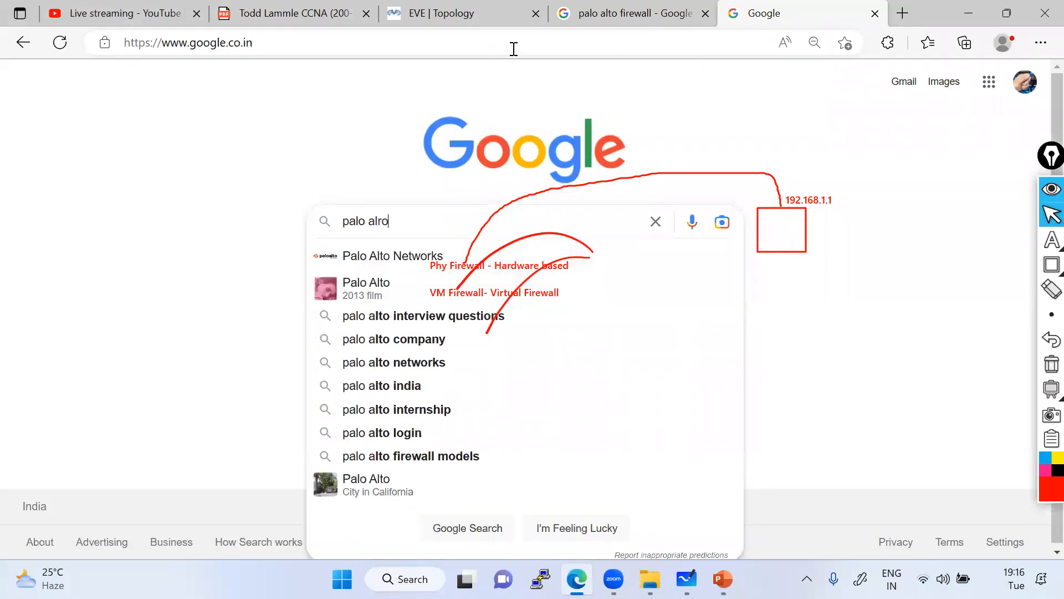
key("BackSpace")
key("BackSpace")
type("to init")
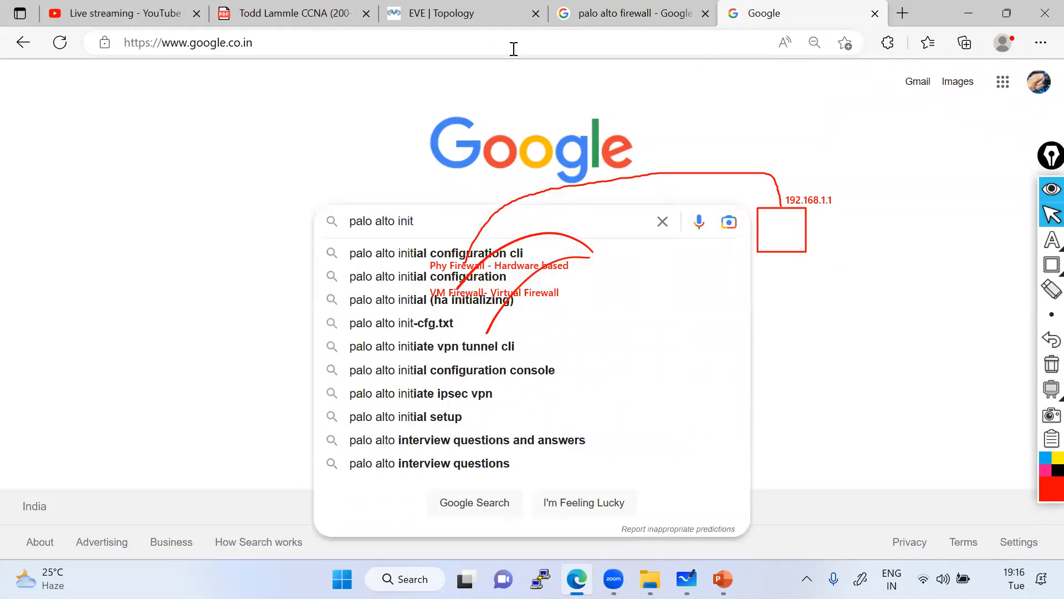
key("Down")
key("Return")
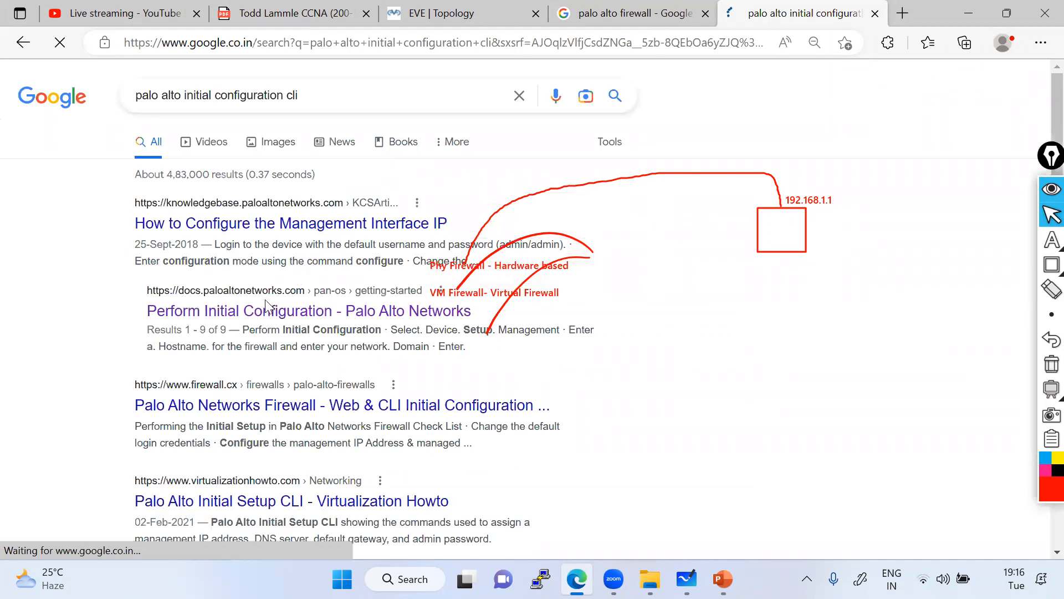
Open the Perform Initial Configuration result in a new tab and switch to it.
right_click(261, 314)
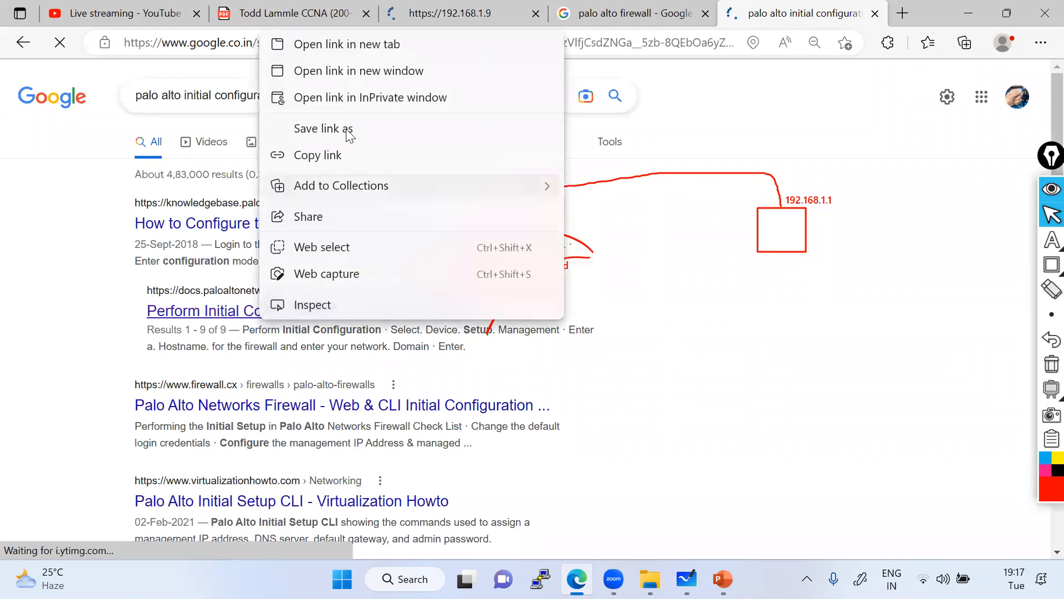
right_click(176, 311)
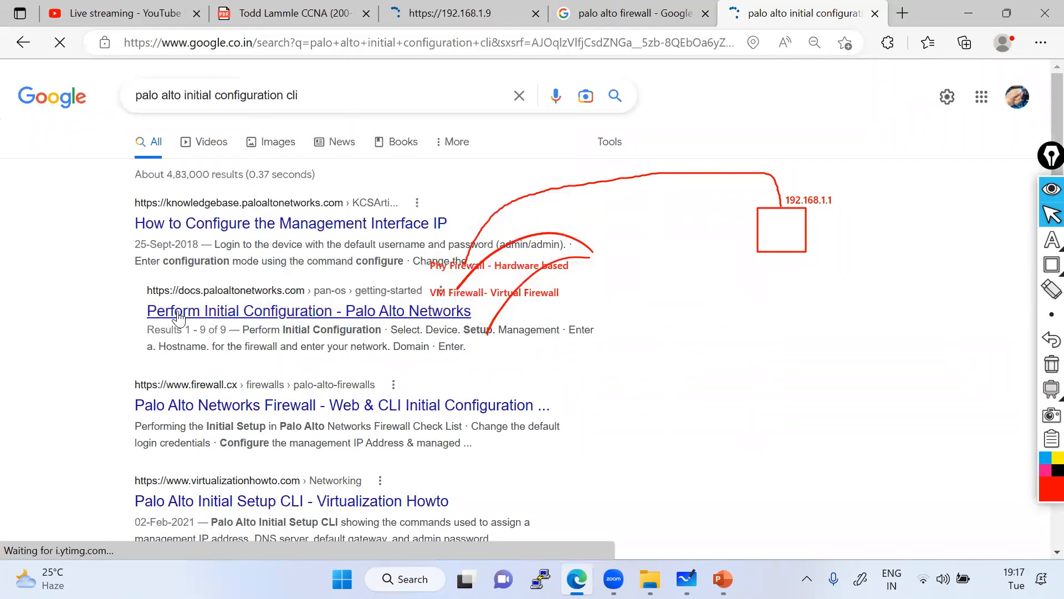
left_click(293, 36)
left_click(803, 15)
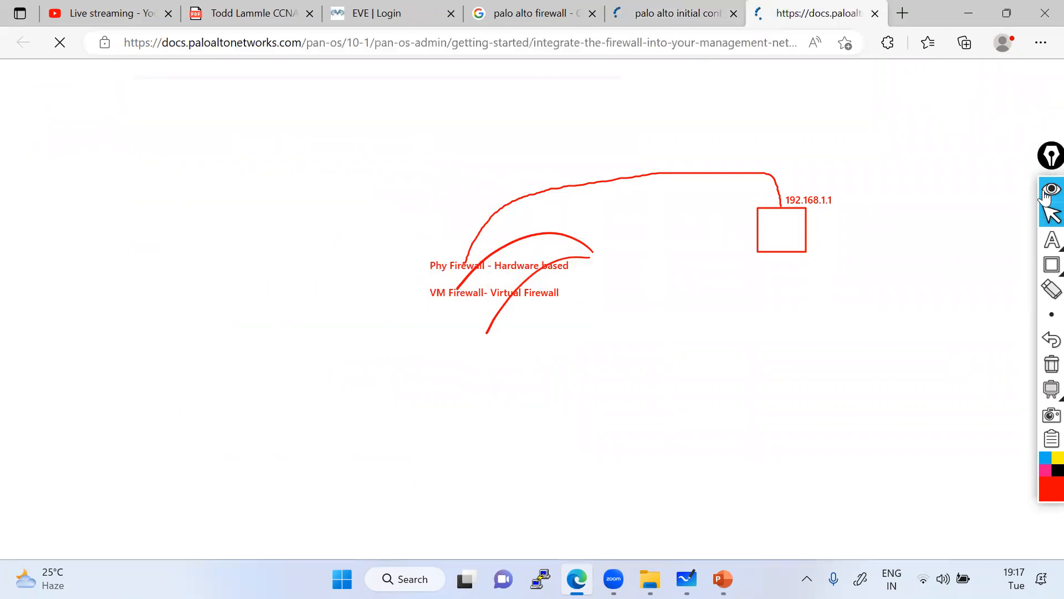
left_click(1044, 191)
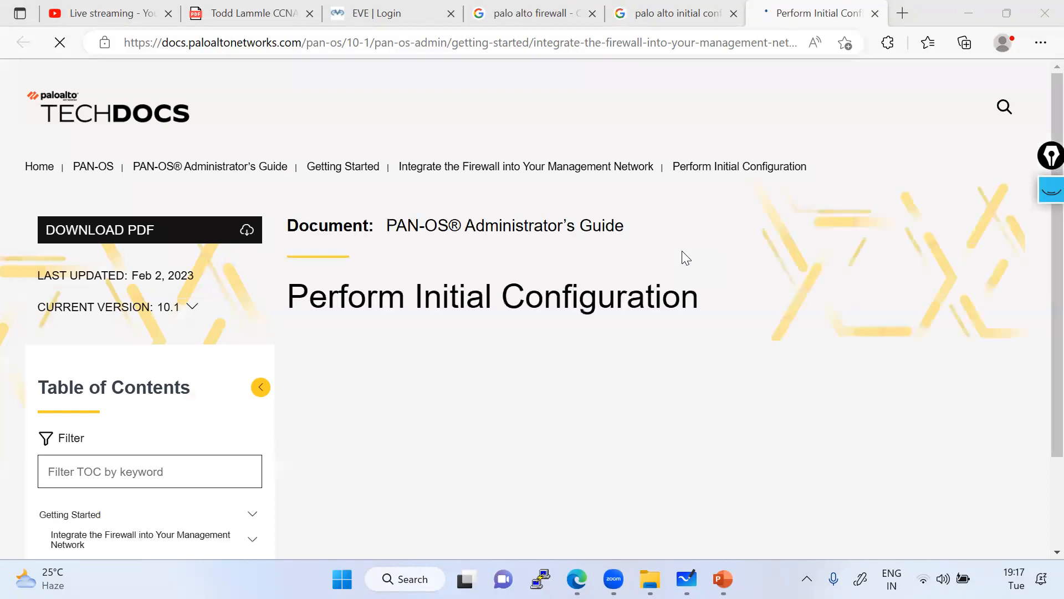
scroll(685, 257, "down", 5)
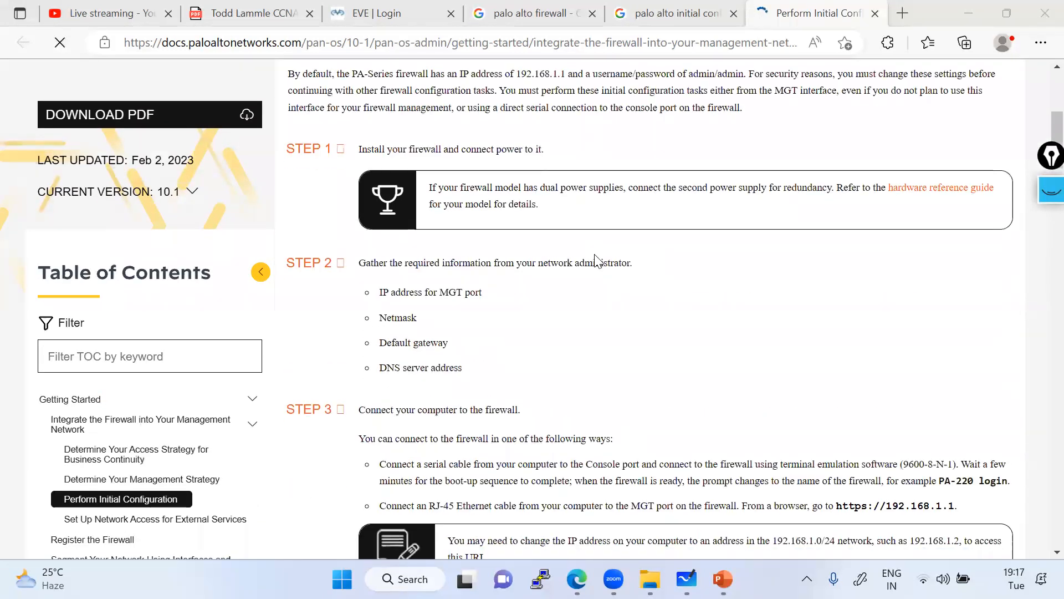
scroll(611, 264, "down", 1)
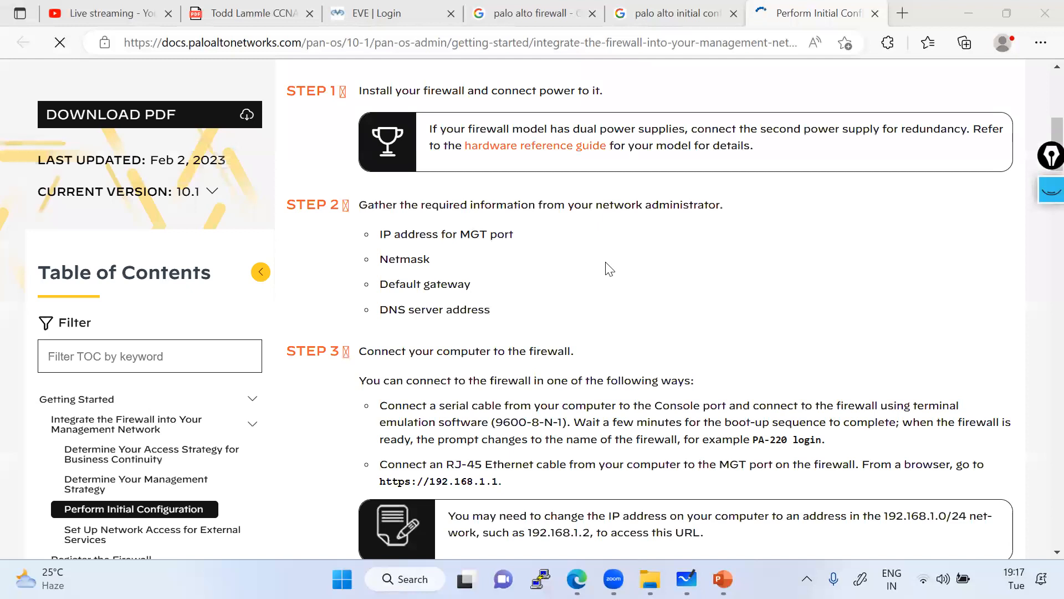
scroll(610, 272, "down", 2)
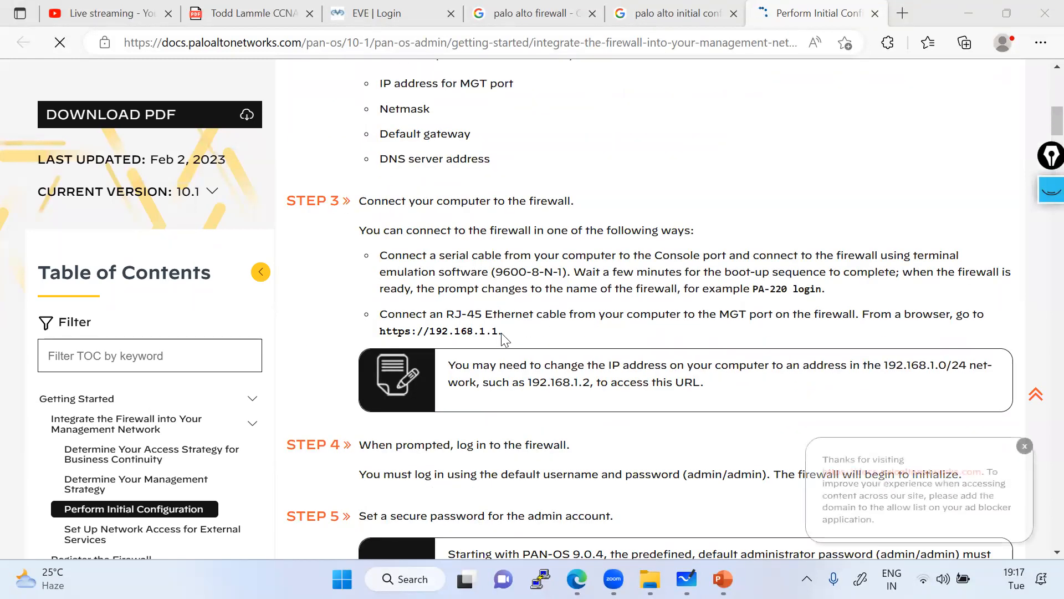
left_click_drag(502, 332, 373, 333)
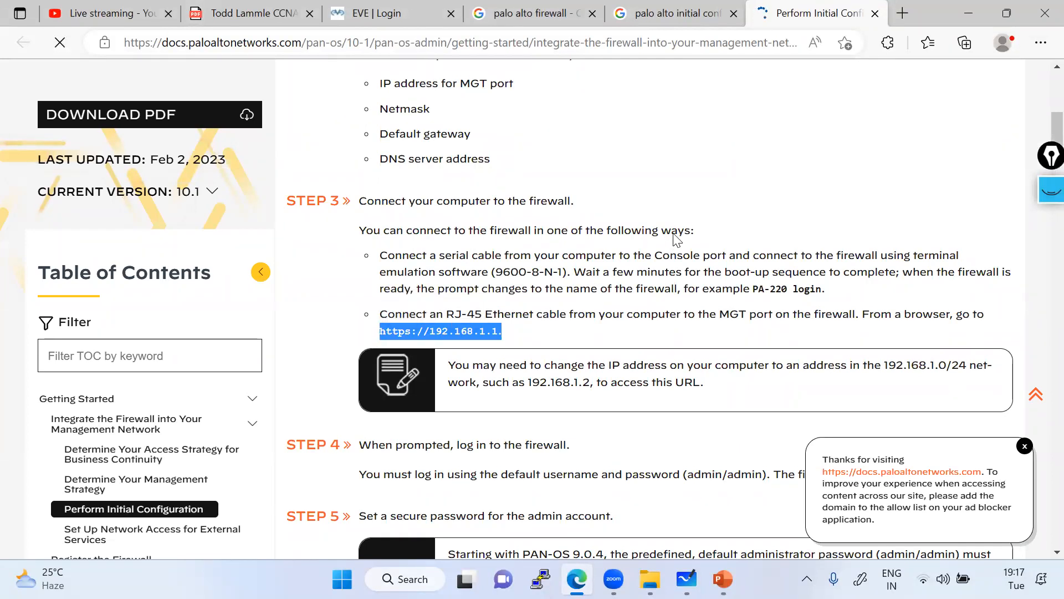
Scroll back up and highlight the intro sentence giving the PA-Series default IP 192.168.1.1.
scroll(676, 239, "down", 4)
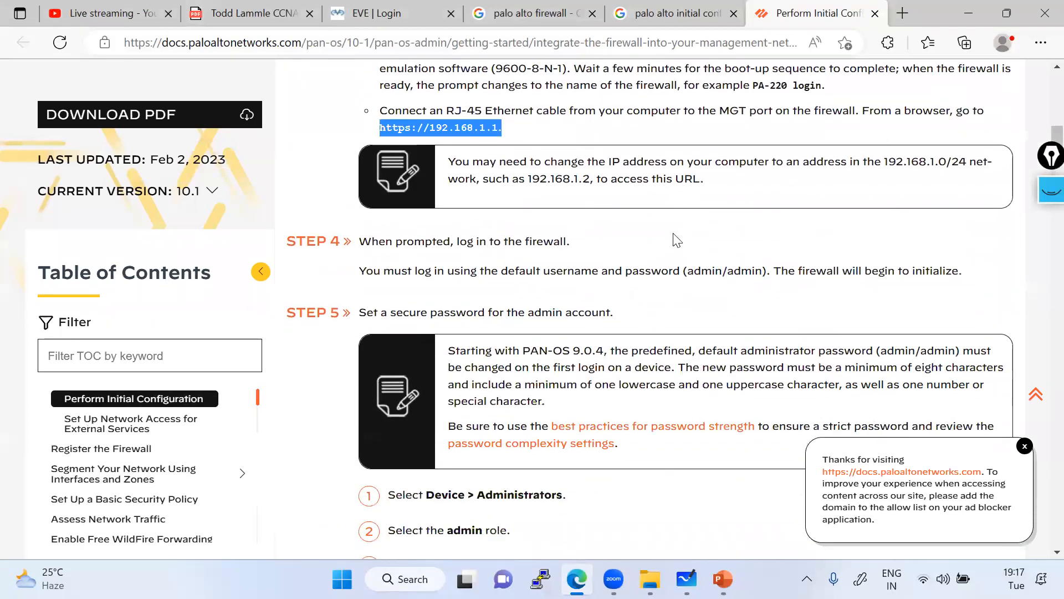
scroll(676, 239, "up", 6)
scroll(676, 240, "up", 2)
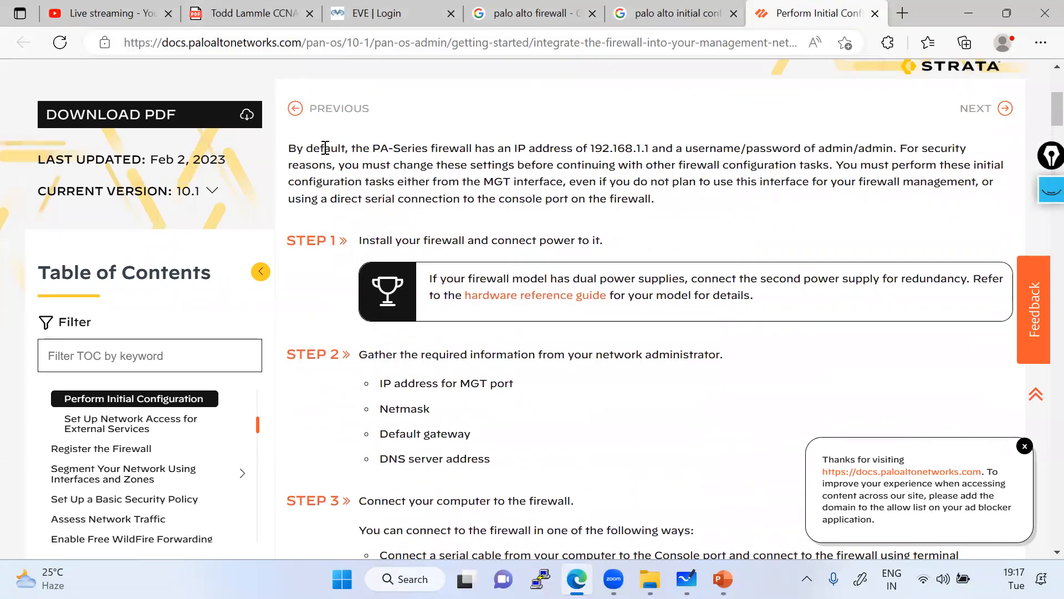
left_click_drag(289, 148, 667, 148)
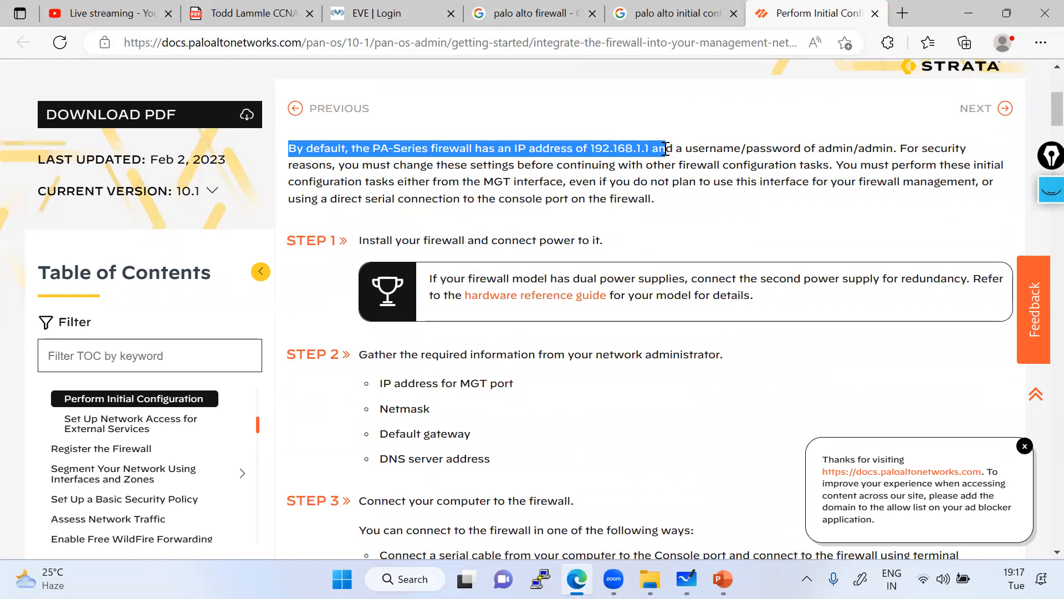
left_click_drag(363, 148, 650, 150)
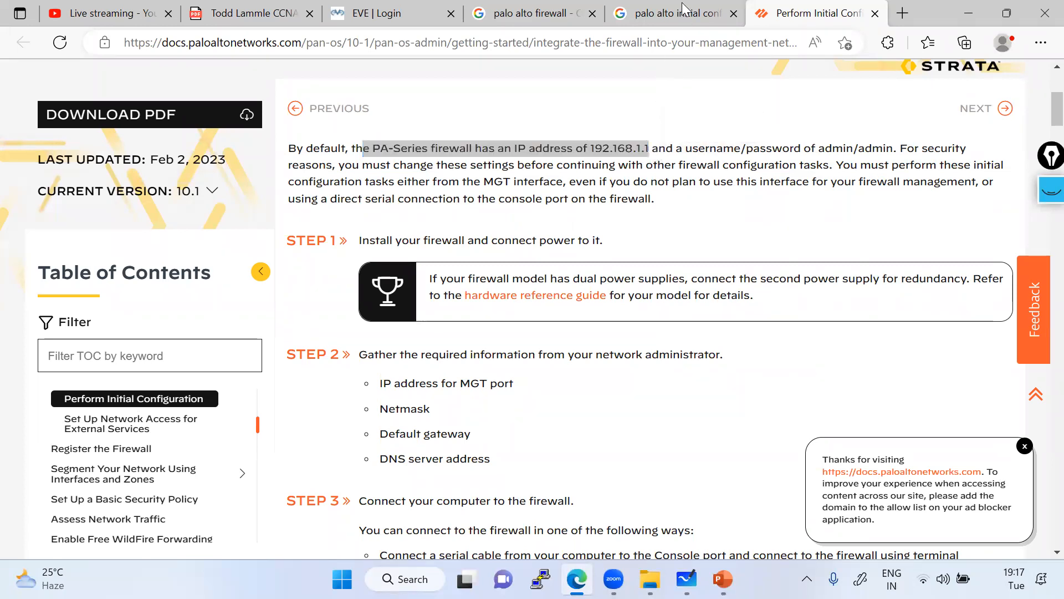
Move between the docs and search tabs, ending on the PA-220 firewall image results.
left_click(686, 12)
left_click(537, 13)
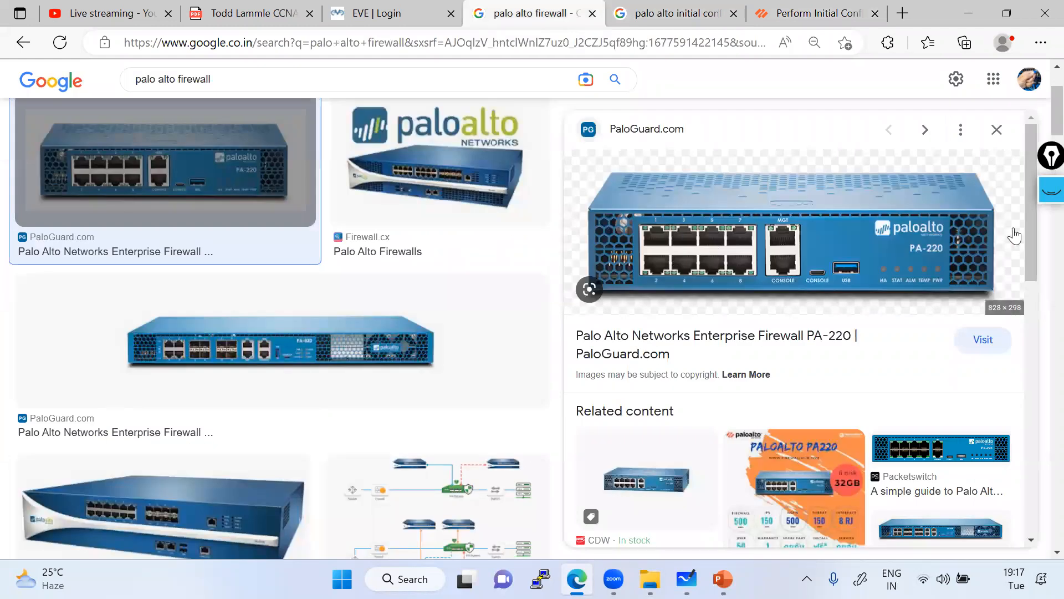
left_click(1049, 192)
left_click(812, 13)
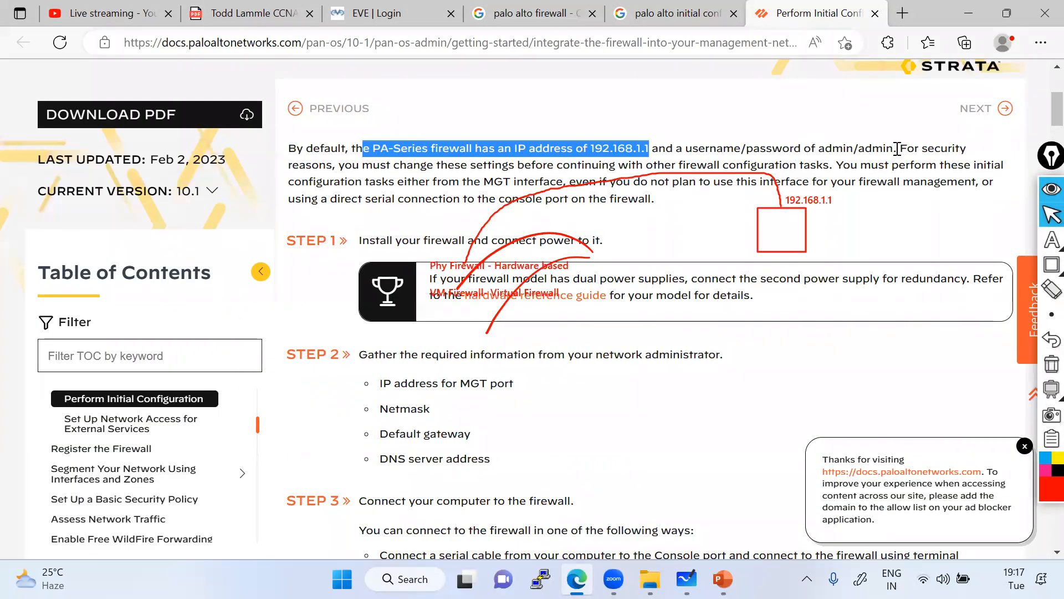
left_click(541, 17)
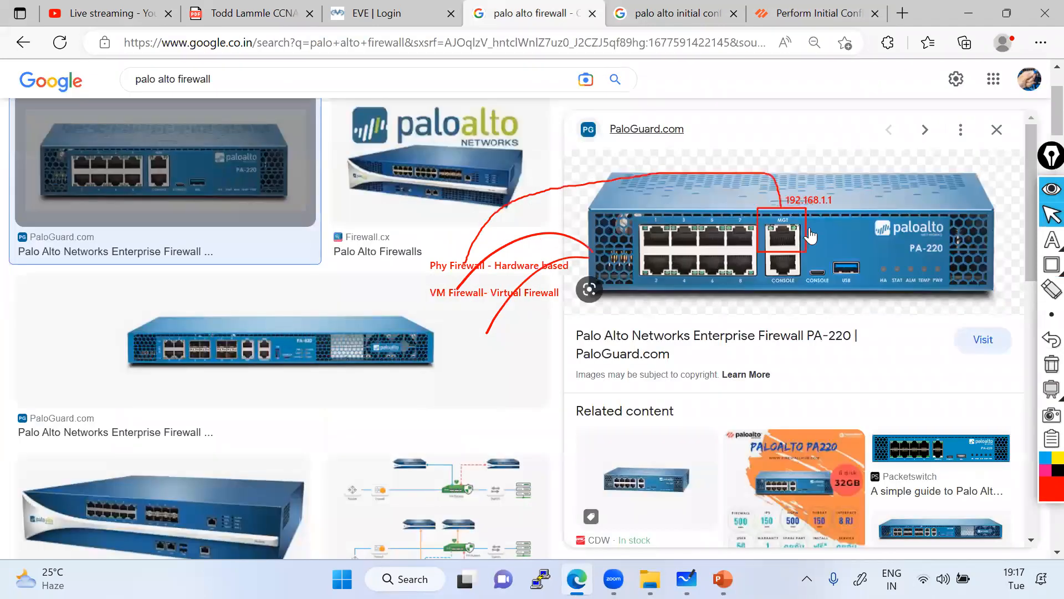
Add a typed note with the default login credentials, then clear all red annotations.
left_click(1025, 240)
left_click(812, 219)
type("admin")
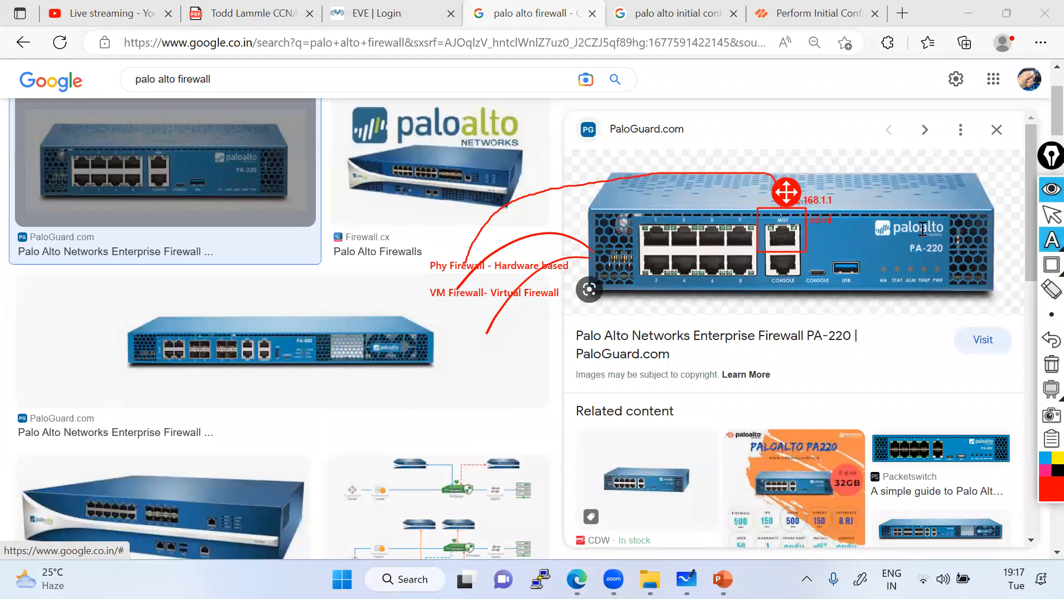
type("/admin")
left_click(1052, 215)
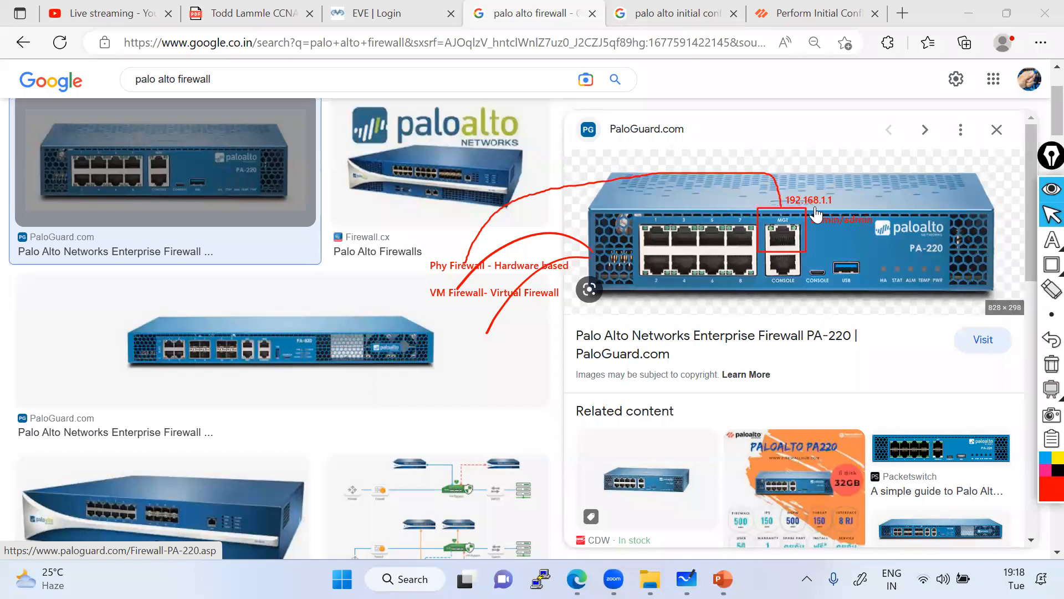
left_click(1045, 368)
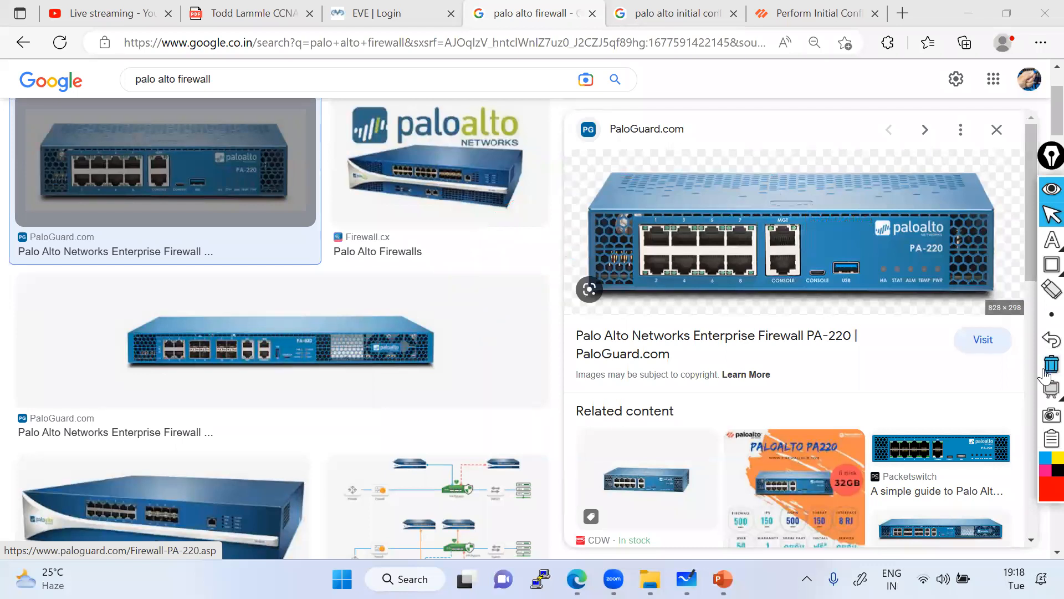
Draw a red box beside PaloGuard.com, then clear it from the screen.
mouse_move(1051, 239)
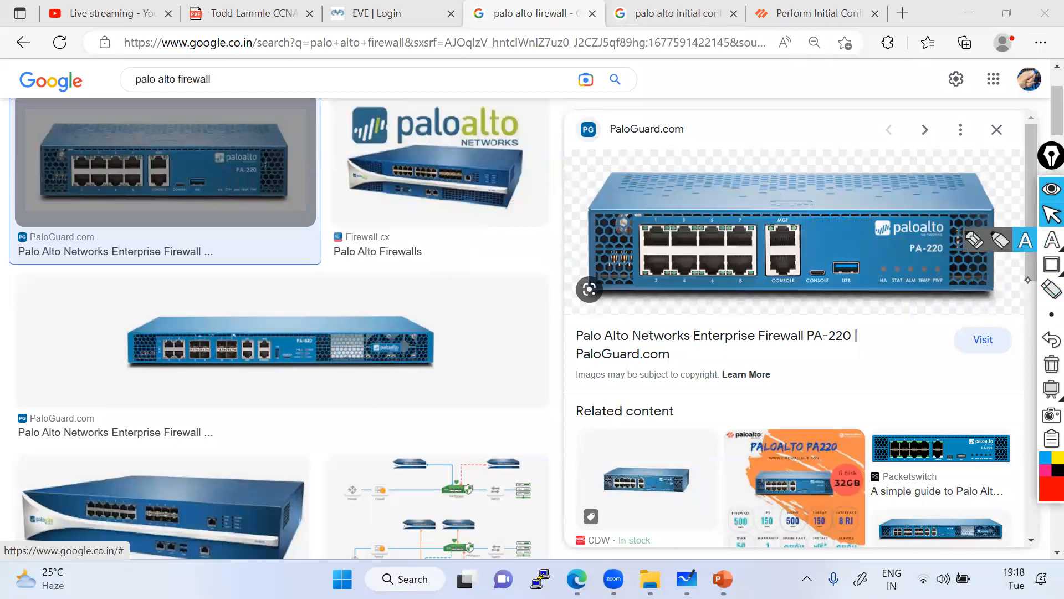
mouse_move(1051, 264)
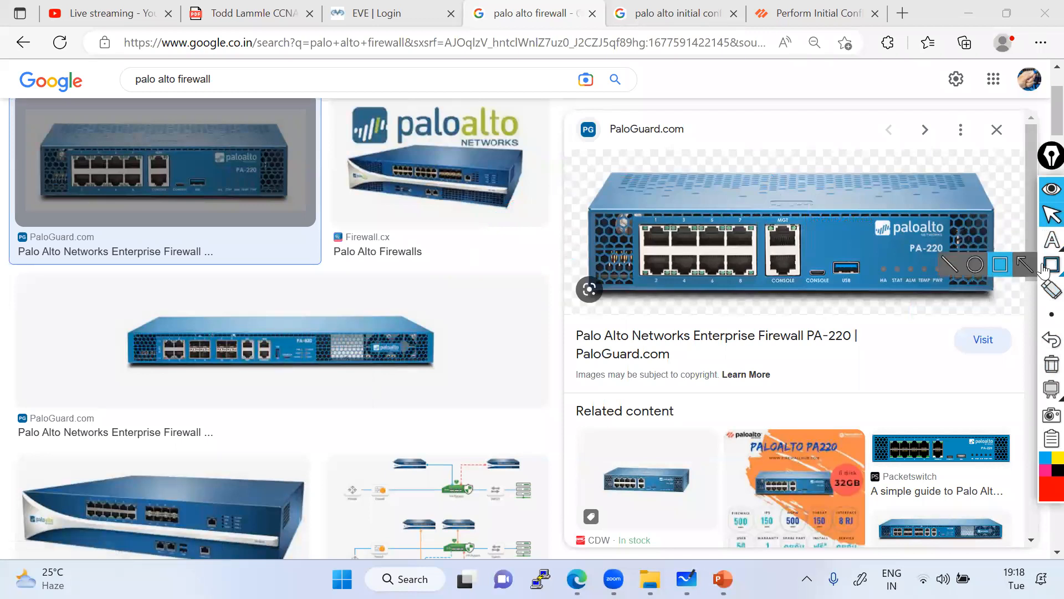
left_click(999, 266)
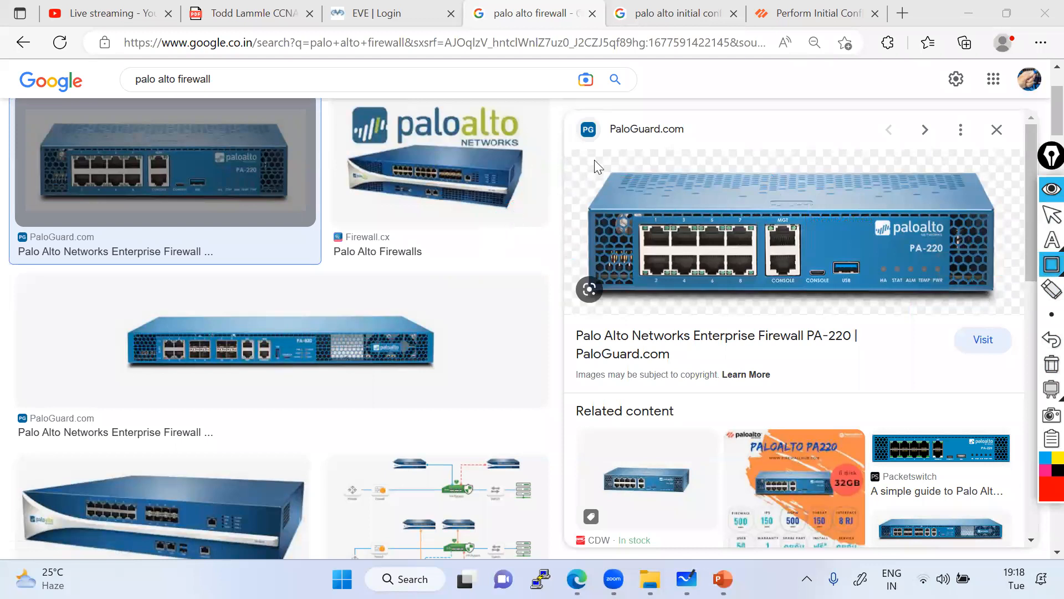
left_click_drag(702, 110, 757, 146)
left_click(1051, 290)
left_click(1045, 370)
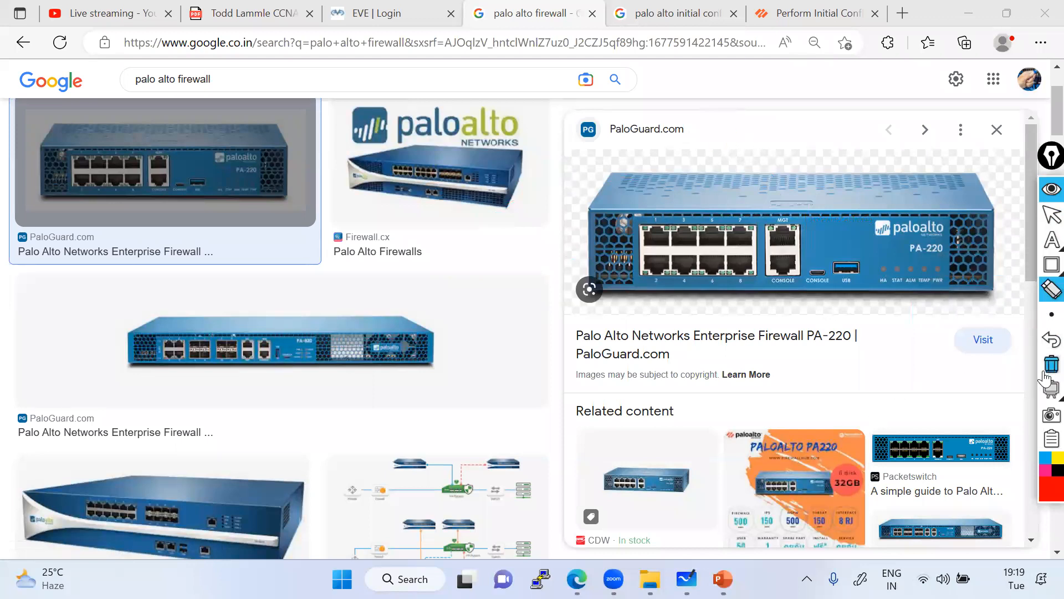
Sketch a laptop above the firewall and write an underlined 192.168.1.1 by the MGT port.
left_click(975, 240)
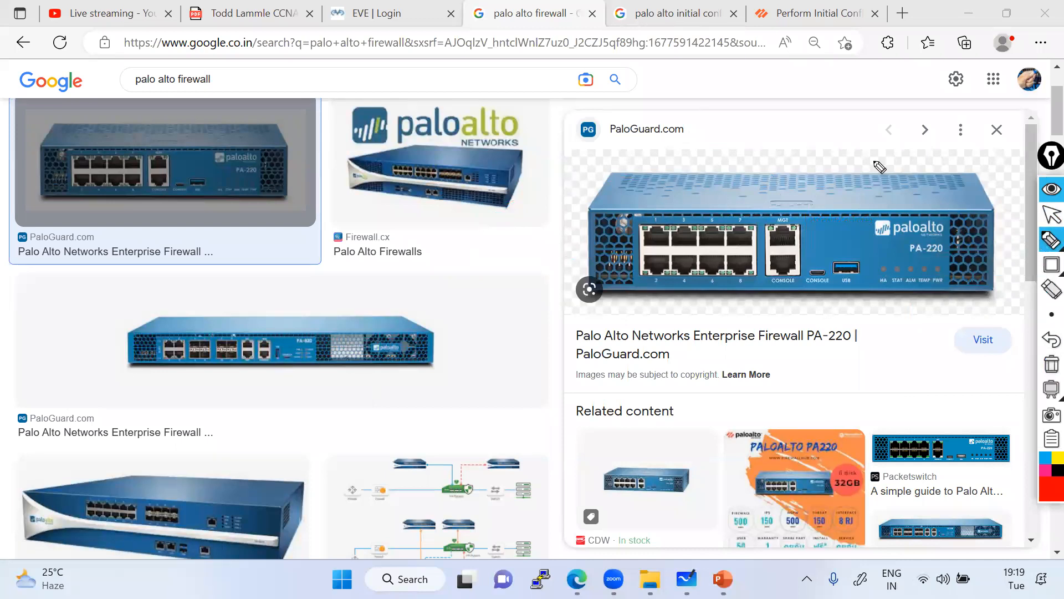
mouse_move(712, 126)
left_mouse_down()
mouse_move(727, 122)
mouse_move(722, 138)
mouse_move(742, 147)
mouse_move(718, 149)
mouse_move(754, 154)
mouse_move(748, 140)
mouse_move(744, 155)
mouse_move(720, 159)
mouse_move(721, 178)
mouse_move(768, 195)
mouse_move(786, 216)
mouse_move(782, 233)
mouse_move(822, 203)
mouse_move(897, 193)
left_mouse_up()
left_click_drag(819, 223, 890, 198)
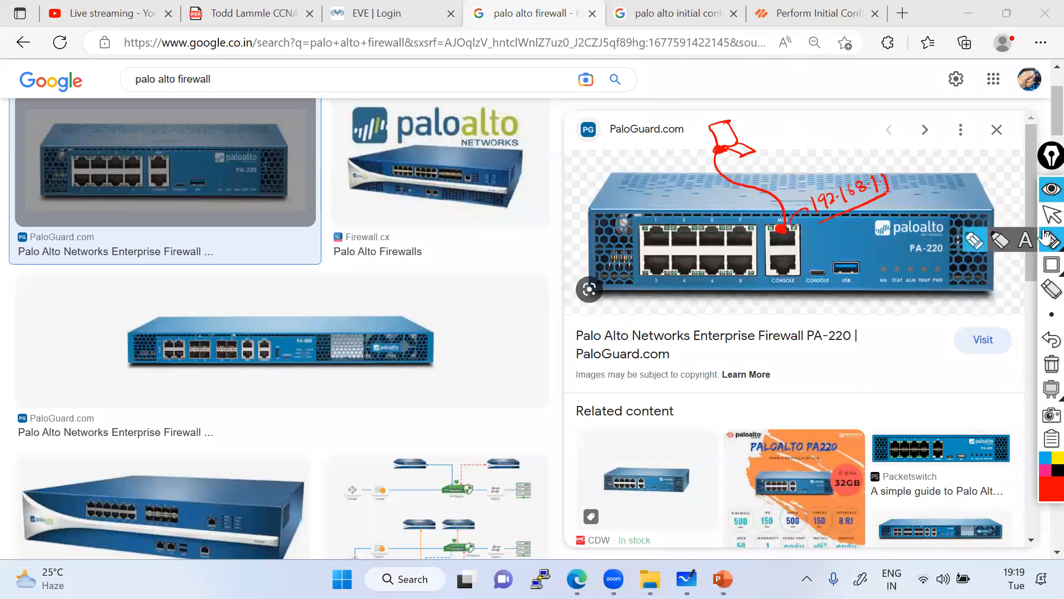
Type the note 'ipv4 address- 192.168.1.2/24' beside the laptop sketch.
left_click(1027, 241)
left_click(750, 129)
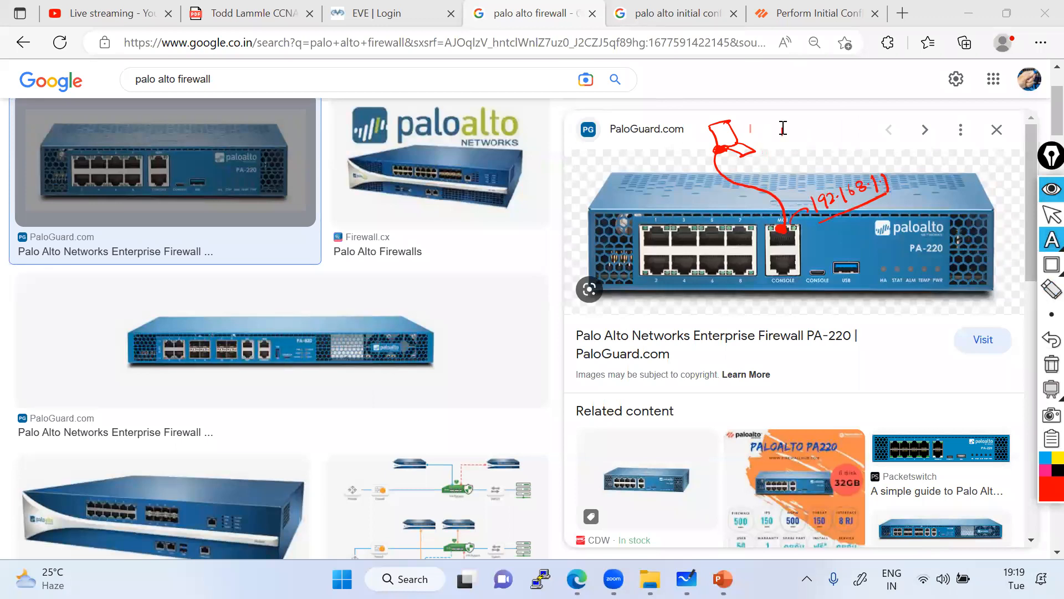
type("ipl")
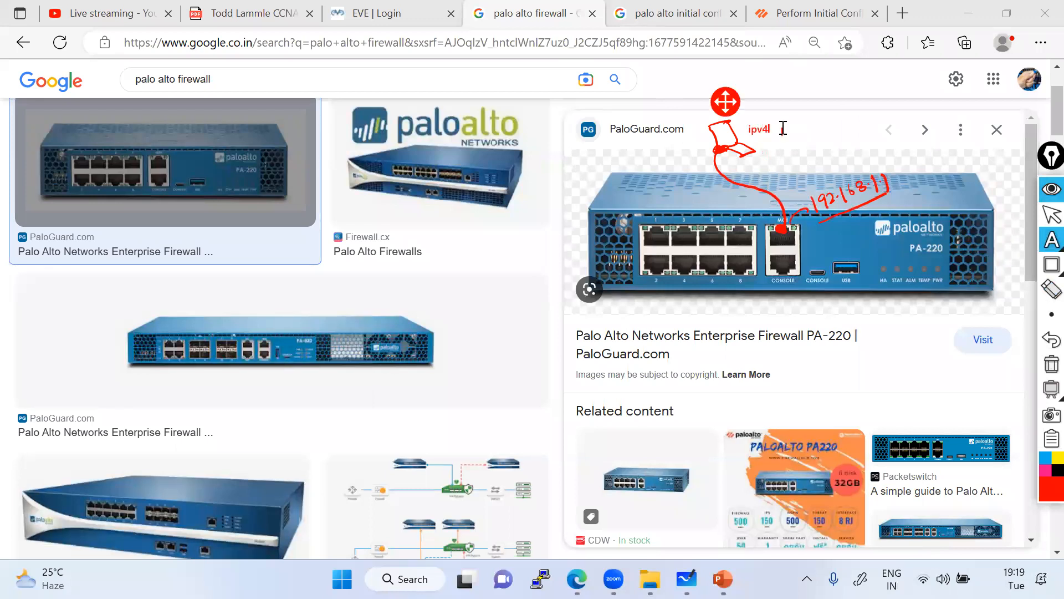
type("v4 address- 192.168.1.")
type("2/24")
left_click(936, 151)
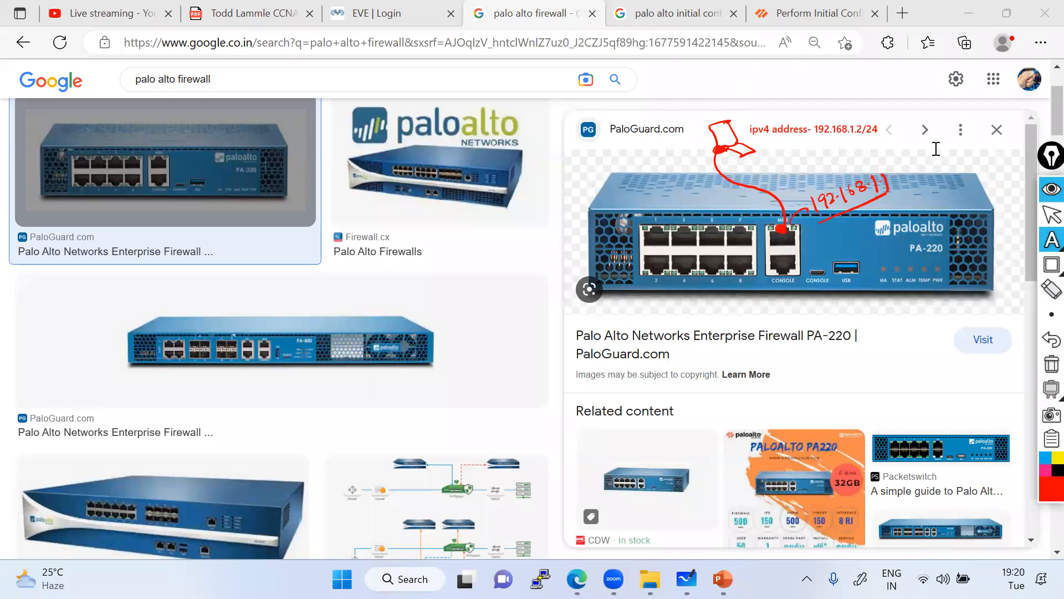
mouse_move(1045, 238)
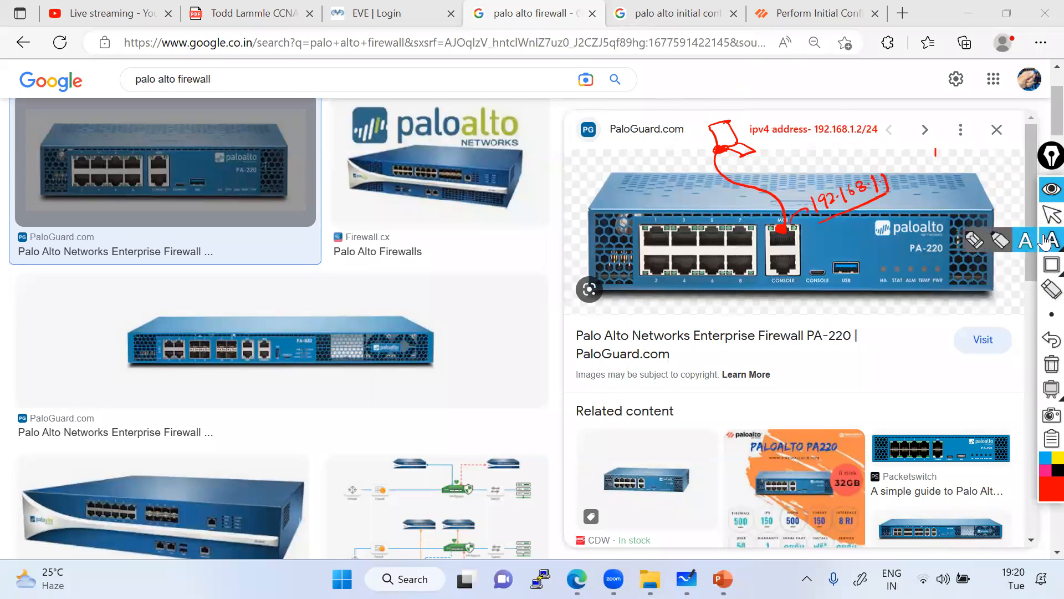
left_click(982, 238)
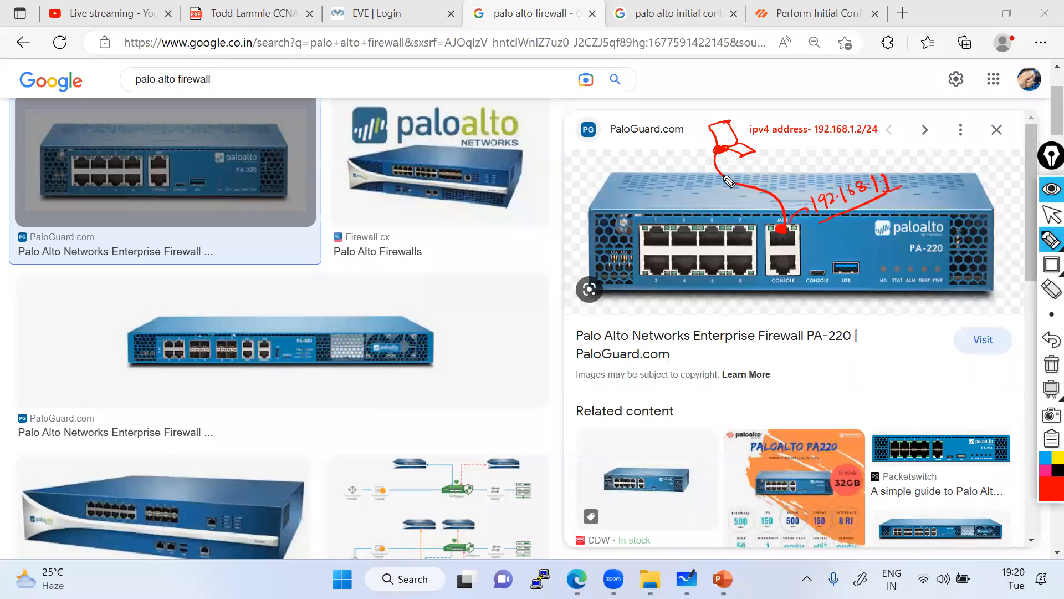
Add a typed note that the laptop can now ping the firewall IP.
left_click(1029, 243)
left_click(766, 176)
type("At this")
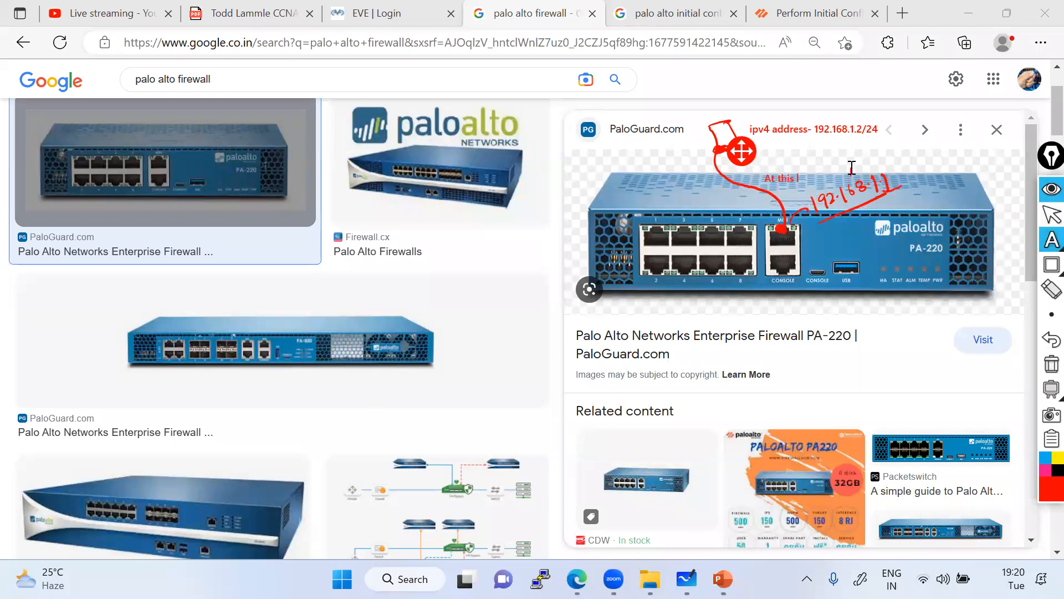
type(" point we able to ping firel")
type("all IP from laptol")
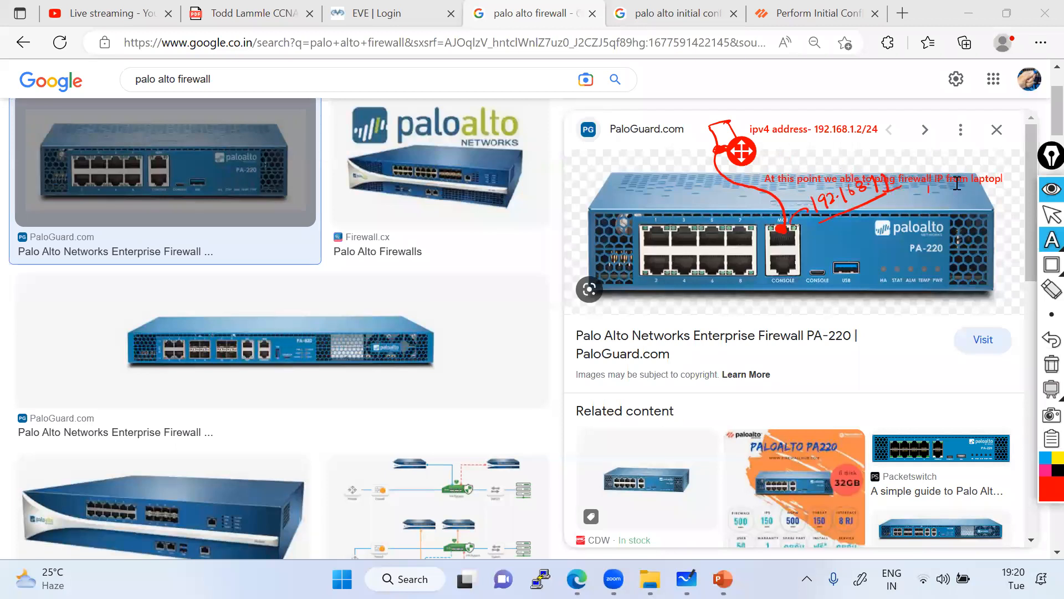
key("BackSpace")
left_click(778, 155)
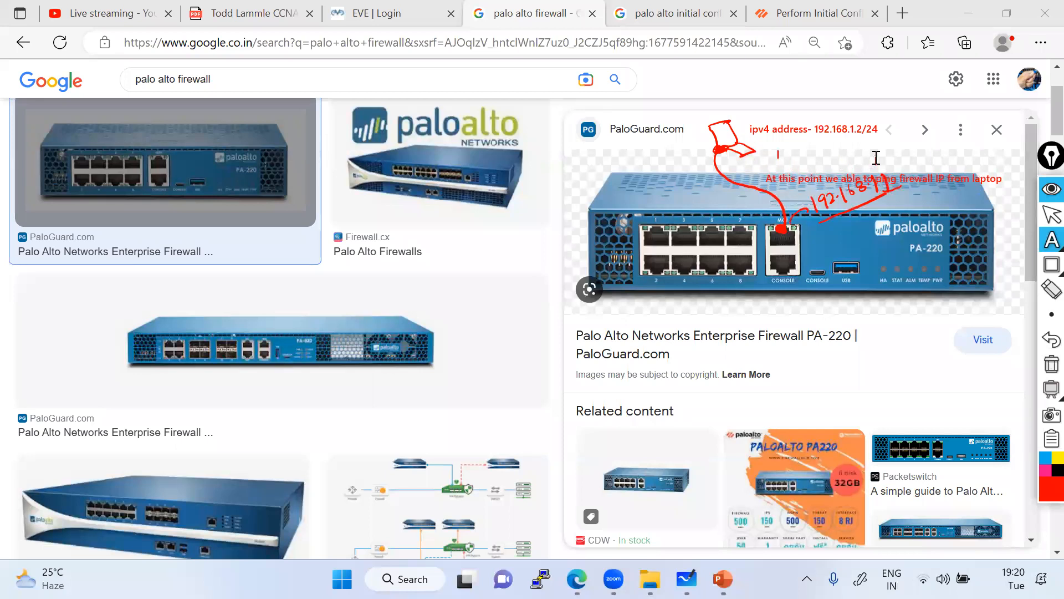
type("https:")
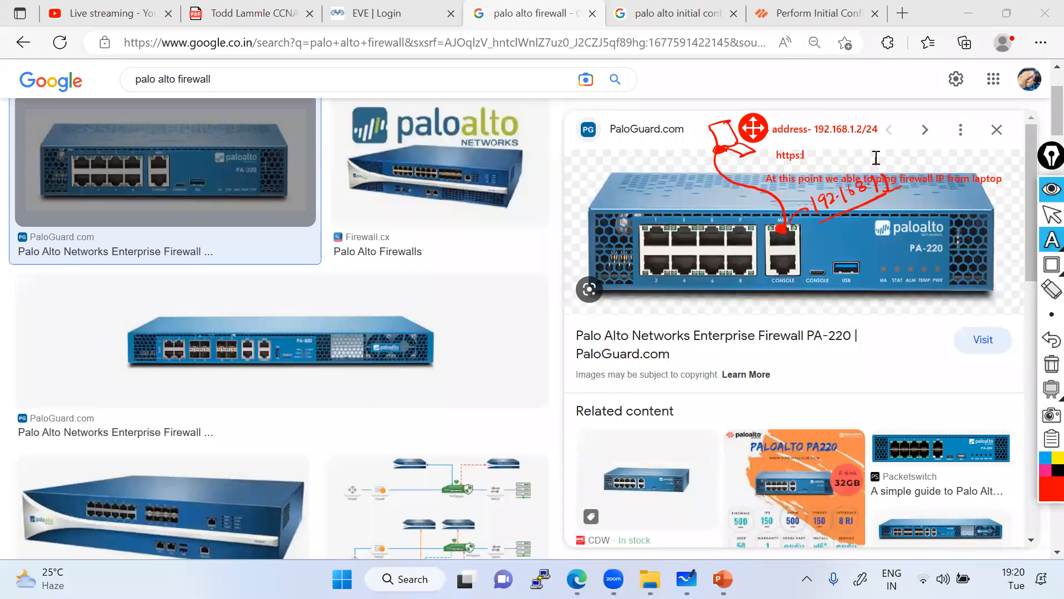
type("168.1.1")
left_click(649, 165)
left_click(754, 168)
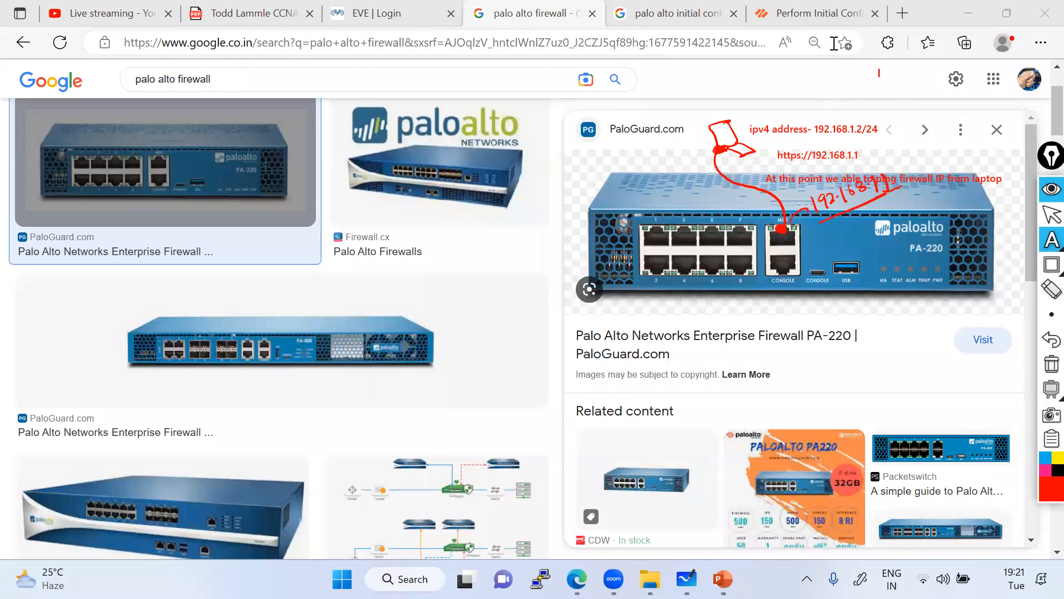
left_click(1052, 214)
Return to the Perform Initial Configuration docs and highlight the default 192.168.1.1 paragraph.
left_click(823, 17)
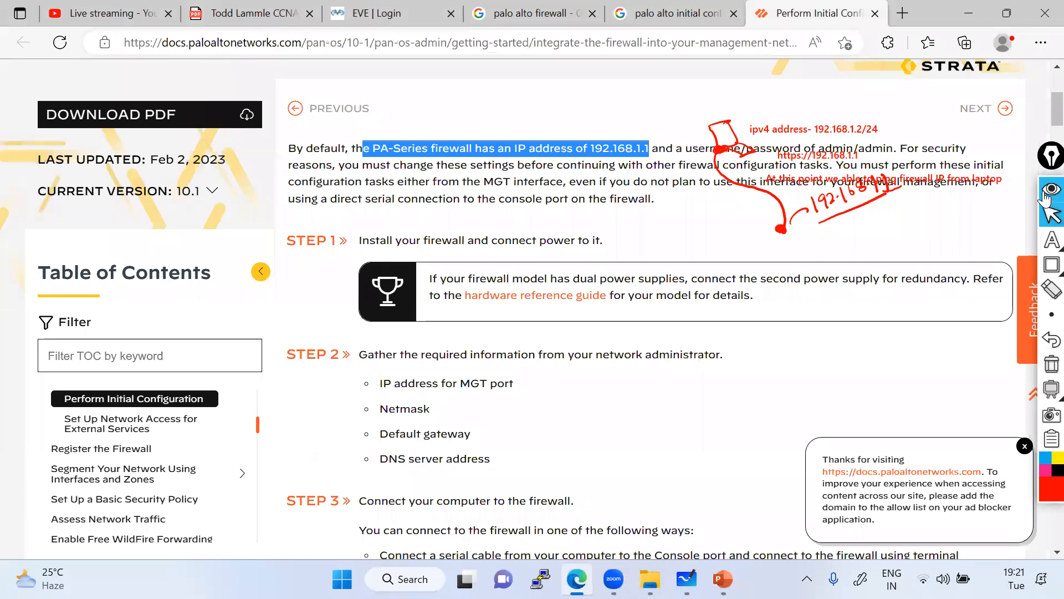
left_click(1044, 195)
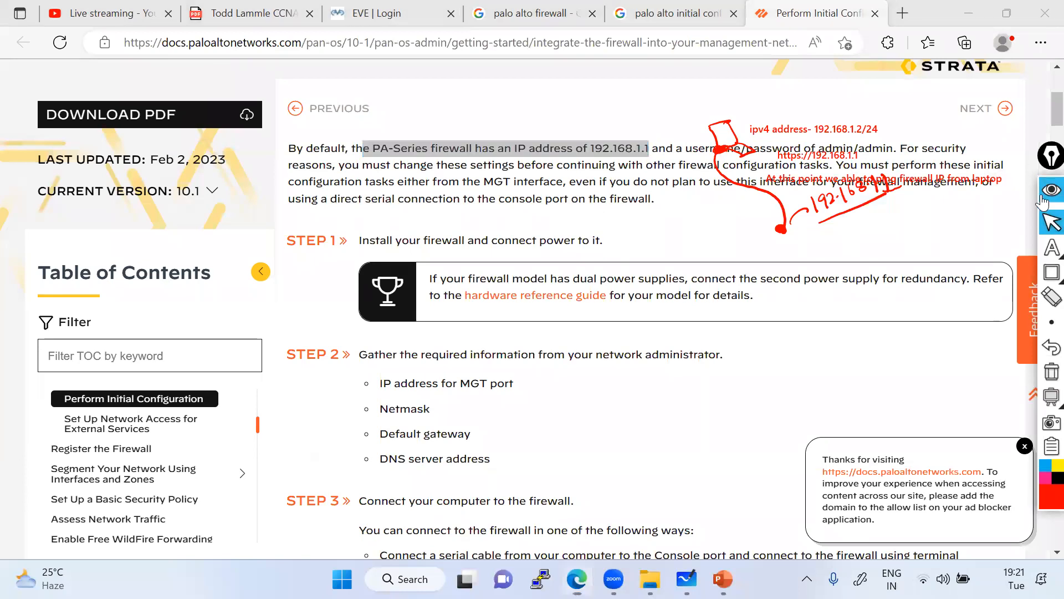
left_click(1042, 197)
left_click_drag(288, 148, 965, 164)
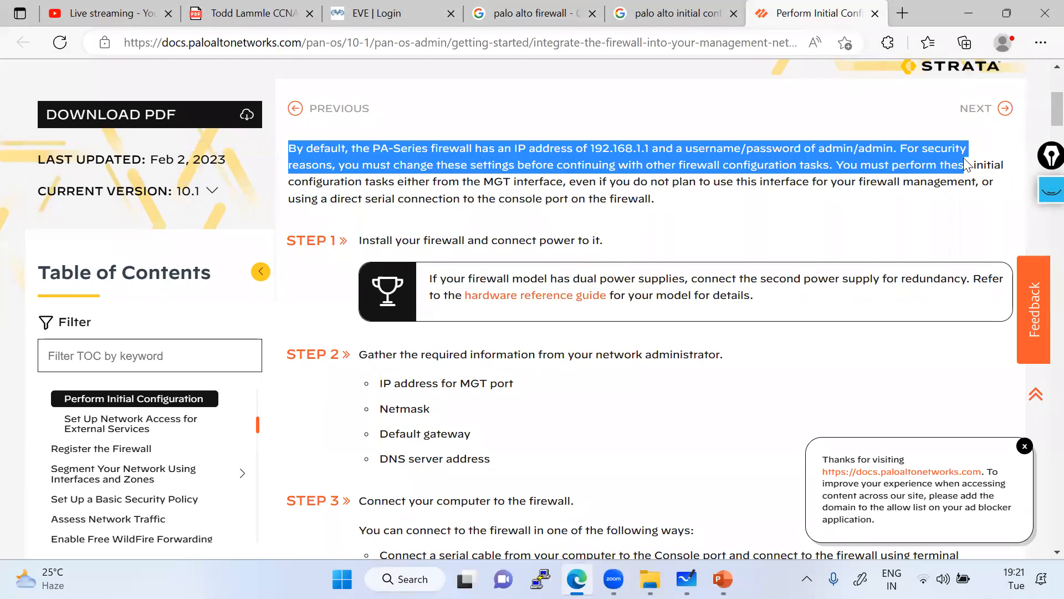
scroll(409, 333, "down", 1)
left_click_drag(379, 309, 515, 308)
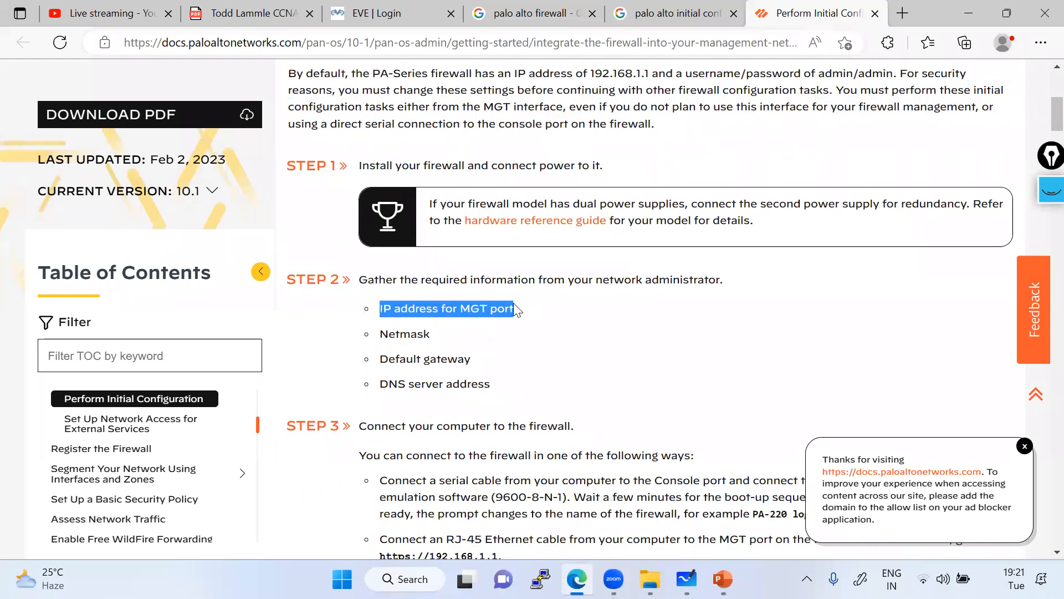
scroll(601, 280, "down", 4)
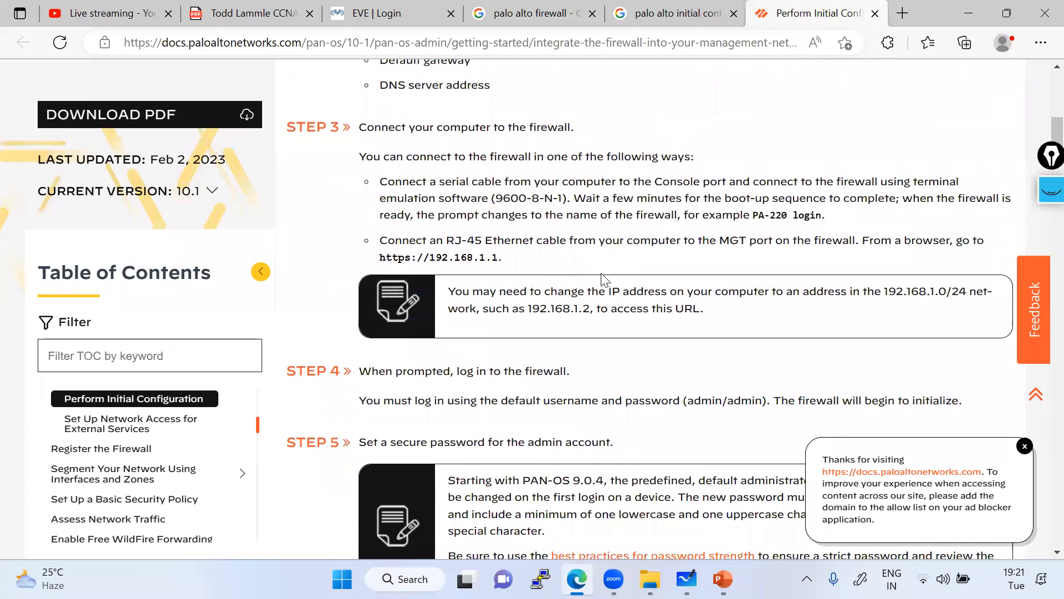
left_click_drag(524, 259, 394, 257)
left_click_drag(705, 308, 431, 261)
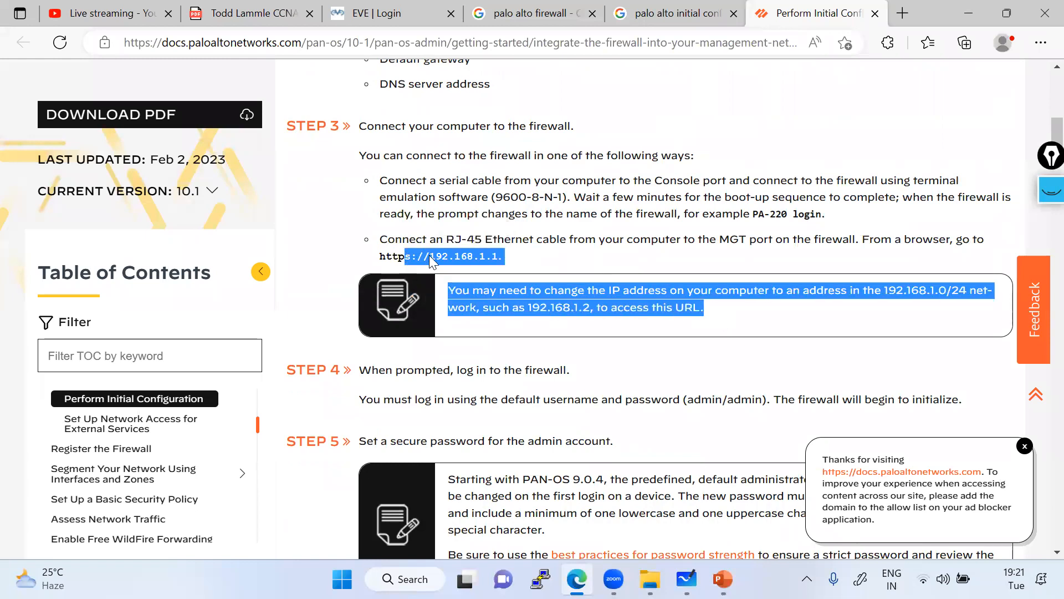
left_click(394, 12)
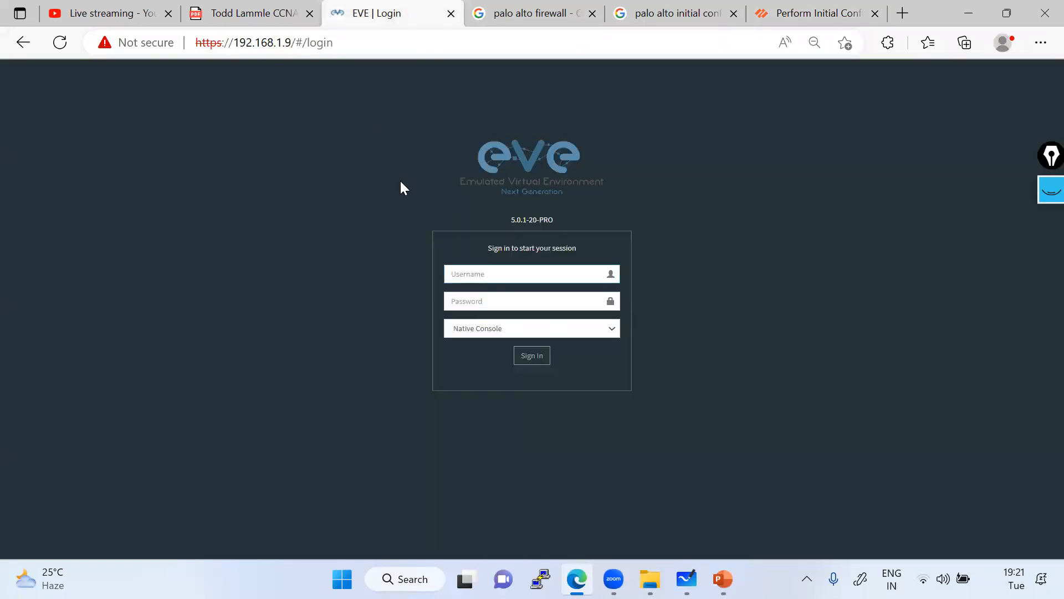
Sign in to EVE-NG with the admin username and account password.
left_click(474, 270)
type("admin")
key("Tab")
type("e")
key("BackSpace")
type("eve")
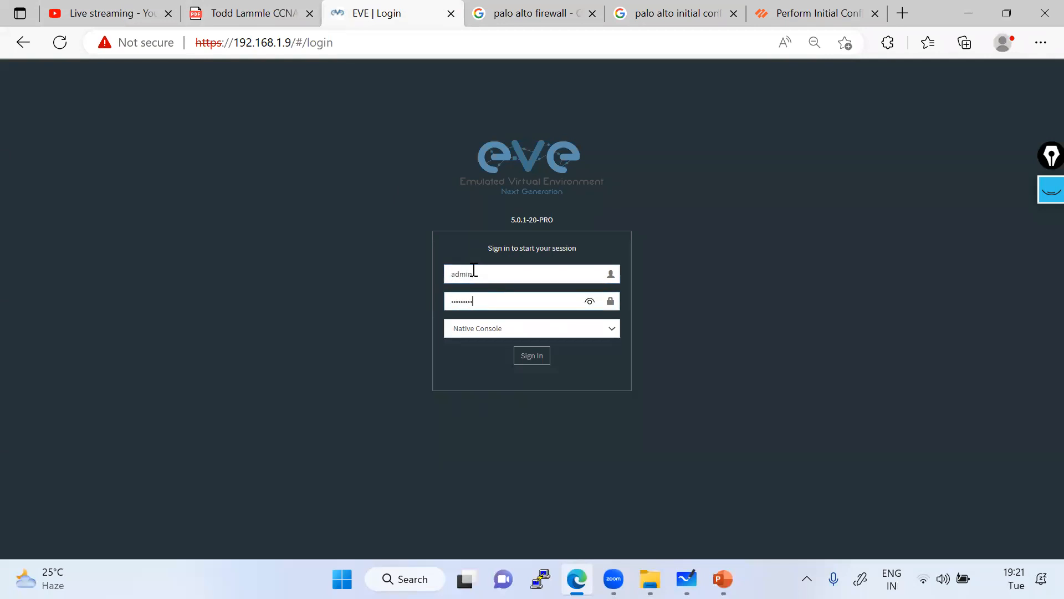
key("Return")
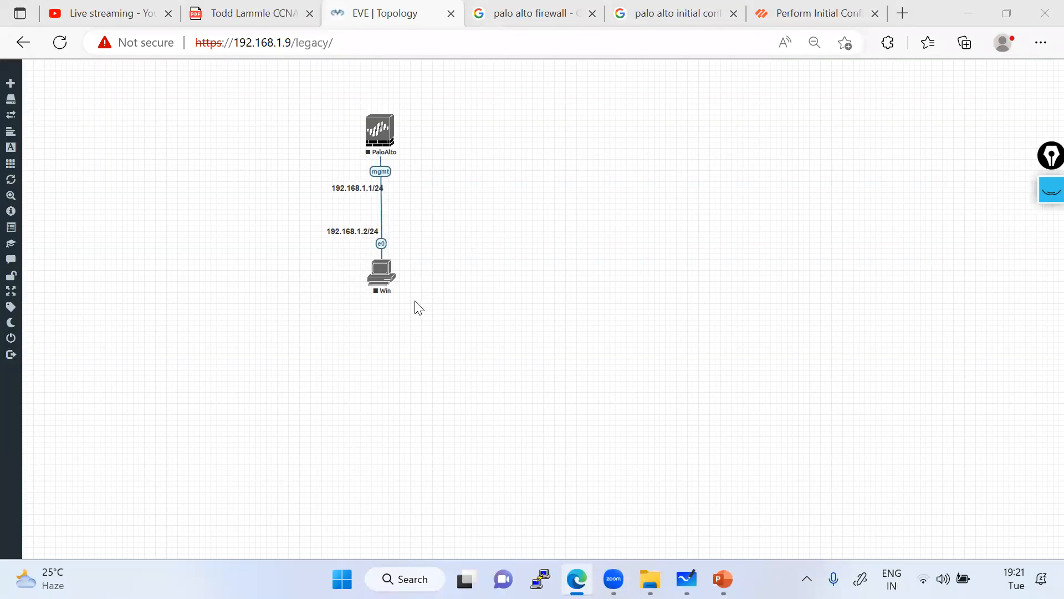
Change the Win node's icon to Desktop4.png and save.
right_click(380, 277)
left_click(427, 331)
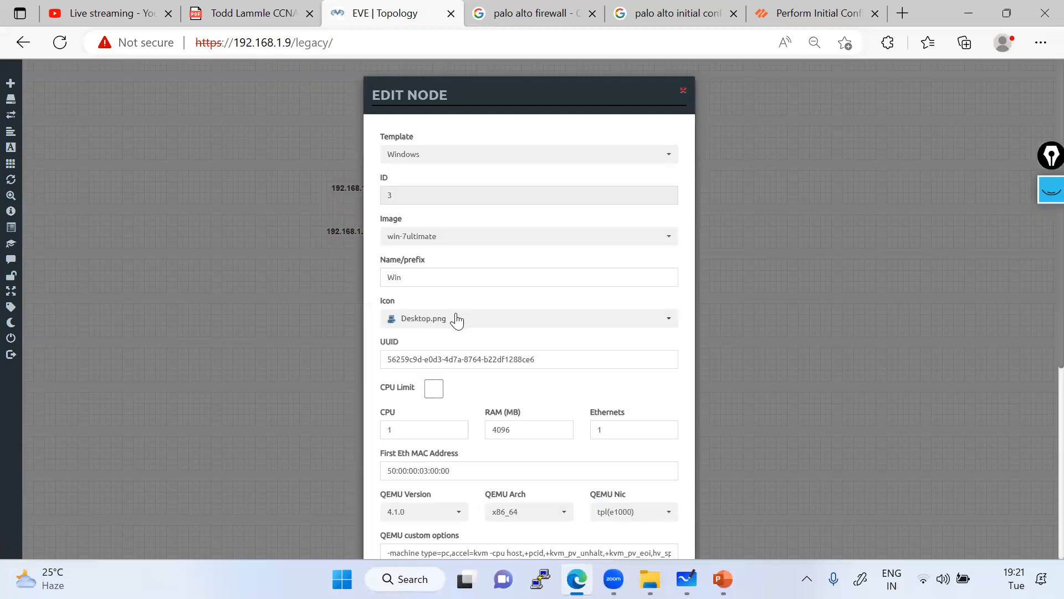
left_click(457, 320)
left_click(444, 249)
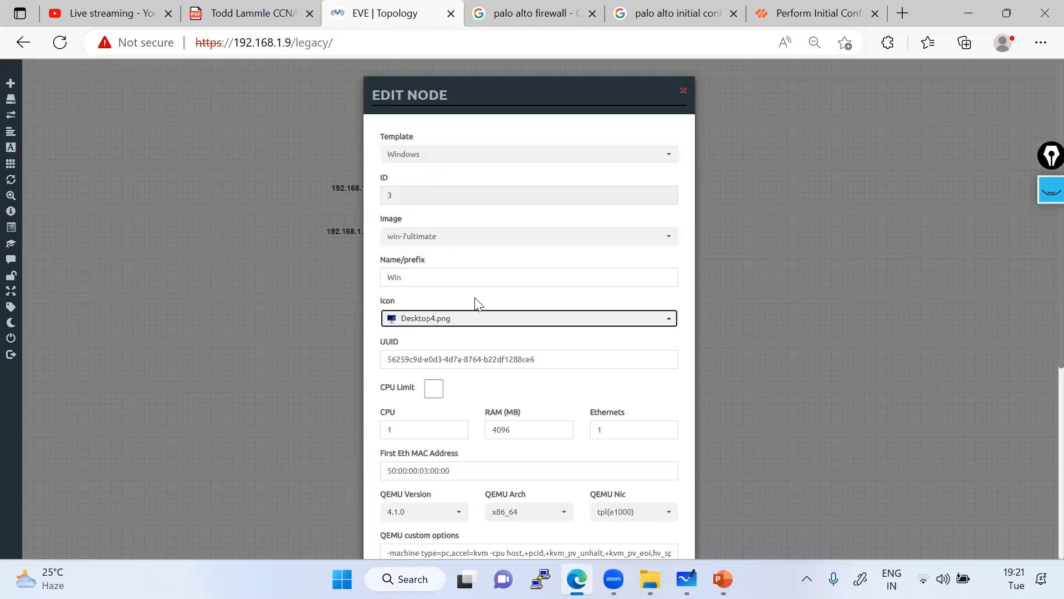
scroll(454, 500, "down", 5)
left_click(474, 525)
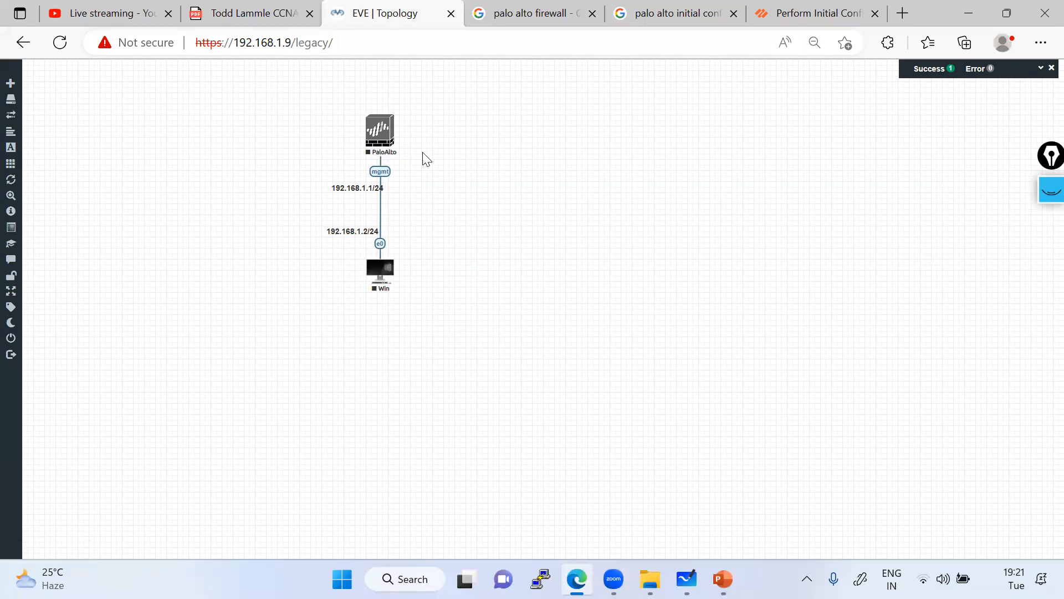
Box-select the PaloAlto and Win nodes together and start them both.
left_click_drag(280, 98, 447, 339)
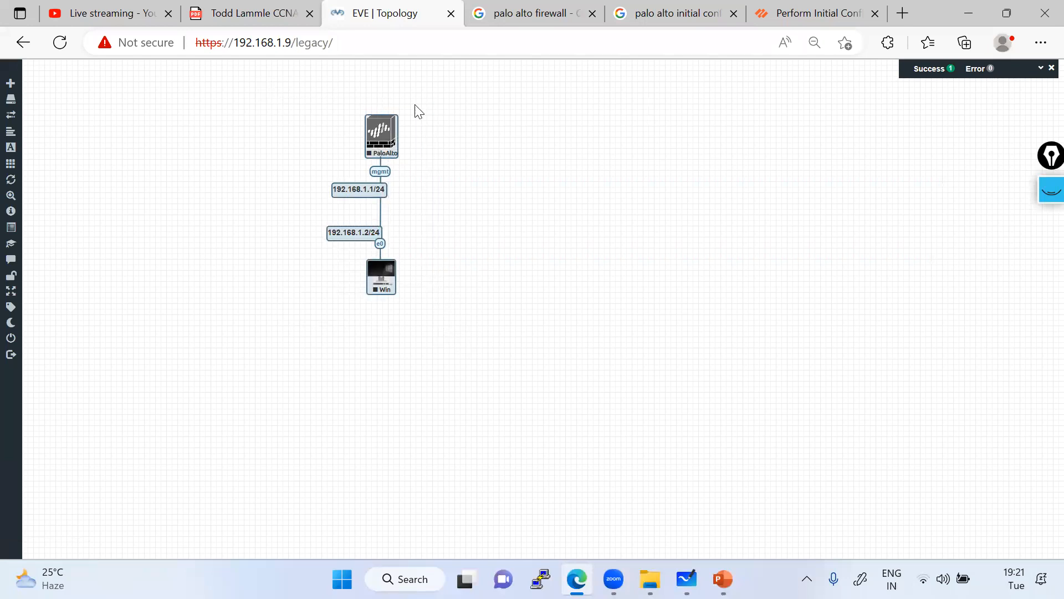
left_click(260, 153)
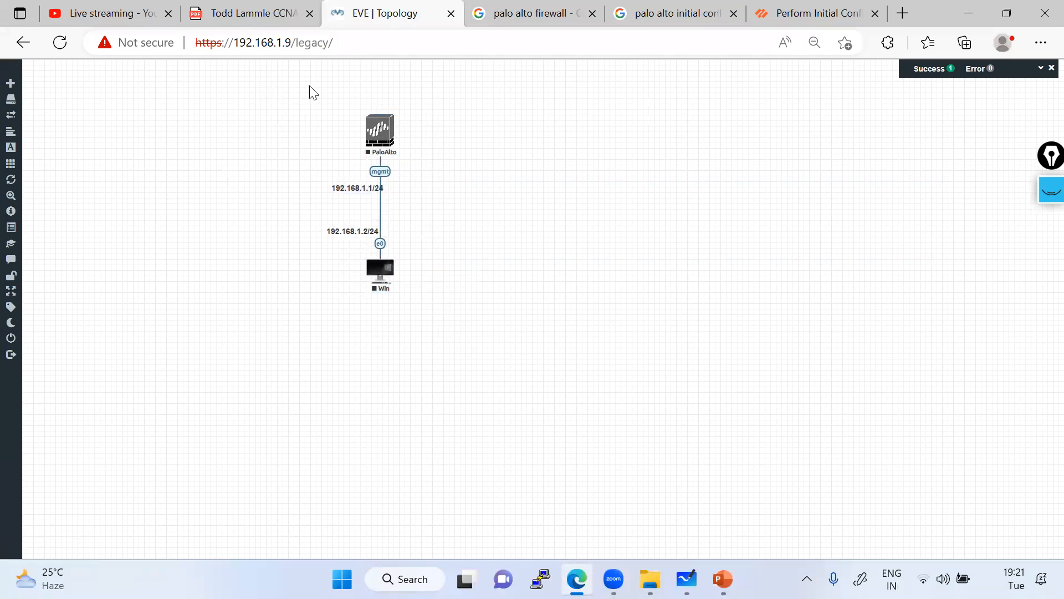
left_click_drag(297, 98, 432, 325)
left_click(544, 280)
left_click_drag(259, 101, 438, 284)
right_click(391, 142)
left_click(425, 161)
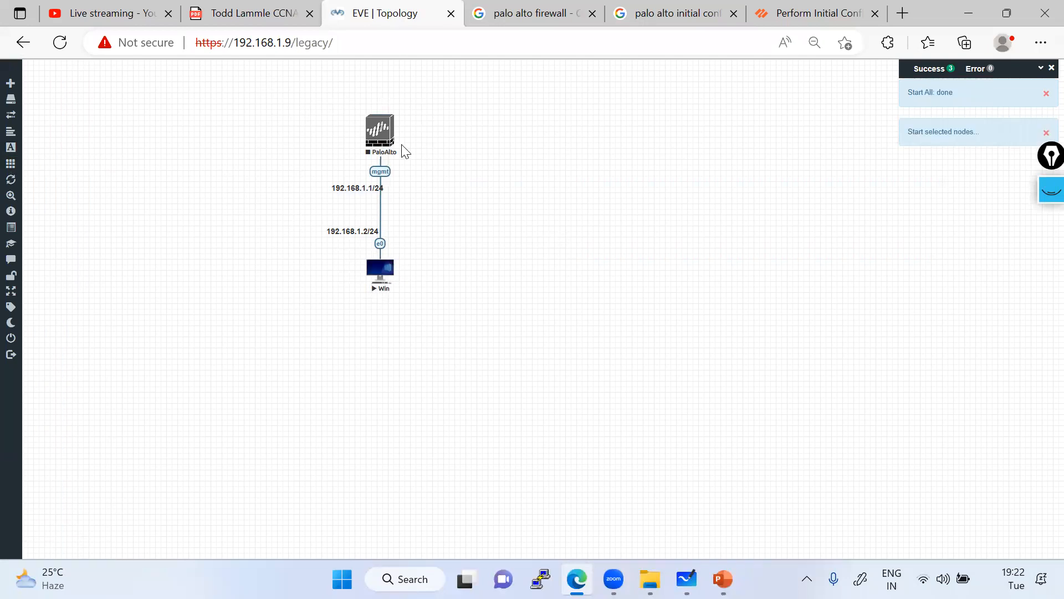
left_click(1047, 195)
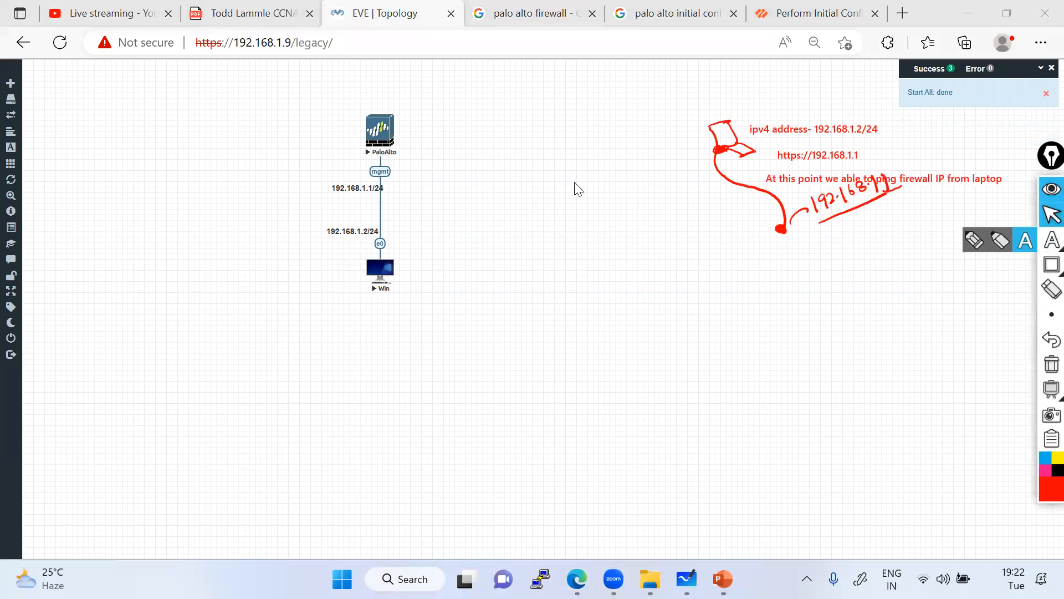
left_click(1052, 363)
left_click(976, 243)
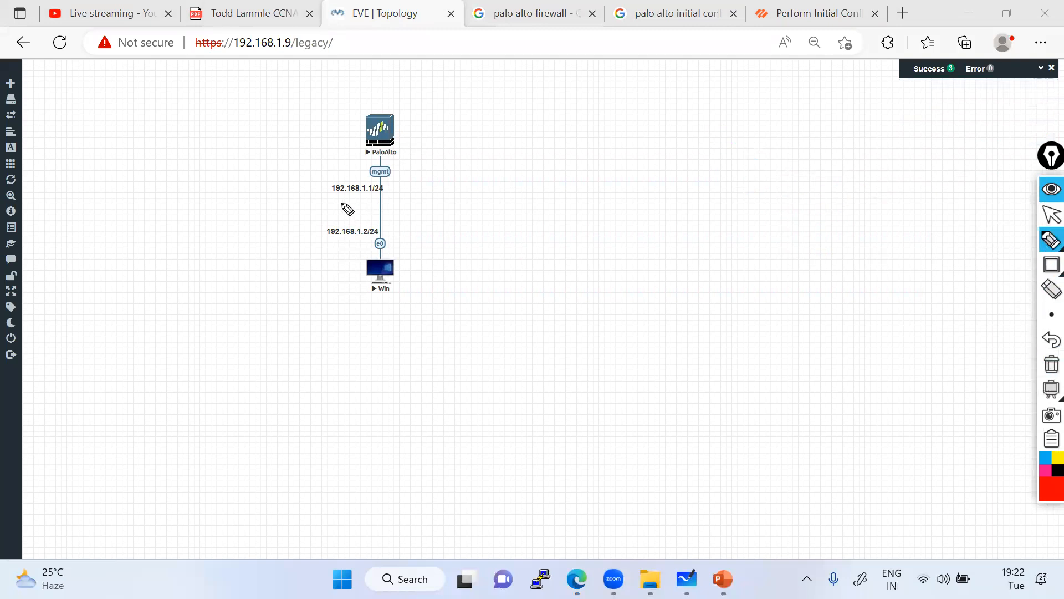
mouse_move(329, 196)
left_mouse_down()
mouse_move(395, 186)
mouse_move(332, 179)
mouse_move(329, 196)
left_mouse_up()
mouse_move(390, 175)
left_mouse_down()
mouse_move(406, 165)
mouse_move(416, 176)
left_mouse_up()
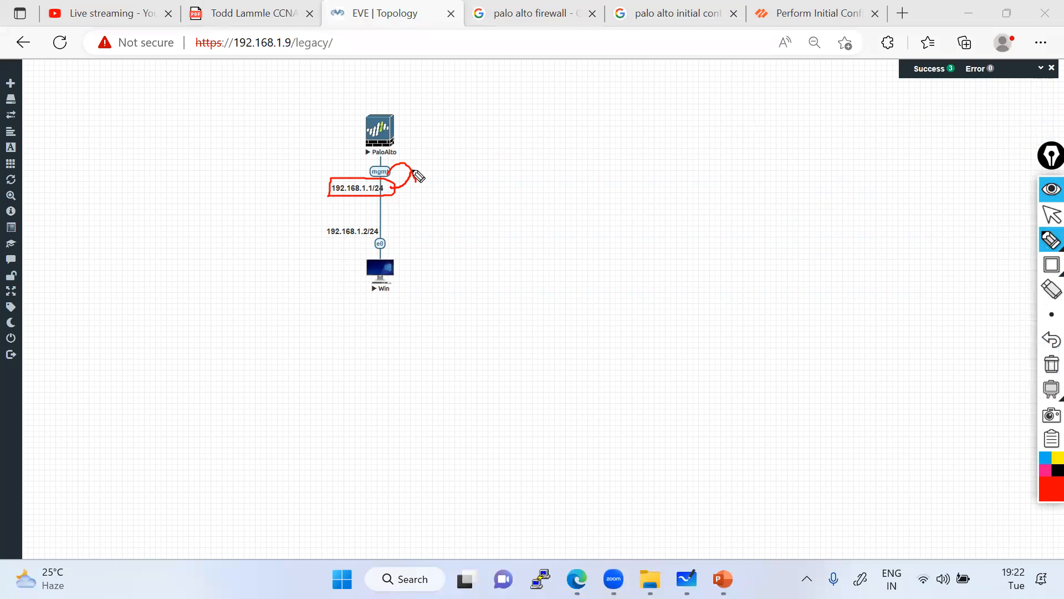
mouse_move(395, 233)
left_mouse_down()
mouse_move(368, 221)
mouse_move(332, 249)
mouse_move(389, 246)
left_mouse_up()
left_click(1051, 364)
mouse_move(408, 182)
left_mouse_down()
mouse_move(371, 178)
mouse_move(379, 174)
mouse_move(370, 169)
mouse_move(382, 259)
left_mouse_up()
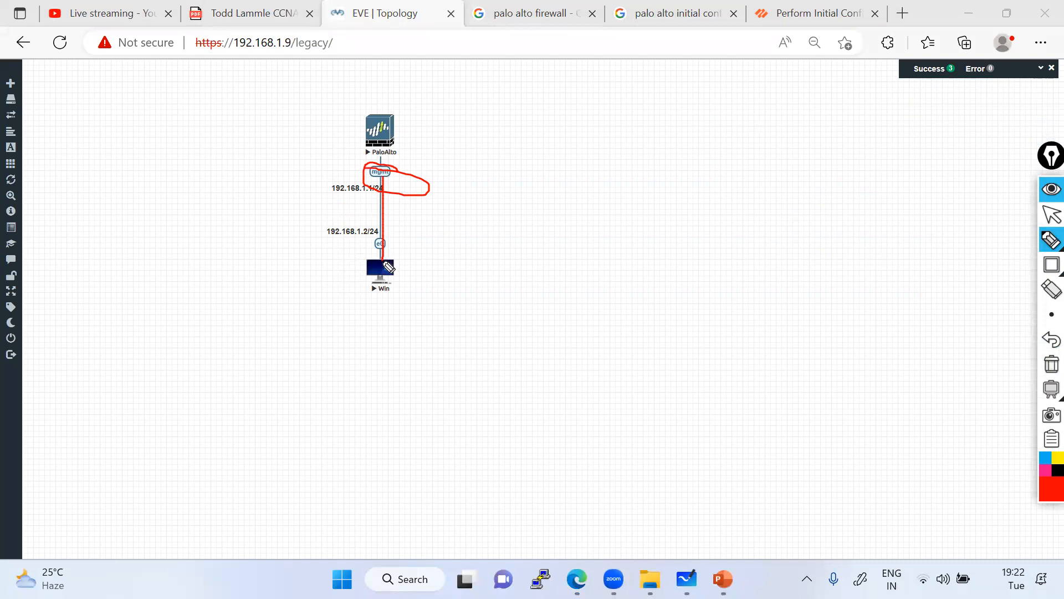
left_click(1025, 240)
left_click(415, 242)
type("Gui")
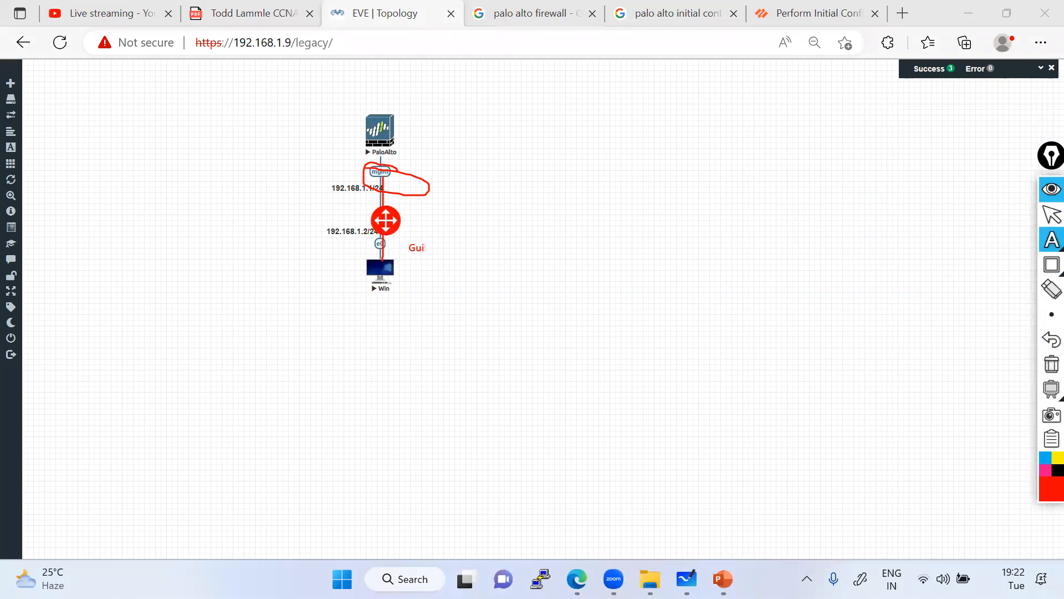
type("l Acce")
left_click(560, 242)
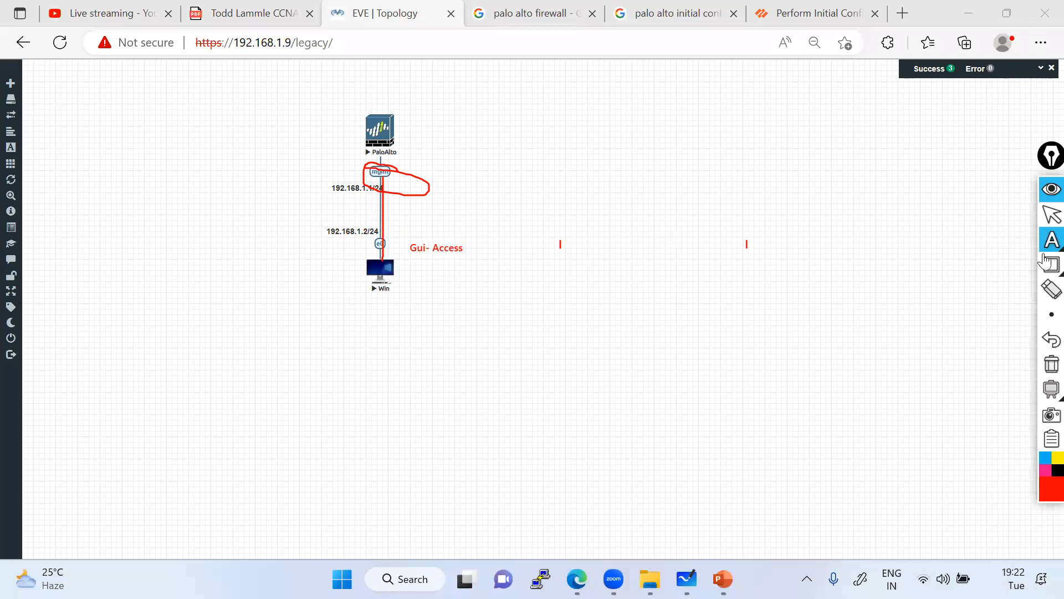
left_click(1044, 362)
left_click(1051, 215)
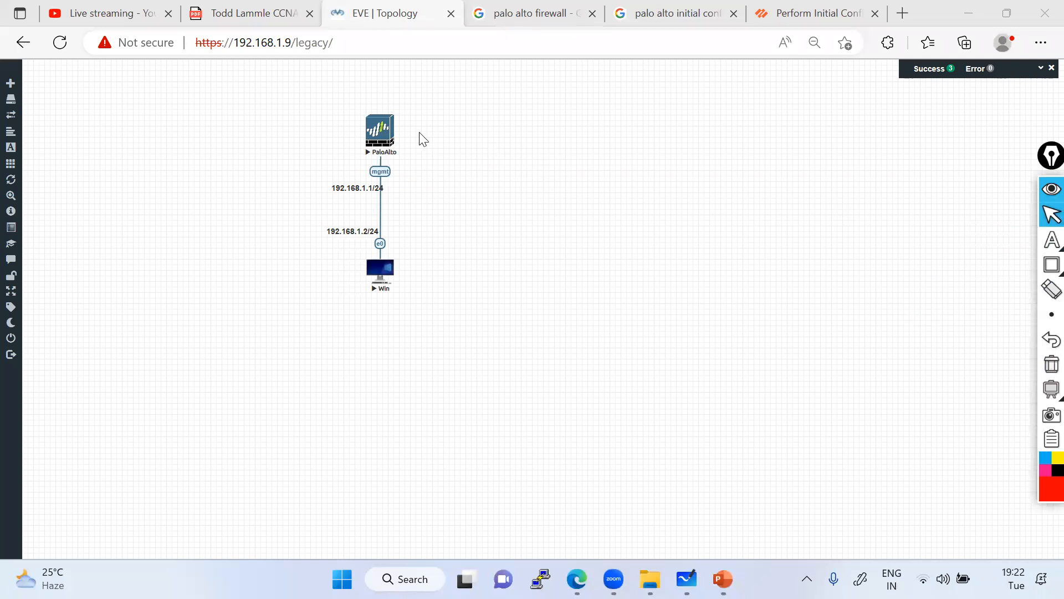
Open the PaloAlto QEMU console beside the topology, watch it boot to Starting PAN Software, then minimise it.
left_click(383, 136)
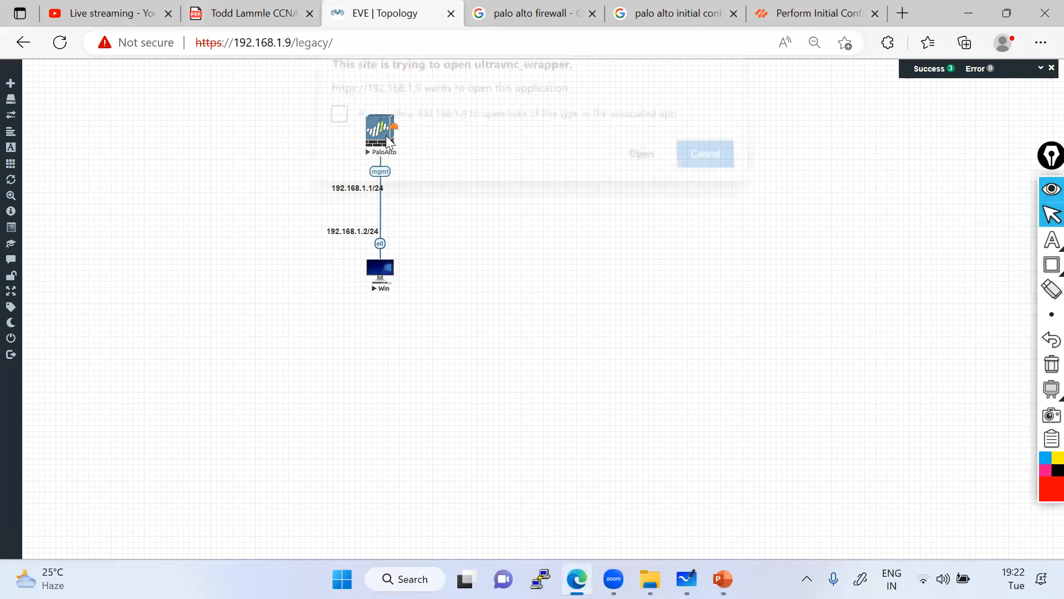
left_click(629, 167)
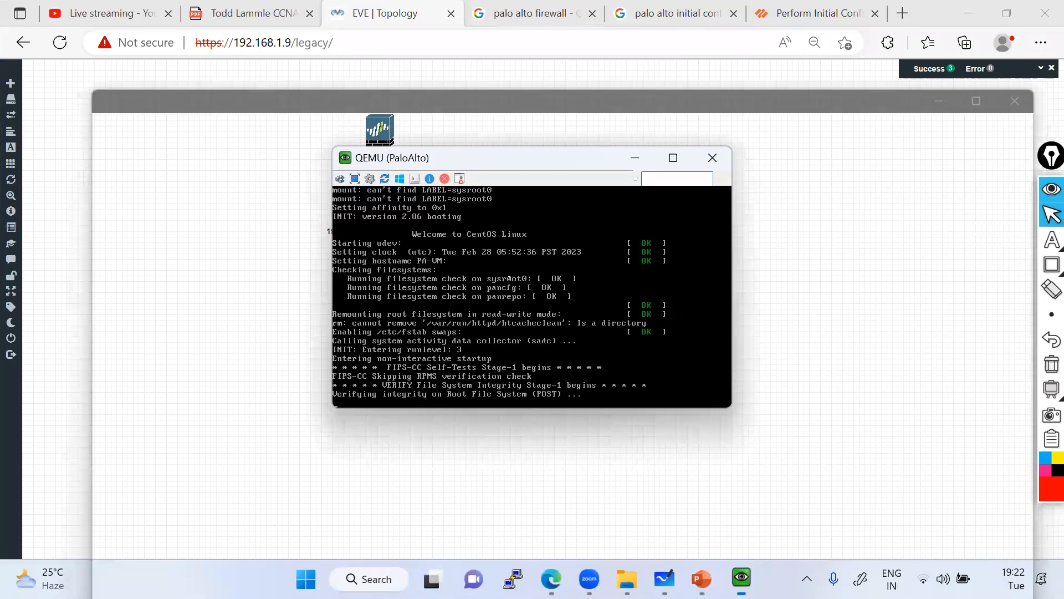
left_click_drag(520, 152, 658, 99)
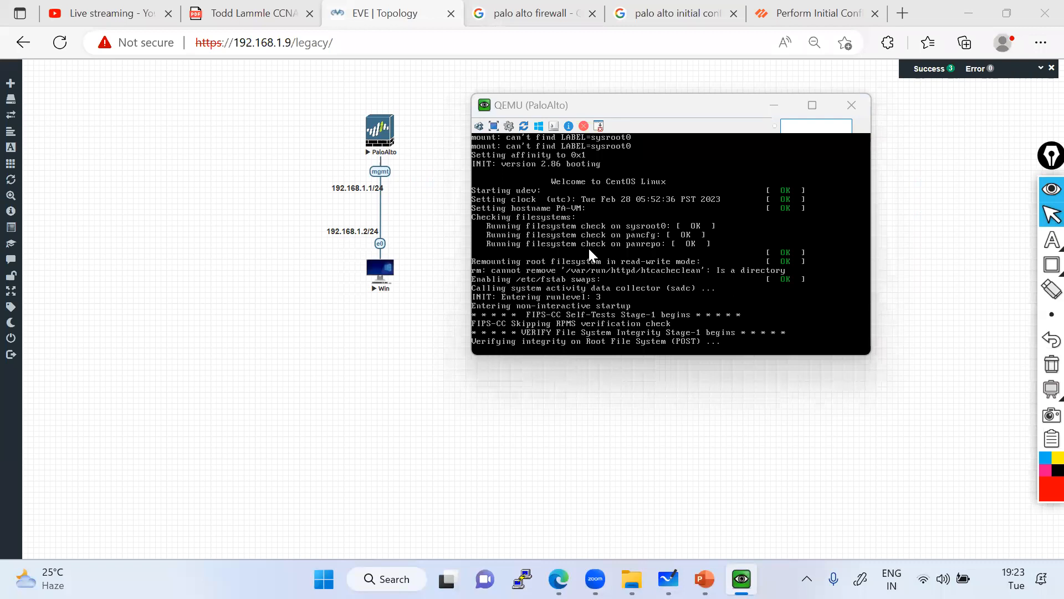
left_click(658, 102)
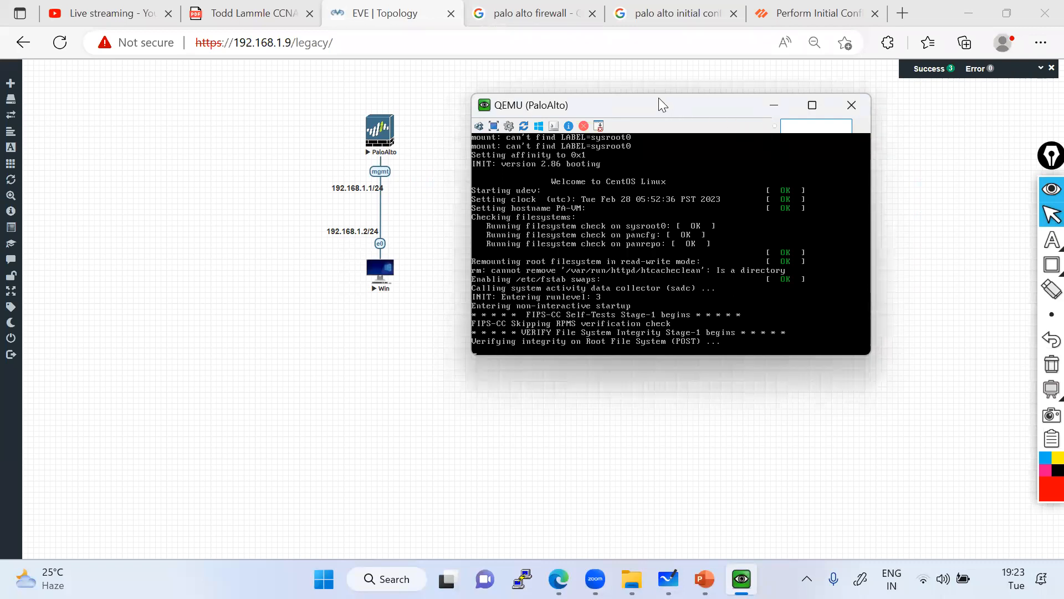
left_click_drag(659, 98, 657, 92)
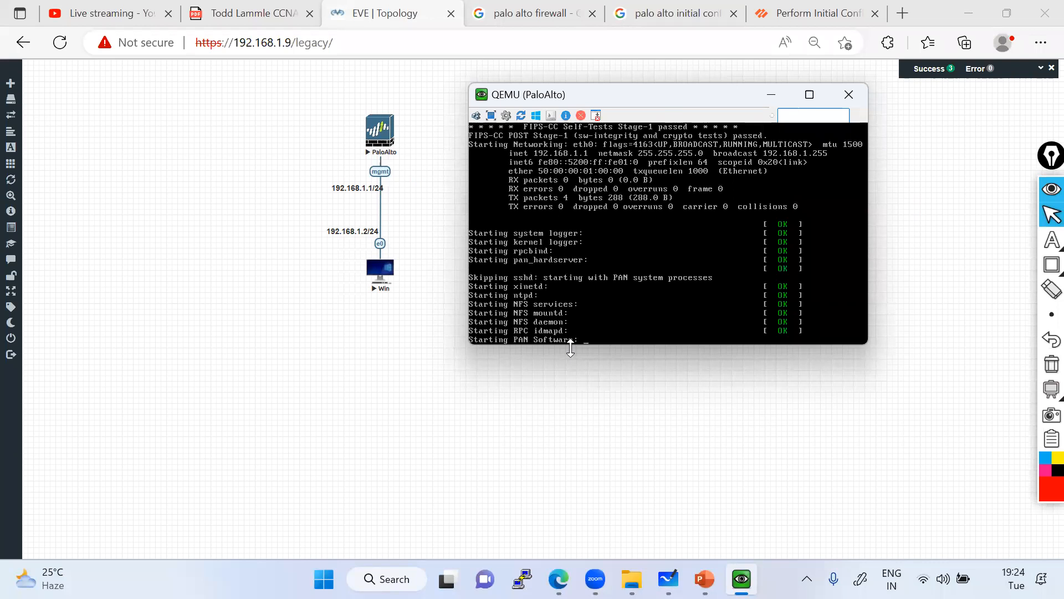
left_click(771, 95)
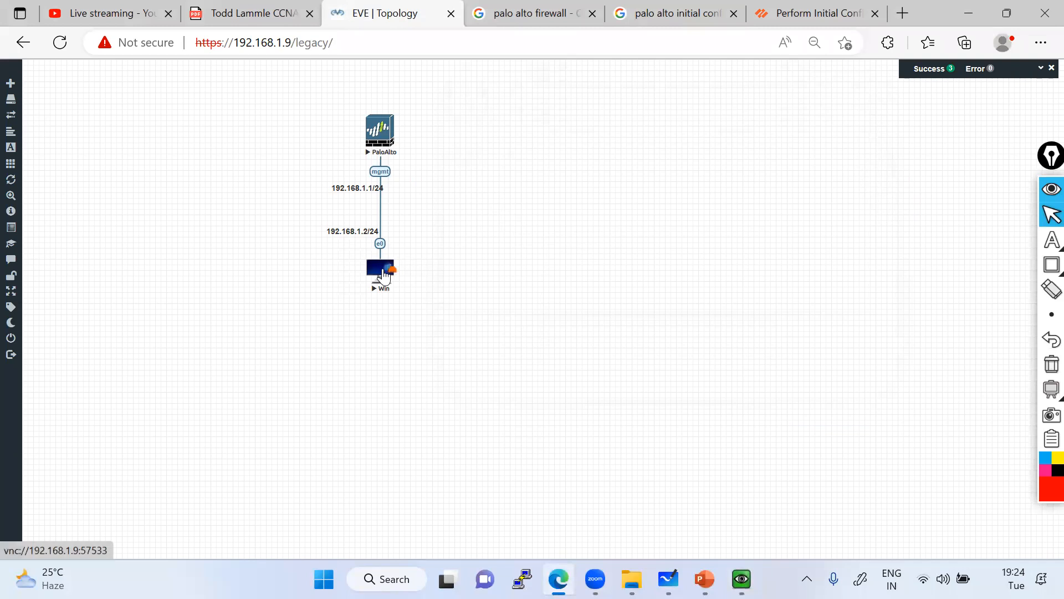
Open the Win PC's console and annotate its login screen with a box and a text note.
left_click(384, 275)
left_click(640, 166)
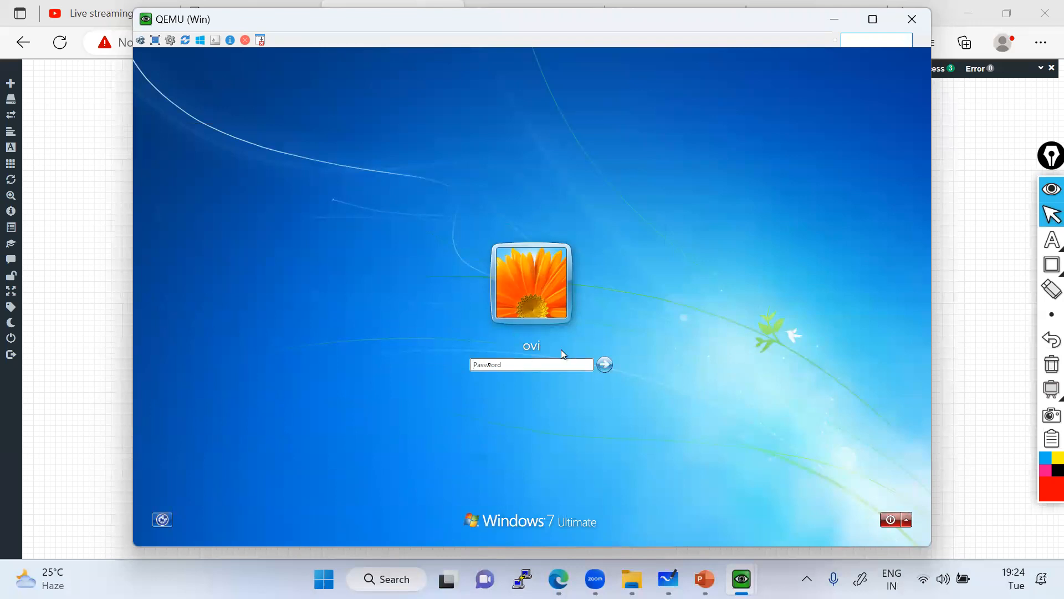
mouse_move(1049, 267)
left_click(1006, 265)
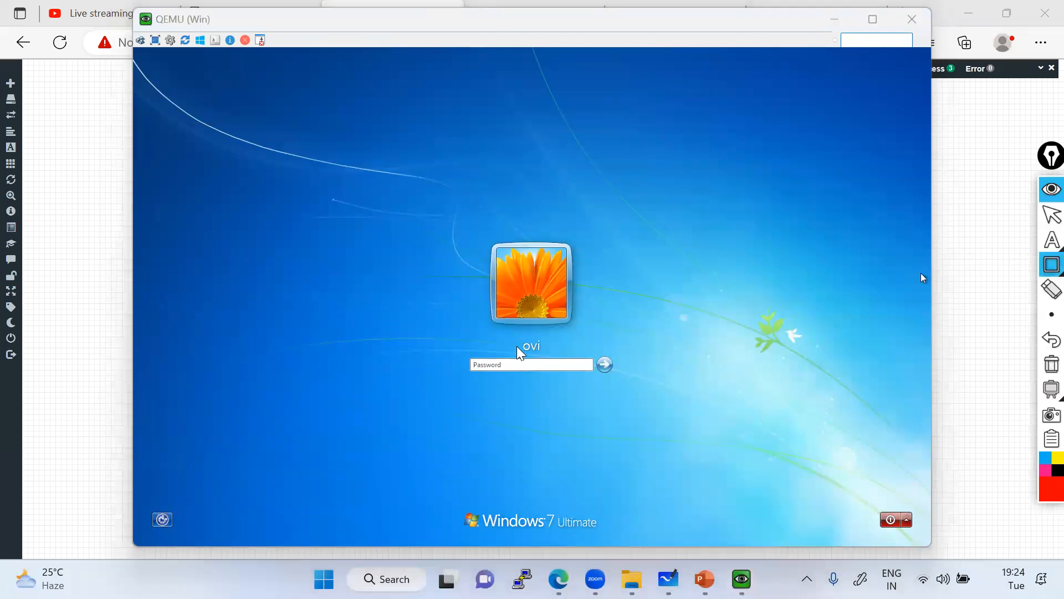
left_click_drag(504, 332, 562, 353)
left_click(1018, 246)
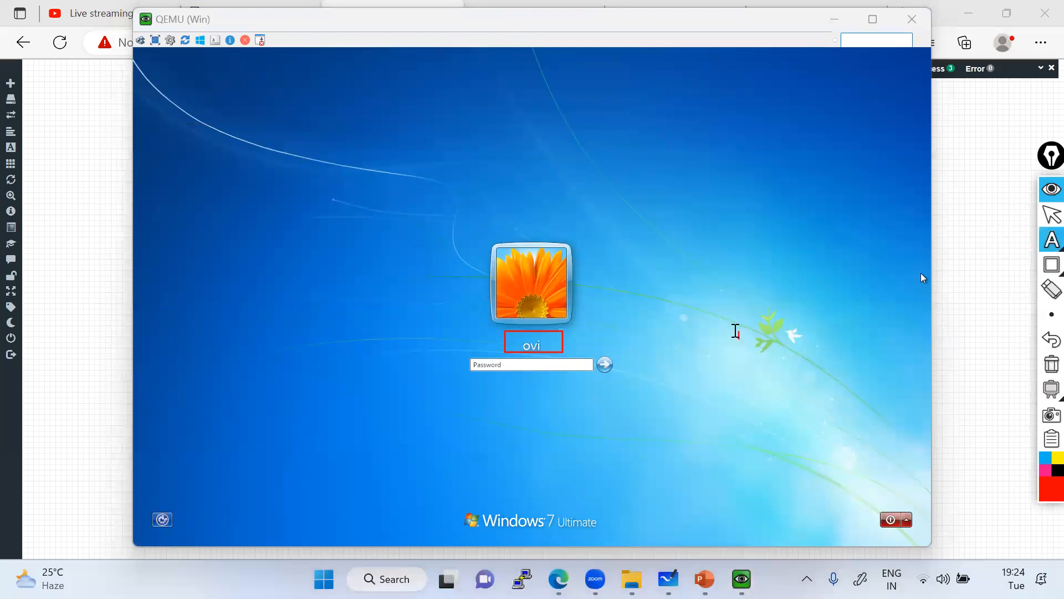
left_click(736, 331)
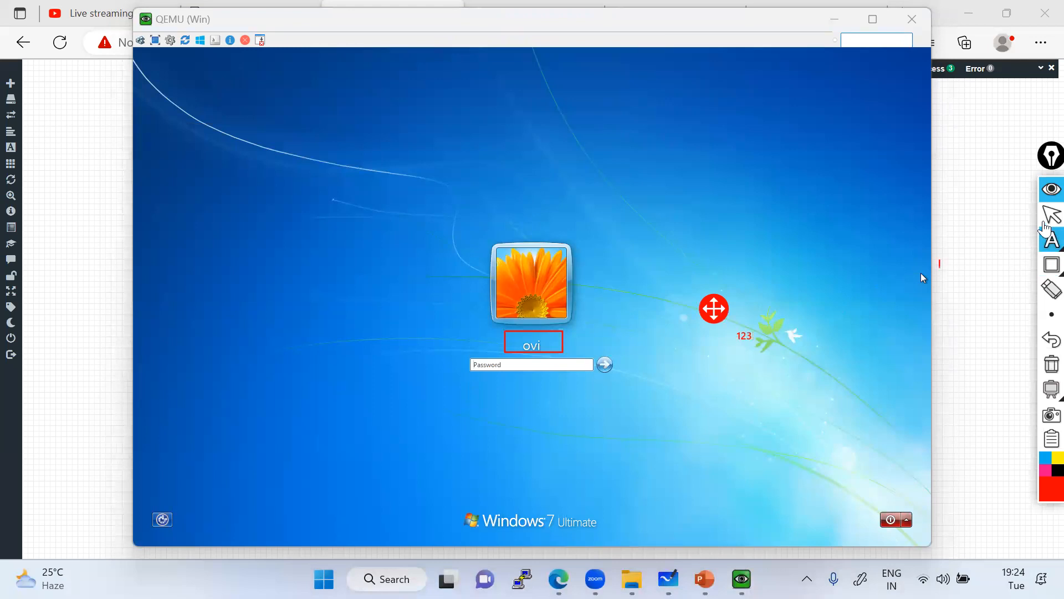
left_click(1051, 364)
left_click(1046, 215)
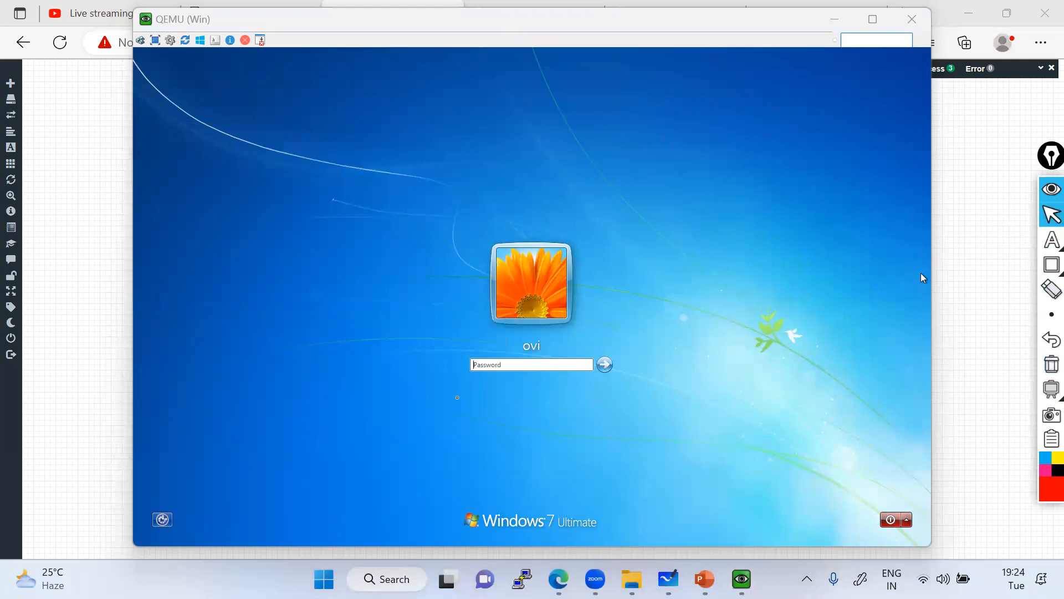
Log in to Windows 7 and minimise the Win console once the desktop loads.
left_click(488, 365)
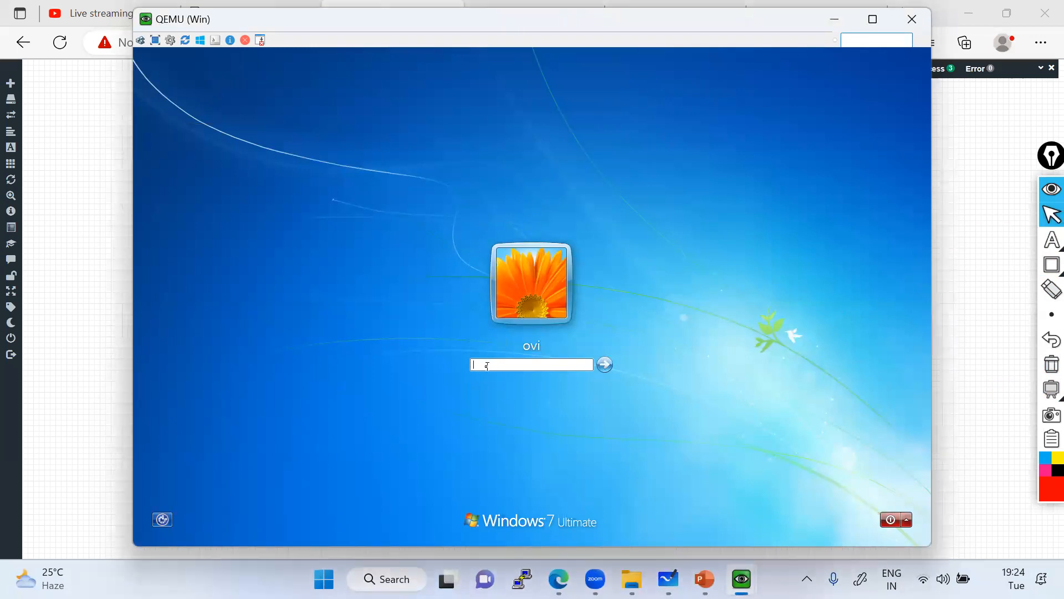
key("Return")
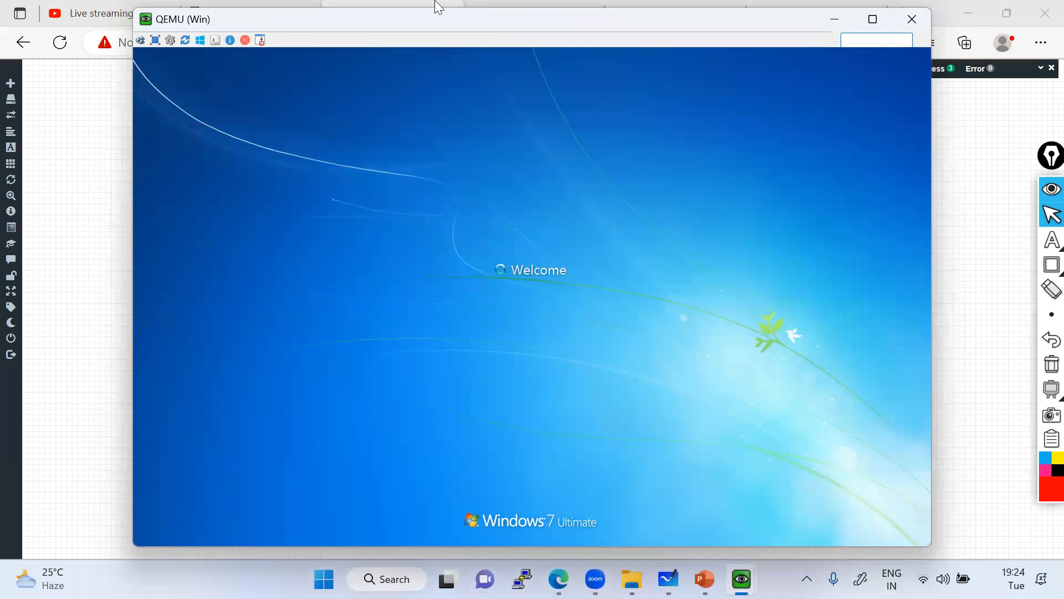
left_click_drag(491, 23, 522, 25)
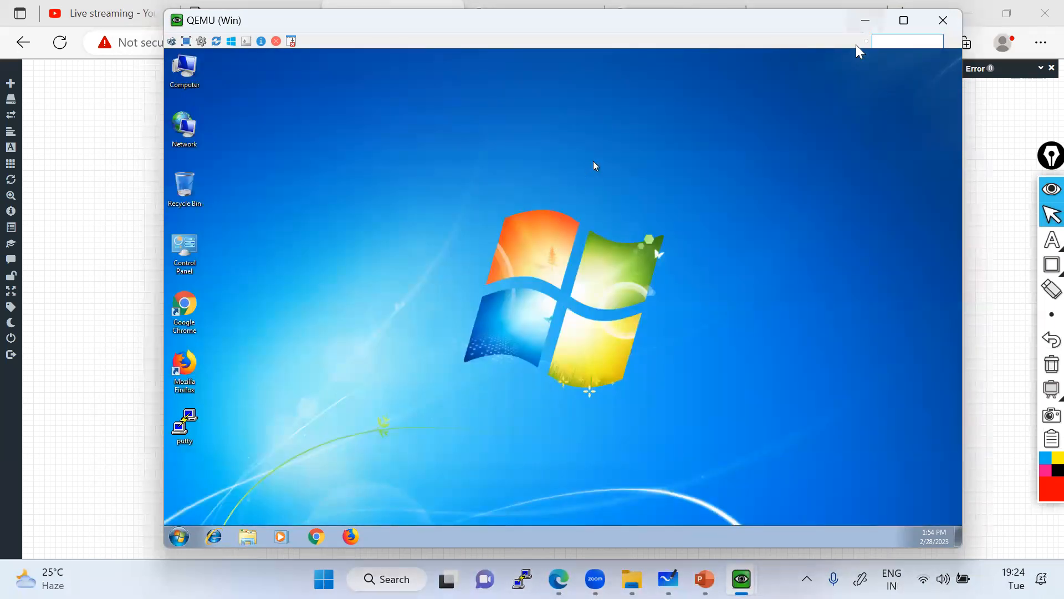
left_click(865, 21)
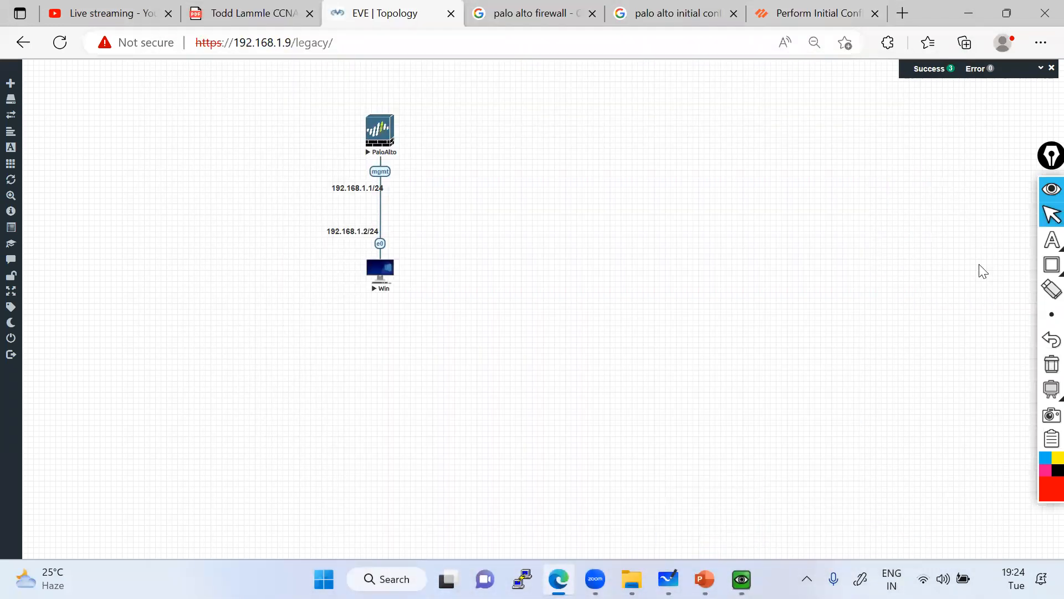
Underline 192.168.1.2/24 and the e0 interface in red on the diagram.
mouse_move(1051, 265)
left_click(1002, 265)
mouse_move(322, 242)
left_mouse_down()
mouse_move(380, 237)
mouse_move(389, 248)
left_mouse_up()
left_click(1049, 212)
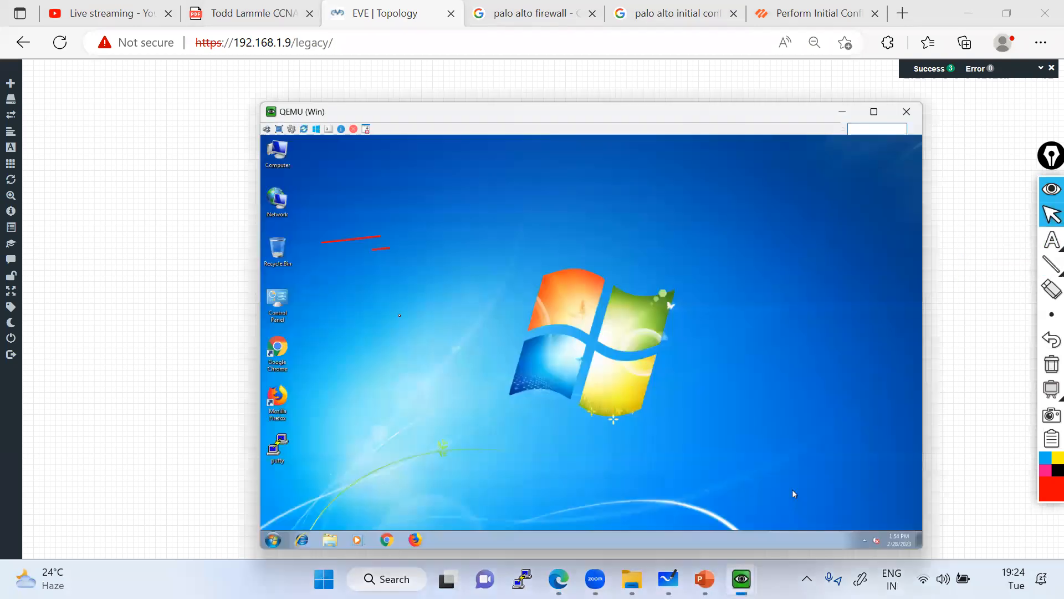
Run ipconfig from cmd on the Win PC to confirm 192.168.1.2, then return to the topology.
left_click(741, 579)
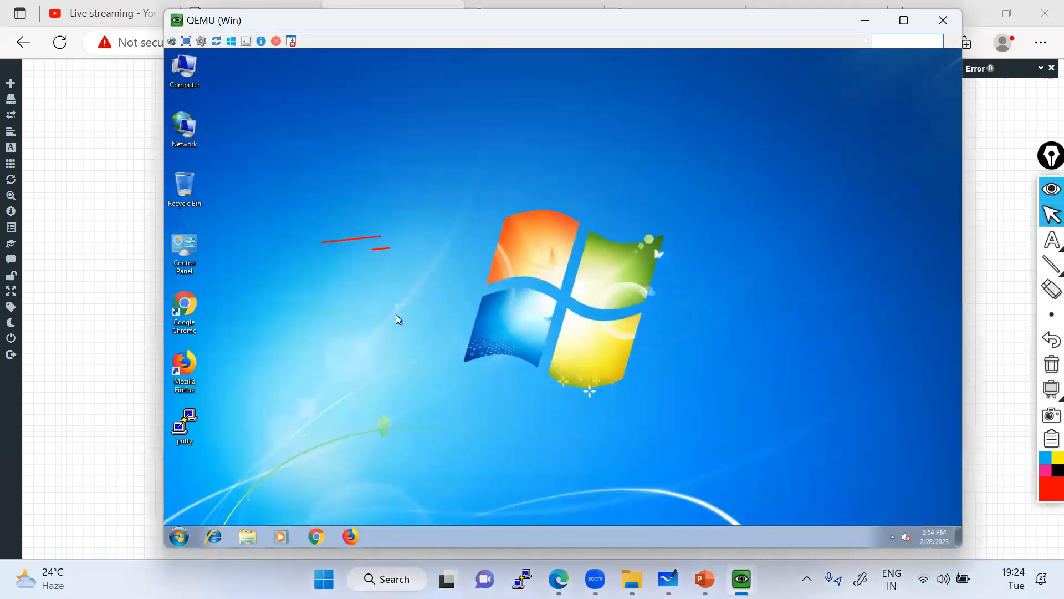
left_click(177, 538)
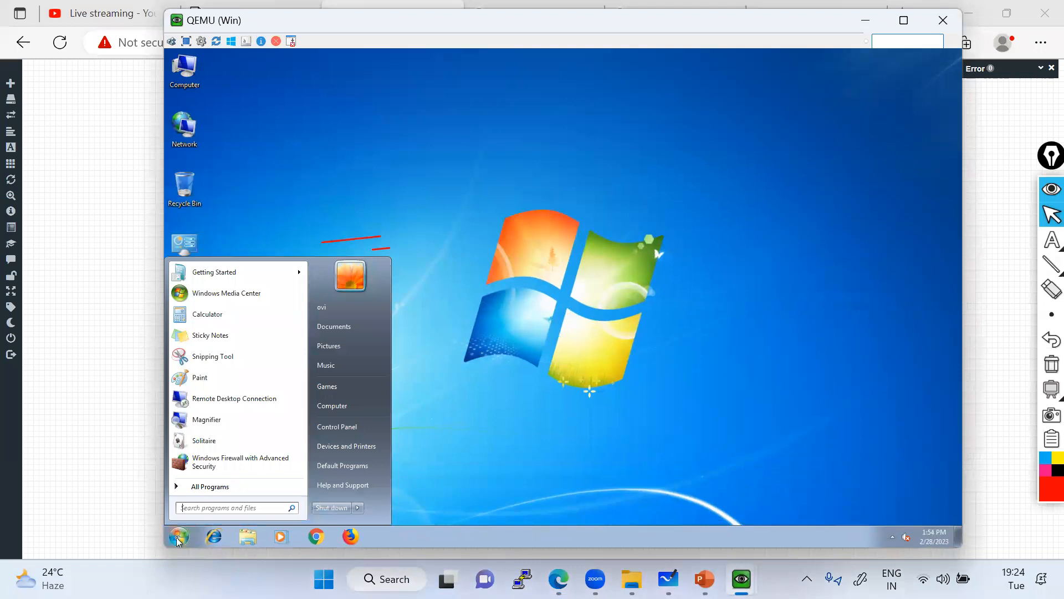
type("cmd")
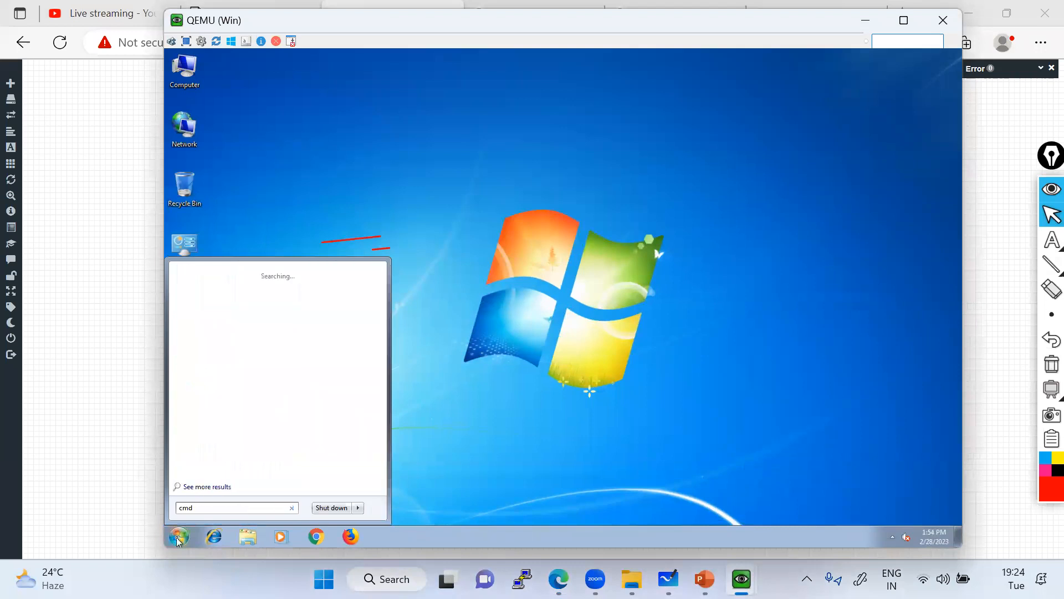
left_click(177, 539)
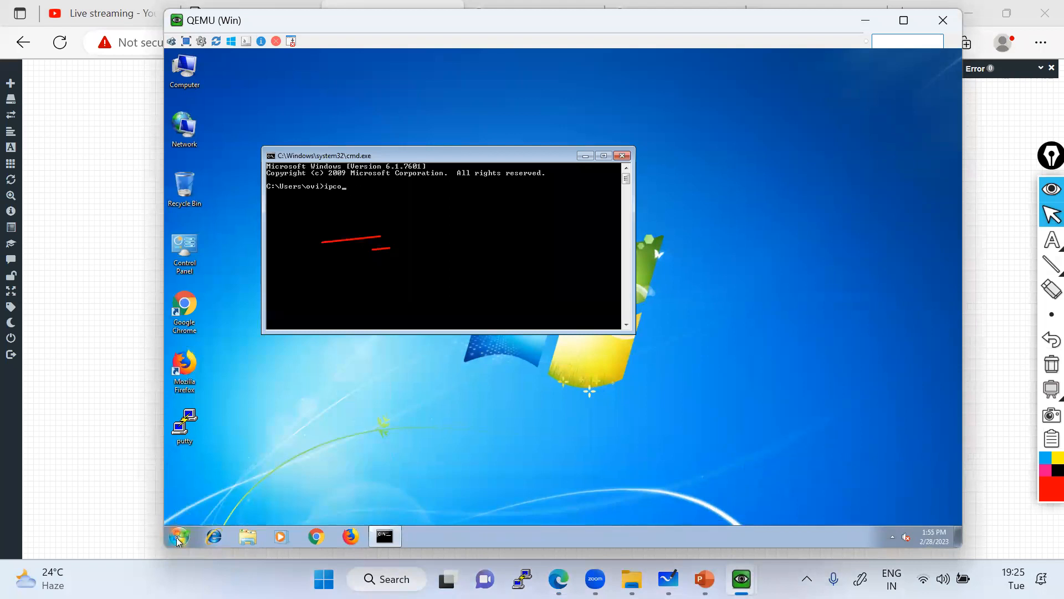
key("Return")
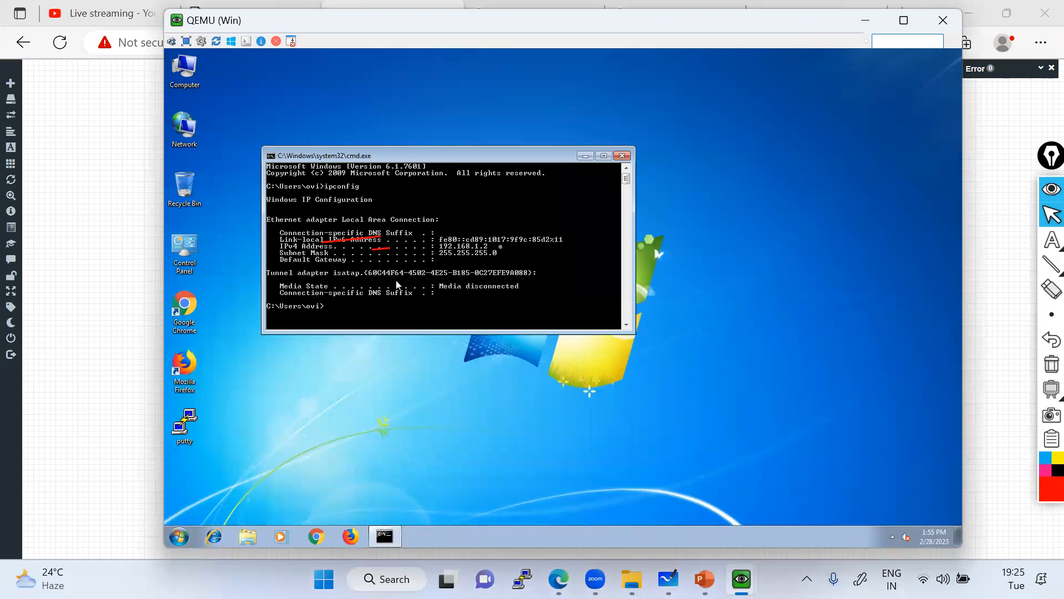
left_click(865, 20)
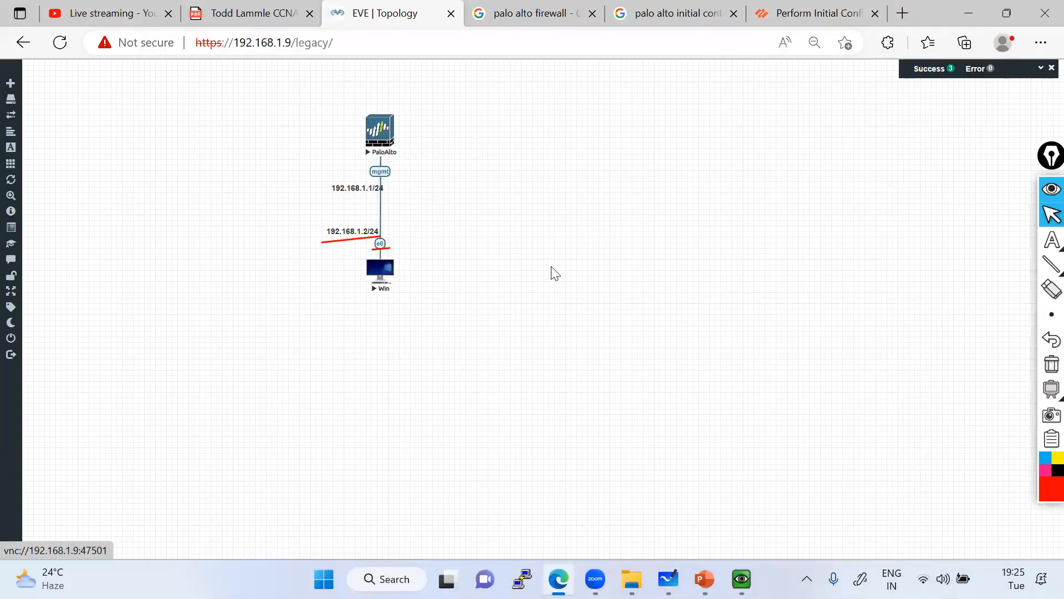
left_click_drag(660, 360, 177, 192)
Start then stop all lab nodes, dismiss the license errors, and erase the red annotations.
left_click(32, 166)
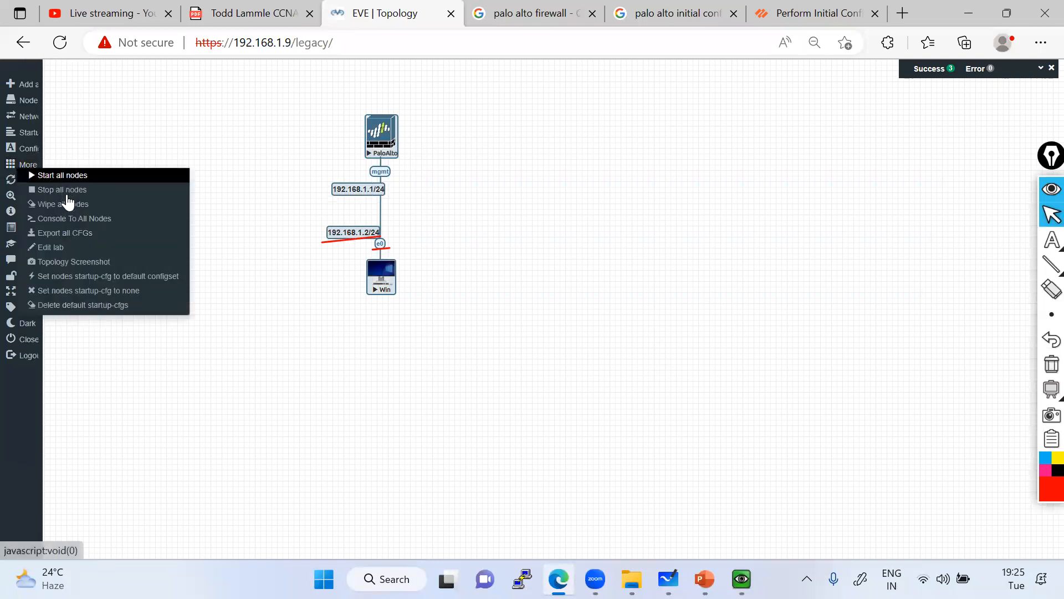
left_click(61, 189)
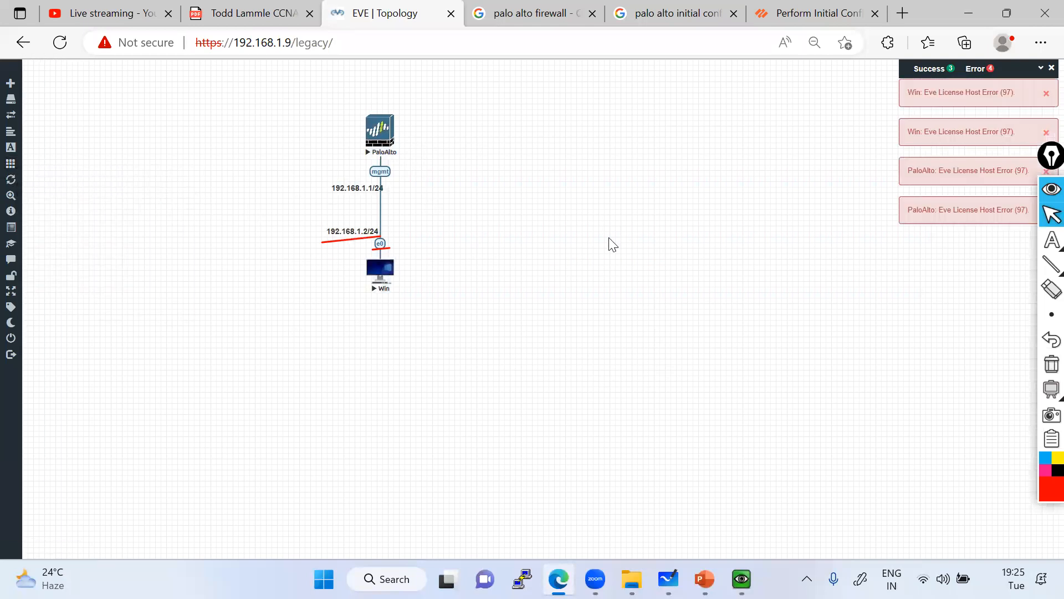
left_click(17, 166)
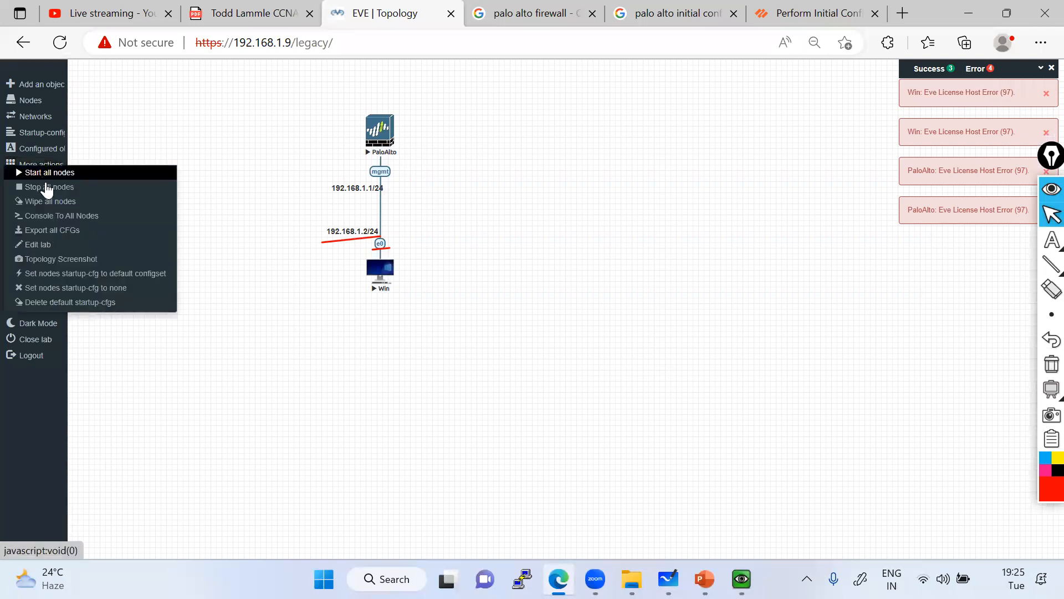
left_click(49, 188)
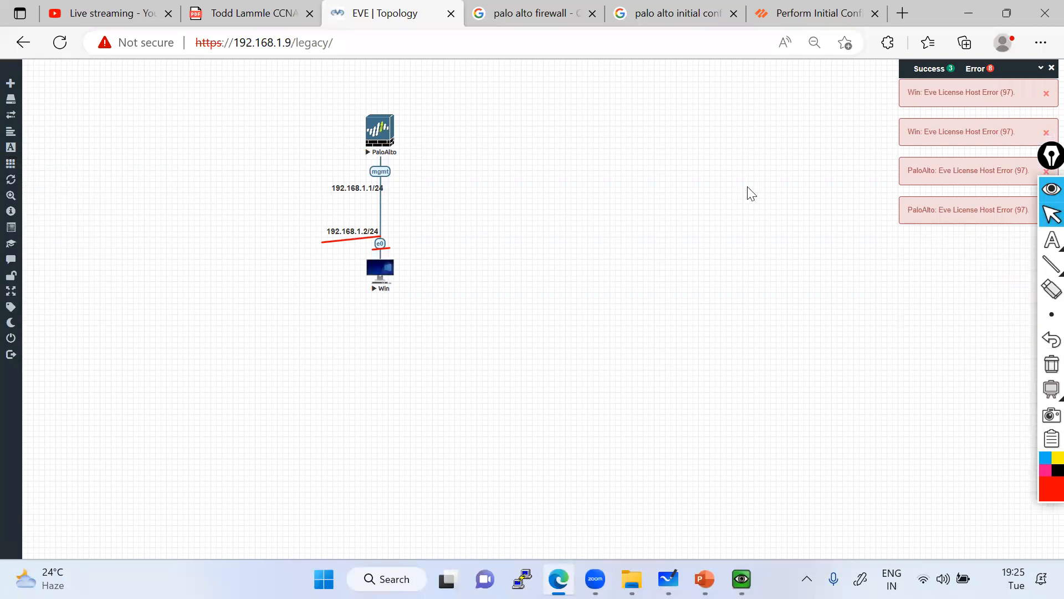
left_click(1041, 69)
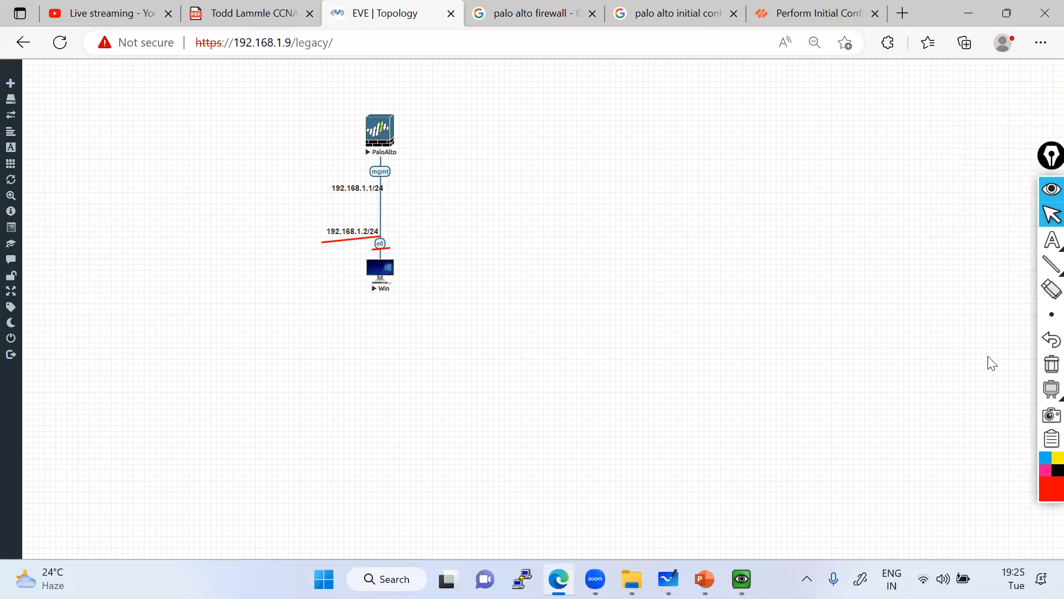
left_click(1051, 364)
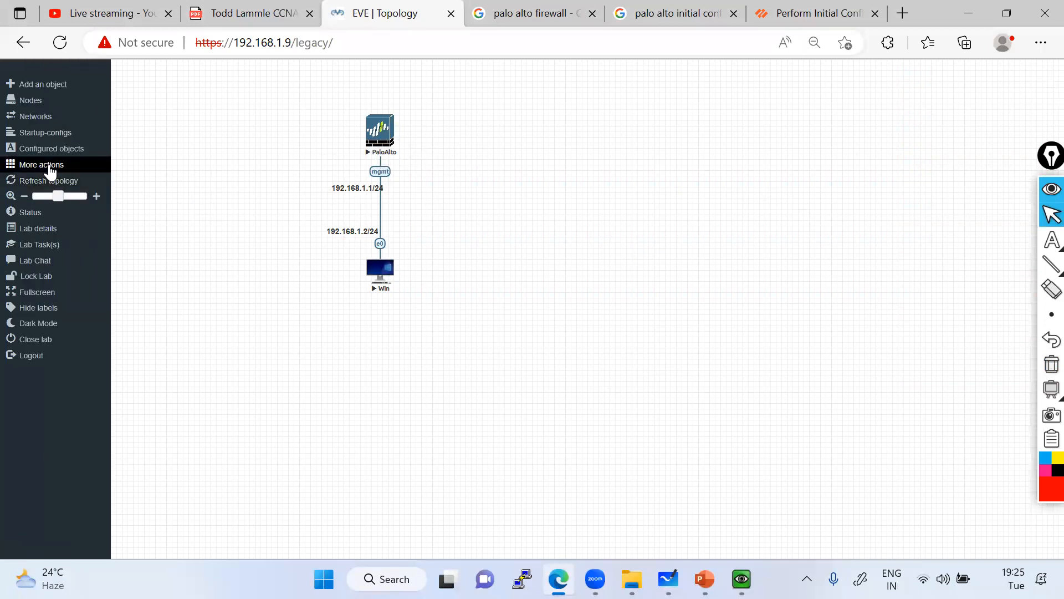
Start the PaloAlto node alone, close its license error, and add a node on the canvas.
left_click(44, 168)
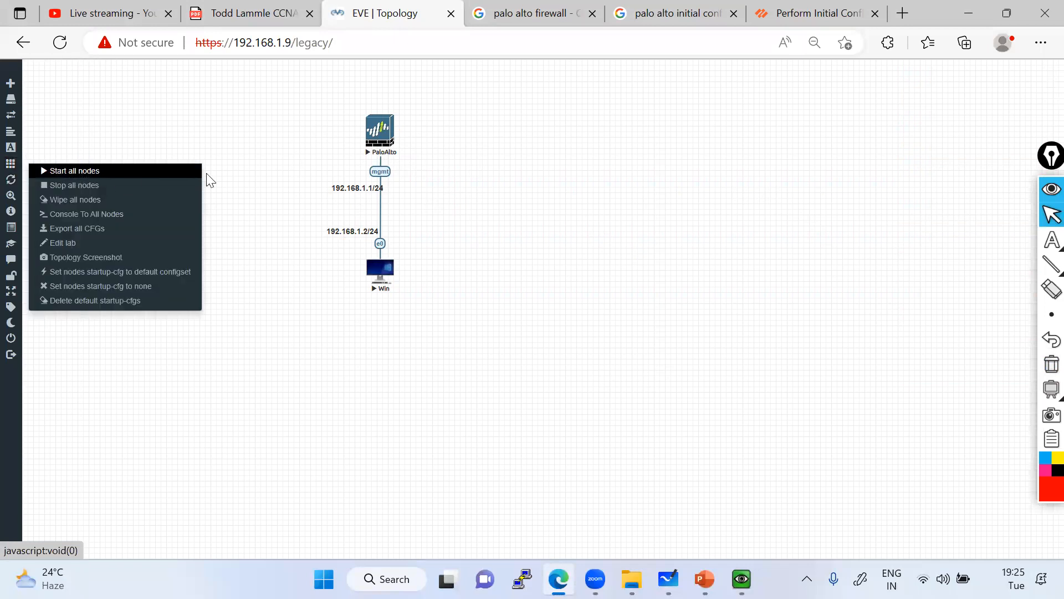
right_click(381, 132)
left_click(397, 151)
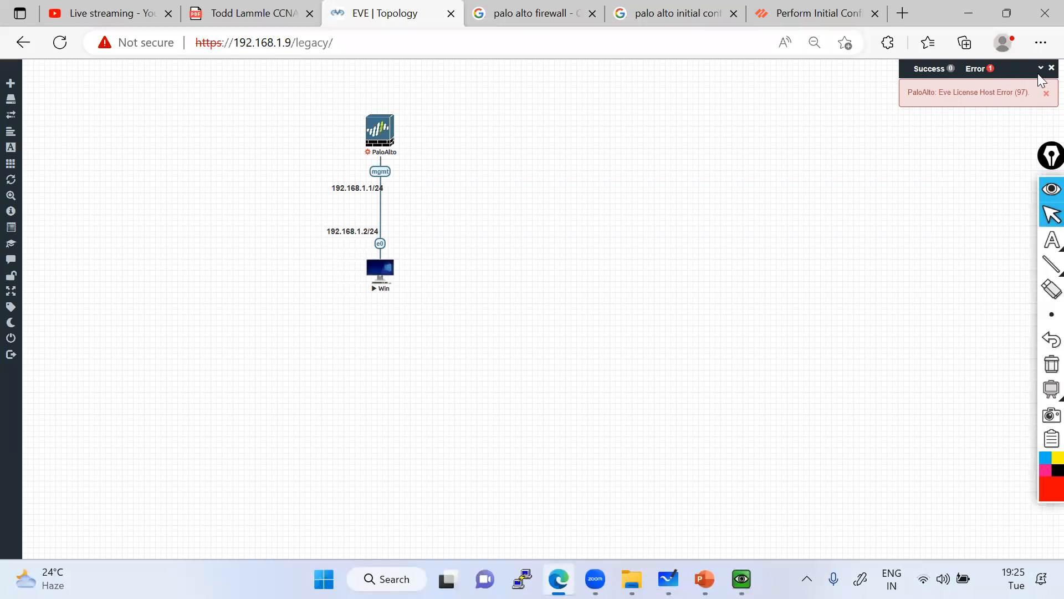
left_click(1039, 71)
right_click(659, 129)
left_click(692, 151)
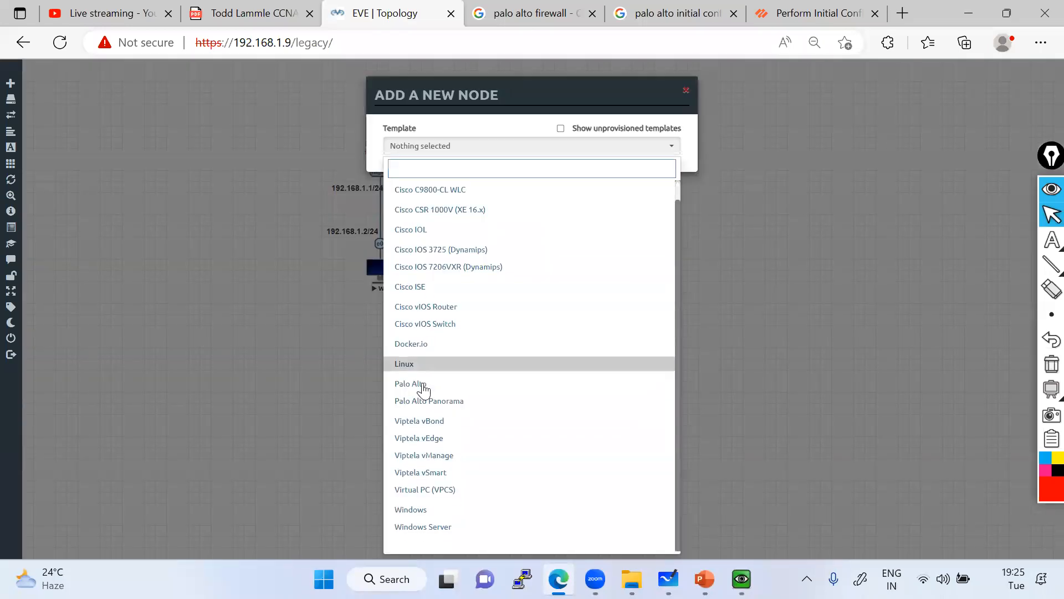
Choose the Palo Alto node template and browse its firewall image list.
left_click(423, 384)
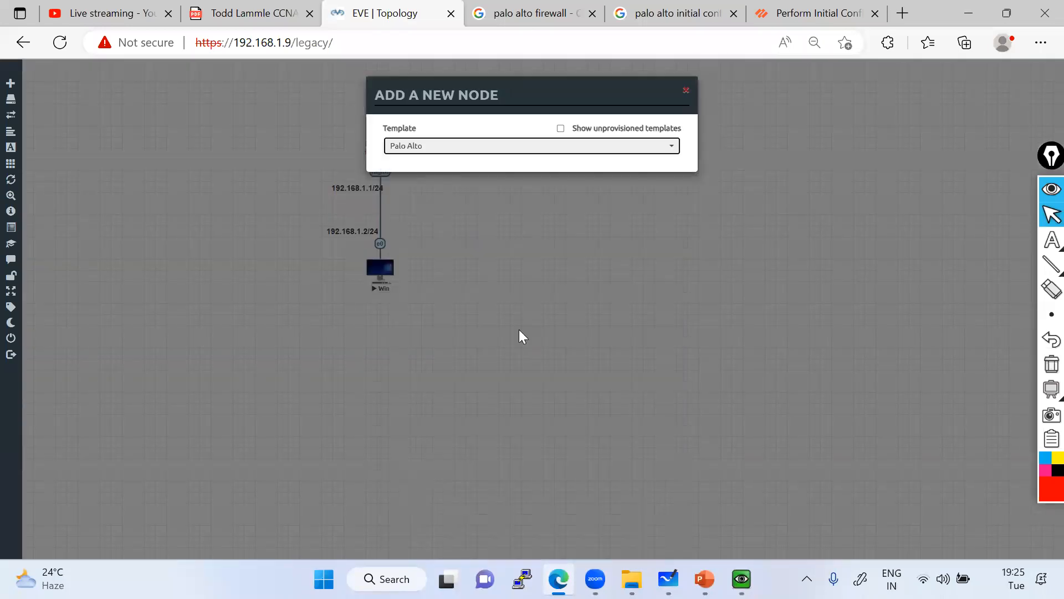
scroll(543, 260, "down", 5)
scroll(533, 291, "up", 3)
scroll(534, 292, "up", 1)
left_click(560, 151)
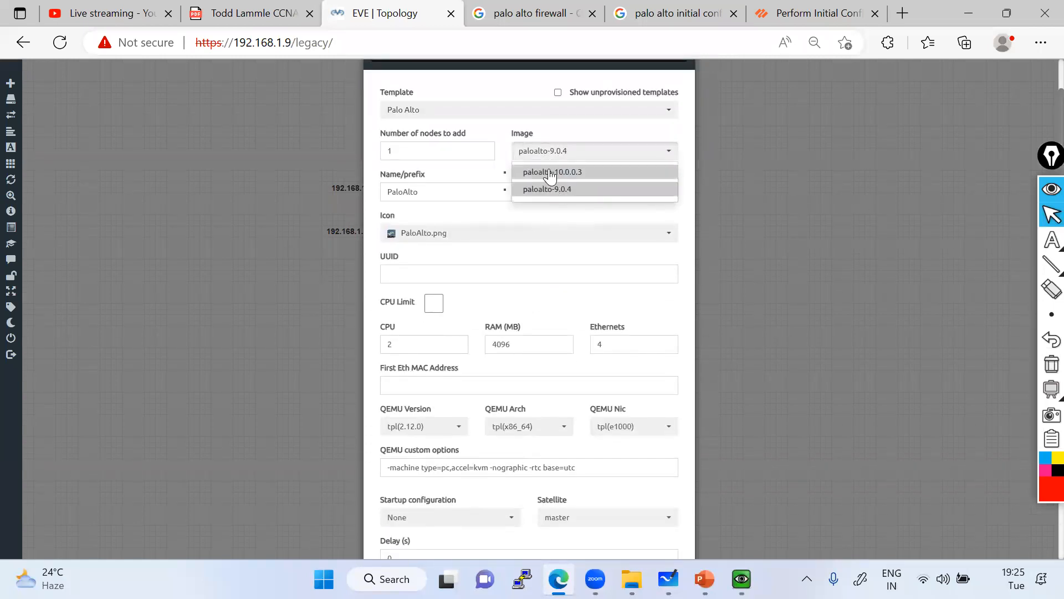
left_click(556, 183)
Set the image to paloalto-9.0.4 and save the new firewall node.
scroll(518, 232, "down", 4)
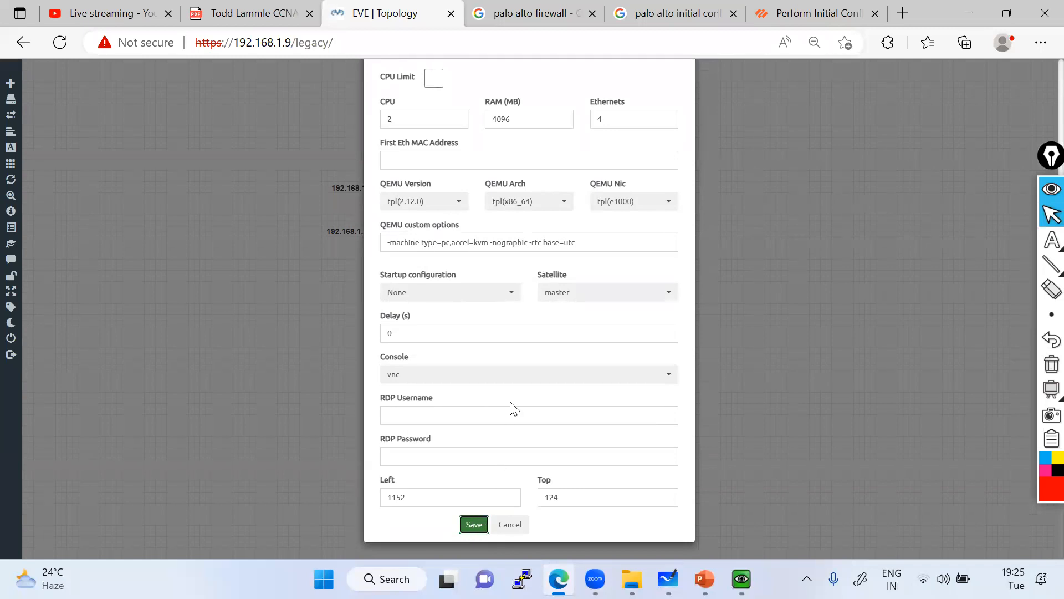
scroll(499, 375, "up", 3)
left_click(593, 78)
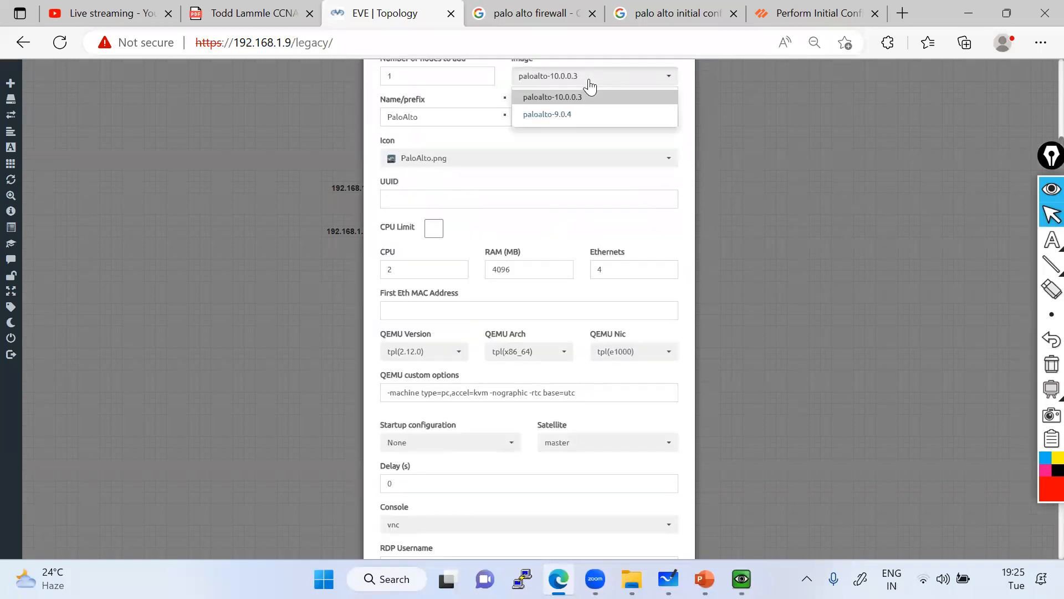
left_click(568, 113)
left_click(551, 78)
left_click(554, 113)
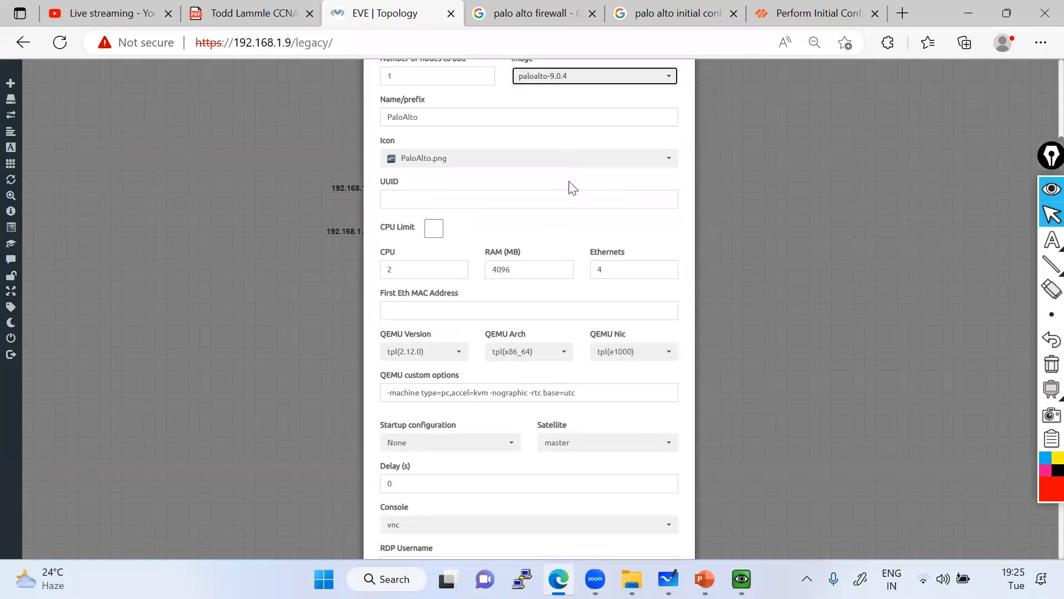
scroll(475, 484, "down", 3)
left_click(472, 524)
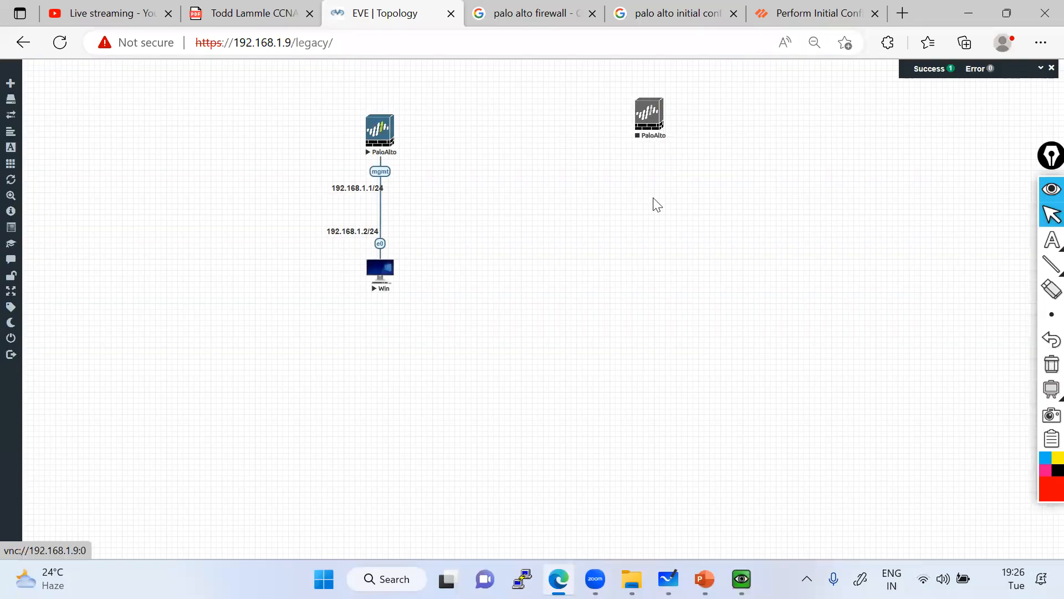
right_click(656, 201)
left_click(683, 221)
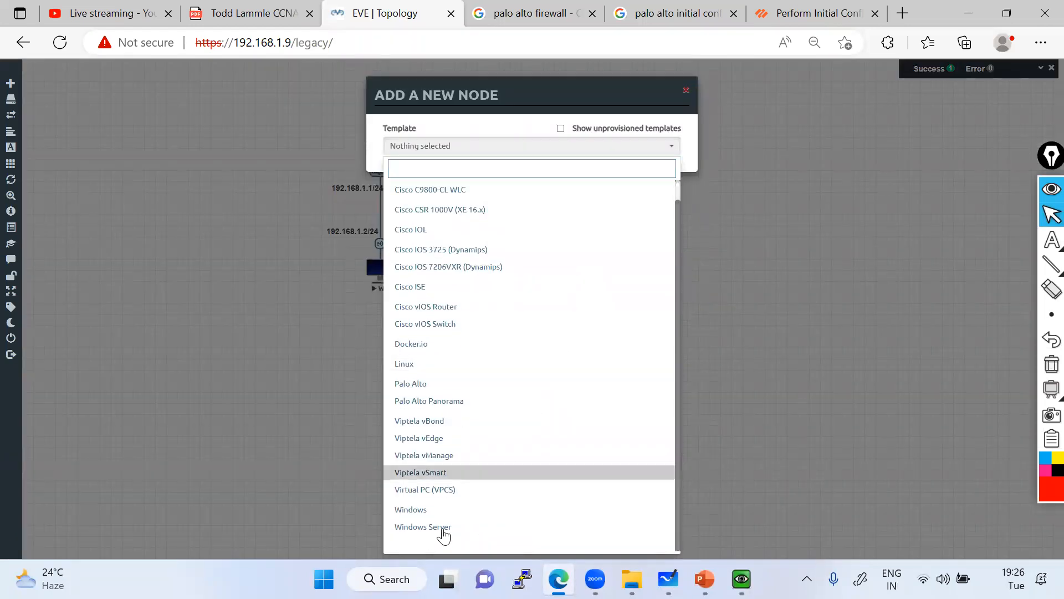
Add a Windows node with the Desktop4 icon and drag it under the new PaloAlto.
left_click(424, 509)
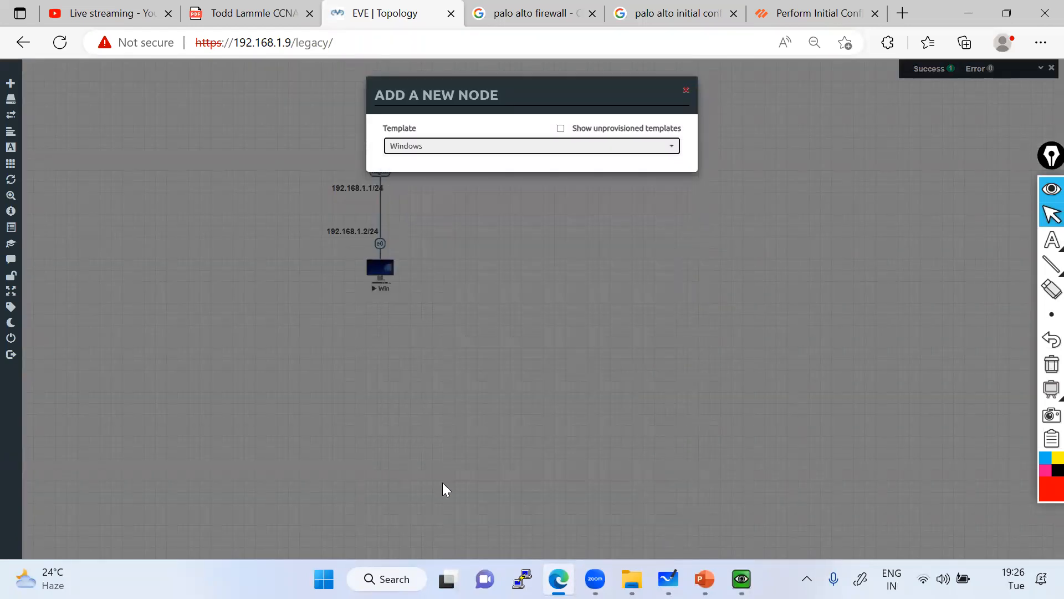
left_click(471, 280)
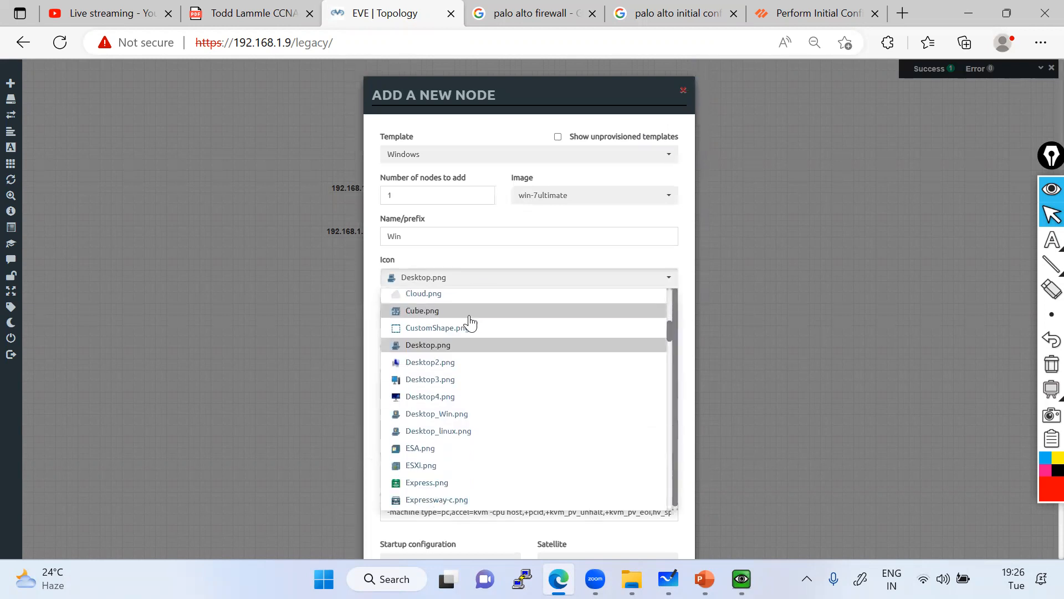
left_click(438, 384)
scroll(482, 499, "down", 5)
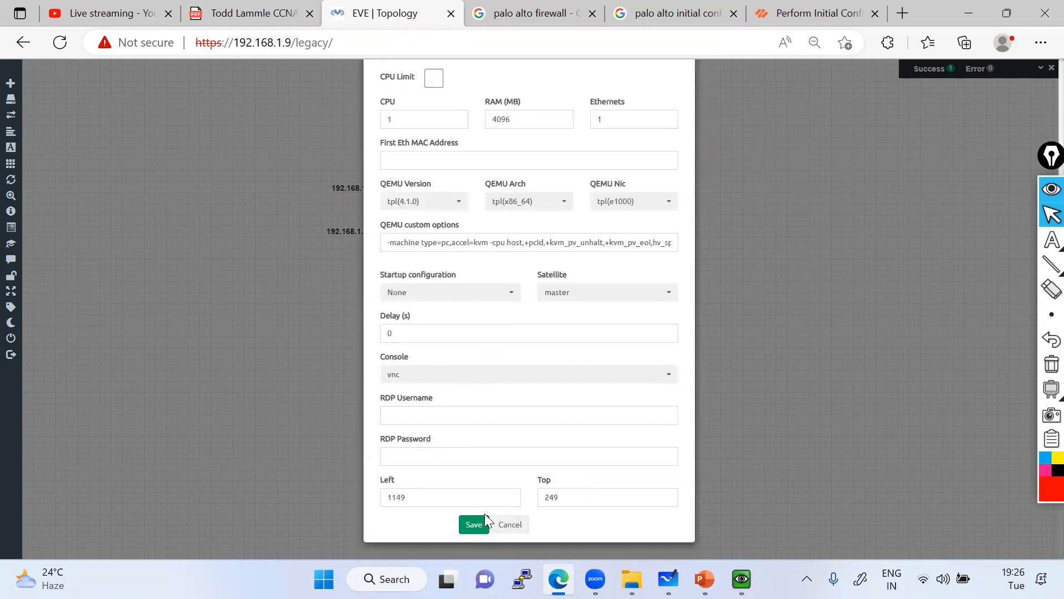
left_click(474, 524)
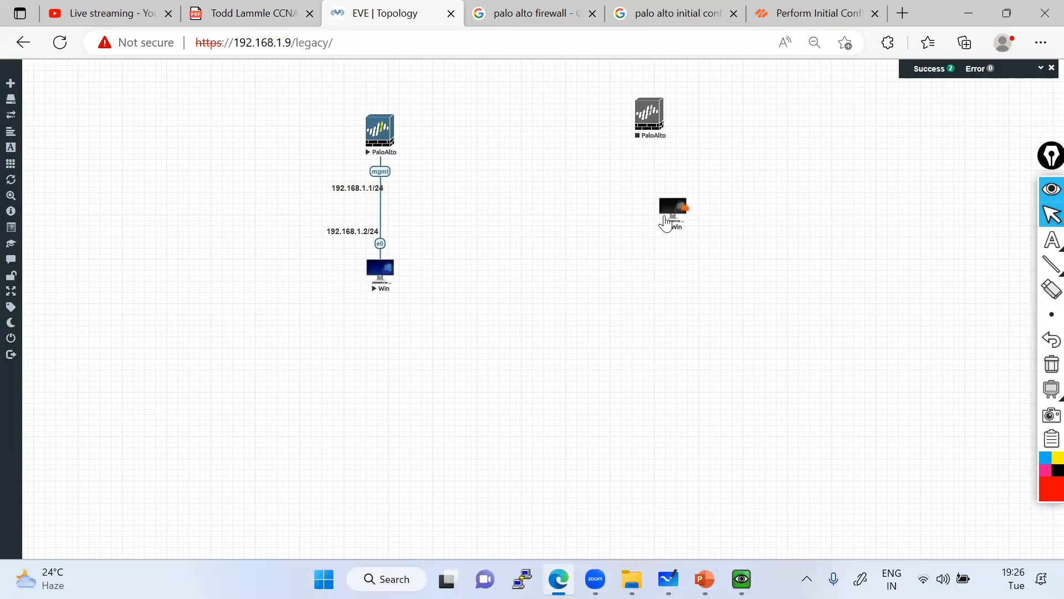
left_click_drag(665, 222, 652, 119)
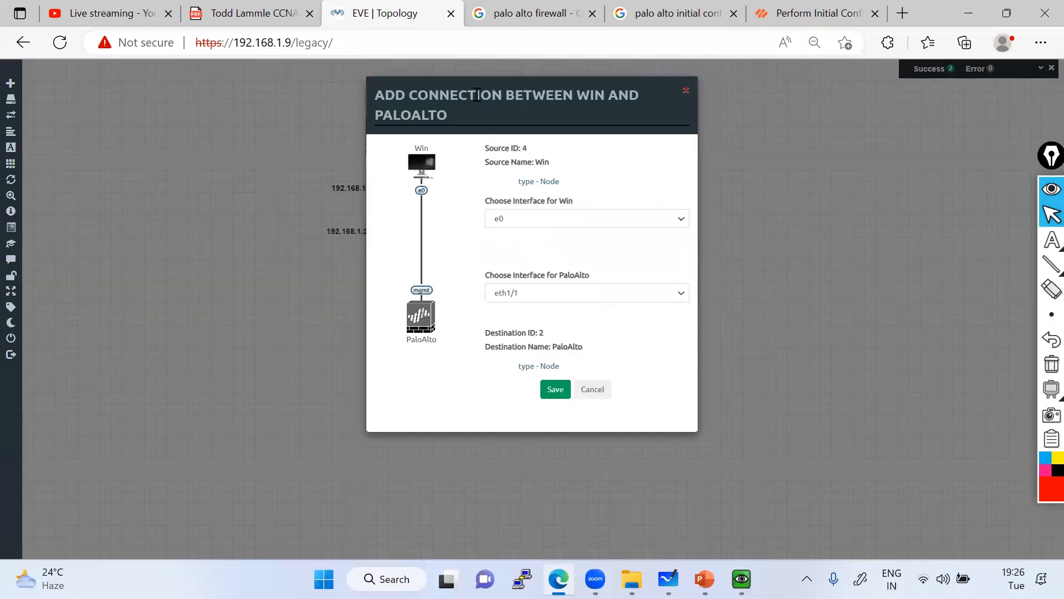
In Add Connection, pick e0 for Win and mgmt for PaloAlto, then save the link.
left_click_drag(477, 95, 304, 112)
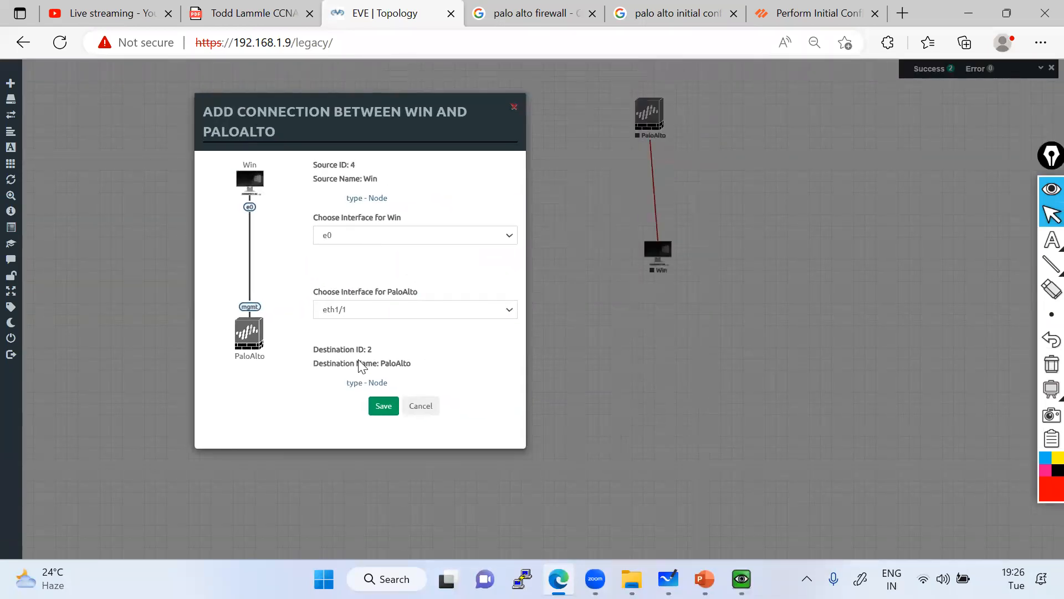
left_click(351, 240)
left_click(338, 253)
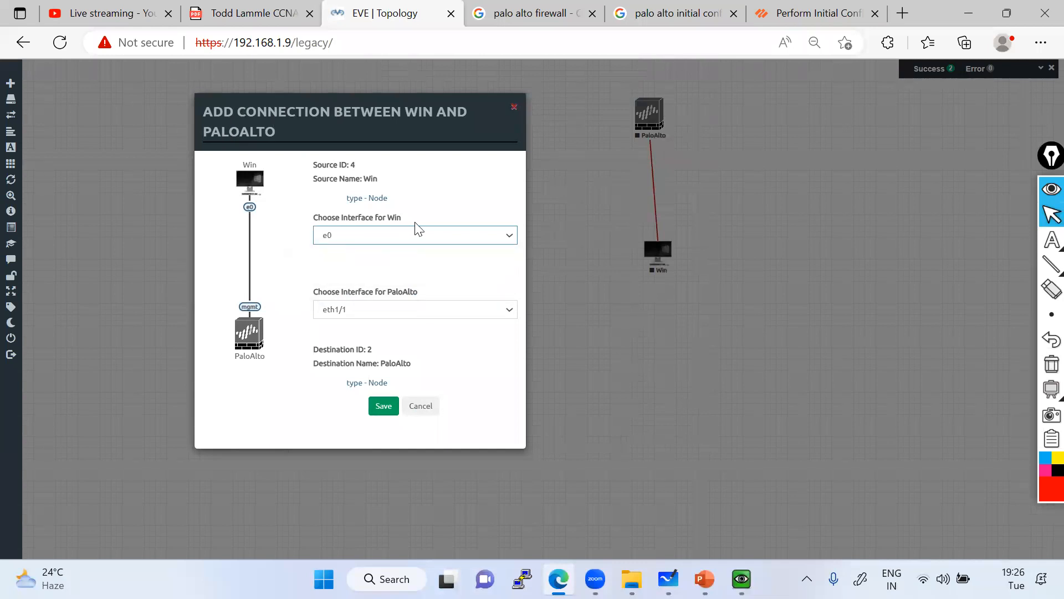
left_click(346, 314)
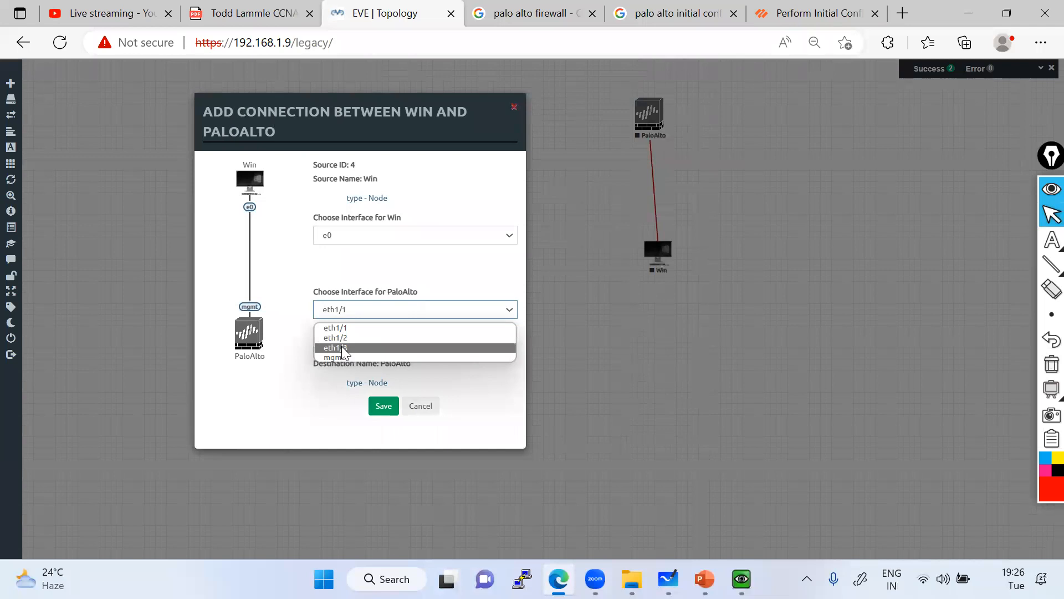
left_click(339, 358)
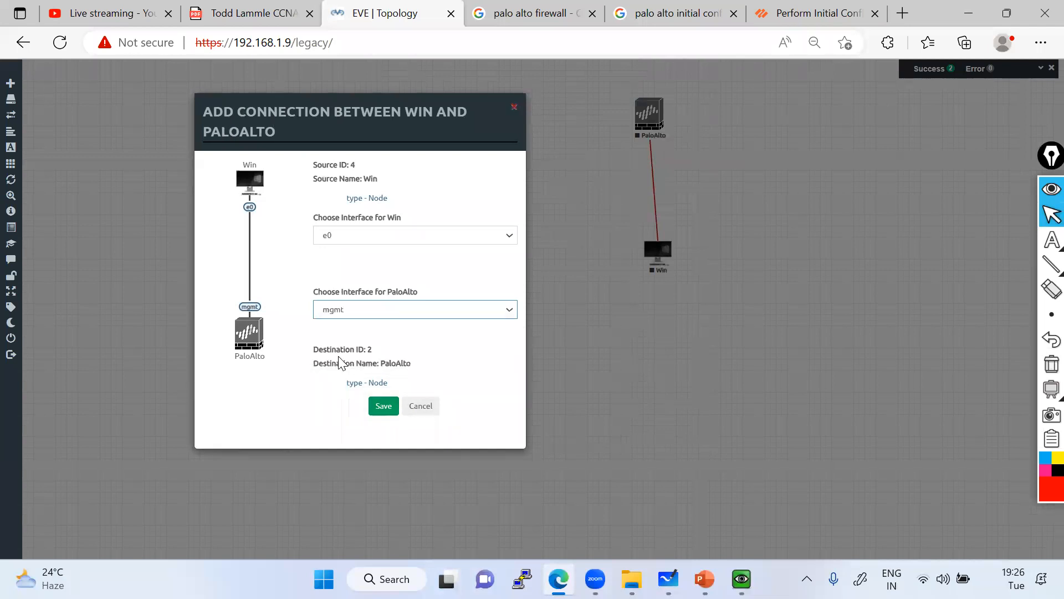
left_click(381, 406)
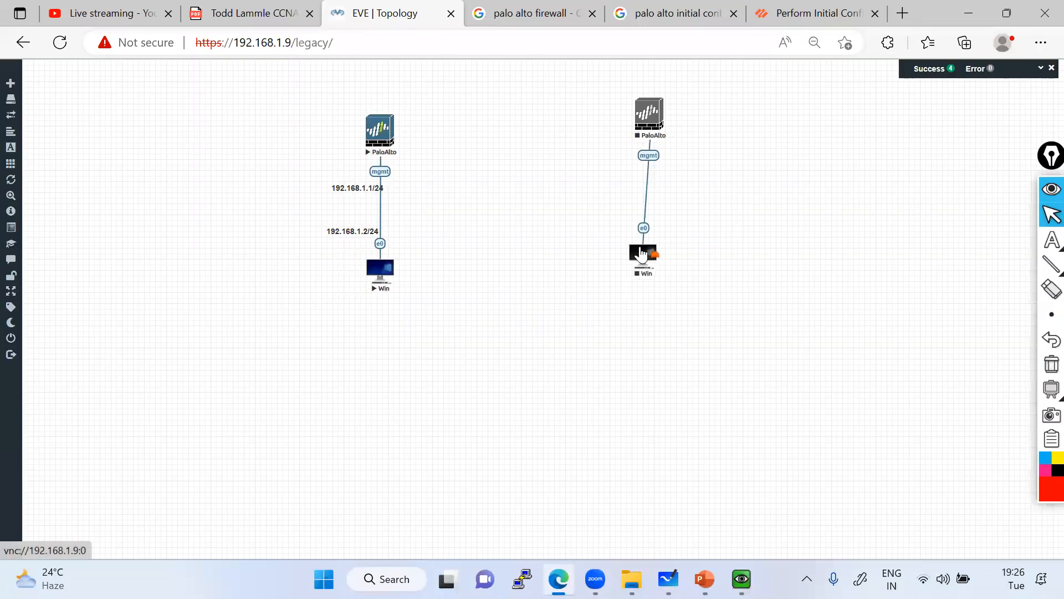
Start the new Win and PaloAlto nodes and nudge the firewall slightly left.
right_click(644, 253)
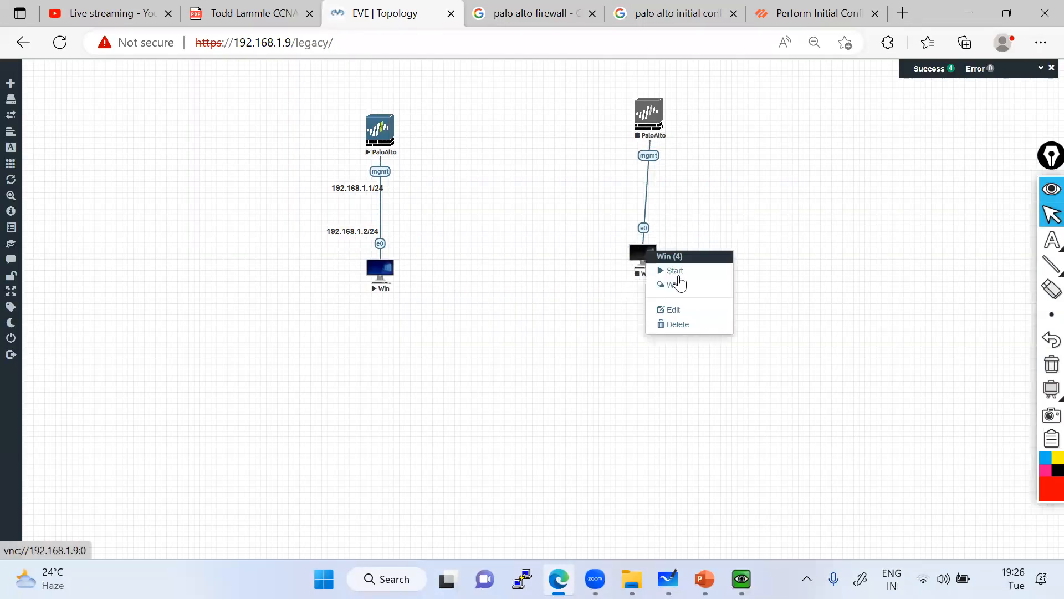
left_click(676, 271)
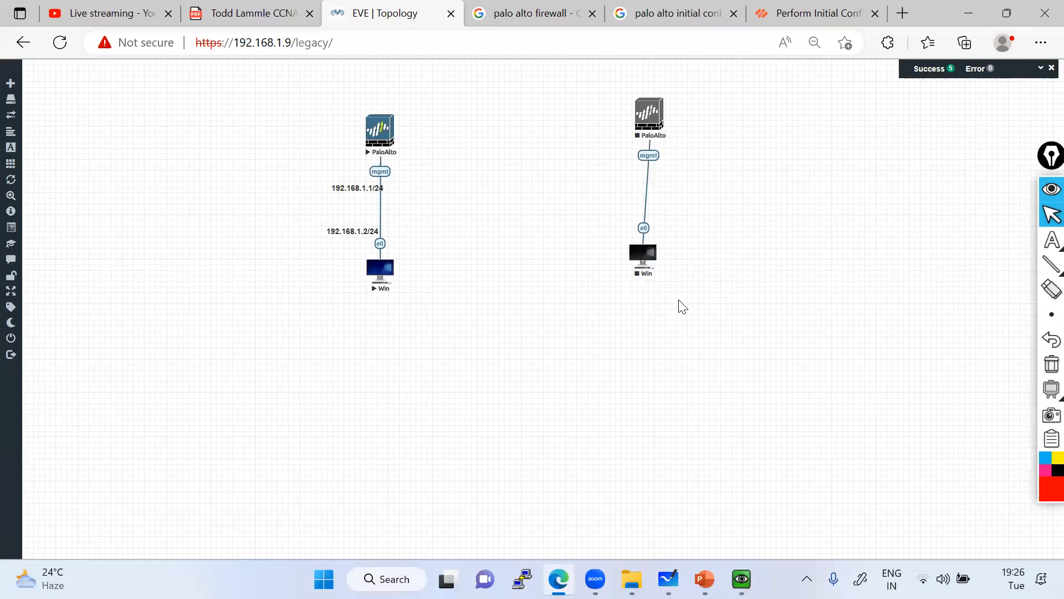
right_click(652, 114)
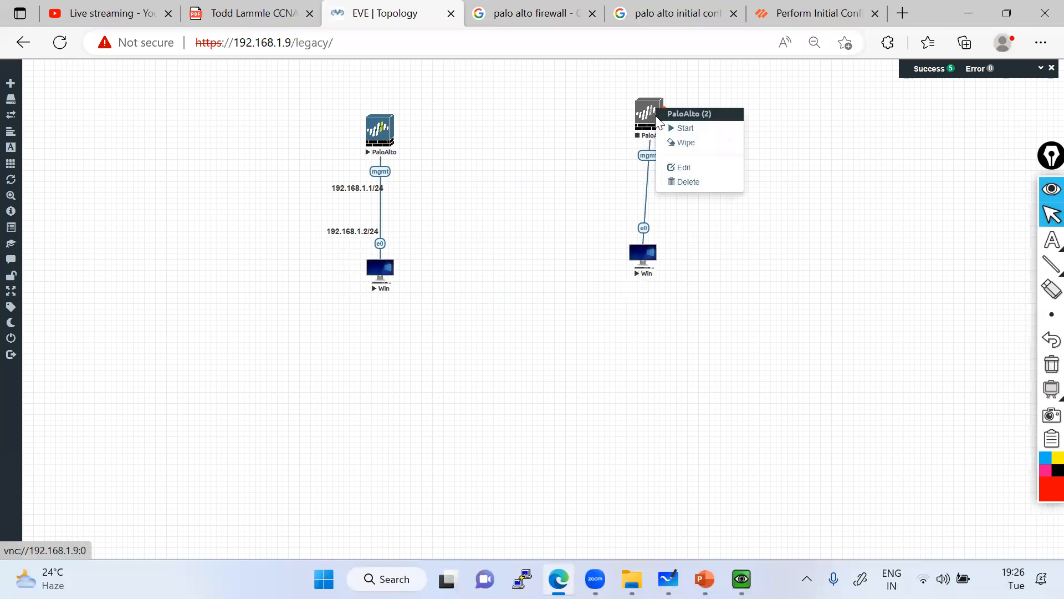
left_click(684, 128)
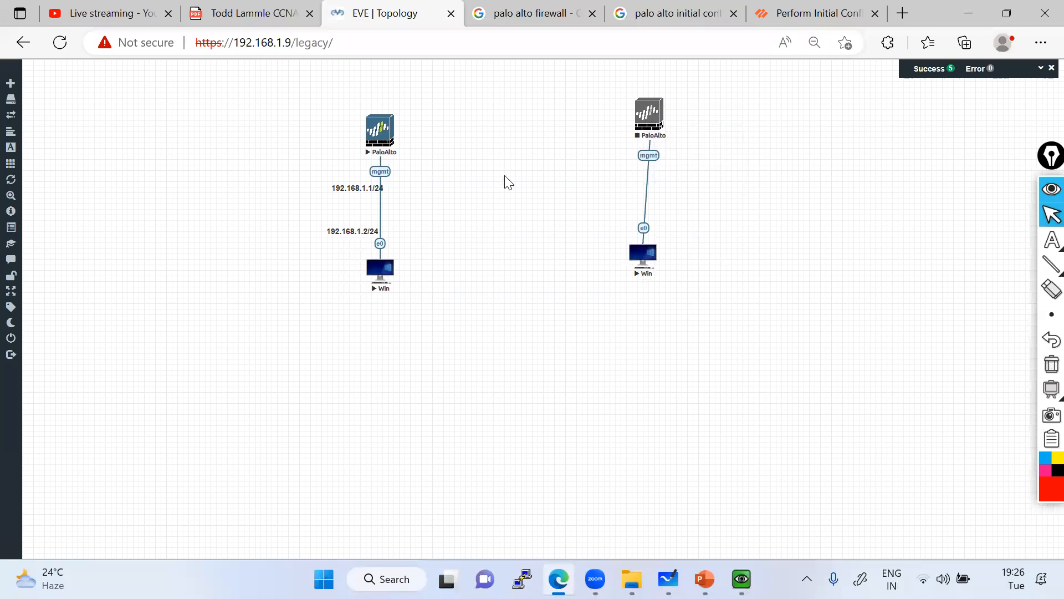
left_click(637, 119)
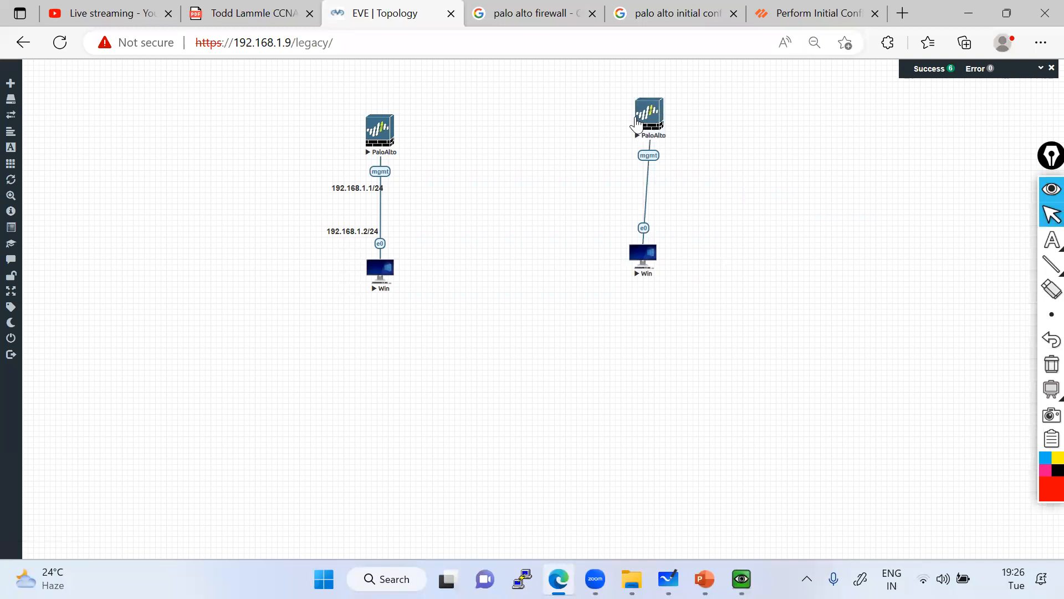
left_click_drag(637, 121, 633, 121)
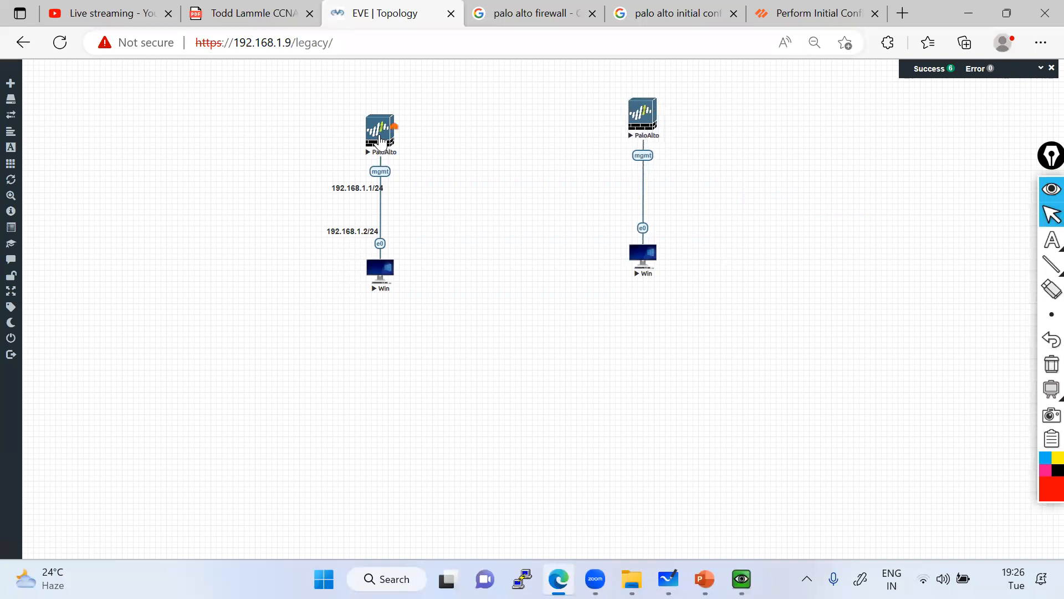
Stop the old PaloAlto and Win, then move both 192.168.1.x labels beside the new pair.
right_click(385, 133)
left_click(414, 156)
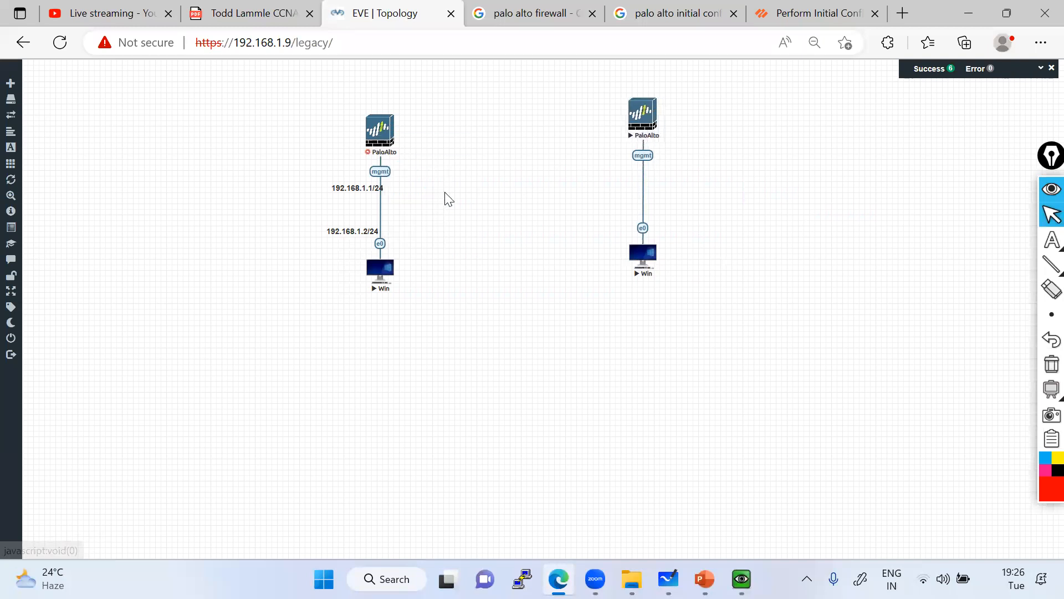
right_click(382, 270)
left_click(404, 289)
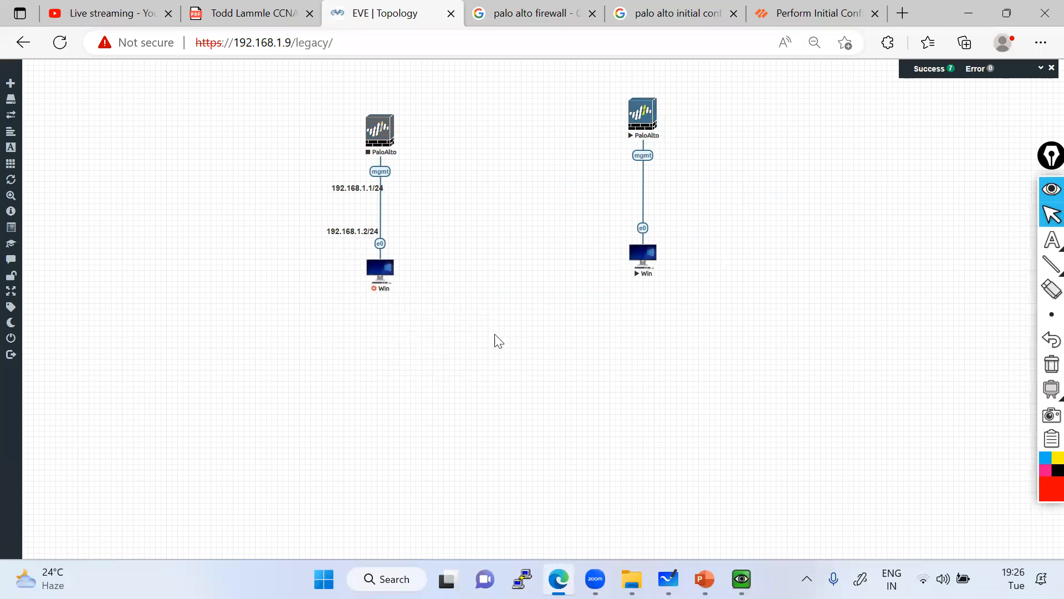
left_click_drag(349, 188, 596, 159)
left_click_drag(356, 231, 611, 223)
left_click_drag(499, 350, 313, 107)
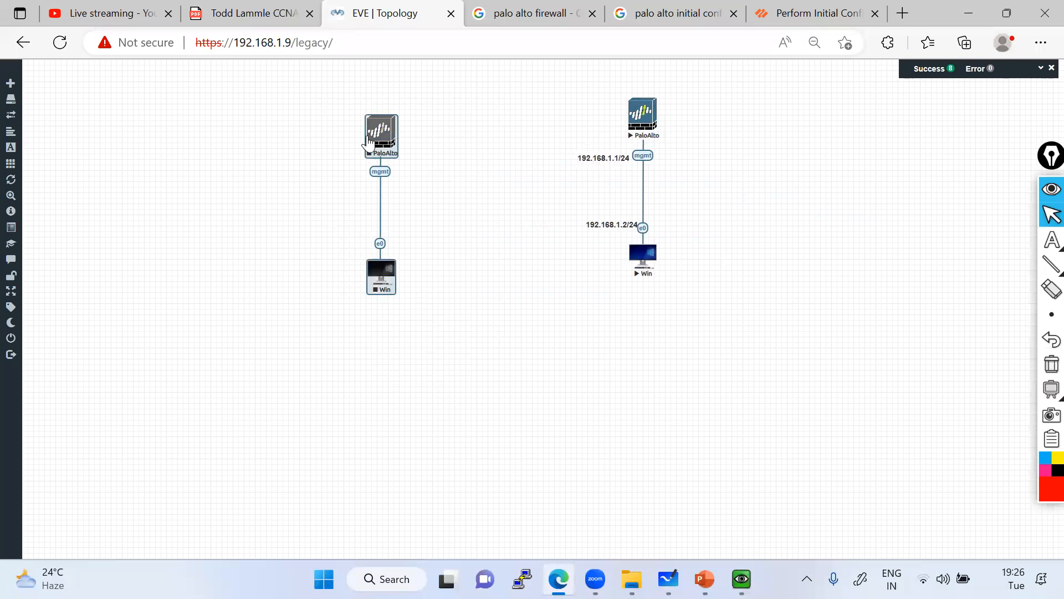
Delete the selected old PaloAlto and Win nodes.
right_click(373, 139)
left_click(419, 348)
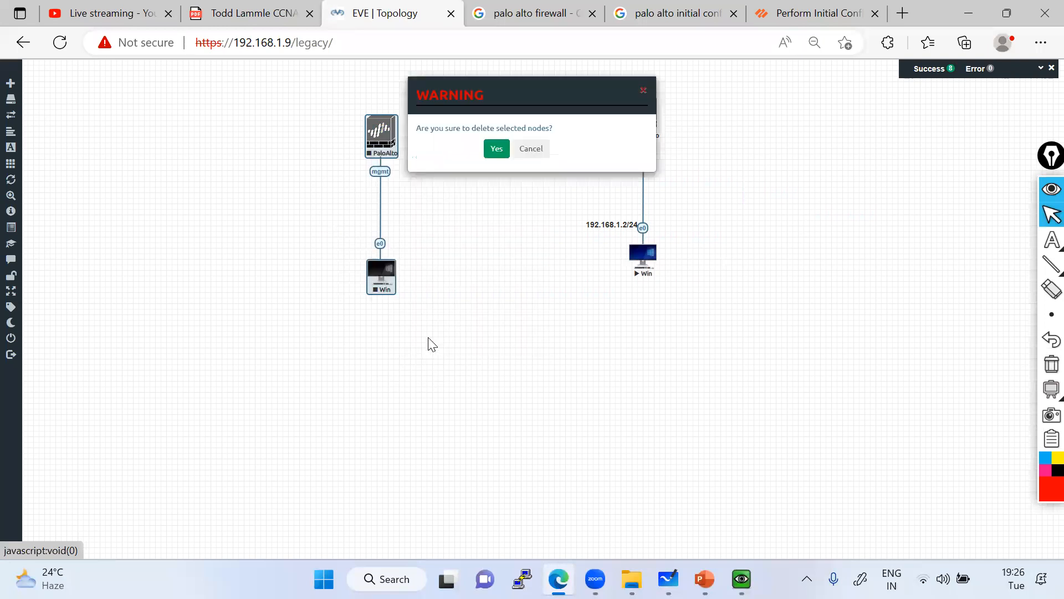
left_click(496, 148)
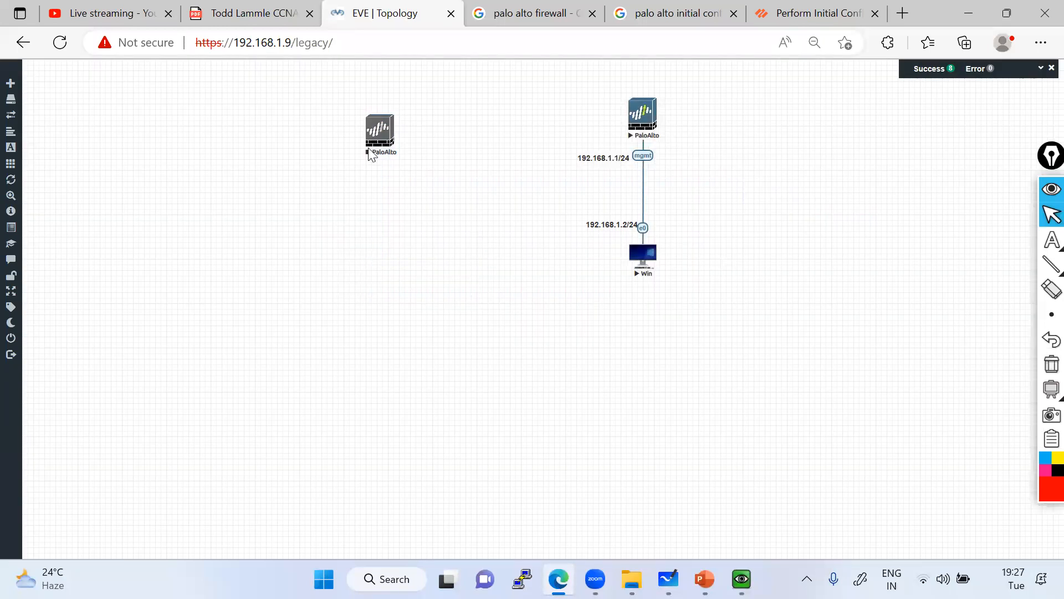
Move the new pair left and place 192.168.1.1/24 and 192.168.1.2/24 right of mgmt and e0.
left_click_drag(502, 77, 760, 305)
left_click_drag(646, 120, 281, 134)
left_click(331, 244)
left_click_drag(247, 231, 241, 231)
left_click_drag(255, 158, 327, 163)
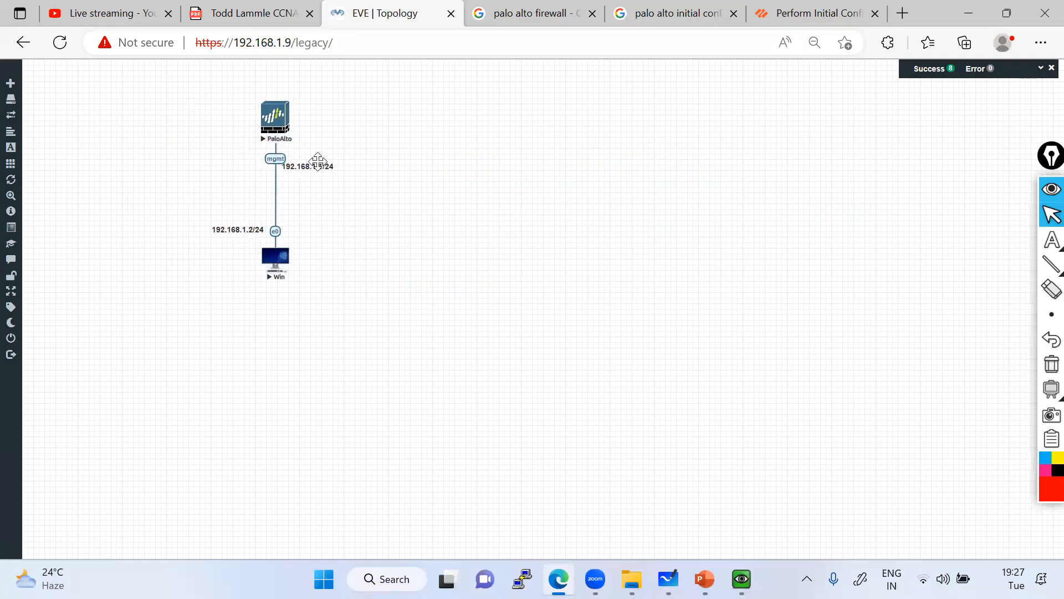
left_click_drag(254, 228, 311, 232)
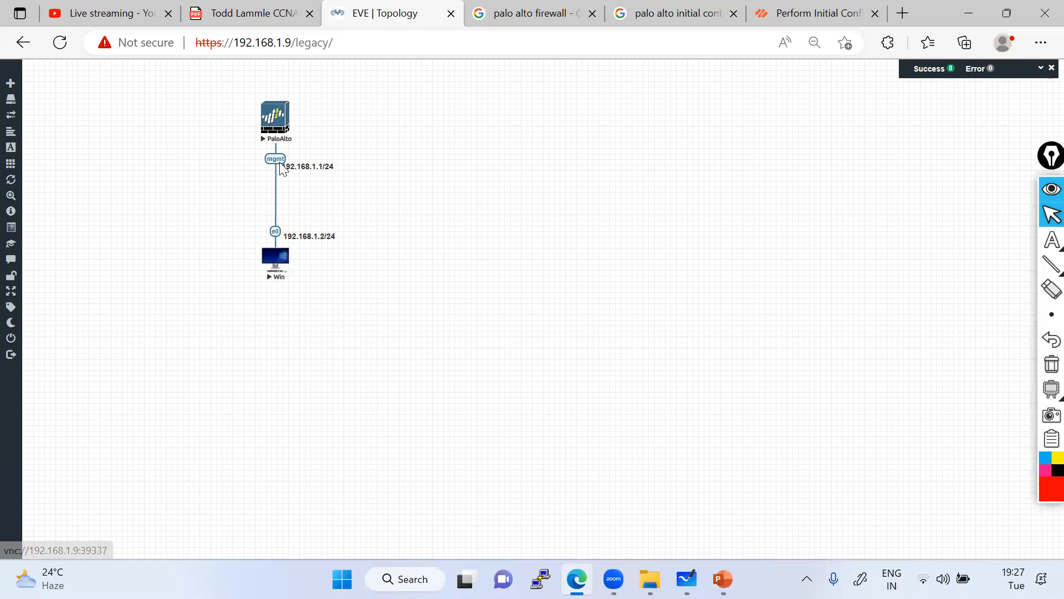
Launch the PaloAlto firewall's console through ultravnc_wrapper, minimize it while booting, then launch the Win node's console.
left_click(274, 133)
left_click(637, 167)
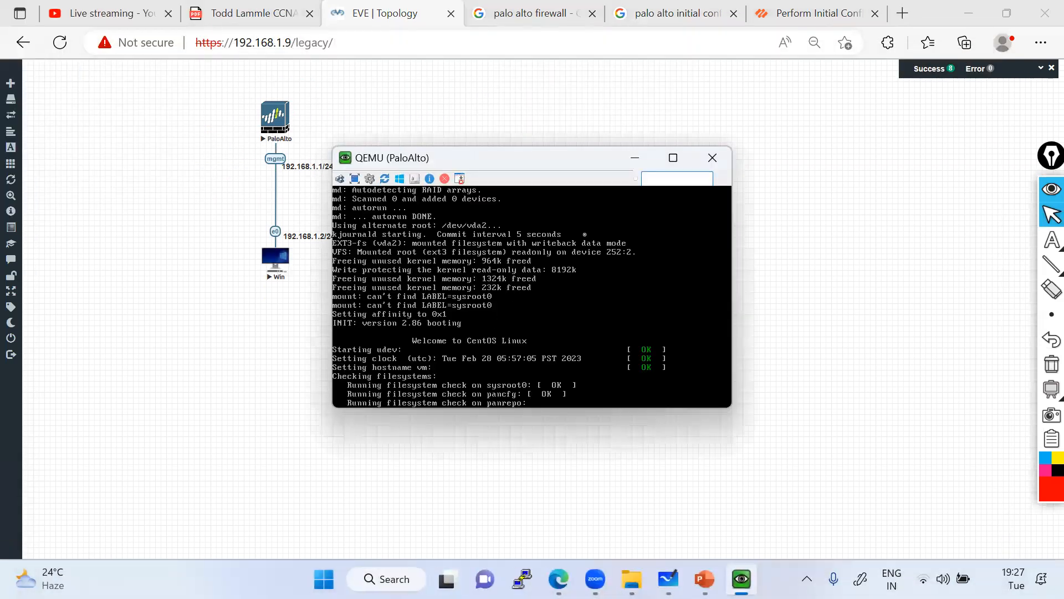
left_click(635, 160)
left_click(280, 262)
left_click(640, 157)
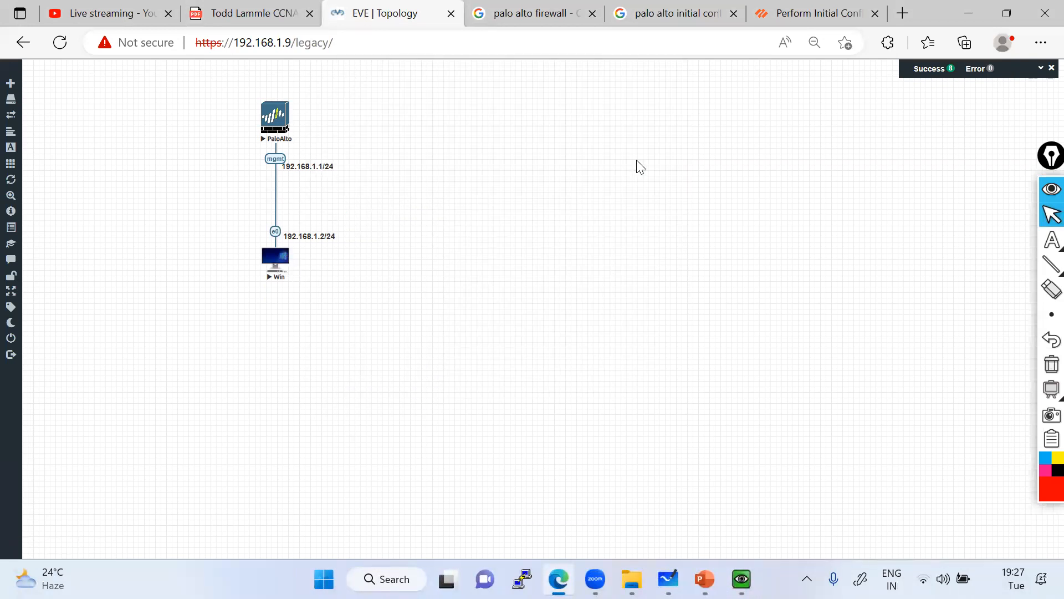
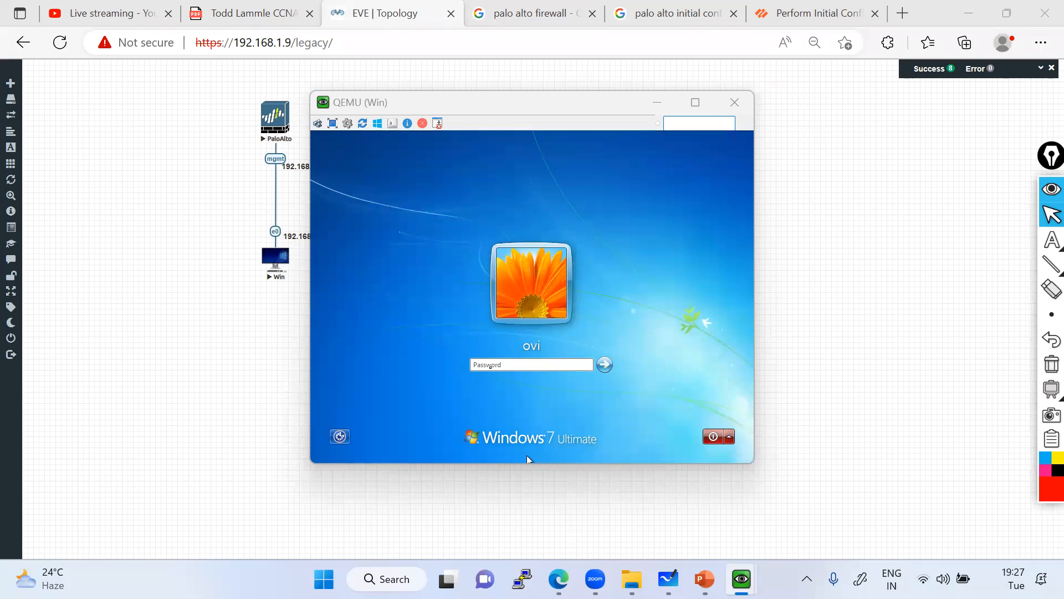
Log in to the Windows 7 guest with the account password.
left_click(491, 367)
type("•••")
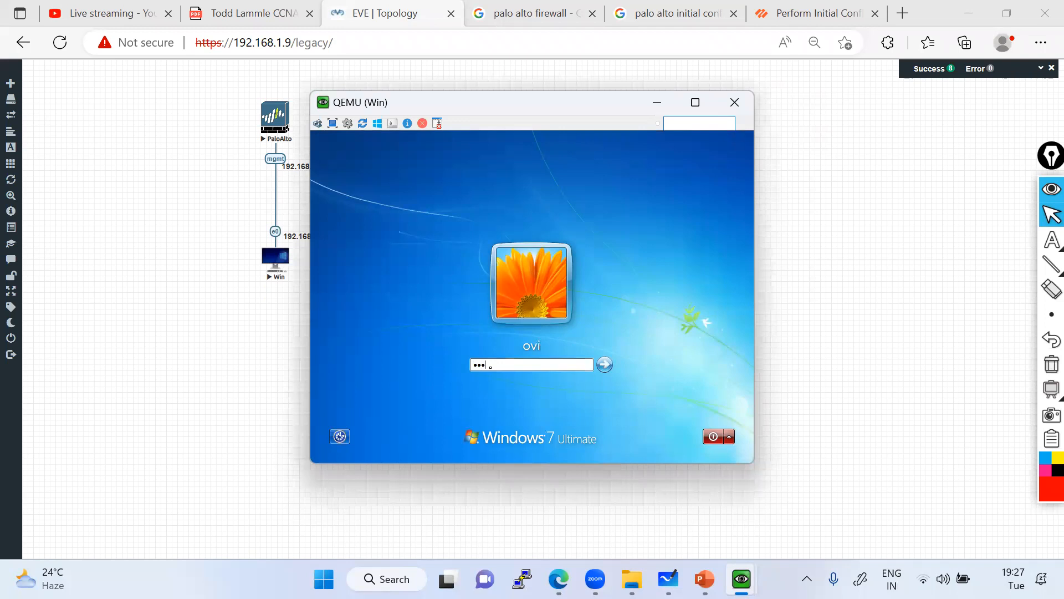
key("Return")
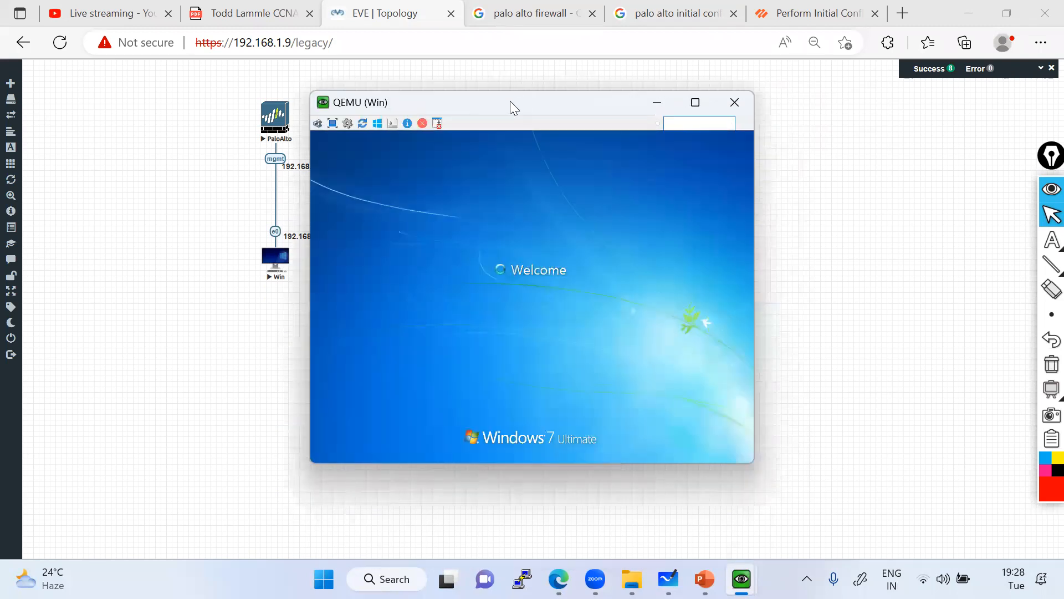
Drag the QEMU console window right to uncover the full IP labels on the topology.
left_click_drag(510, 102, 612, 104)
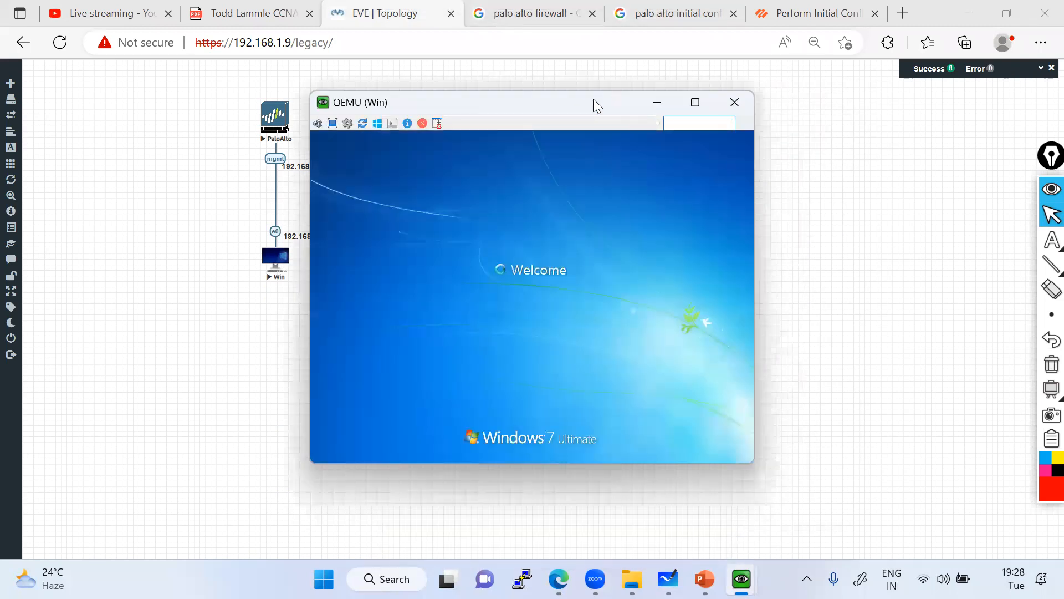
left_click_drag(593, 99, 664, 92)
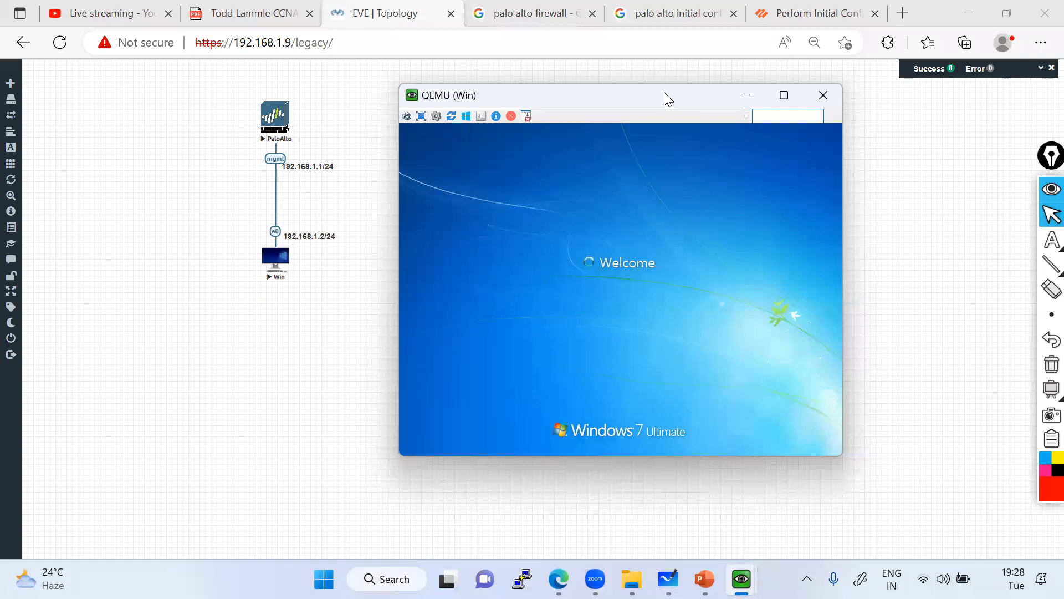
right_click(625, 203)
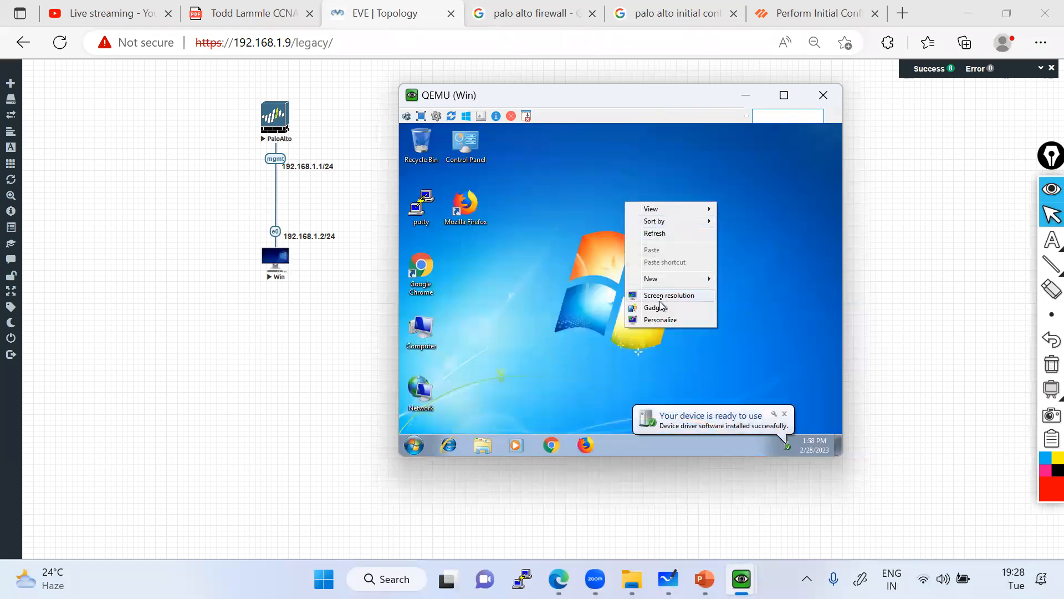
Change the Windows guest's resolution to 1280 × 800, keep the changes, and choose Restart Later.
left_click(661, 298)
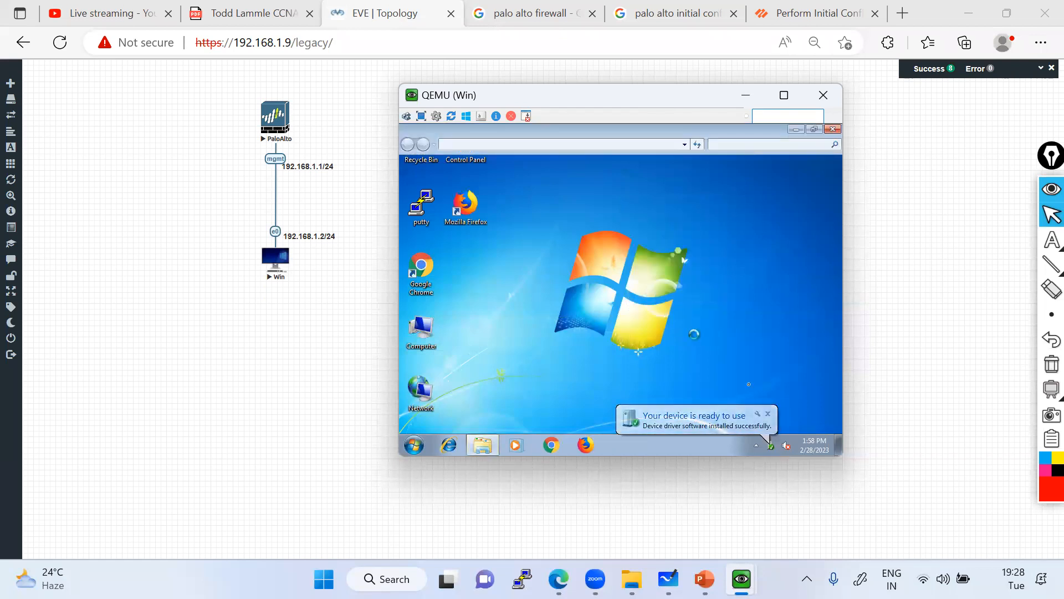
left_click(768, 414)
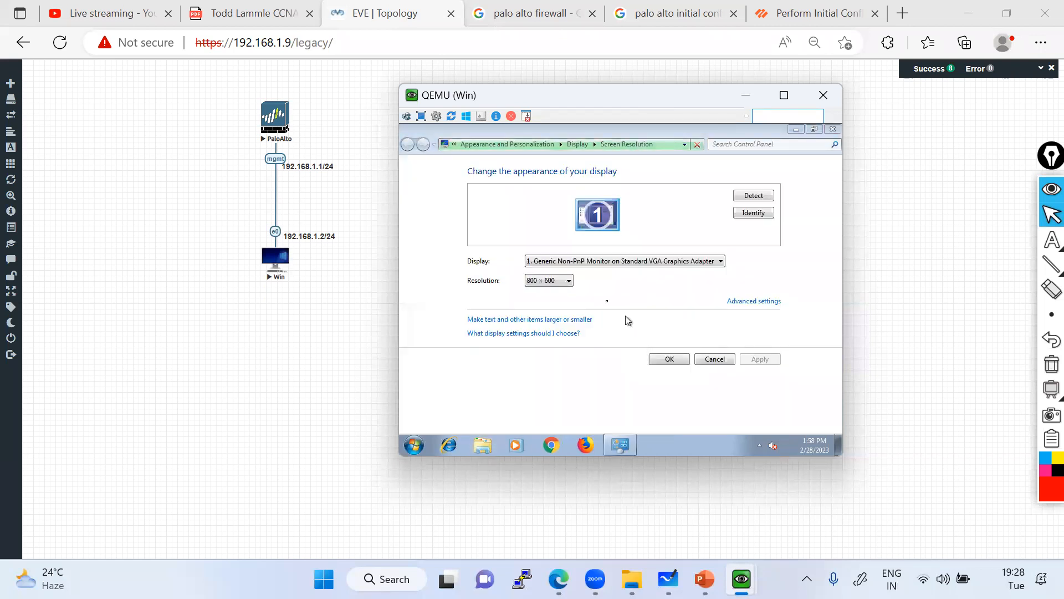
left_click(553, 281)
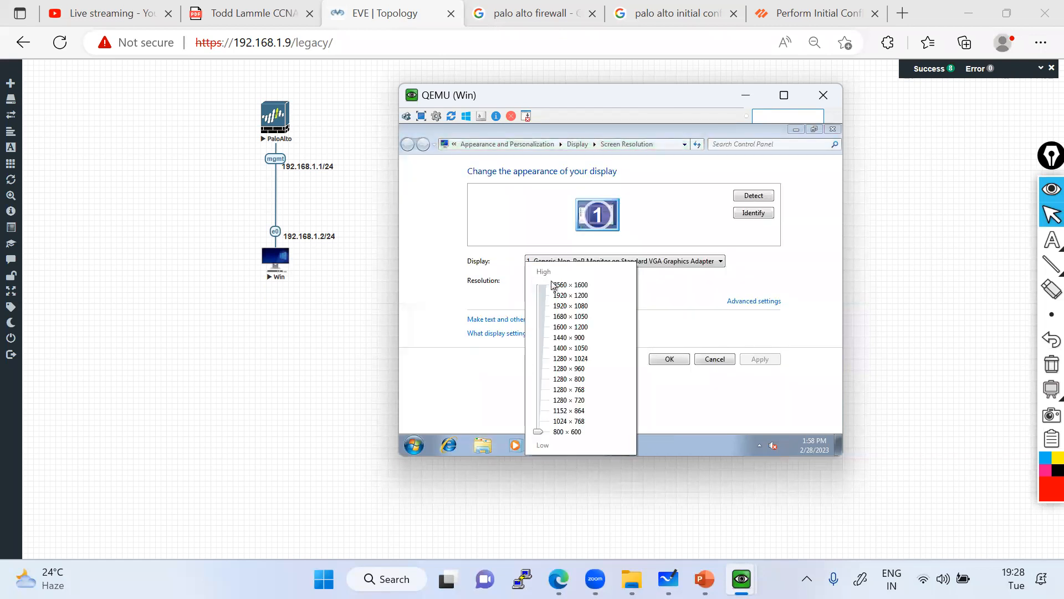
left_click(577, 381)
left_click(762, 361)
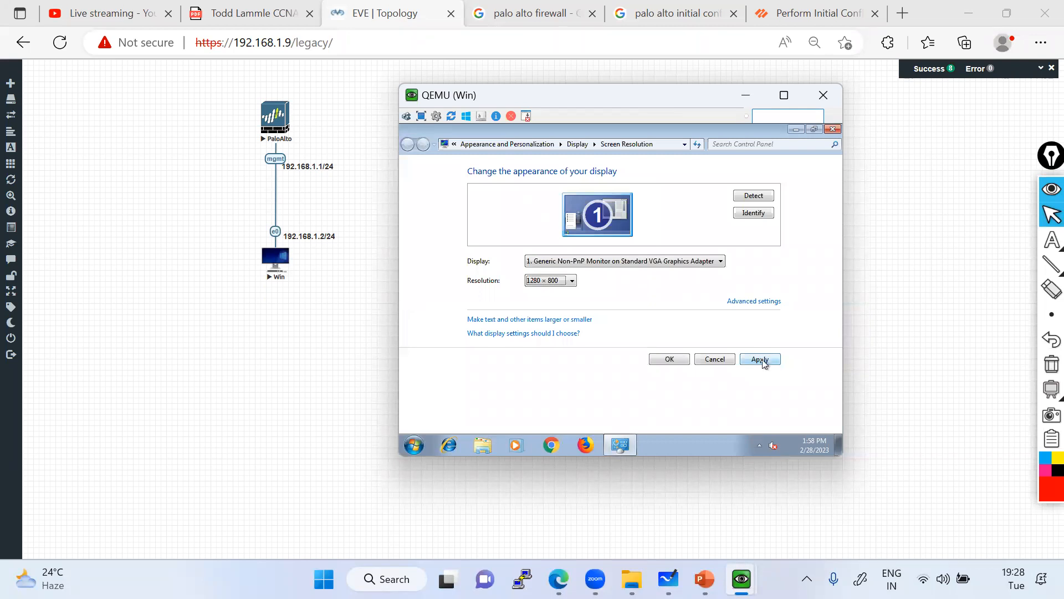
left_click(762, 360)
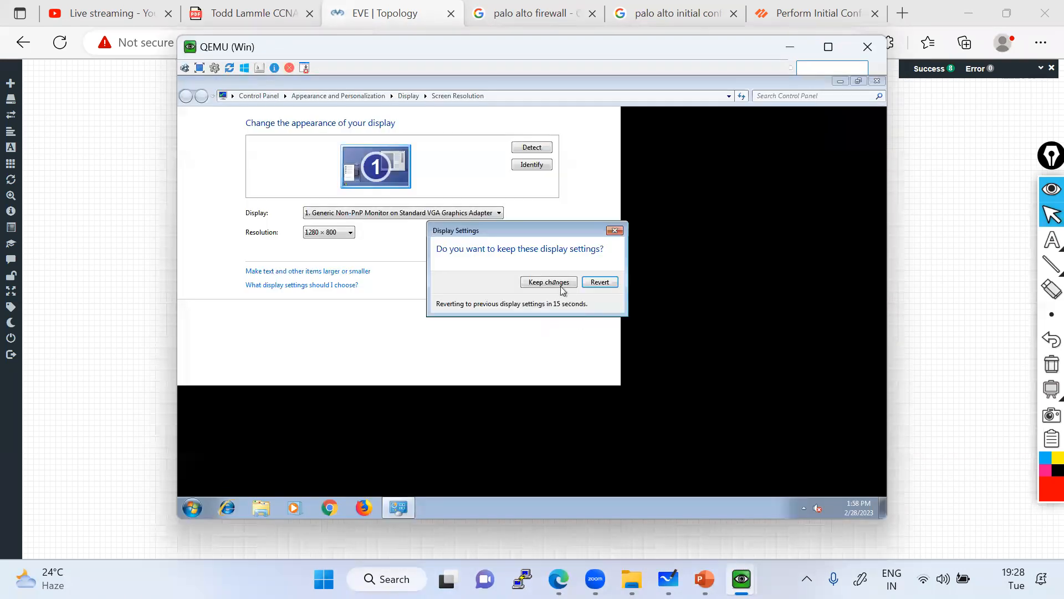
left_click(548, 282)
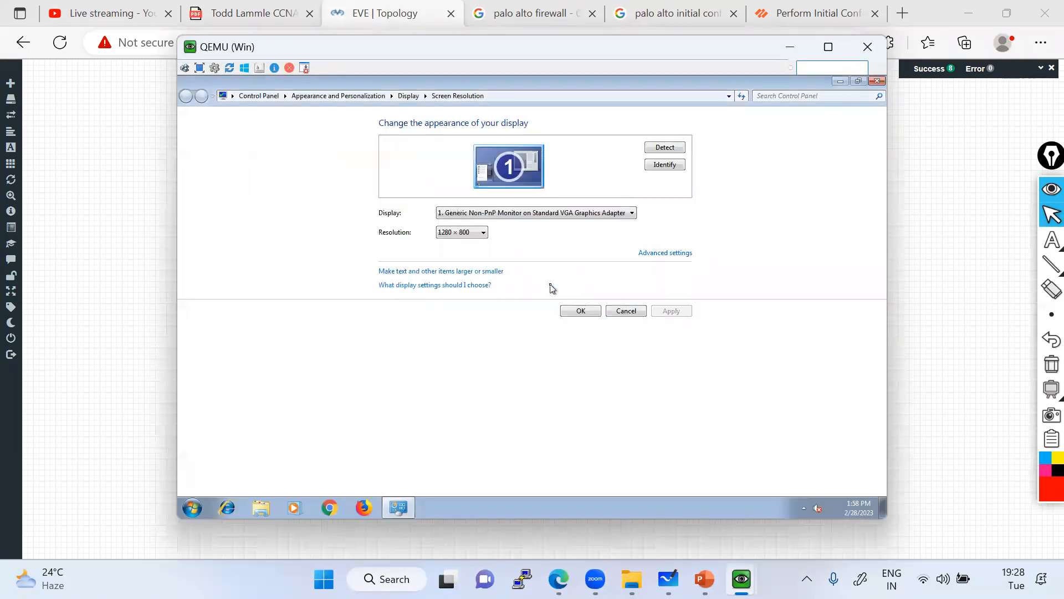
left_click(589, 310)
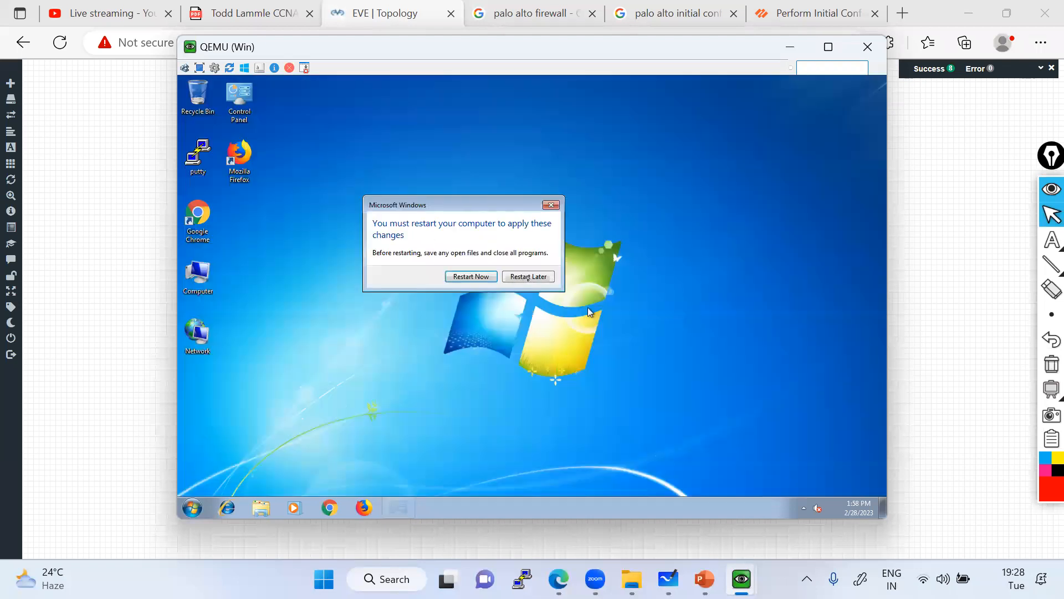
left_click(528, 276)
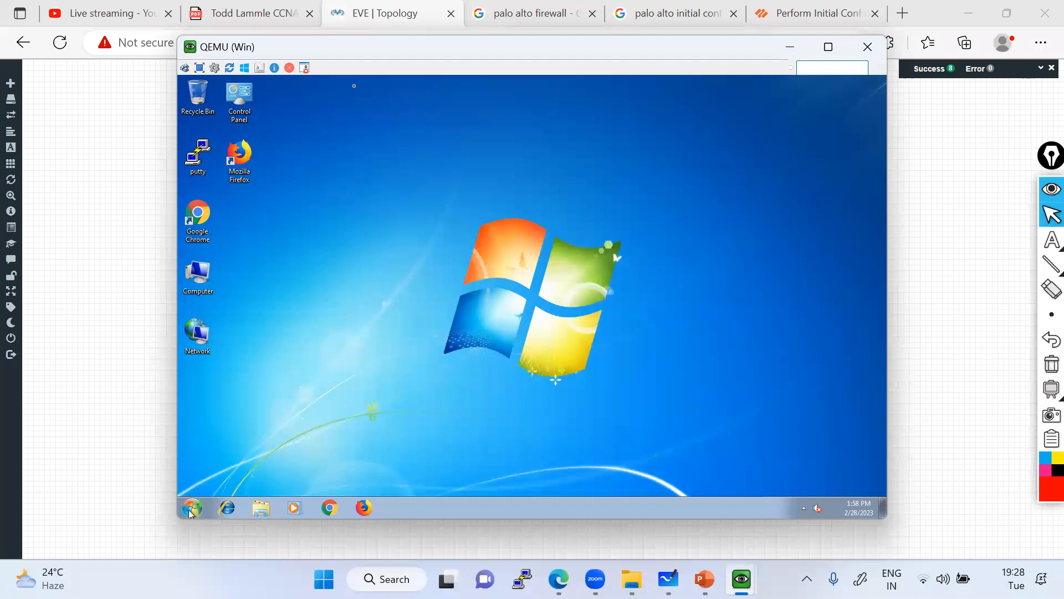
Open a command prompt from the Start search with cmd and run ipconfig.
left_click_drag(358, 54, 582, 61)
left_click(416, 514)
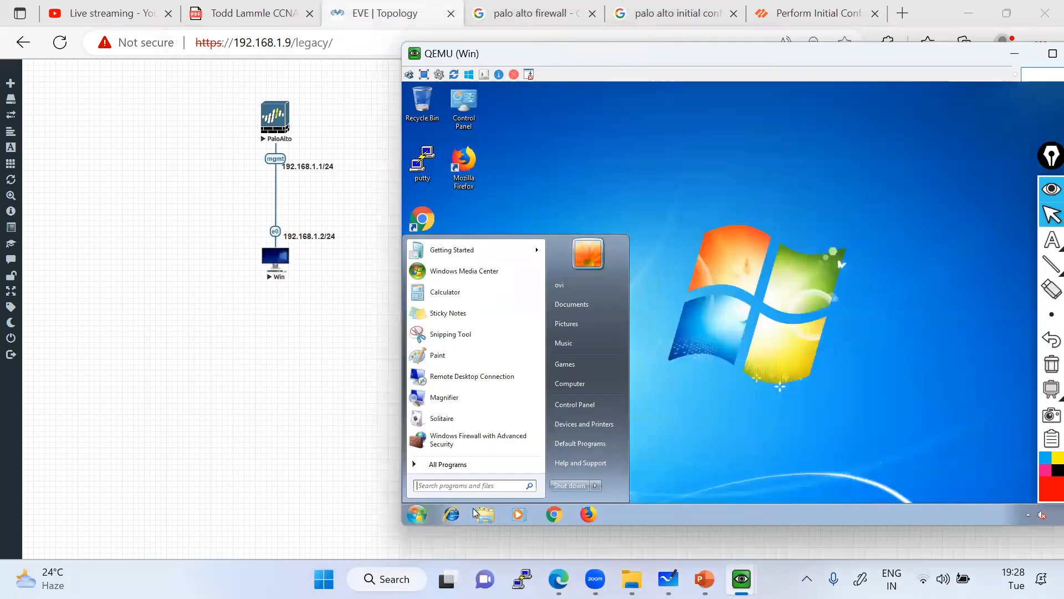
left_click(427, 488)
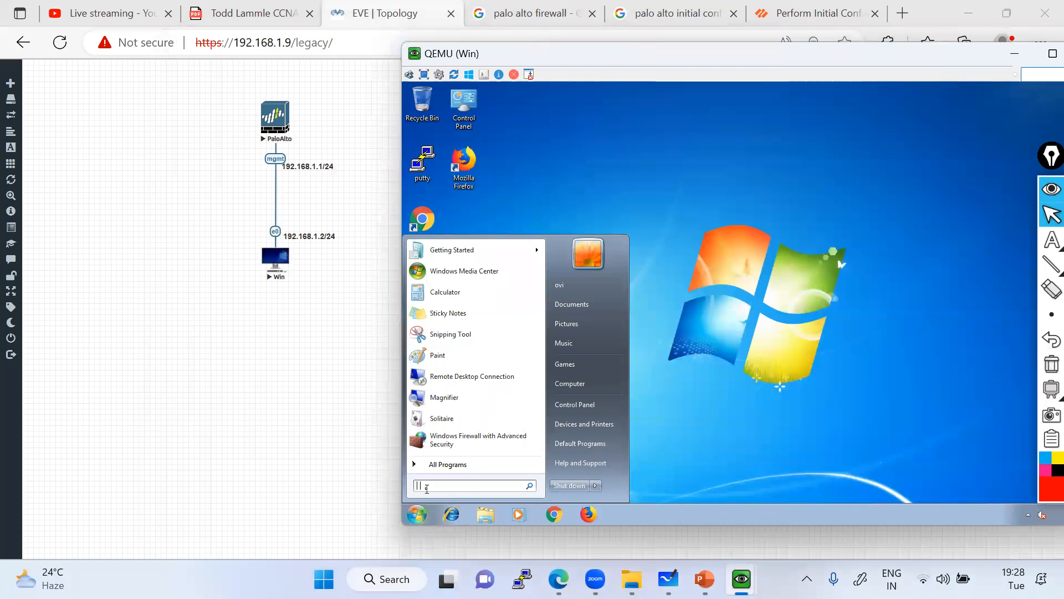
type("cmd")
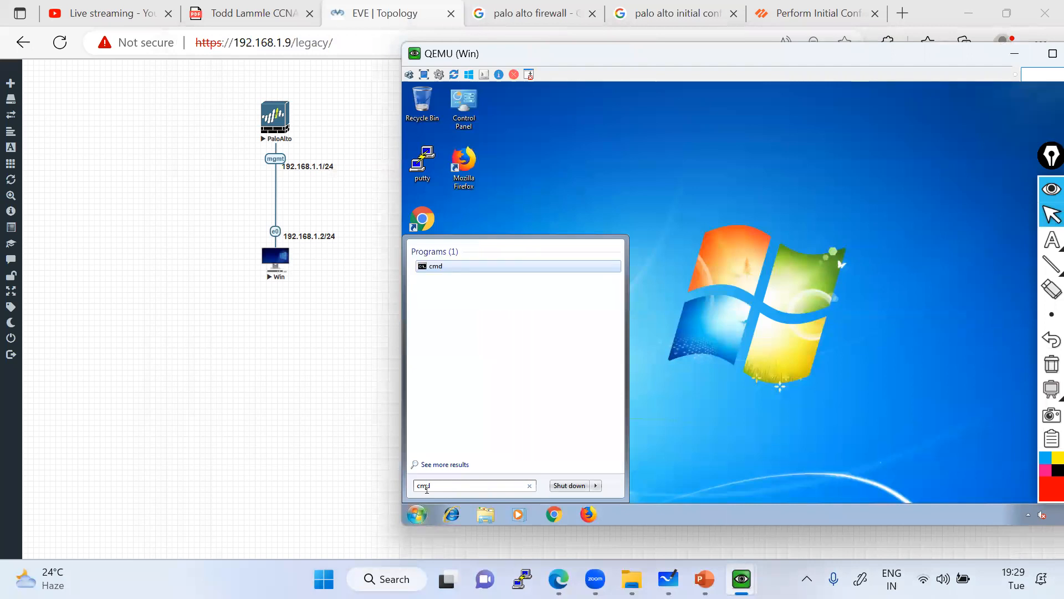
key("Return")
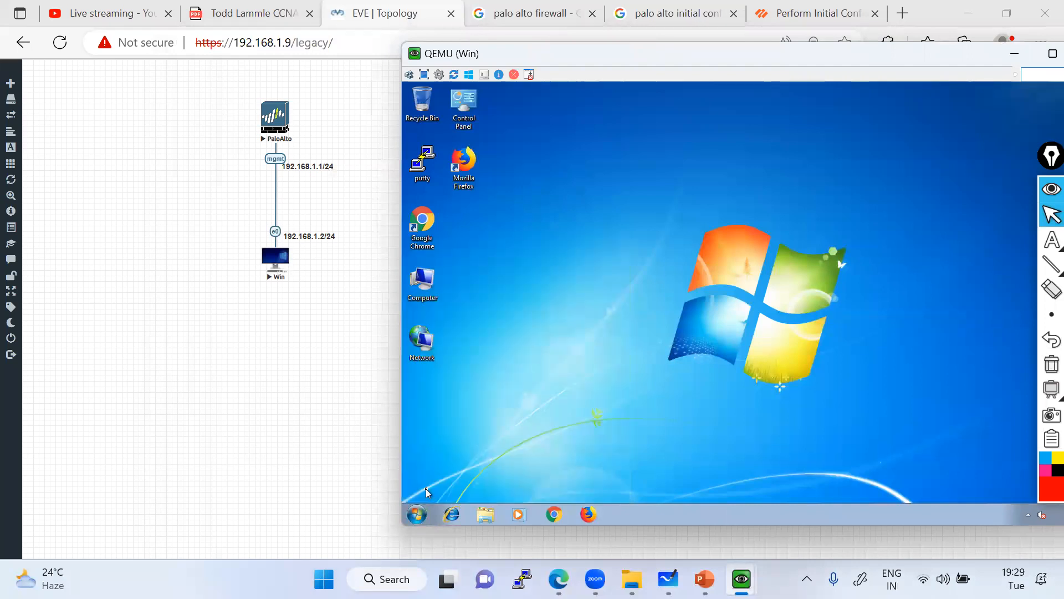
type("ipcofni")
key("BackSpace")
key("BackSpace")
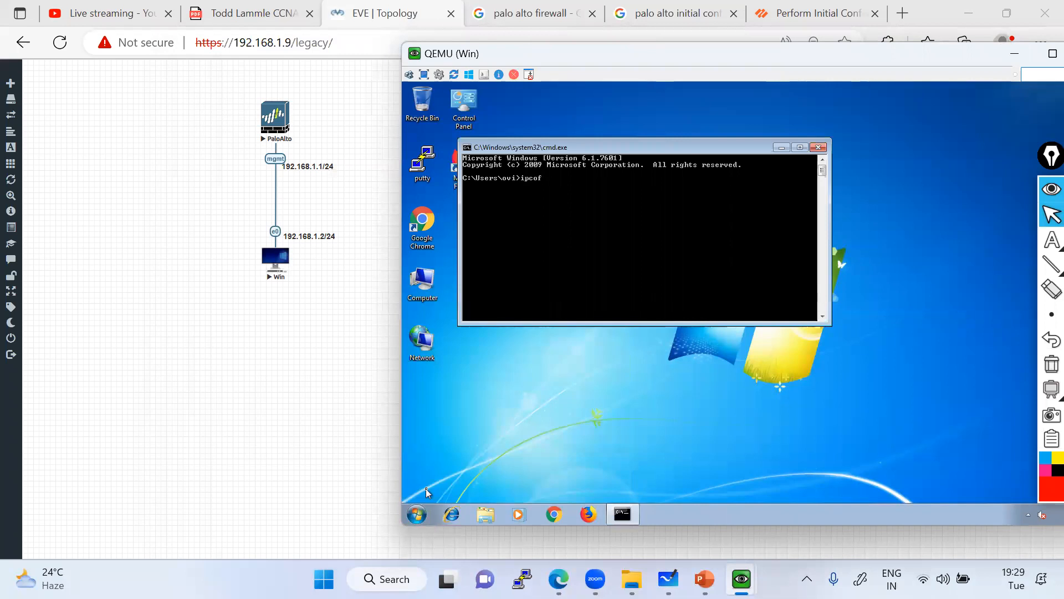
type("nfig")
key("Return")
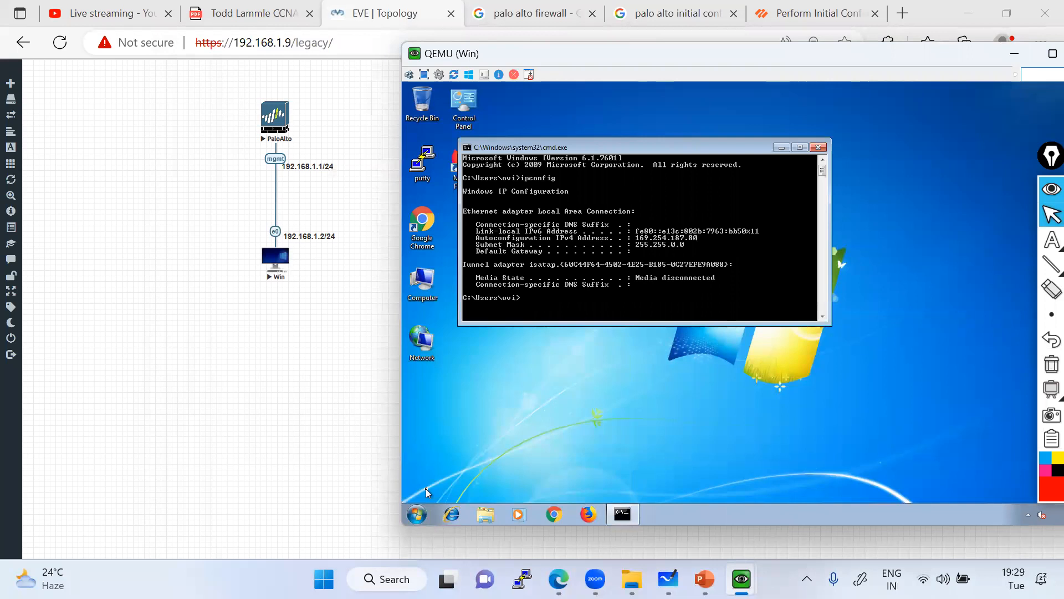
Outline the 169.254.187.80 address and 255.255.0.0 mask with a red rectangle, then close the command prompt.
left_click(1051, 264)
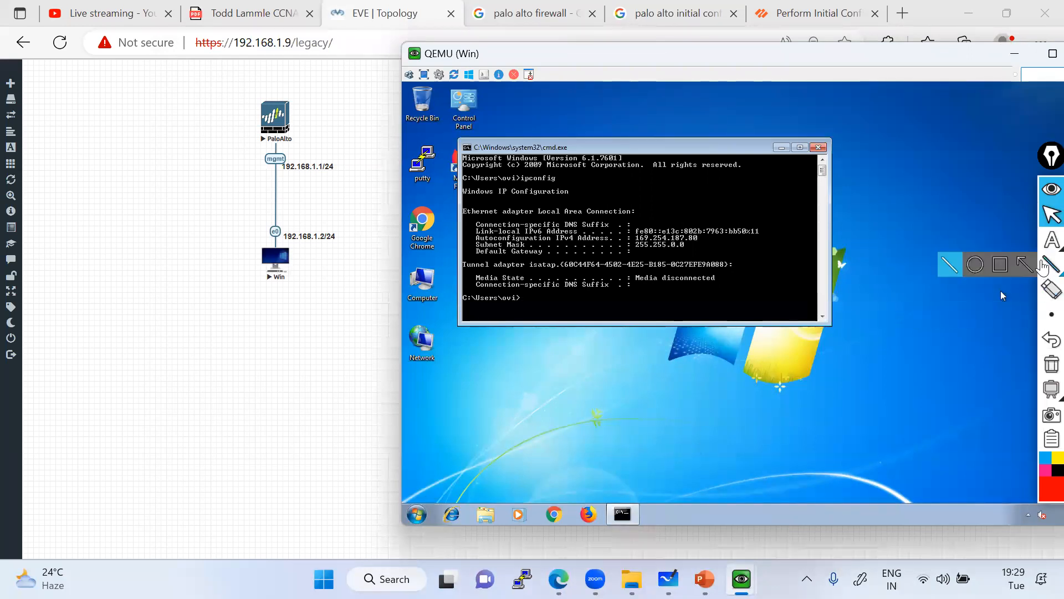
left_click(1001, 266)
left_click_drag(628, 229, 722, 254)
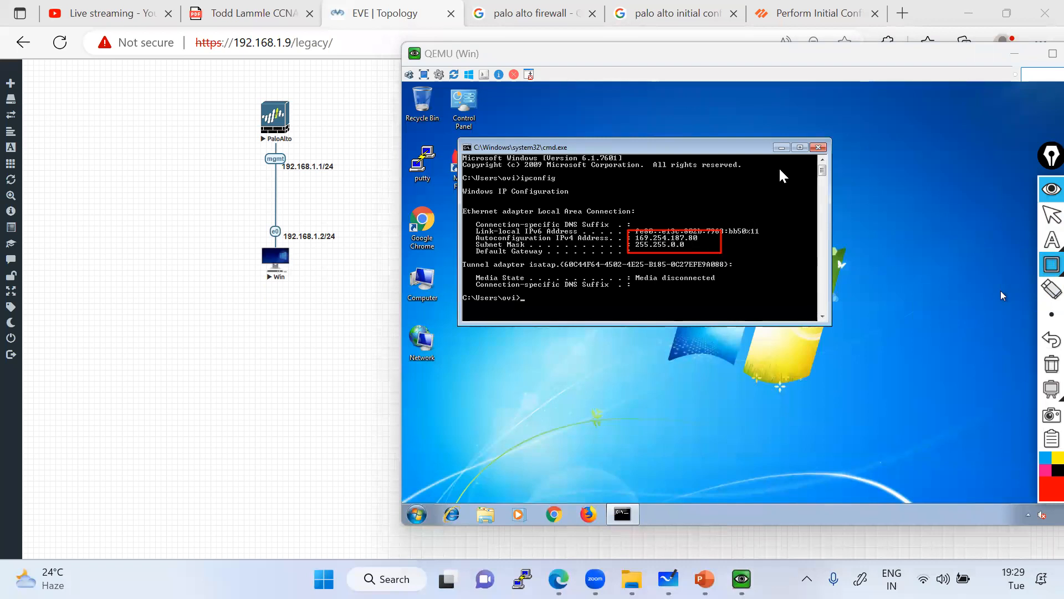
left_click(1045, 220)
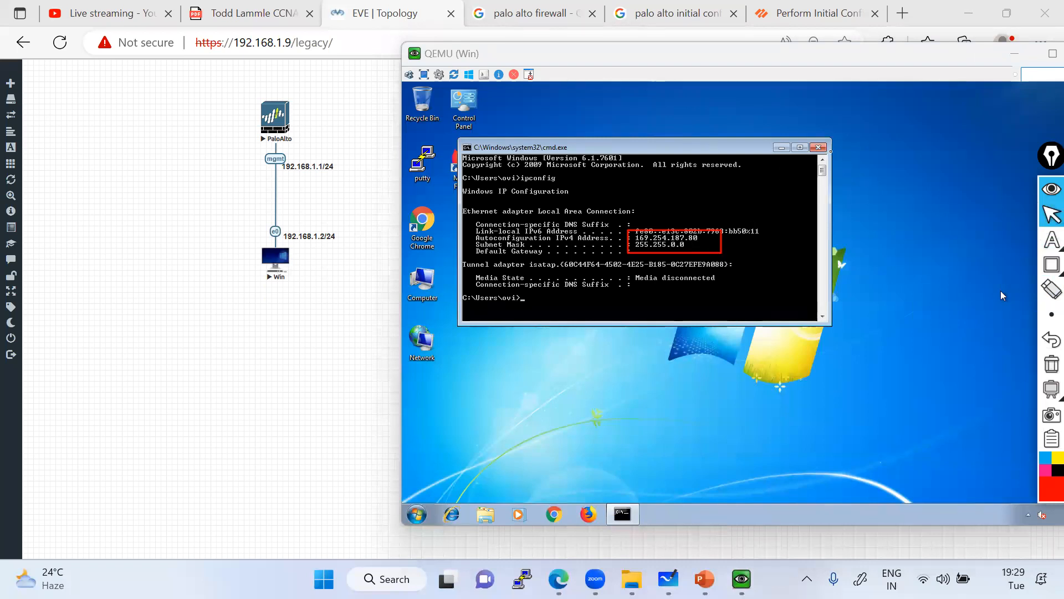
left_click(817, 147)
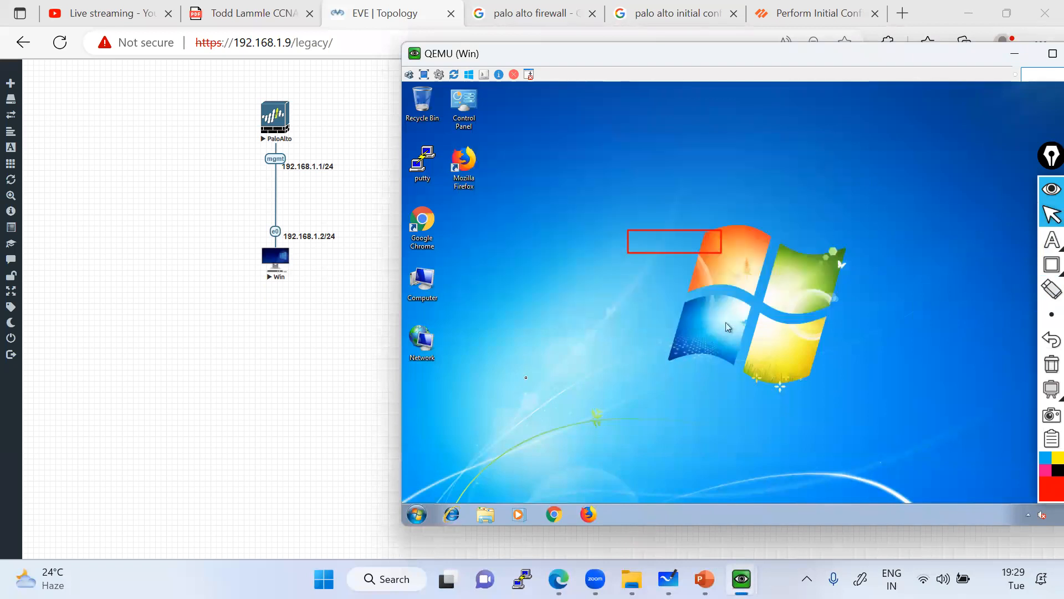
Open the Local Area Connection properties via the Network and Sharing Center, clearing the red rectangle.
right_click(423, 344)
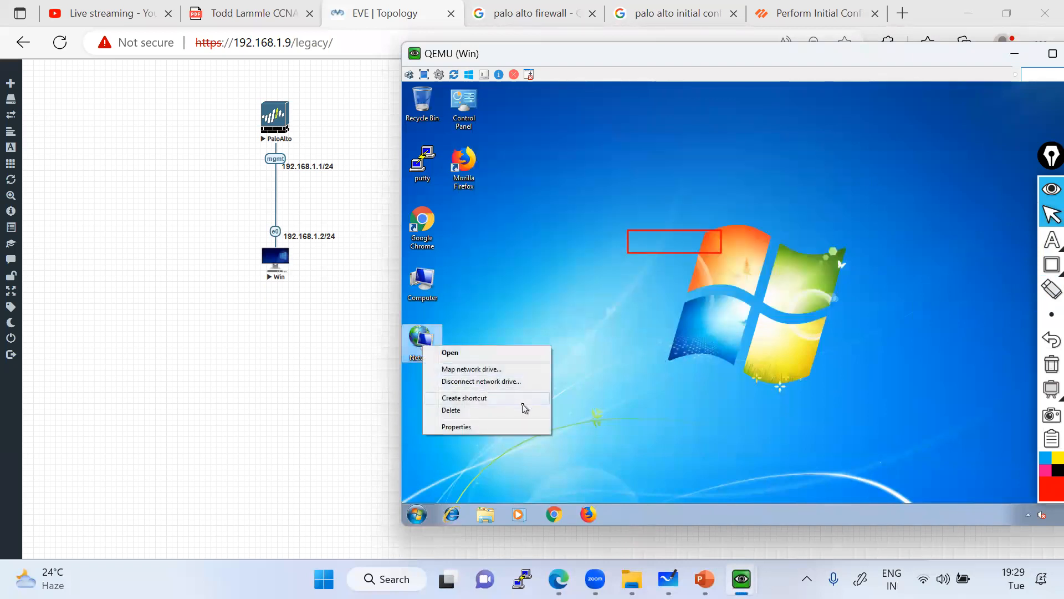
left_click(470, 427)
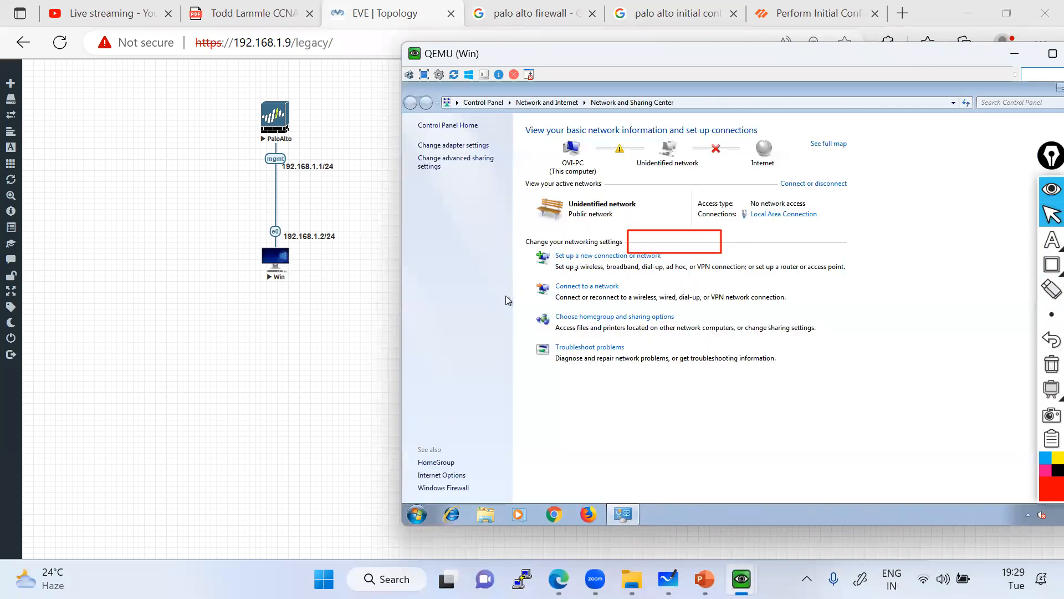
left_click(450, 149)
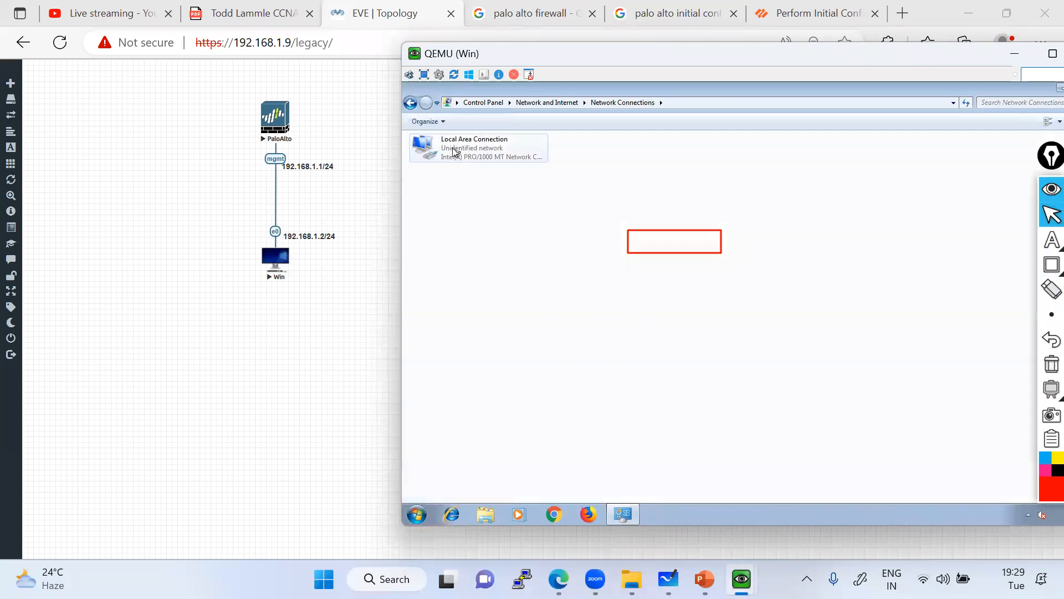
double_click(460, 153)
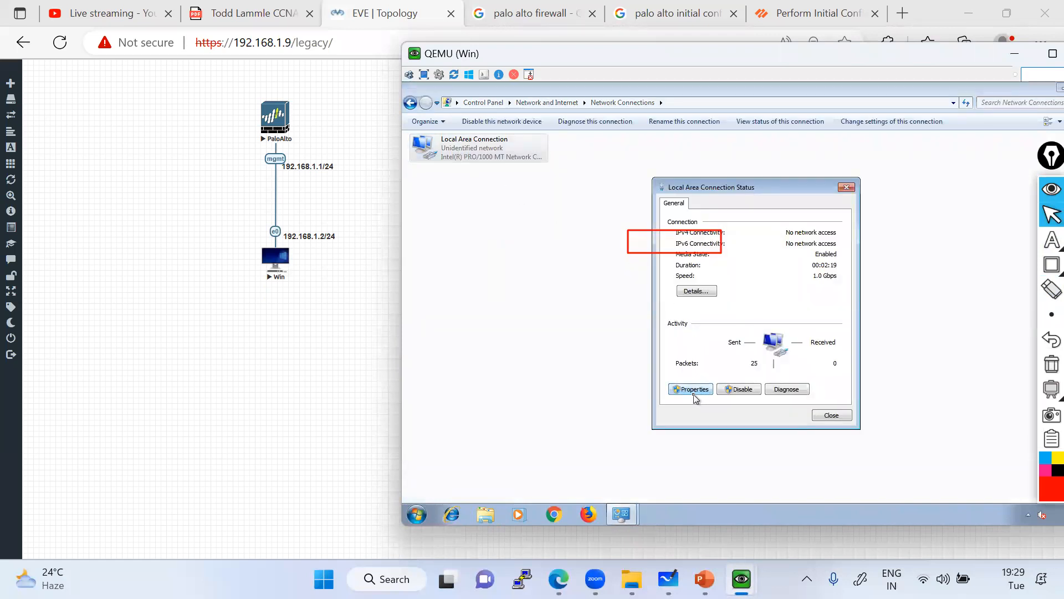
left_click(694, 390)
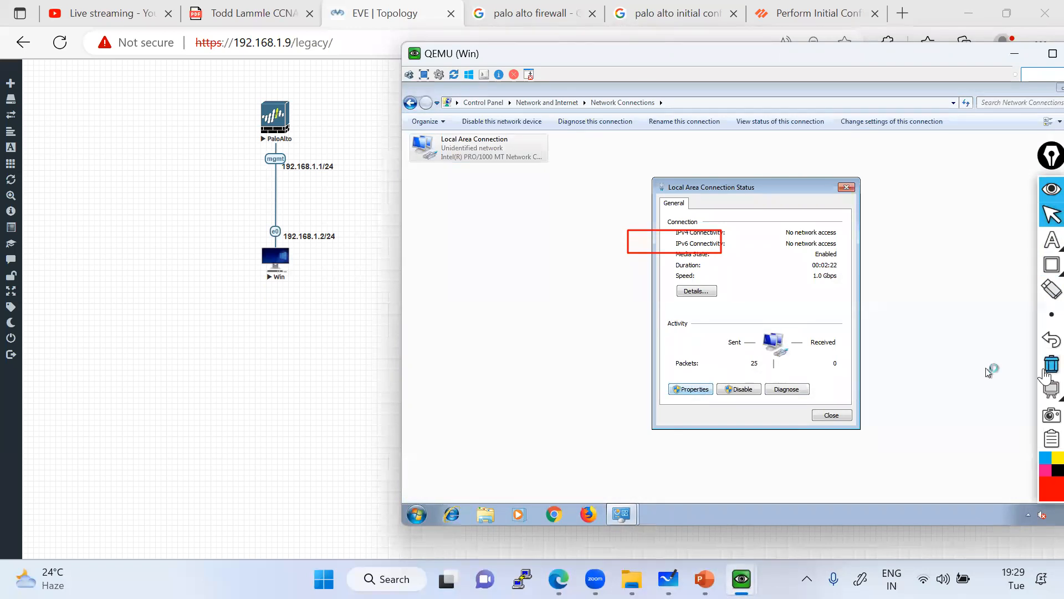
left_click(1045, 370)
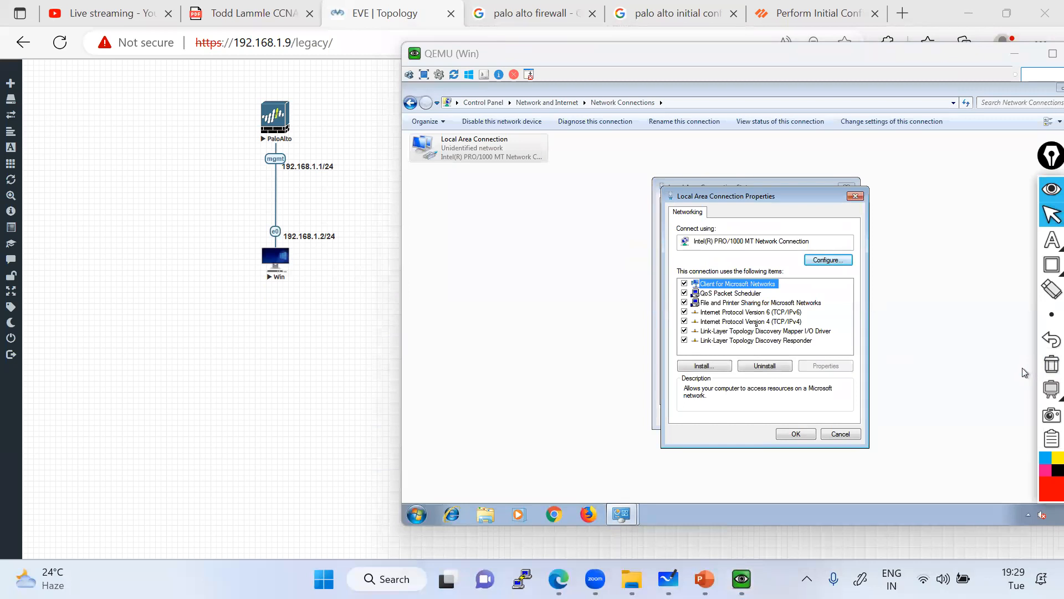
Set TCP/IPv4 to static 192.168.1.2 with mask 255.255.255.0 and close the connection dialogs.
left_click(756, 331)
left_click(756, 322)
double_click(756, 322)
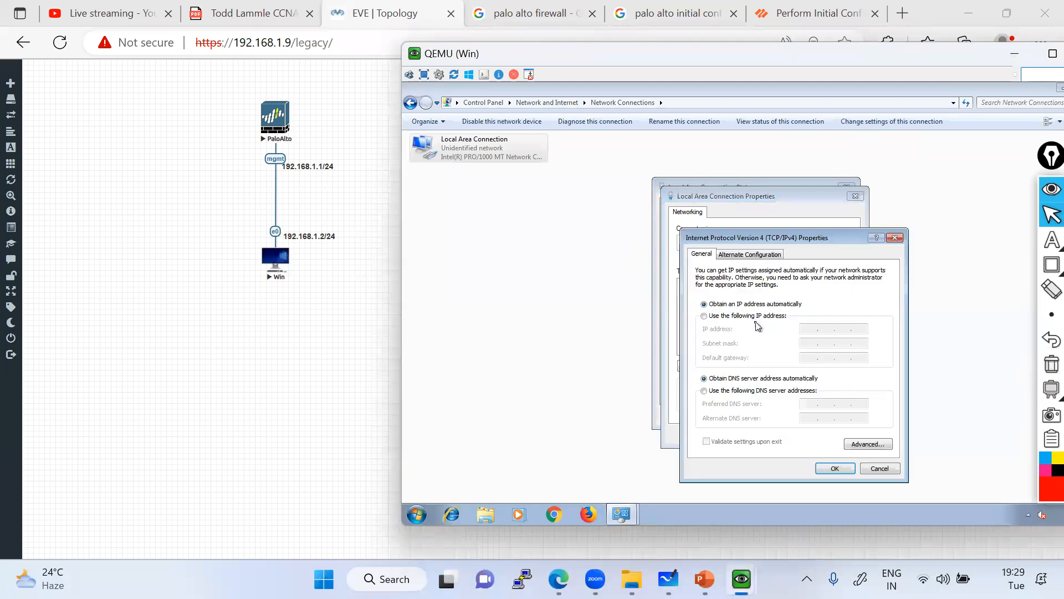
left_click(726, 317)
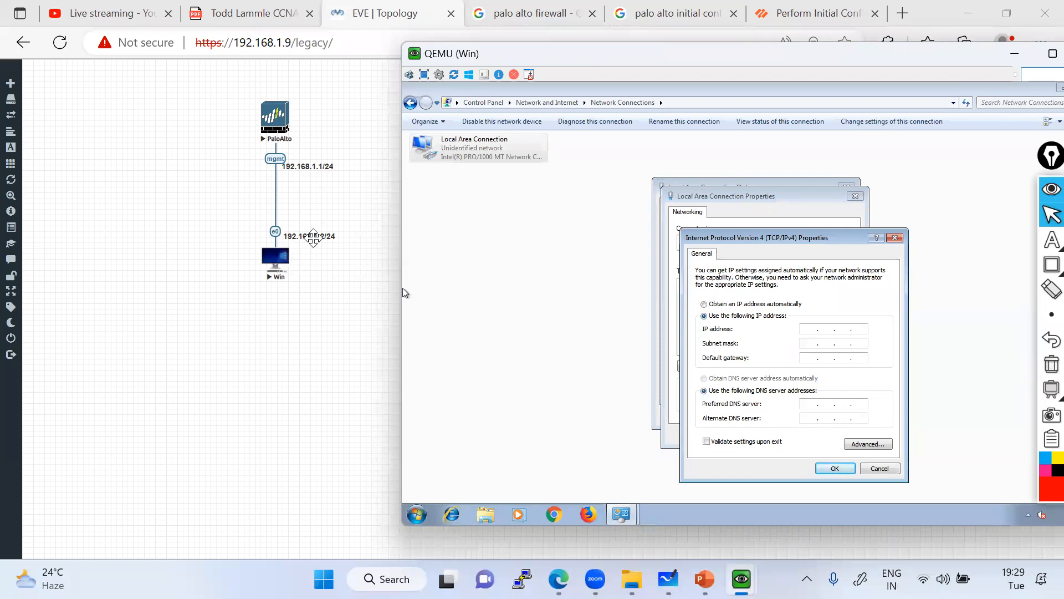
left_click(807, 327)
type("192 . 168 . 1 . 2")
left_click(810, 344)
left_click(821, 469)
left_click(798, 438)
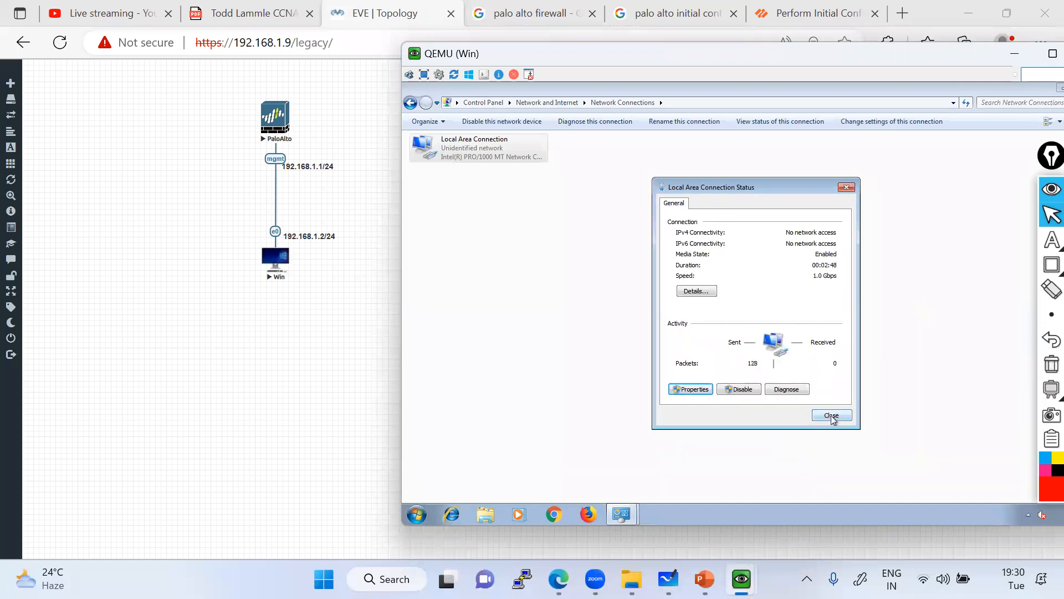
left_click(831, 416)
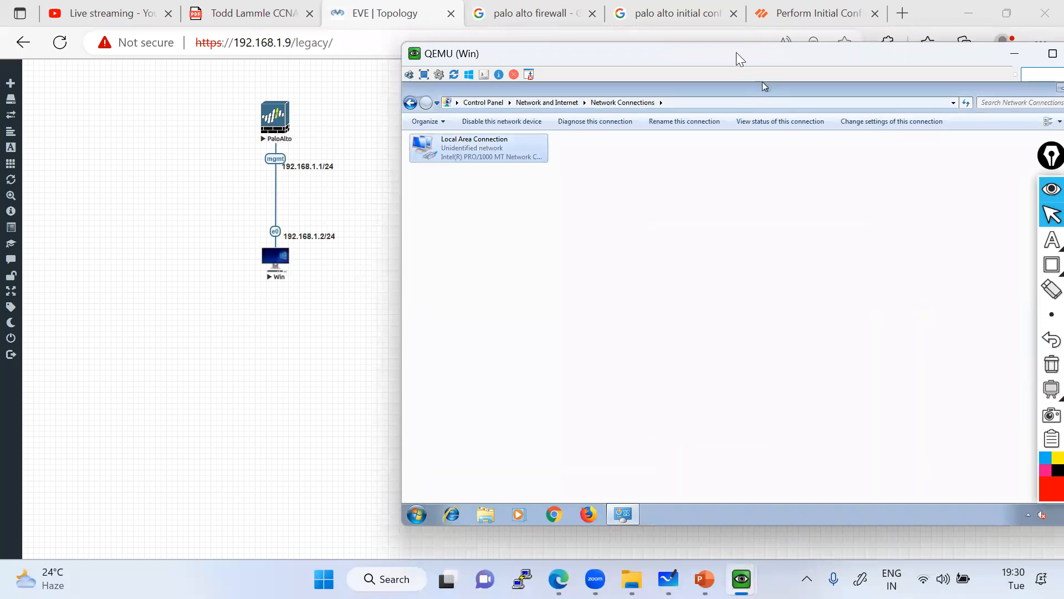
Move both topology nodes and their labels up-left, then close the guest's Network Connections window.
left_click_drag(733, 52, 696, 54)
left_click_drag(214, 84, 372, 287)
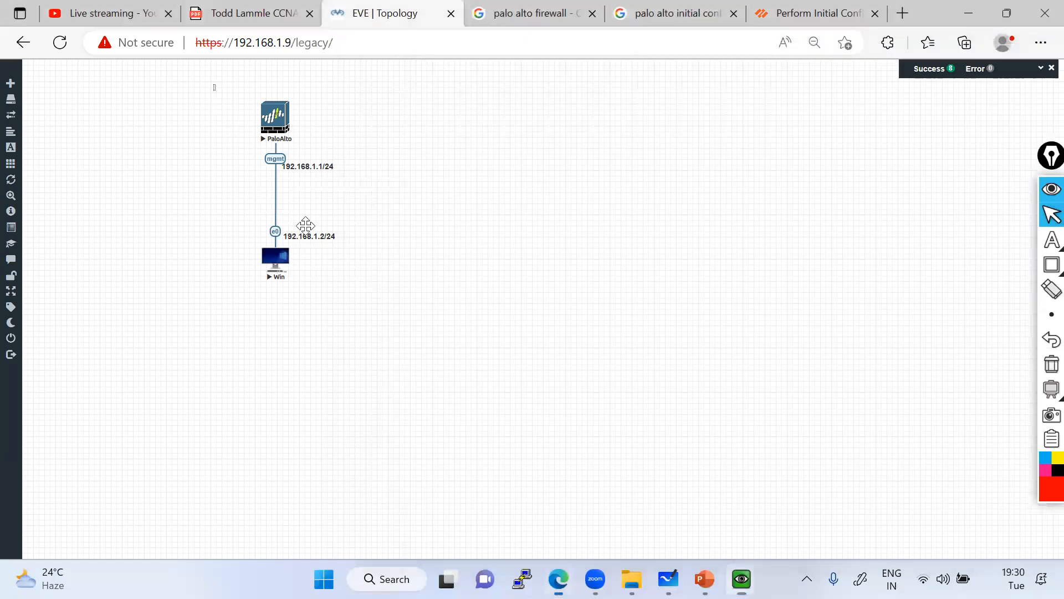
left_click_drag(264, 129, 118, 108)
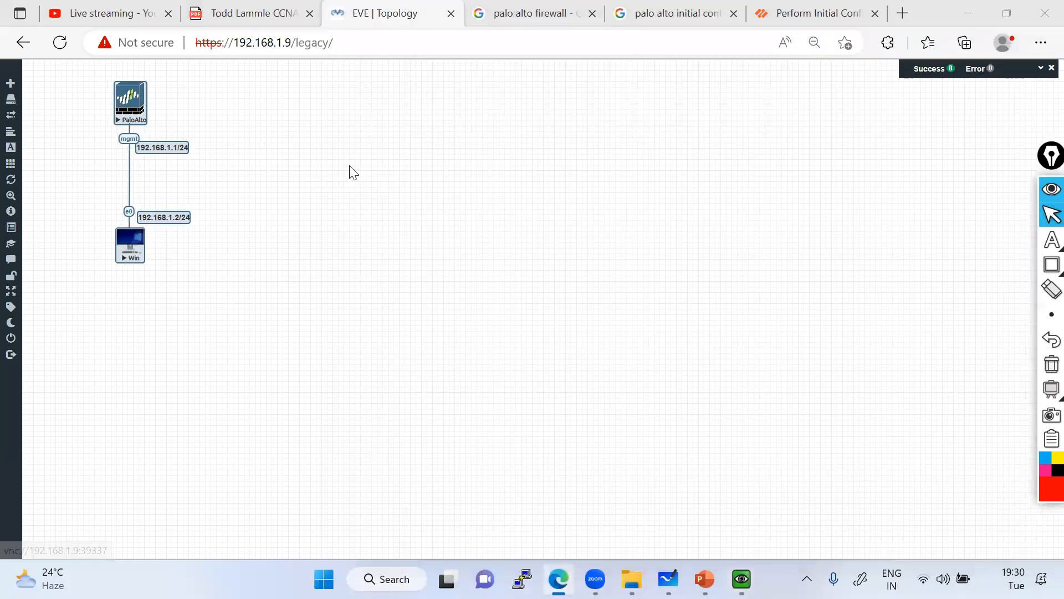
key("alt+Tab")
left_click_drag(621, 55, 550, 56)
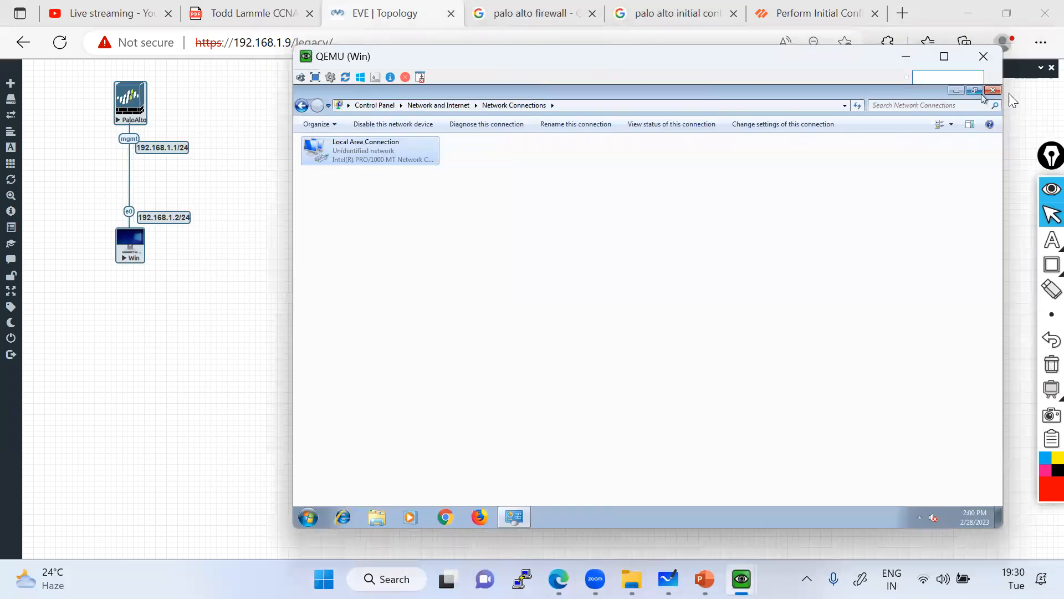
left_click(992, 91)
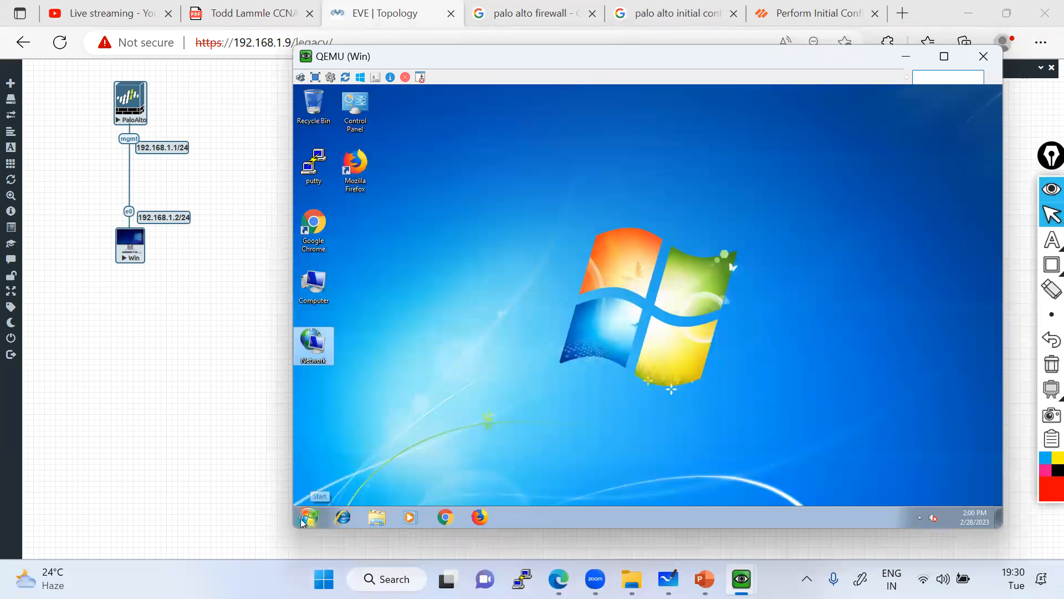
Open a command prompt and run ipconfig to confirm the 192.168.1.2 address.
left_click(303, 518)
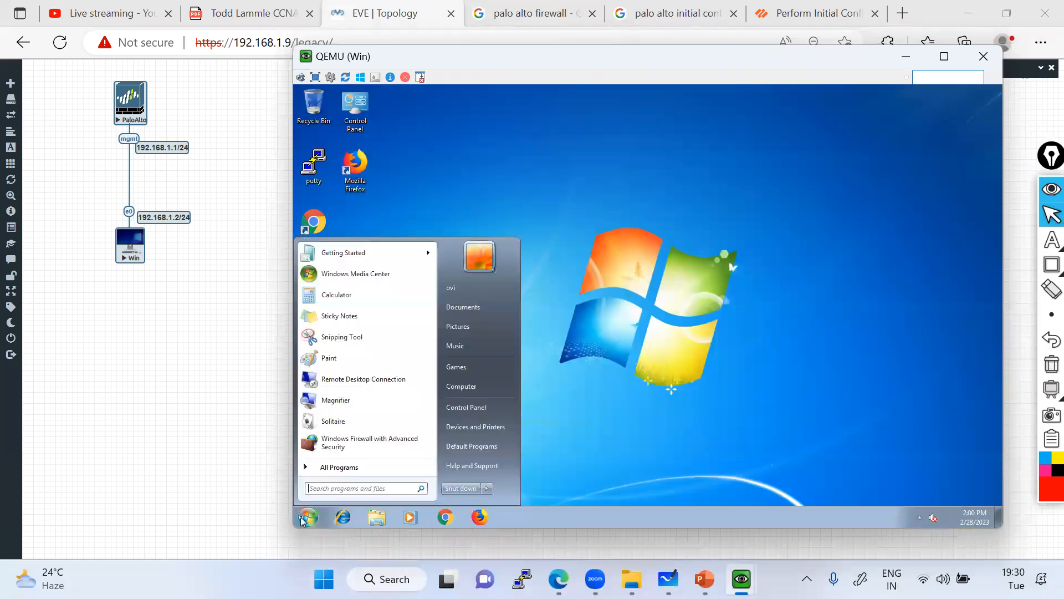
type("cmd")
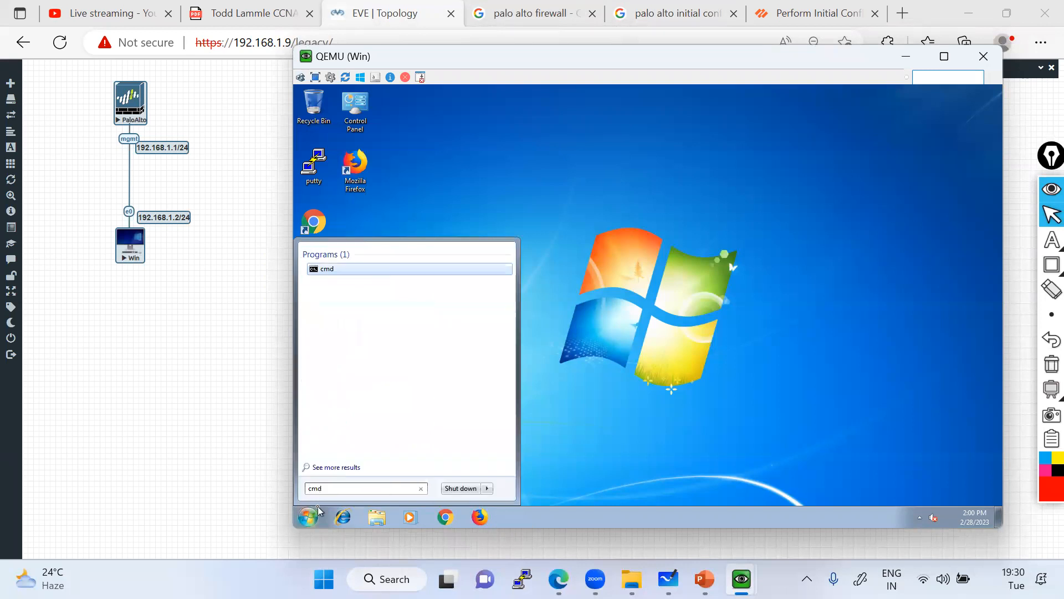
key("Return")
type("ipcofnig")
key("BackSpace")
key("BackSpace")
key("BackSpace")
key("BackSpace")
type("nfig")
key("Return")
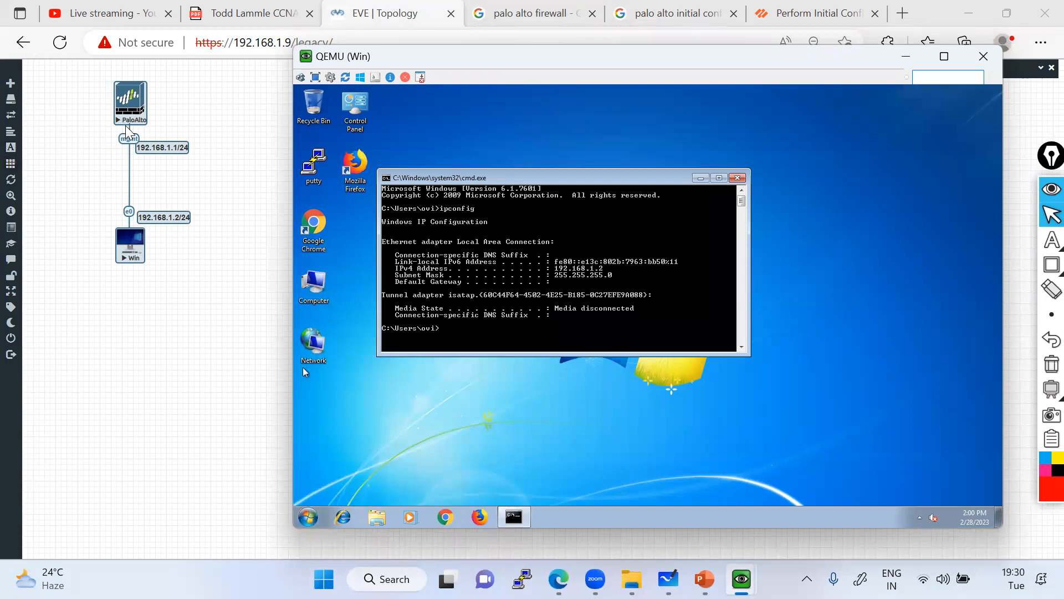
Nudge the 192.168.1.1/24 label beside mgmt, then ping 192.168.1.1 from the Win PC.
left_click(158, 170)
left_click_drag(154, 145, 165, 136)
key("alt+Tab")
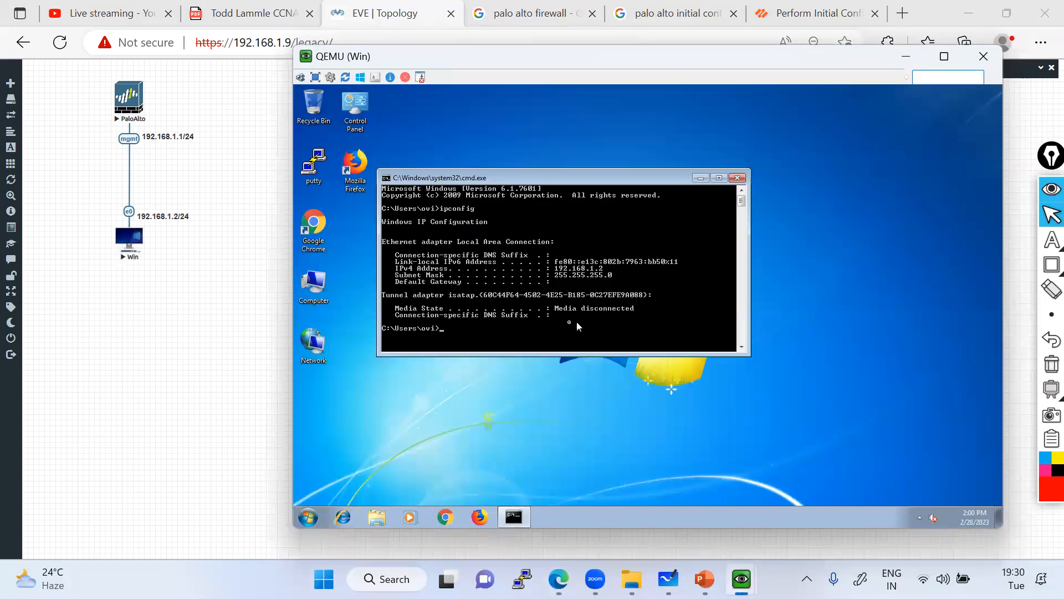
type("192.168.1.1")
key("Return")
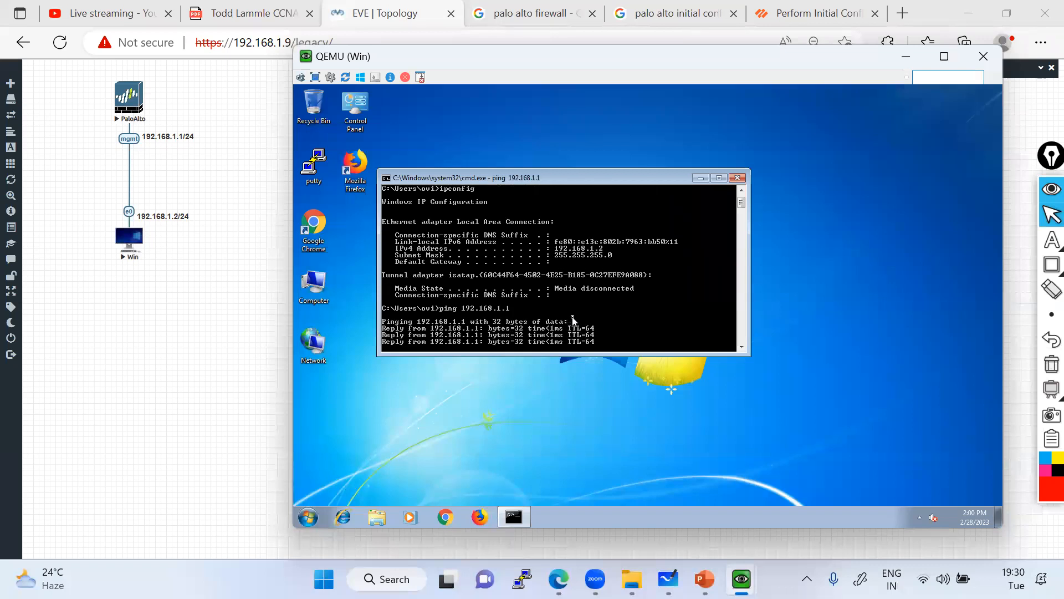
Review the ping statistics for 192.168.1.1 and run tracert 192.168.1.1.
key("Return")
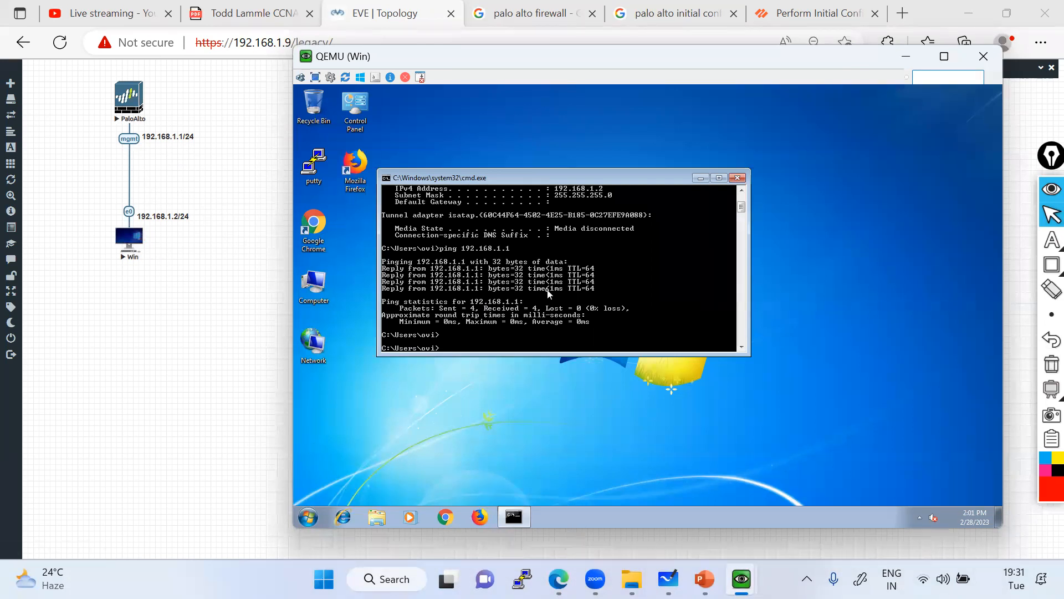
scroll(548, 293, "up", 1)
scroll(549, 293, "down", 5)
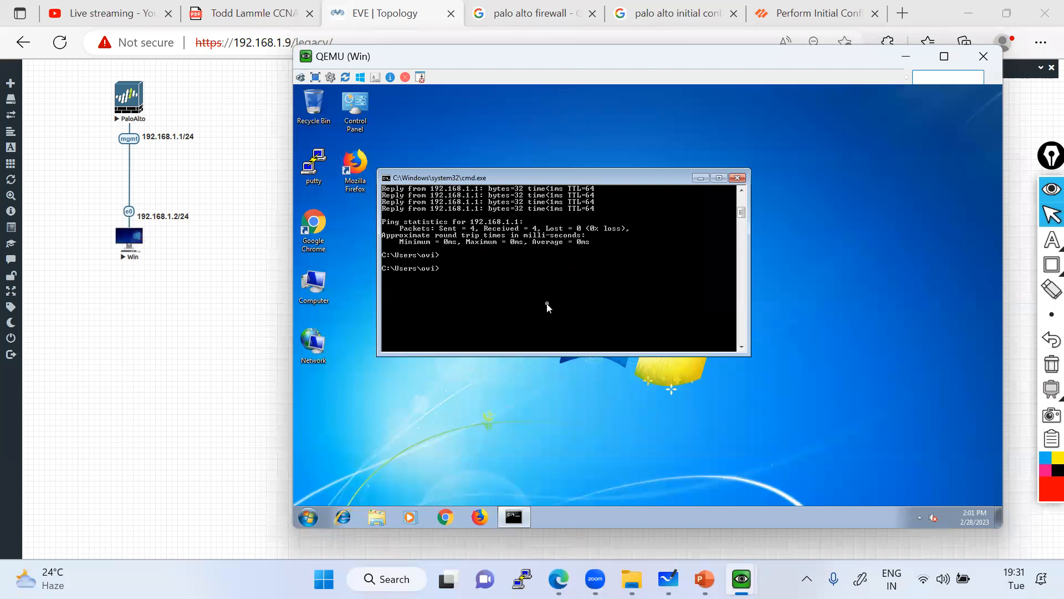
type("tracert 192.168.1.1")
key("Return")
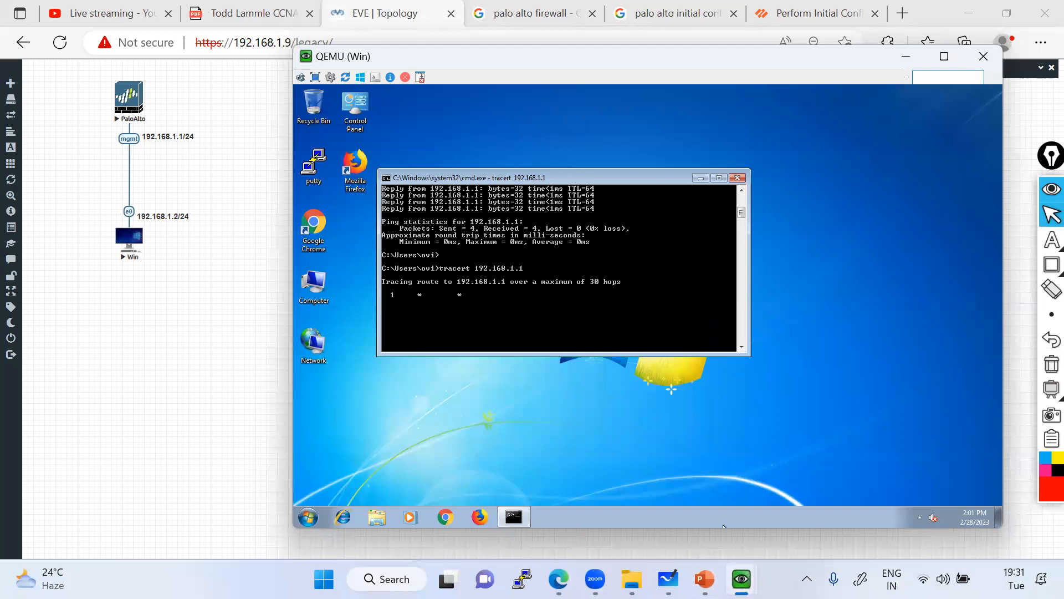
key("alt+Tab")
key("alt+Tab")
key("alt+Tab")
key("alt+Tab")
key("alt+Tab")
key("alt+Tab")
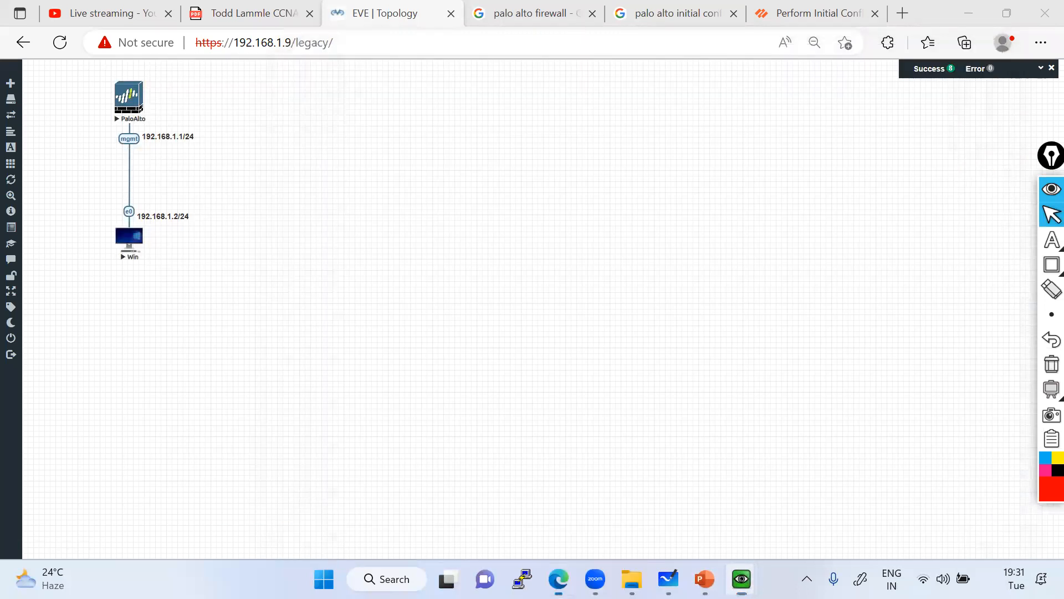
Attempt the admin login at the PaloAlto console, moving its window right.
key("alt+Tab")
key("alt+Tab")
key("alt+Tab")
key("alt+Tab")
key("alt+Tab")
key("alt+Tab")
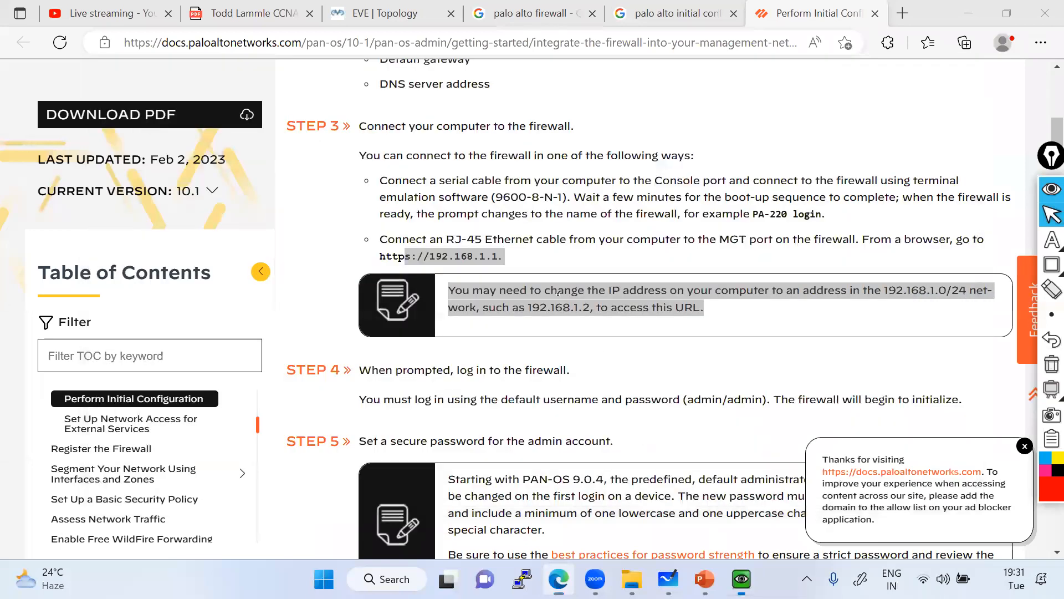
type("admin")
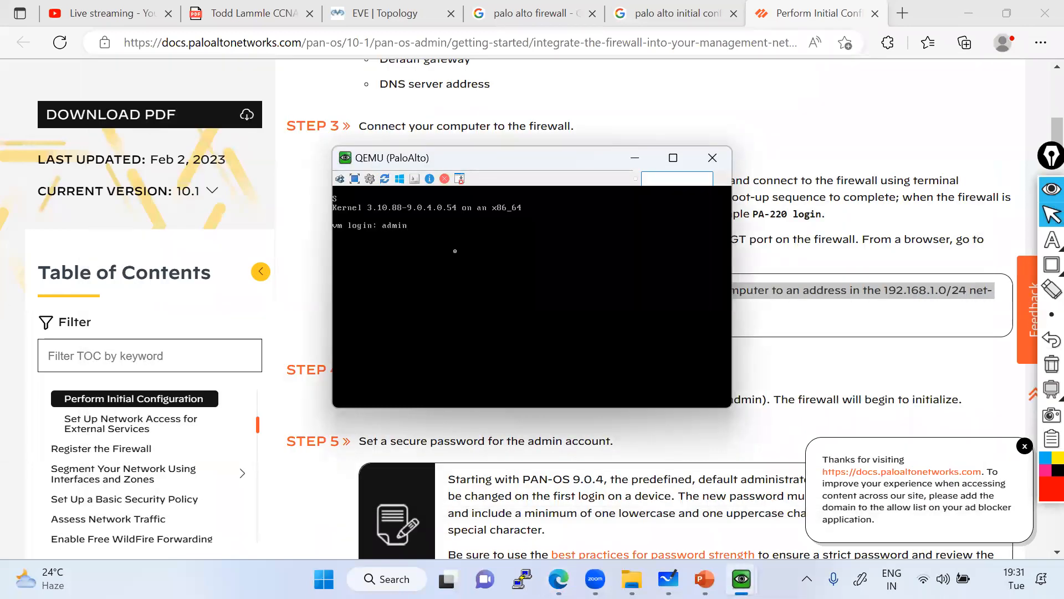
key("Return")
key("Return")
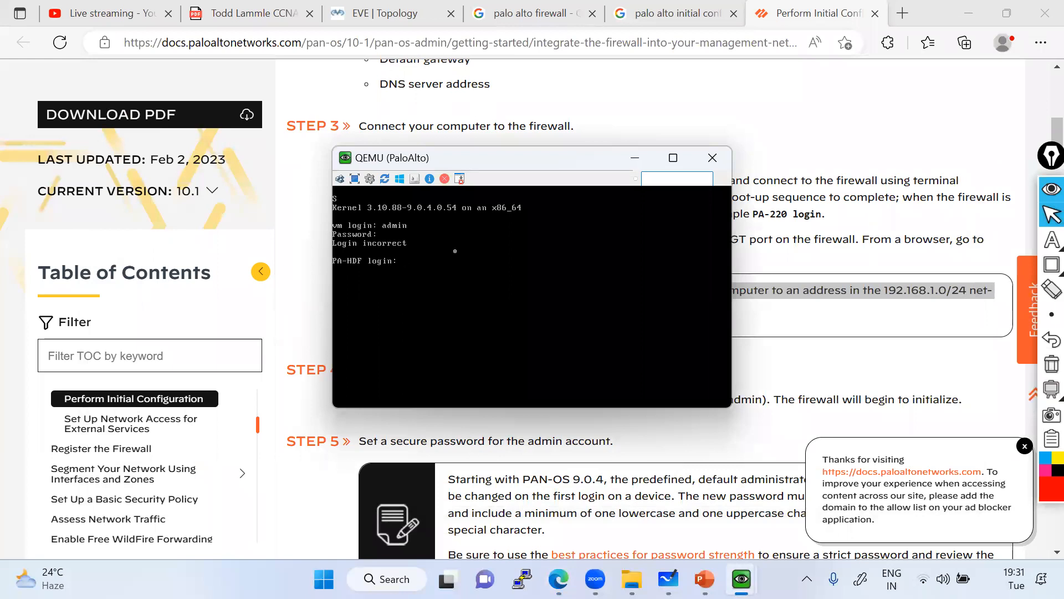
left_click(383, 13)
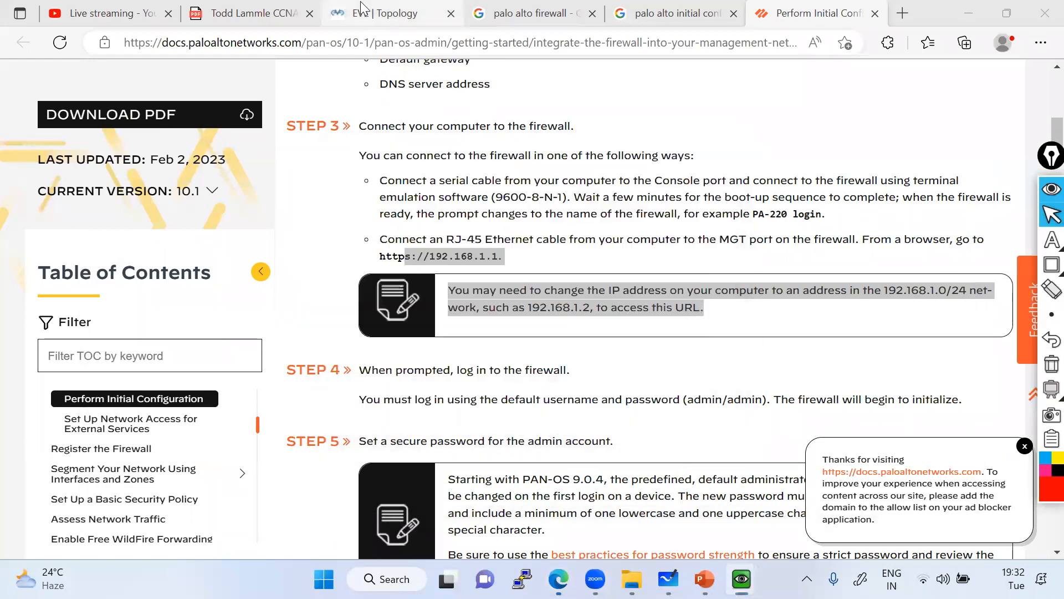
key("alt+Tab")
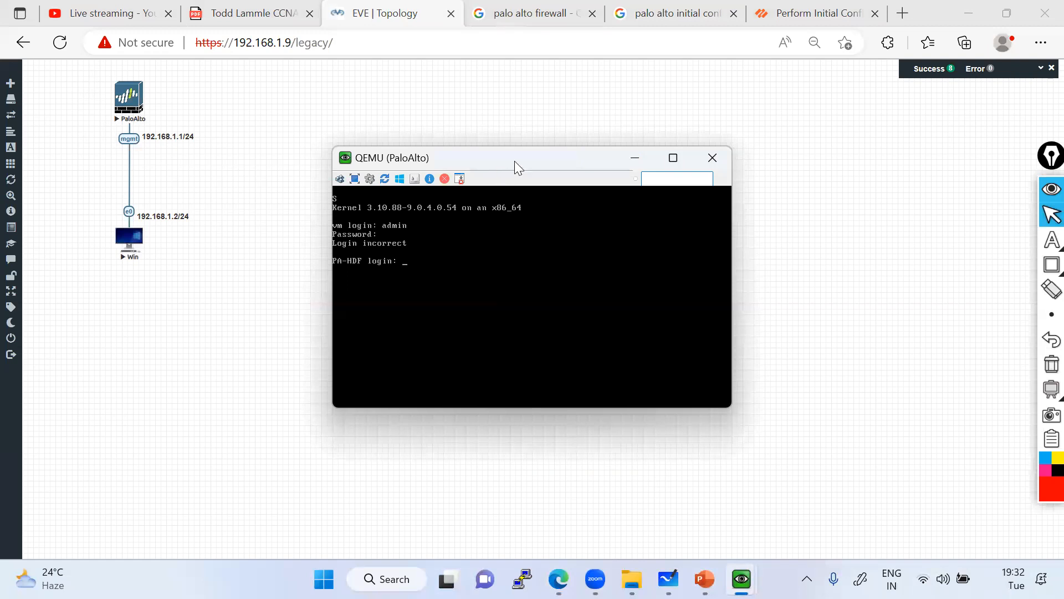
left_click_drag(515, 161, 585, 161)
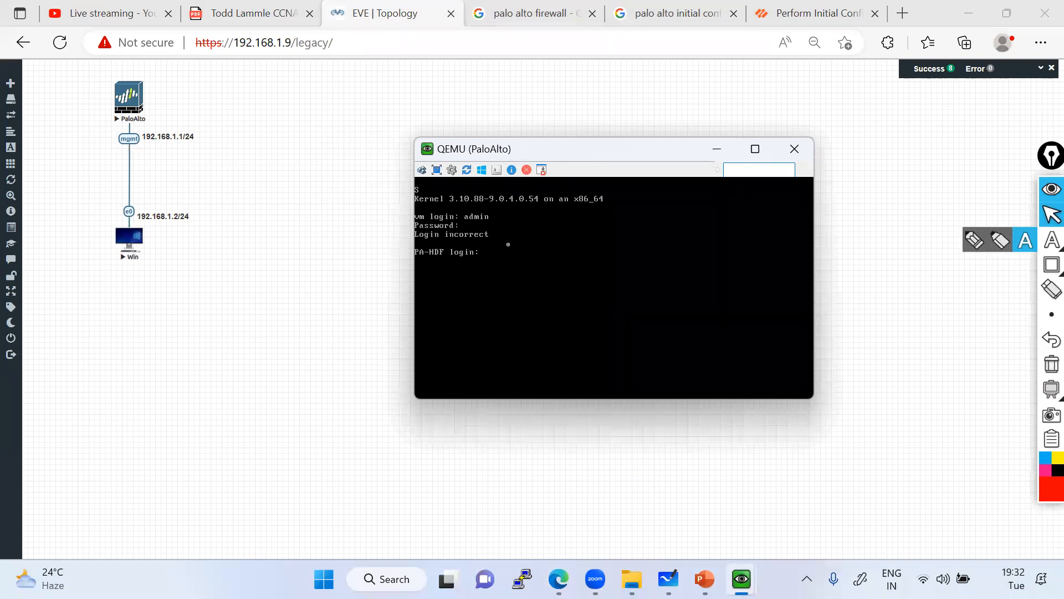
type("admin")
key("Return")
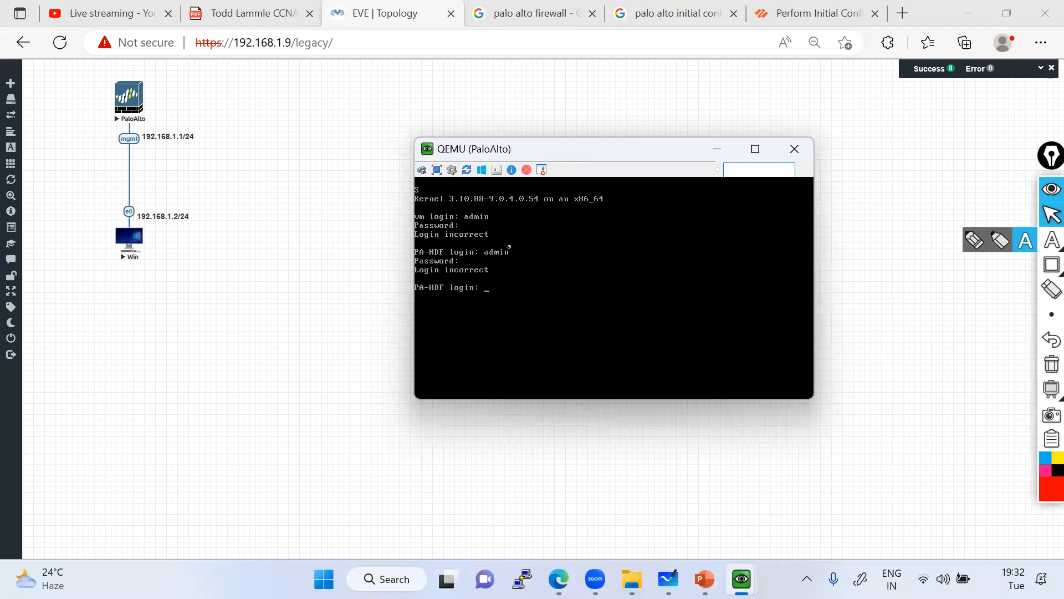
Retry the admin login twice more, both rejected as Login incorrect, then return to EVE.
type("admin")
key("Return")
type("admin")
key("Return")
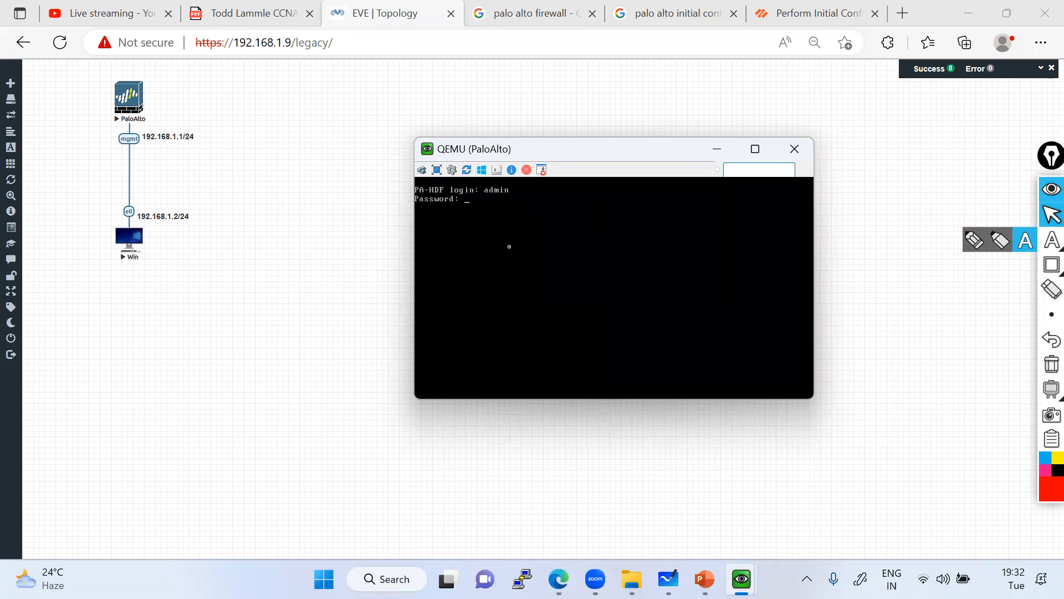
type("admin")
key("Return")
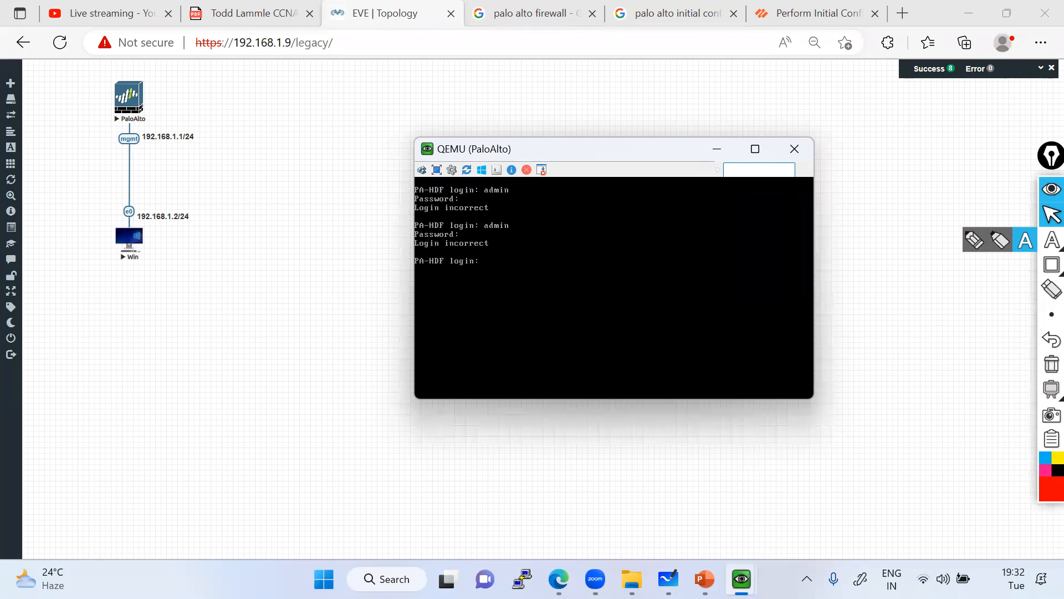
key("alt+Tab")
left_click(604, 248)
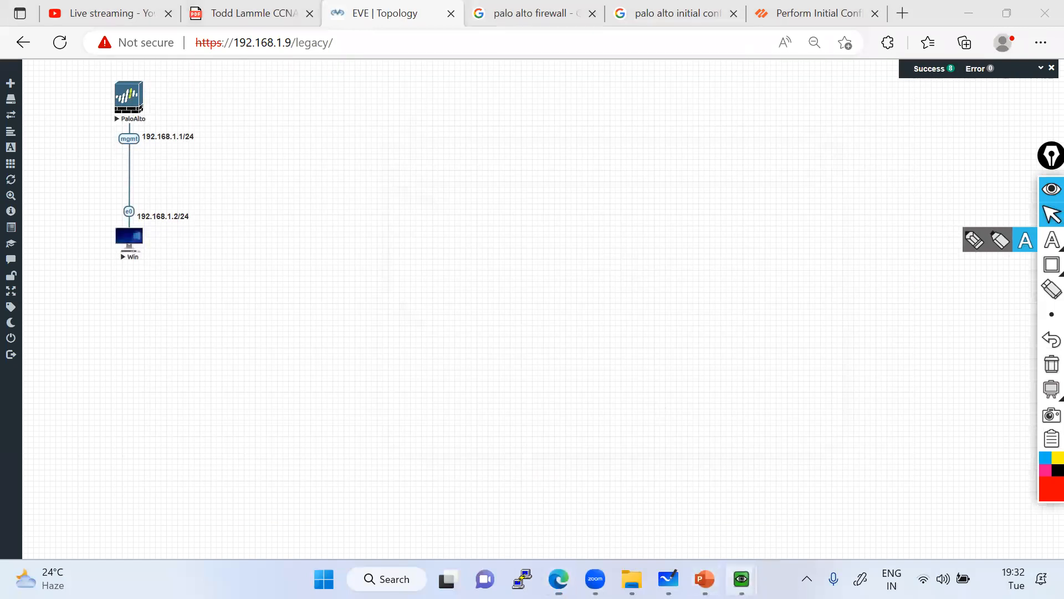
left_click(742, 578)
Stop the running traceroute on the Win PC and rerun tracert 192.168.1.1.
left_click(803, 486)
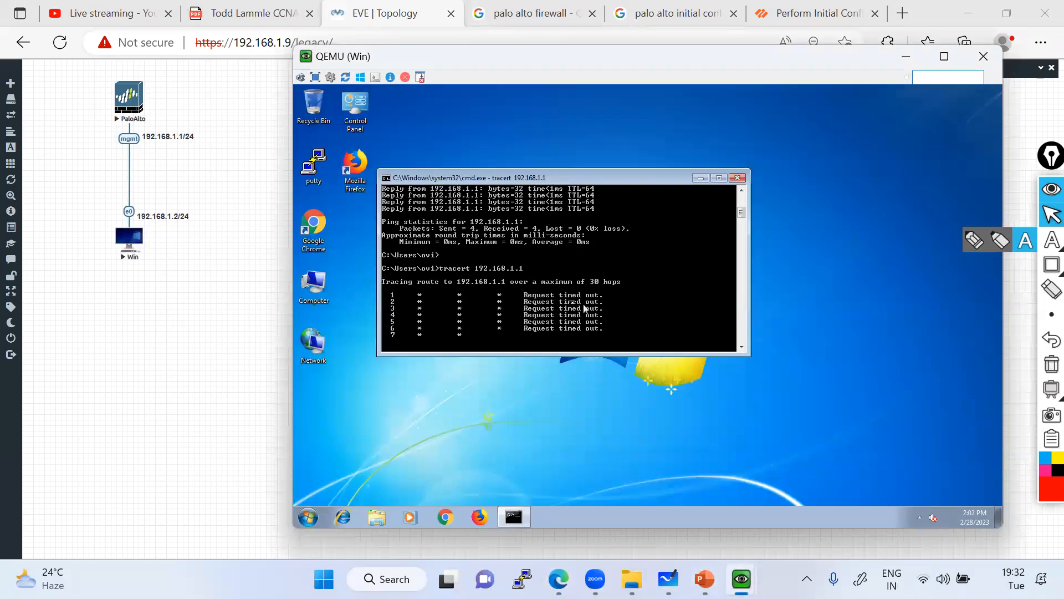
key("ctrl+c")
key("Up")
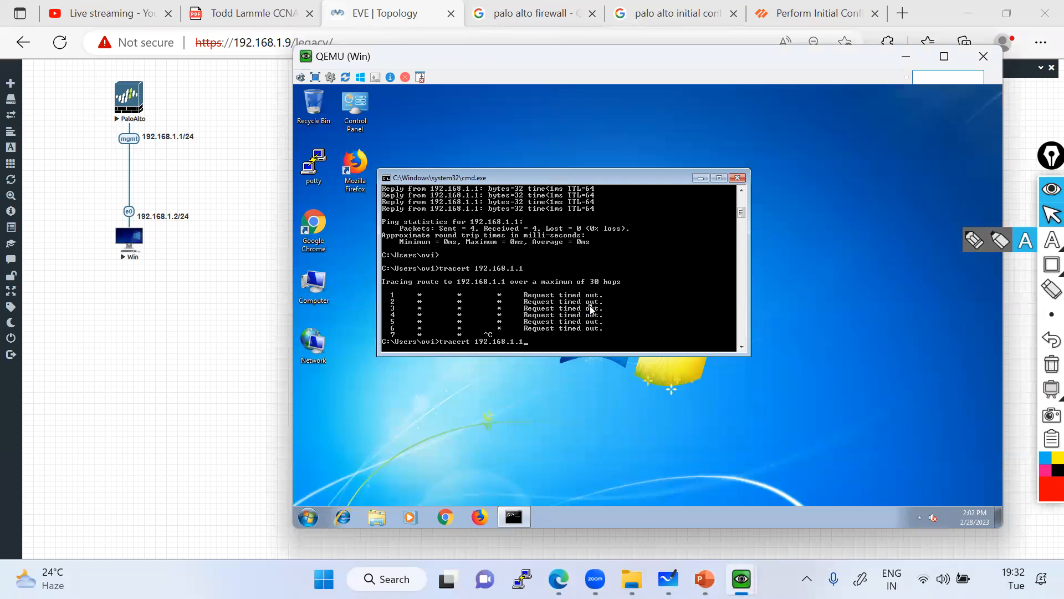
key("Return")
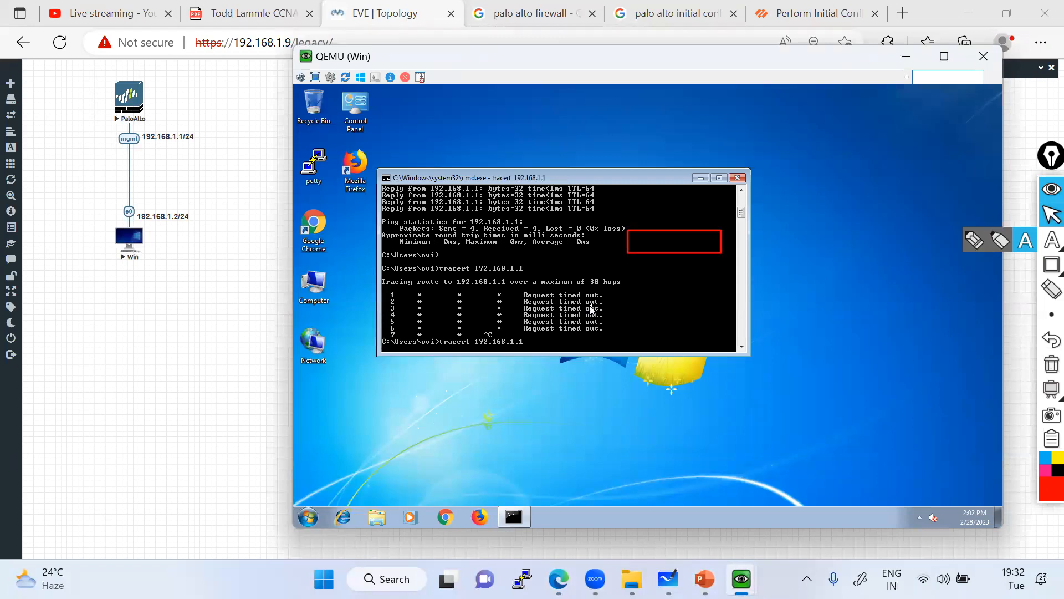
Clear the red annotation and rerun ping 192.168.1.1, which gets 100% loss.
left_click(1051, 364)
left_click(1051, 215)
left_click(525, 313)
key("Up")
key("Up")
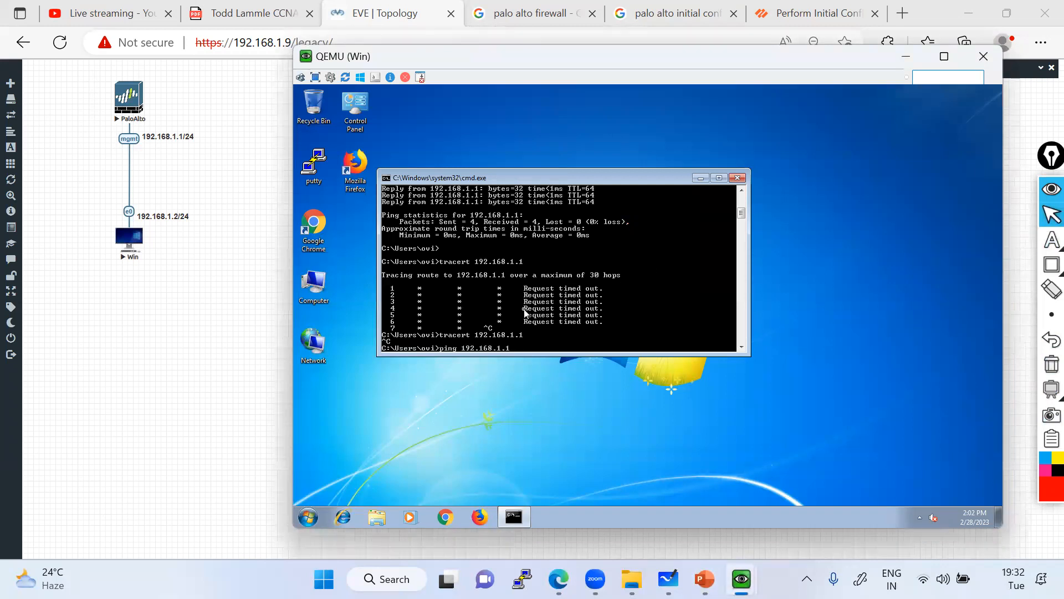
key("Return")
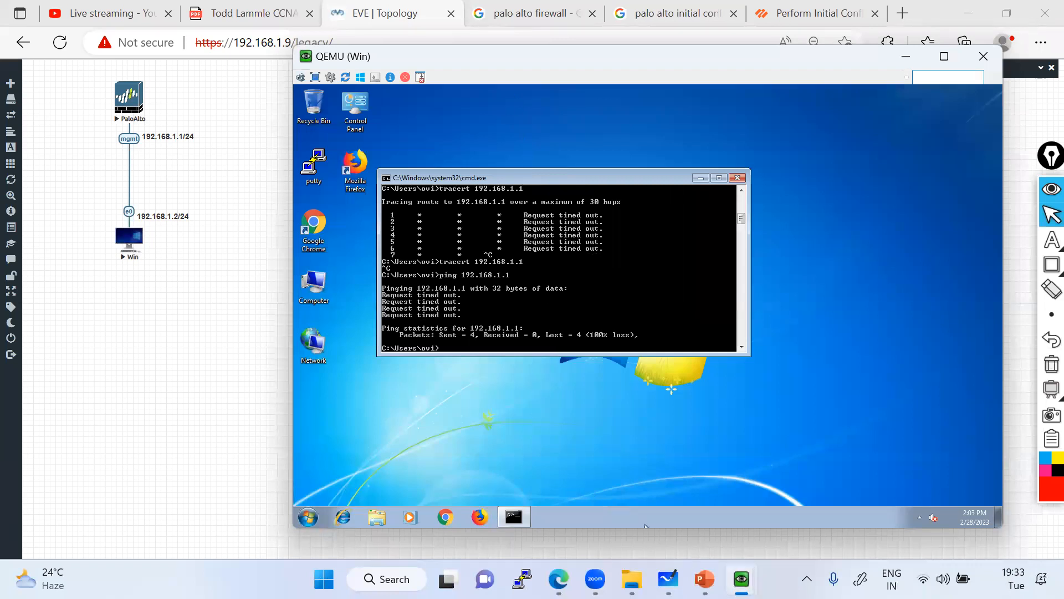
Bring up the PaloAlto console and try the admin login twice.
mouse_move(742, 578)
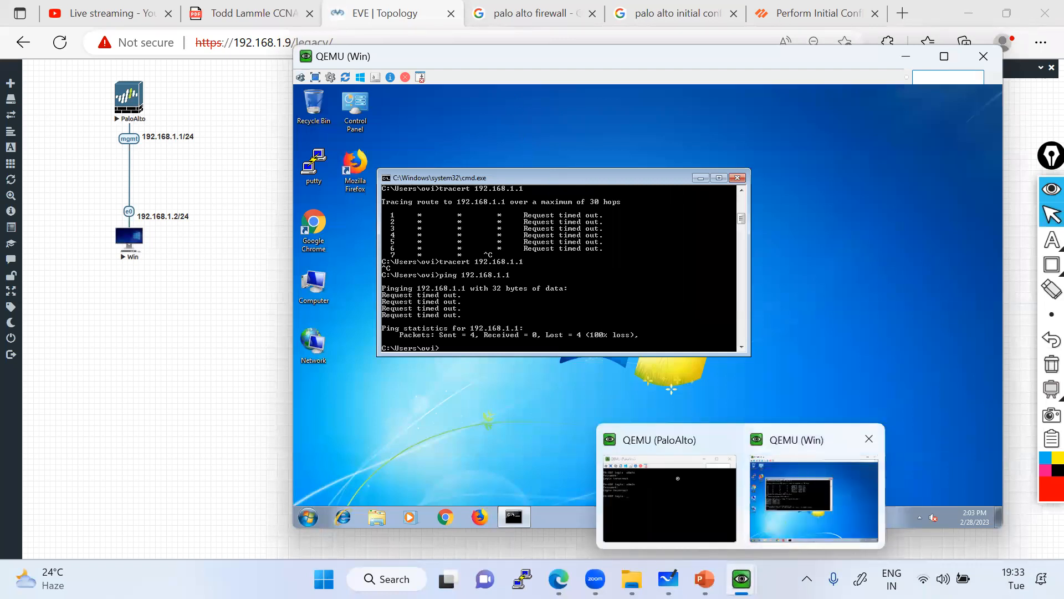
left_click(677, 478)
type("admin")
key("Return")
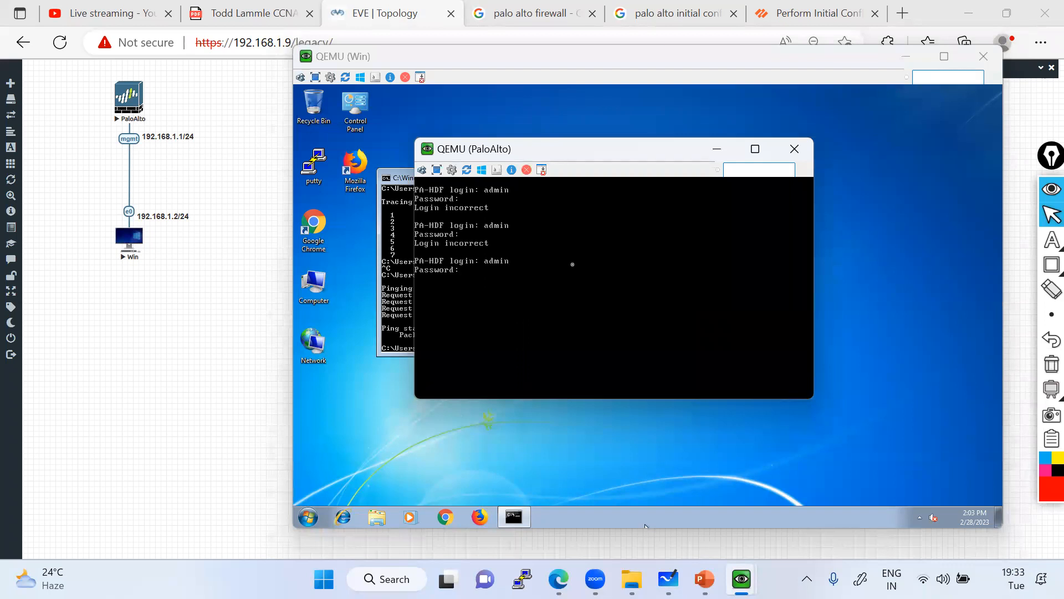
key("Return")
type("admin")
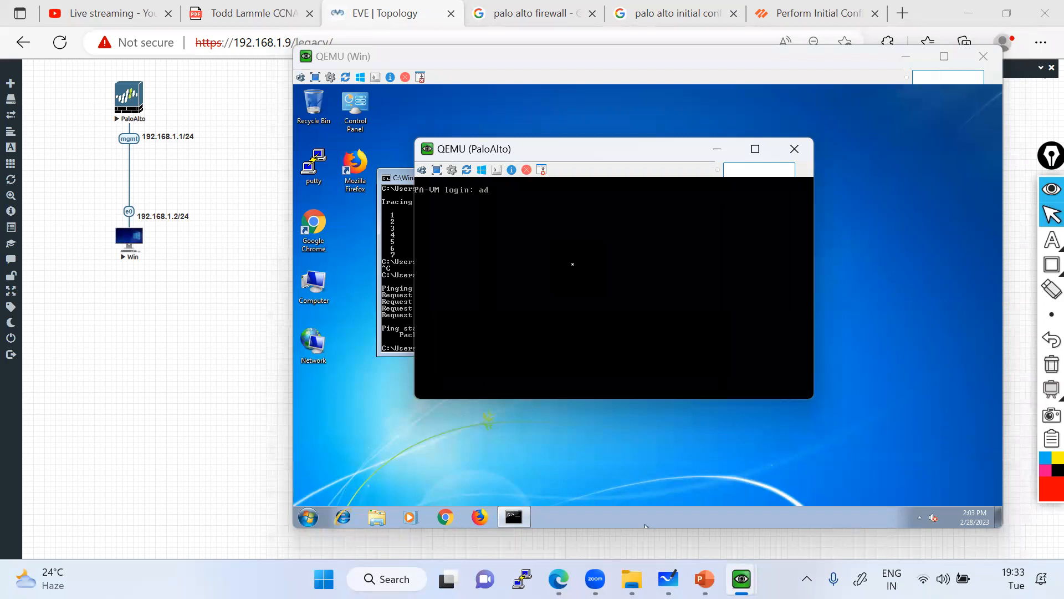
key("Return")
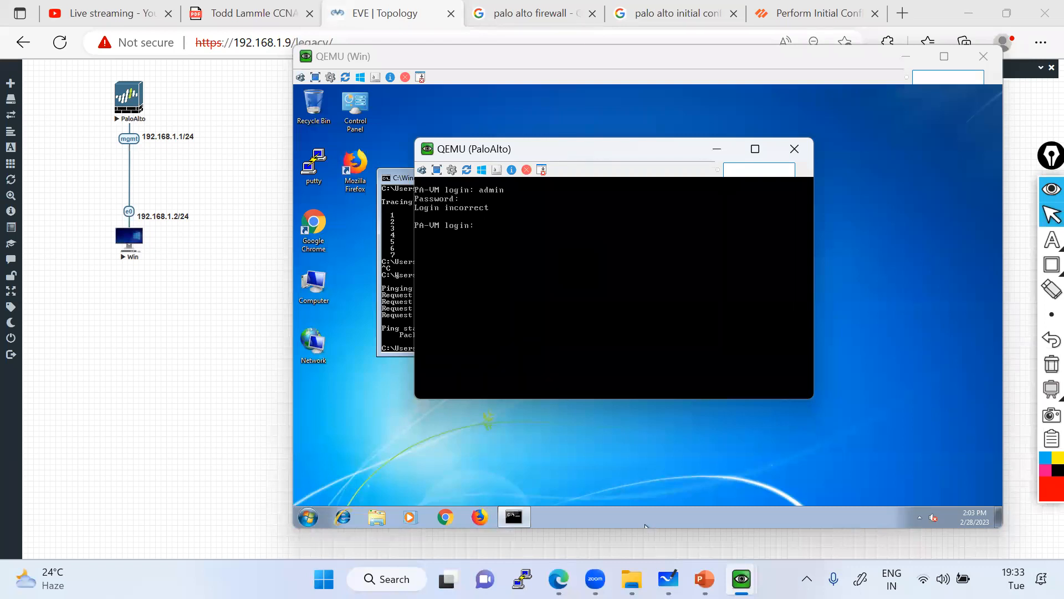
Rerun the ping to 192.168.1.1 on the Win PC, then retry the PaloAlto admin login.
left_click(397, 276)
key("Up")
key("Return")
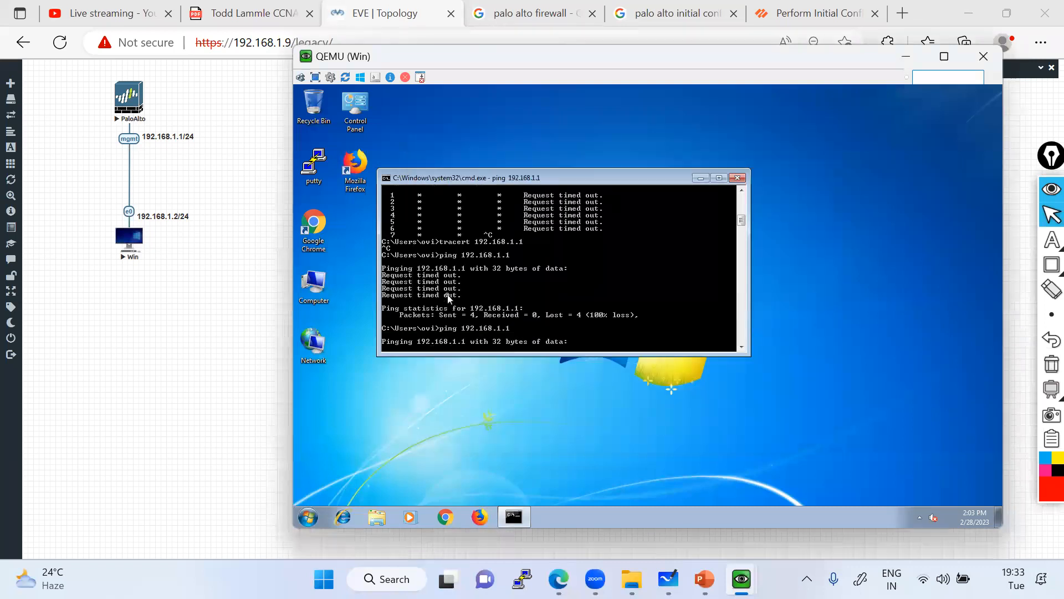
key("alt+Tab")
type("admin")
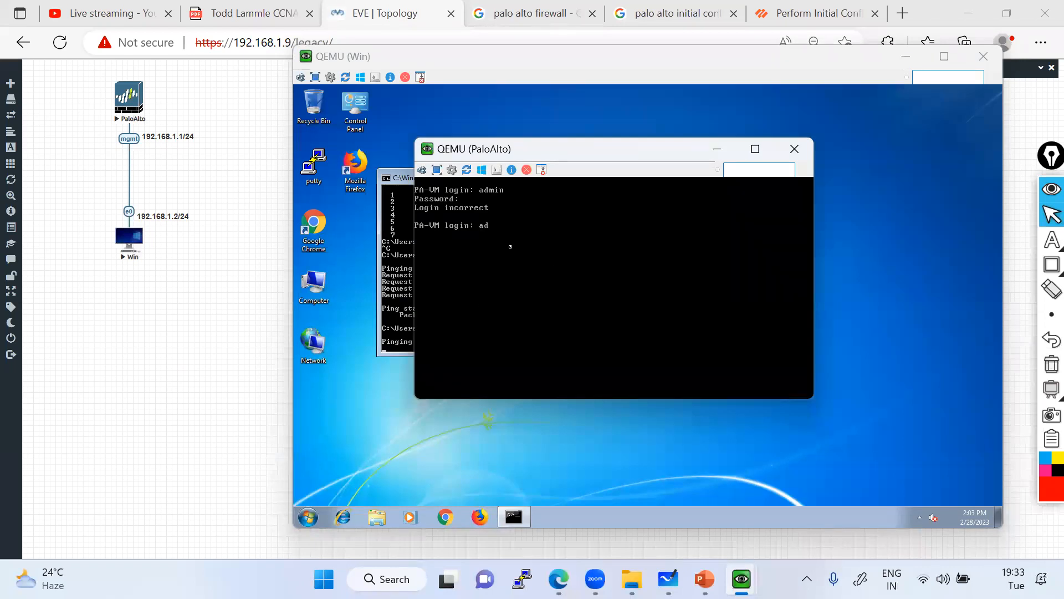
key("Return")
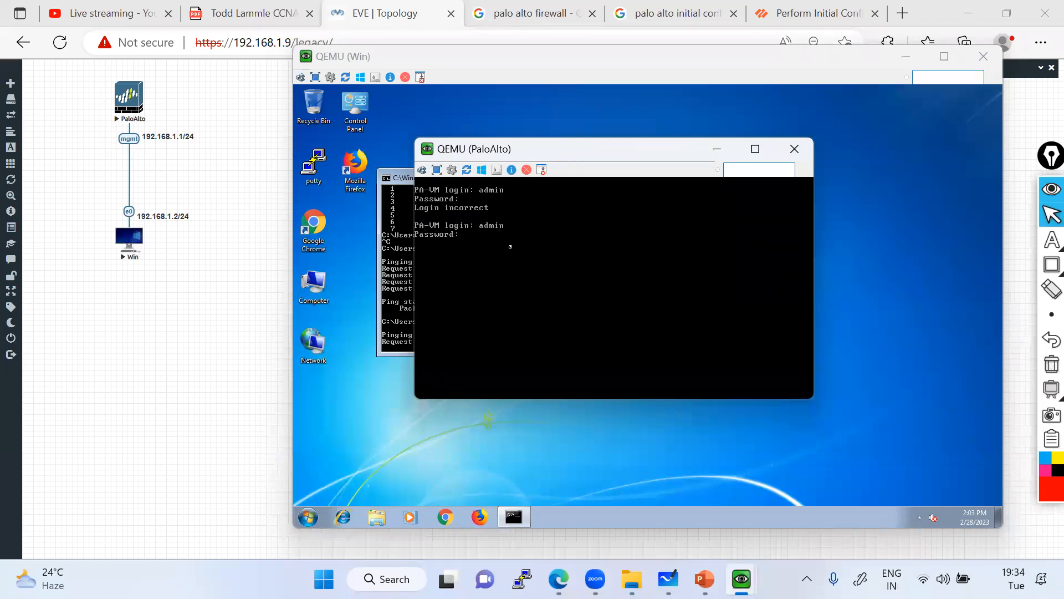
type("admin")
key("Return")
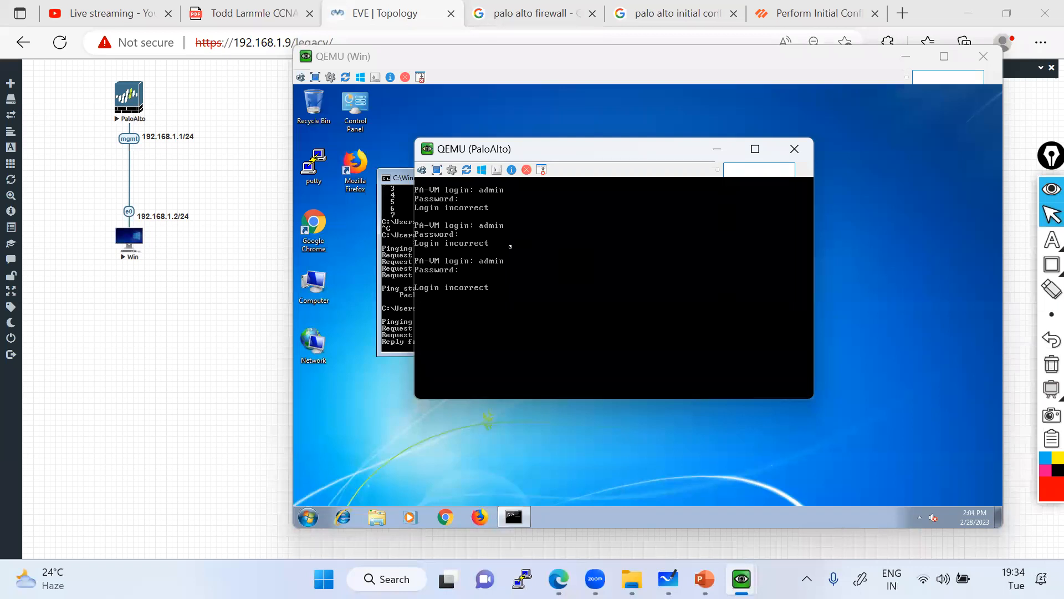
Log in as admin again until the firewall accepts it and asks for the old password.
key("alt+Tab")
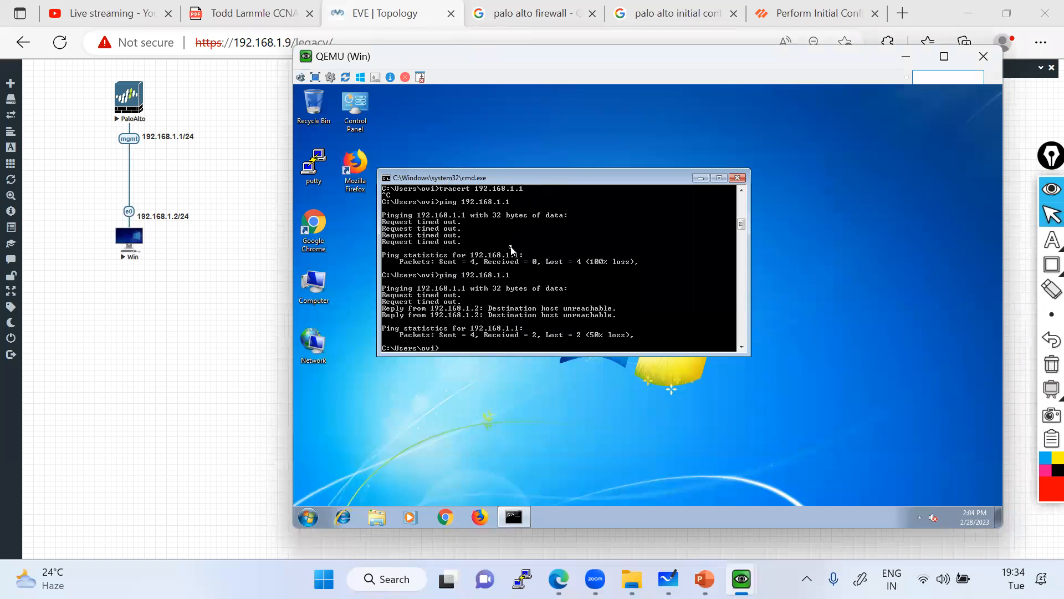
key("alt+Tab")
type("admin")
key("Return")
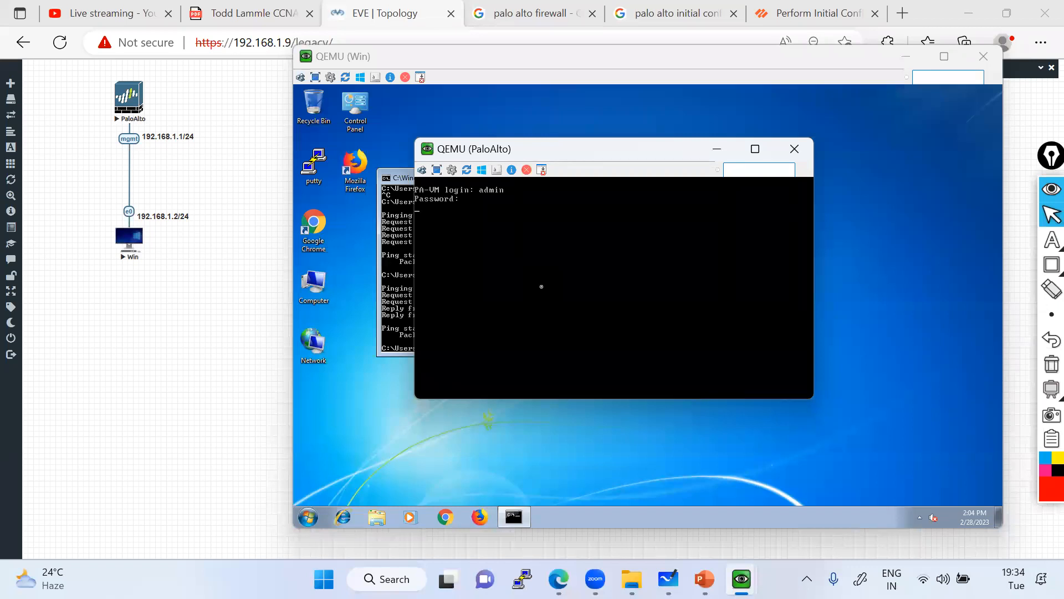
key("Return")
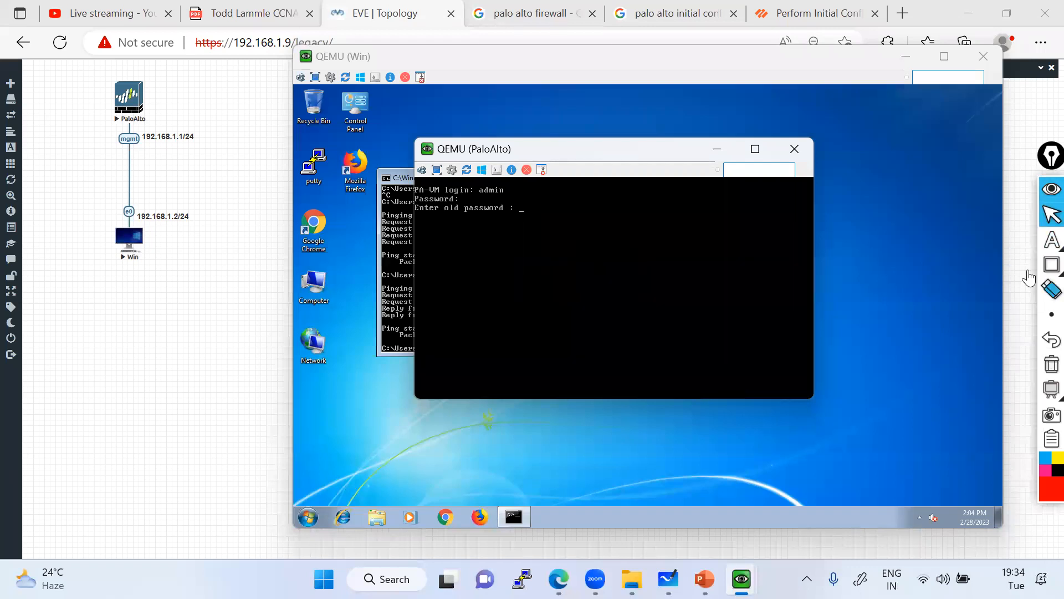
Box the console's login lines in red and erase it, submit the password change, and move the window aside.
left_click(1052, 264)
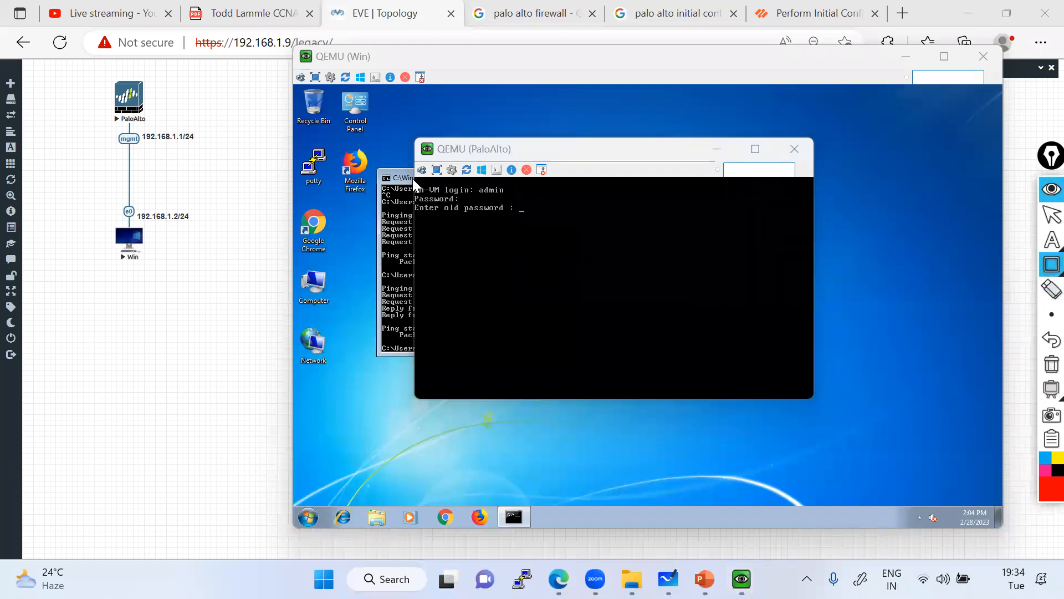
left_click_drag(491, 201, 531, 203)
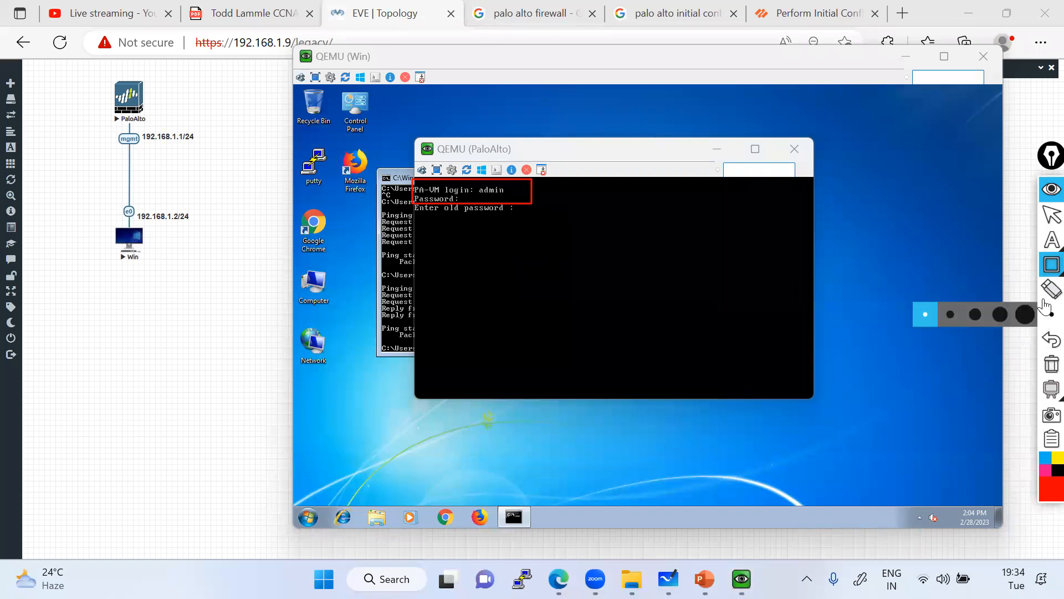
left_click(1052, 364)
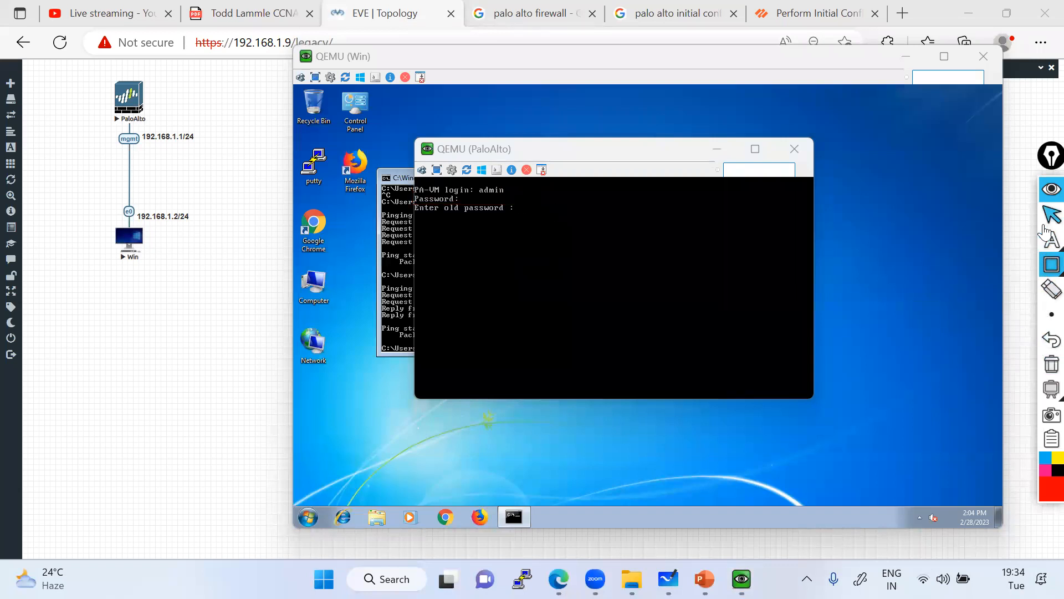
mouse_move(1045, 236)
left_click(1051, 215)
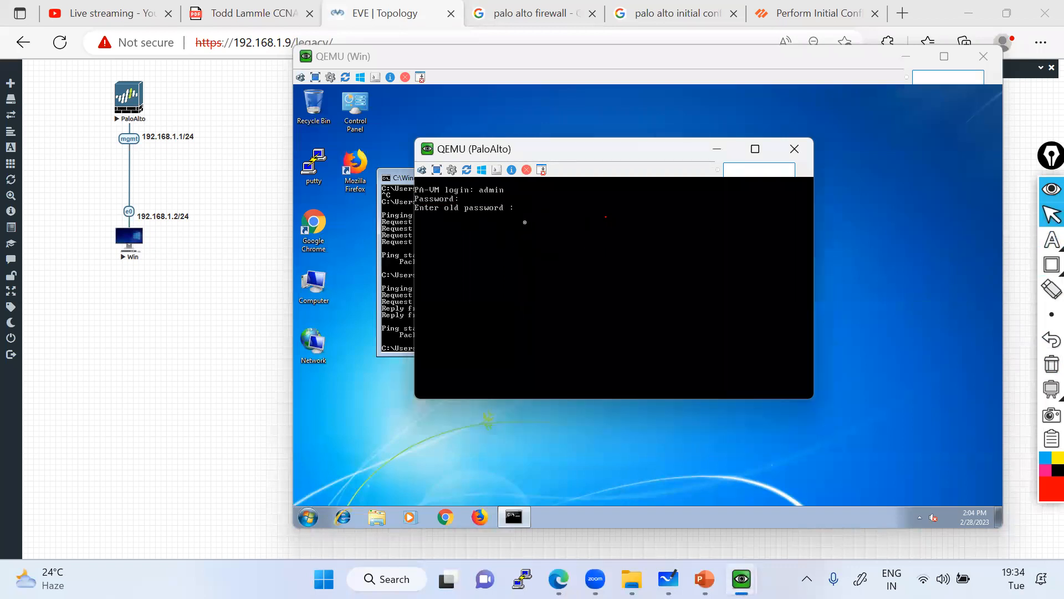
key("Return")
key("Return")
key("Return")
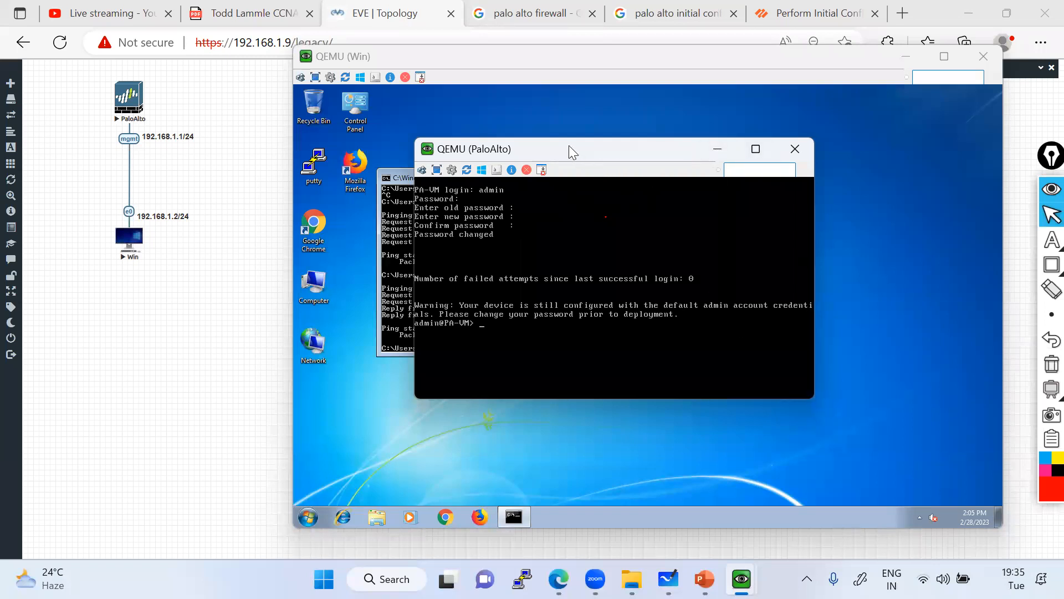
left_click_drag(561, 143, 388, 134)
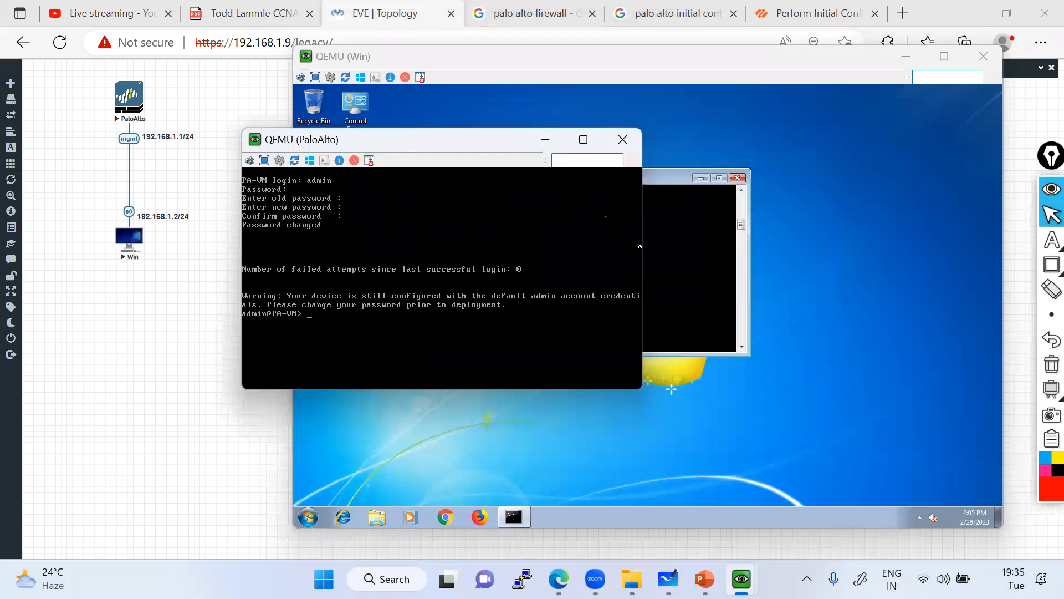
Minimize the Windows VM console, centre the PaloAlto console, and place a text note on it.
left_click(905, 60)
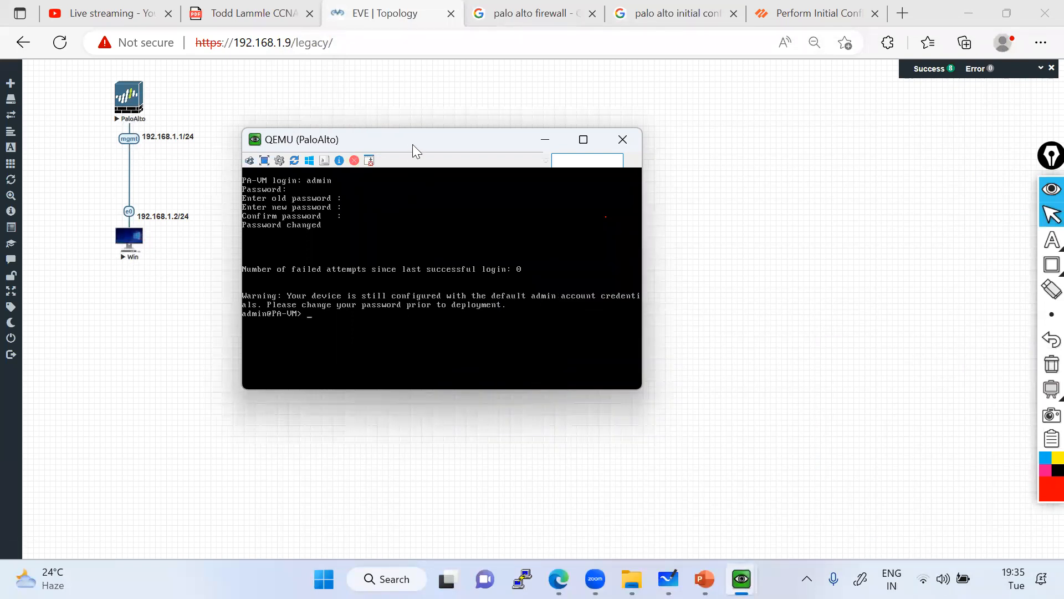
left_click_drag(412, 144, 537, 133)
mouse_move(1052, 264)
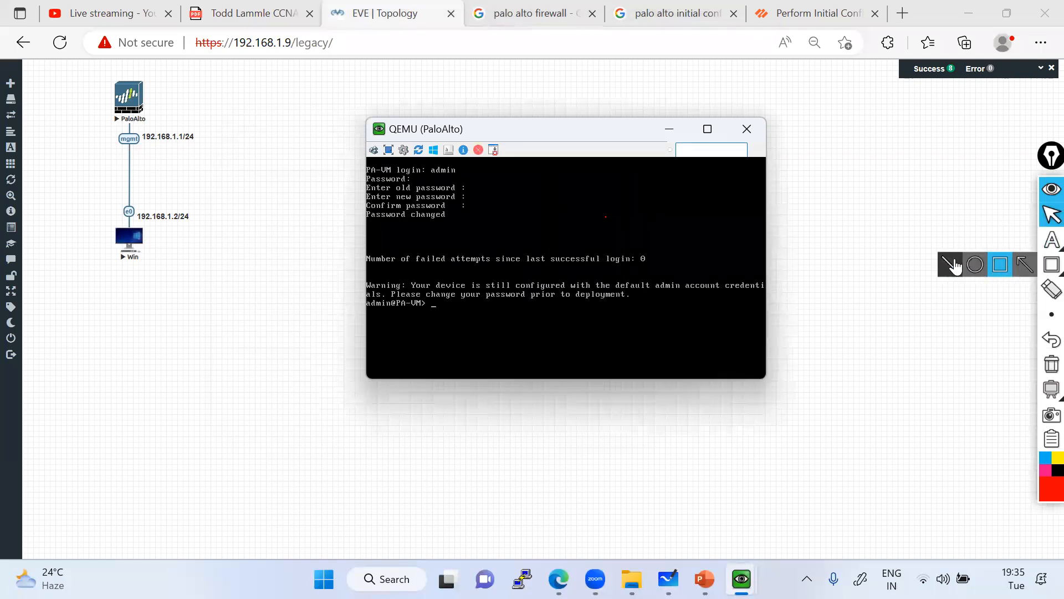
left_click(1051, 239)
left_click(593, 285)
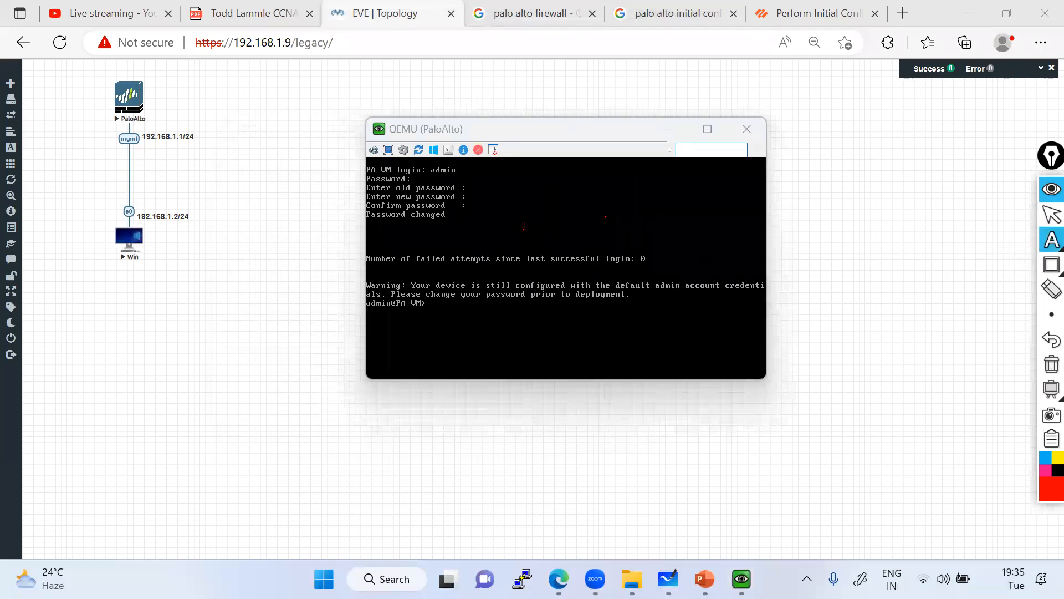
Write the note 'MGMT- Doen't have the ip address whilh 192.168.1.1', then clear it.
type("MGMT")
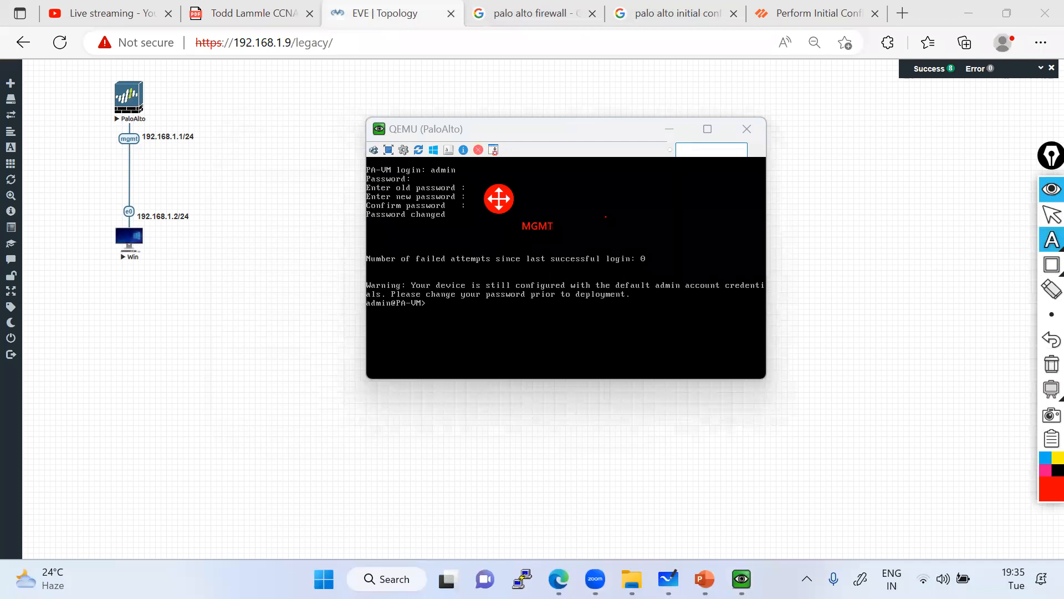
type("- Doen")
type("'t have the ip a")
type("ddress whil")
type("h 192.169")
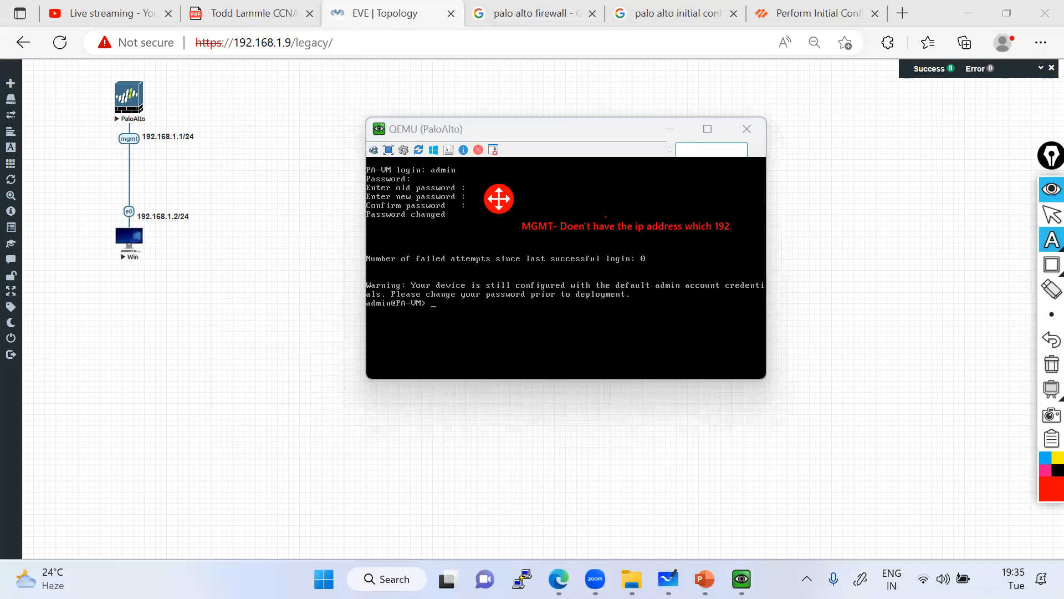
key("BackSpace")
type("8.1.1")
left_click(1049, 364)
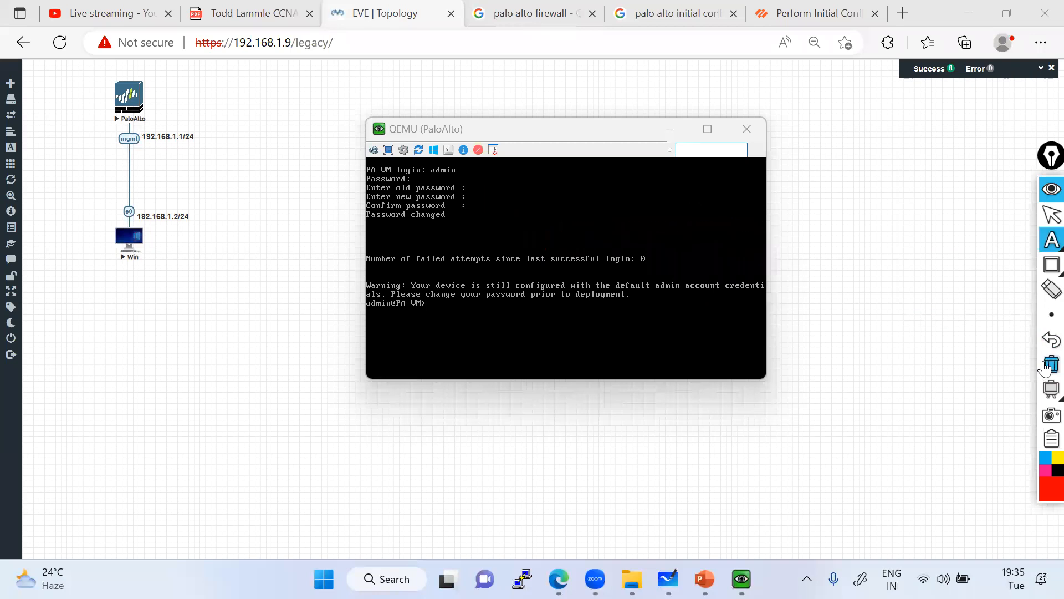
Run show system info on the PaloAlto console.
left_click(1049, 216)
left_click(504, 309)
type("show ")
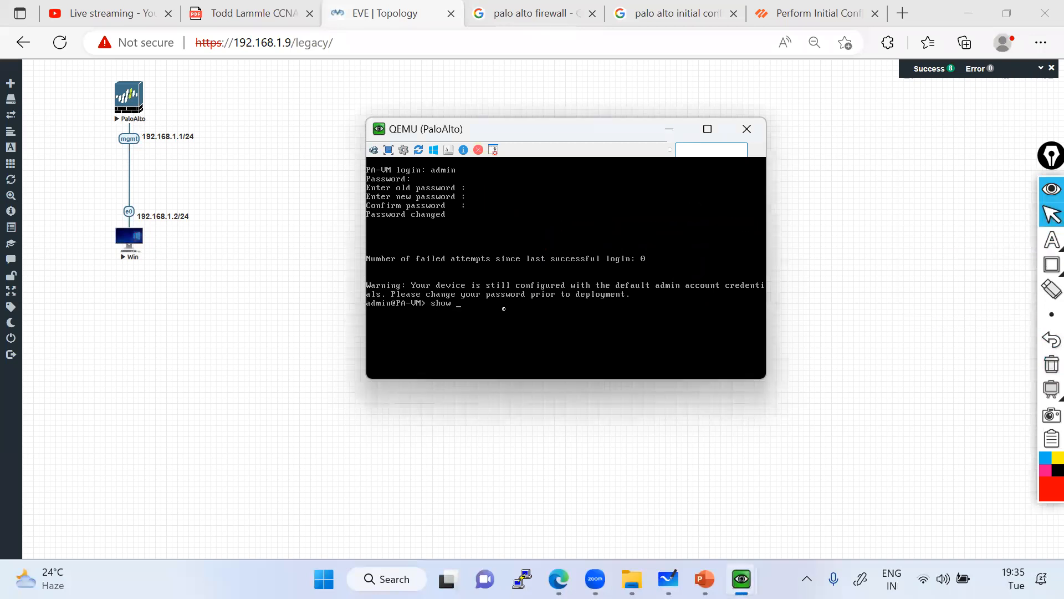
type("syn")
key("BackSpace")
type("stem info")
key("Return")
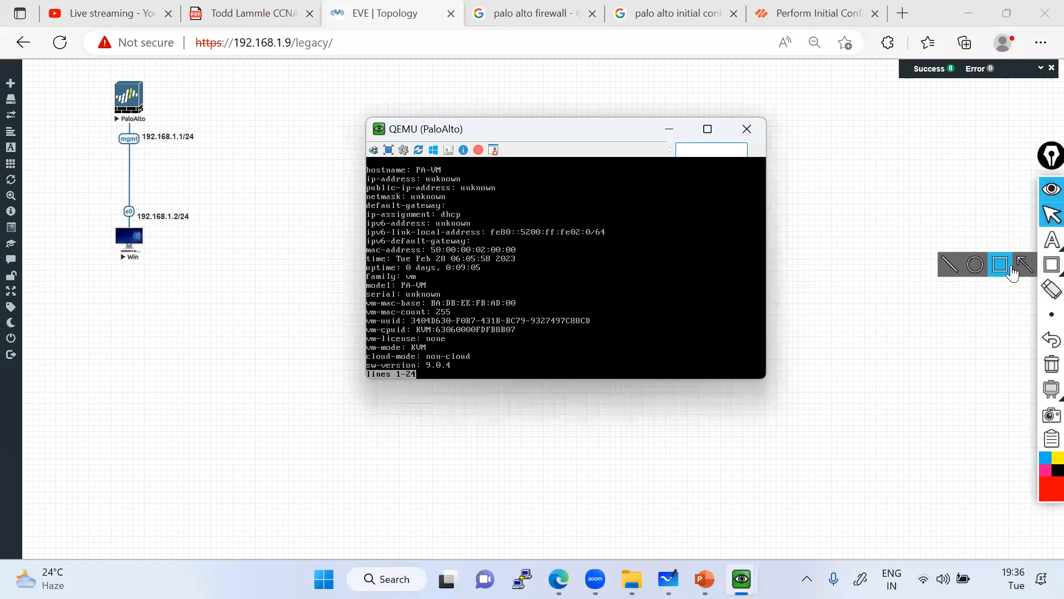
Box the unknown ip-address, public-ip, netmask and default-gateway lines in red, then clear them.
left_click(1047, 263)
mouse_move(361, 163)
left_mouse_down()
mouse_move(373, 175)
mouse_move(500, 183)
mouse_move(555, 227)
left_mouse_up()
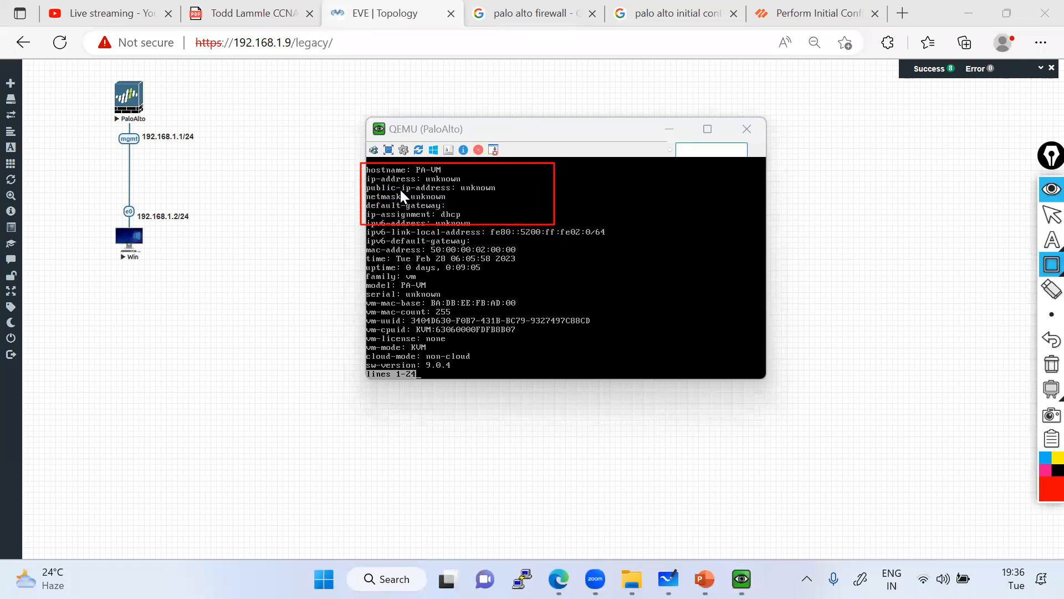
left_click_drag(420, 174, 464, 182)
left_click_drag(365, 182, 498, 190)
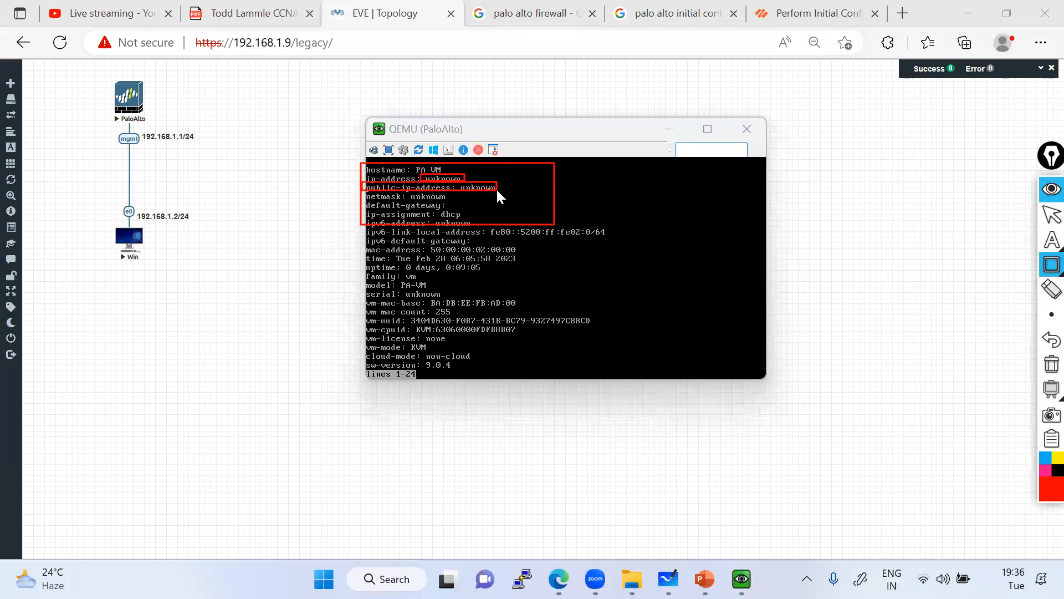
left_click_drag(362, 192, 465, 208)
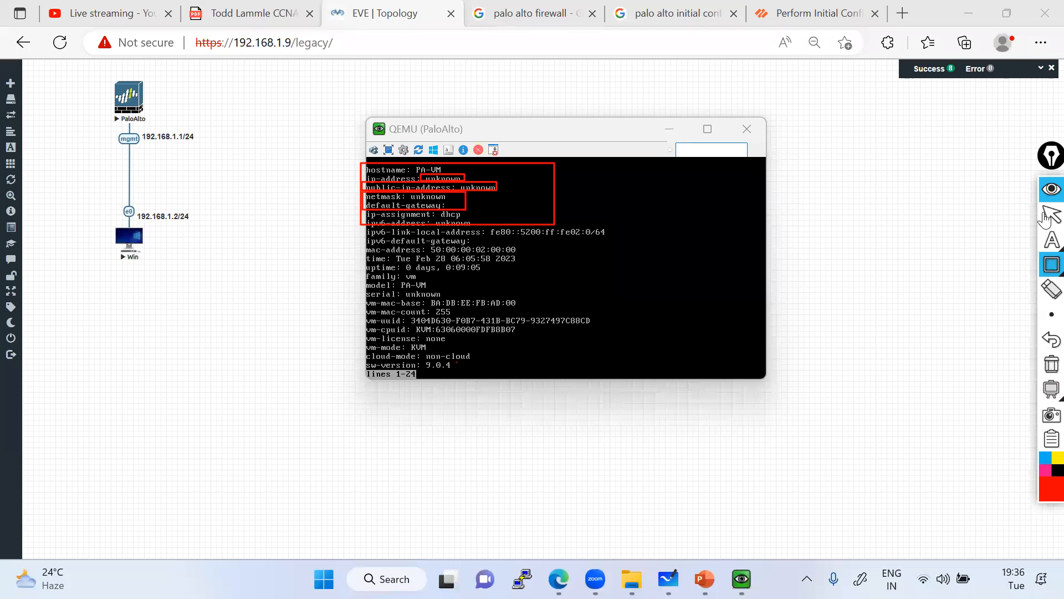
left_click(1052, 364)
Page through the system info output to the end.
mouse_move(1044, 233)
left_click(1051, 215)
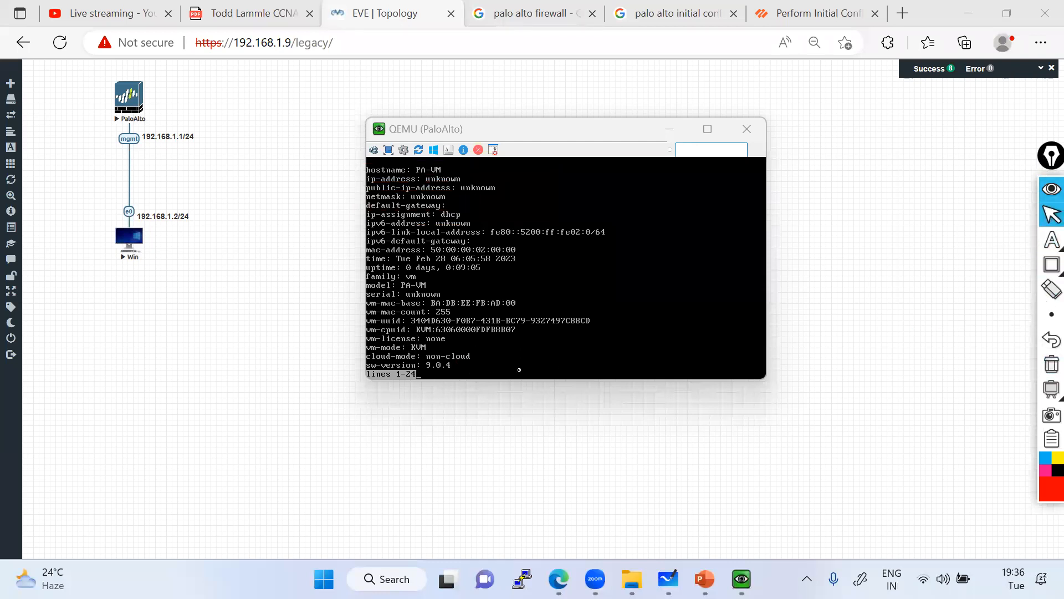
left_click(509, 361)
key("Return")
key("Return")
key("Return")
key("Return")
key("Return")
key("Return")
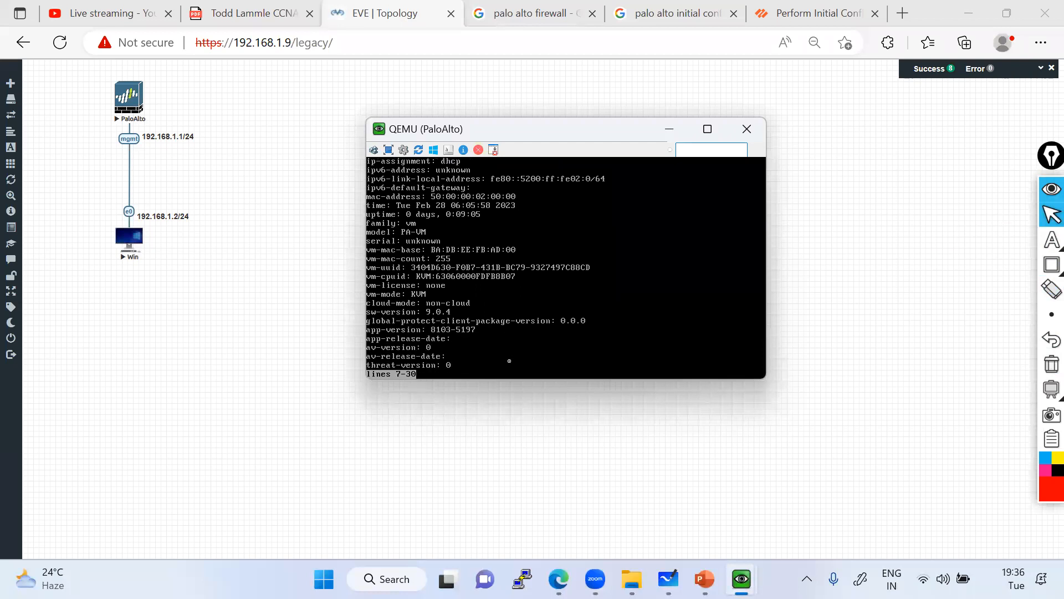
key("space")
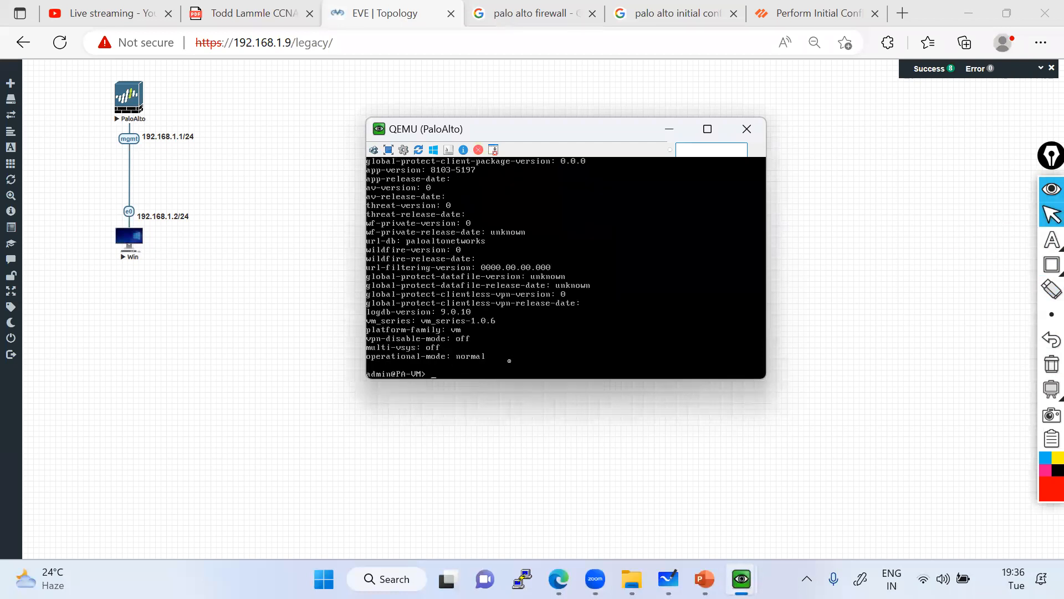
Run show interface management, page its counters, and run it again.
type("show interface management")
key("Return")
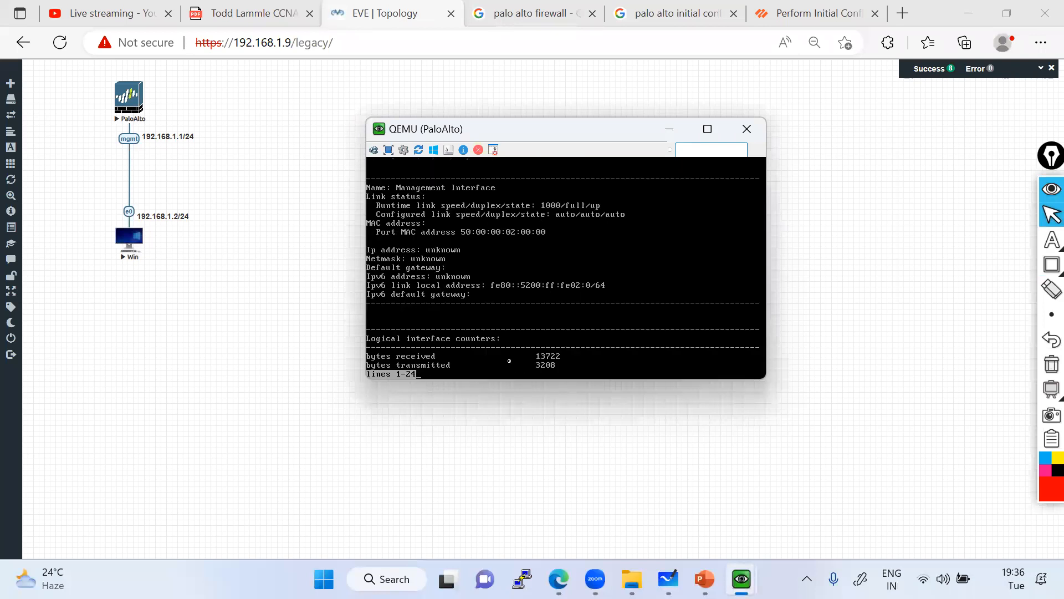
key("space")
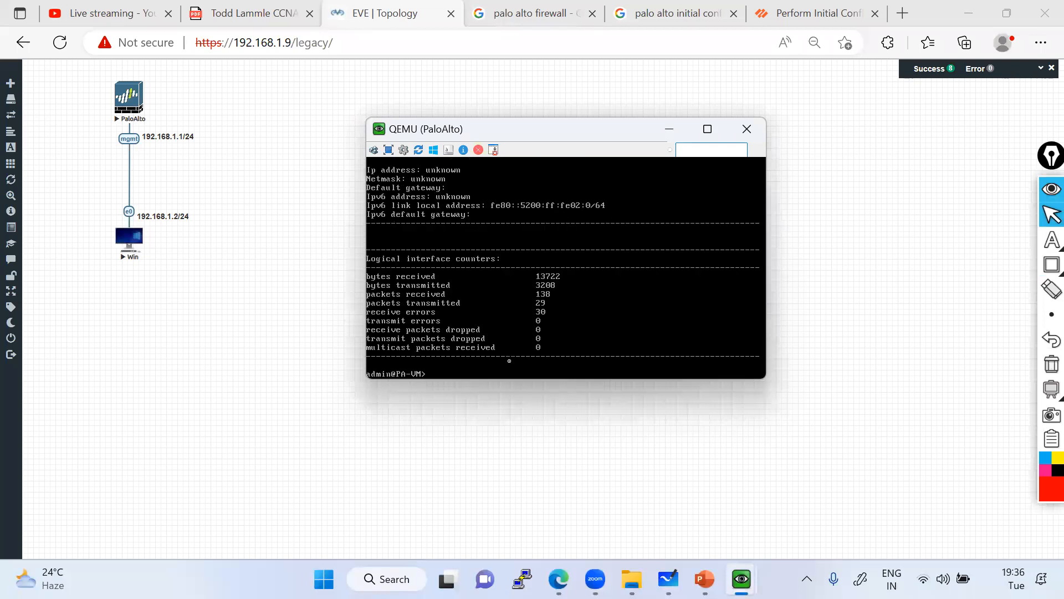
key("Up")
key("Return")
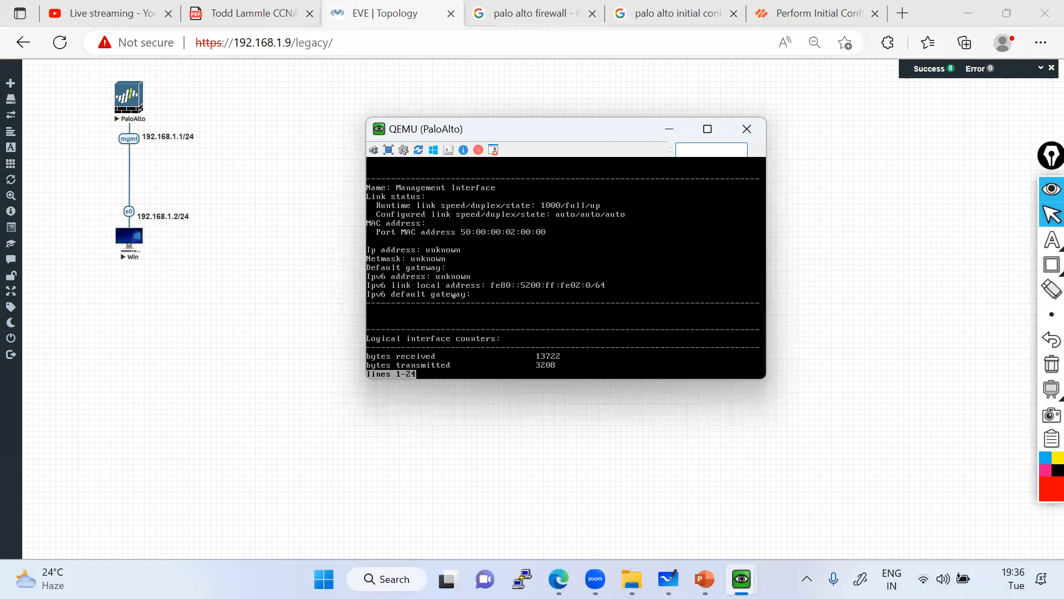
Box the unknown IP, netmask and gateway lines, clear it, and page back to the prompt.
left_click(1050, 265)
left_click_drag(436, 269, 484, 272)
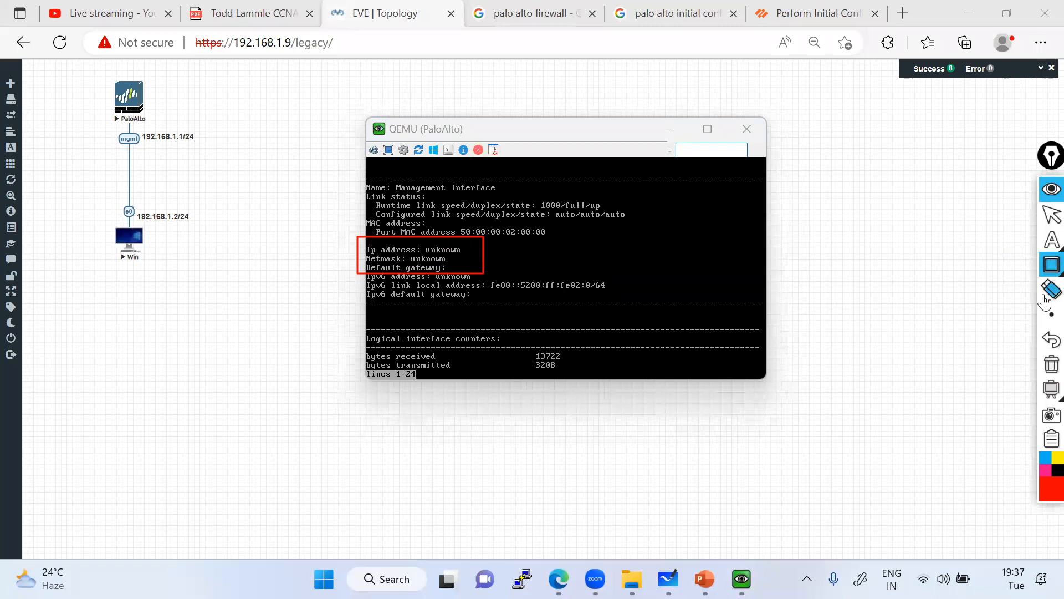
left_click(1047, 364)
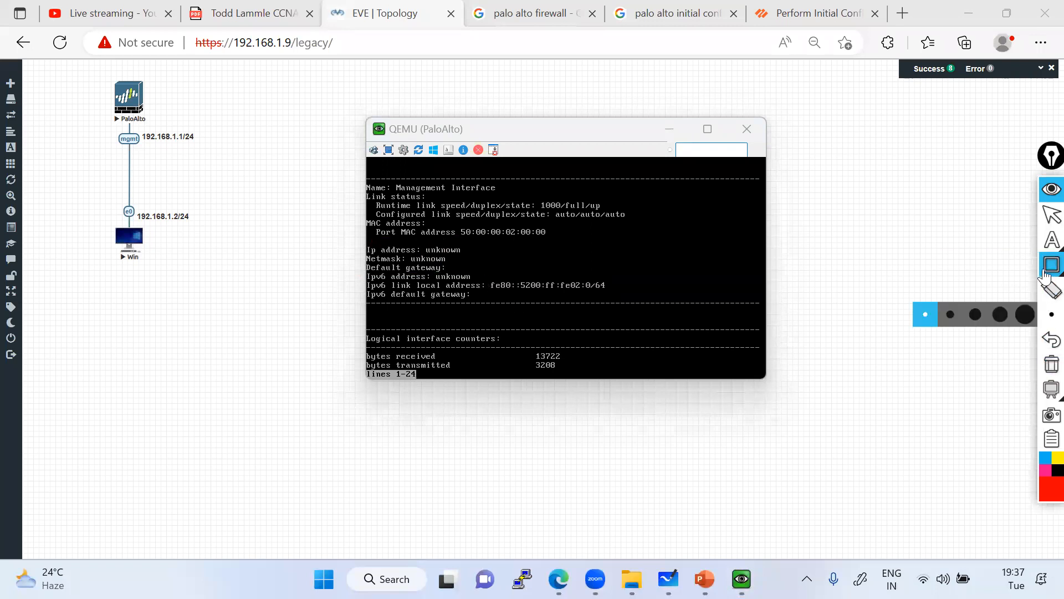
left_click(1050, 215)
mouse_move(1045, 264)
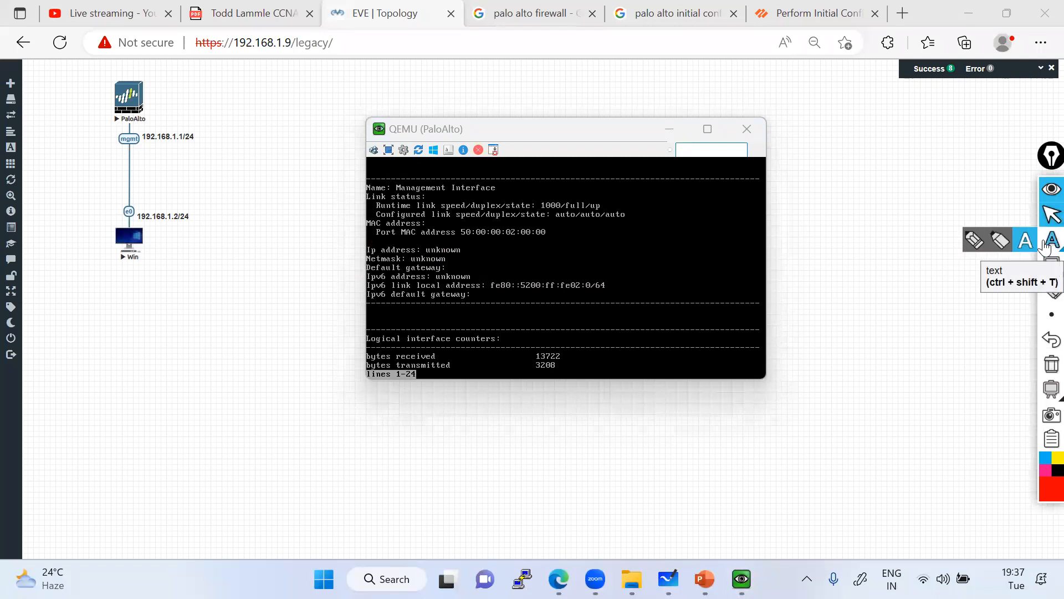
left_click(1051, 215)
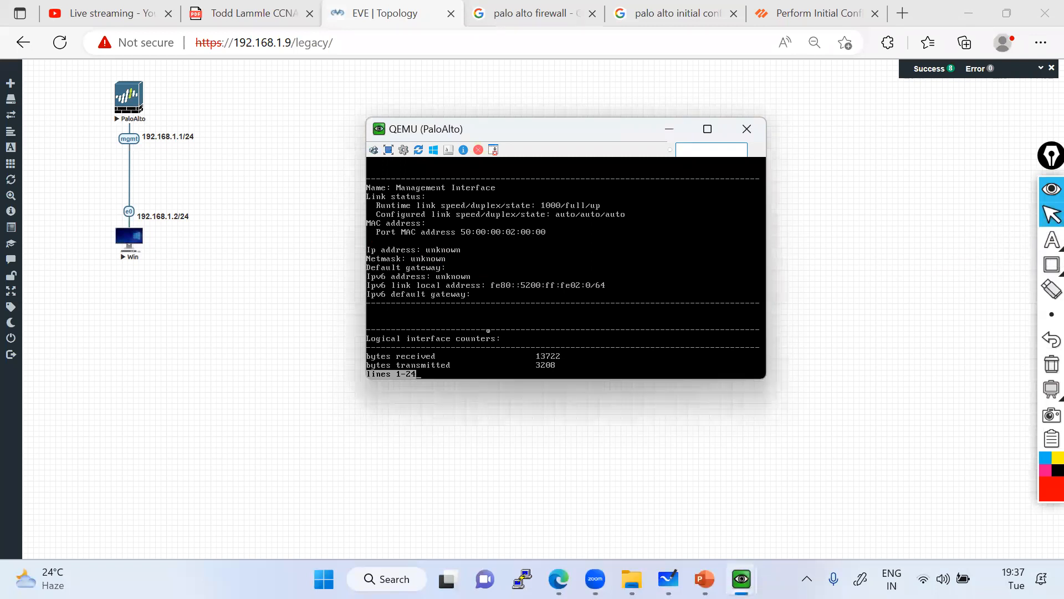
key("Return")
key("space")
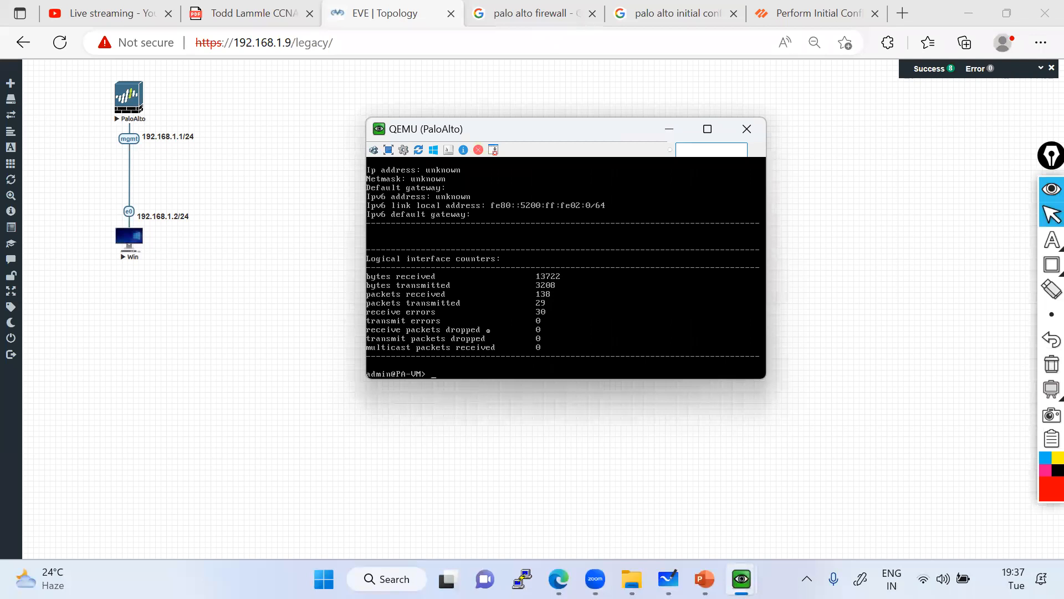
Freehand-mark the mgmt 192.168.1.1/24 label, Win-to-mgmt link and PaloAlto node, then clear.
mouse_move(1051, 240)
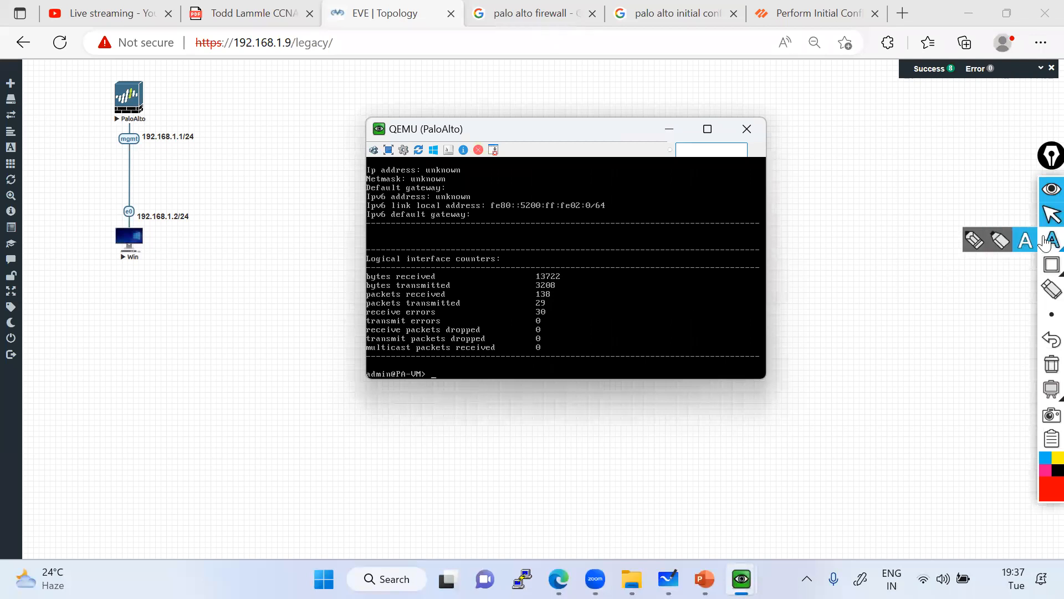
left_click(974, 239)
mouse_move(125, 146)
left_mouse_down()
mouse_move(200, 147)
mouse_move(123, 127)
mouse_move(116, 151)
left_mouse_up()
mouse_move(135, 252)
left_mouse_down()
mouse_move(123, 160)
mouse_move(133, 154)
left_mouse_up()
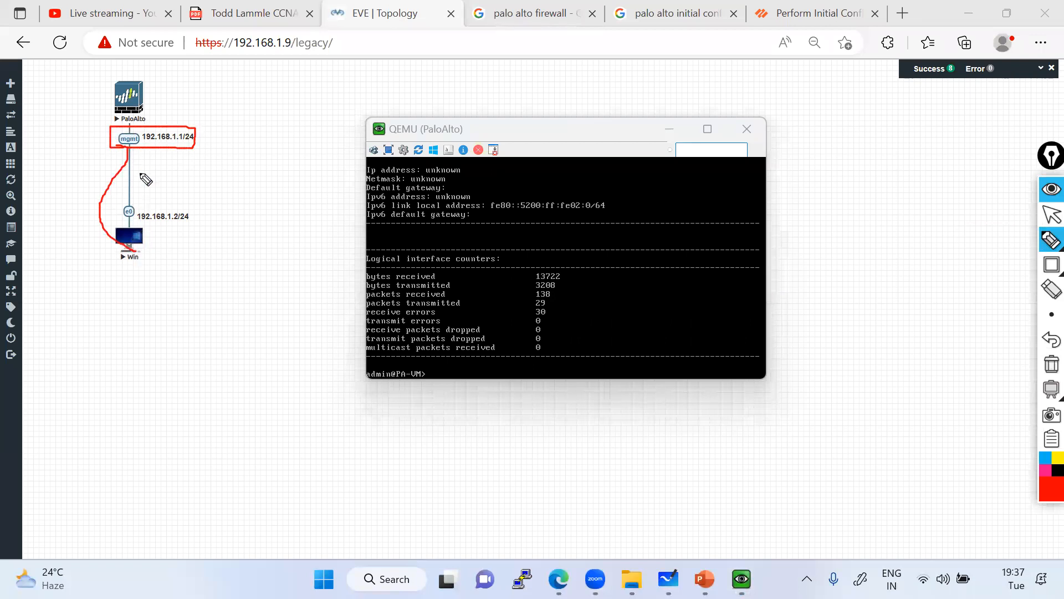
mouse_move(145, 107)
left_mouse_down()
mouse_move(128, 66)
mouse_move(121, 123)
mouse_move(158, 88)
mouse_move(133, 91)
left_mouse_up()
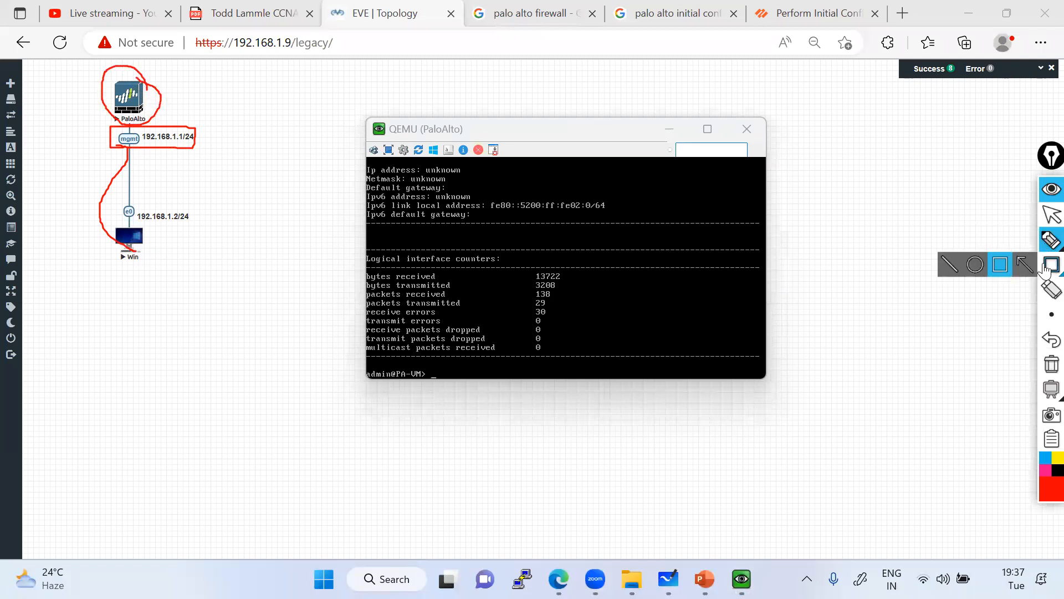
left_click(1052, 363)
left_click(1052, 215)
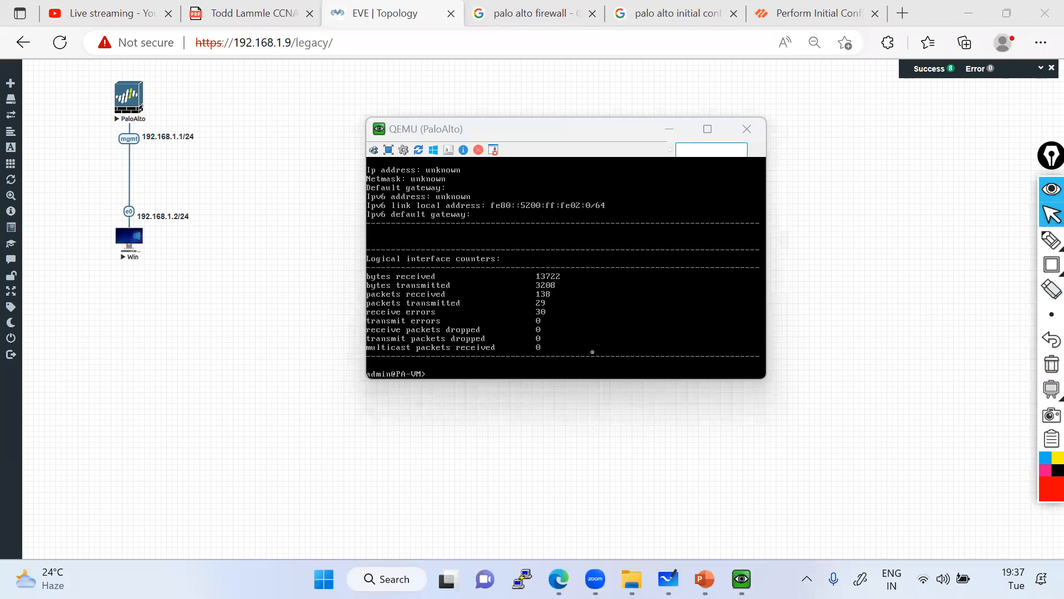
left_click(454, 355)
Enter configure mode and set deviceconfig system ip-address 192.168.1.1 netmask 255.255.255.0.
type("configure")
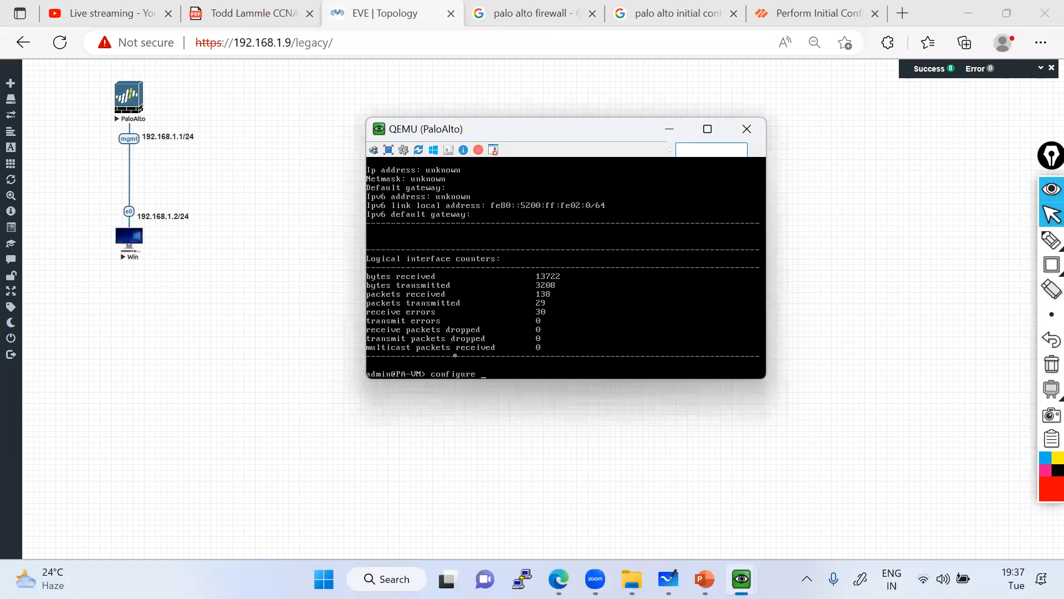
key("Return")
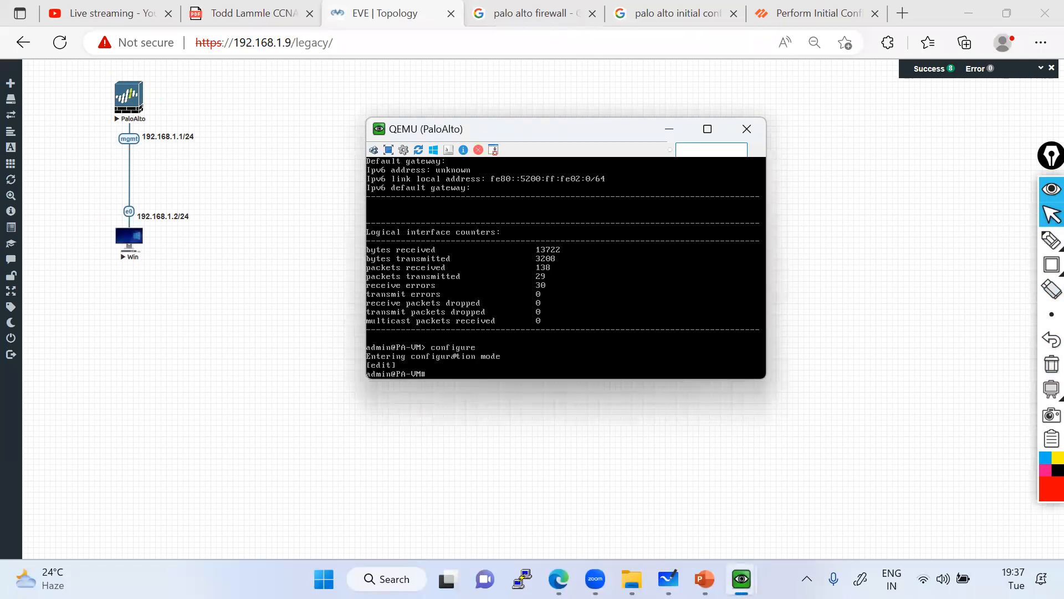
type("set deviceconfig system ip-address192")
key("BackSpace")
key("BackSpace")
key("BackSpace")
type("192.168")
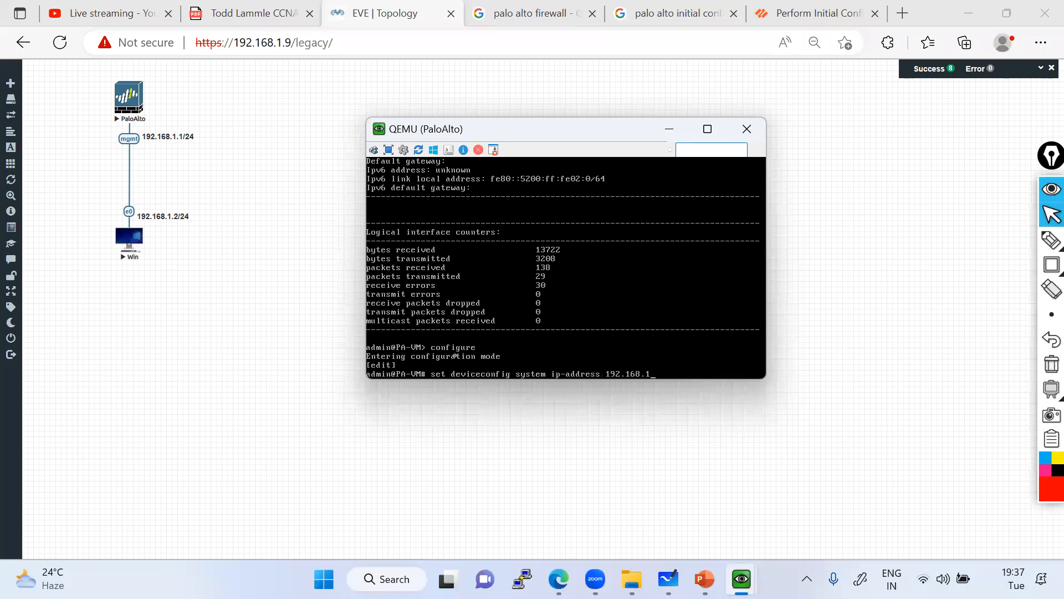
type(".1.1 netmask 255.255.255.0")
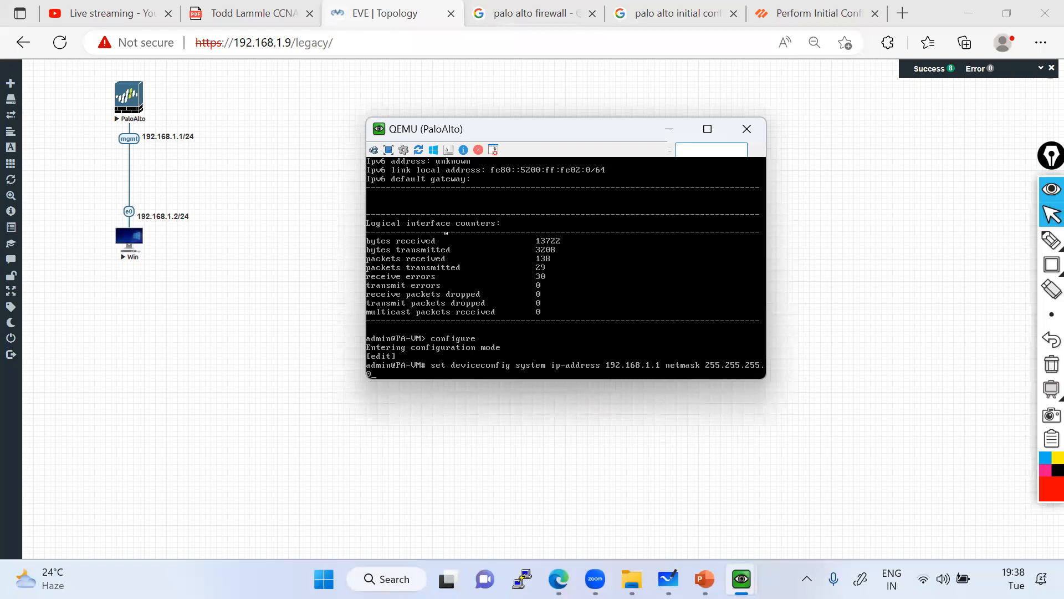
key("Return")
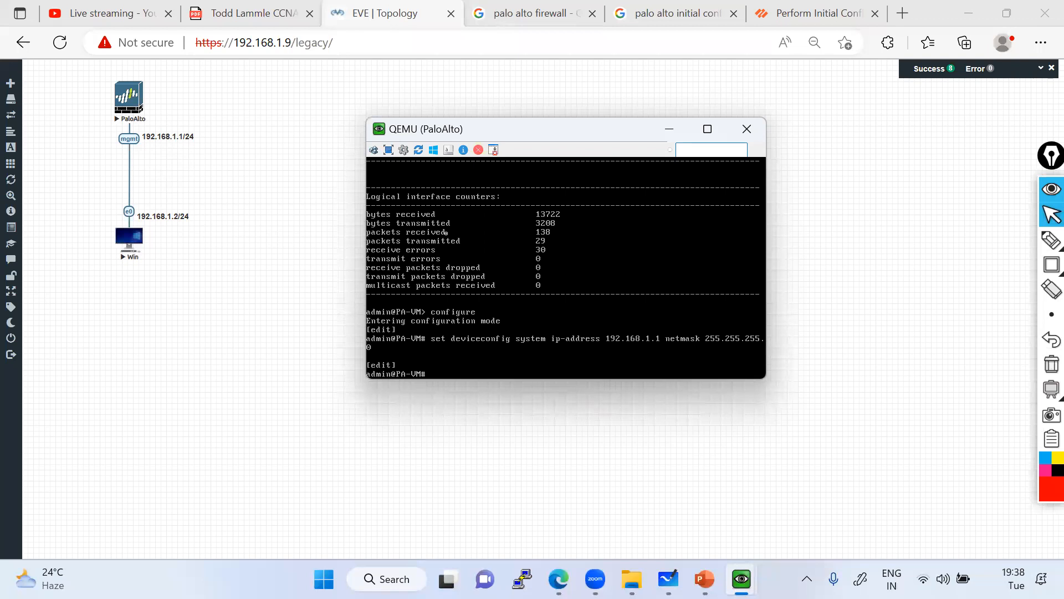
Freehand-link the config output to the PaloAlto node, circle the counters, underline the set command.
left_click(1052, 239)
left_click_drag(368, 319, 129, 90)
left_click_drag(463, 204, 444, 211)
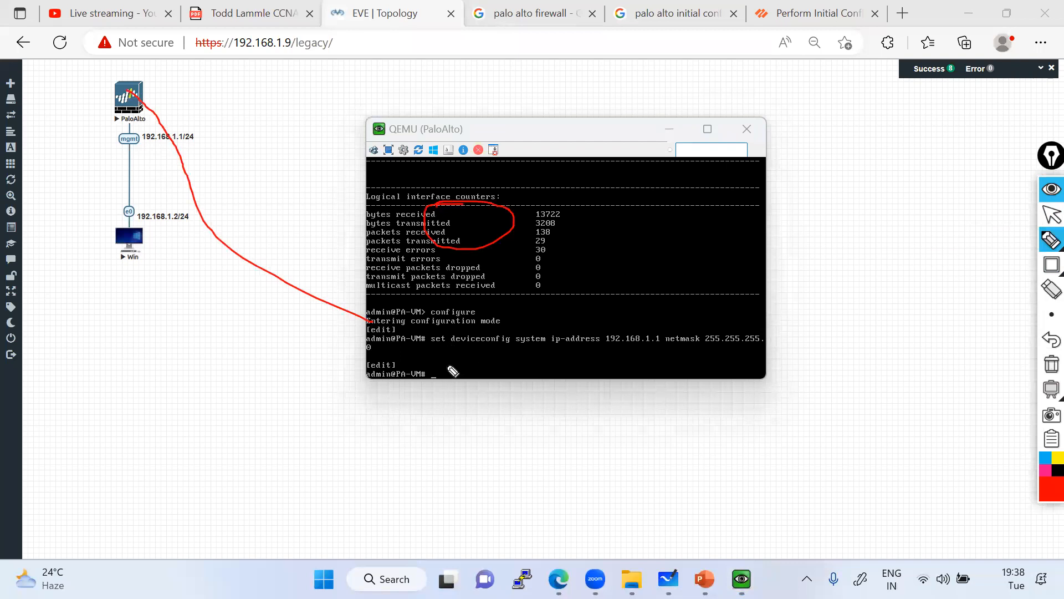
left_click_drag(391, 350, 530, 341)
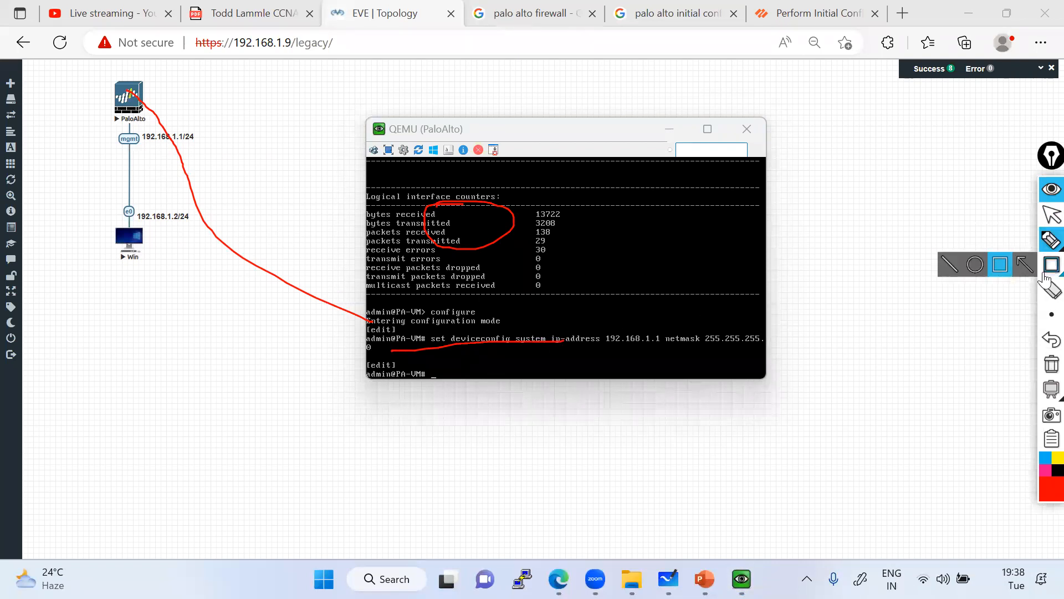
Add a text note explaining changes only take effect after commit, then erase it.
left_click(1026, 242)
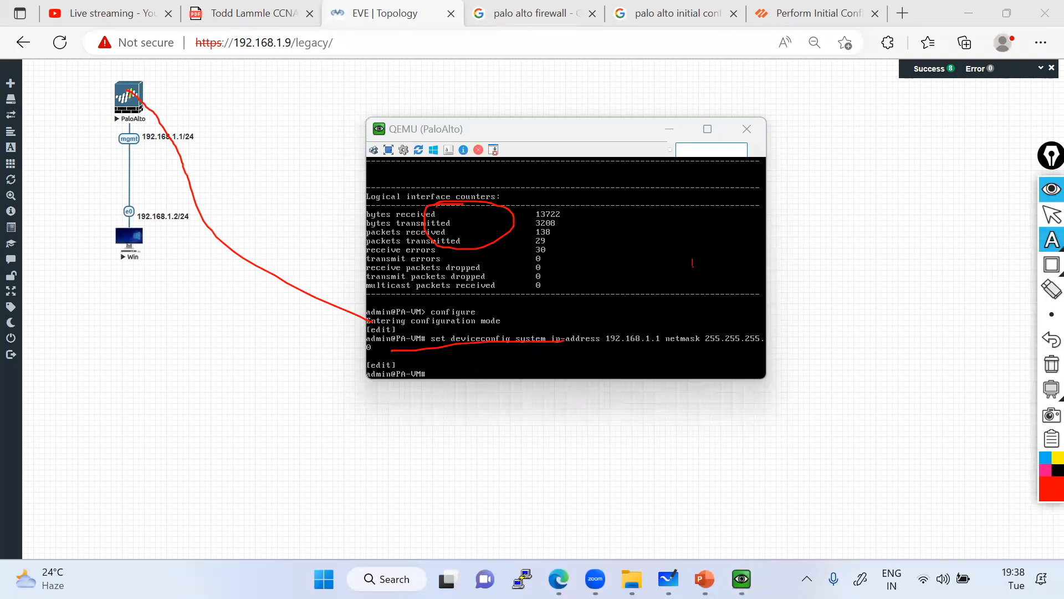
left_click(692, 263)
type("commit - if you are doing the commit than only change will be")
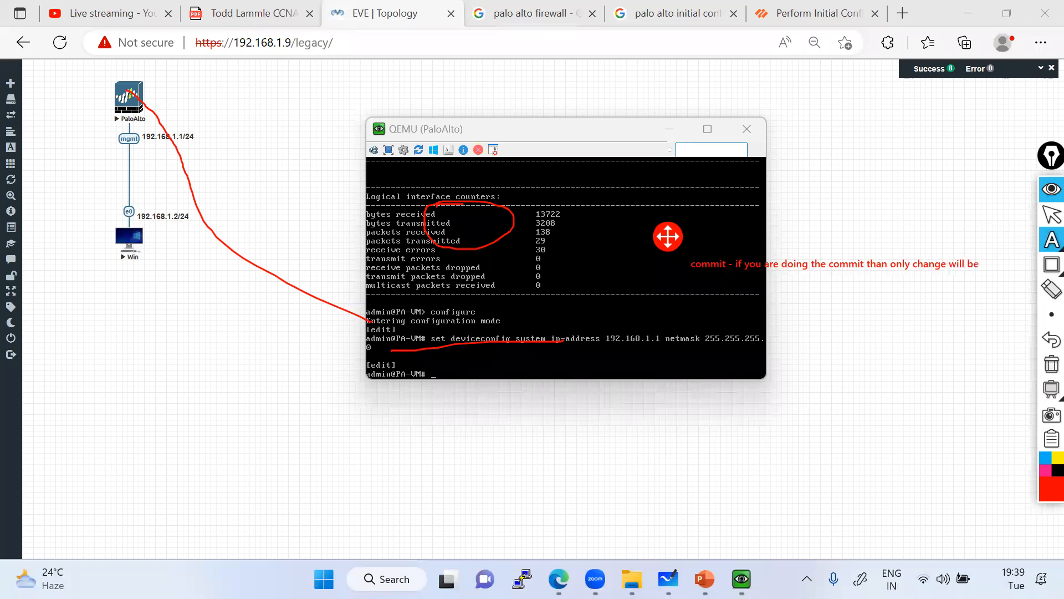
type(" come i")
key("BackSpace")
type("on eff")
key("BackSpace")
key("BackSpace")
key("BackSpace")
type("el")
key("BackSpace")
type("ffect")
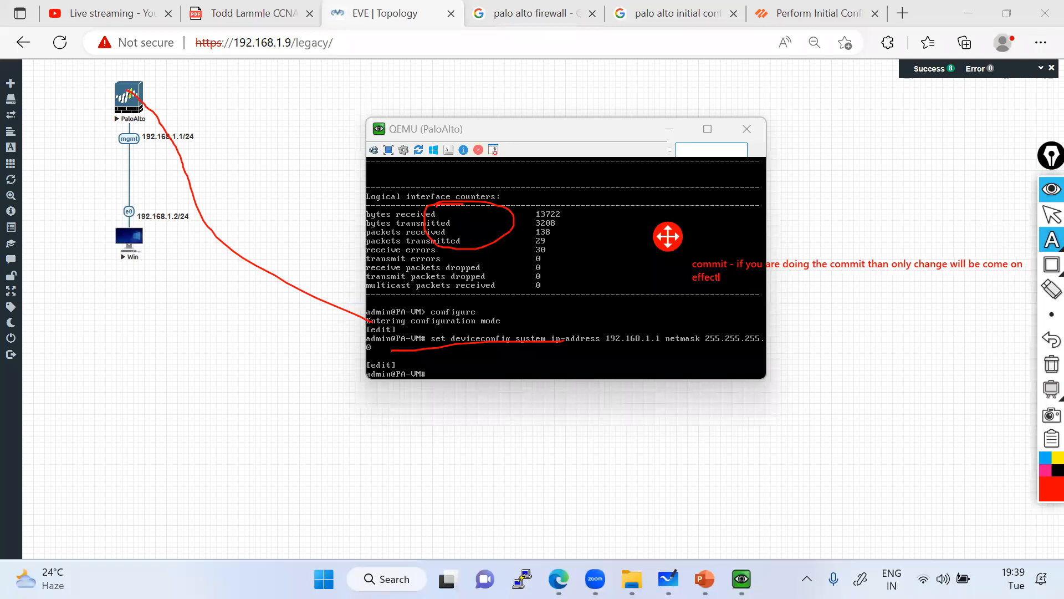
key("BackSpace")
key("BackSpace")
key("BackSpace")
key("BackSpace")
key("BackSpace")
key("BackSpace")
key("BackSpace")
key("BackSpace")
key("BackSpace")
key("BackSpace")
key("BackSpace")
key("BackSpace")
key("BackSpace")
key("BackSpace")
key("BackSpace")
key("BackSpace")
key("BackSpace")
key("BackSpace")
key("BackSpace")
key("BackSpace")
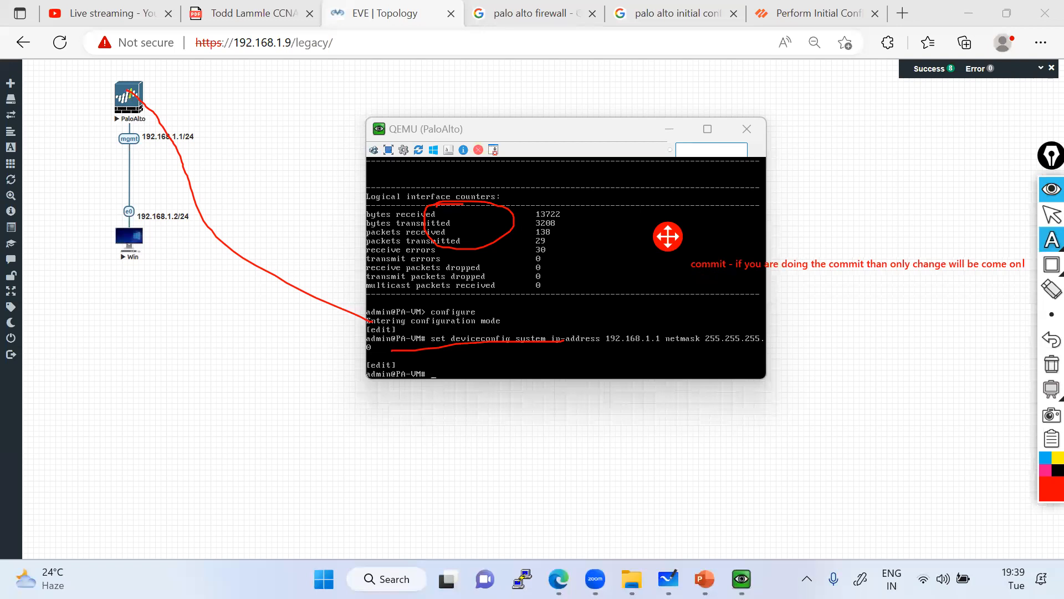
key("BackSpace")
key("BackSpace")
key("BackSpace")
key("BackSpace")
key("BackSpace")
key("BackSpace")
key("BackSpace")
key("BackSpace")
key("BackSpace")
key("BackSpace")
key("BackSpace")
key("BackSpace")
key("BackSpace")
key("BackSpace")
key("BackSpace")
key("BackSpace")
key("BackSpace")
key("BackSpace")
key("BackSpace")
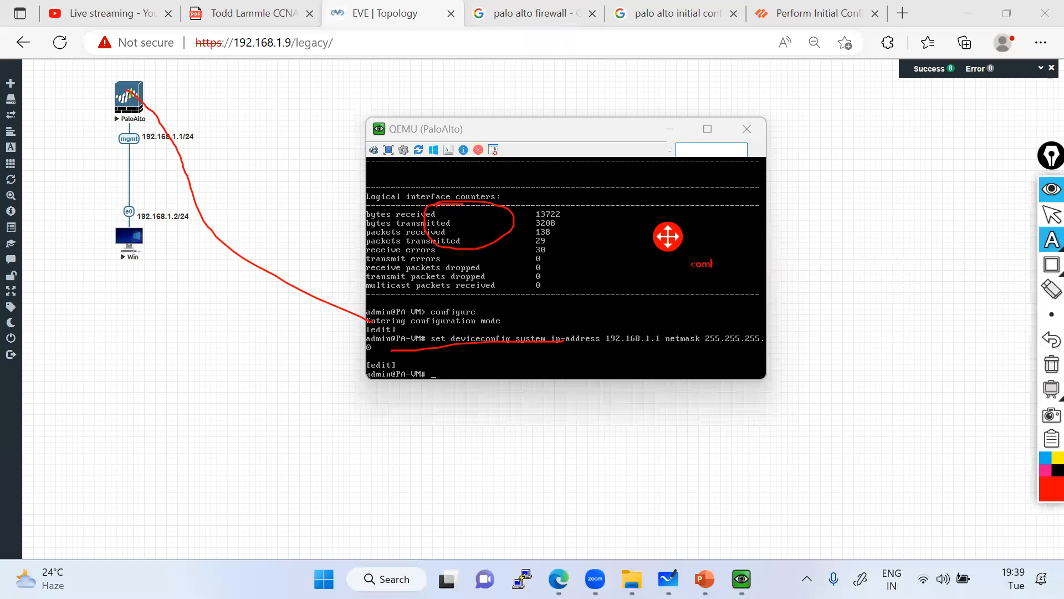
Clear all annotations and type commit in the PaloAlto console.
left_click(1051, 364)
left_click(1051, 215)
left_click(450, 366)
type("commit")
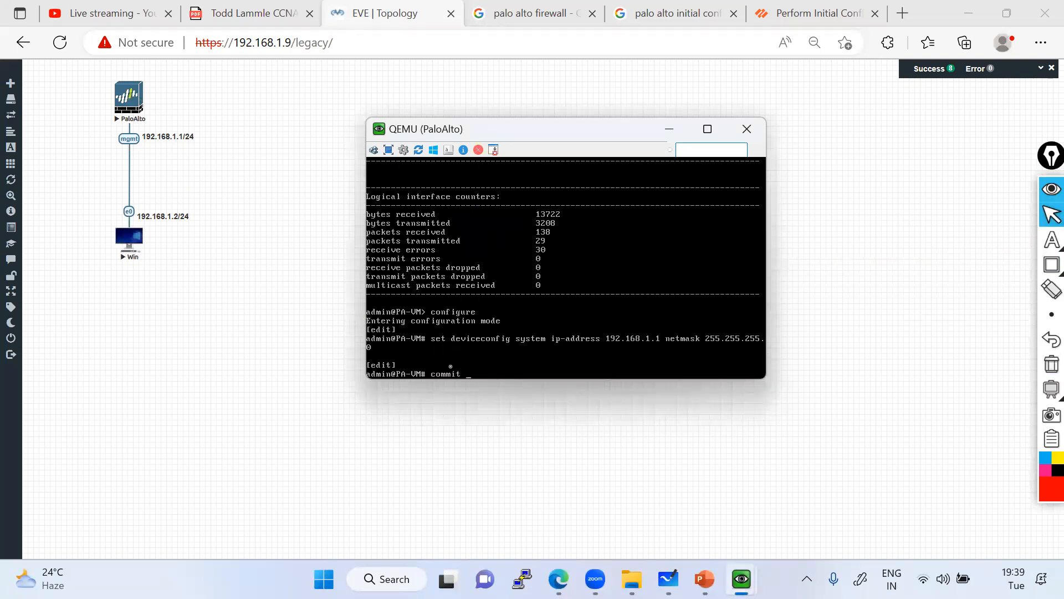
Run commit, then commit force, then commit again until the configuration commits.
key("Return")
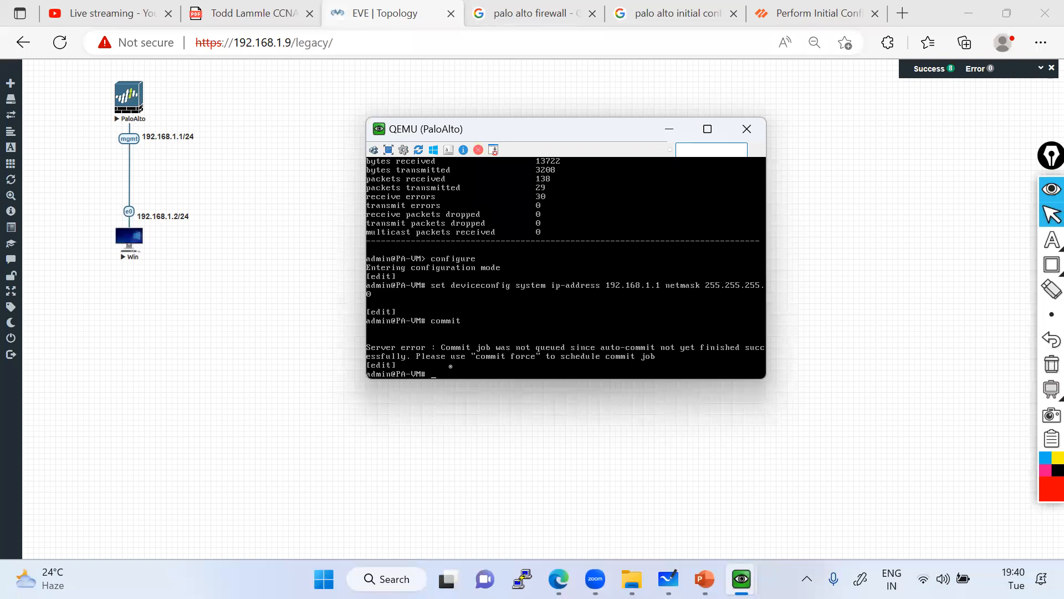
type("commit force")
key("Return")
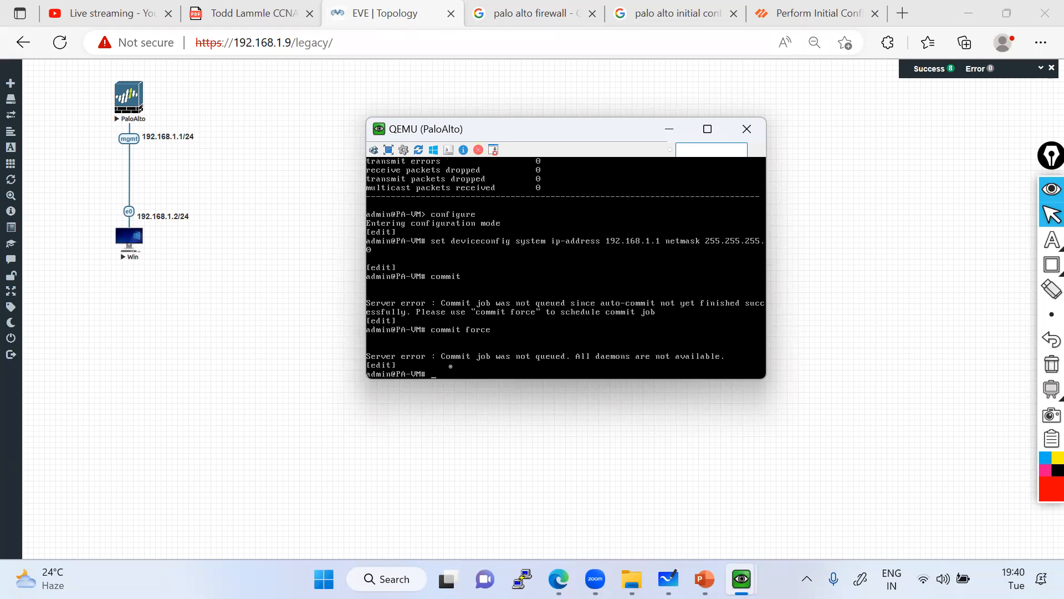
type("commit")
key("Return")
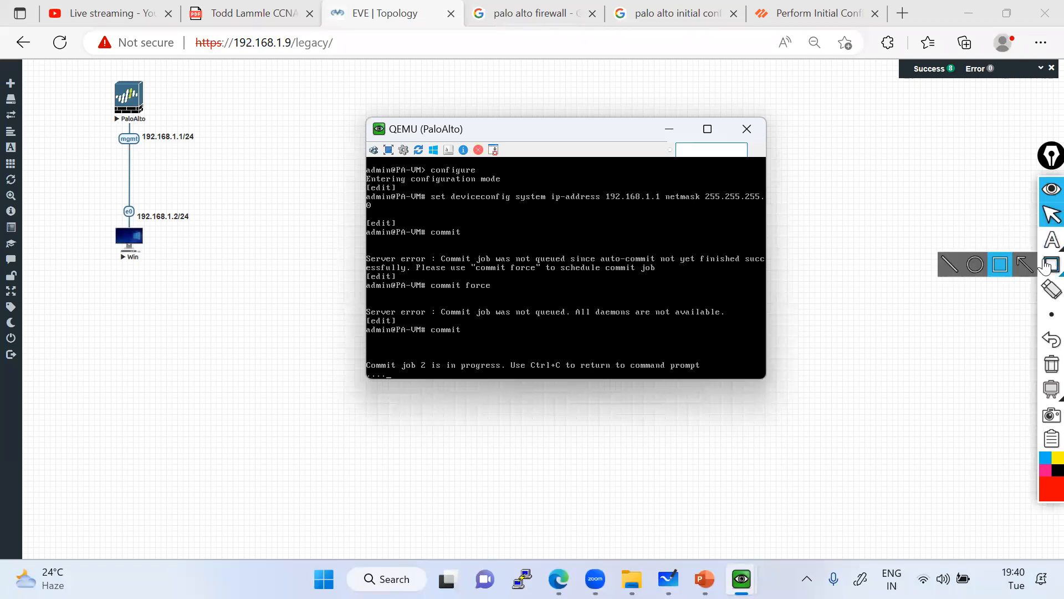
Box the daemons-not-available error, the set deviceconfig command and commit progress in red, then clear.
left_click(997, 263)
left_click_drag(434, 305, 730, 322)
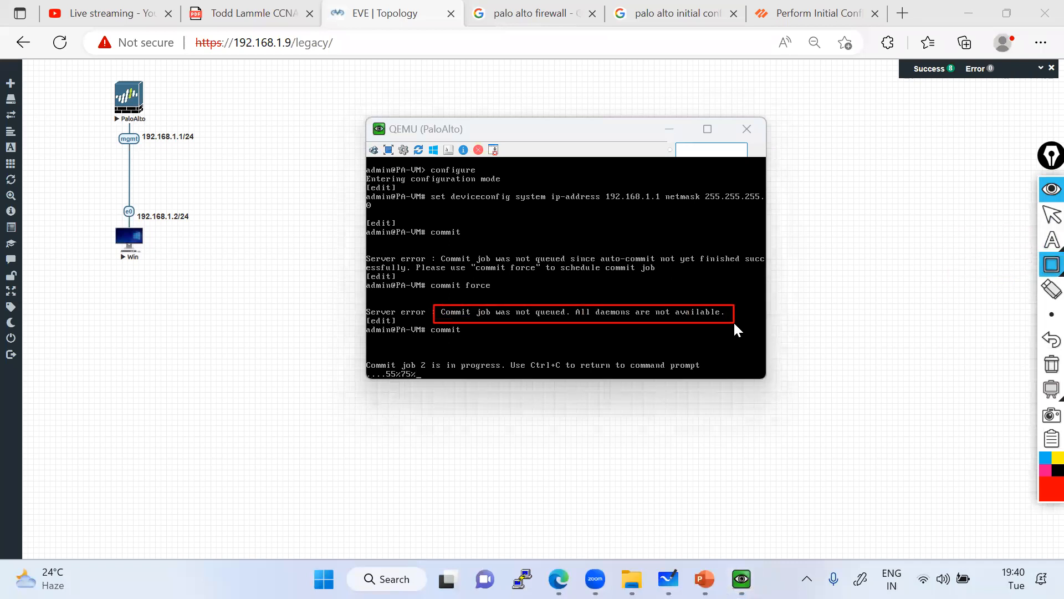
left_click_drag(426, 187, 736, 214)
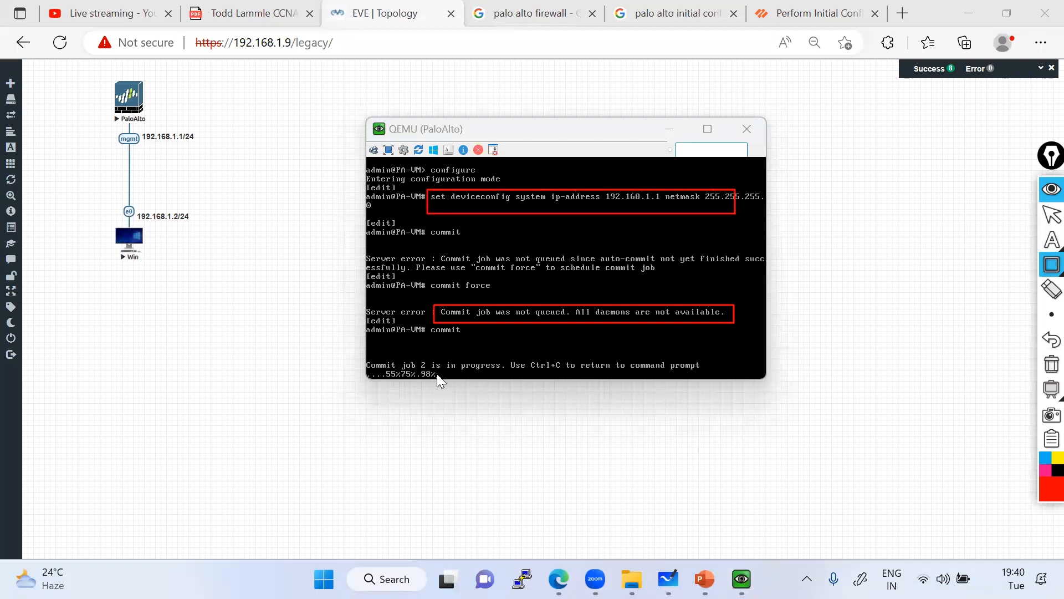
left_click_drag(363, 357, 478, 383)
left_click(1042, 368)
left_click(1051, 215)
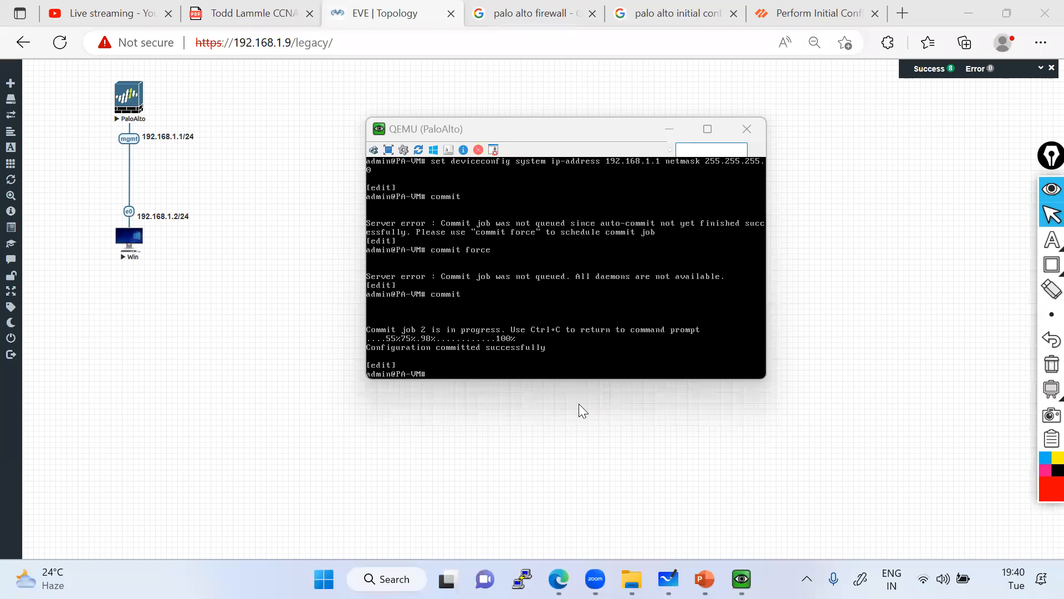
Run exit to leave configuration mode on the PaloAlto console.
left_click(429, 362)
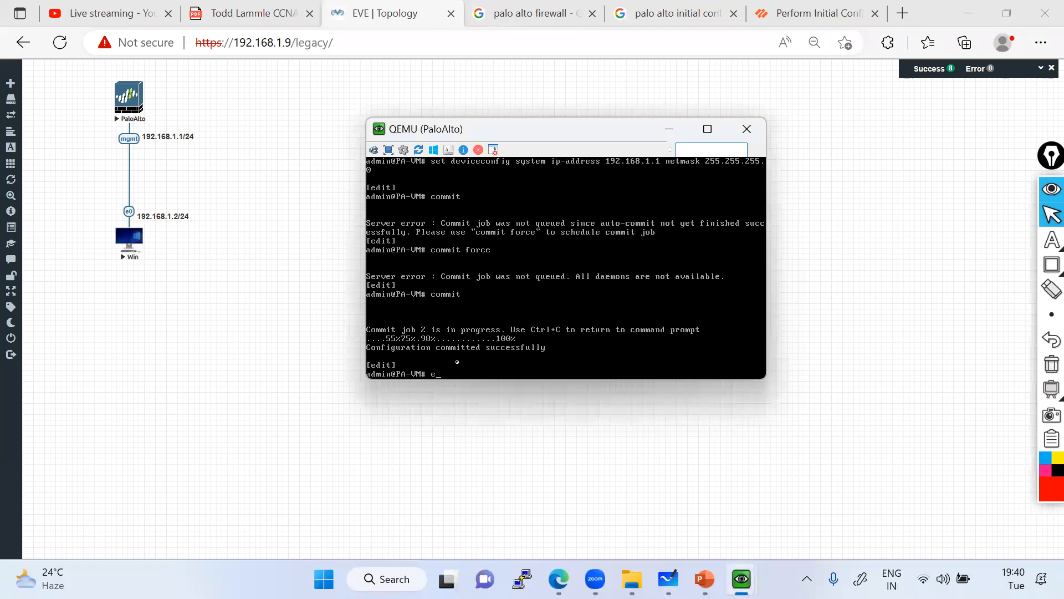
key("BackSpace")
type("xit")
key("Return")
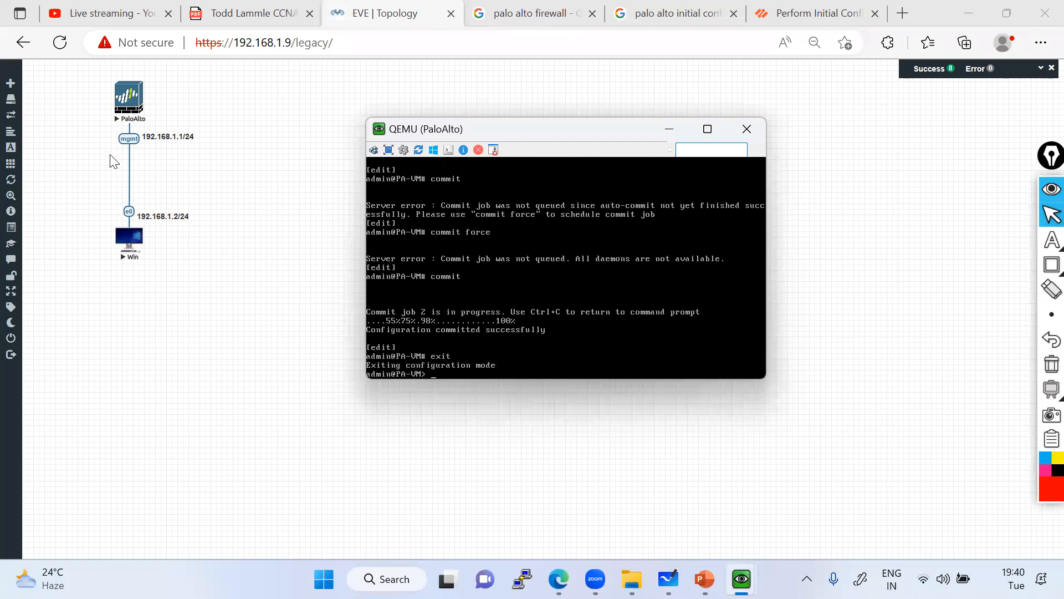
Run show system info.
left_click(1046, 214)
left_click(446, 366)
type("show su")
key("BackSpace")
type("ystem info")
key("Return")
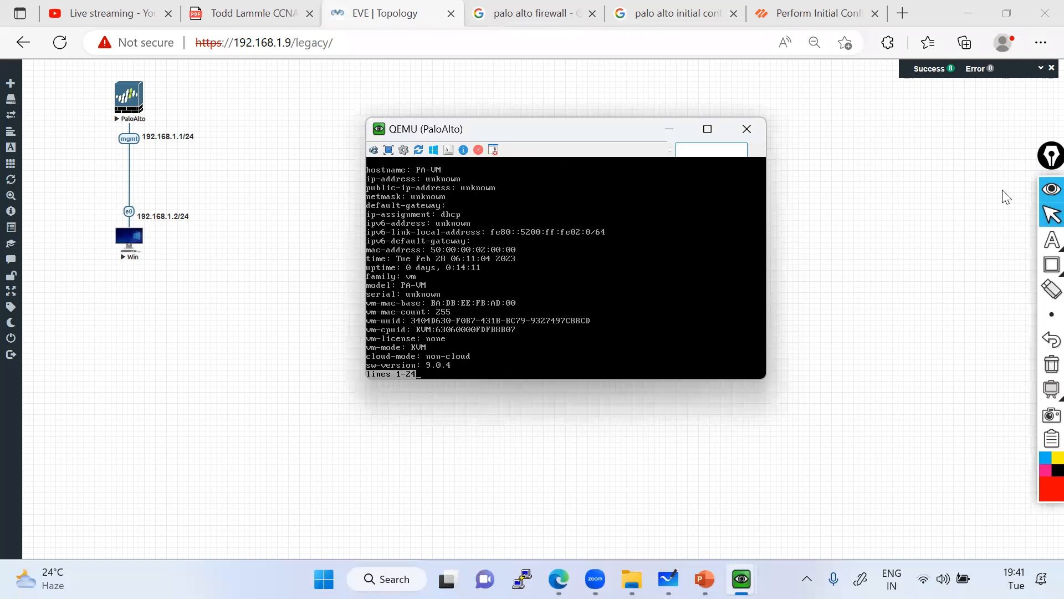
Box the ip-address through ip-assignment lines in red, clear it, and dismiss the pager.
left_click(1052, 265)
left_click(986, 266)
mouse_move(361, 173)
left_mouse_down()
mouse_move(456, 211)
mouse_move(513, 220)
left_mouse_up()
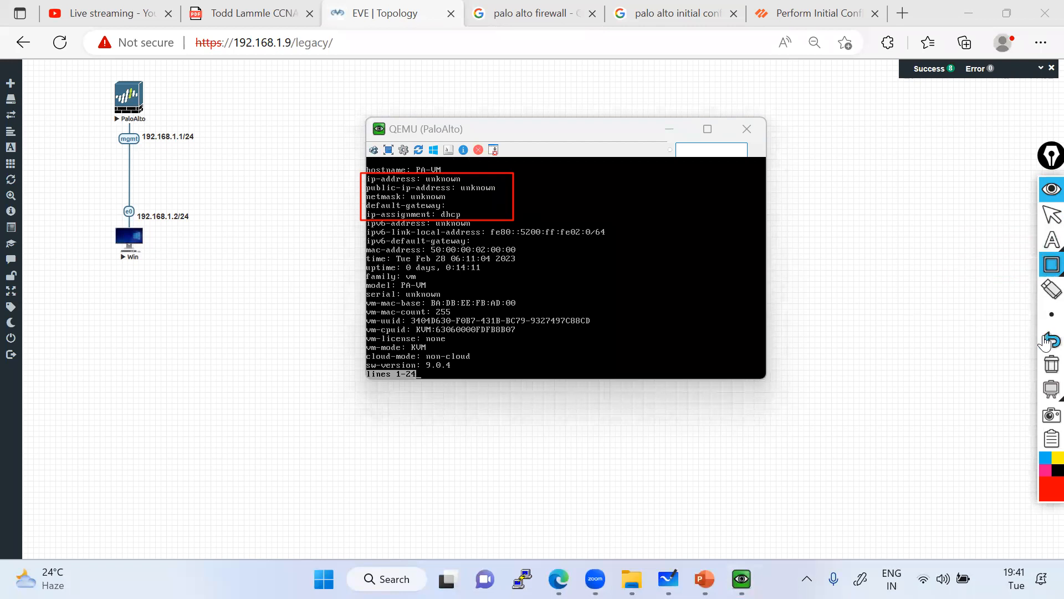
left_click(1051, 363)
left_click(1051, 216)
left_click(506, 339)
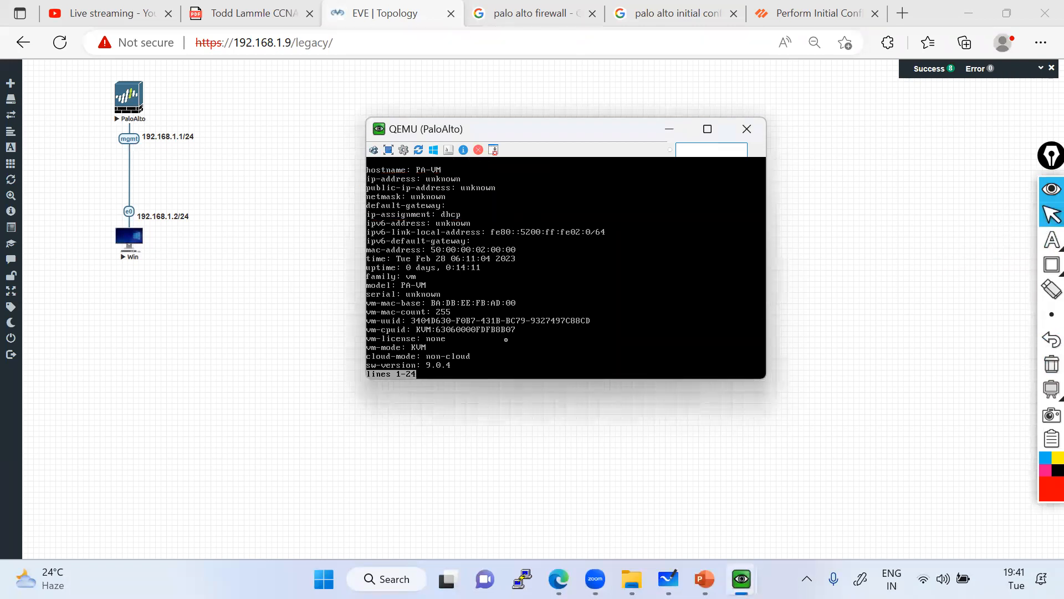
key("space")
Run show interface management using tab completion.
type("show ")
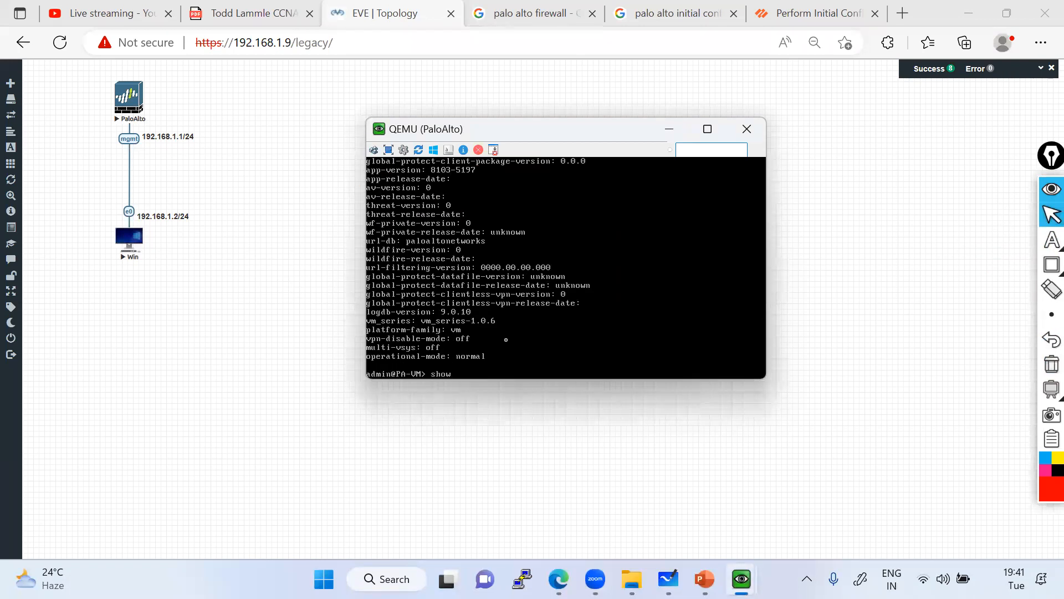
type("inter")
key("Tab")
type("man")
key("Tab")
key("Return")
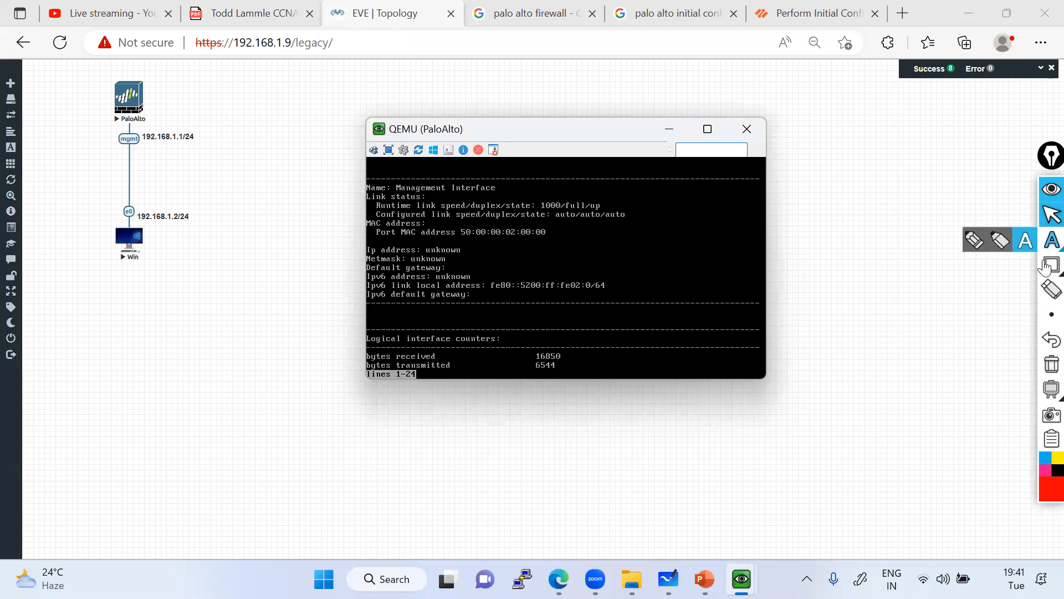
Box the management IP, IPv6 link-local and IPv6 gateway lines in red, then clear.
left_click(1052, 264)
left_click_drag(434, 268, 510, 281)
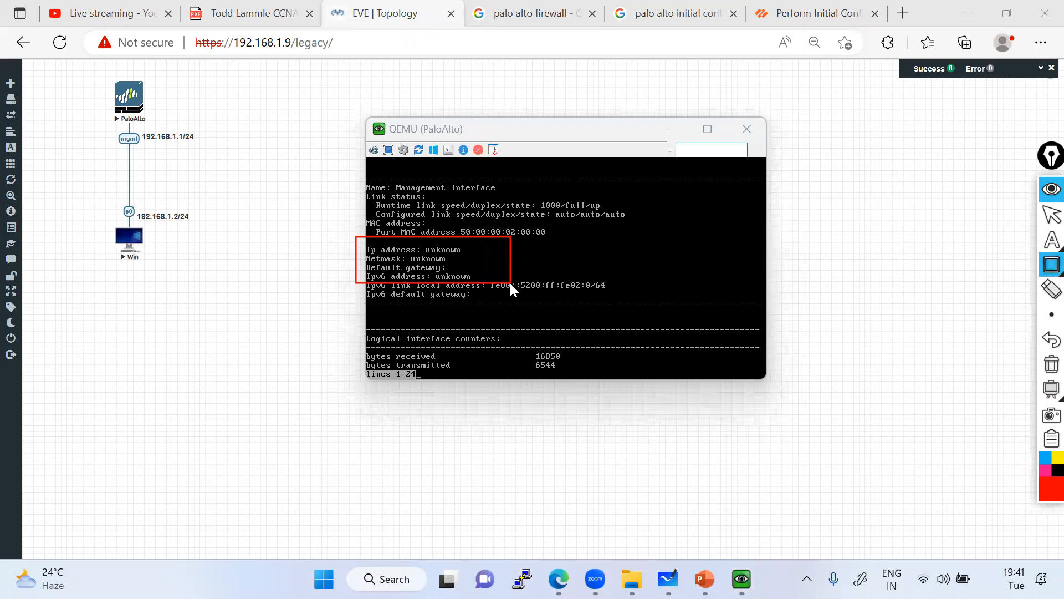
left_click_drag(510, 281, 510, 288)
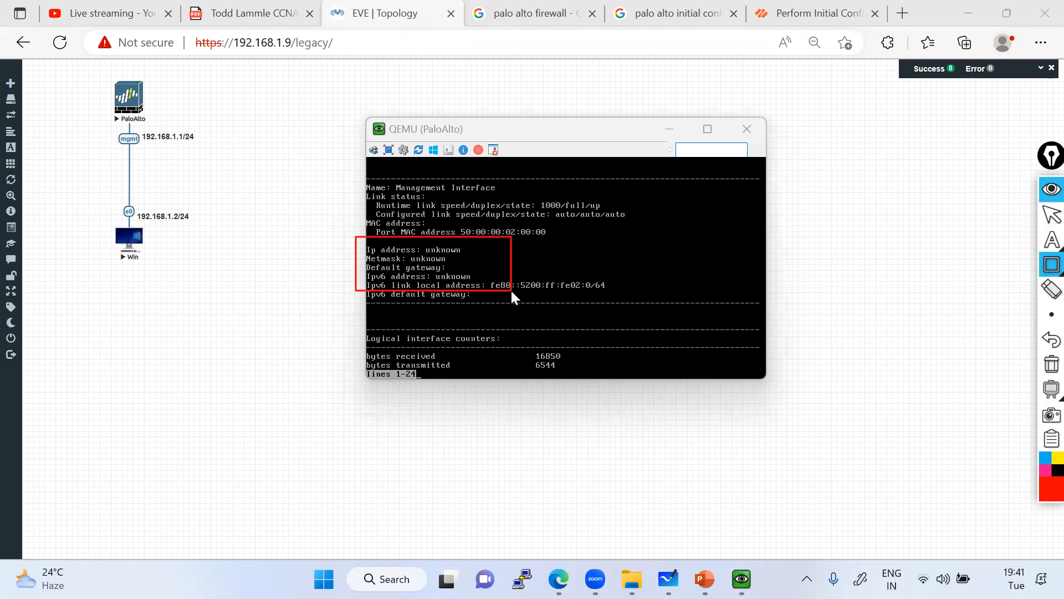
left_click_drag(510, 288, 510, 301)
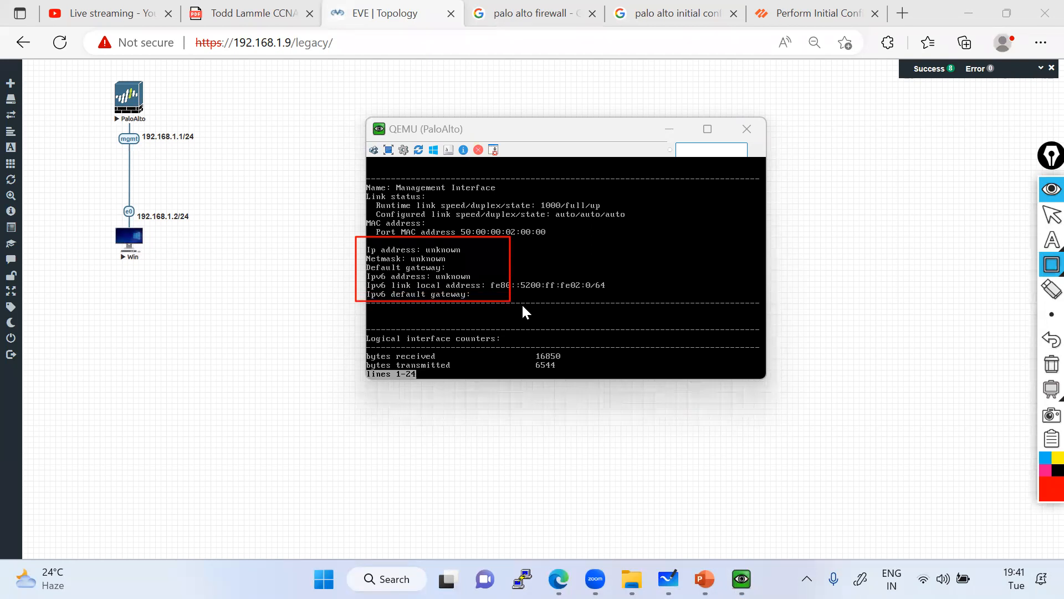
left_click(1052, 364)
left_click(1052, 215)
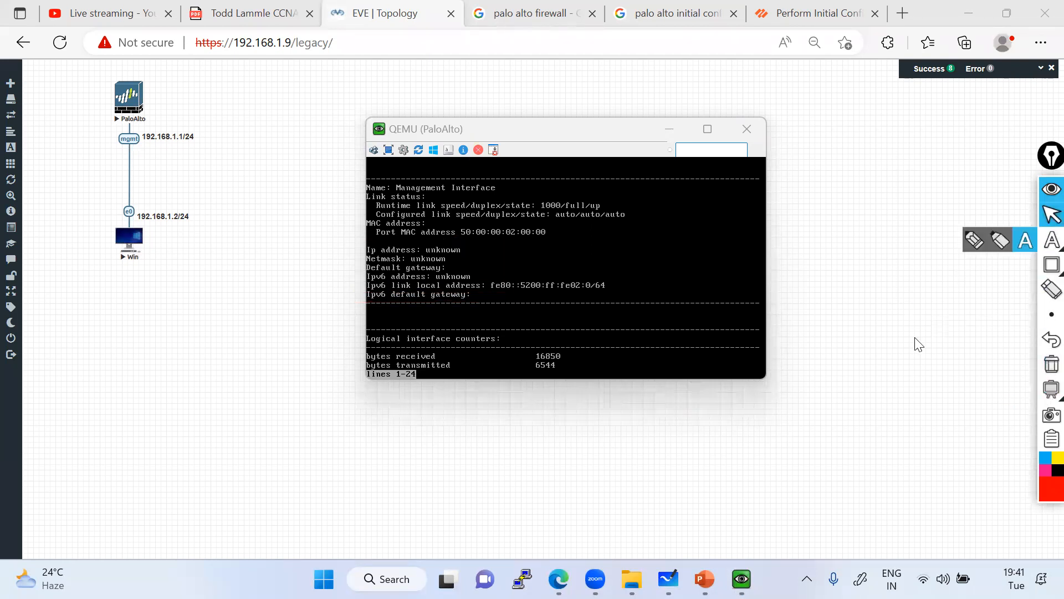
Minimize the PaloAlto console and start a canvas text note reading 'static Ip'.
left_click(888, 368)
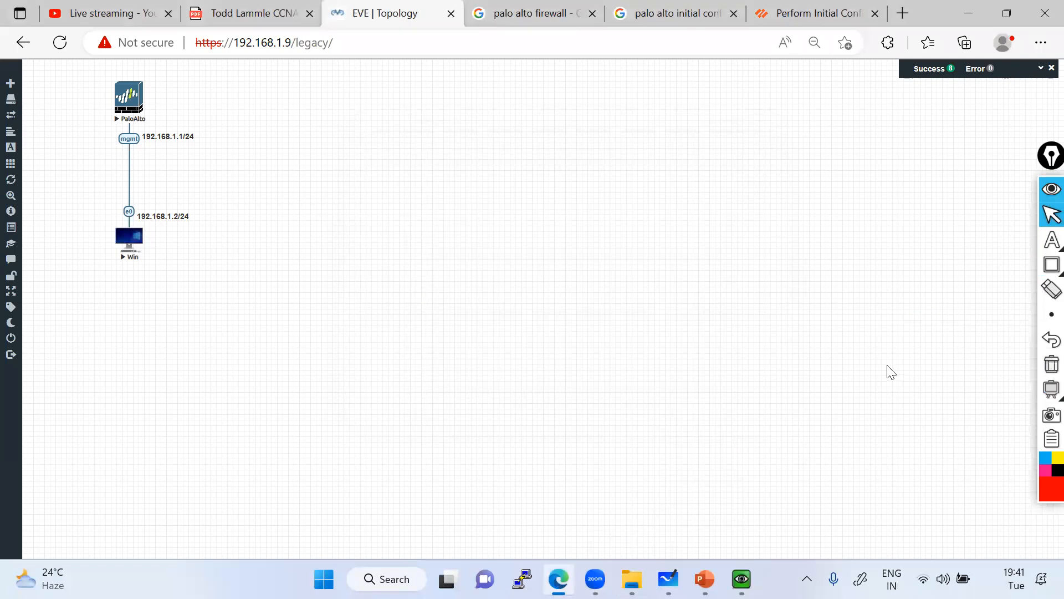
left_click(1051, 239)
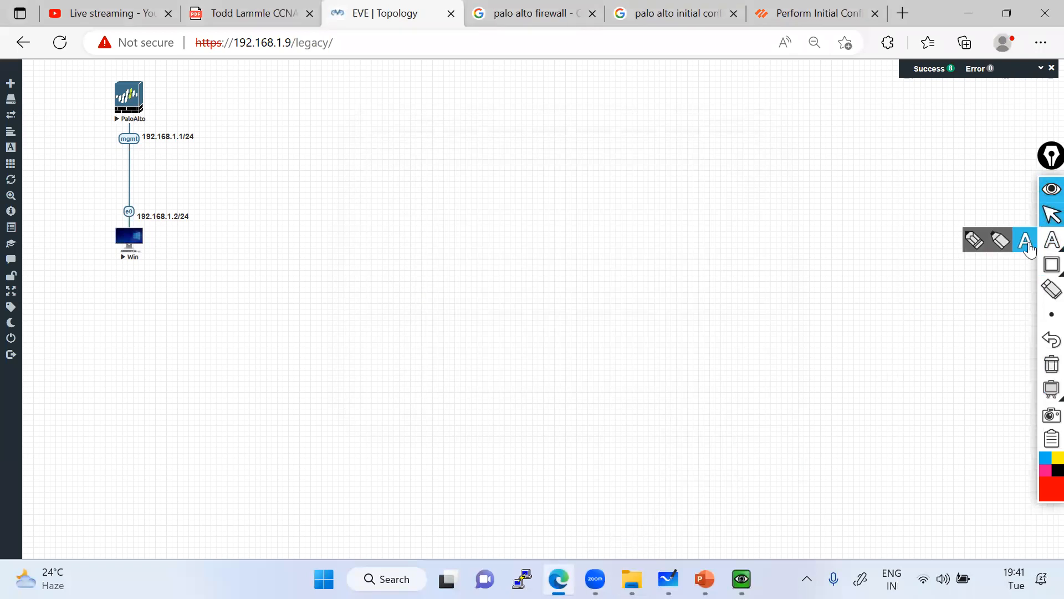
left_click(737, 171)
type("stati")
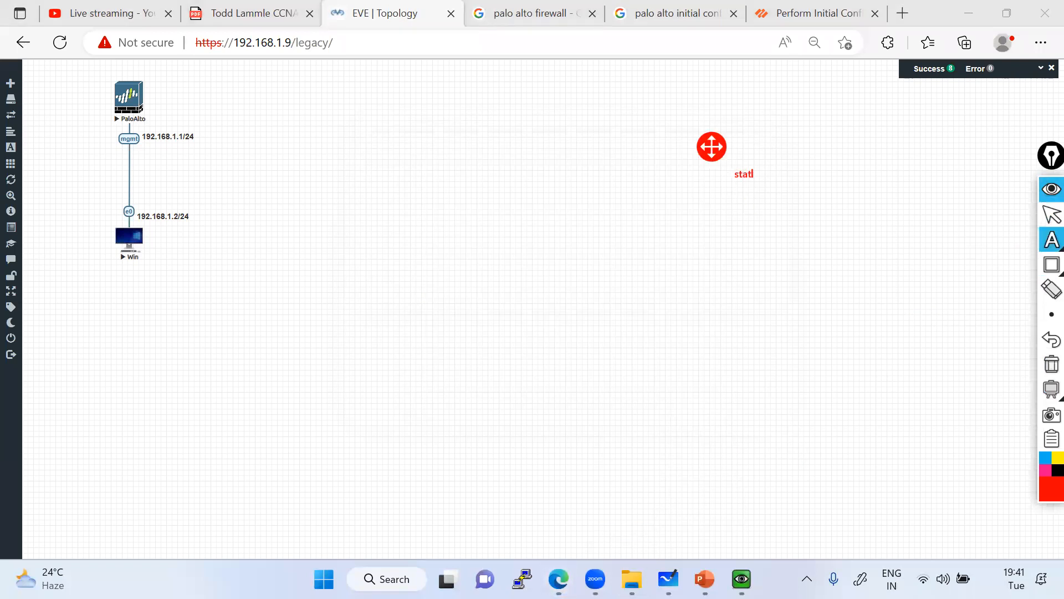
type("c IP aasignment")
Finish the note lines 'Static IP aasignment' and 'Dynamic IP assignment', fixing typos.
key("Return")
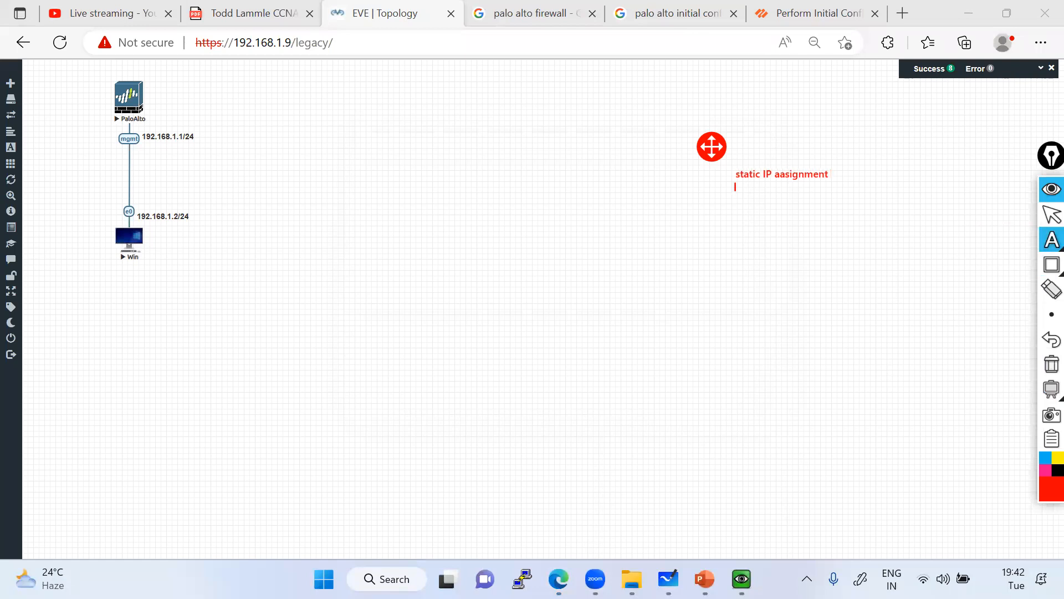
type("Dyan")
key("BackSpace")
key("BackSpace")
type("namic IP assignment")
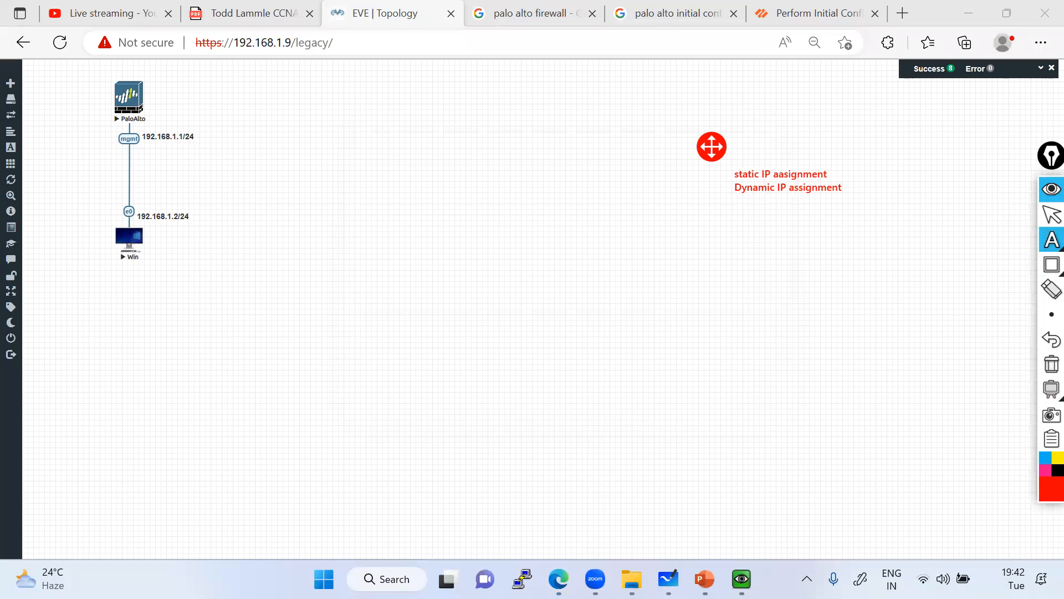
key("Left")
key("BackSpace")
type("S")
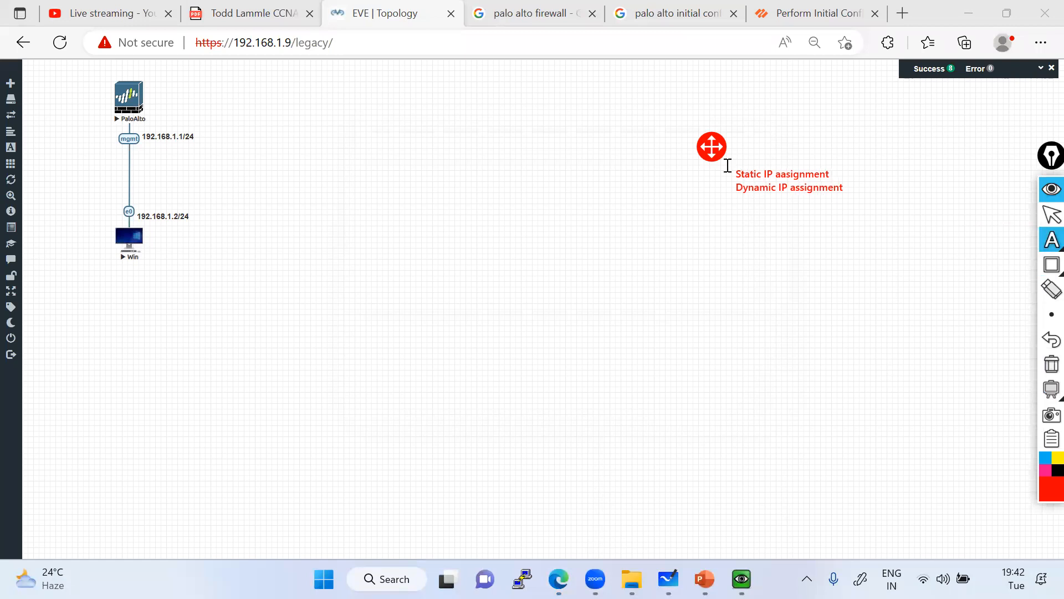
left_click(743, 249)
Add a second note below reading 'DHCP - to- Static - then only we are only able to assign'.
left_click(1045, 239)
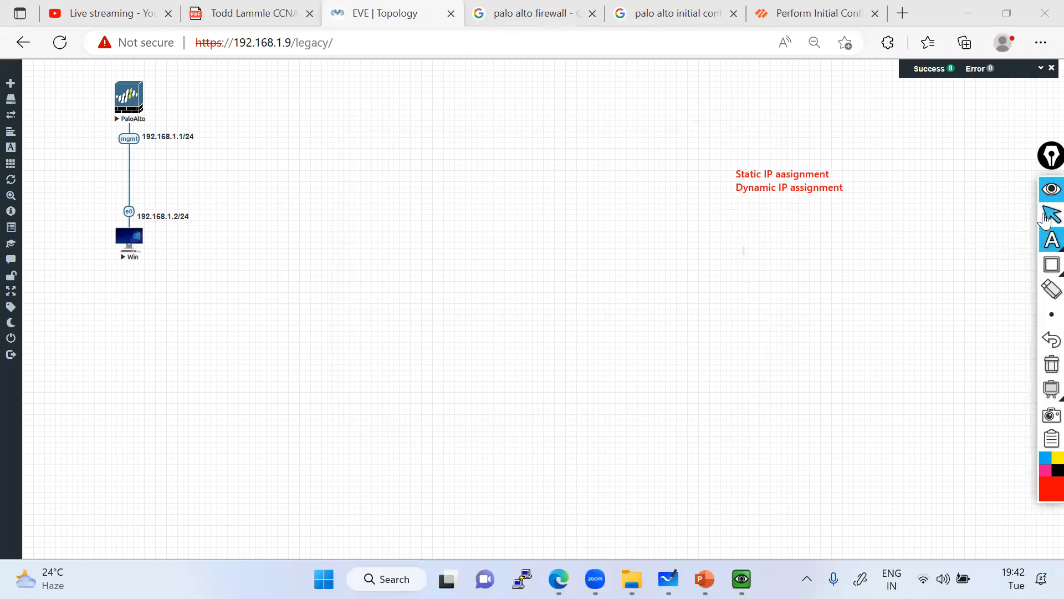
left_click(1046, 220)
left_click(1047, 239)
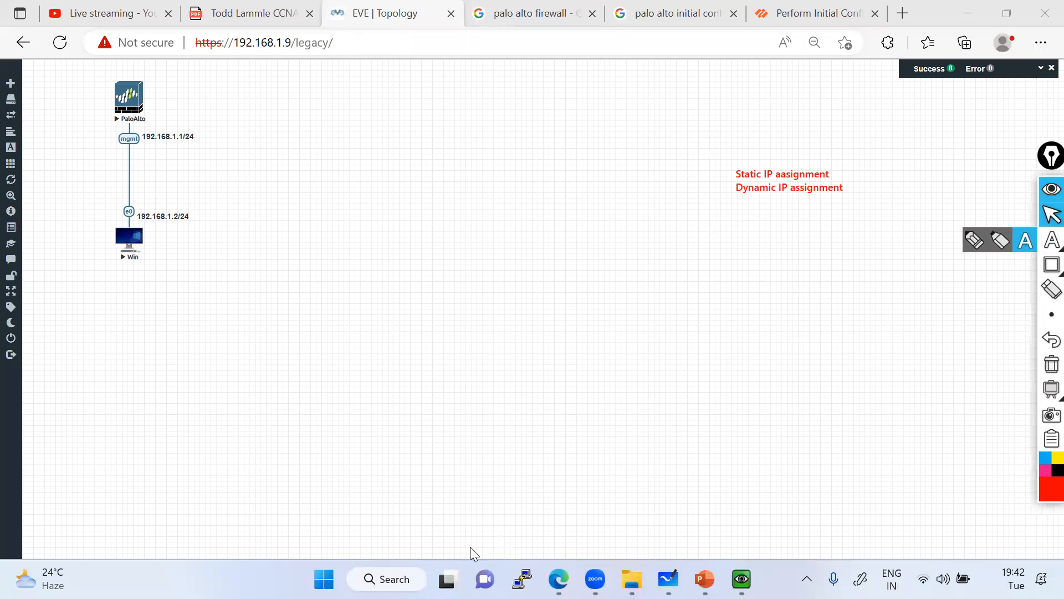
left_click(1025, 240)
left_click(743, 211)
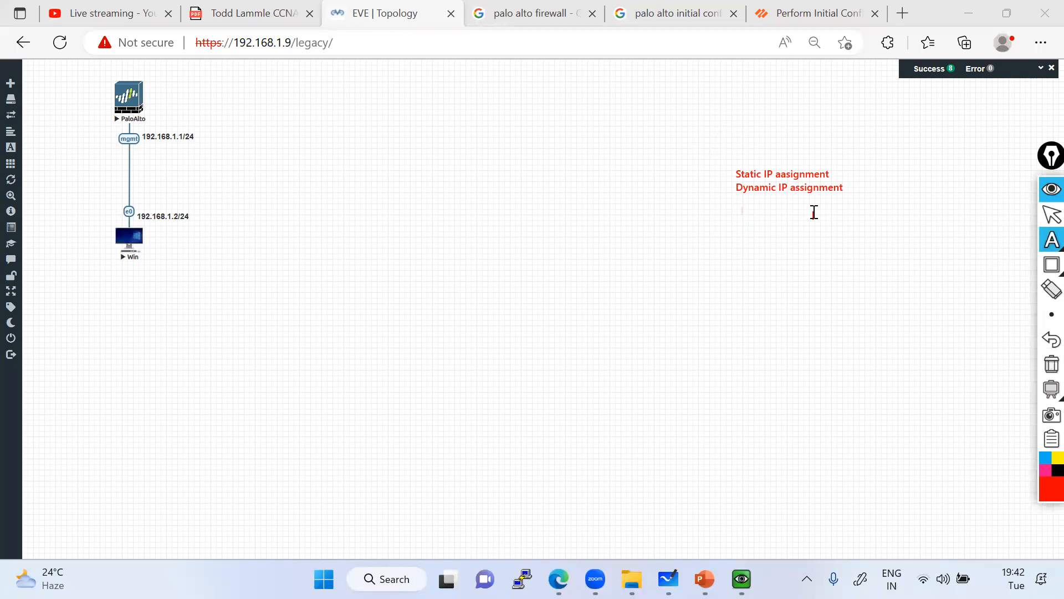
type("DHCP -")
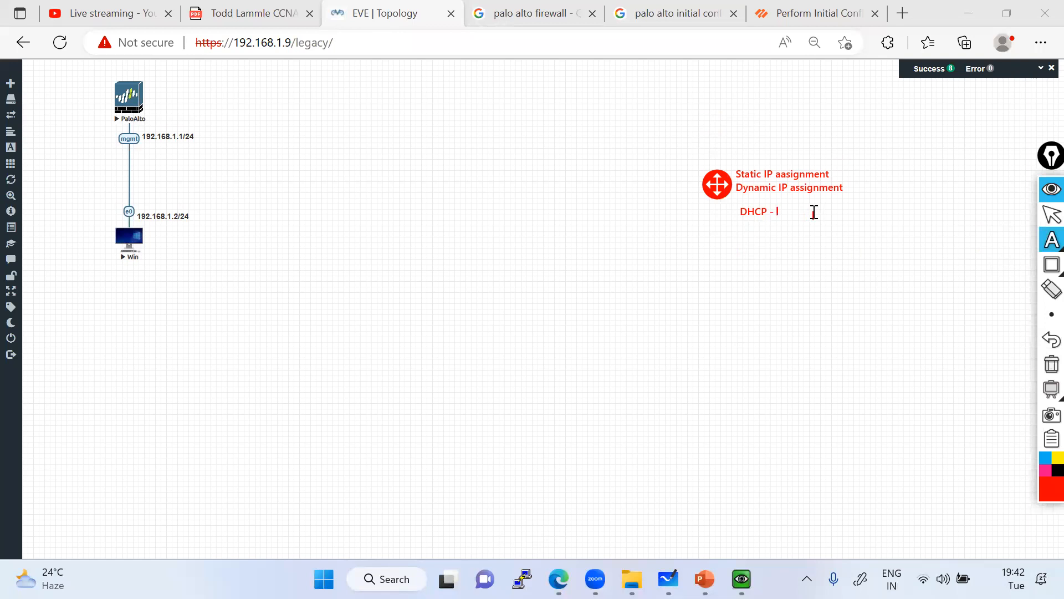
type("to- Static - then only we are only able yt")
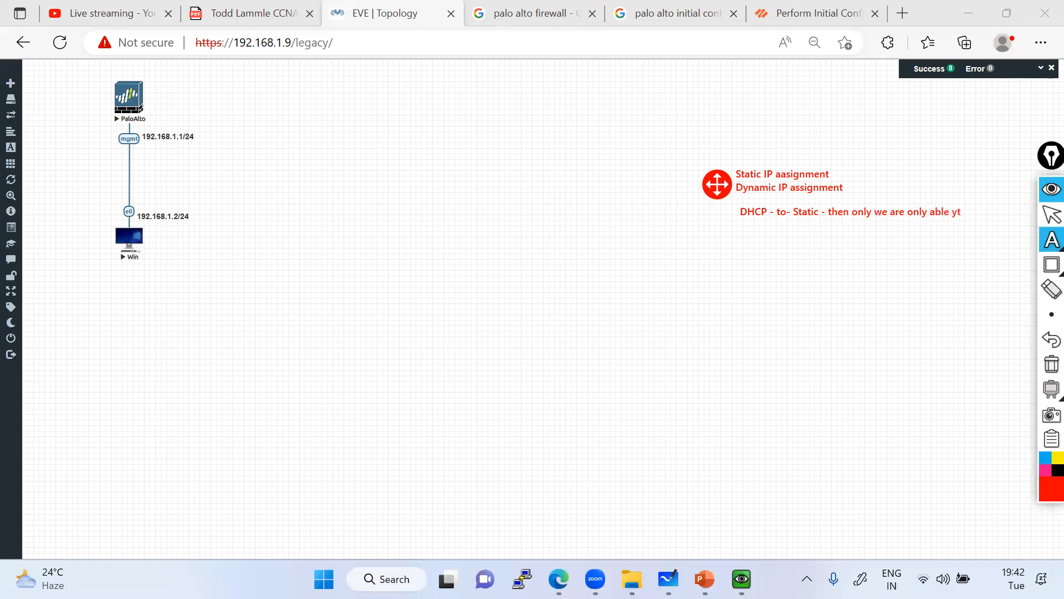
key("BackSpace")
key("BackSpace")
type("to assign")
left_click(1049, 216)
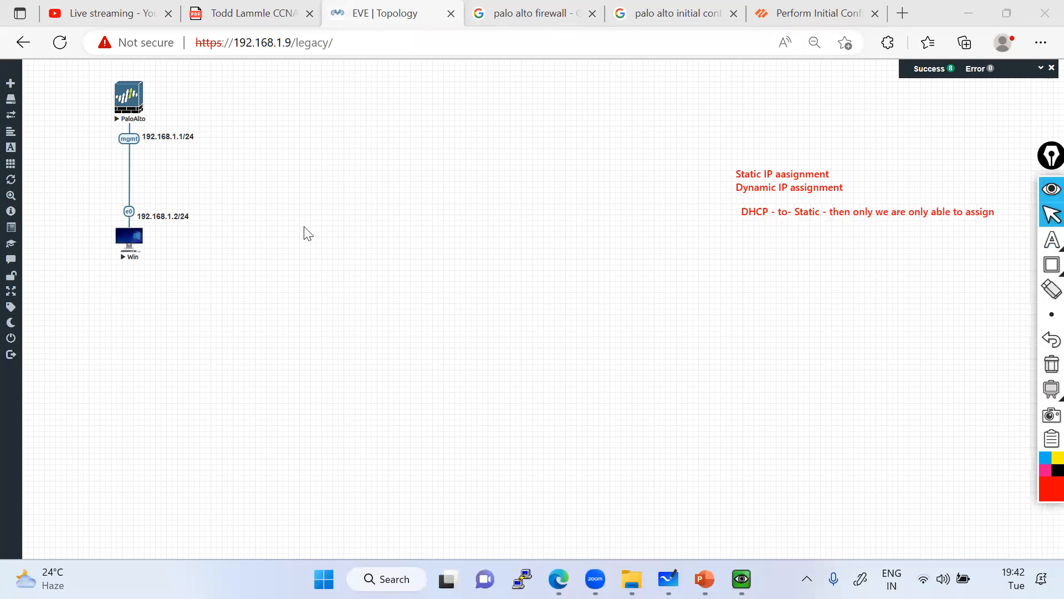
Draw red marker strokes from the mgmt 192.168.1.1/24 link to the notes, then erase them.
left_click(1051, 239)
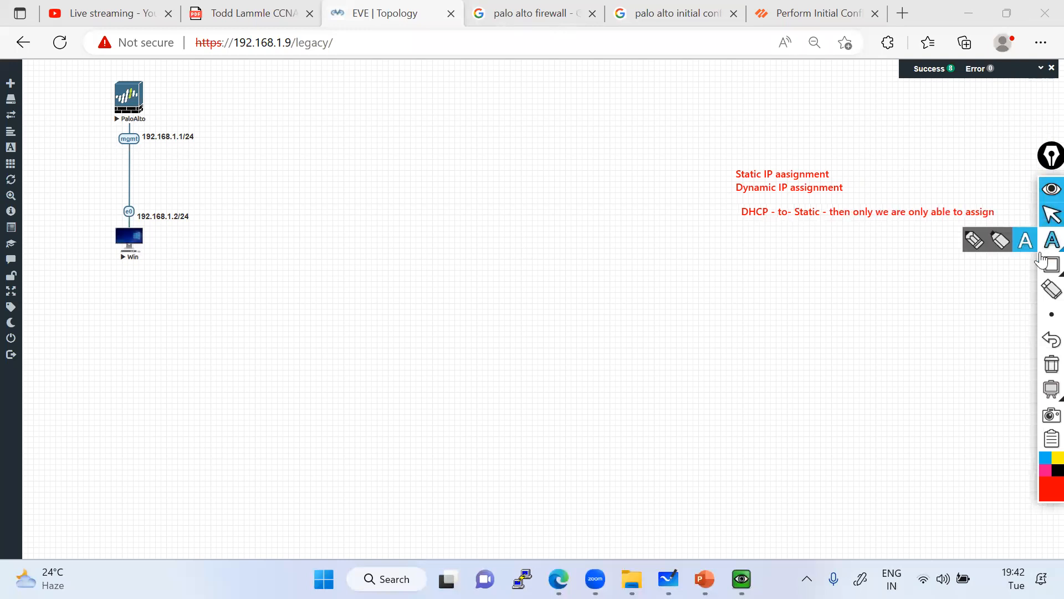
left_click(974, 239)
mouse_move(166, 138)
left_mouse_down()
mouse_move(445, 67)
mouse_move(714, 159)
left_mouse_up()
left_click_drag(143, 142, 235, 129)
left_click_drag(343, 147, 733, 193)
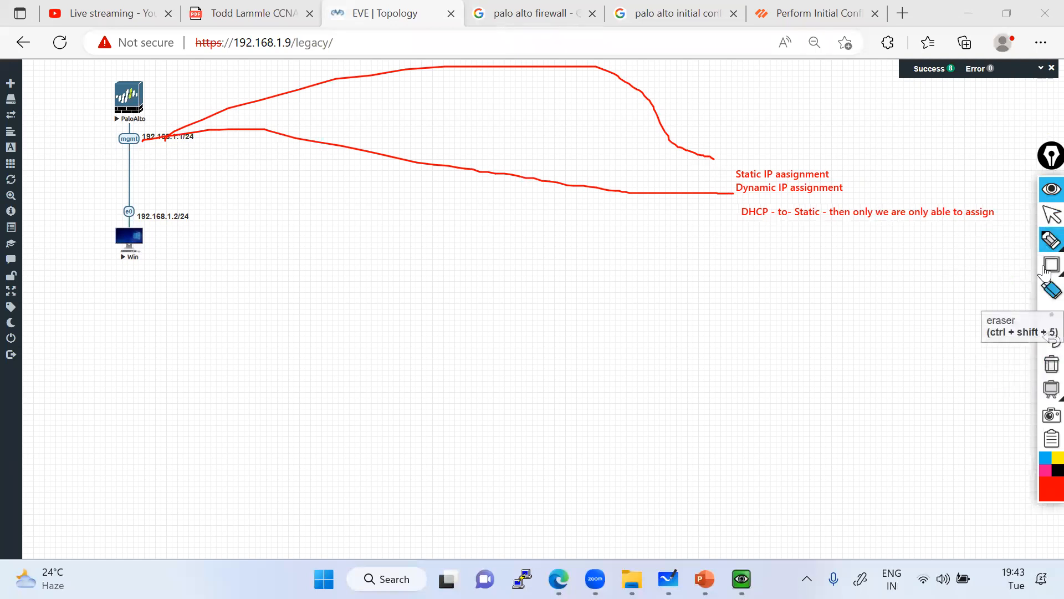
left_click(1052, 289)
left_click_drag(596, 226, 656, 97)
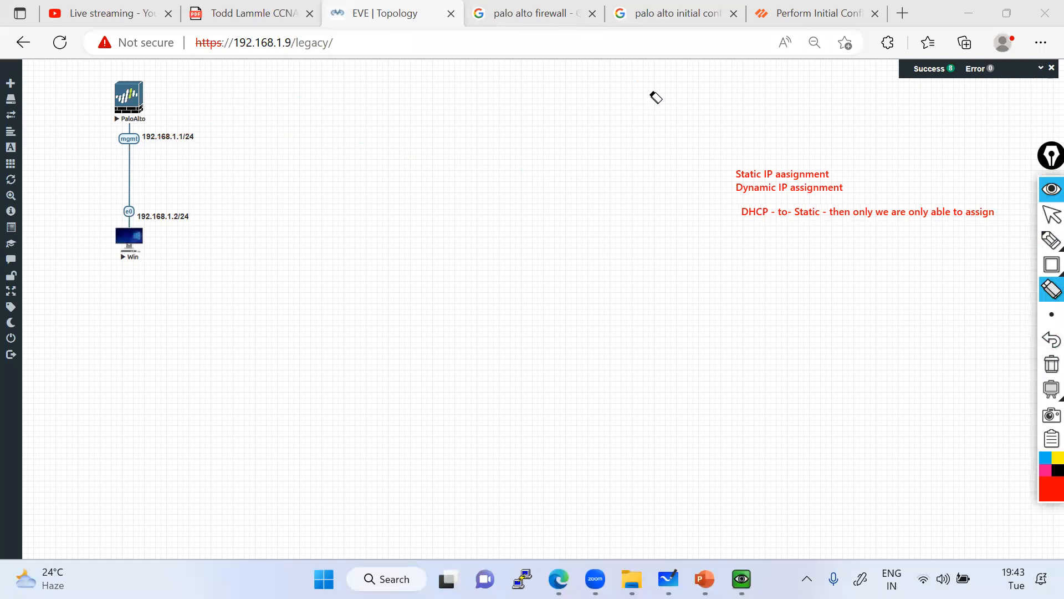
left_click(1051, 215)
Bring up the PaloAlto console and run 'show system info'.
mouse_move(737, 571)
left_click(656, 487)
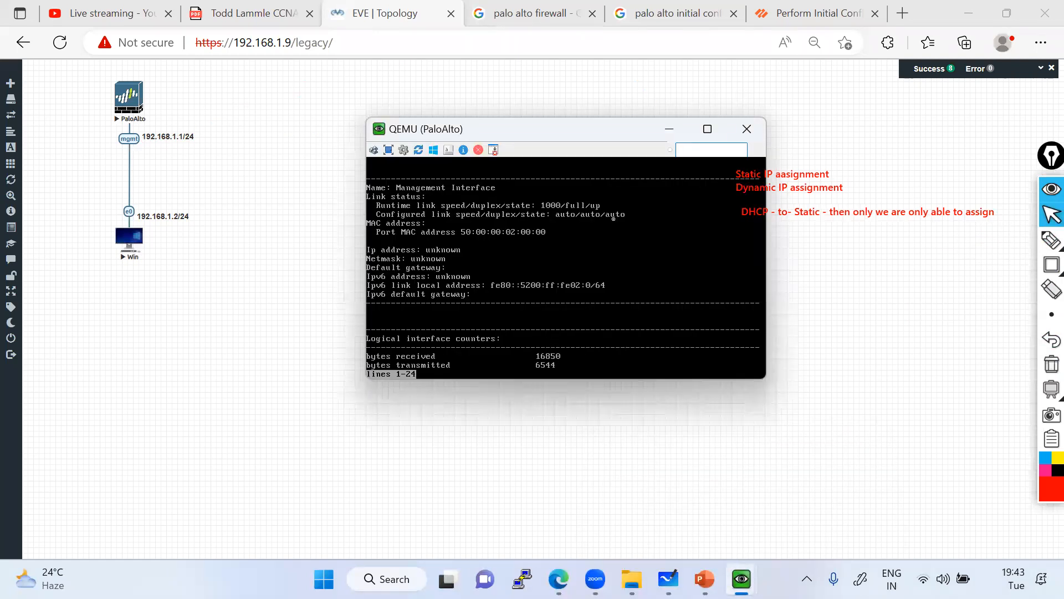
key("space")
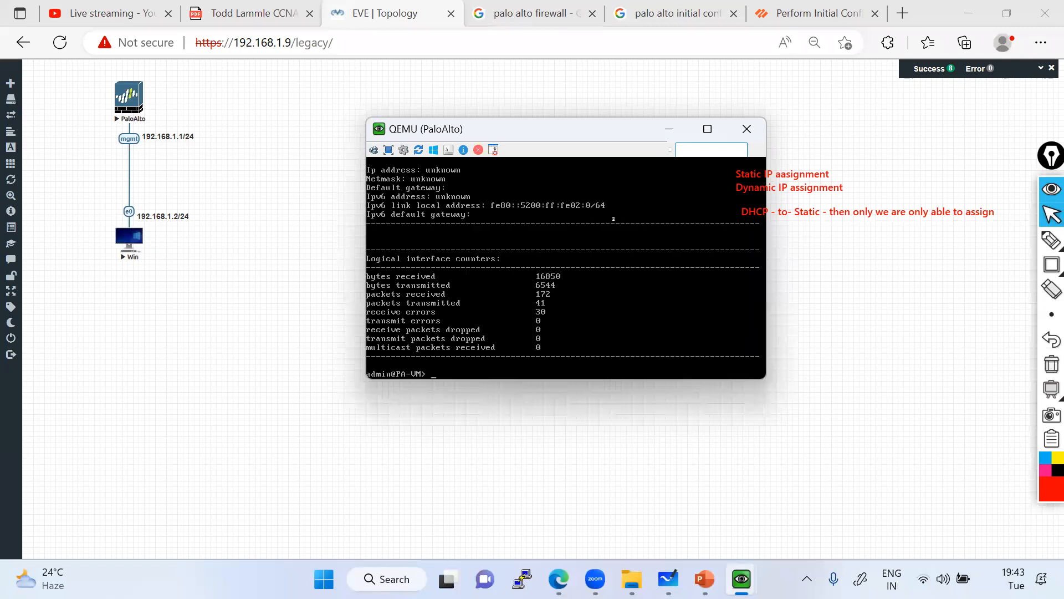
type("show system info")
key("Return")
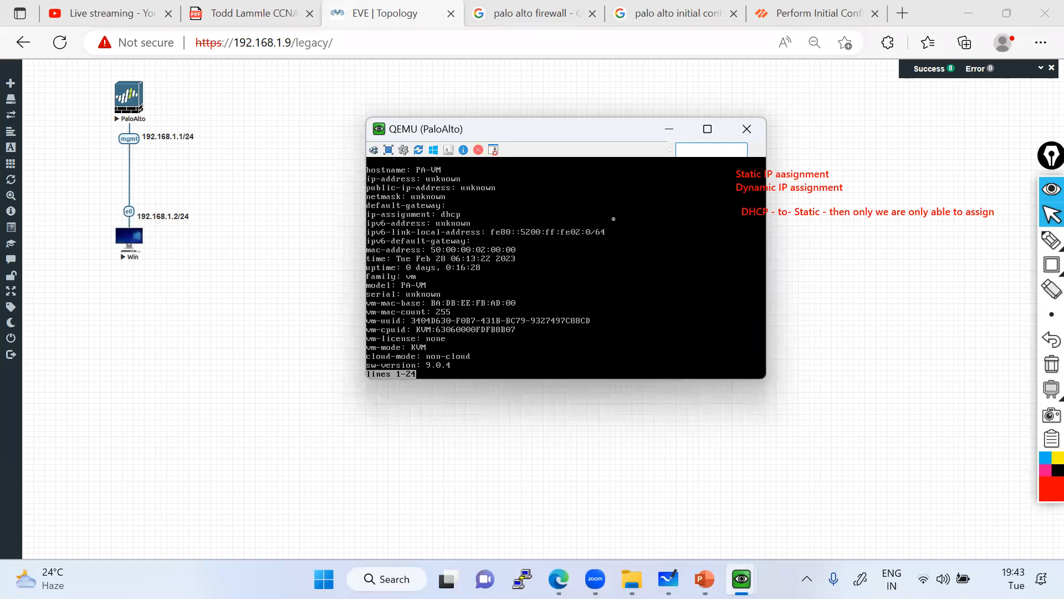
Box the ip-assignment dhcp line, link it to the DHCP-to-Static note, then clear all markings.
mouse_move(1044, 273)
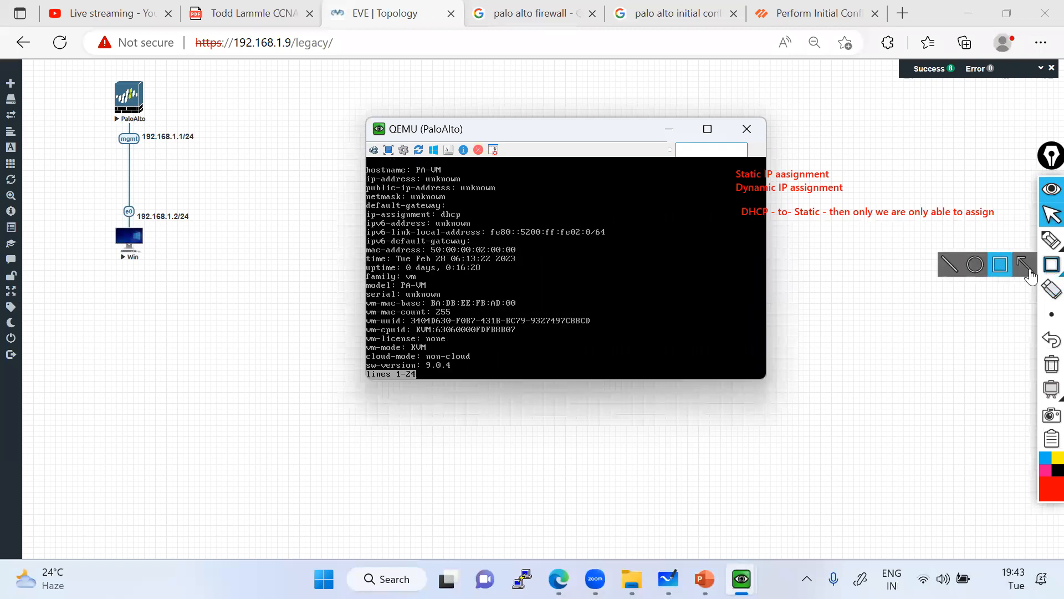
left_click(1003, 270)
left_click_drag(358, 210, 440, 220)
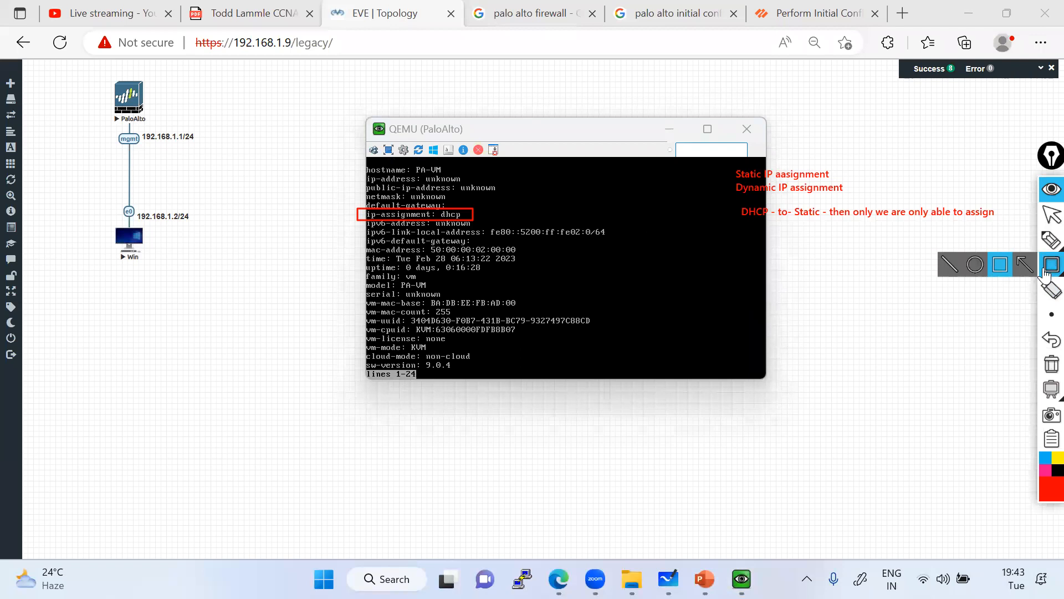
mouse_move(1043, 243)
left_click(972, 243)
mouse_move(475, 218)
left_mouse_down()
mouse_move(515, 201)
mouse_move(712, 238)
mouse_move(1015, 223)
mouse_move(742, 213)
mouse_move(733, 233)
left_mouse_up()
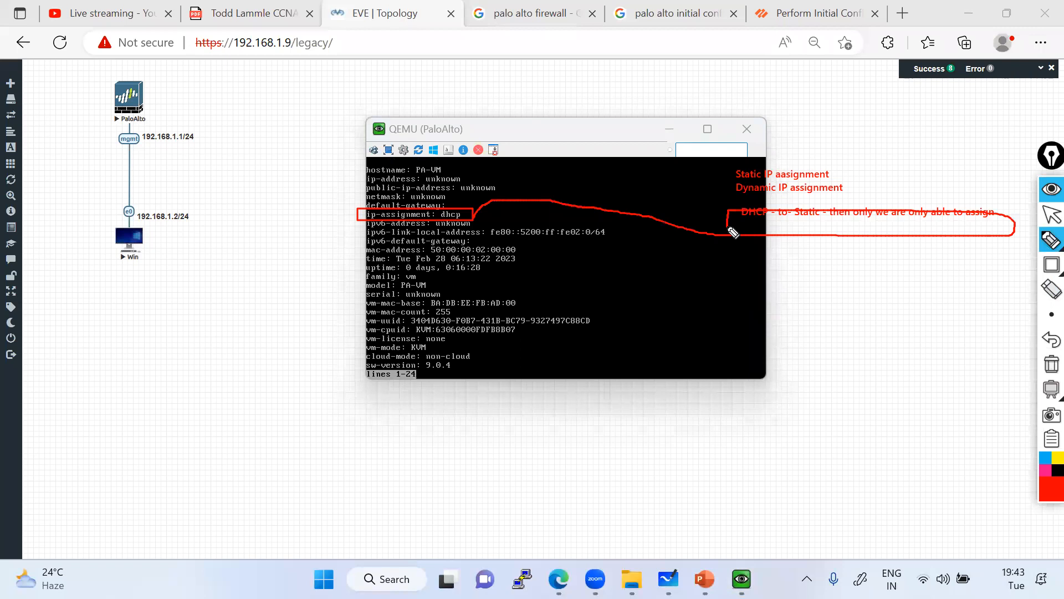
left_click_drag(366, 173, 365, 210)
mouse_move(471, 219)
left_mouse_down()
mouse_move(524, 182)
mouse_move(348, 170)
left_mouse_up()
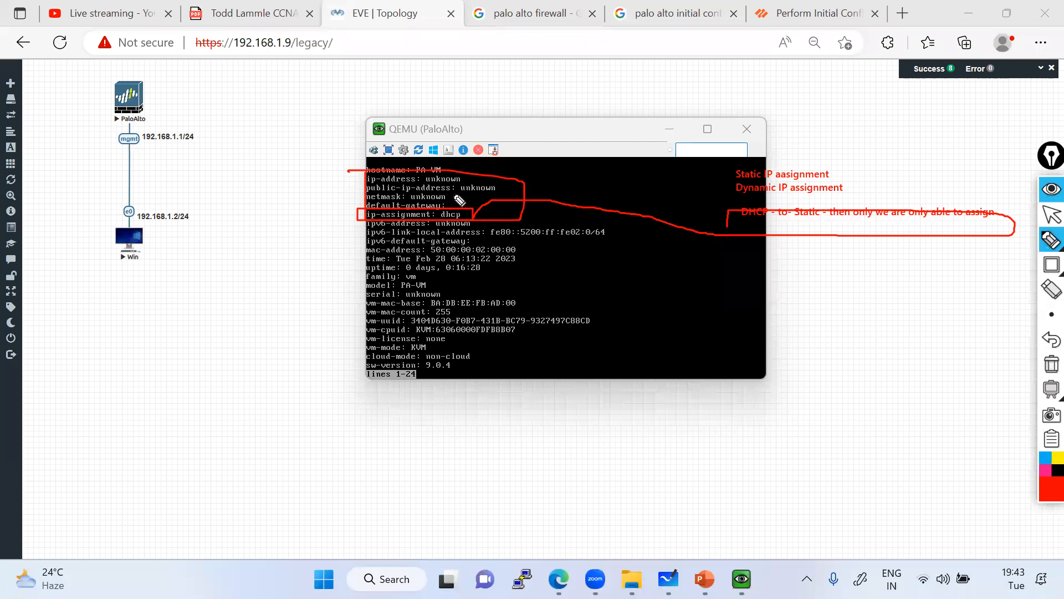
left_click_drag(433, 210, 433, 220)
left_click(1052, 364)
left_click(1051, 215)
Enter configuration mode and set the management address type to static.
left_click(530, 357)
key("space")
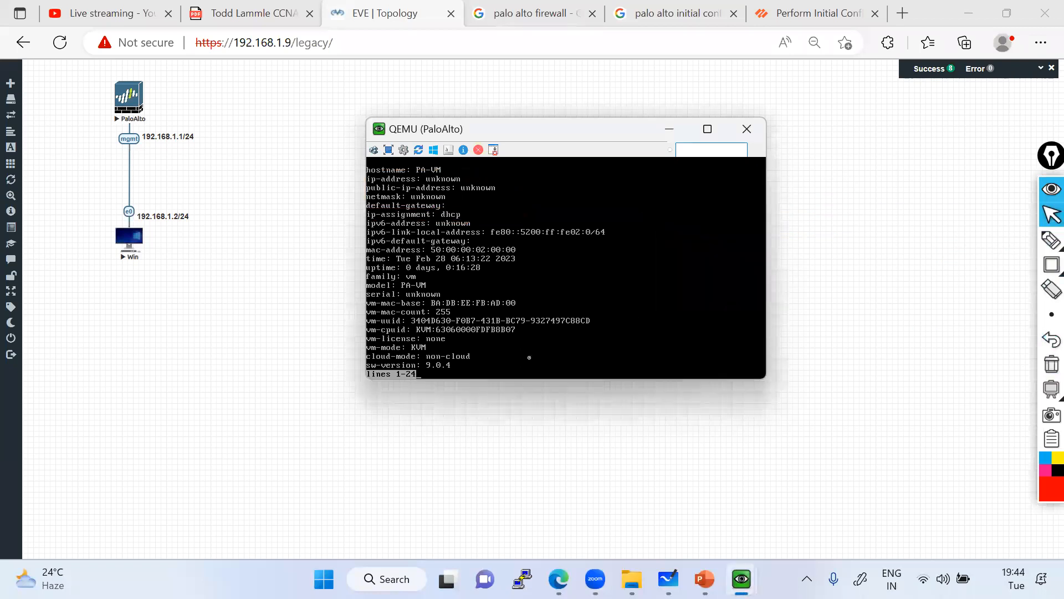
type("configure")
key("Return")
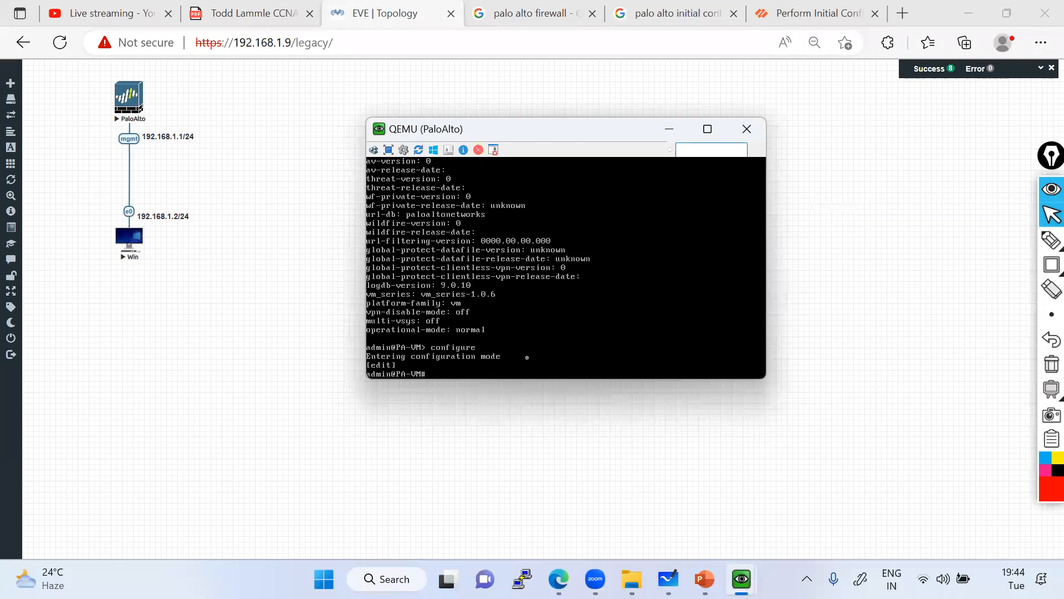
type("set de")
type("viceconfig system type")
key("question")
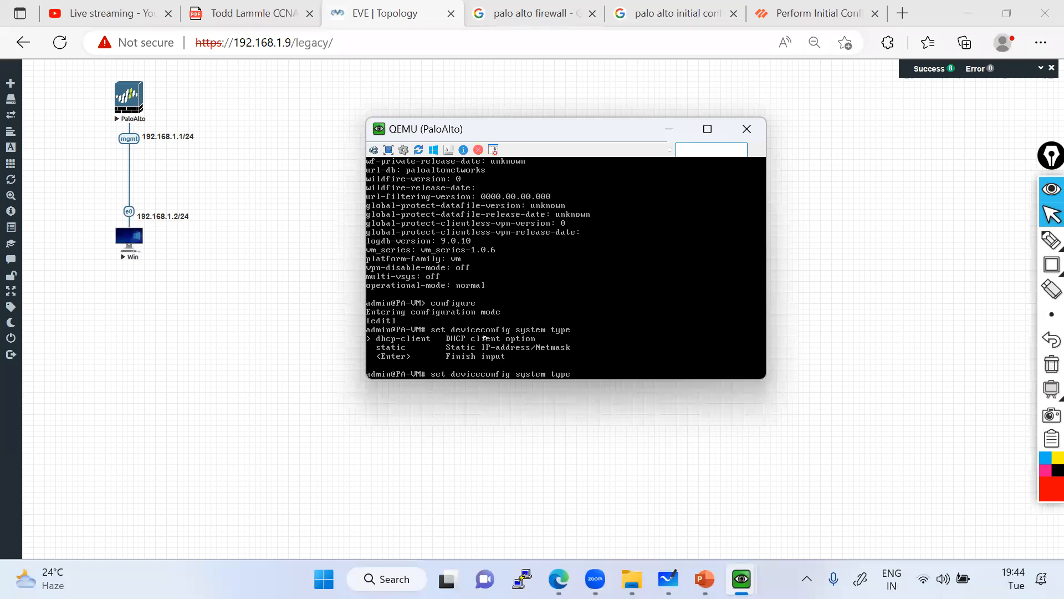
type("static")
key("Return")
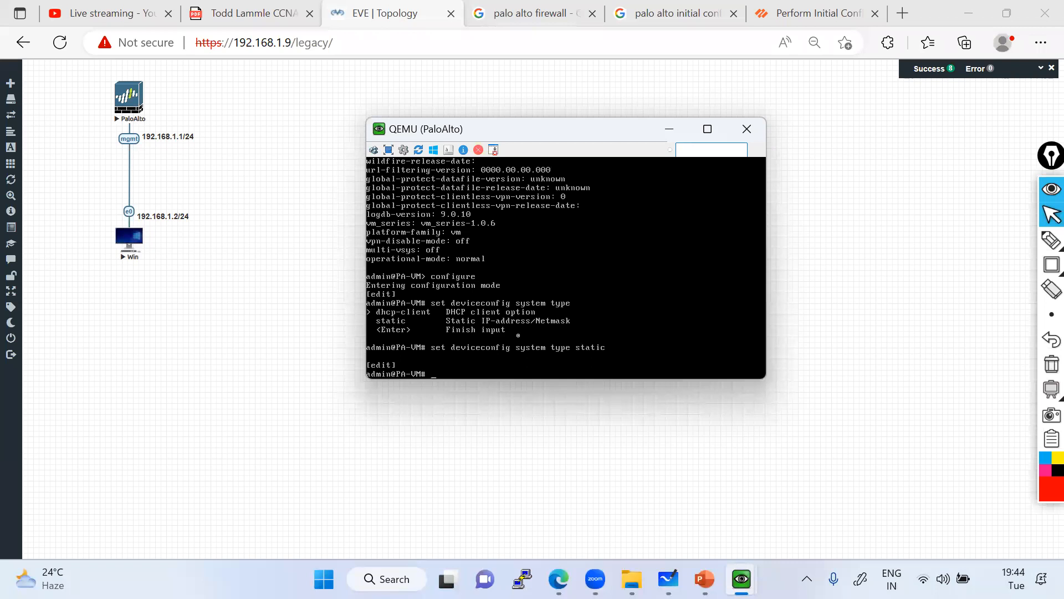
Set ip-address 192.168.1.1 netmask 255.255.255.0, commit, and exit configuration mode.
type("set deviceconfig system ip")
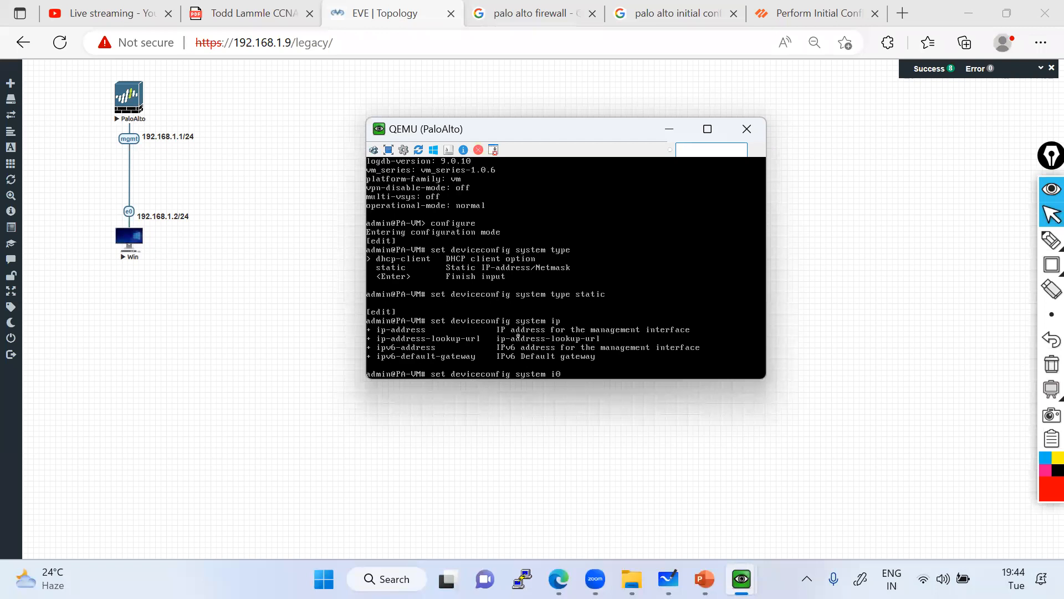
type("?-address 192.168.1.1 netmask 255.255.255.0")
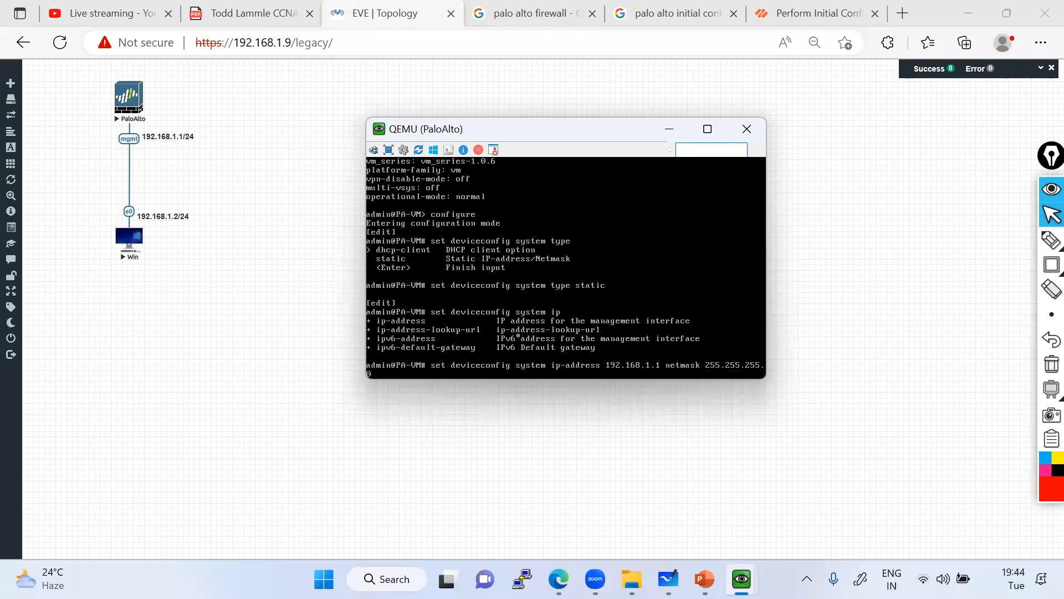
key("Return")
type("commit")
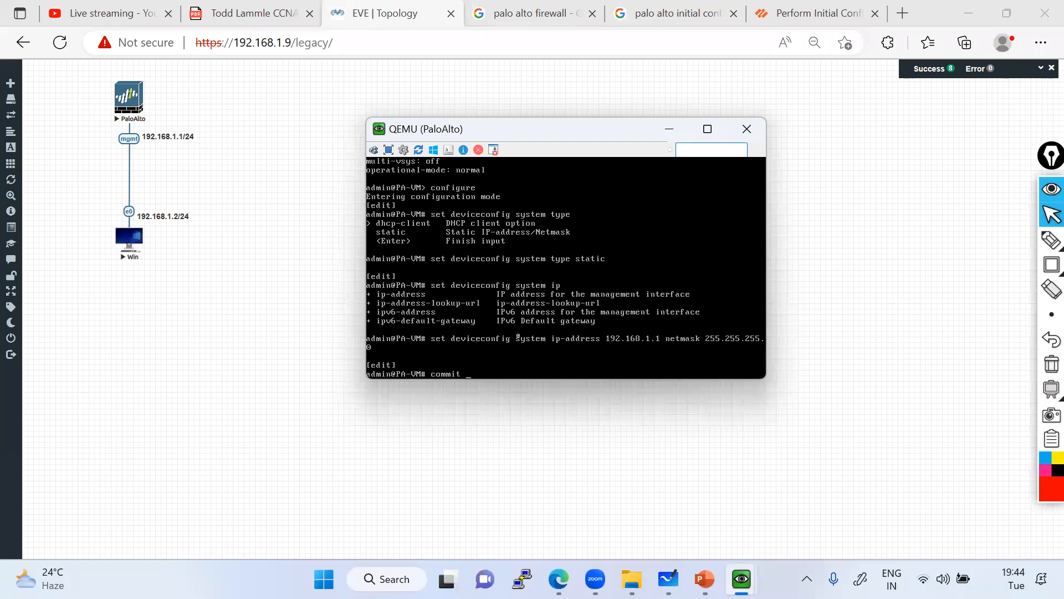
key("Return")
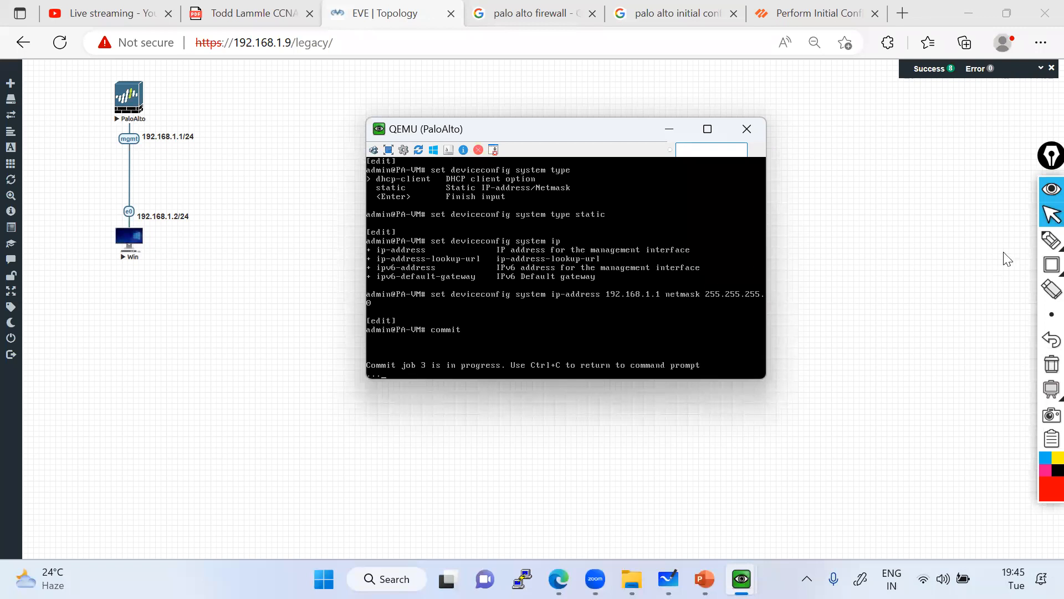
left_click(1051, 215)
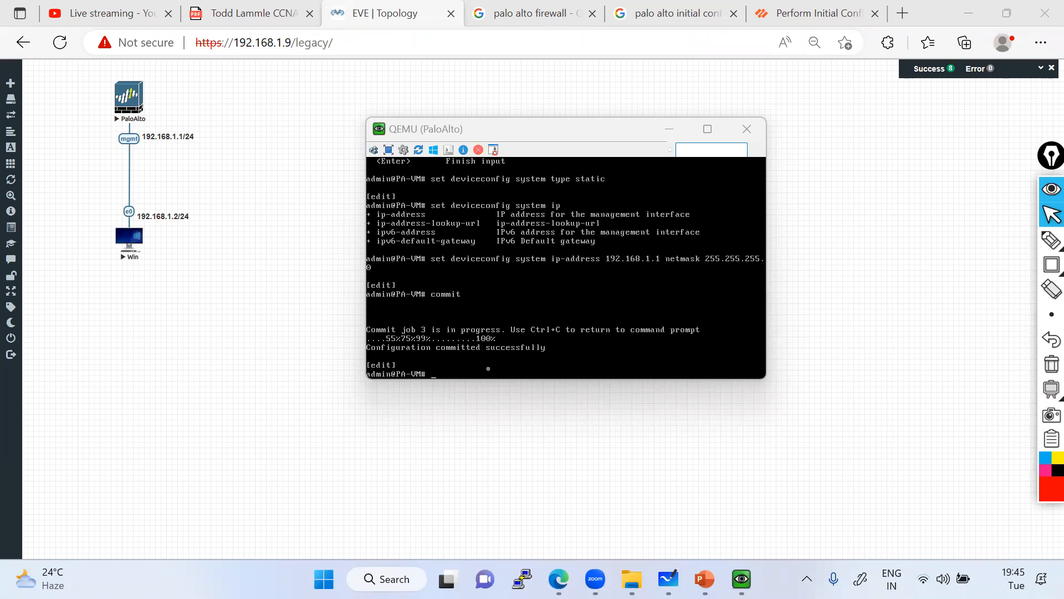
left_click(450, 369)
type("exit")
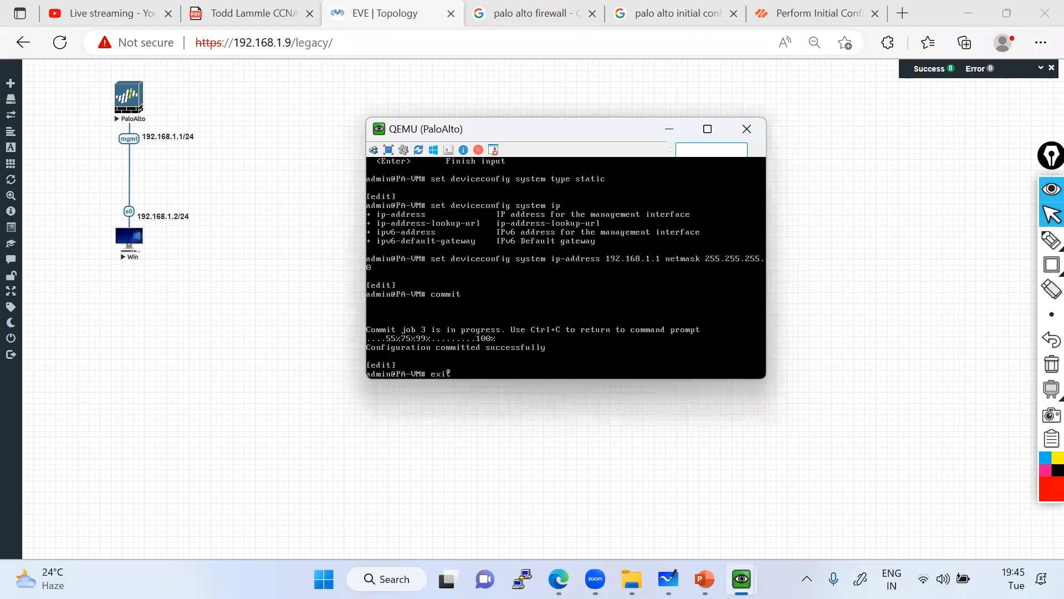
key("Return")
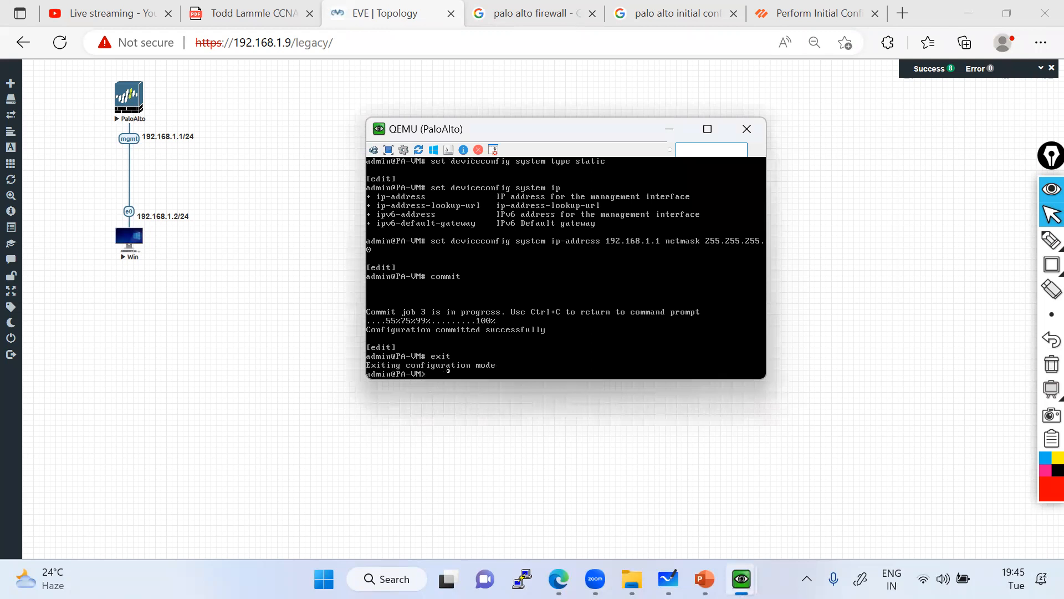
Show system info and box the new ip-address, netmask and ip-assignment static lines, then clear them.
type("show system info")
key("Return")
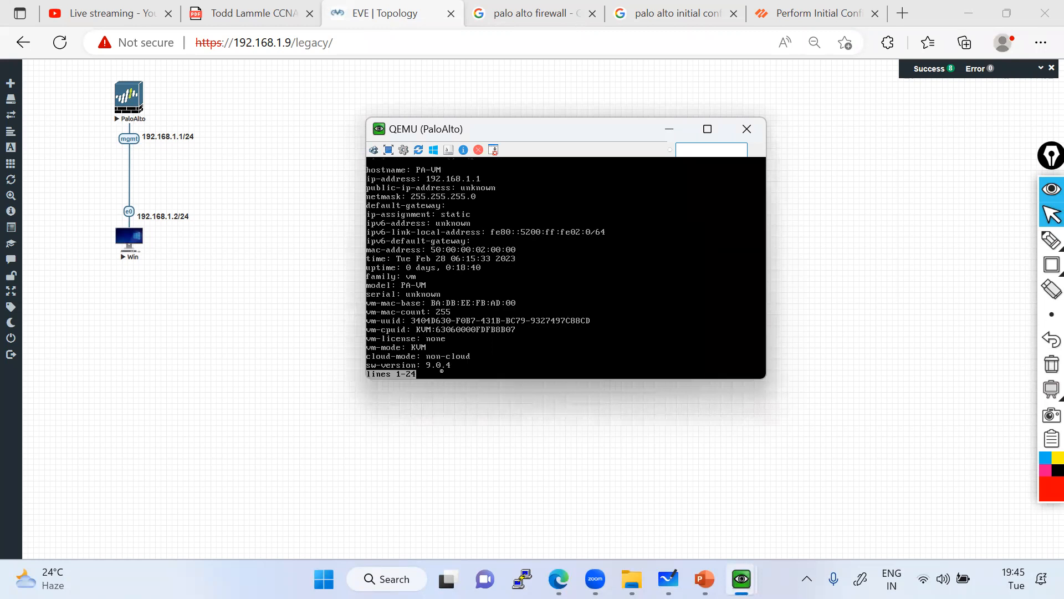
mouse_move(1047, 268)
left_click(1005, 267)
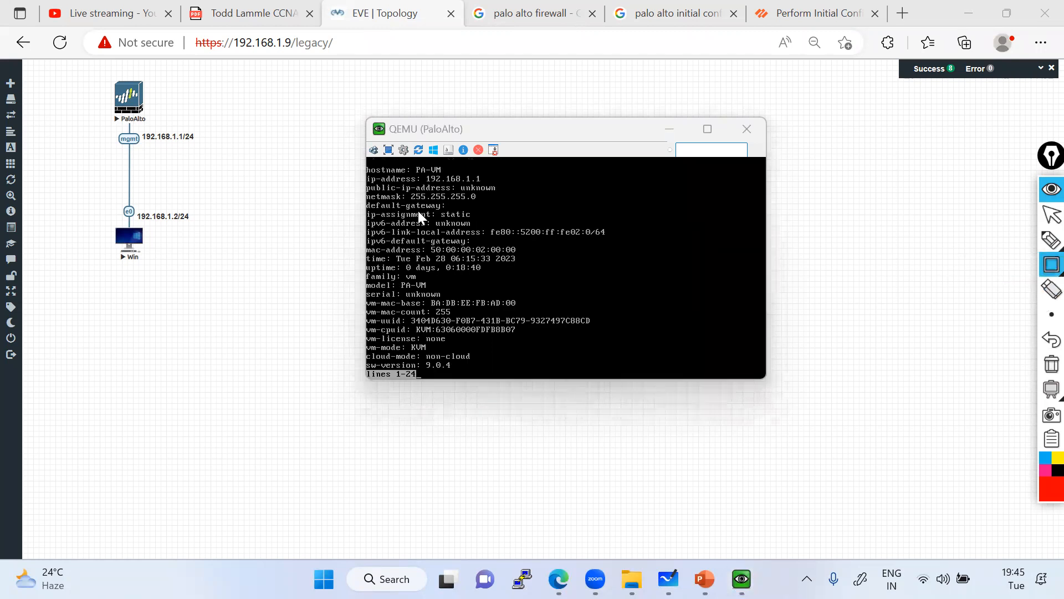
mouse_move(362, 171)
left_mouse_down()
mouse_move(493, 182)
mouse_move(506, 201)
left_mouse_up()
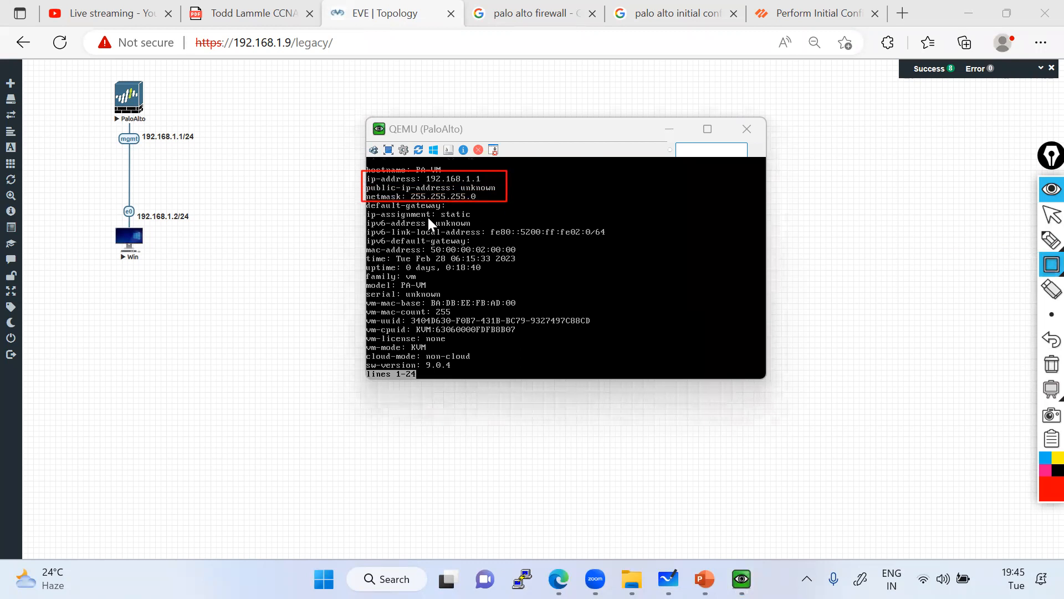
left_click_drag(360, 209, 487, 220)
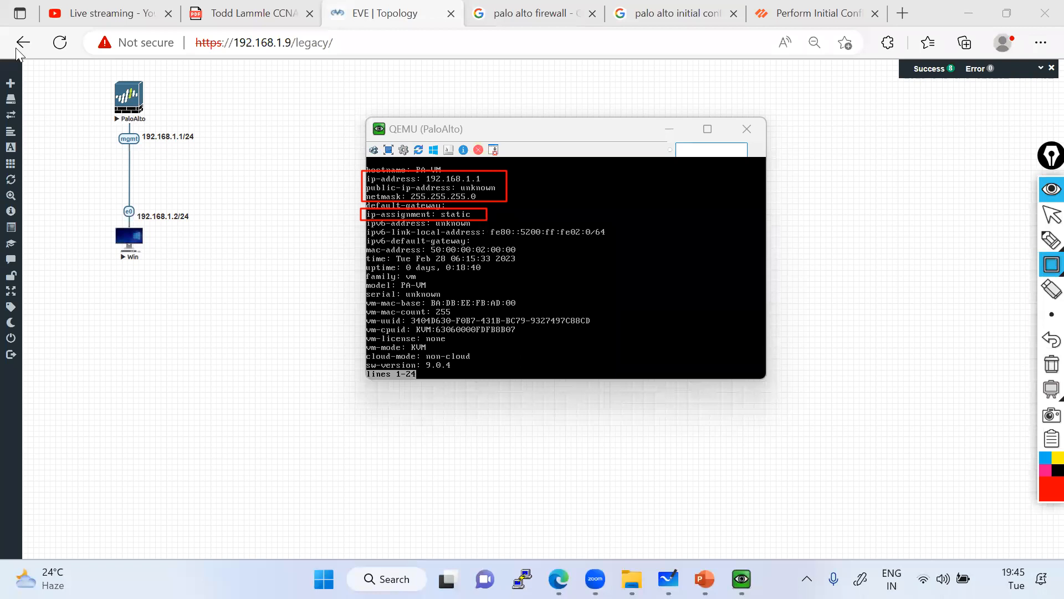
left_click(1052, 364)
left_click(1052, 215)
Run 'show interface management' on the PaloAlto console.
left_click(549, 358)
key("space")
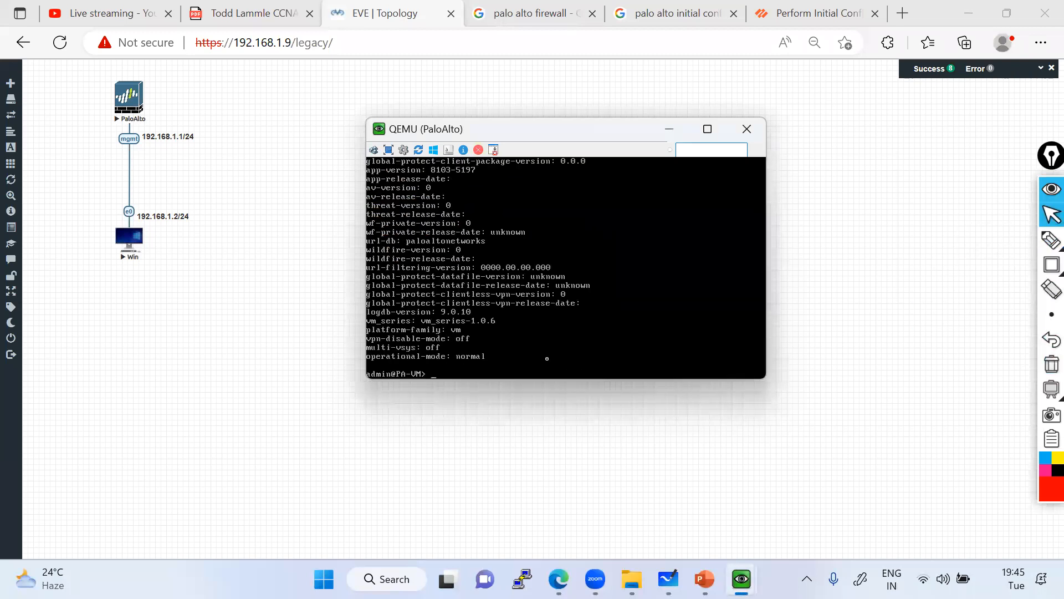
type("show interface man")
key("Tab")
key("Return")
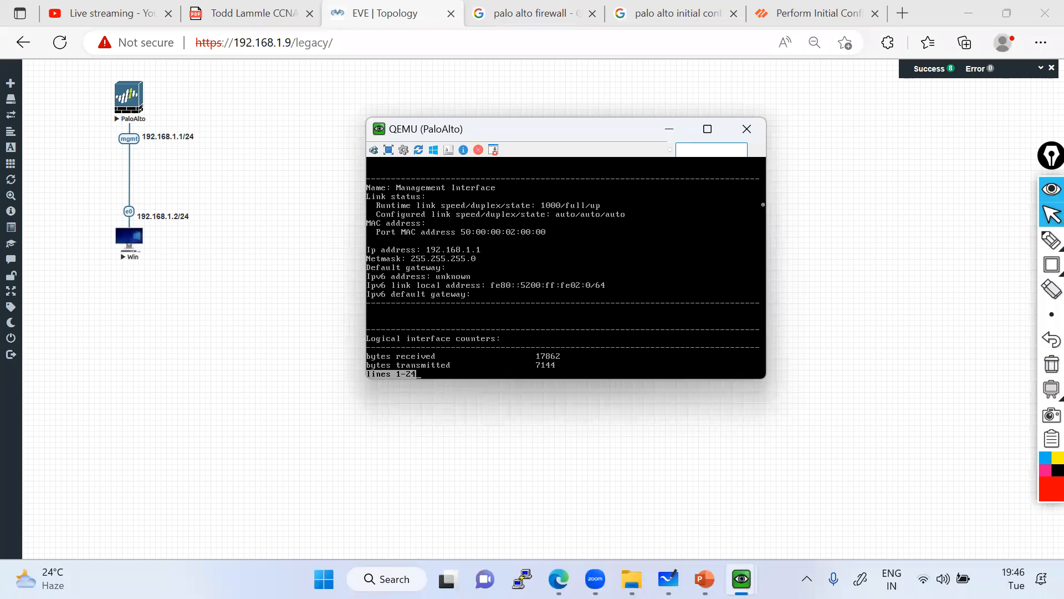
Box the 192.168.1.1 / 255.255.255.0 lines and the mgmt label, clear them, and minimize the console.
mouse_move(1051, 266)
left_click(999, 267)
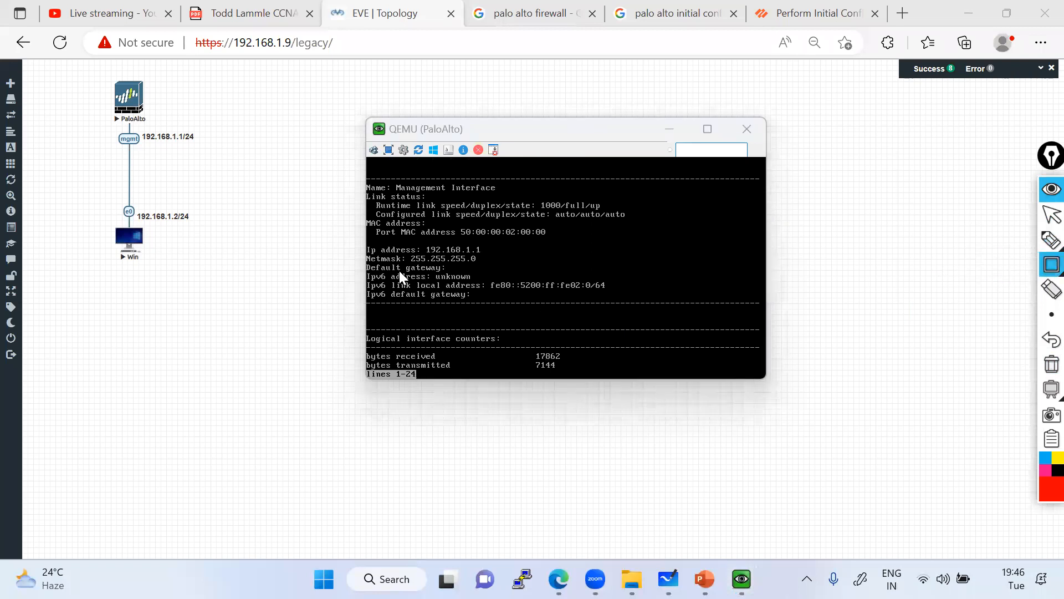
left_click_drag(362, 243, 514, 266)
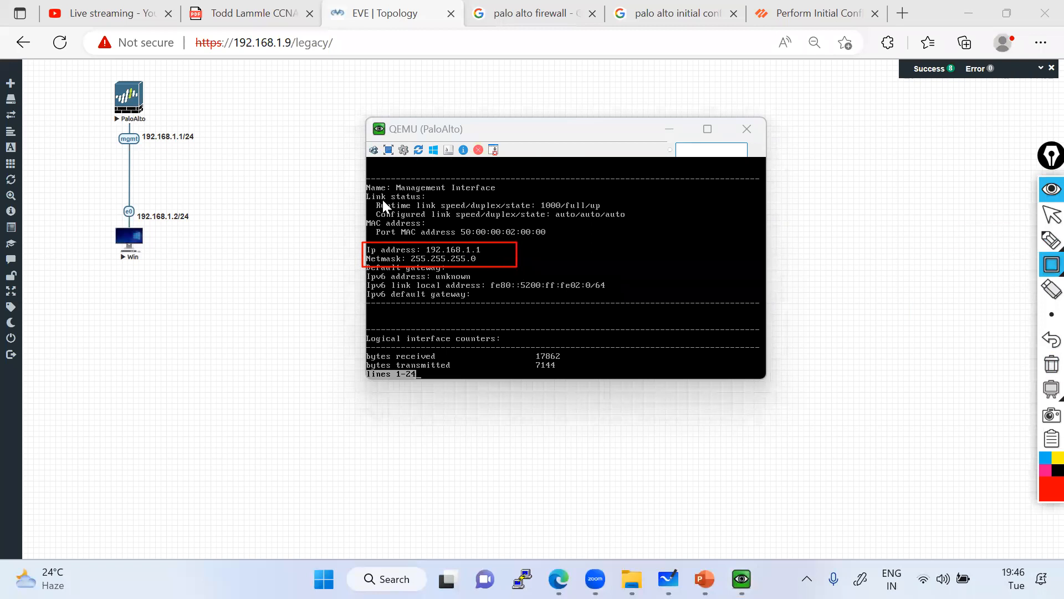
left_click_drag(357, 176, 497, 197)
left_click_drag(109, 128, 250, 149)
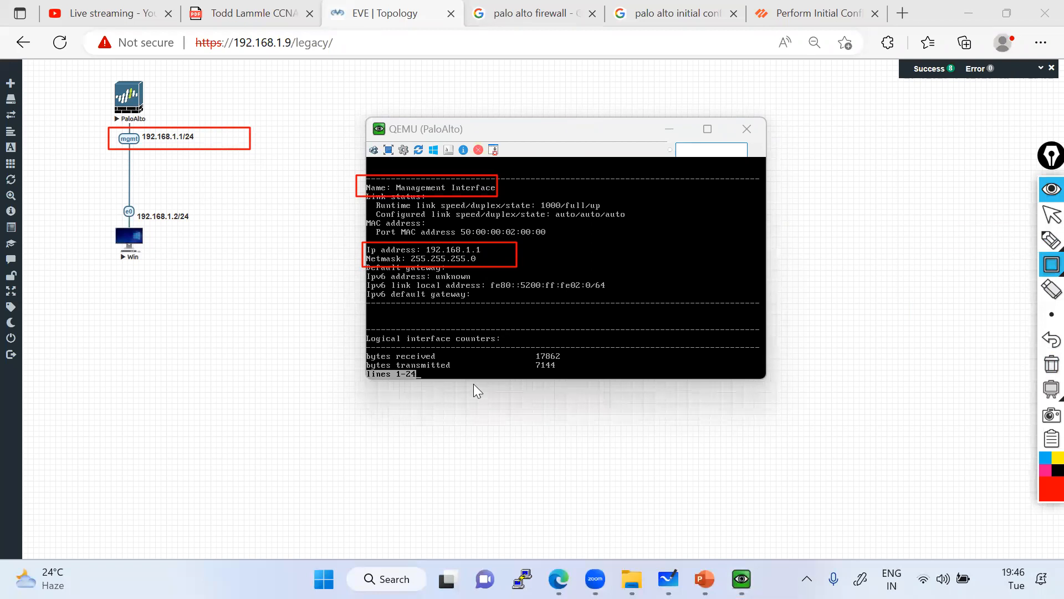
left_click(1051, 364)
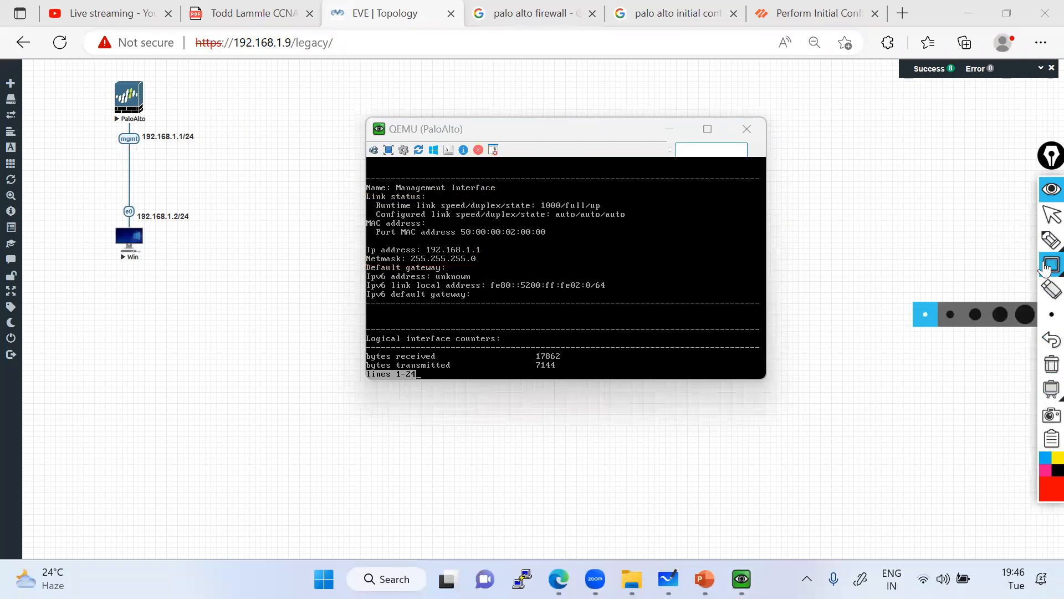
left_click(1044, 222)
left_click(672, 130)
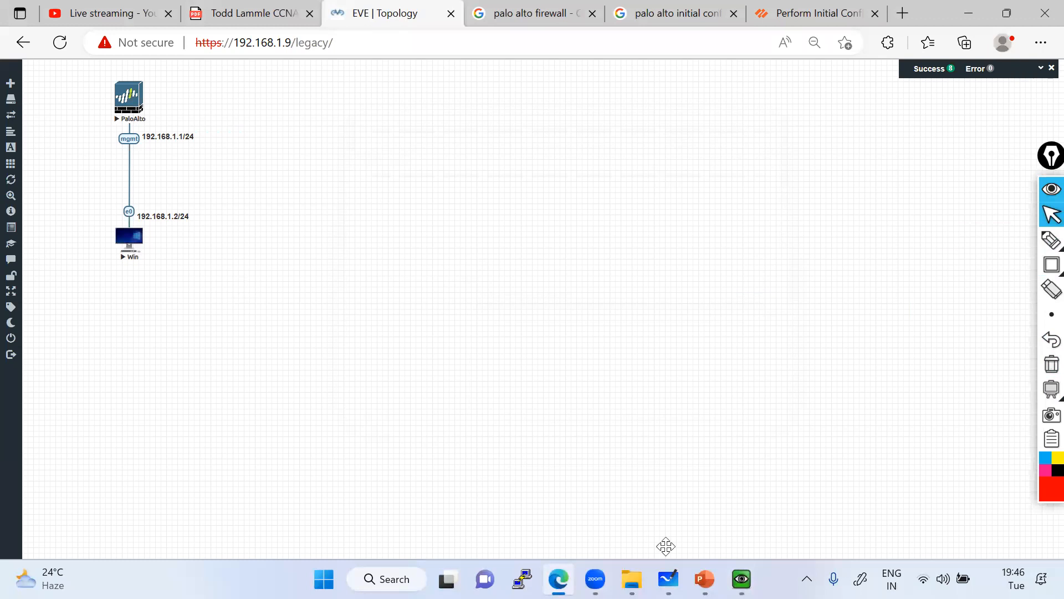
Ping 192.168.1.1 from the Win PC's command prompt.
left_click(767, 489)
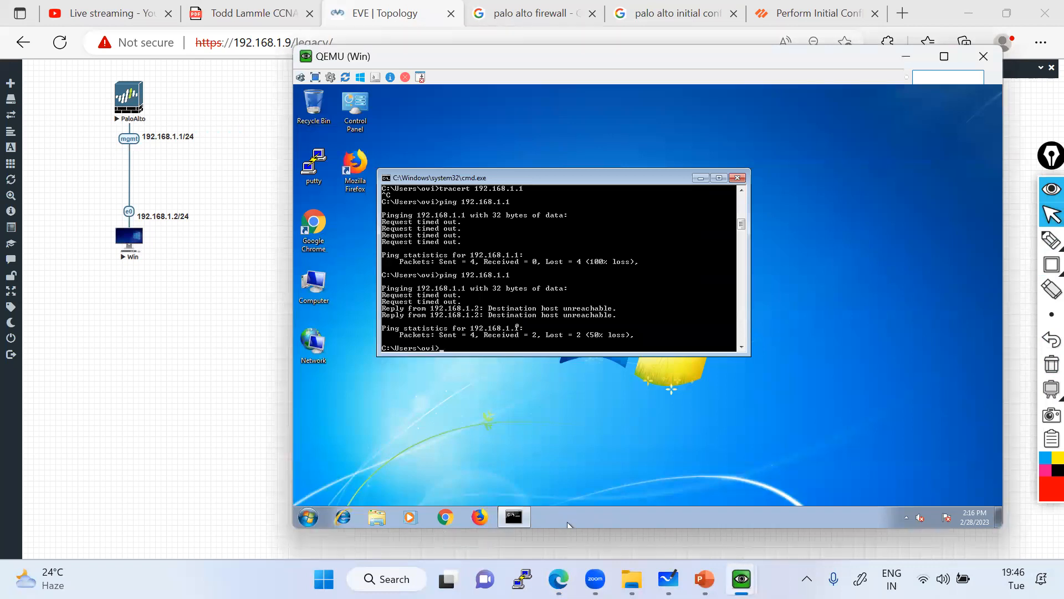
type("ping 192.168.1.1")
key("Return")
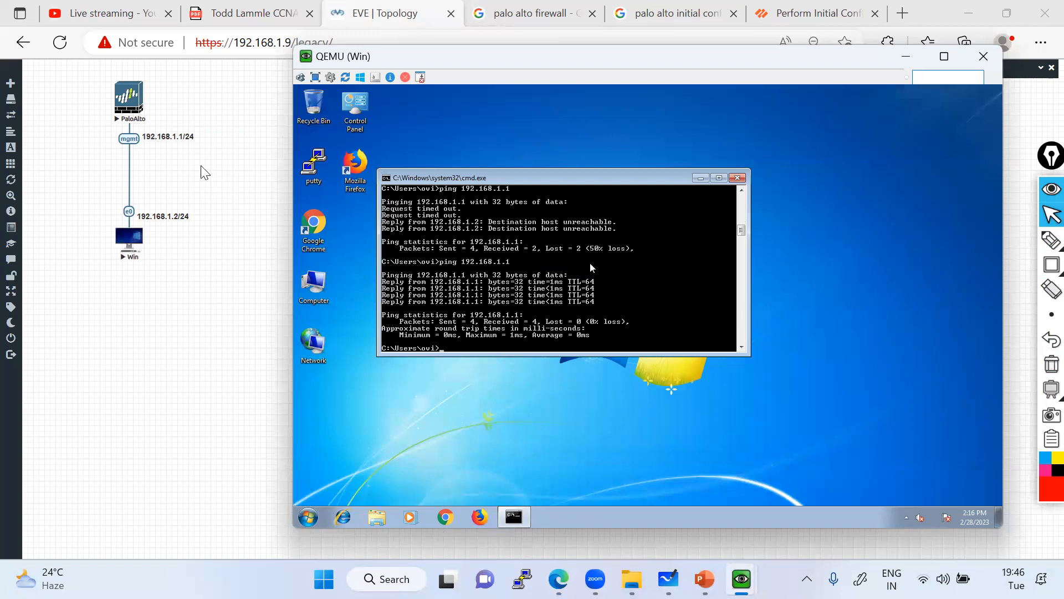
left_click(122, 143)
Check the PaloAlto interface counters, then minimize the PaloAlto console and the command prompt.
mouse_move(741, 579)
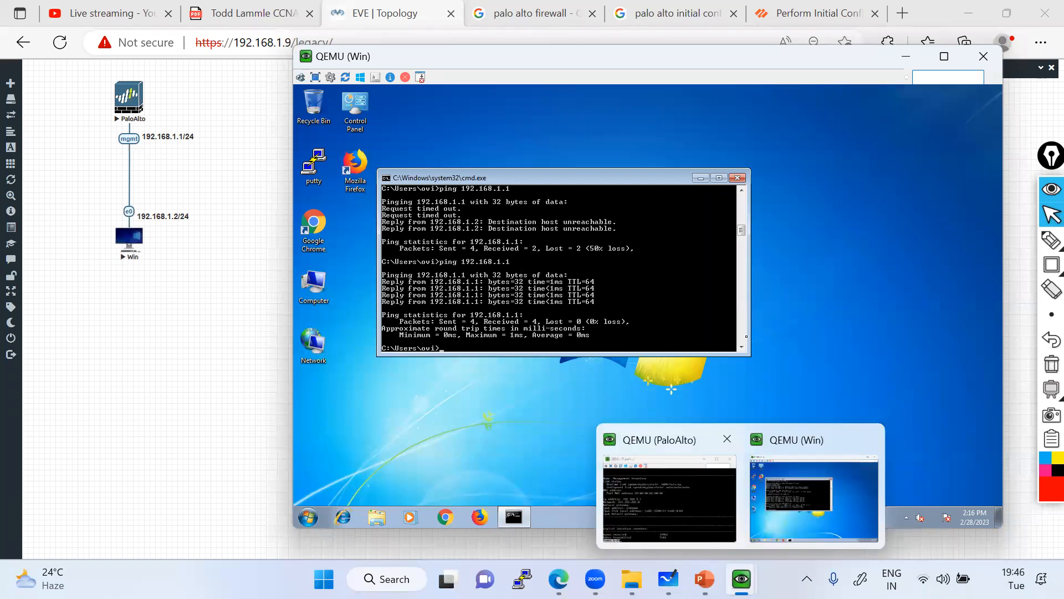
left_click(604, 525)
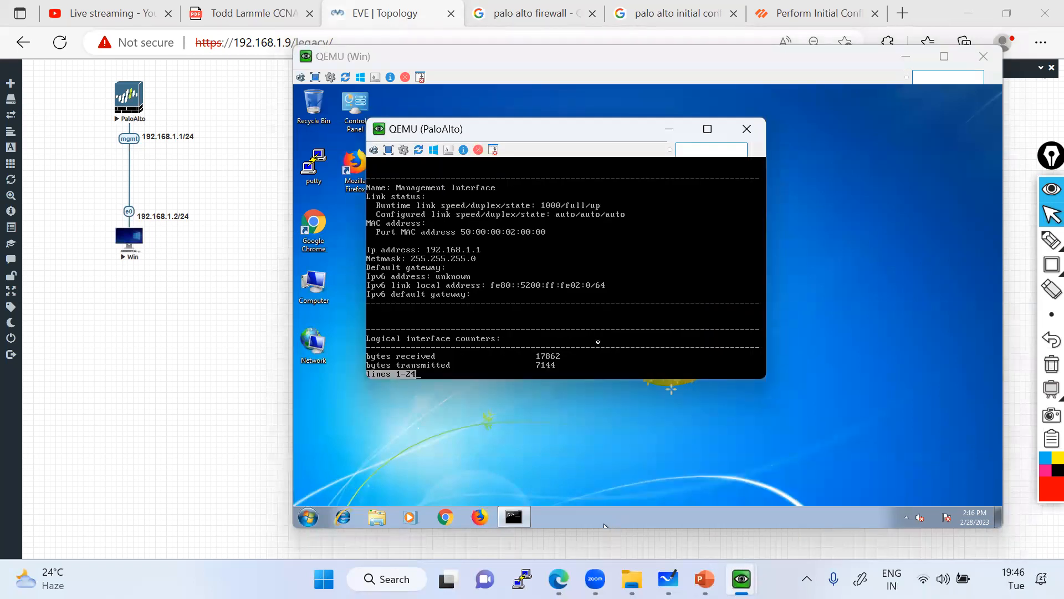
key("space")
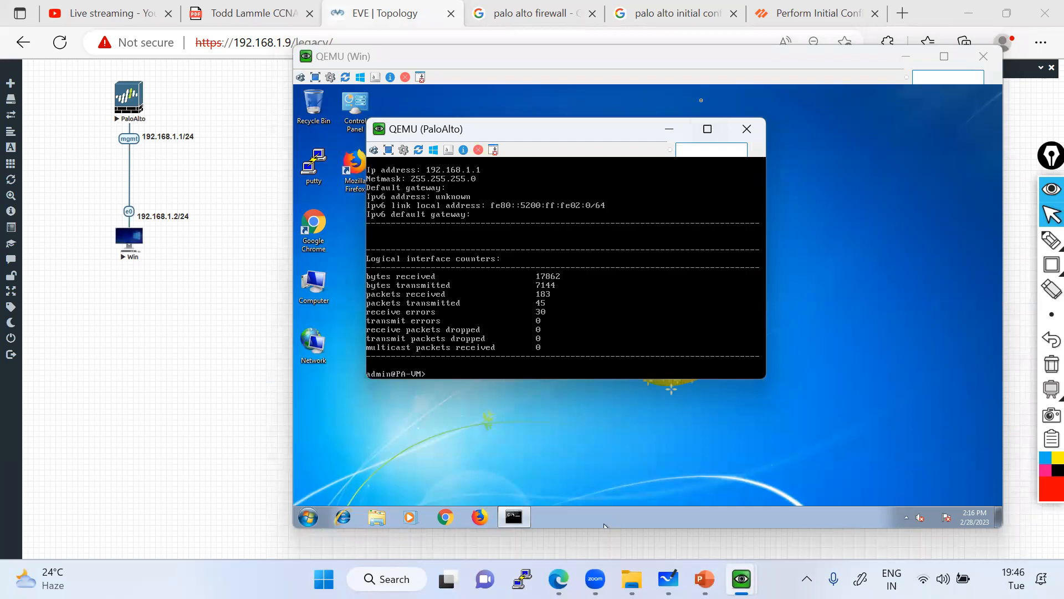
left_click(669, 128)
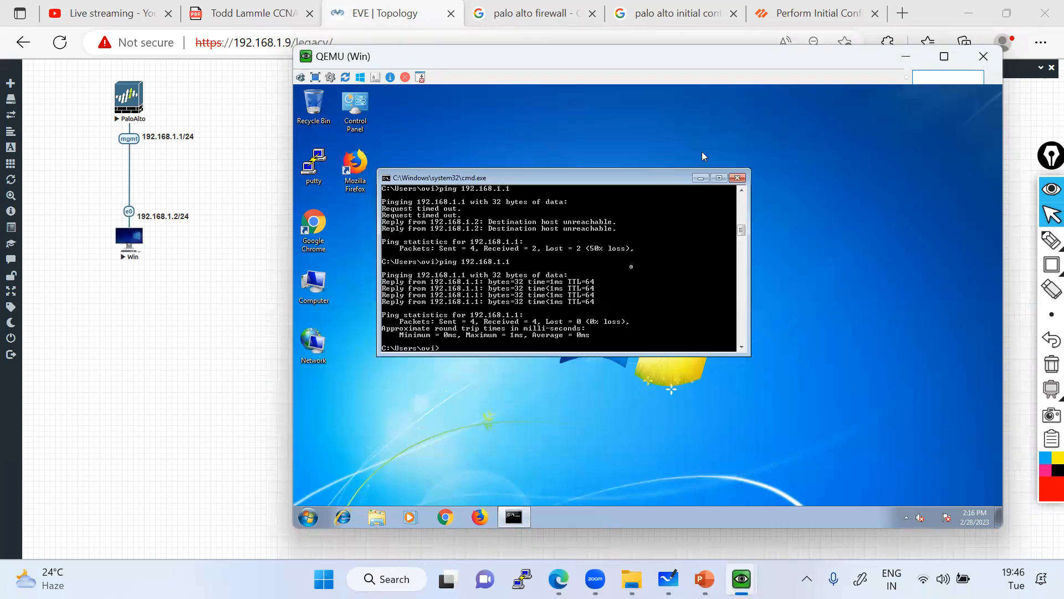
left_click(697, 179)
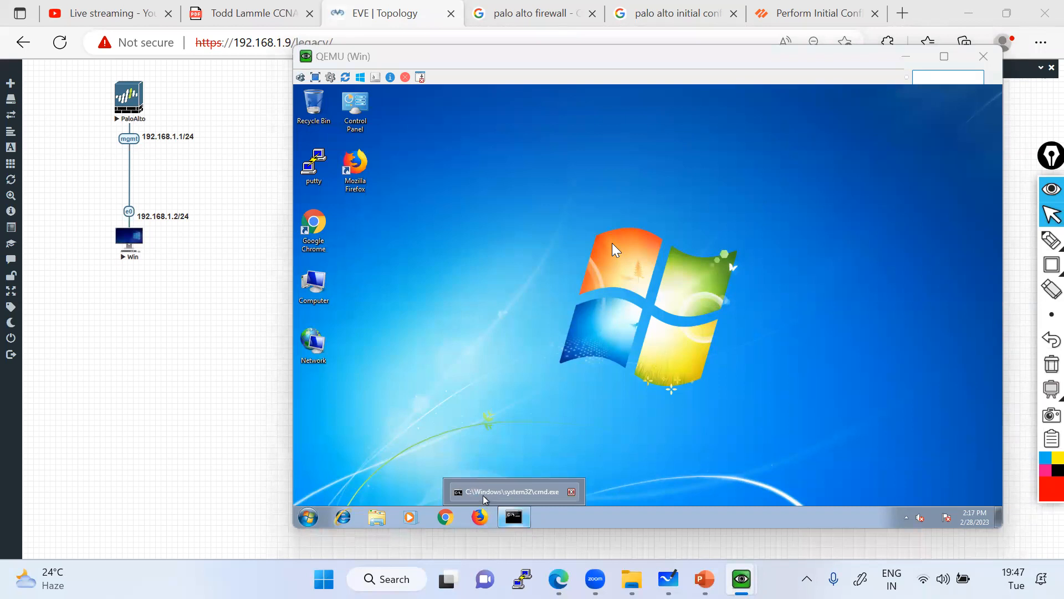
left_click(449, 518)
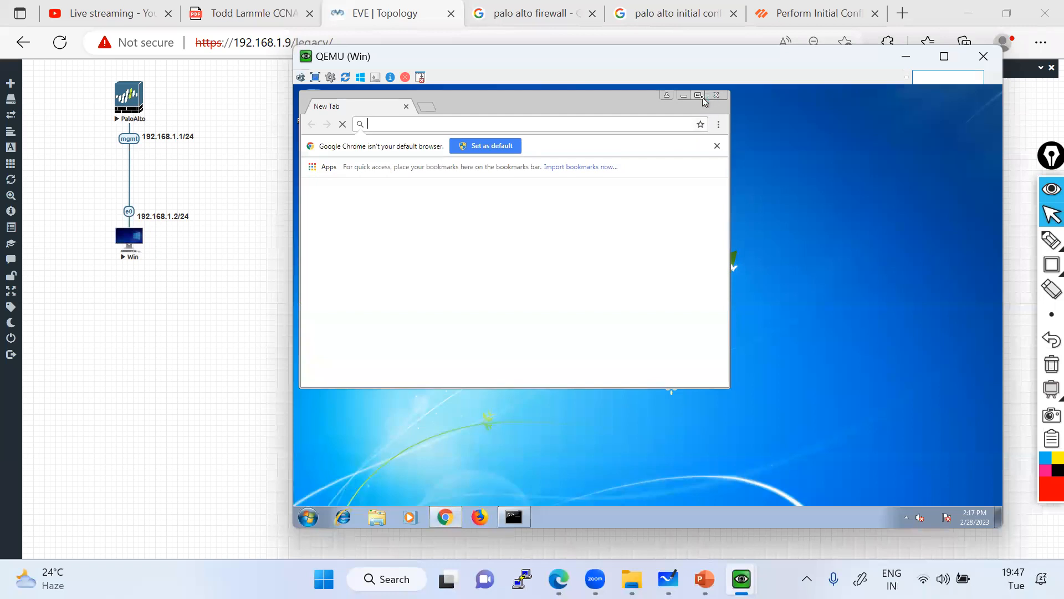
left_click(700, 96)
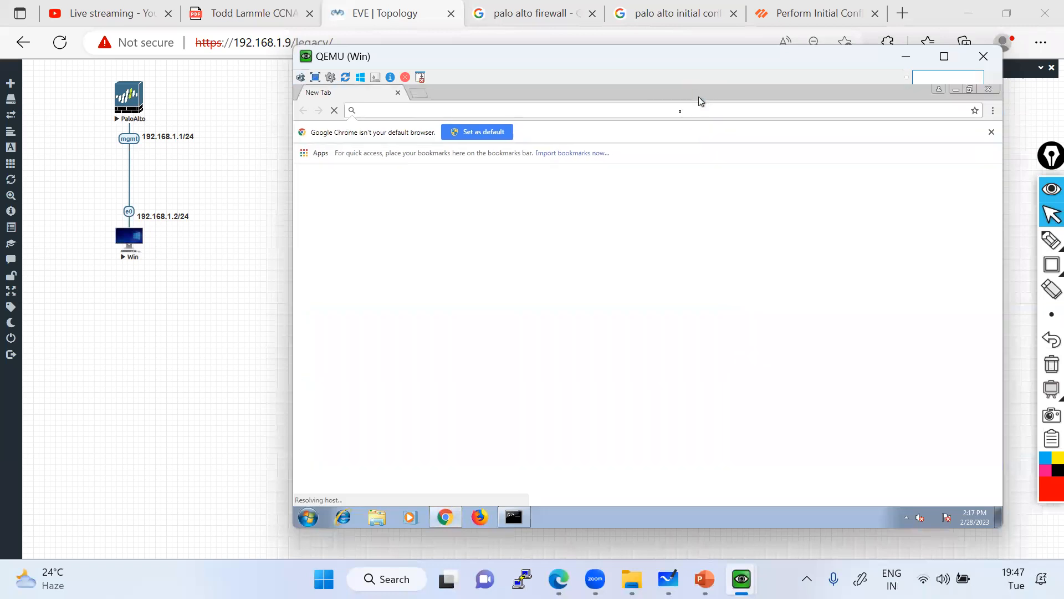
left_click(993, 132)
left_click(389, 113)
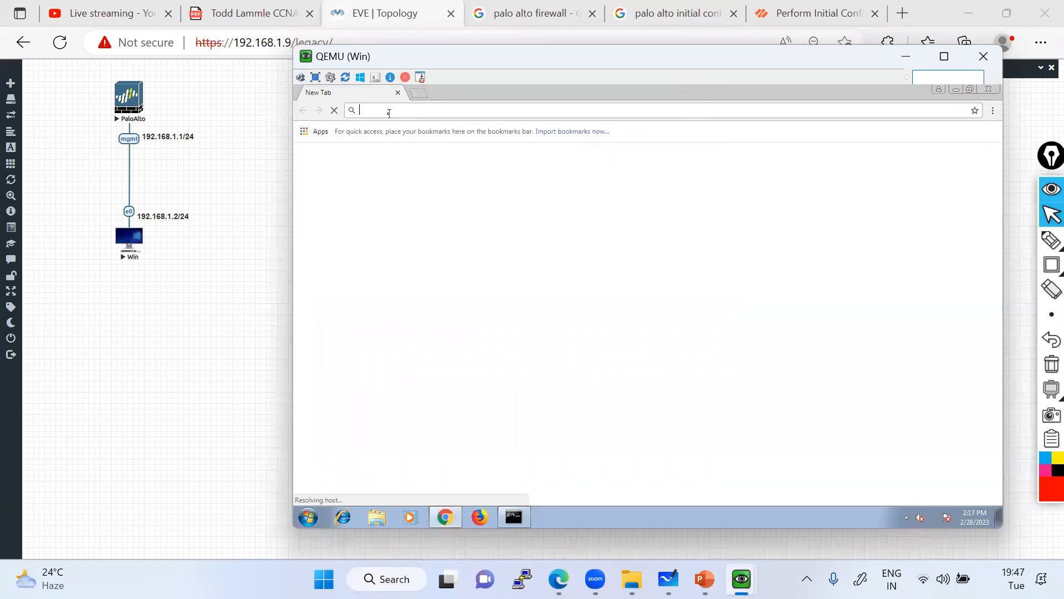
type("https://192.168.1.1")
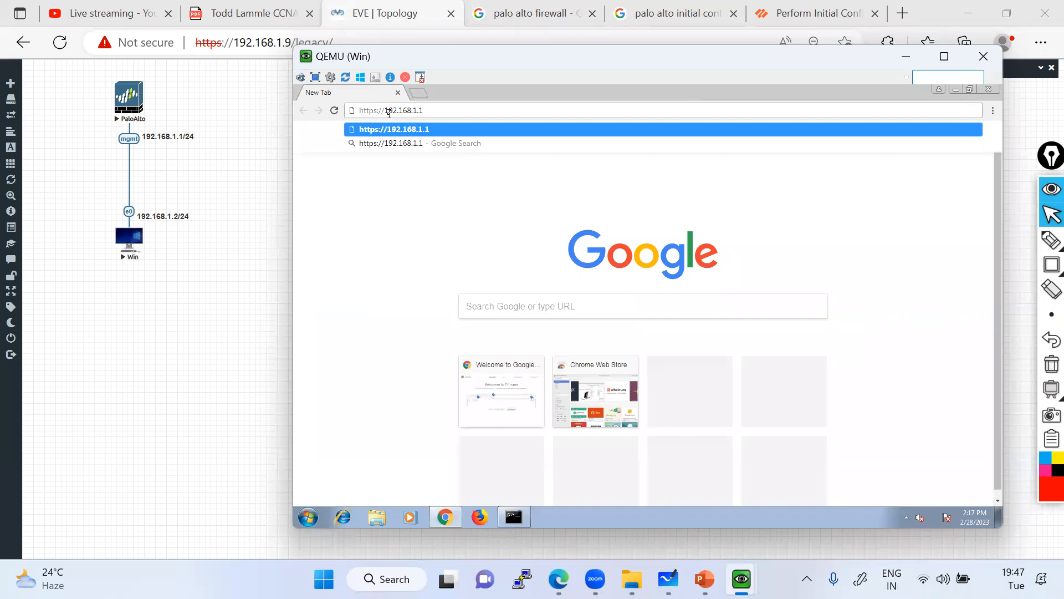
key("Return")
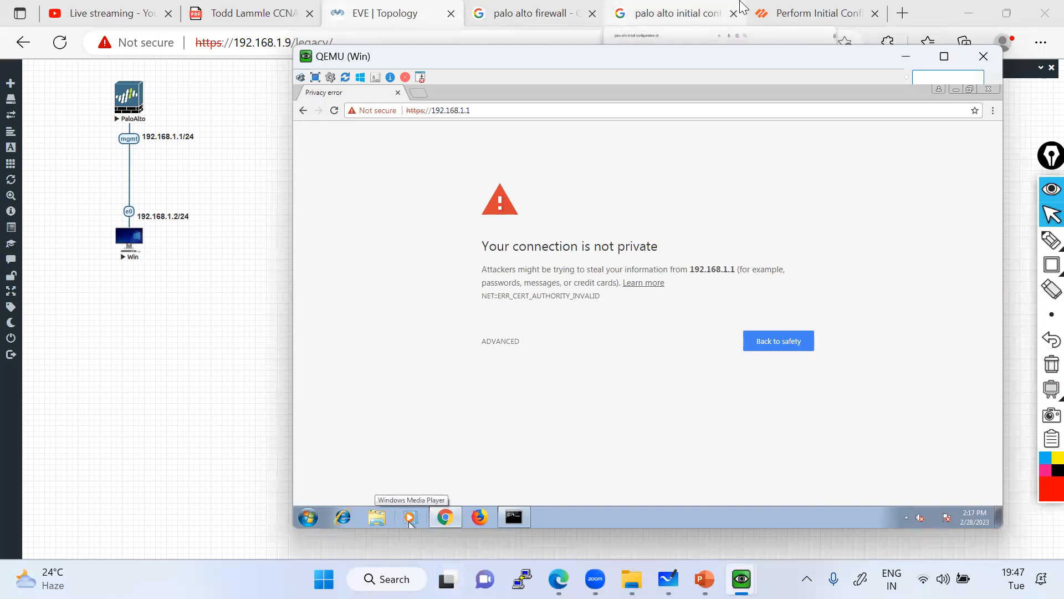
Proceed past the certificate warning and log in as admin with the default password.
left_click(495, 342)
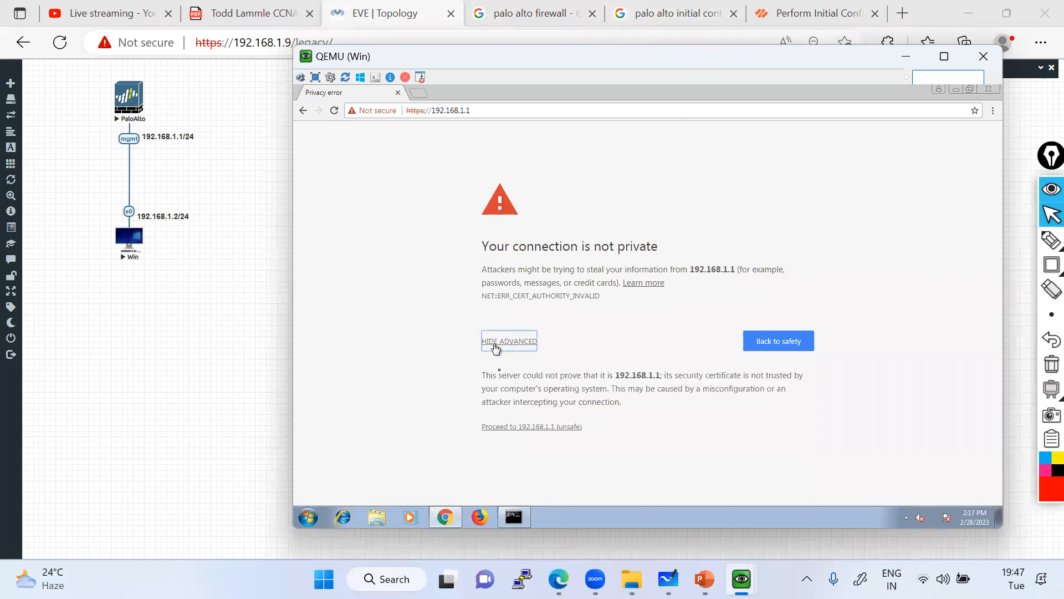
left_click(525, 429)
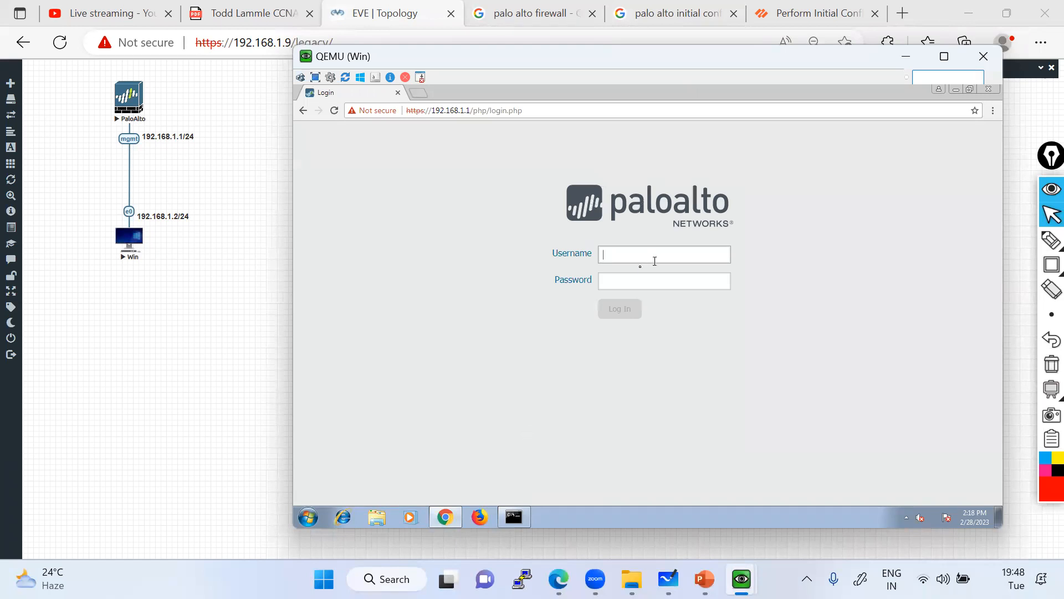
type("admin")
key("Tab")
type("•••••••••")
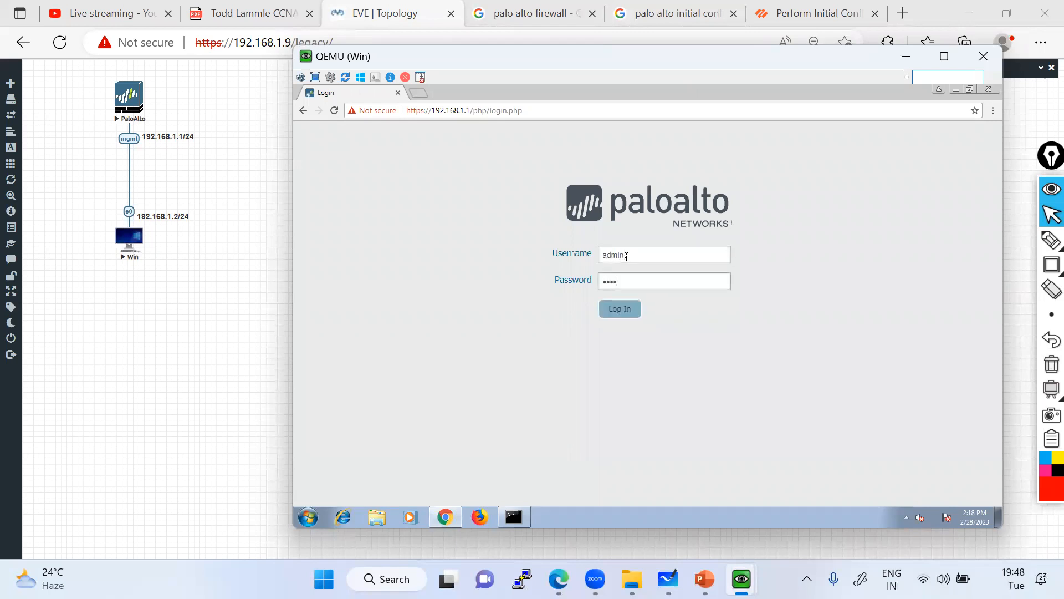
key("Return")
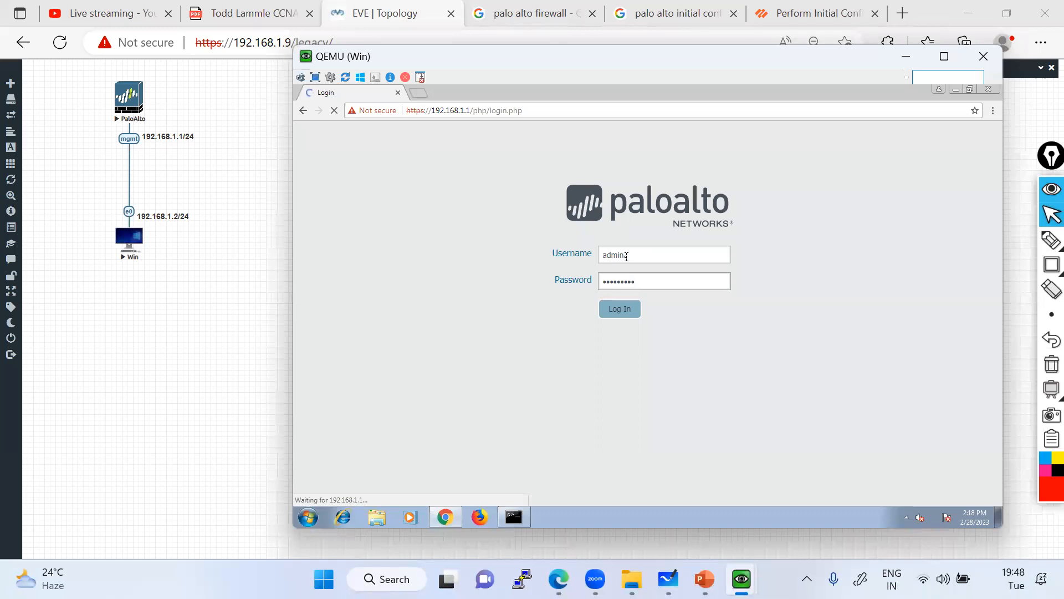
type("admin")
key("Tab")
type("•••••")
key("Return")
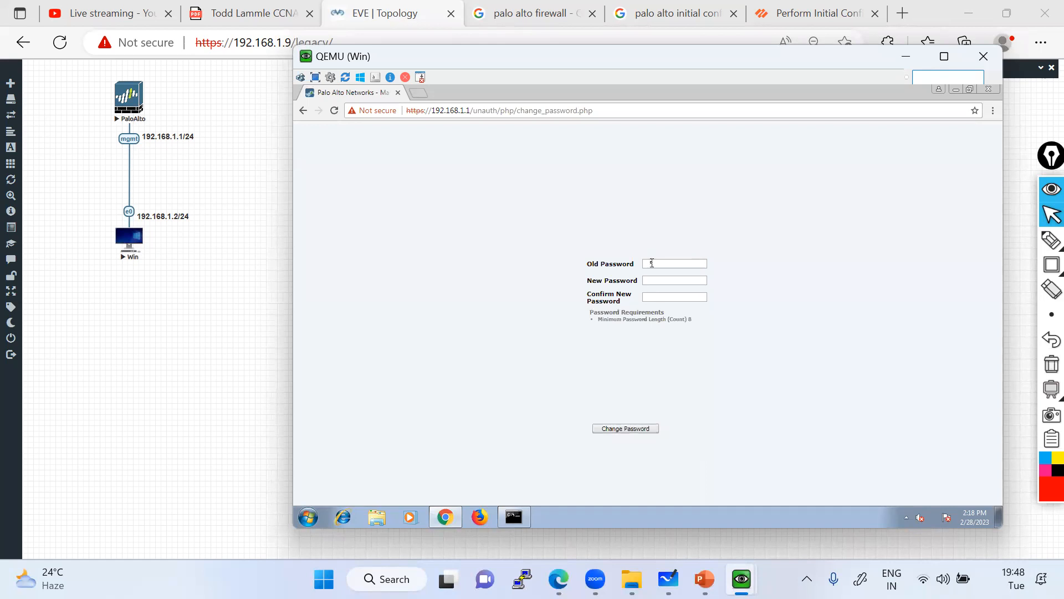
Fill in the Change Password form with the old and new passwords and submit it.
left_click(653, 284)
left_click(656, 264)
type("adAdmi")
key("BackSpace")
key("BackSpace")
type("Admin@123Admin@123")
left_click(622, 429)
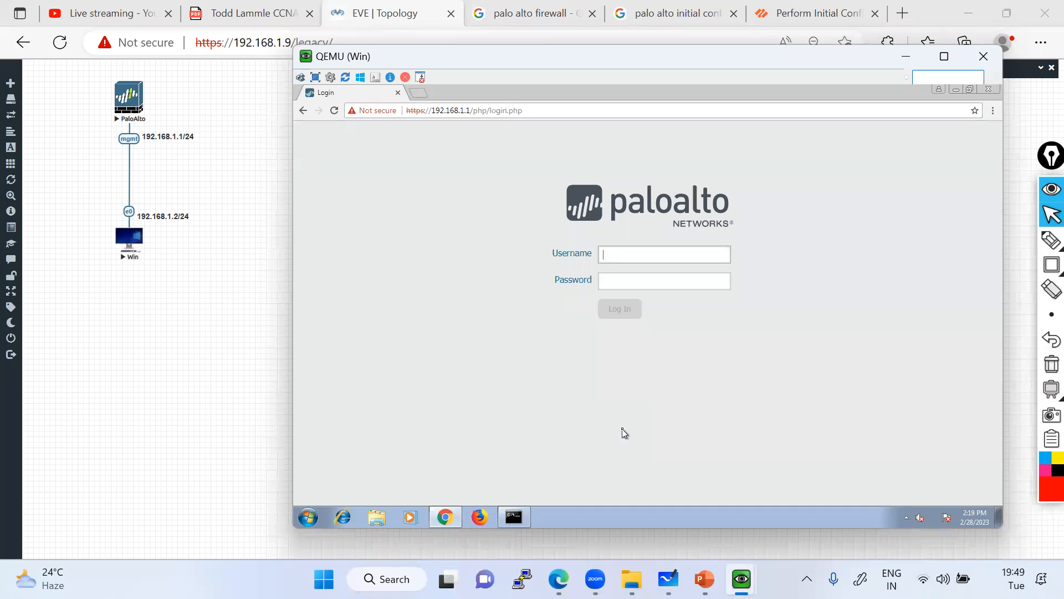
Sign in again as admin using the new password.
type("admin")
key("Tab")
type("admin@123")
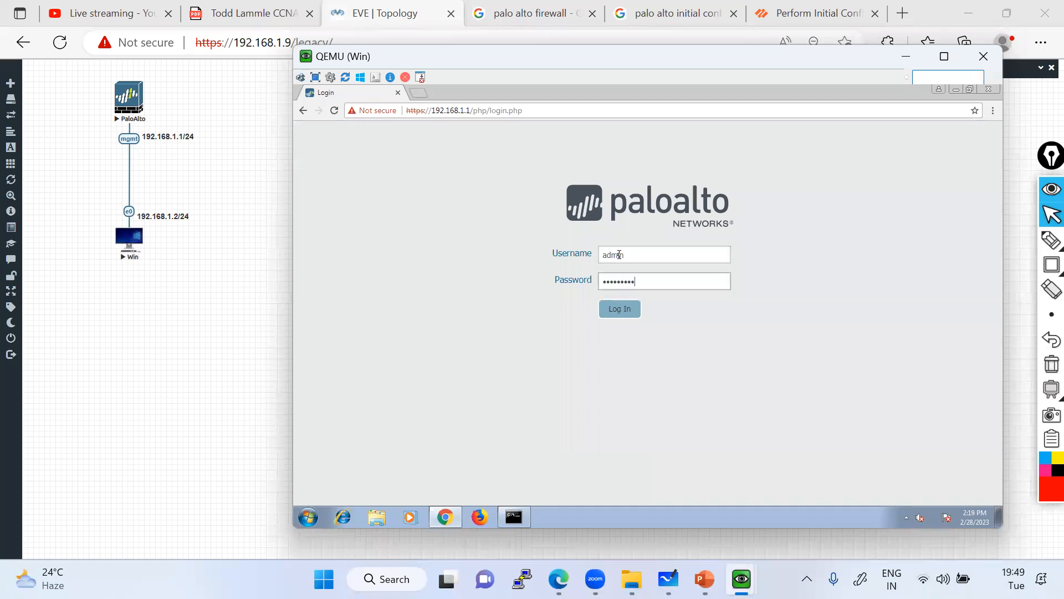
key("Return")
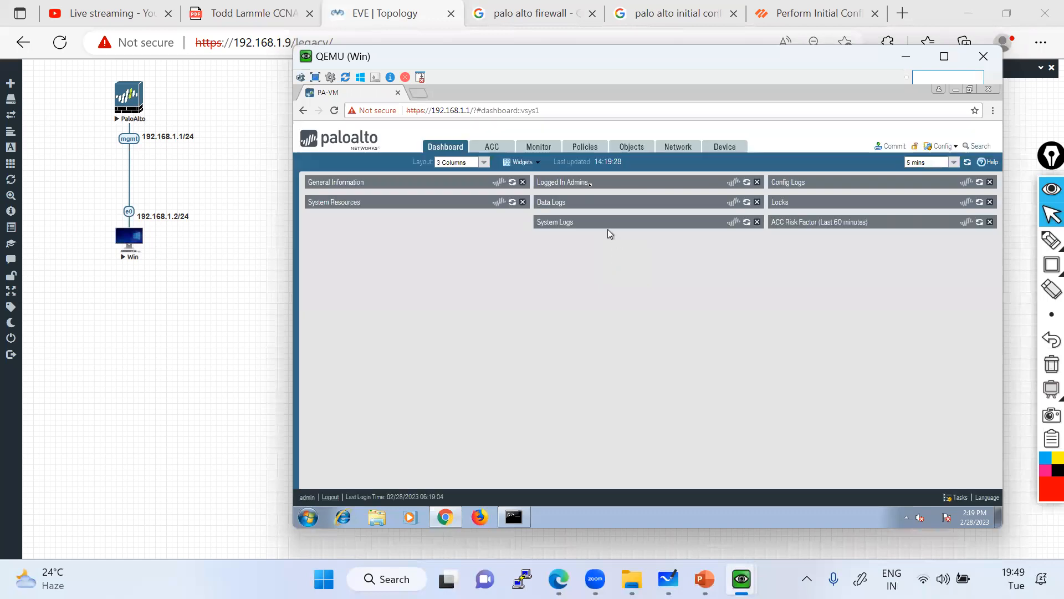
Close the PAN-OS welcome message and scroll the dashboard back up to General Information.
left_click_drag(549, 51, 544, 42)
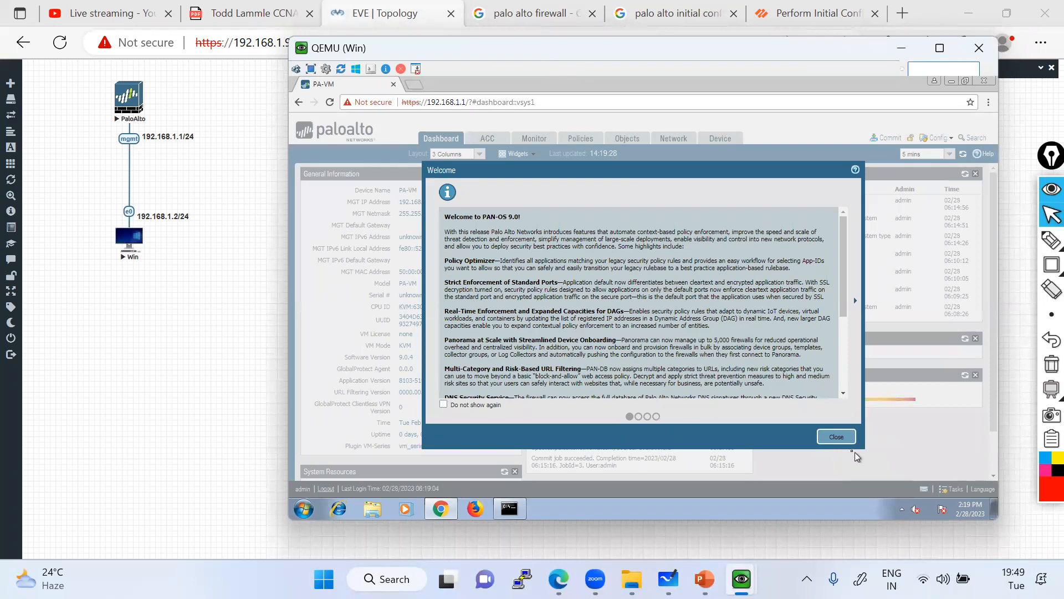
left_click(847, 440)
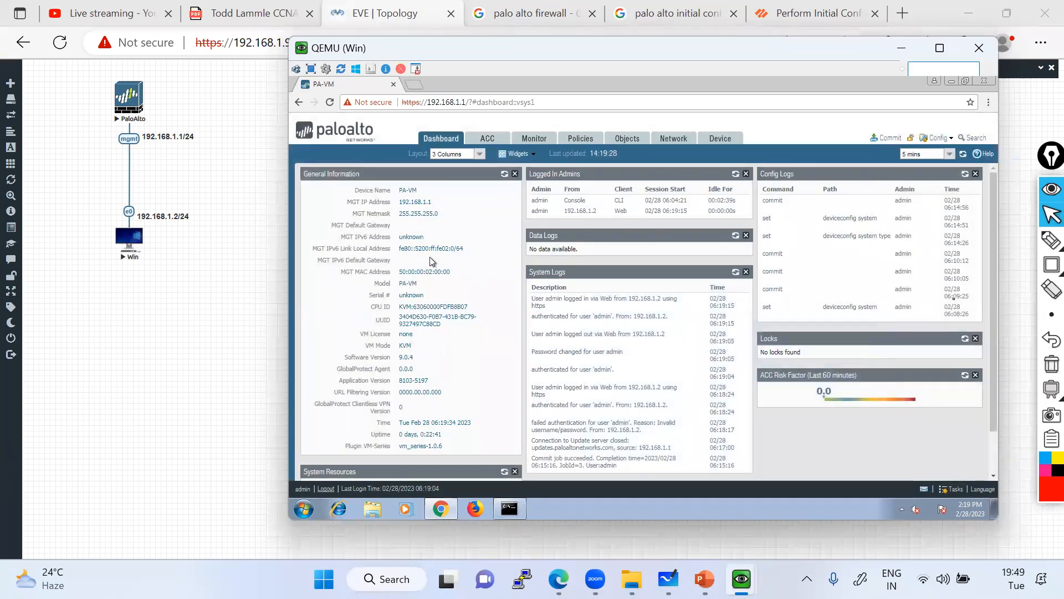
left_click_drag(996, 387, 982, 313)
scroll(565, 314, "down", 1)
scroll(565, 313, "down", 1)
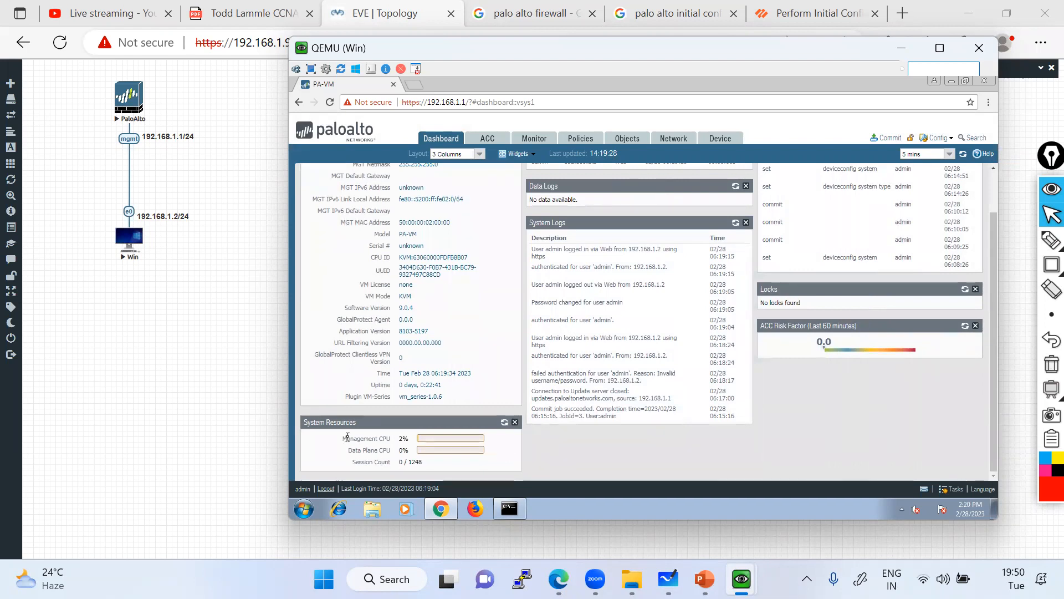
scroll(347, 438, "up", 2)
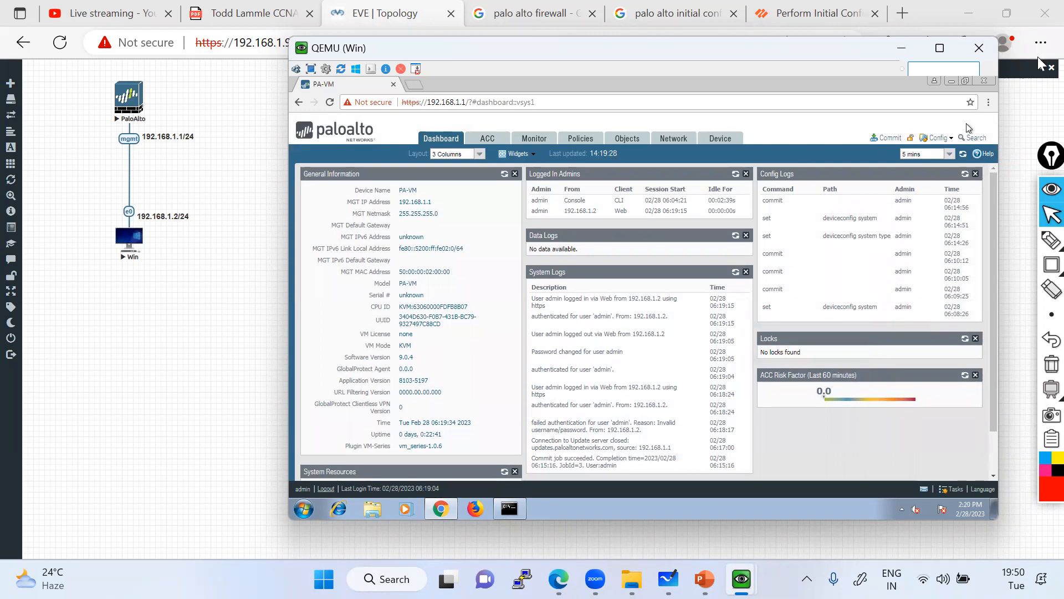
left_click(1051, 264)
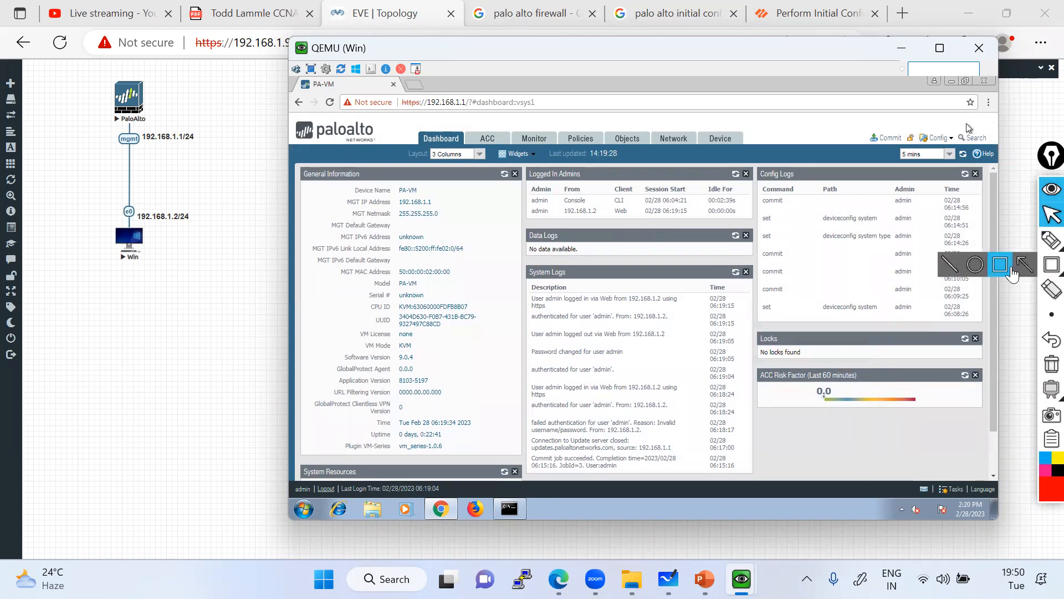
Draw red boxes around the Logged In Admins panel and its CLI/Web Client column.
left_click(1012, 272)
mouse_move(518, 165)
left_mouse_down()
mouse_move(641, 221)
mouse_move(720, 236)
mouse_move(760, 227)
left_mouse_up()
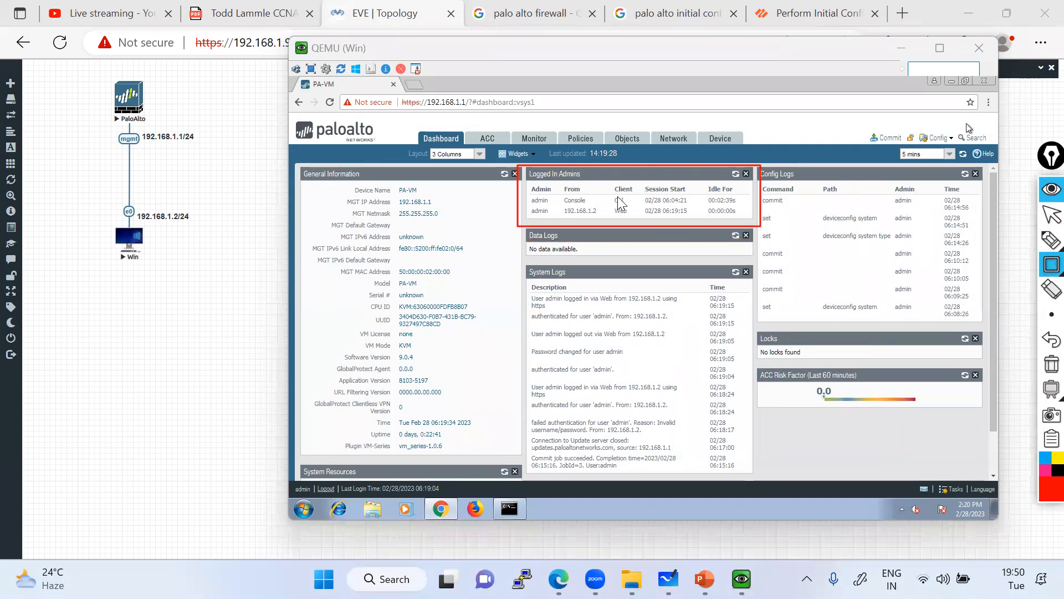
left_click_drag(607, 183, 637, 219)
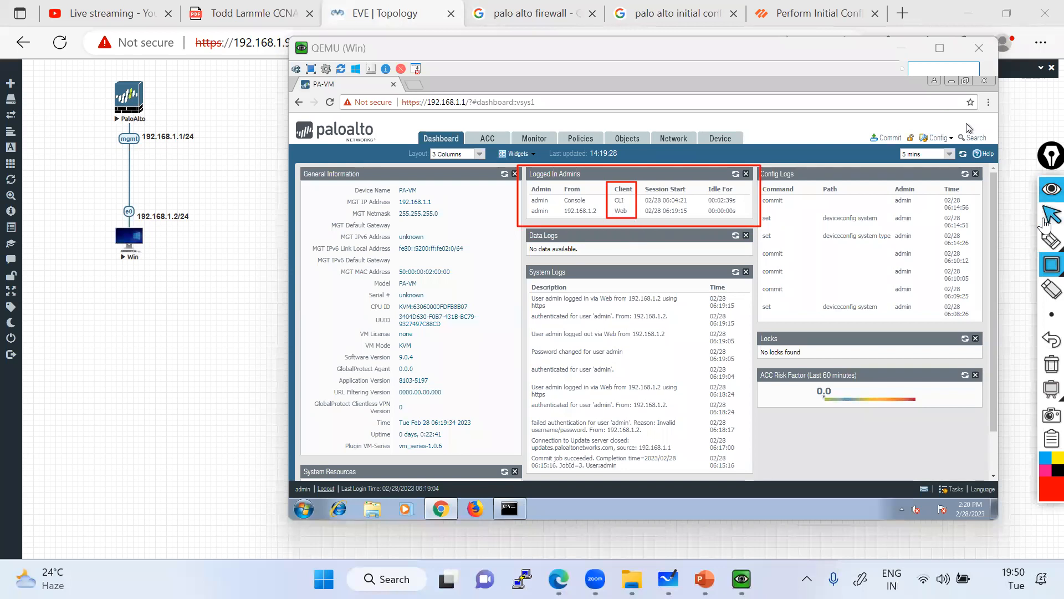
mouse_move(1049, 239)
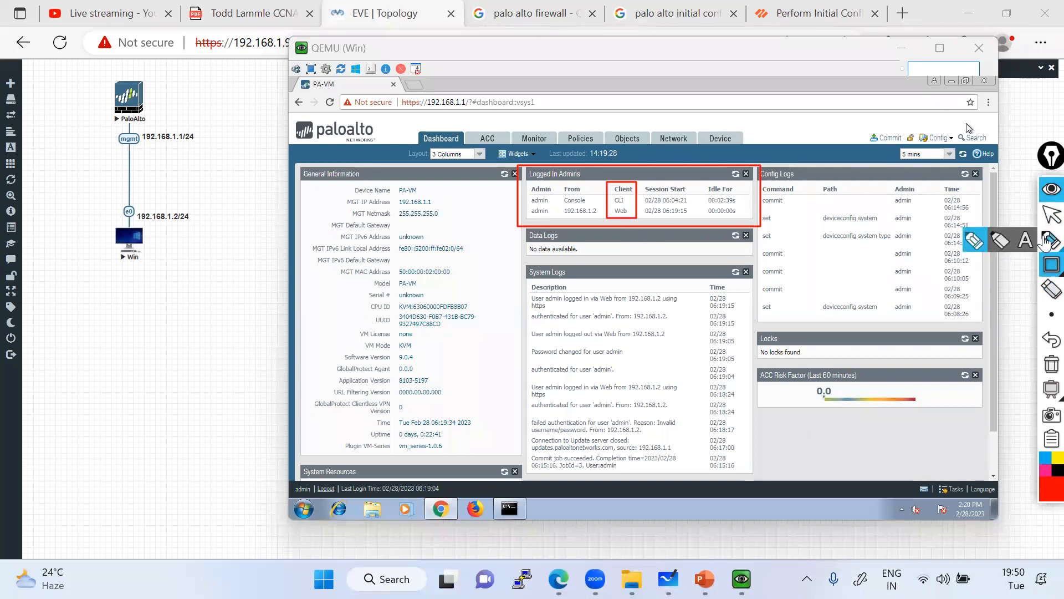
left_click(1052, 215)
Minimize the PaloAlto QEMU console window to uncover the dashboard.
left_click(740, 579)
left_click(673, 507)
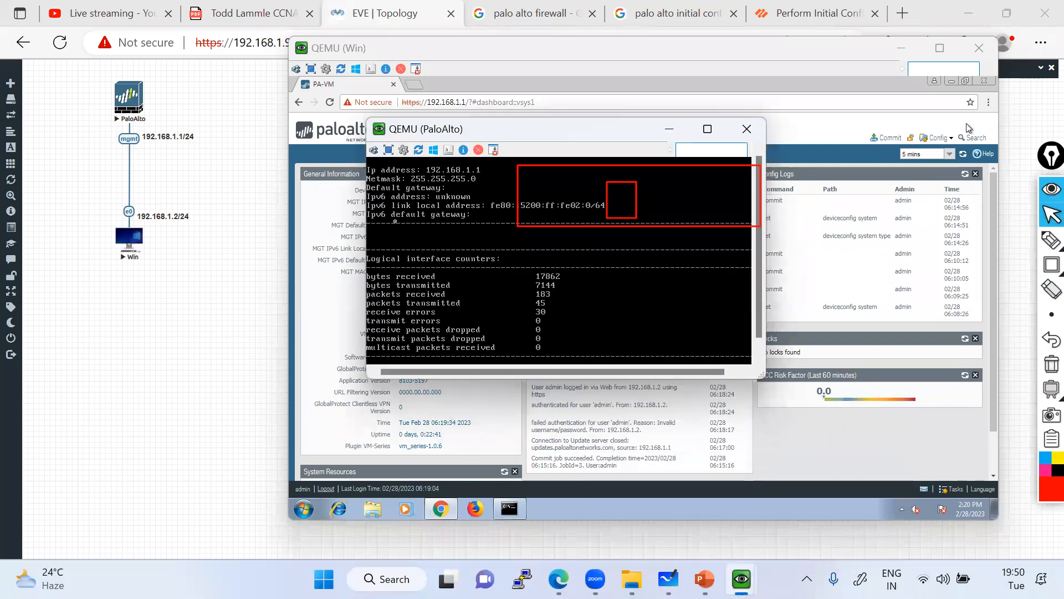
left_click(669, 130)
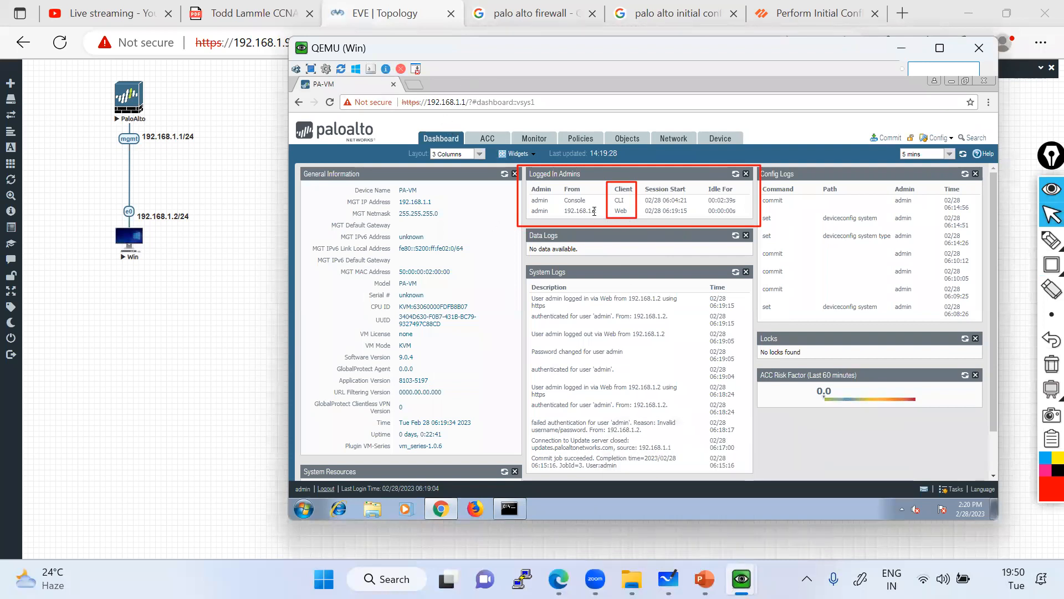
Pen-mark the Console admin login entry and underline the web session's idle time in red.
mouse_move(1049, 240)
left_click(973, 244)
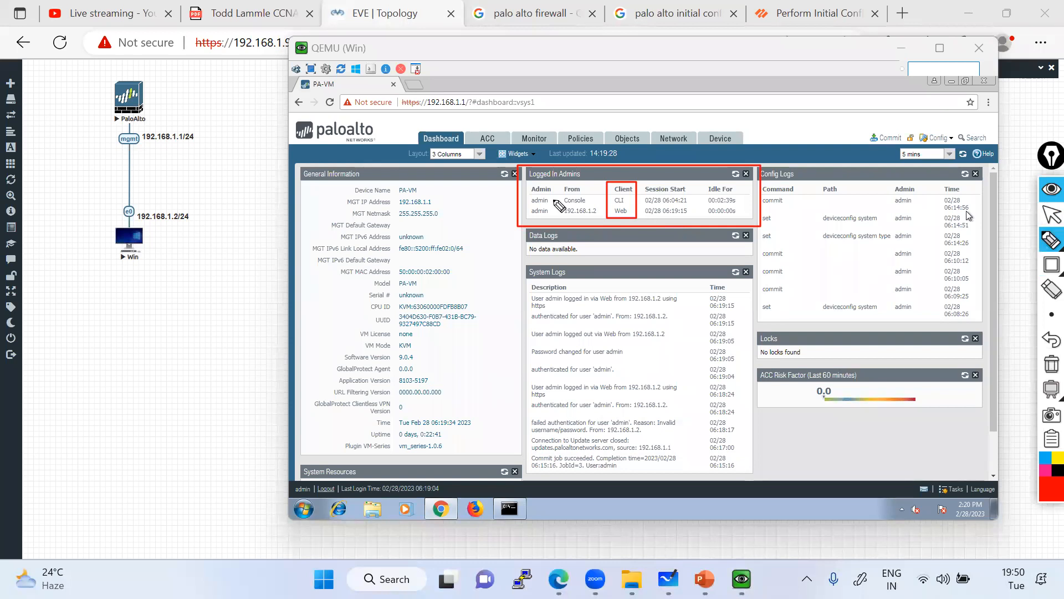
mouse_move(549, 201)
left_mouse_down()
mouse_move(553, 190)
mouse_move(564, 200)
mouse_move(545, 221)
mouse_move(610, 218)
left_mouse_up()
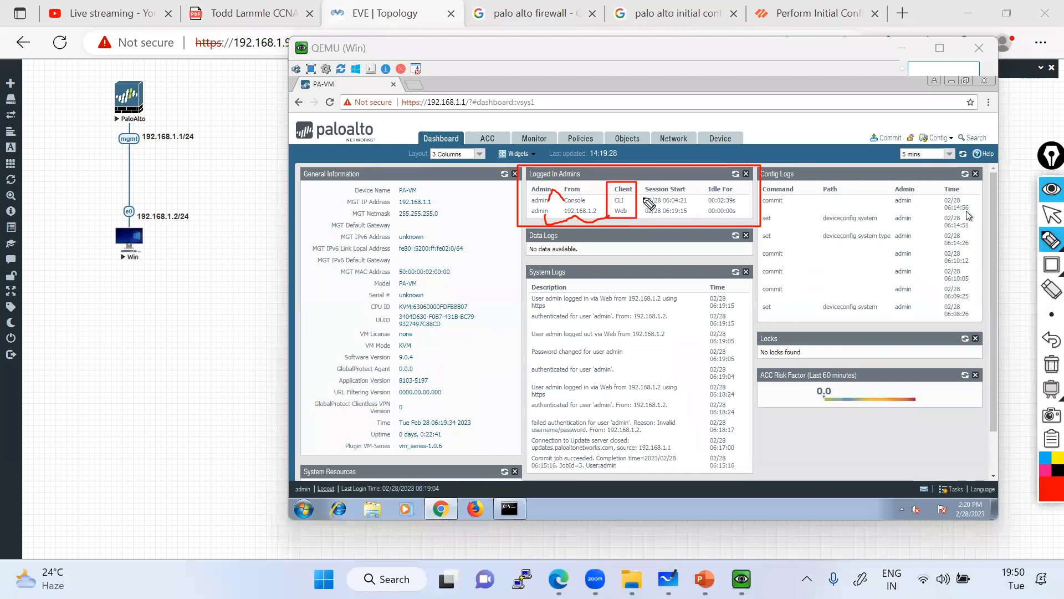
mouse_move(708, 207)
left_mouse_down()
mouse_move(743, 206)
mouse_move(743, 218)
left_mouse_up()
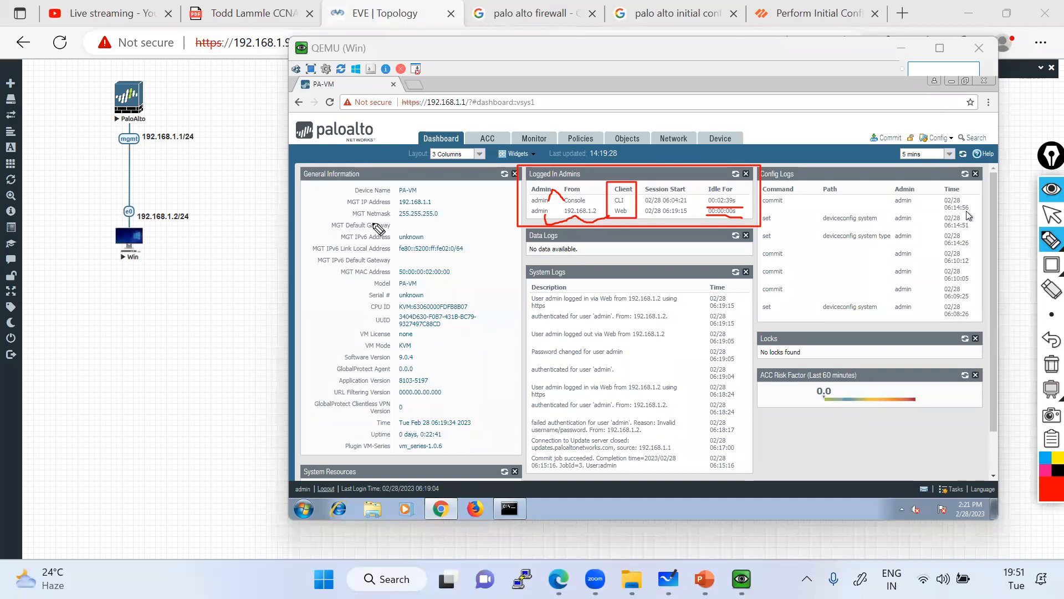
left_click(1051, 264)
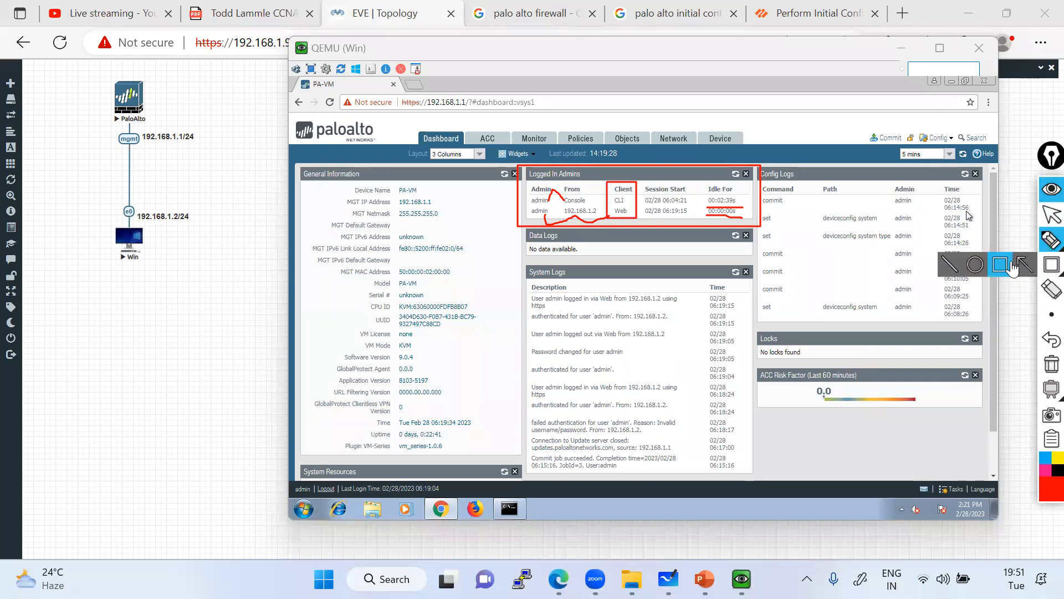
Box Device Name PA-VM and MGT IP Address, underline the 255.255.255.0 netmask, and link both to mgmt.
left_click_drag(349, 185, 430, 197)
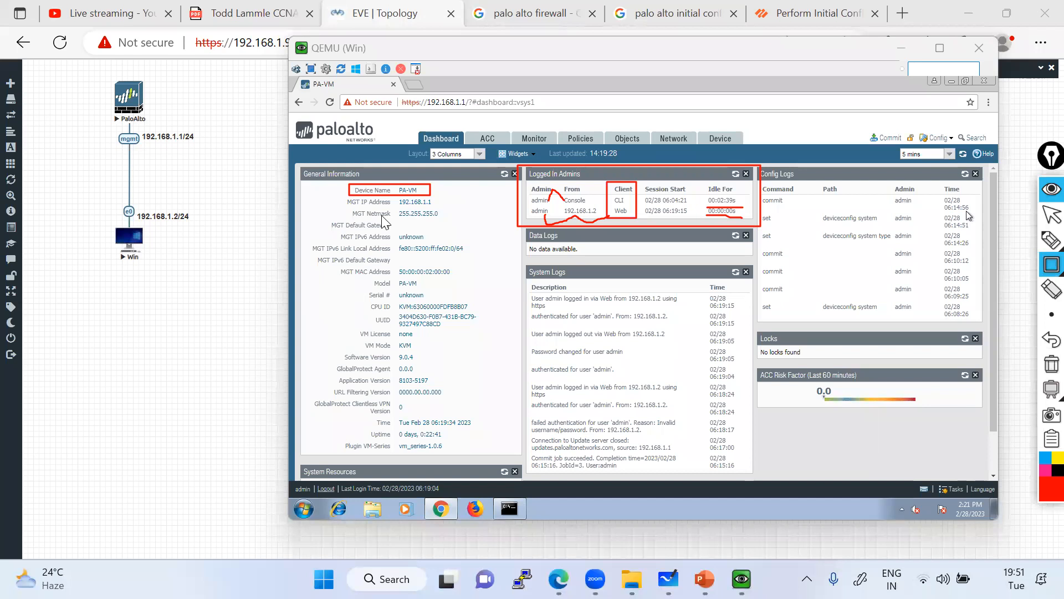
mouse_move(340, 200)
left_mouse_down()
mouse_move(452, 213)
mouse_move(446, 206)
left_mouse_up()
left_click(1051, 240)
left_click_drag(341, 200, 139, 144)
left_click_drag(348, 222, 447, 217)
left_click_drag(350, 222, 141, 146)
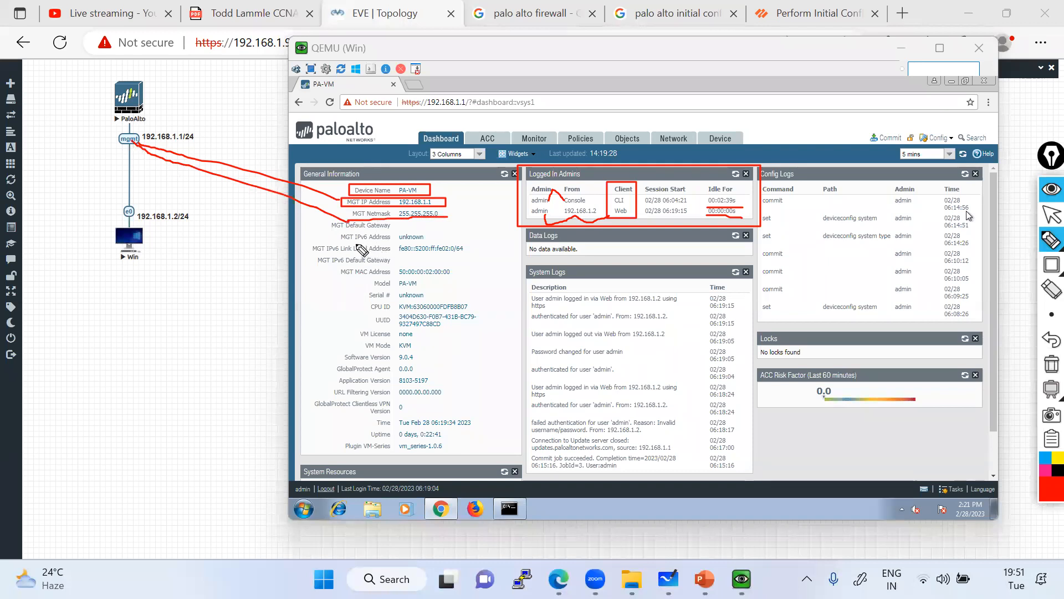
Underline the IPv6, link-local/MAC, Model, Serial # and VM License values, and circle Software Version.
mouse_move(395, 240)
left_mouse_down()
mouse_move(432, 233)
mouse_move(332, 228)
mouse_move(388, 256)
mouse_move(474, 258)
left_mouse_up()
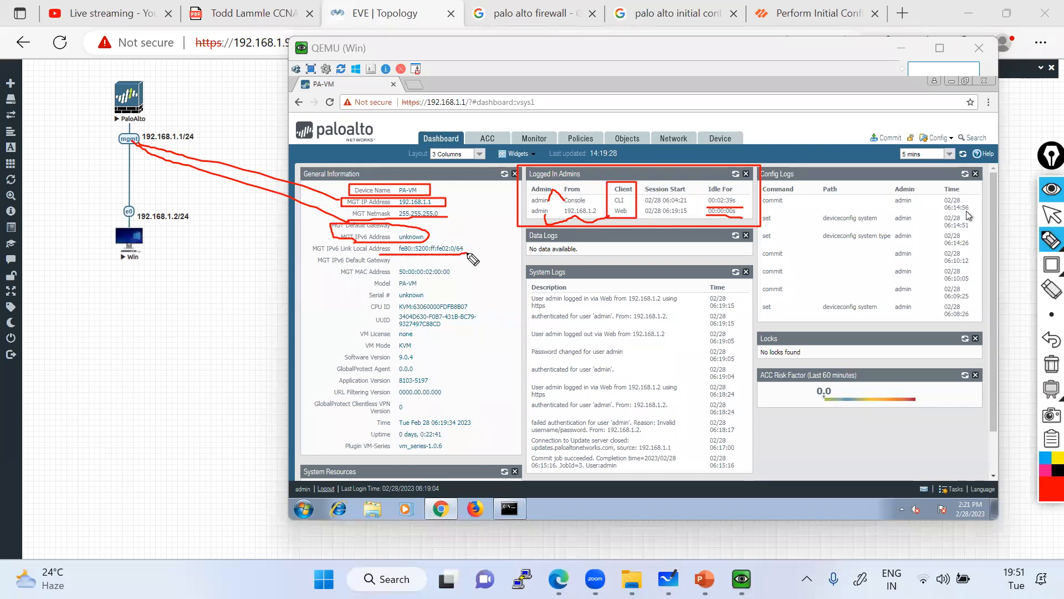
left_click_drag(382, 280, 473, 274)
left_click_drag(382, 290, 455, 288)
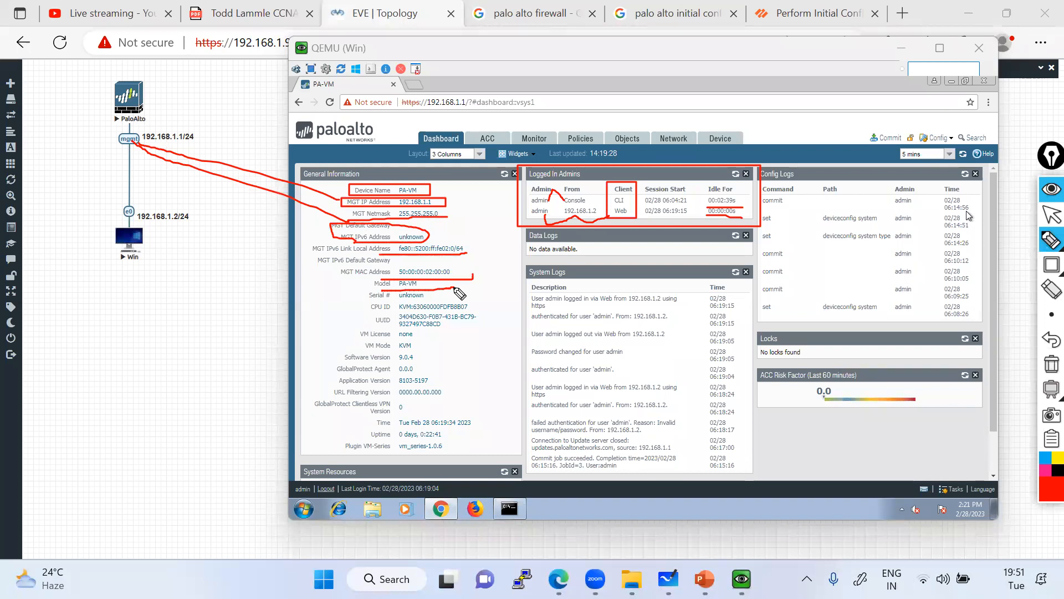
left_click_drag(362, 298, 424, 298)
mouse_move(417, 334)
left_mouse_down()
mouse_move(442, 329)
mouse_move(435, 345)
mouse_move(448, 341)
mouse_move(429, 359)
mouse_move(419, 353)
left_mouse_up()
left_click_drag(345, 354, 347, 363)
Note versions 7.0.0, 8.0.0, 9.0.0, 10.0.0 beside Software Version, then clear all marks and scroll down.
left_click(1051, 239)
left_click(437, 359)
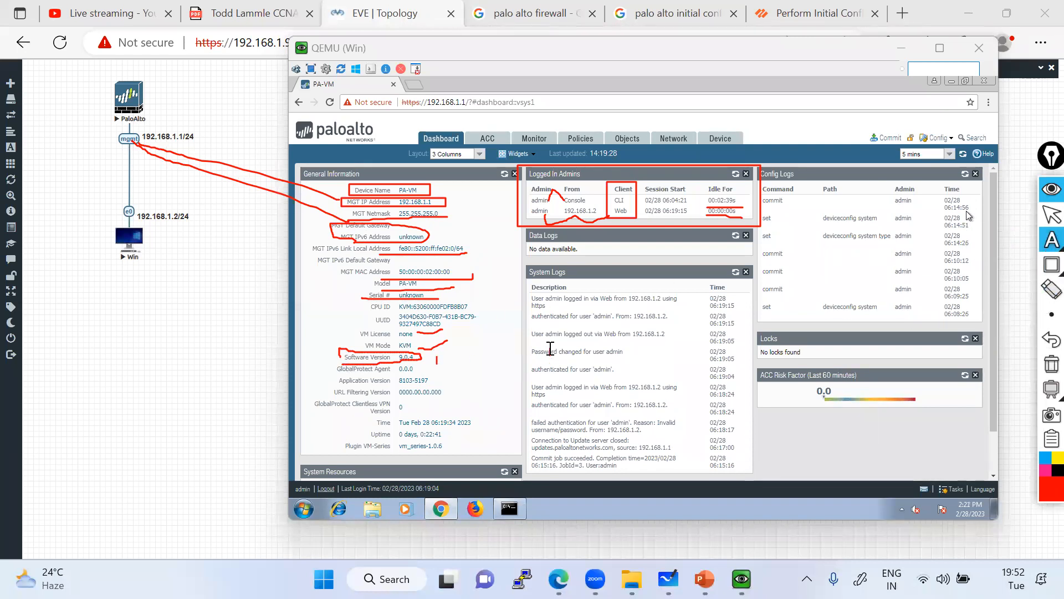
type("7.0.0, ")
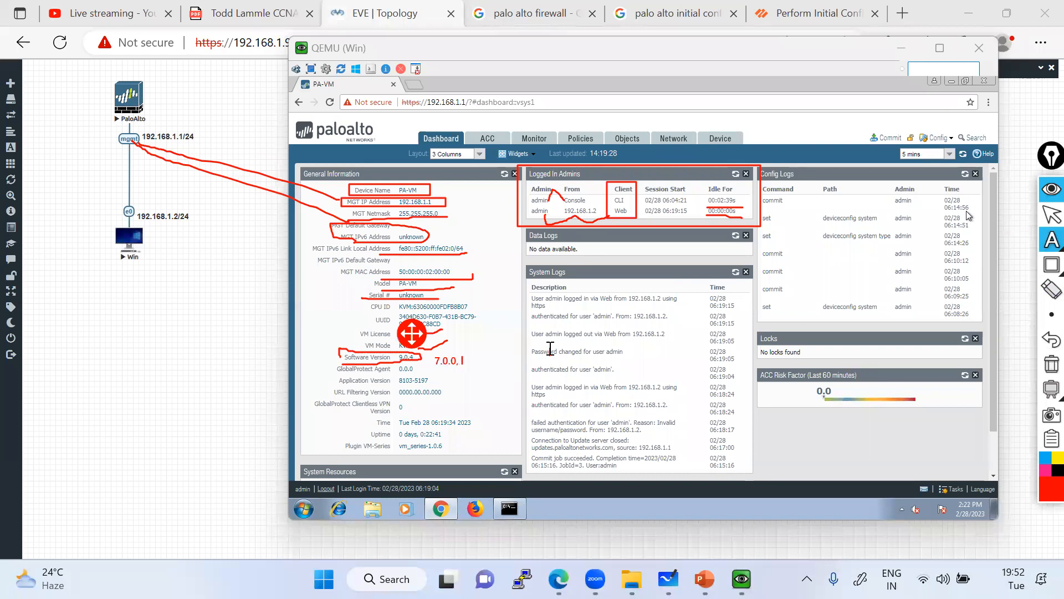
type("8.0.0 9.0.0 10.10.")
key("BackSpace")
key("BackSpace")
type("0.0.0")
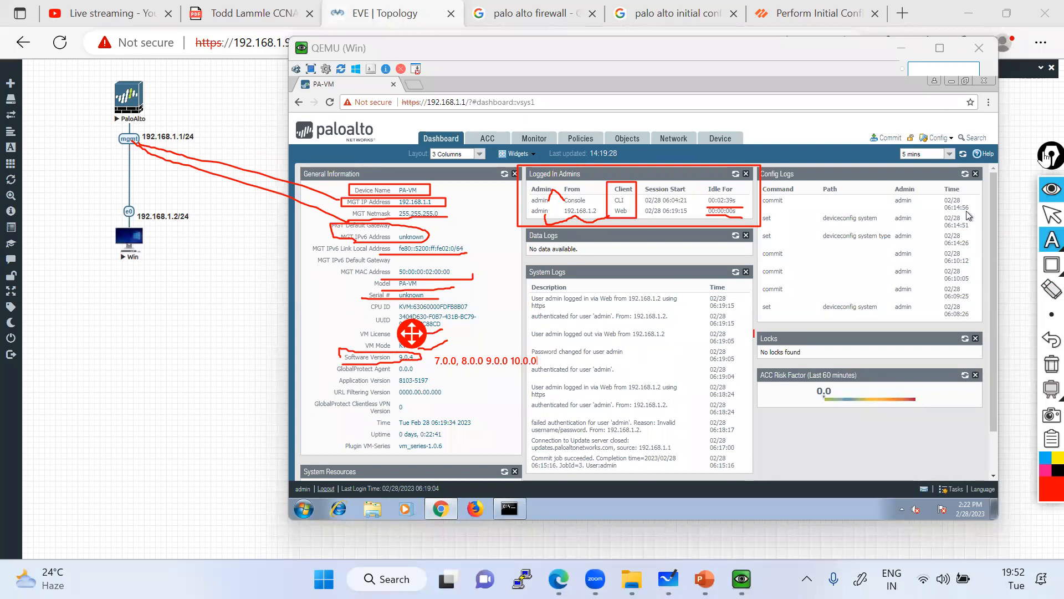
left_click(1051, 215)
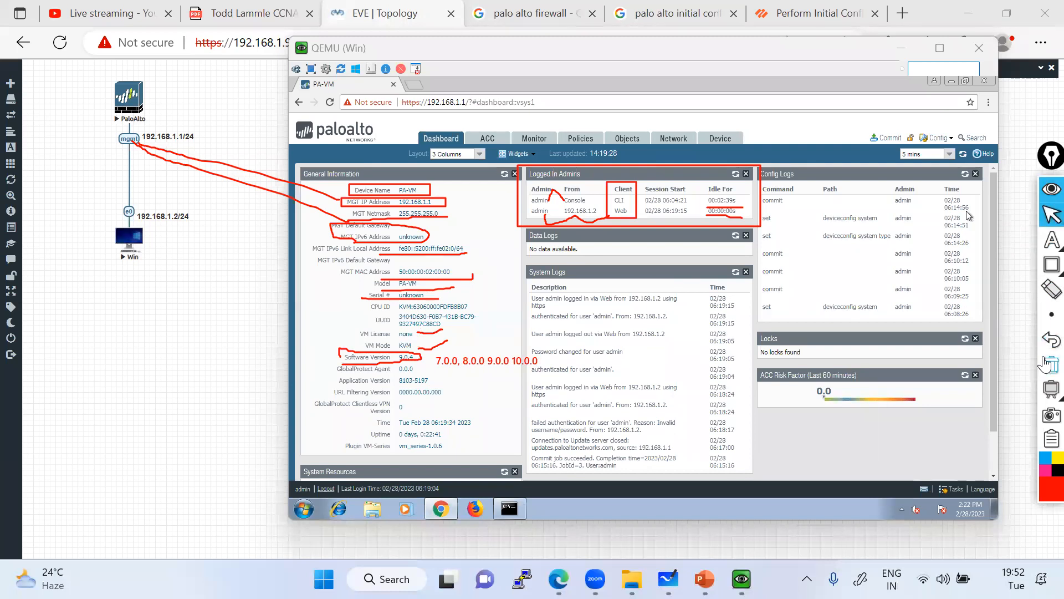
left_click(1052, 363)
scroll(966, 211, "down", 1)
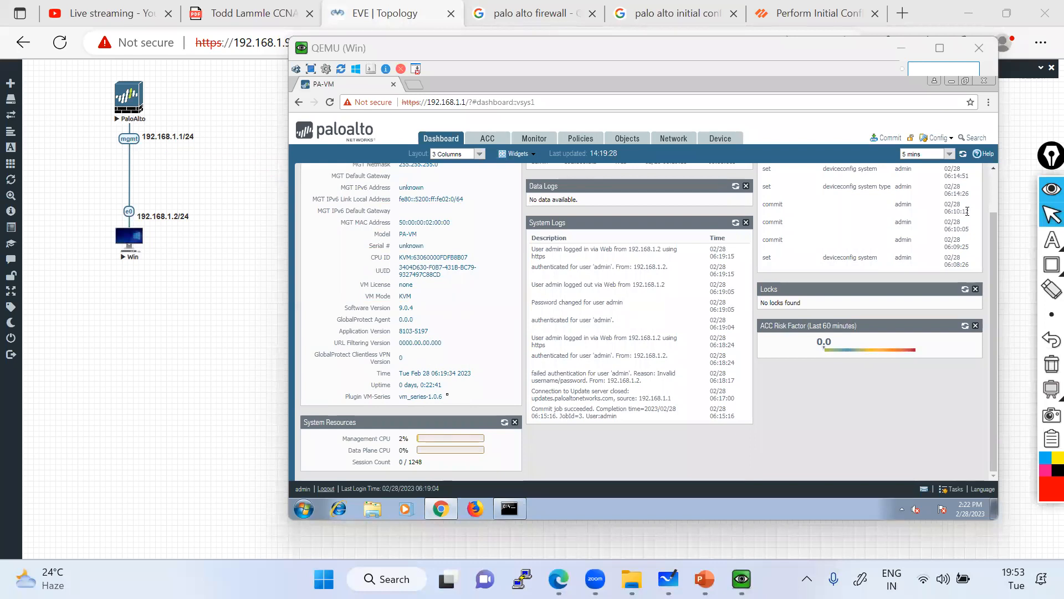
Outline the System Resources panel (Management CPU 2%, Data Plane CPU 0%) with a red rectangle.
left_click(1051, 264)
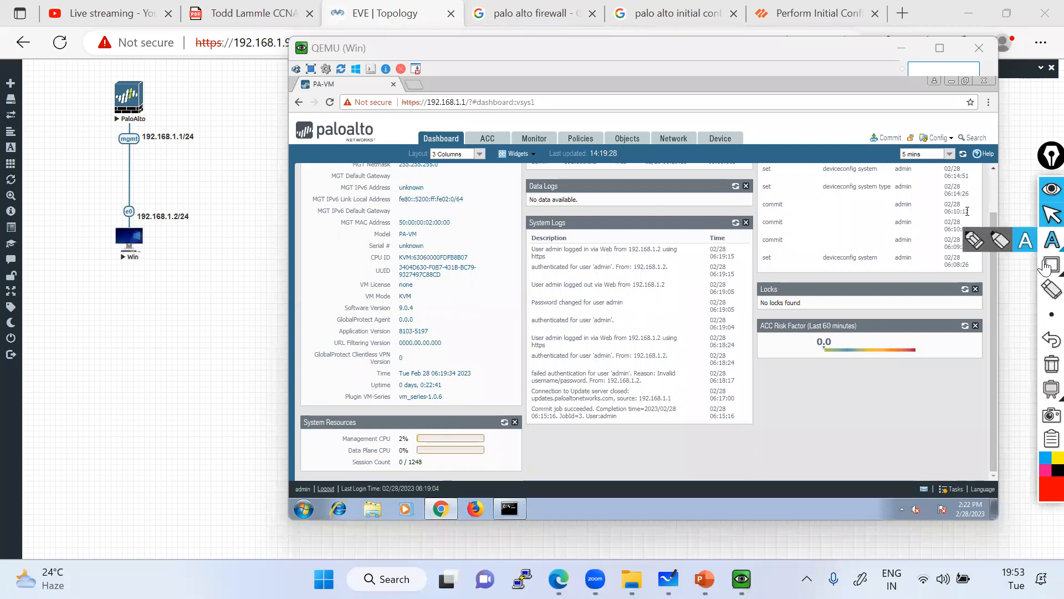
left_click(1000, 264)
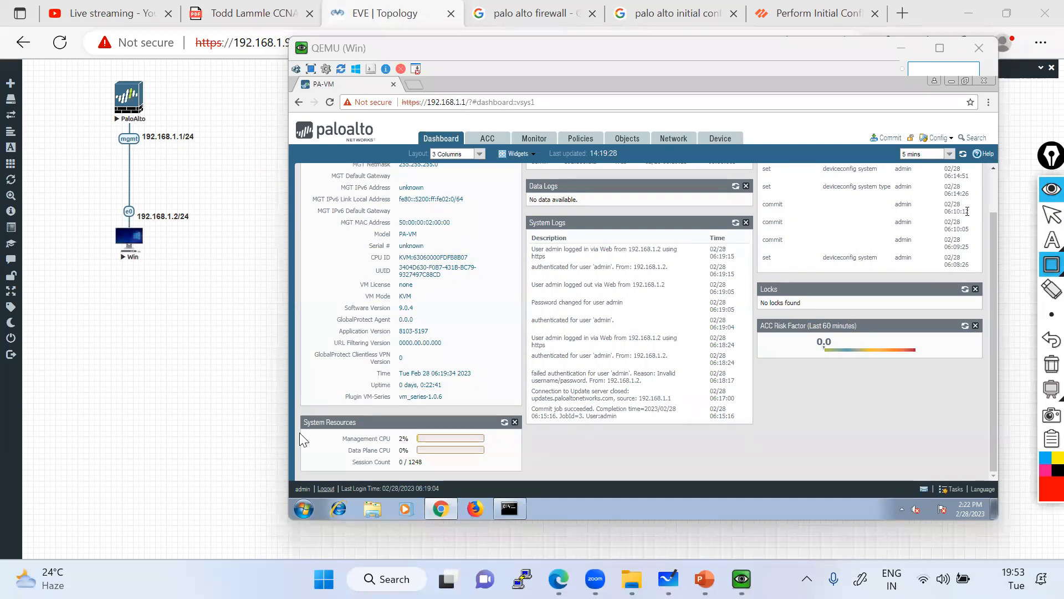
mouse_move(298, 410)
left_mouse_down()
mouse_move(478, 473)
mouse_move(549, 473)
left_mouse_up()
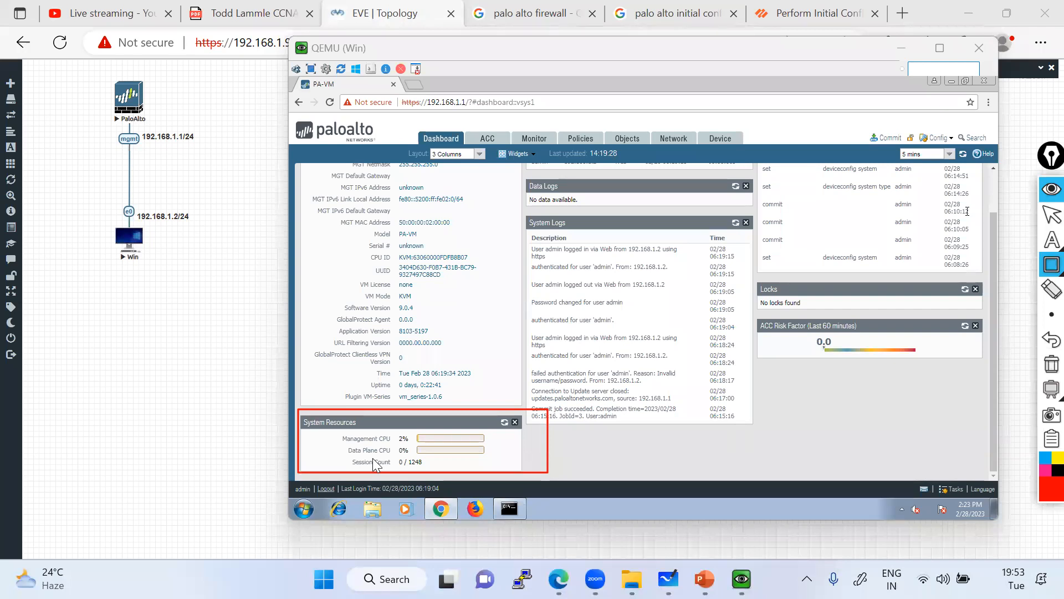
left_click(1046, 217)
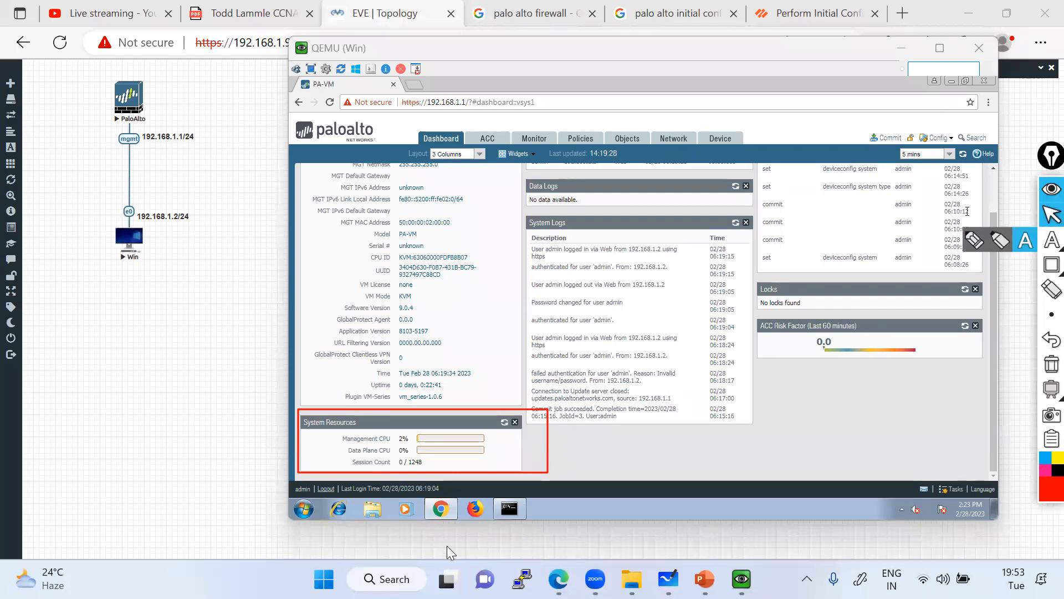
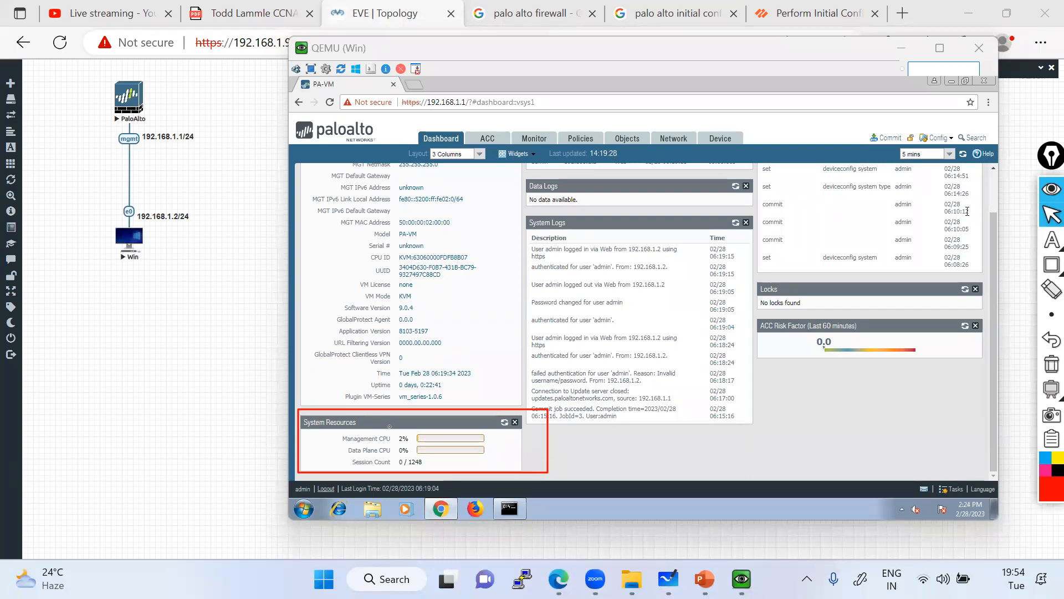
Erase the red rectangle drawn around the System Resources panel.
left_click(1046, 375)
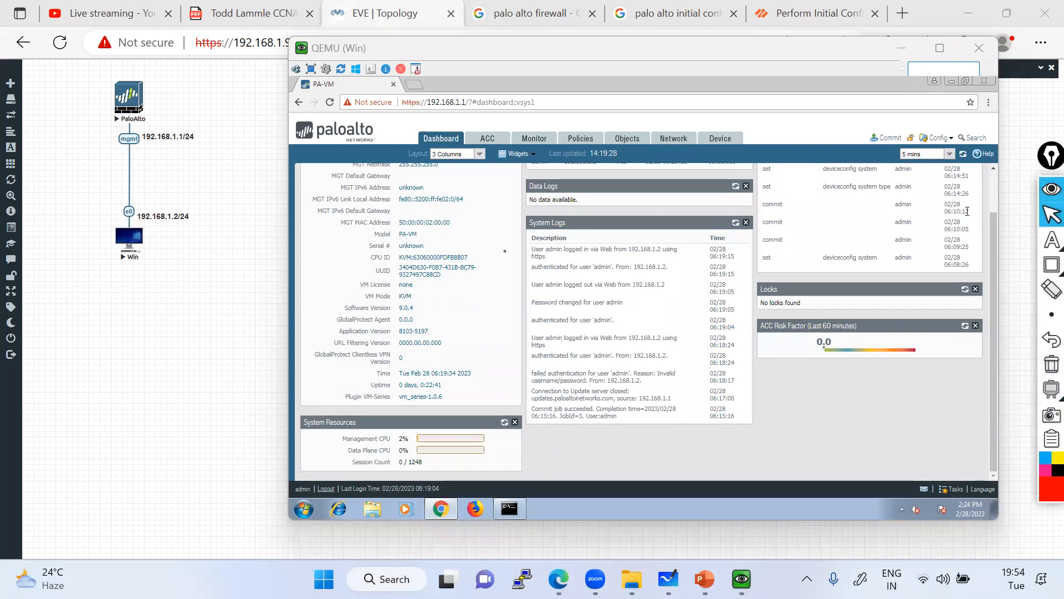
scroll(967, 211, "up", 2)
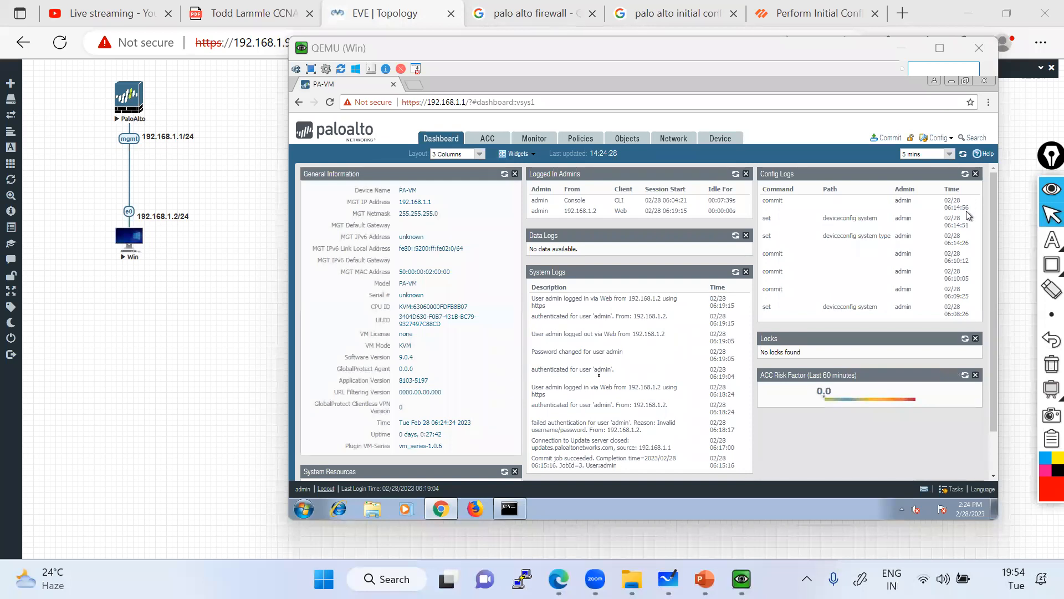
scroll(966, 211, "down", 1)
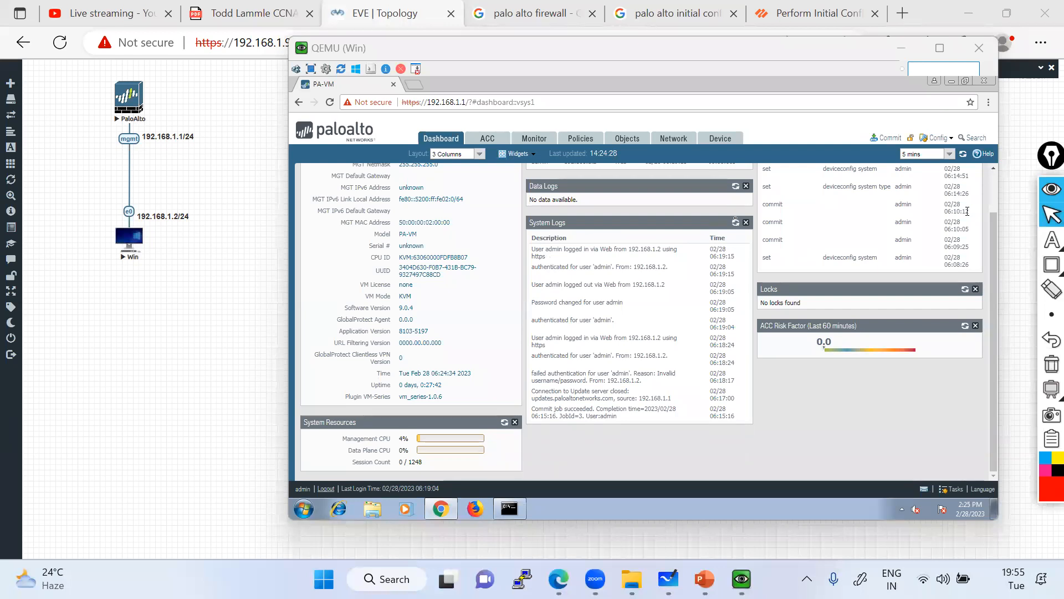
scroll(969, 216, "up", 2)
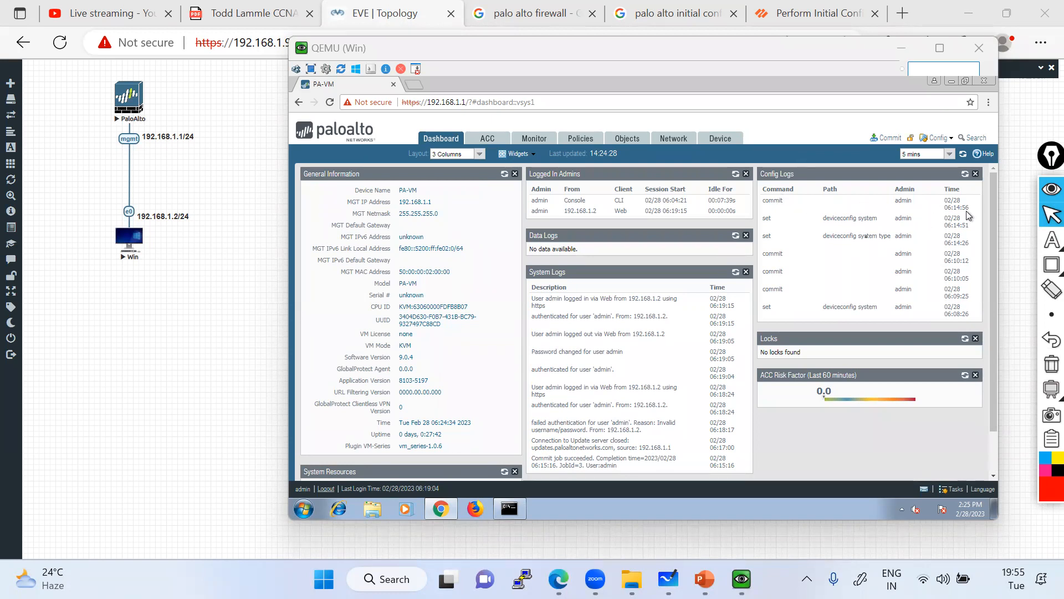
left_click(1051, 264)
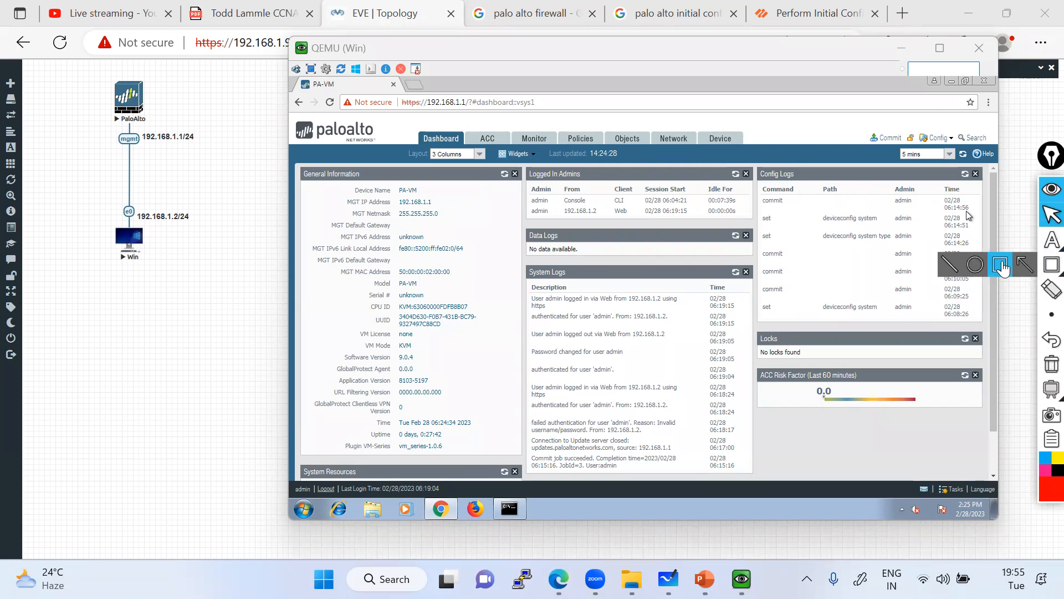
left_click(1000, 266)
mouse_move(755, 210)
left_mouse_down()
mouse_move(776, 239)
mouse_move(985, 244)
left_mouse_up()
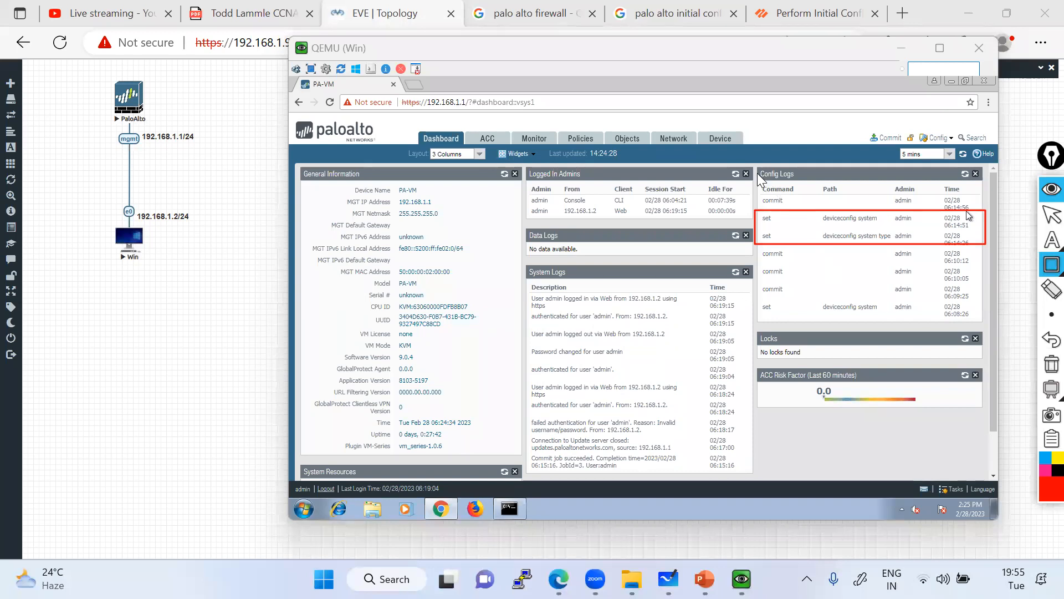
mouse_move(754, 165)
left_mouse_down()
mouse_move(794, 185)
mouse_move(1001, 205)
left_mouse_up()
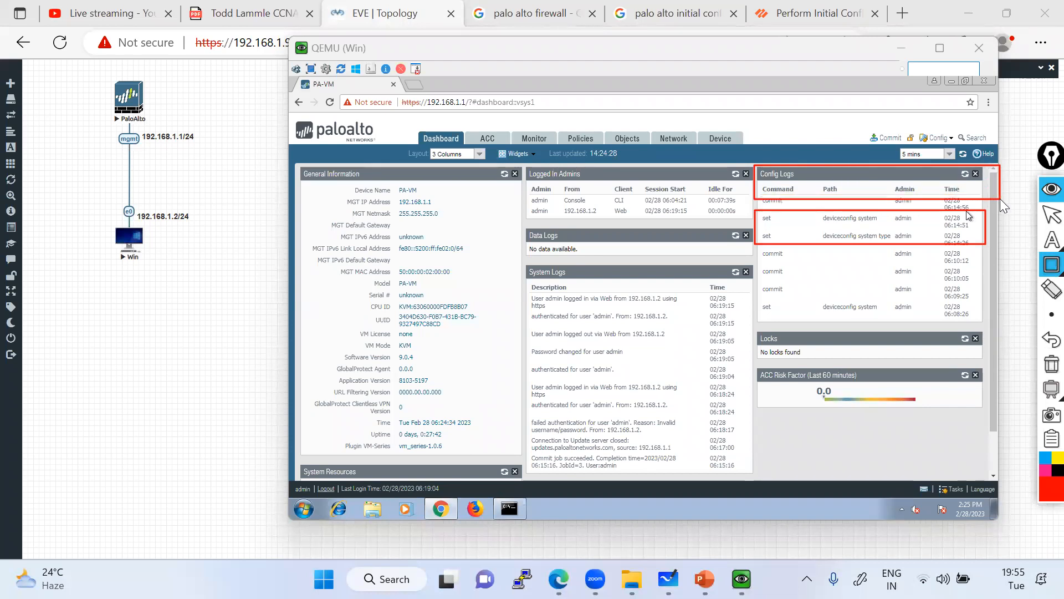
left_click(1047, 365)
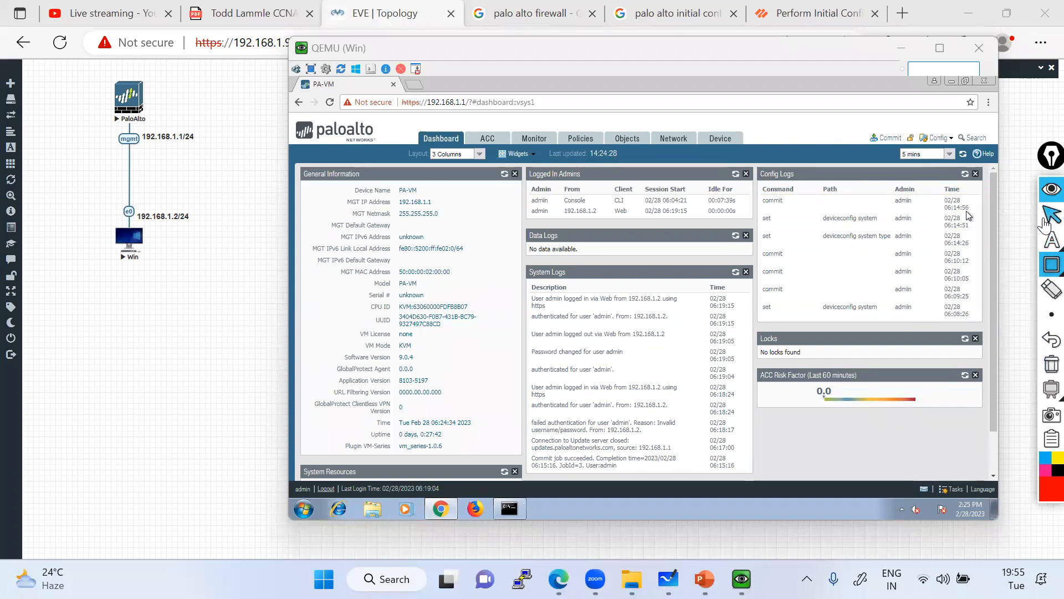
left_click(1052, 216)
Remove the Data Logs, System Logs, Logged In Admins and General Information widgets.
left_click(517, 154)
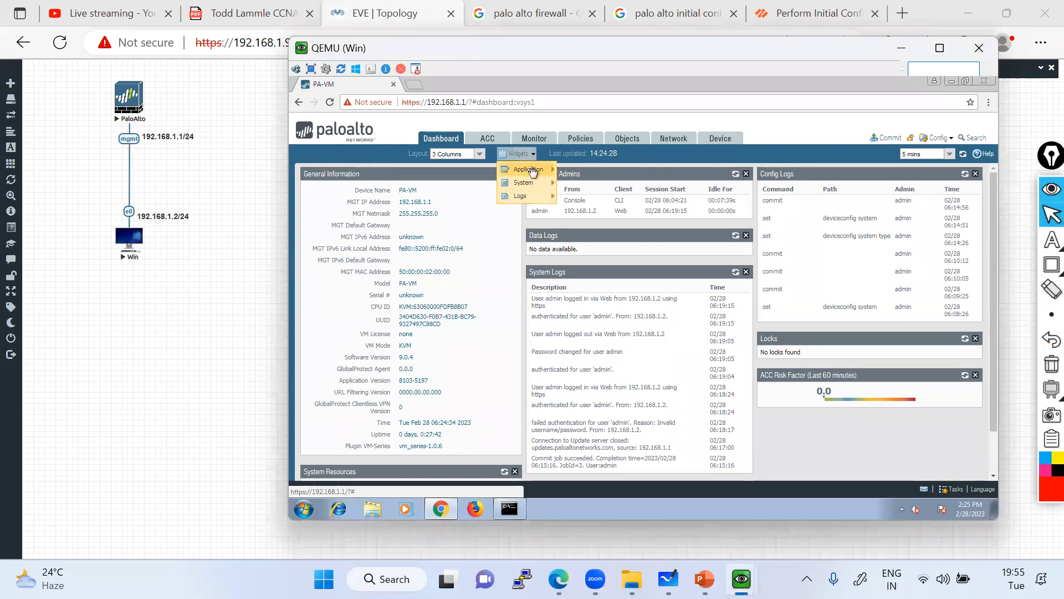
mouse_move(533, 171)
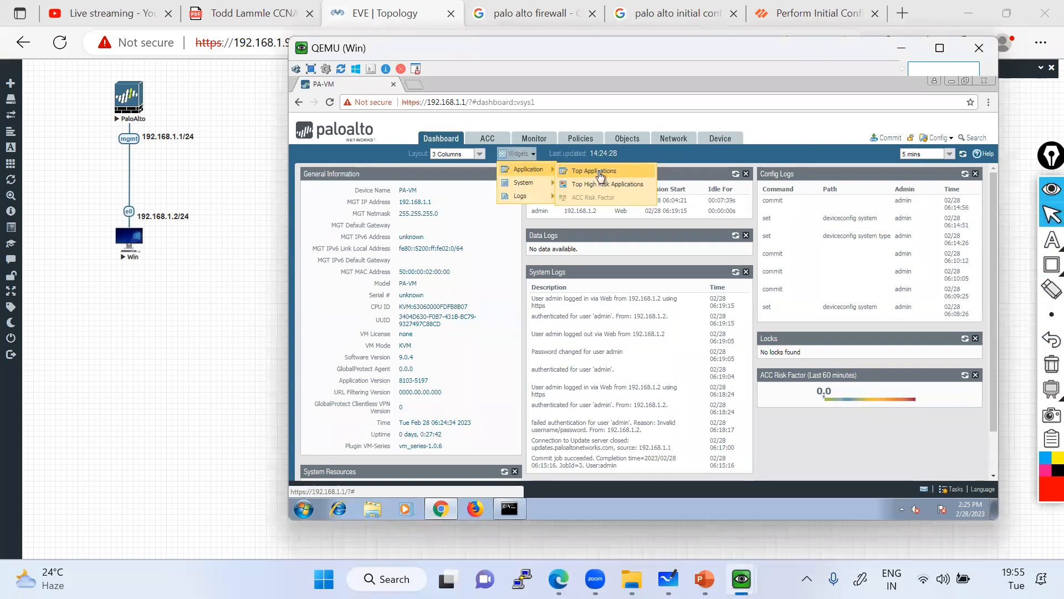
left_click(832, 423)
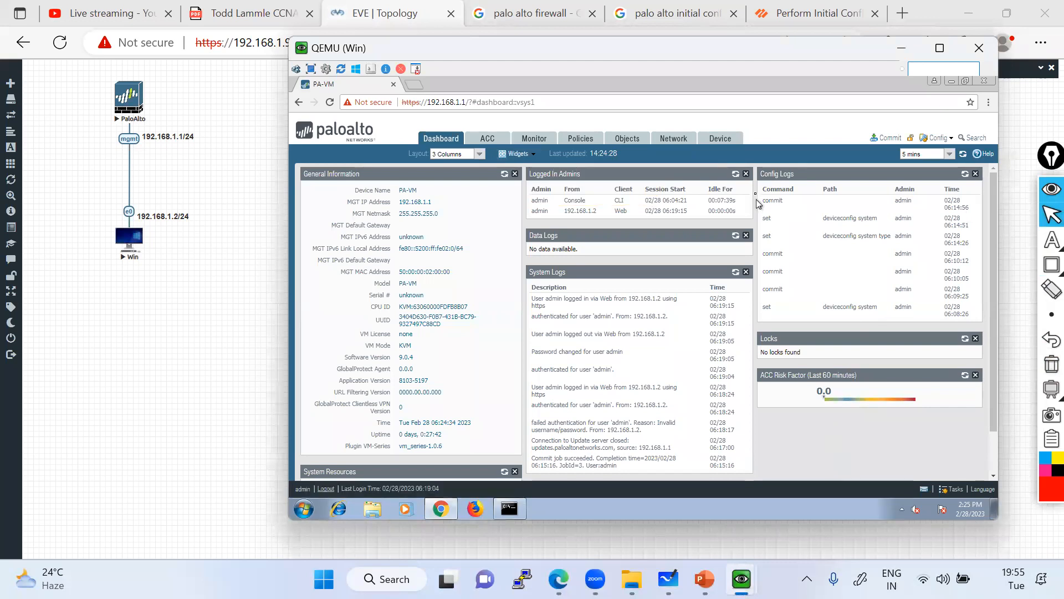
left_click(746, 236)
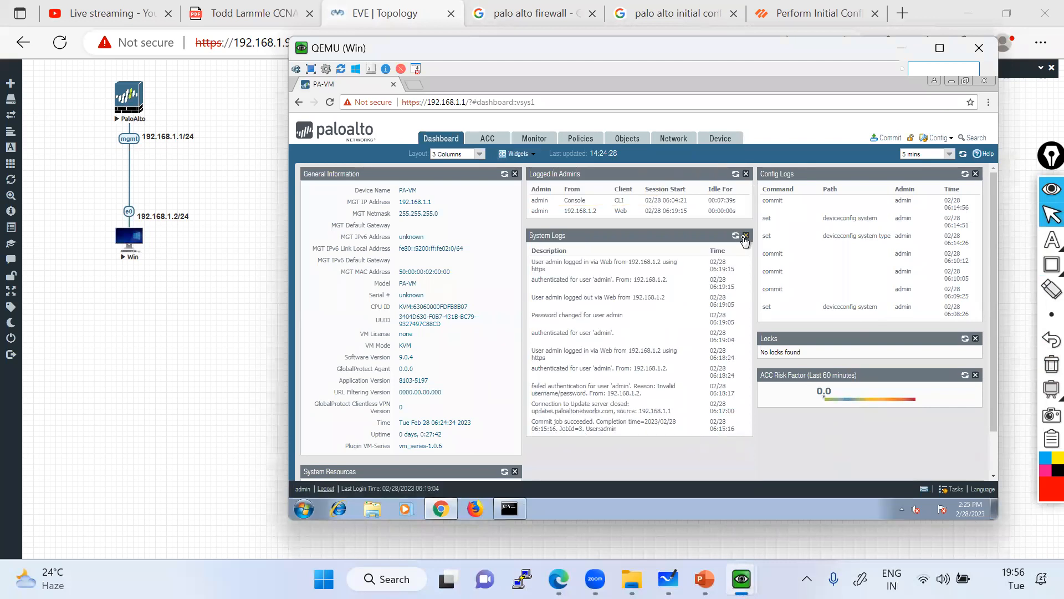
left_click(746, 236)
left_click(746, 173)
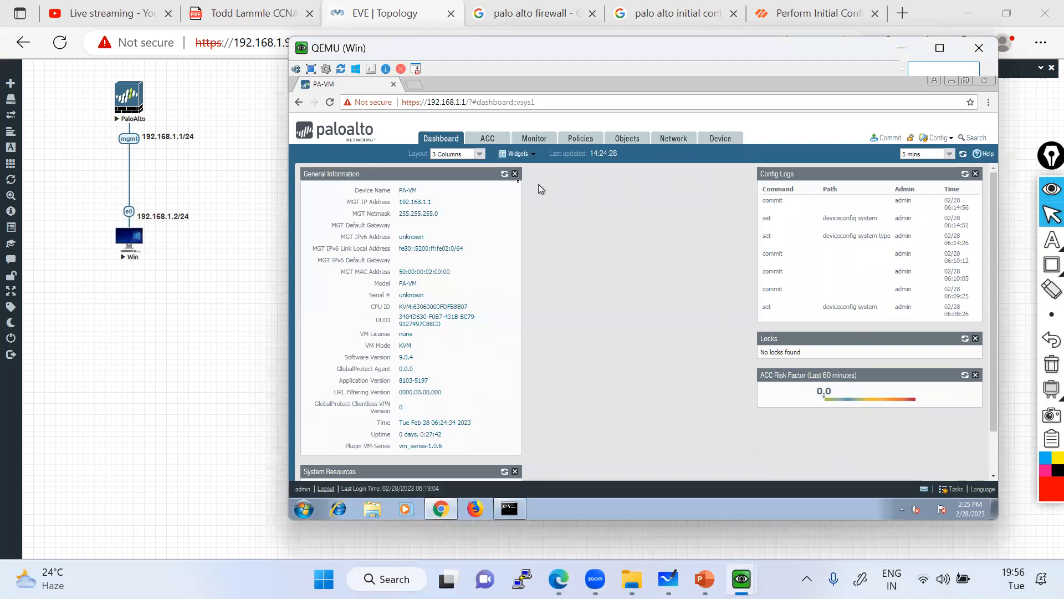
left_click(515, 174)
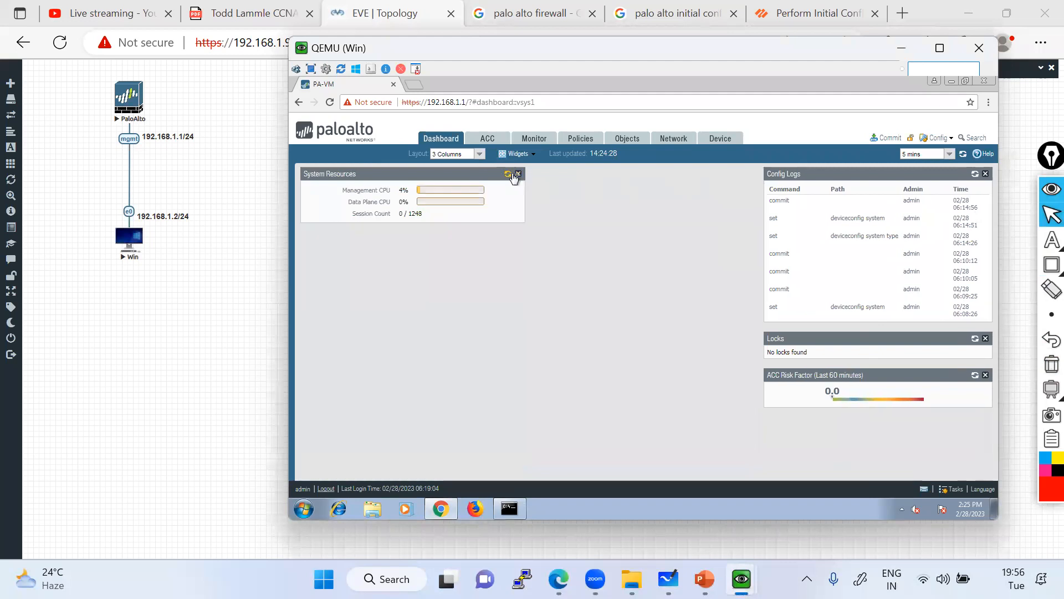
Remove Config Logs, ACC Risk Factor and Locks, and dismiss the warning about keeping System Resources.
left_click(984, 173)
left_click(985, 210)
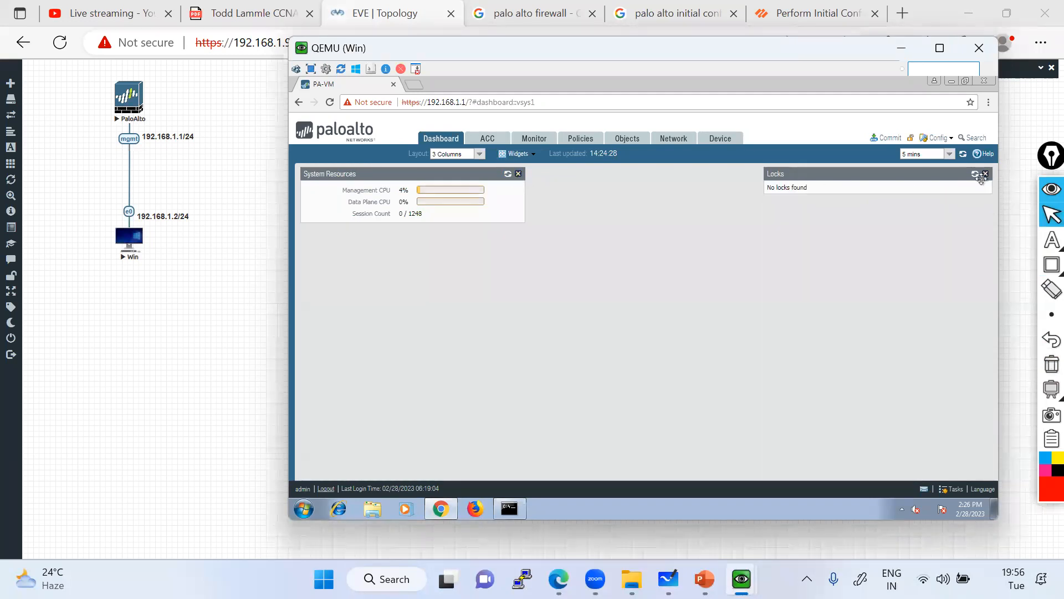
left_click(985, 175)
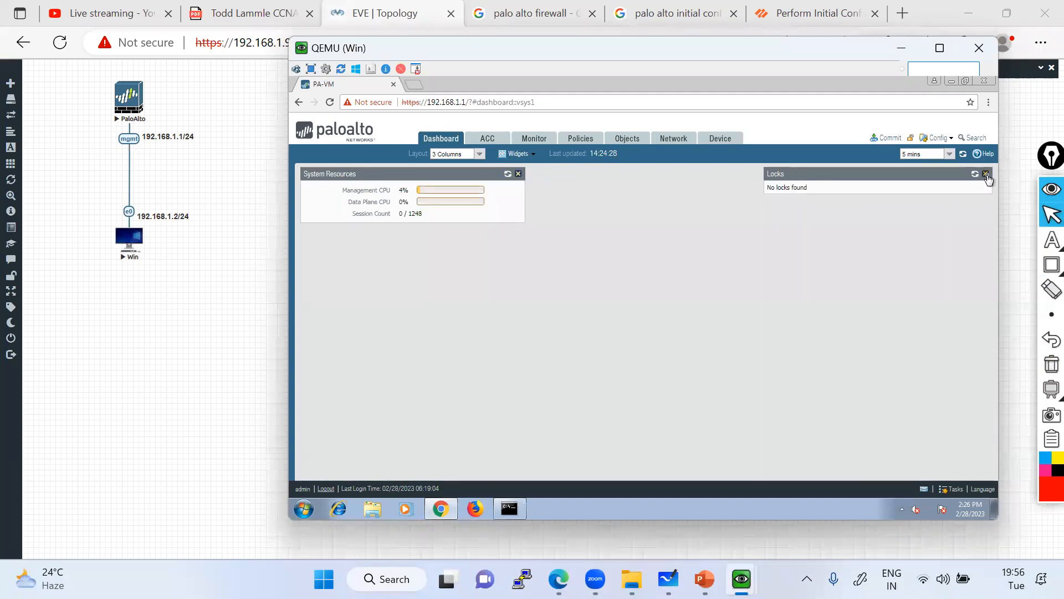
left_click(519, 175)
left_click(635, 337)
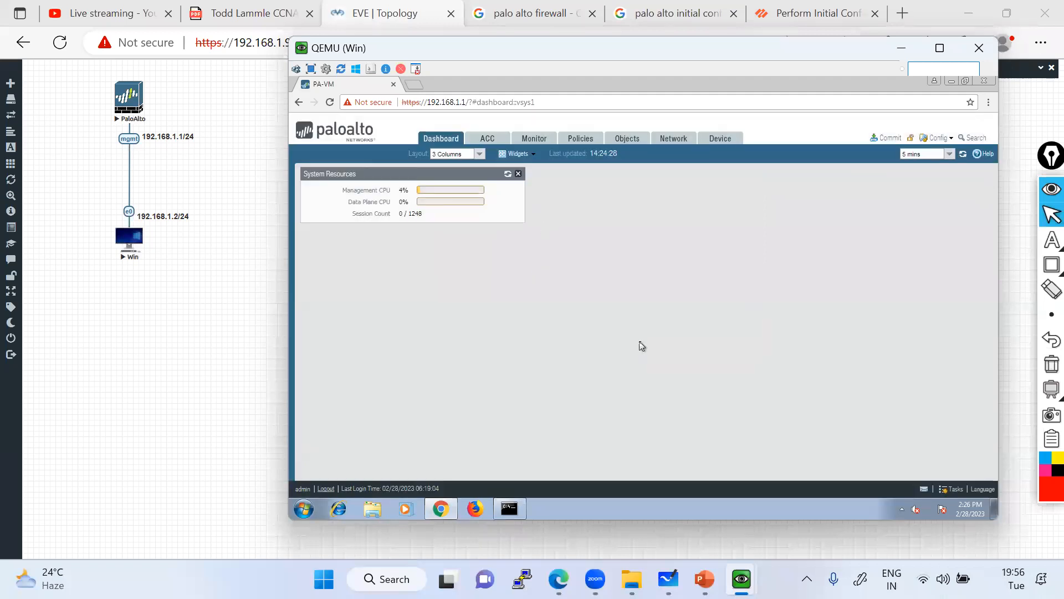
left_click(533, 159)
mouse_move(524, 175)
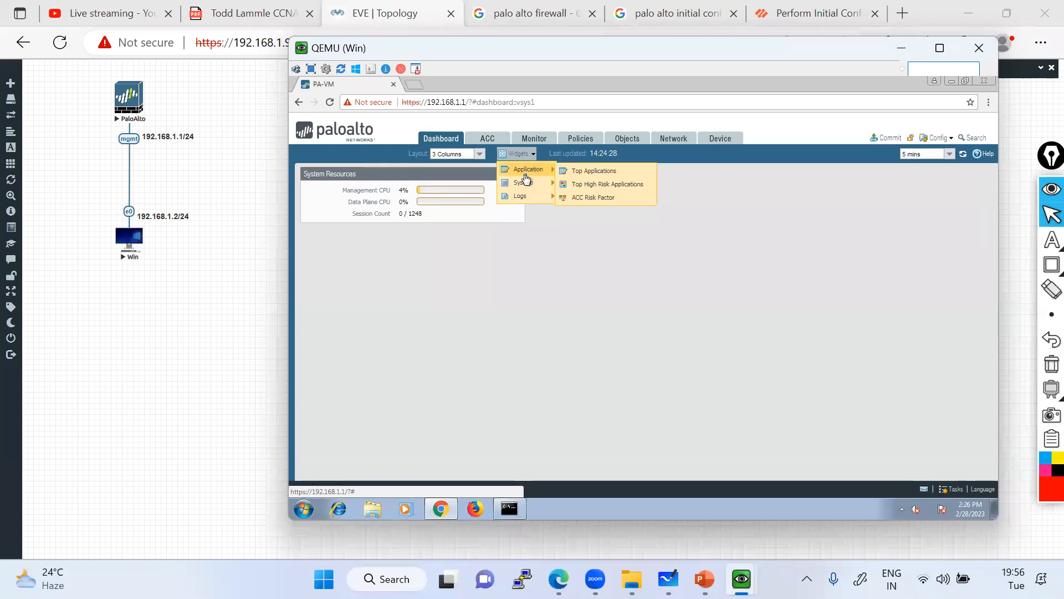
Add the Top Applications, Top High Risk Applications and ACC Risk Factor application widgets.
left_click(573, 172)
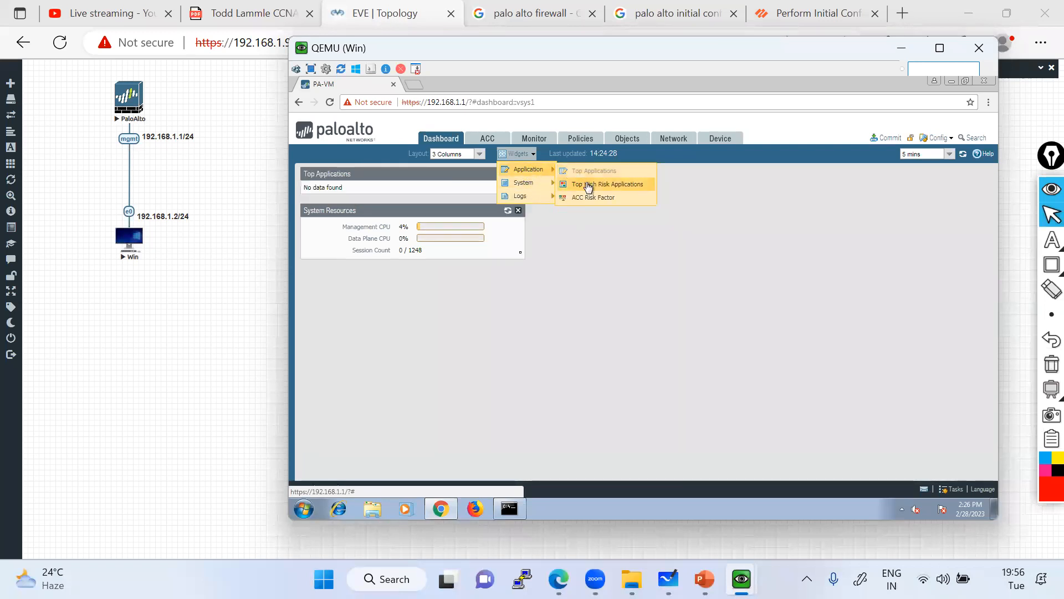
left_click(350, 317)
left_click(535, 155)
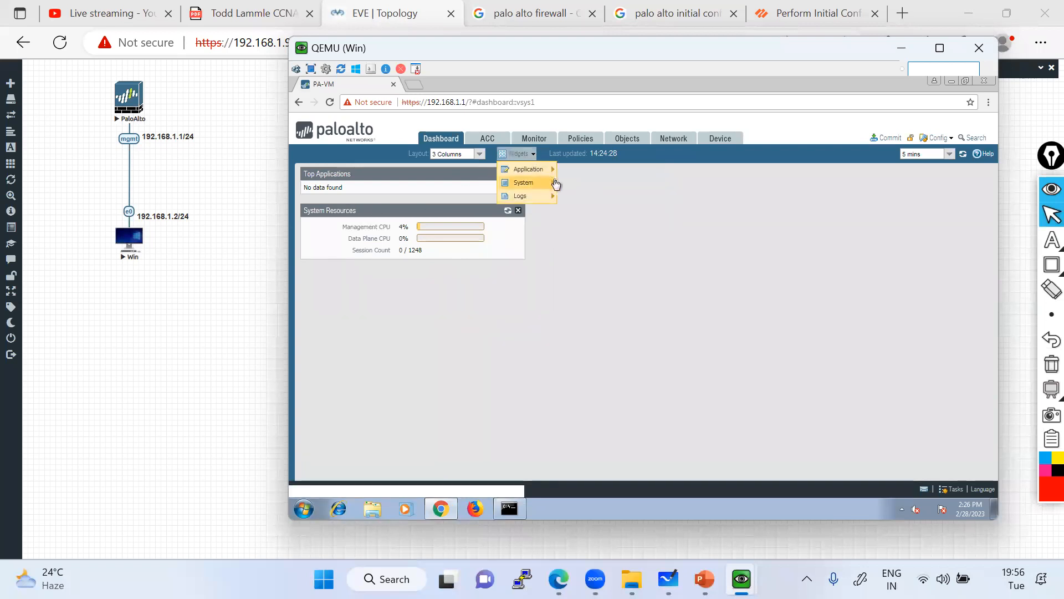
mouse_move(550, 172)
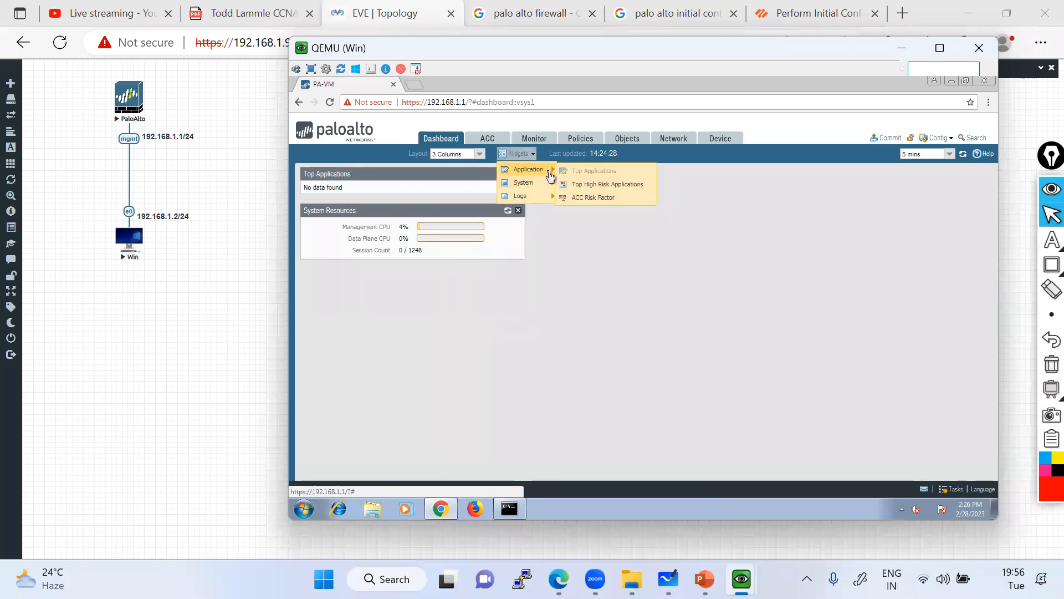
left_click(602, 187)
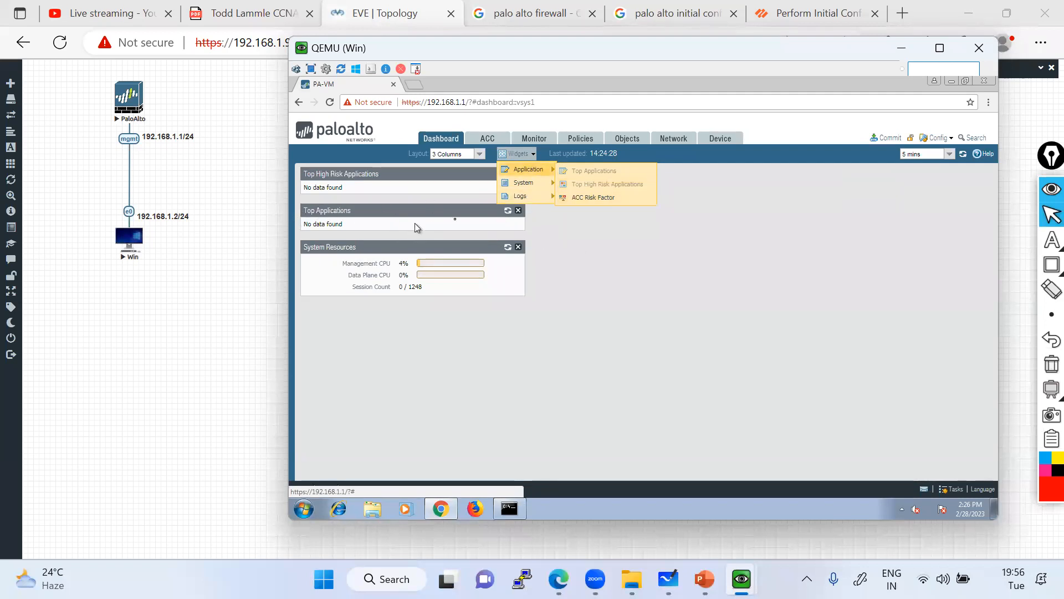
left_click(587, 199)
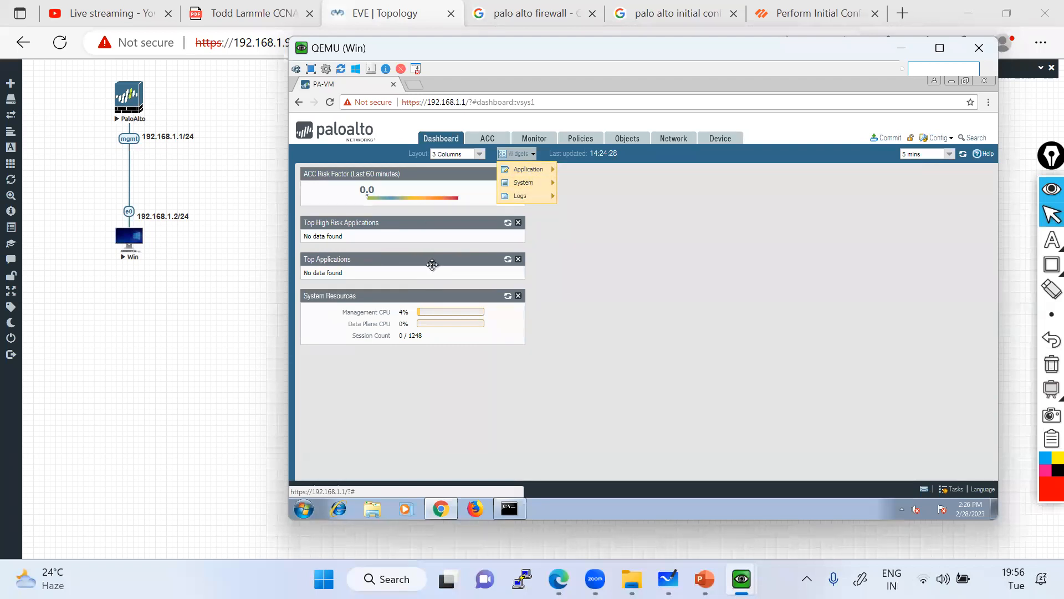
Add the General Information, Interfaces and High Availability system widgets.
mouse_move(518, 189)
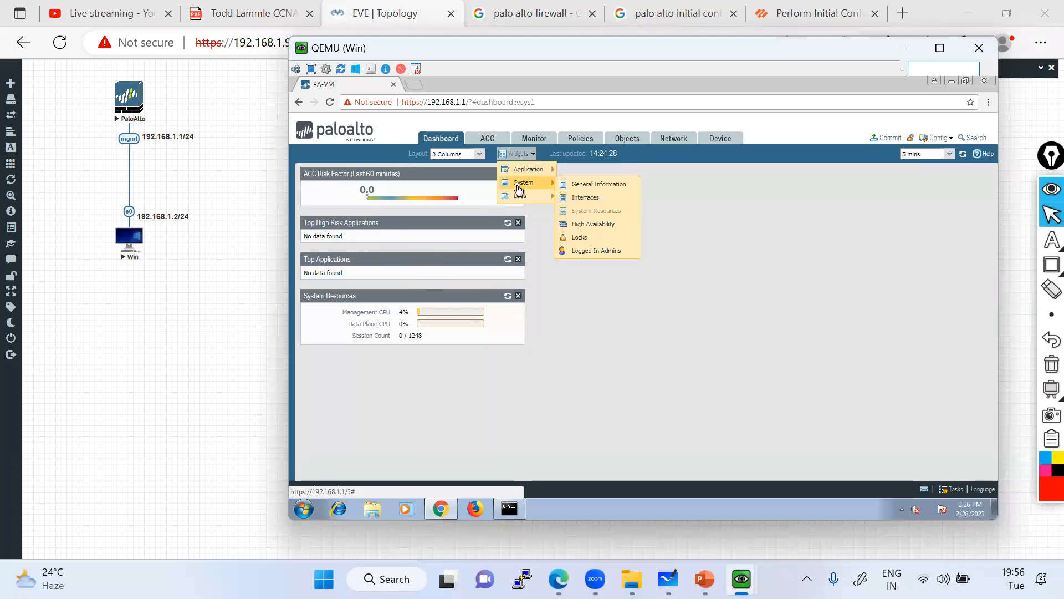
left_click(622, 186)
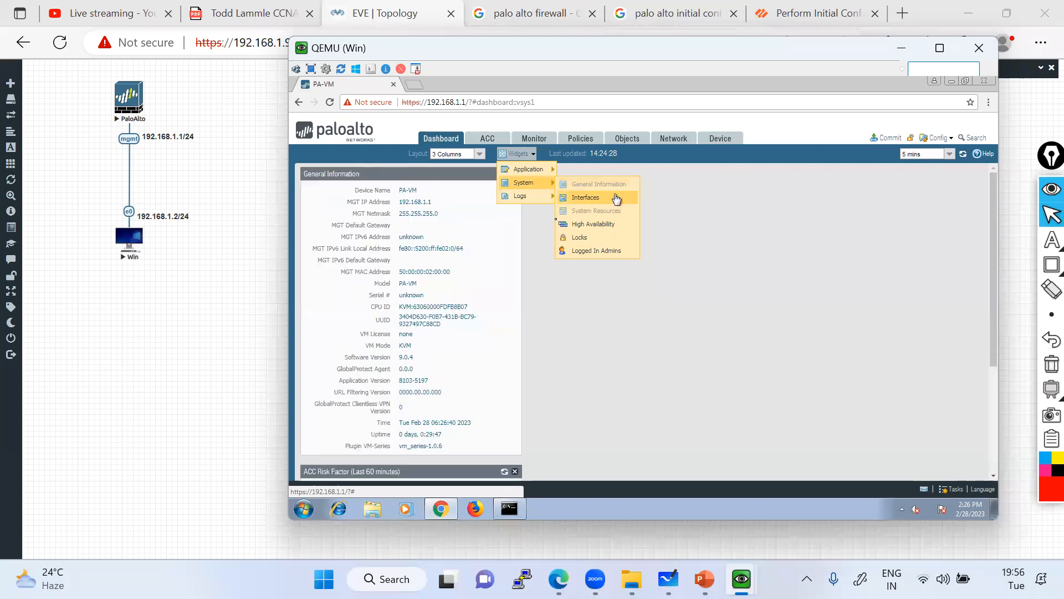
left_click(583, 198)
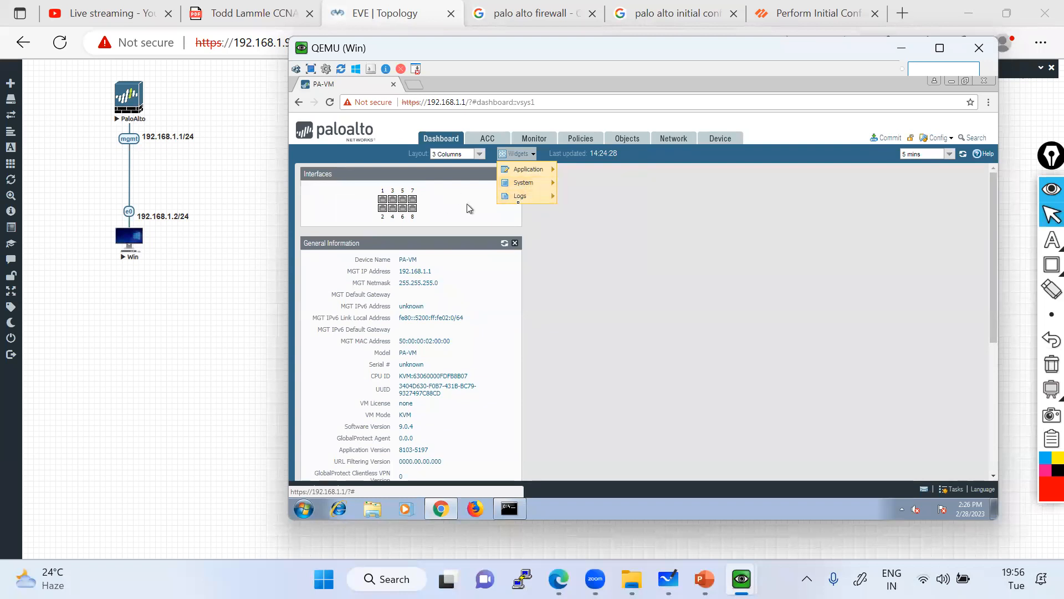
mouse_move(530, 182)
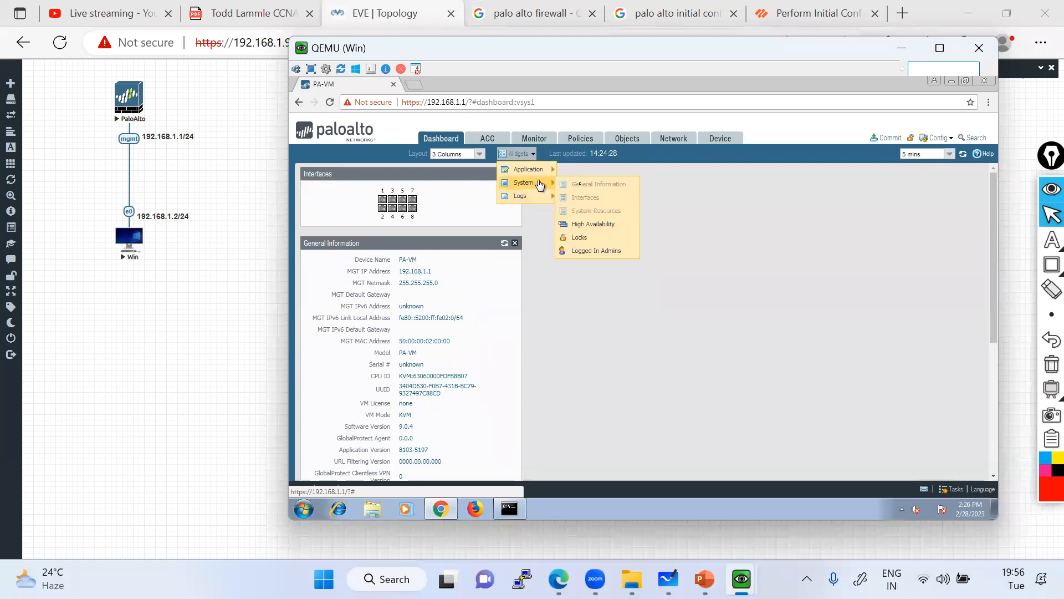
left_click(590, 226)
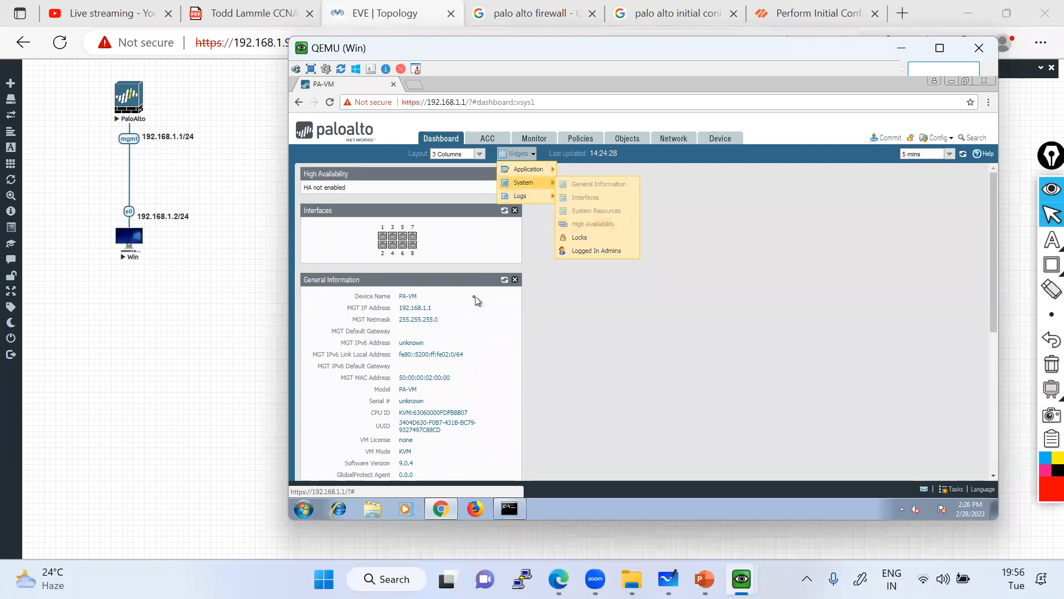
Move General Information to the right column; Interfaces, Top High Risk and Top Applications to the middle.
left_click_drag(448, 282, 820, 216)
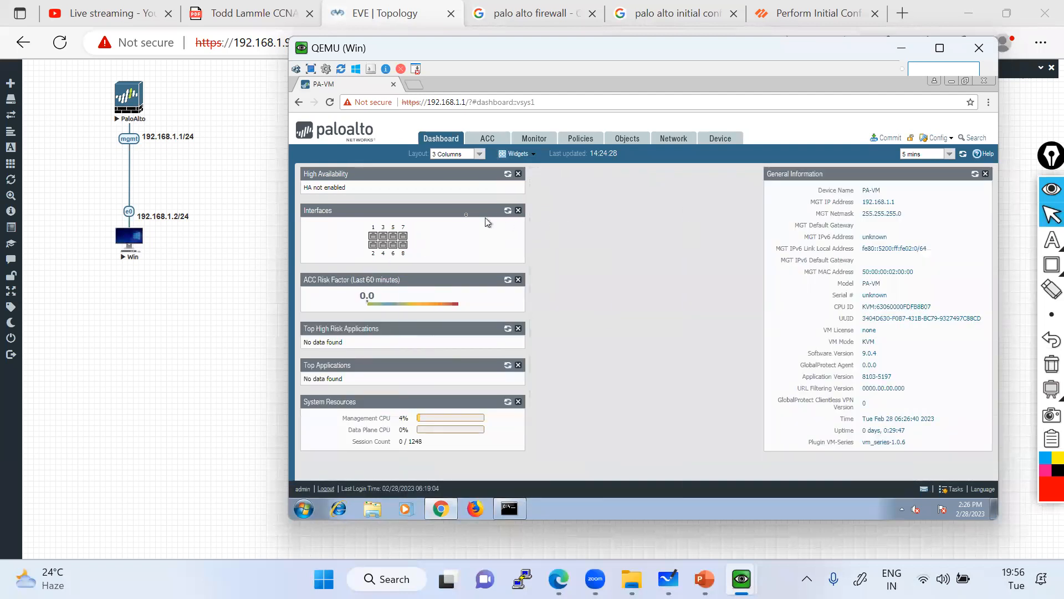
left_click_drag(455, 211, 595, 216)
left_click_drag(409, 263, 601, 261)
left_click_drag(415, 259, 560, 279)
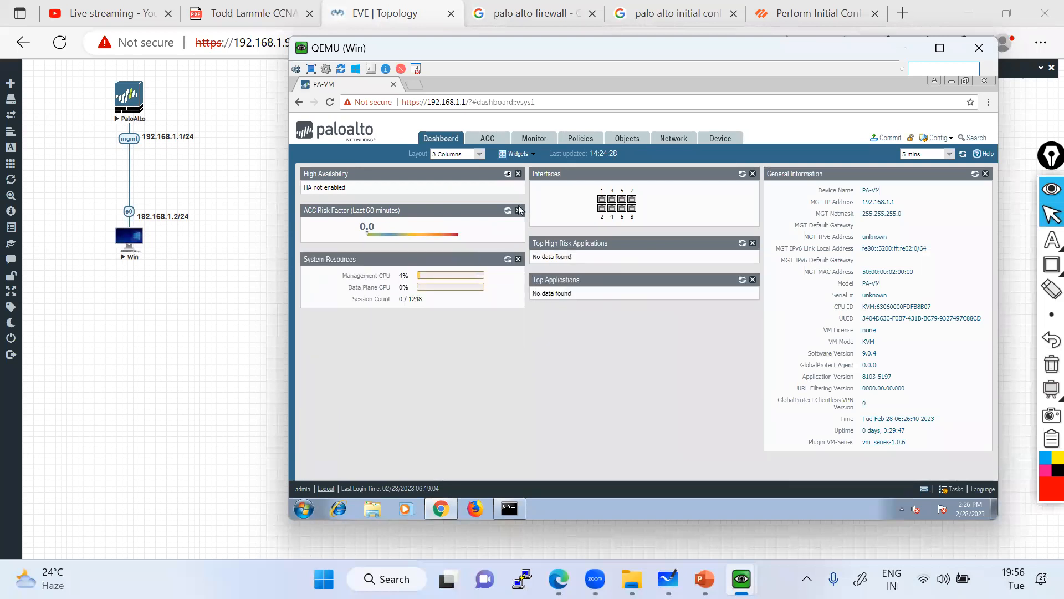
Add the Locks and Logged In Admins widgets and move both into the middle column.
left_click(523, 157)
mouse_move(526, 183)
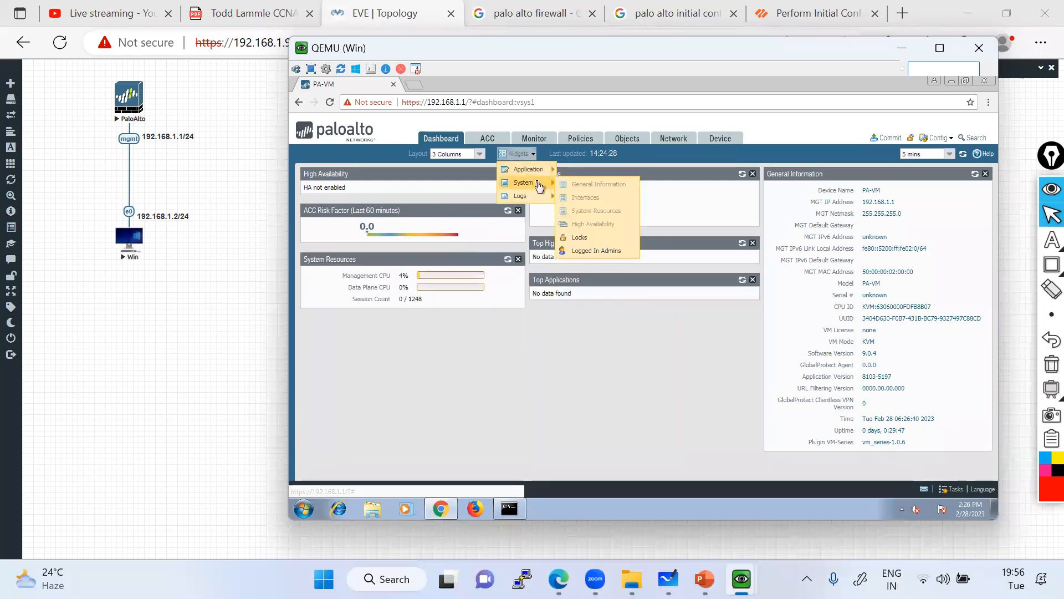
left_click(580, 238)
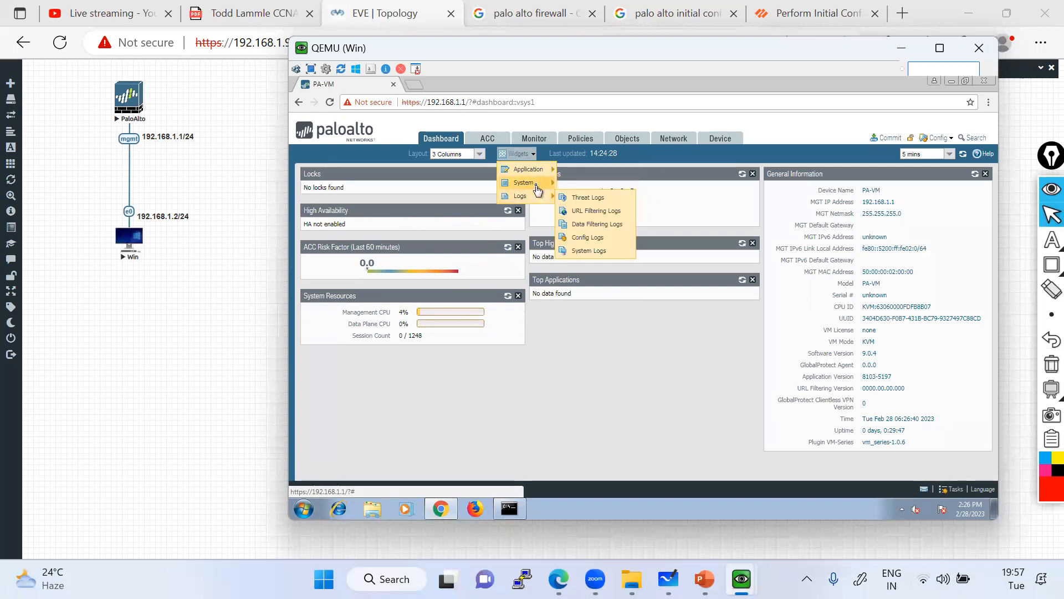
left_click(597, 251)
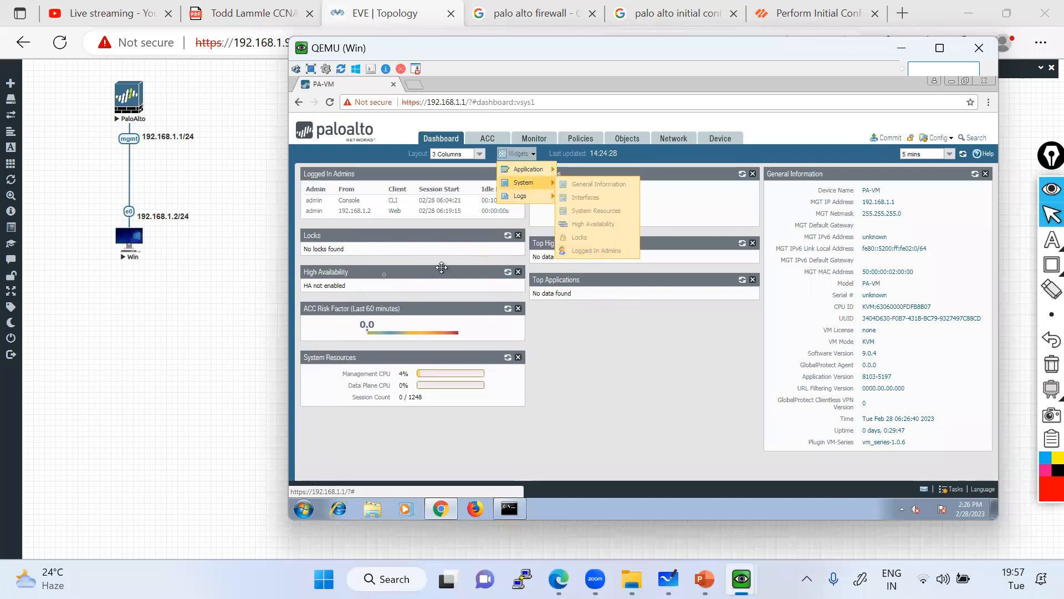
left_click(542, 390)
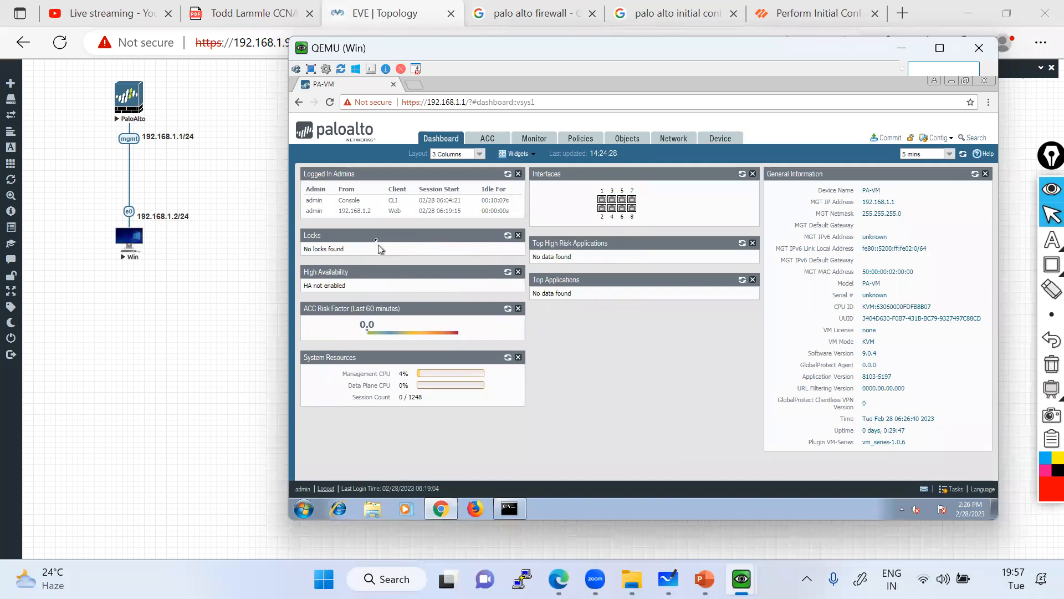
left_click_drag(391, 235, 620, 175)
left_click_drag(366, 174, 682, 173)
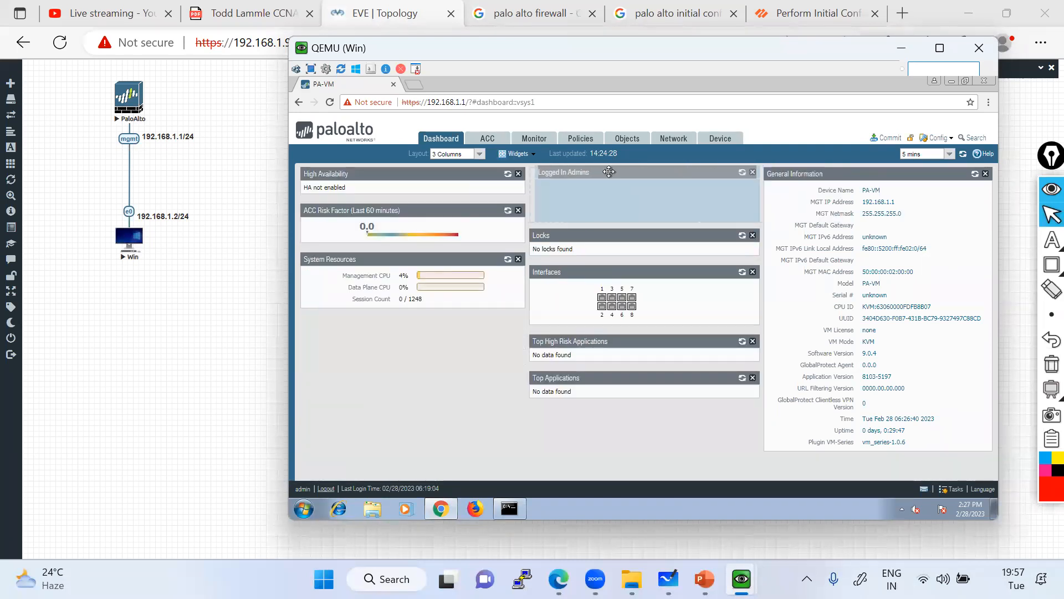
Add Threat, URL Filtering, Data Filtering, Config and System Logs widgets; place Config Logs below Top Applications.
left_click(530, 155)
mouse_move(538, 200)
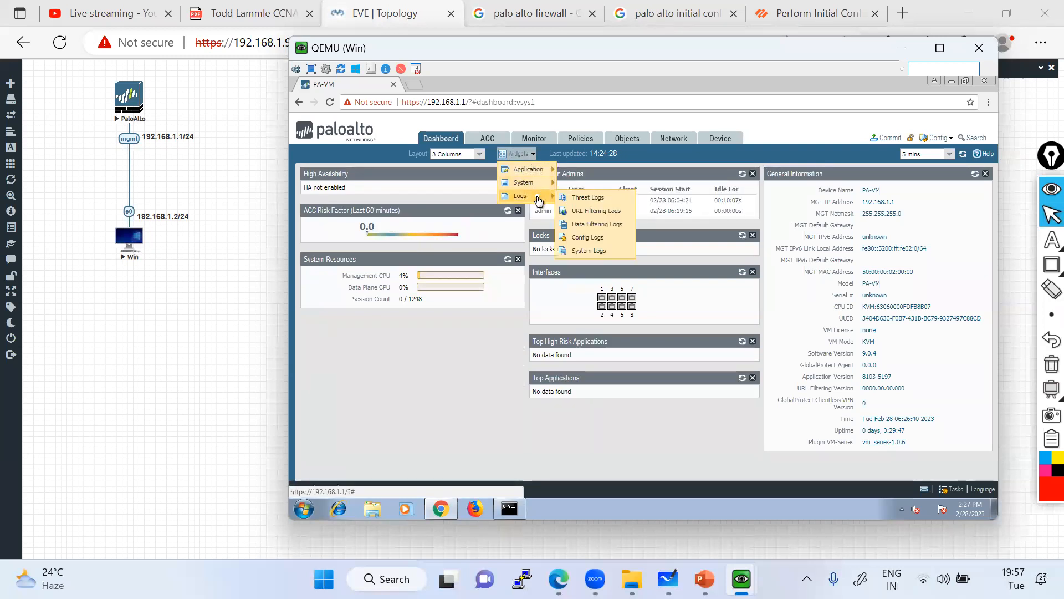
left_click(586, 197)
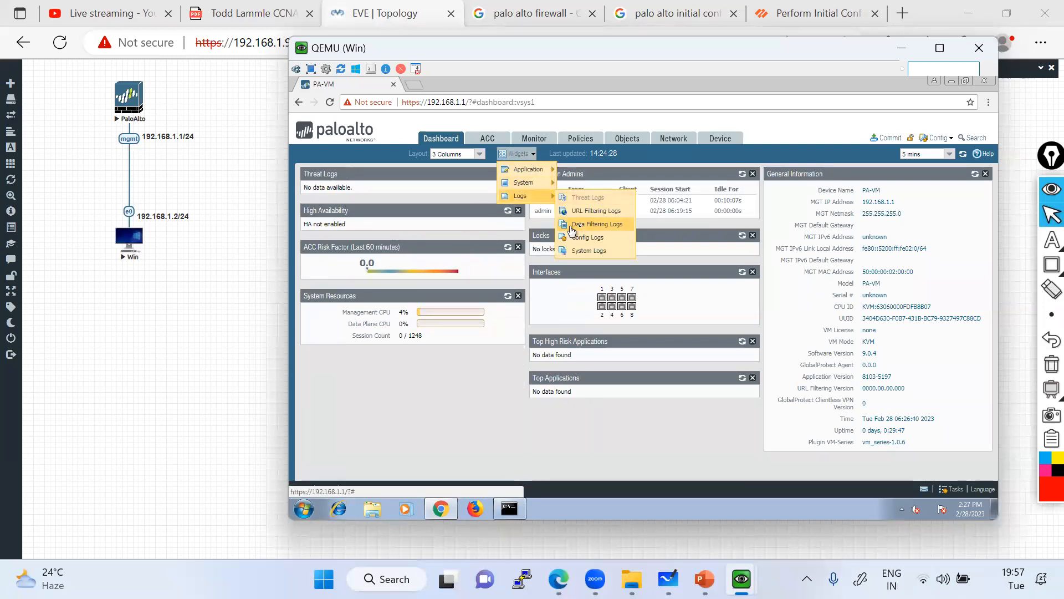
left_click(577, 211)
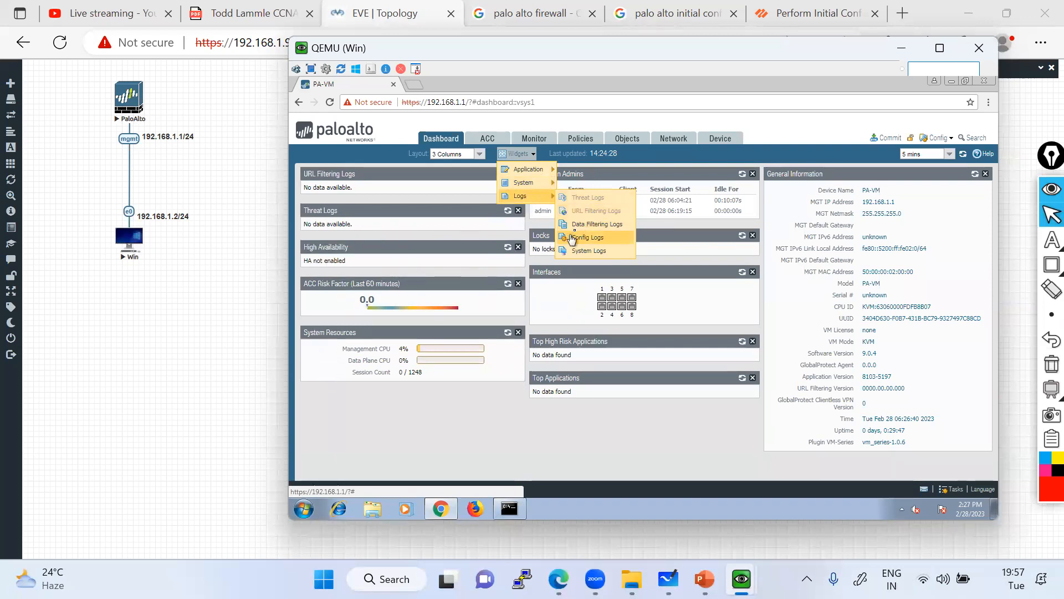
left_click(587, 224)
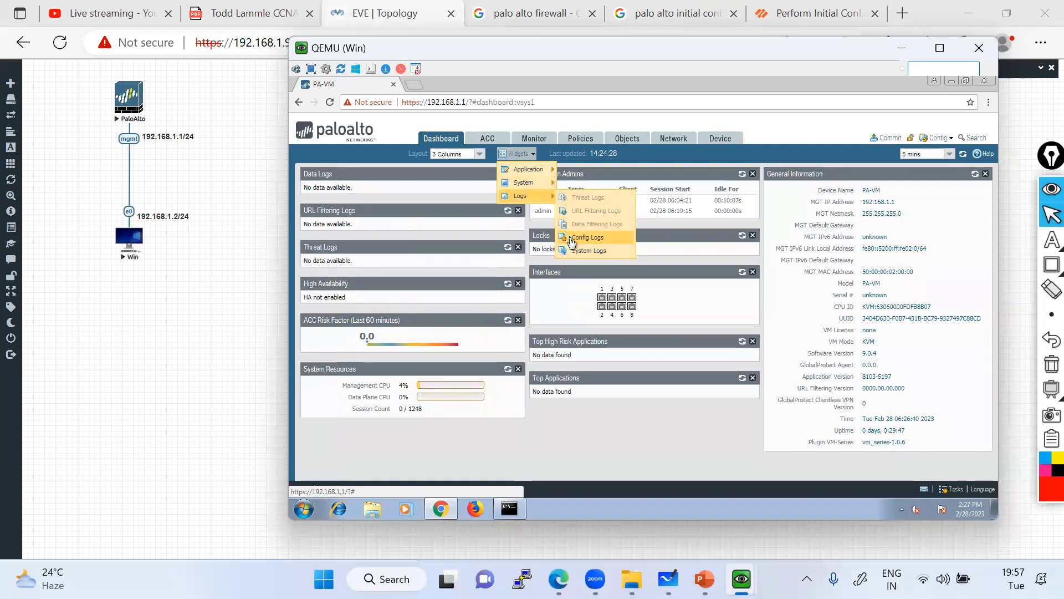
left_click(572, 241)
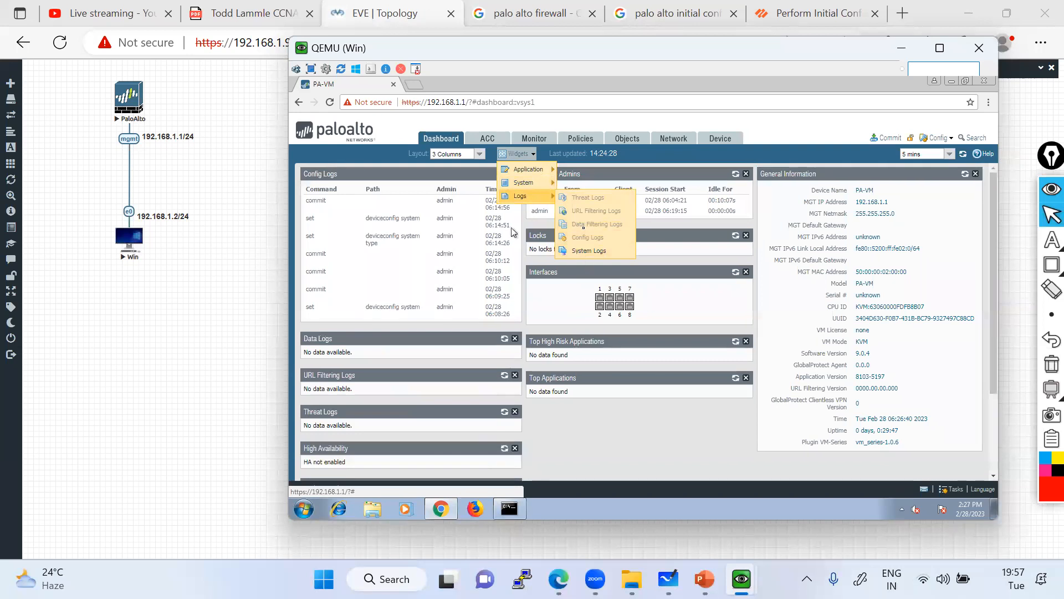
left_click(604, 252)
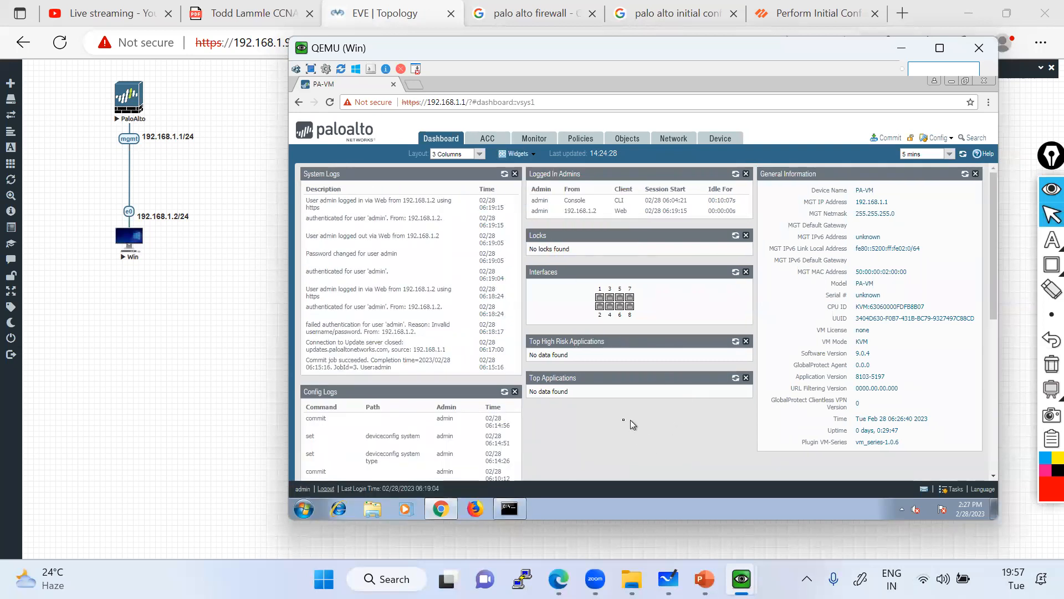
scroll(402, 410, "down", 1)
left_click_drag(391, 337, 608, 344)
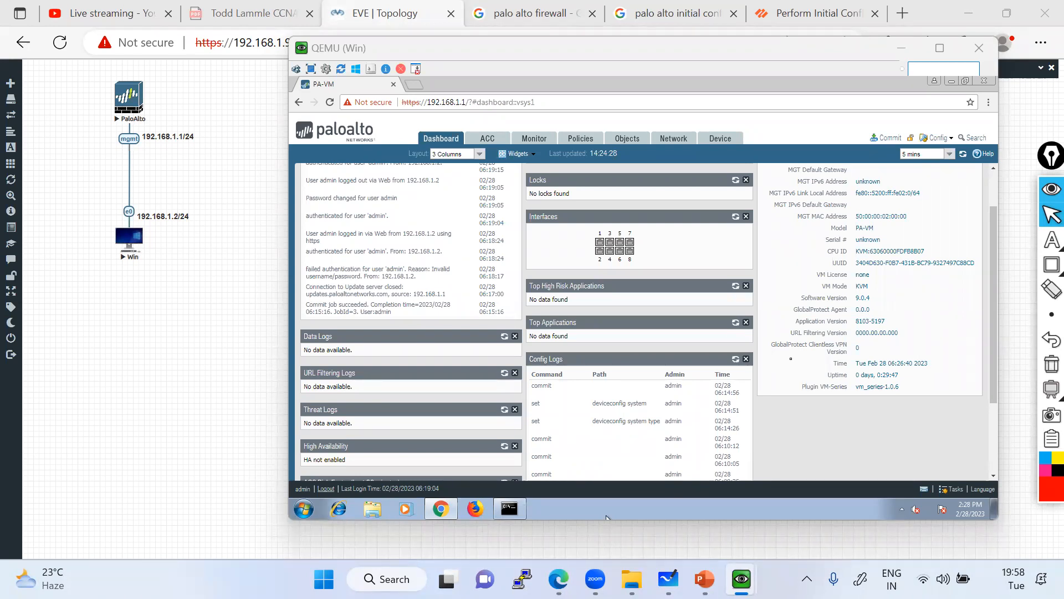
left_click(1052, 240)
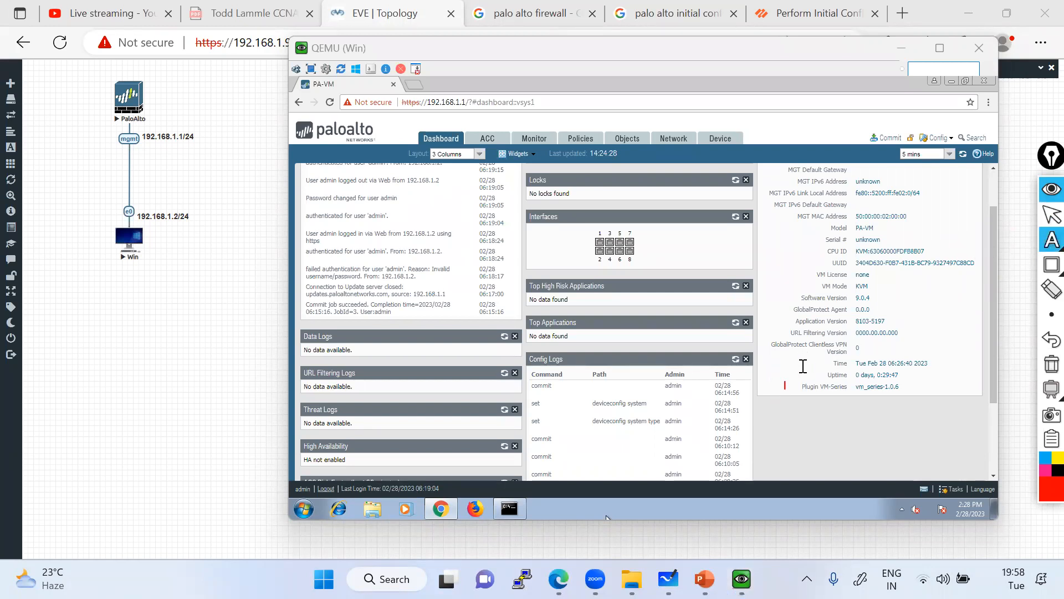
Handwrite '1) CLI = Remote | Console' in red with an arrow pointing at Remote.
mouse_move(1045, 251)
left_click(973, 239)
left_click_drag(808, 345, 816, 382)
mouse_move(849, 350)
left_mouse_down()
mouse_move(854, 362)
mouse_move(872, 358)
left_mouse_up()
mouse_move(867, 346)
left_mouse_down()
mouse_move(880, 356)
mouse_move(899, 339)
left_mouse_up()
left_click(888, 345)
mouse_move(890, 345)
left_mouse_down()
mouse_move(948, 336)
mouse_move(965, 320)
mouse_move(979, 350)
mouse_move(1000, 321)
mouse_move(1026, 314)
mouse_move(1023, 304)
left_mouse_up()
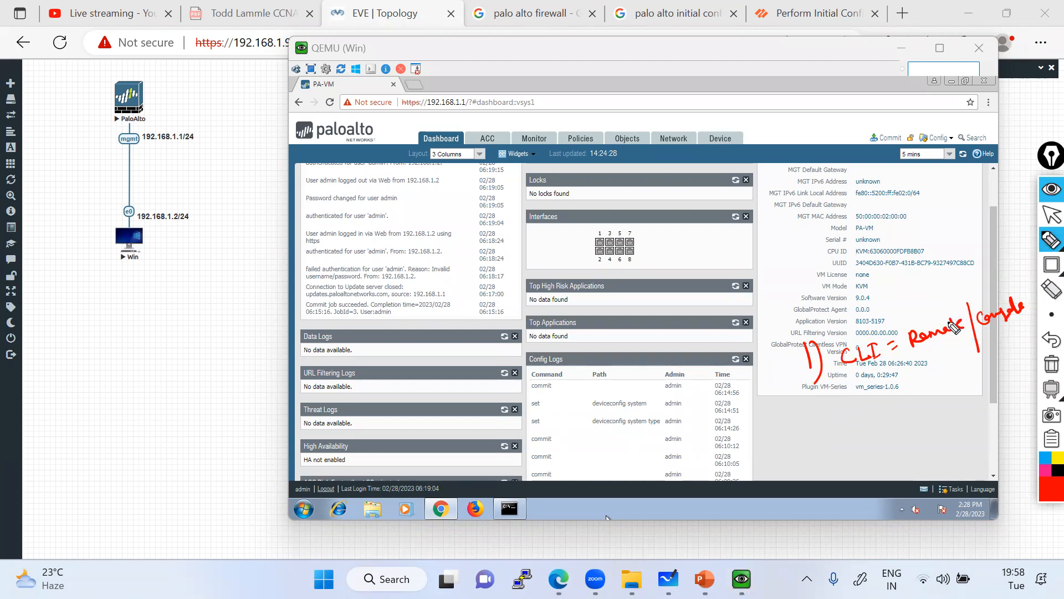
mouse_move(939, 318)
left_mouse_down()
mouse_move(907, 301)
mouse_move(868, 325)
left_mouse_up()
mouse_move(936, 303)
left_mouse_down()
mouse_move(942, 314)
mouse_move(933, 315)
left_mouse_up()
Handwrite 'II) MGMT → Remote | Local' beneath the CLI note.
left_click_drag(811, 405, 815, 426)
mouse_move(819, 408)
left_mouse_down()
mouse_move(821, 448)
mouse_move(878, 404)
left_mouse_up()
mouse_move(872, 399)
left_mouse_down()
mouse_move(871, 435)
mouse_move(882, 429)
mouse_move(888, 440)
mouse_move(920, 411)
left_mouse_up()
mouse_move(912, 415)
left_mouse_down()
mouse_move(915, 436)
mouse_move(932, 412)
left_mouse_up()
mouse_move(925, 406)
left_mouse_down()
mouse_move(931, 421)
mouse_move(949, 408)
left_mouse_up()
left_click_drag(950, 403, 986, 380)
left_click_drag(914, 450, 945, 441)
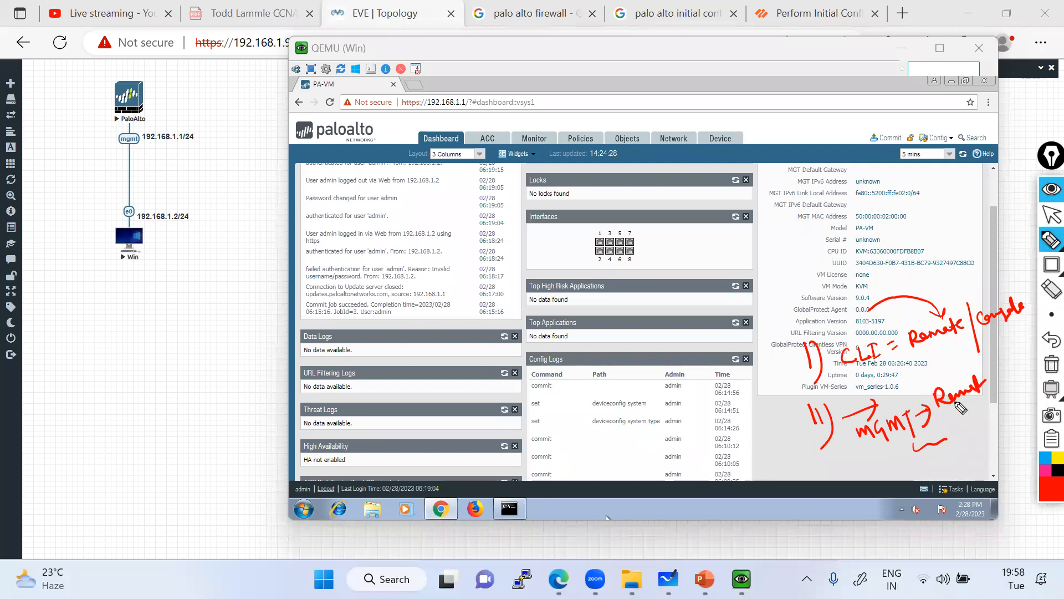
left_click_drag(866, 455, 914, 443)
mouse_move(873, 491)
left_mouse_down()
mouse_move(937, 469)
mouse_move(967, 438)
mouse_move(997, 438)
mouse_move(1014, 410)
mouse_move(1017, 438)
mouse_move(986, 440)
left_mouse_up()
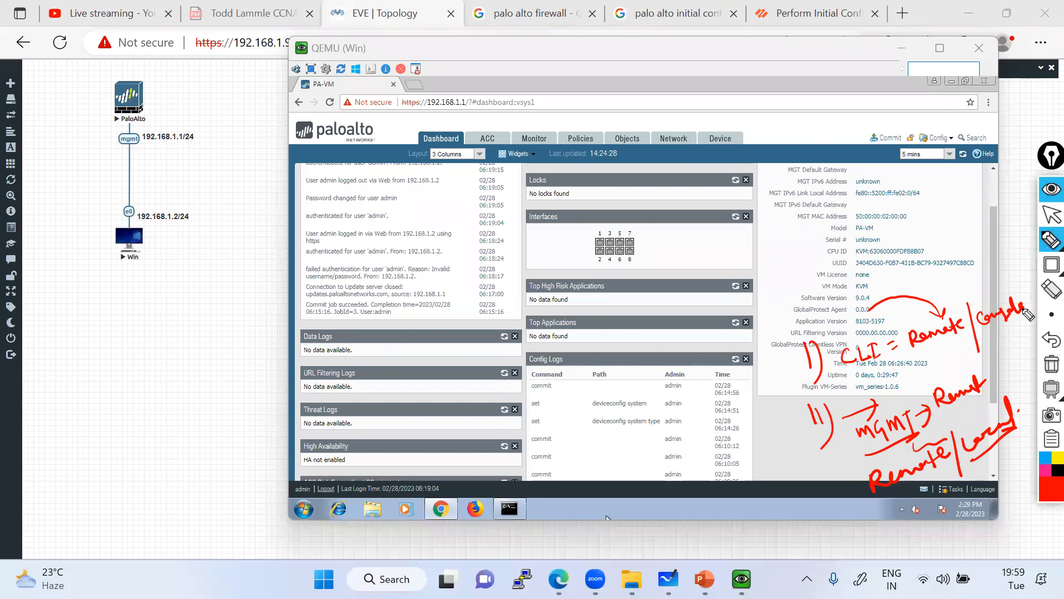
left_click(1045, 221)
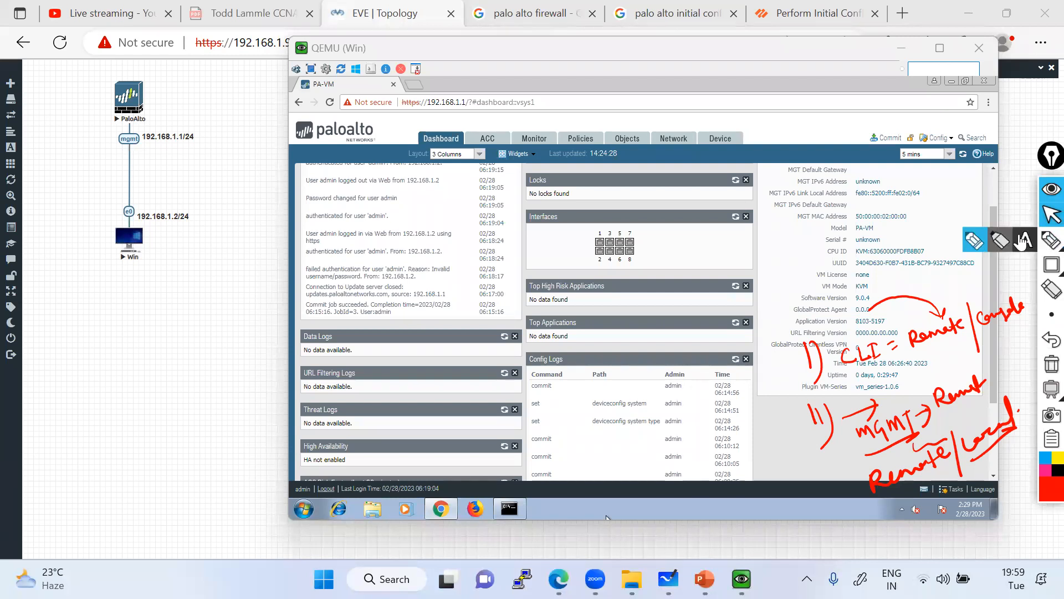
Draw a red hook stroke beside the Interfaces widget.
left_click(1051, 242)
left_click(1051, 215)
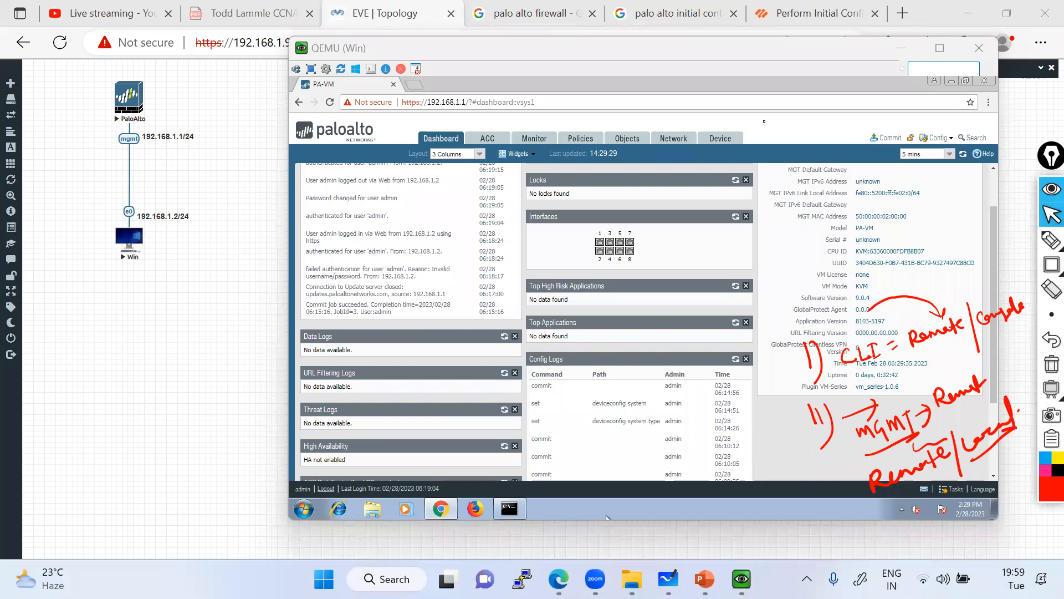
left_click(1051, 240)
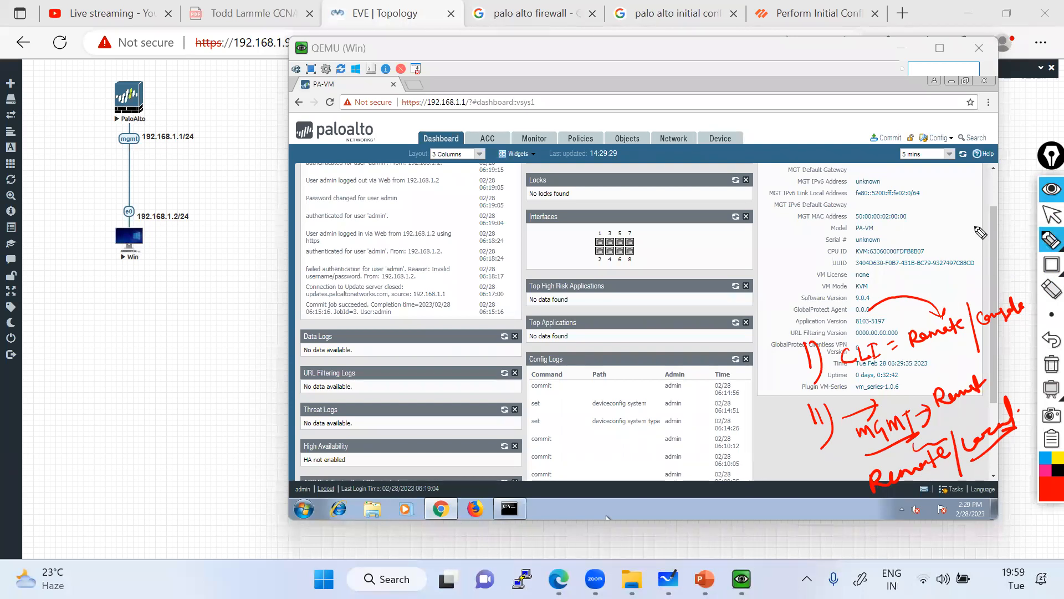
left_click_drag(522, 234, 514, 275)
Type a red note: lost mgmt subnet reachability stops remote CLI; local laptop or console cable still works.
left_click(1026, 244)
left_click(552, 238)
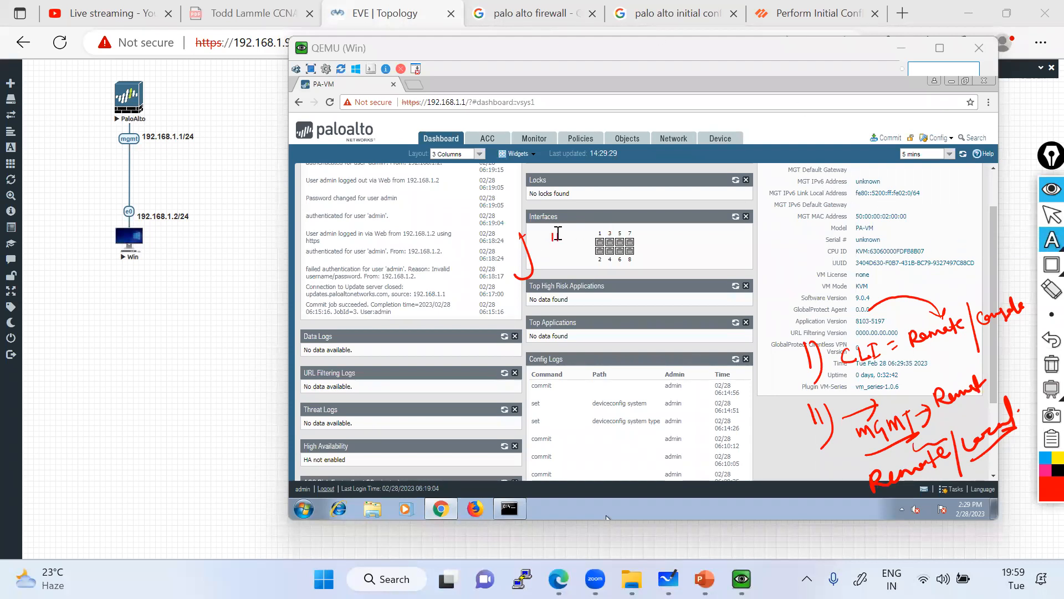
type("Lost ")
type("mgmt")
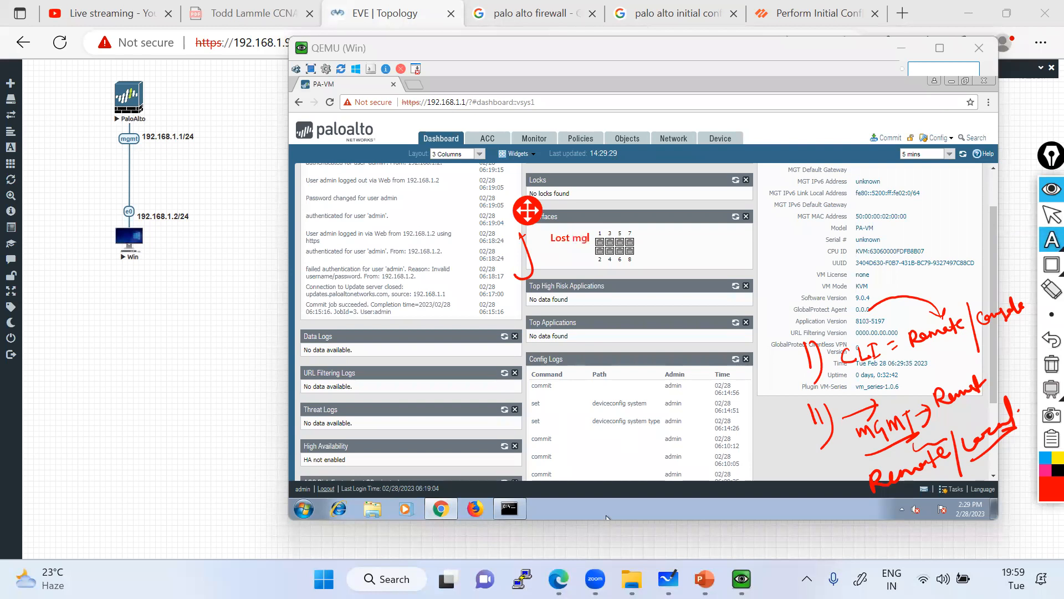
type(" subnet")
type(" reacha")
type("bility")
type("- ")
type("Cl")
type("n;t acce")
type("ss via reo")
key("BackSpace")
type("mote")
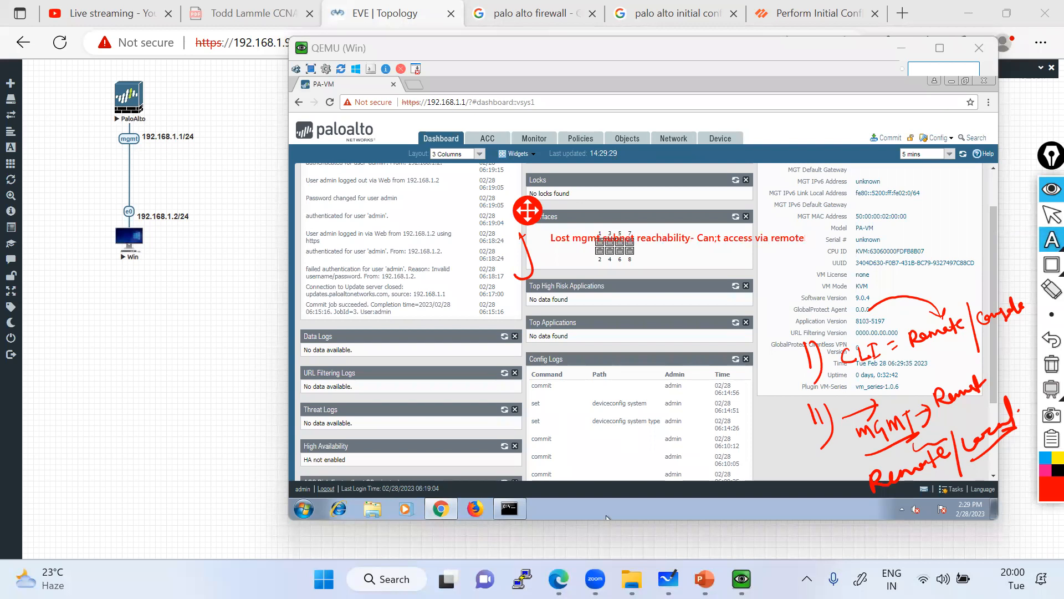
type("l- CLI stop working")
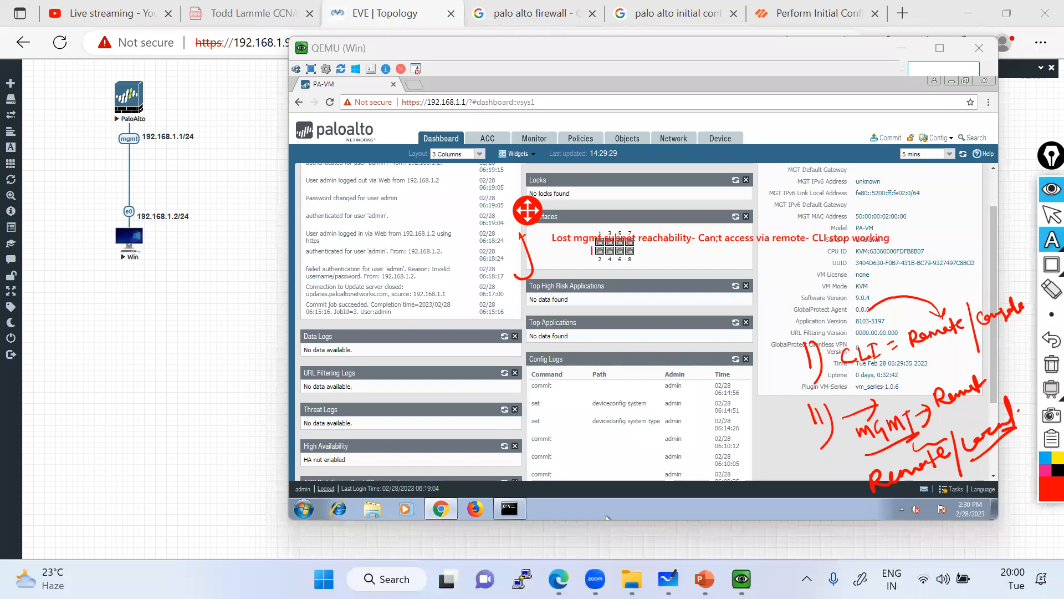
type(" Local - MGT")
key("BackSpace")
key("BackSpace")
key("BackSpace")
type("f")
key("BackSpace")
type("if your MGMT int having")
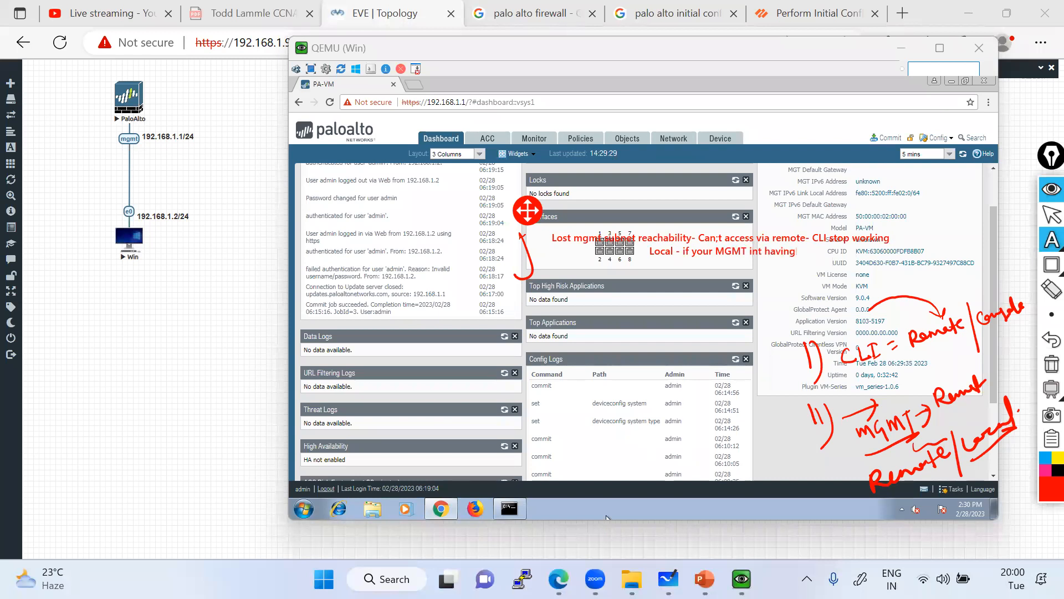
type(" ip address u can take ")
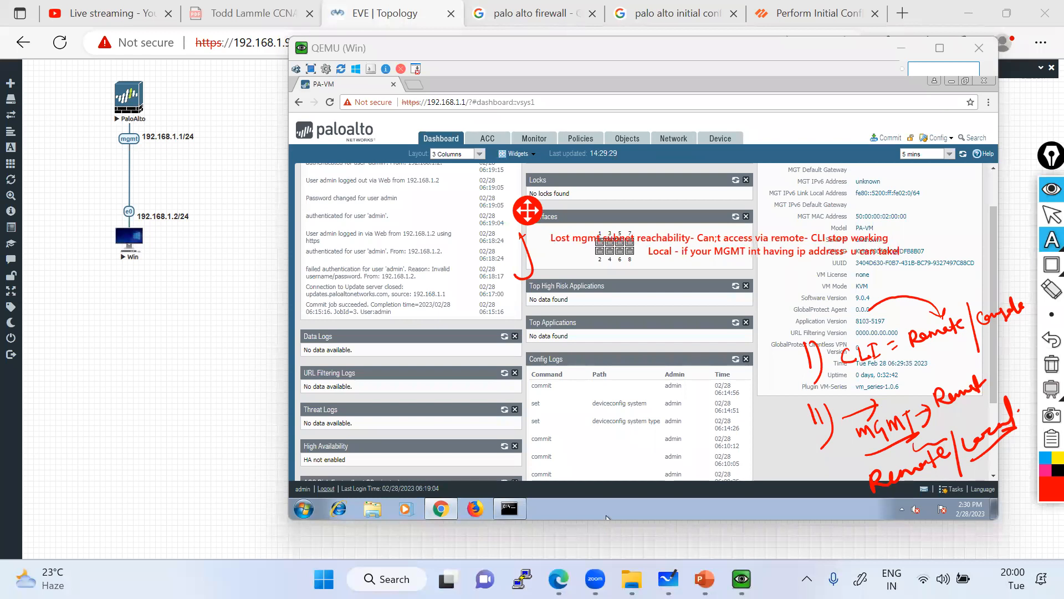
type("access laptop")
key("Return")
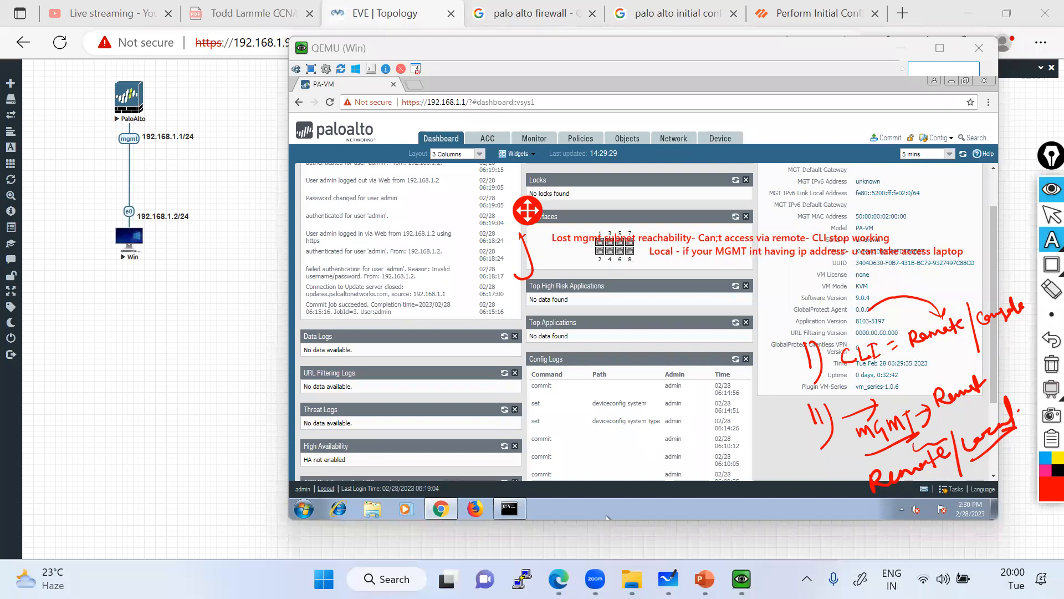
type("Console cable you can take")
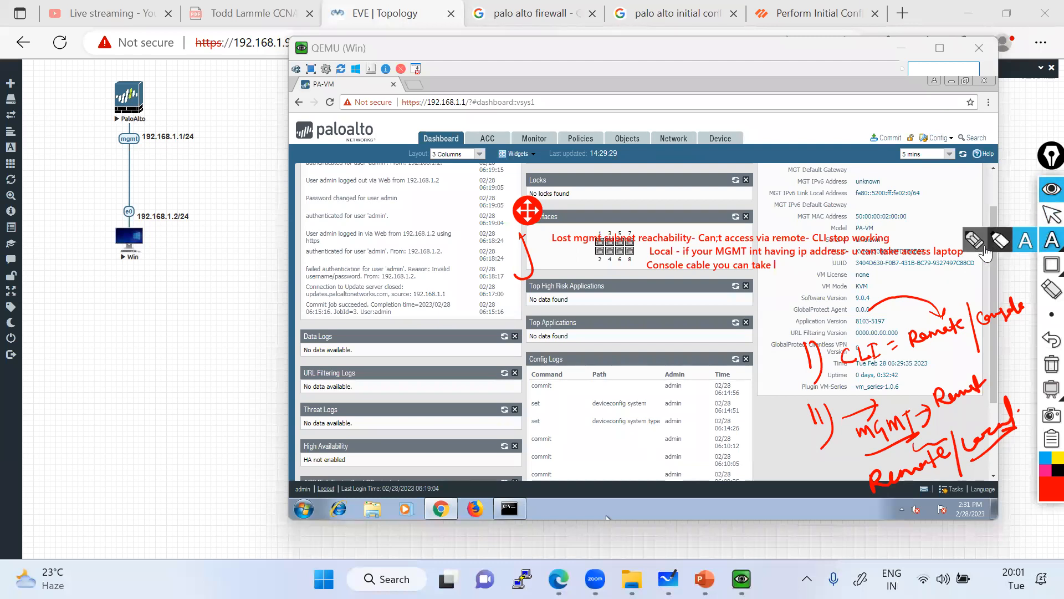
Trace the PaloAlto-to-Win mgmt link and mark both nodes, then erase all annotations.
left_click(1051, 239)
mouse_move(129, 123)
left_mouse_down()
mouse_move(156, 129)
mouse_move(149, 247)
mouse_move(161, 240)
left_mouse_up()
mouse_move(194, 141)
left_mouse_down()
mouse_move(162, 132)
mouse_move(158, 149)
mouse_move(205, 133)
mouse_move(175, 126)
mouse_move(172, 140)
left_mouse_up()
left_click_drag(116, 103, 92, 112)
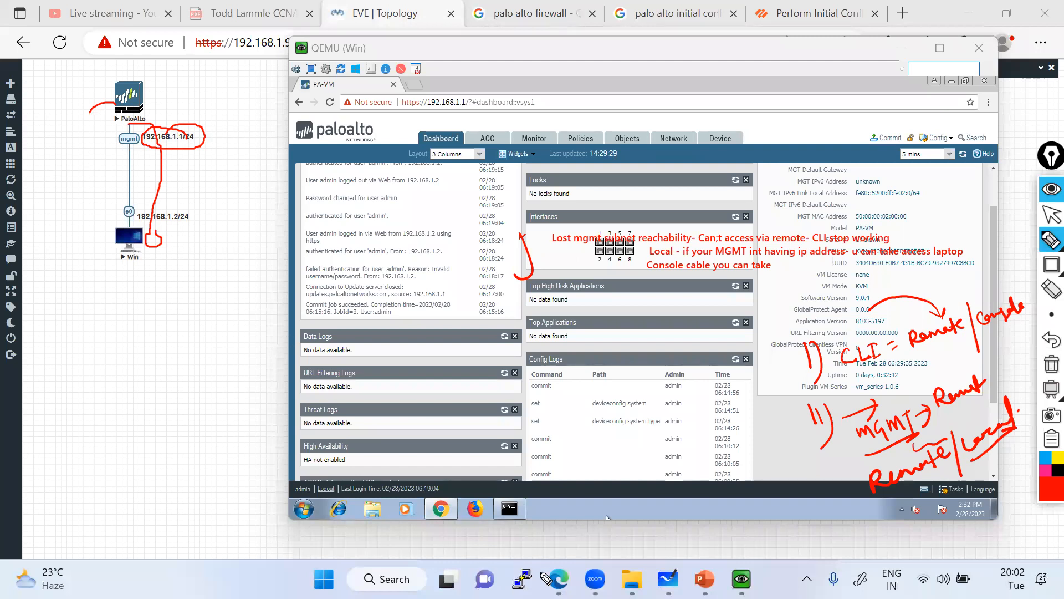
left_click(1049, 215)
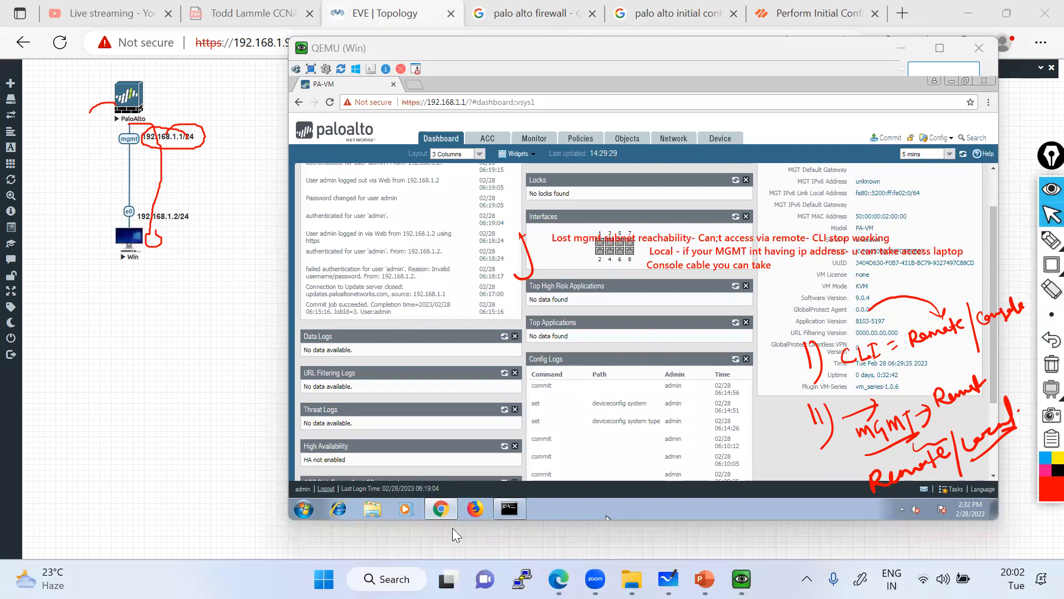
left_click(1047, 367)
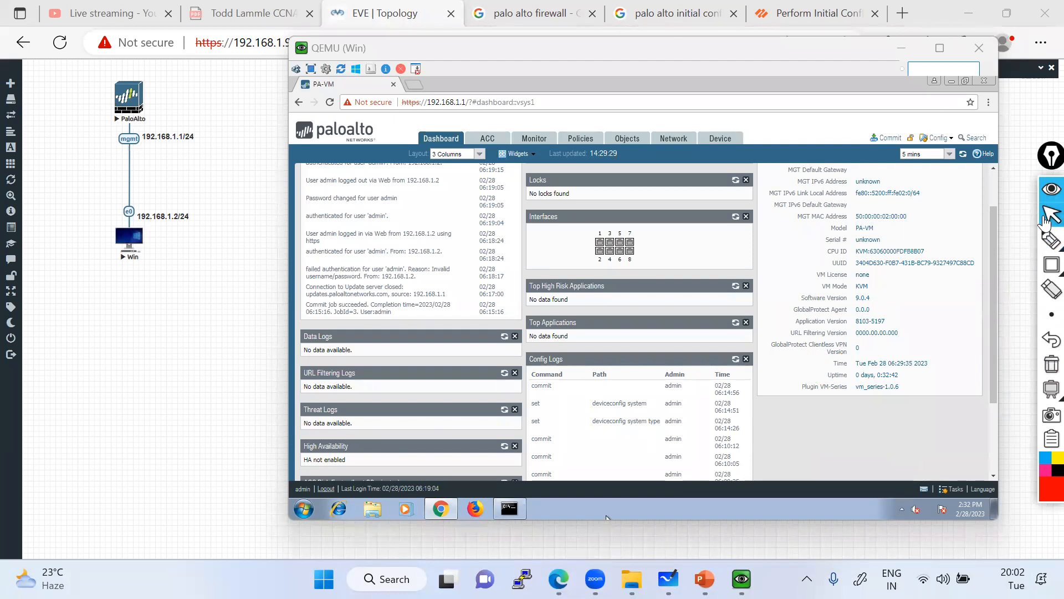
Over the EVE topology, sketch a PA box with its MGMT 10.10.10.10/24 address.
left_click(1049, 216)
left_click(184, 429)
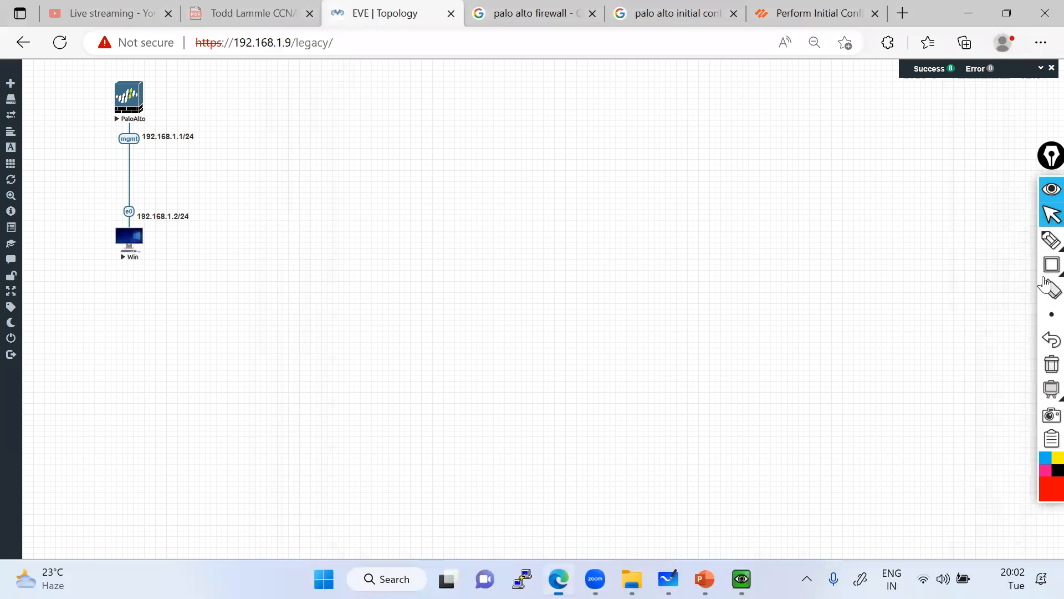
mouse_move(668, 579)
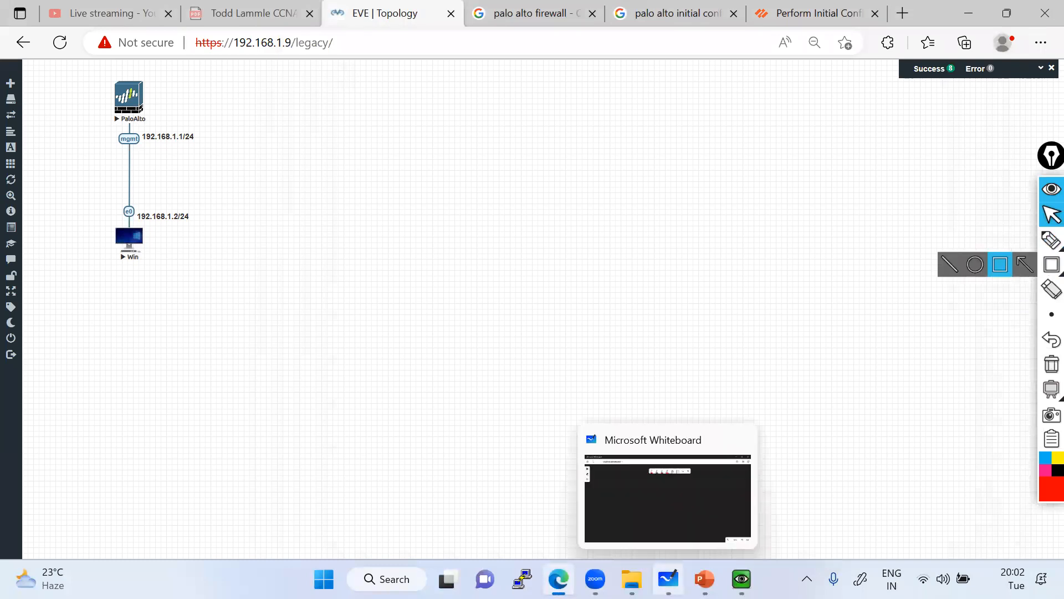
left_click(1051, 239)
mouse_move(724, 145)
left_mouse_down()
mouse_move(759, 166)
mouse_move(731, 192)
left_mouse_up()
mouse_move(748, 193)
left_mouse_down()
mouse_move(757, 195)
mouse_move(755, 219)
left_mouse_up()
mouse_move(762, 191)
left_mouse_down()
mouse_move(772, 203)
mouse_move(765, 195)
mouse_move(798, 163)
mouse_move(799, 186)
mouse_move(827, 204)
mouse_move(854, 191)
mouse_move(856, 211)
mouse_move(887, 193)
left_mouse_up()
left_click(807, 206)
mouse_move(827, 234)
left_mouse_down()
mouse_move(829, 250)
mouse_move(854, 247)
mouse_move(874, 227)
mouse_move(912, 230)
mouse_move(930, 212)
left_mouse_up()
Sketch a labelled cloud with an arrow to the PA box and a PC box linked to the cloud.
mouse_move(537, 190)
left_mouse_down()
mouse_move(494, 218)
mouse_move(551, 288)
mouse_move(528, 174)
left_mouse_up()
mouse_move(531, 228)
left_mouse_down()
mouse_move(542, 257)
mouse_move(577, 257)
mouse_move(574, 244)
left_mouse_up()
mouse_move(613, 212)
left_mouse_down()
mouse_move(653, 217)
mouse_move(726, 171)
left_mouse_up()
mouse_move(277, 450)
left_mouse_down()
mouse_move(274, 392)
mouse_move(288, 446)
mouse_move(327, 475)
left_mouse_up()
left_click_drag(299, 413, 540, 277)
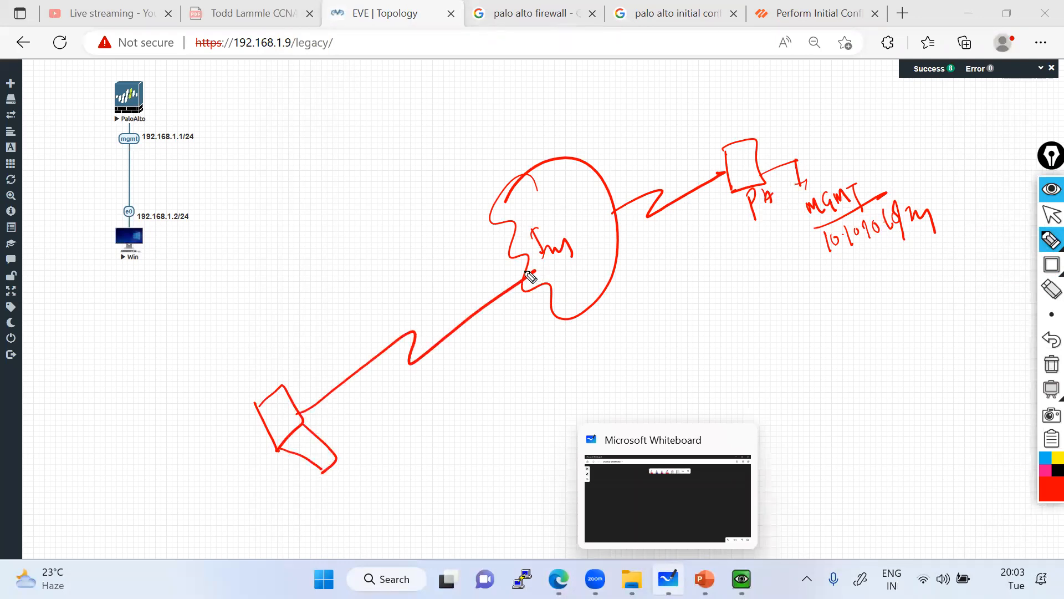
left_click_drag(836, 262, 931, 223)
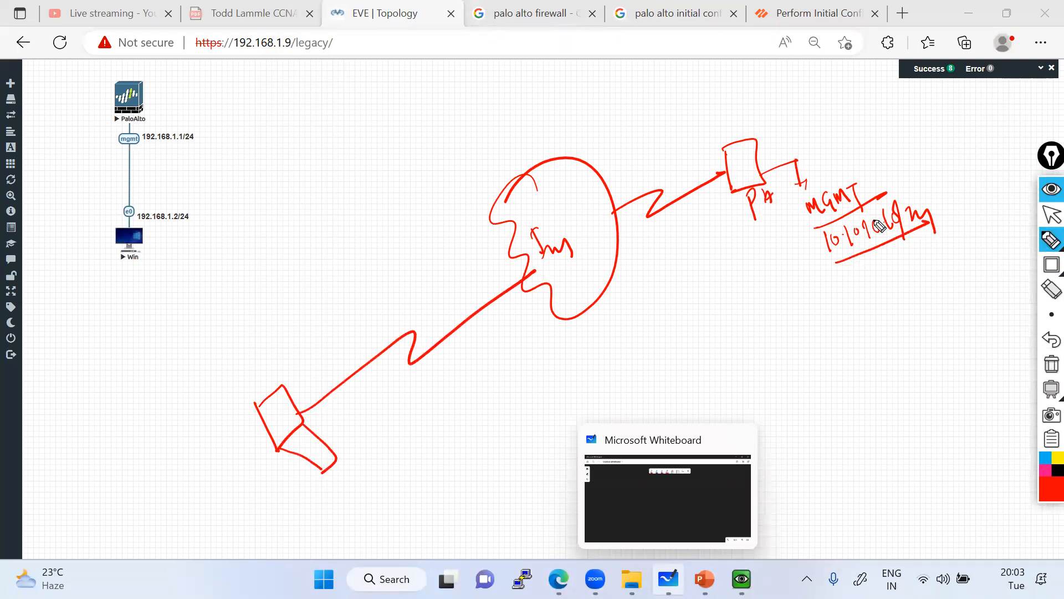
mouse_move(329, 482)
left_mouse_down()
mouse_move(340, 498)
mouse_move(387, 463)
left_mouse_up()
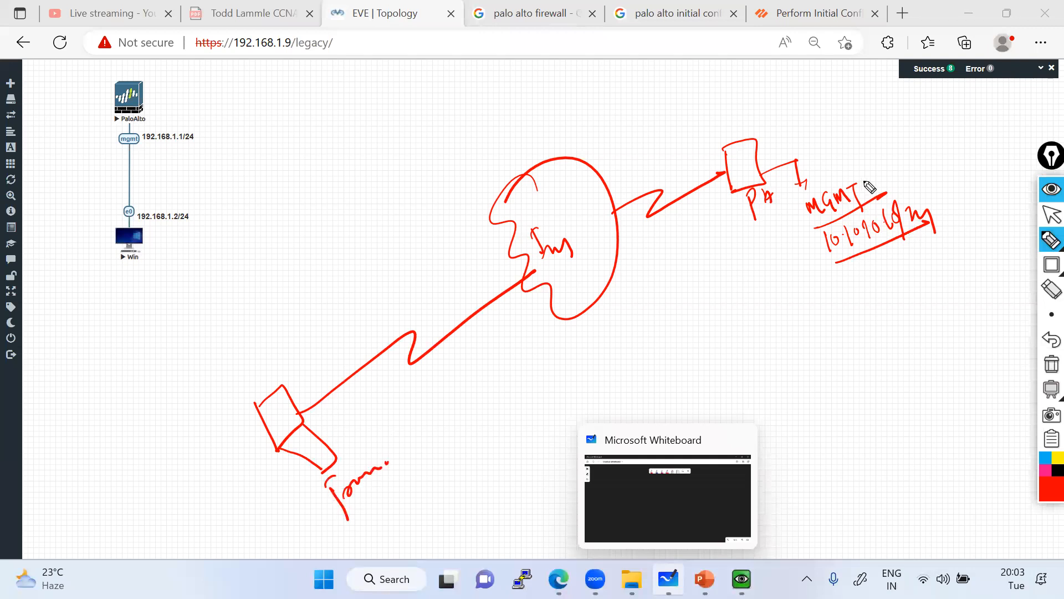
Add a return-path arc, an arrow at the management address, and 'Ping' beside the PC.
mouse_move(797, 180)
left_mouse_down()
mouse_move(760, 110)
mouse_move(628, 169)
mouse_move(399, 318)
mouse_move(286, 420)
left_mouse_up()
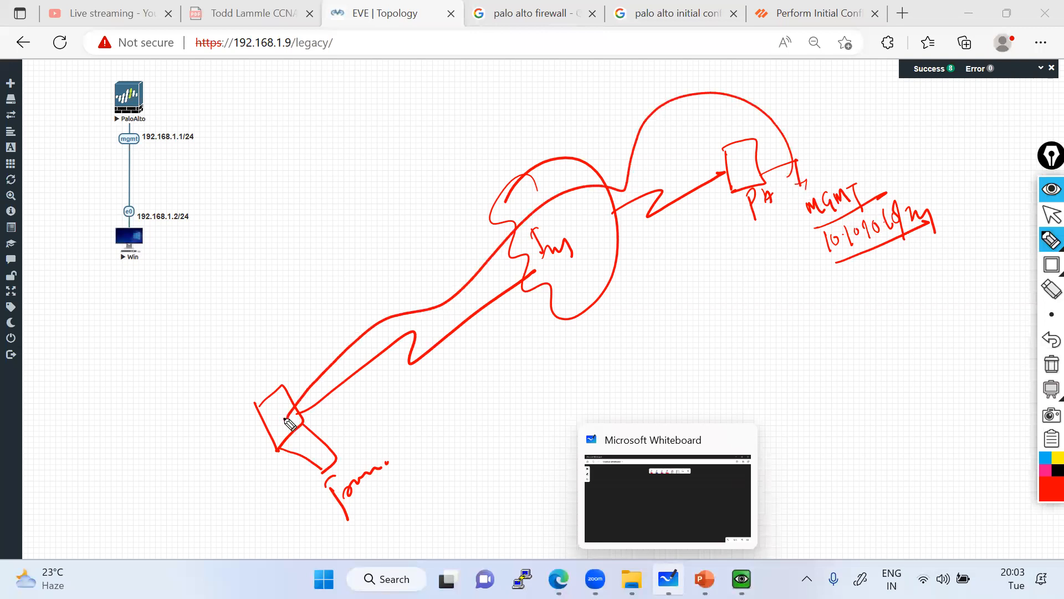
left_click_drag(794, 239, 813, 252)
mouse_move(334, 438)
left_mouse_down()
mouse_move(366, 447)
mouse_move(375, 421)
mouse_move(394, 443)
mouse_move(371, 443)
left_mouse_up()
left_click_drag(396, 416, 408, 416)
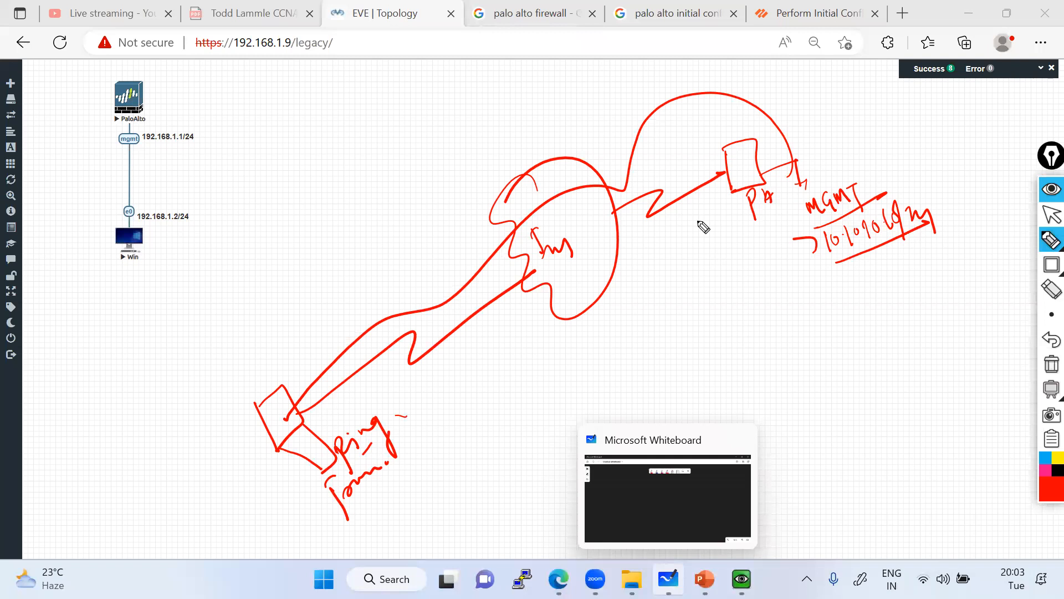
mouse_move(622, 207)
left_mouse_down()
mouse_move(630, 232)
mouse_move(588, 219)
left_mouse_up()
left_click(626, 215)
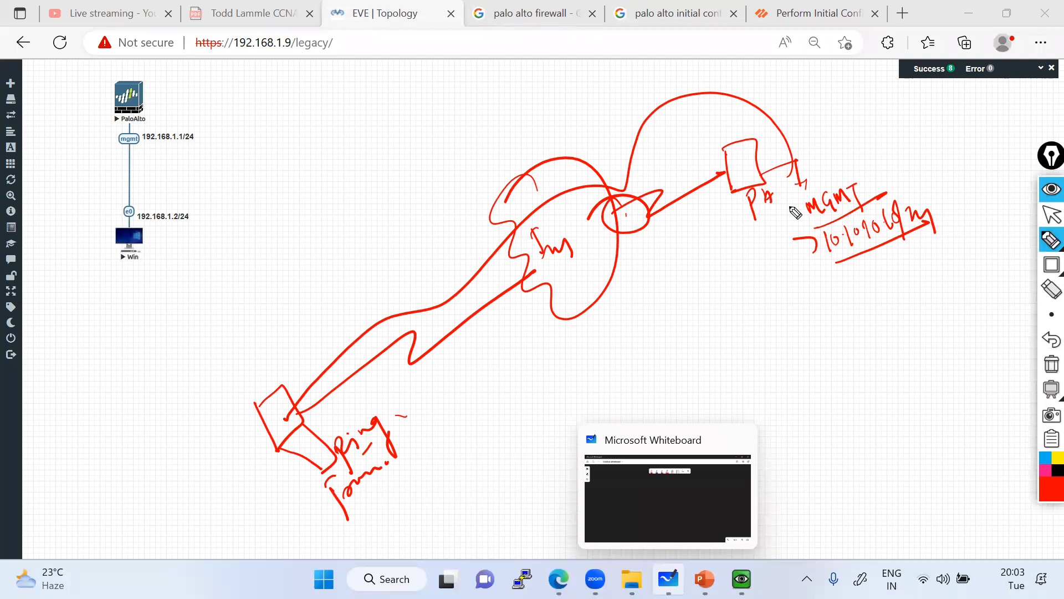
left_click(1052, 215)
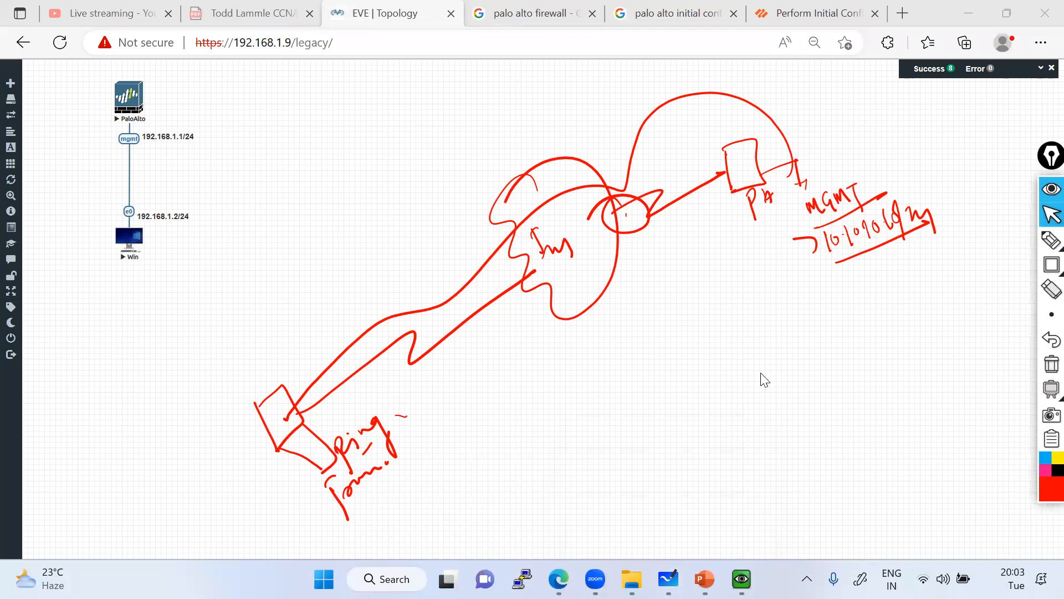
Sketch a box for PuTTY at the lower right of the drawing.
mouse_move(1045, 249)
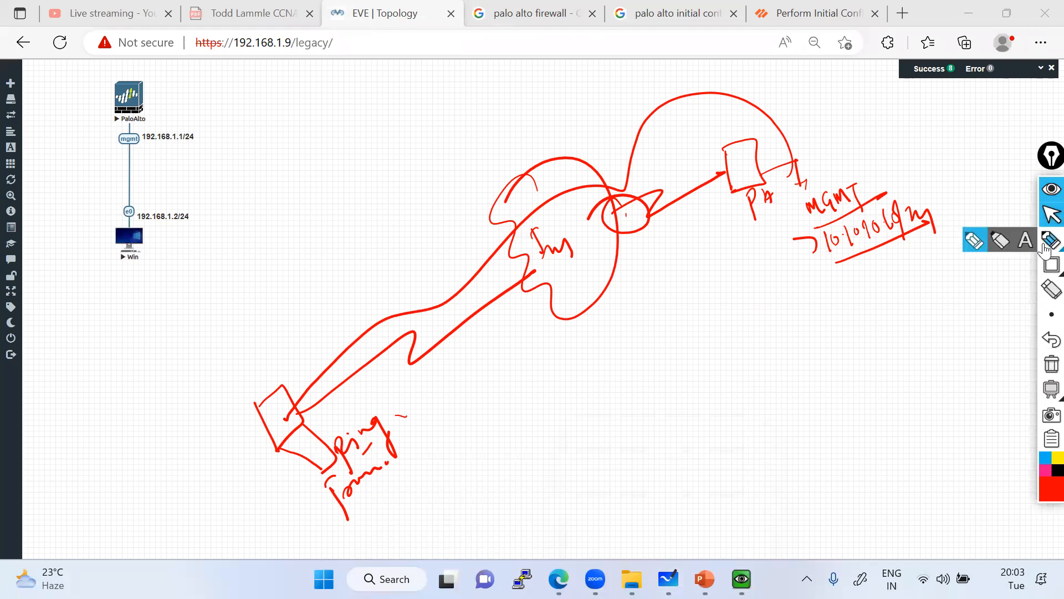
left_click(975, 240)
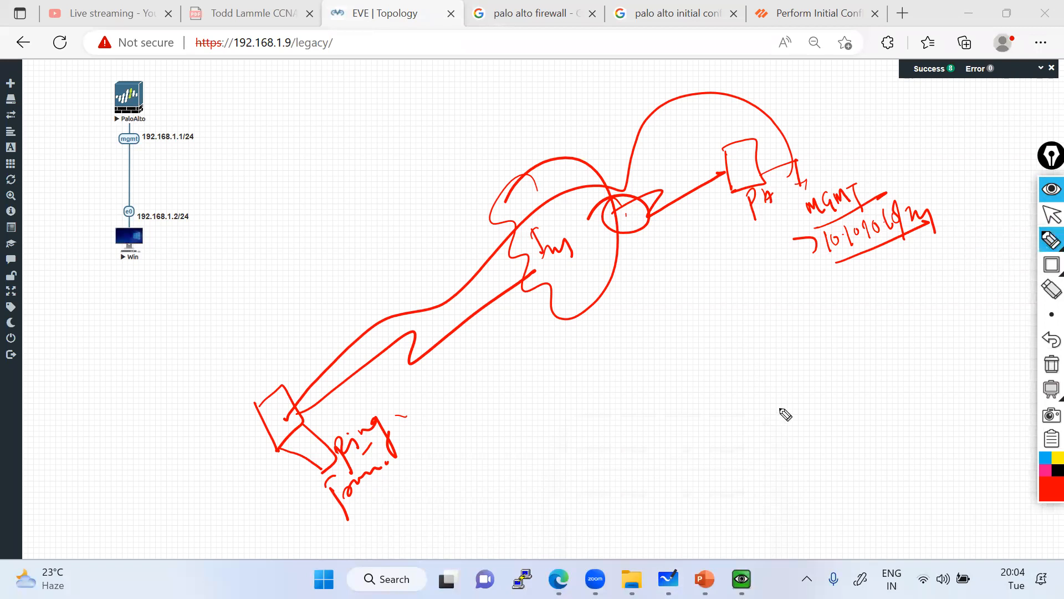
mouse_move(764, 428)
left_mouse_down()
mouse_move(770, 392)
mouse_move(772, 428)
mouse_move(800, 439)
mouse_move(836, 427)
mouse_move(856, 400)
mouse_move(882, 430)
mouse_move(862, 412)
left_mouse_up()
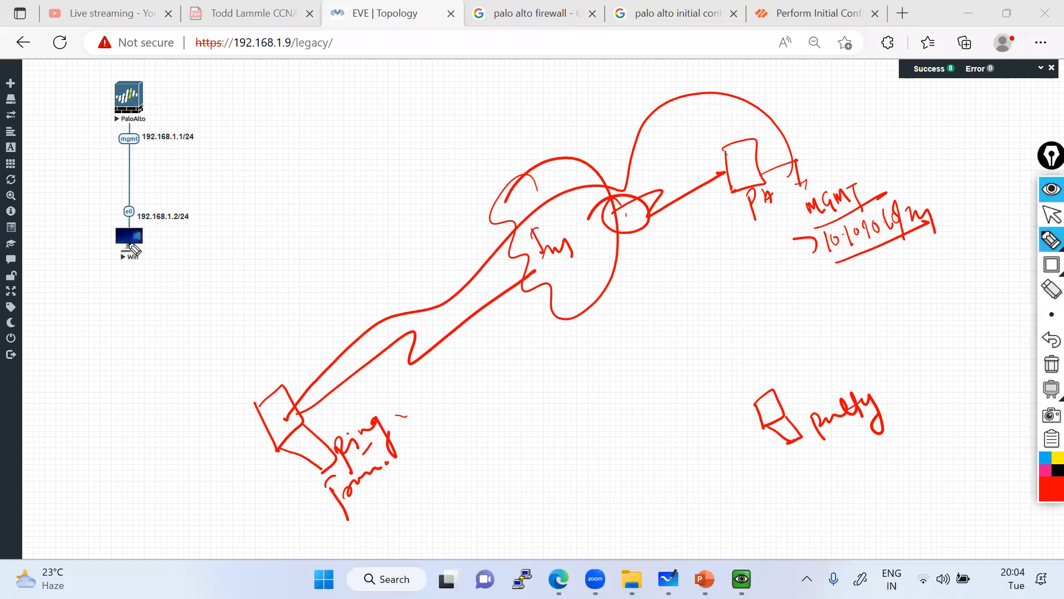
left_click(1051, 215)
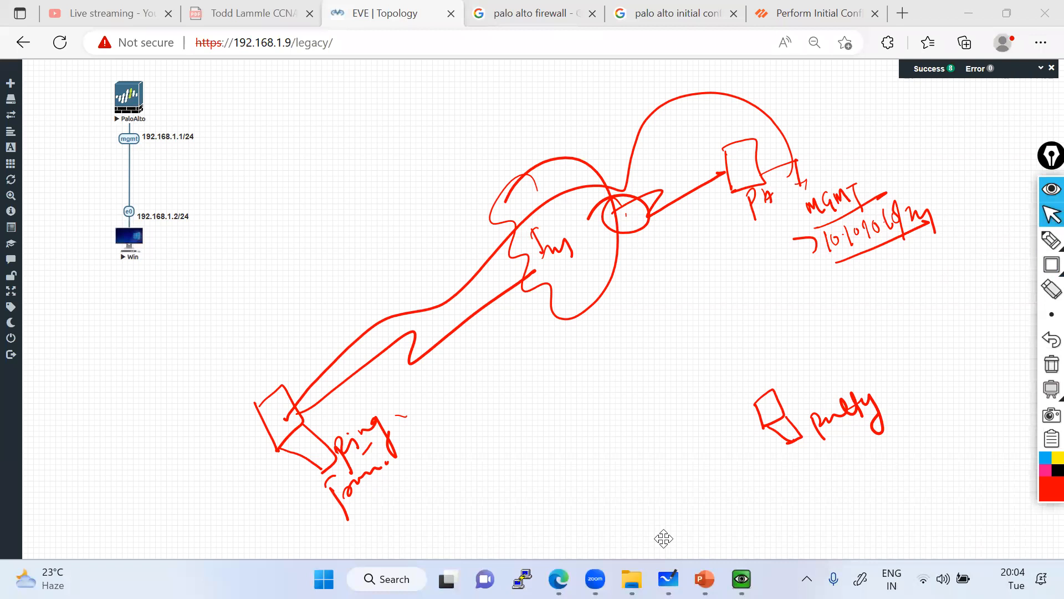
Bring the Win VM console forward, clear the drawings and open the Start menu search.
mouse_move(742, 578)
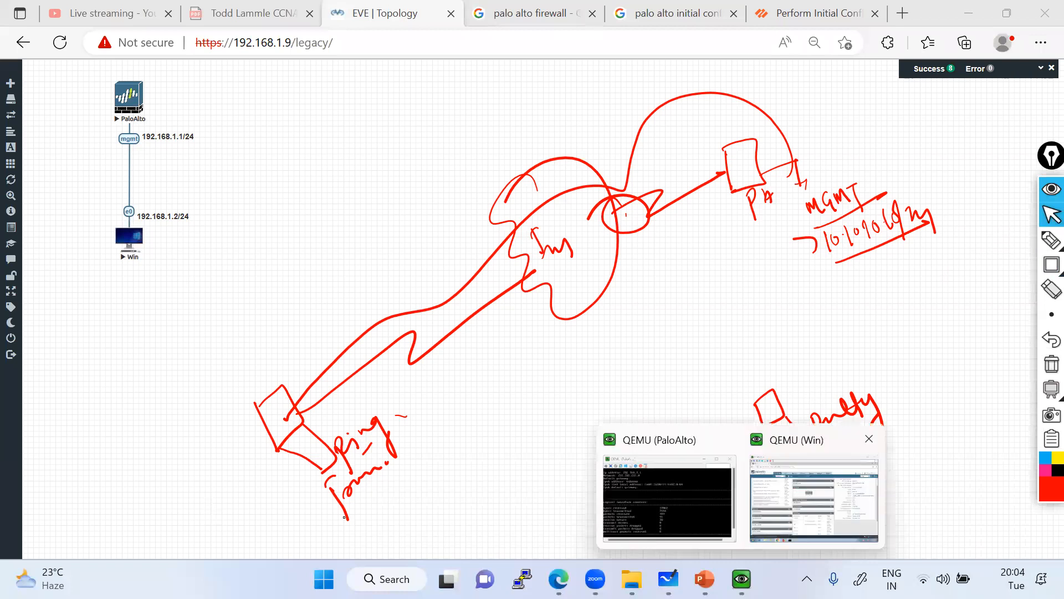
left_click(813, 498)
left_click(305, 511)
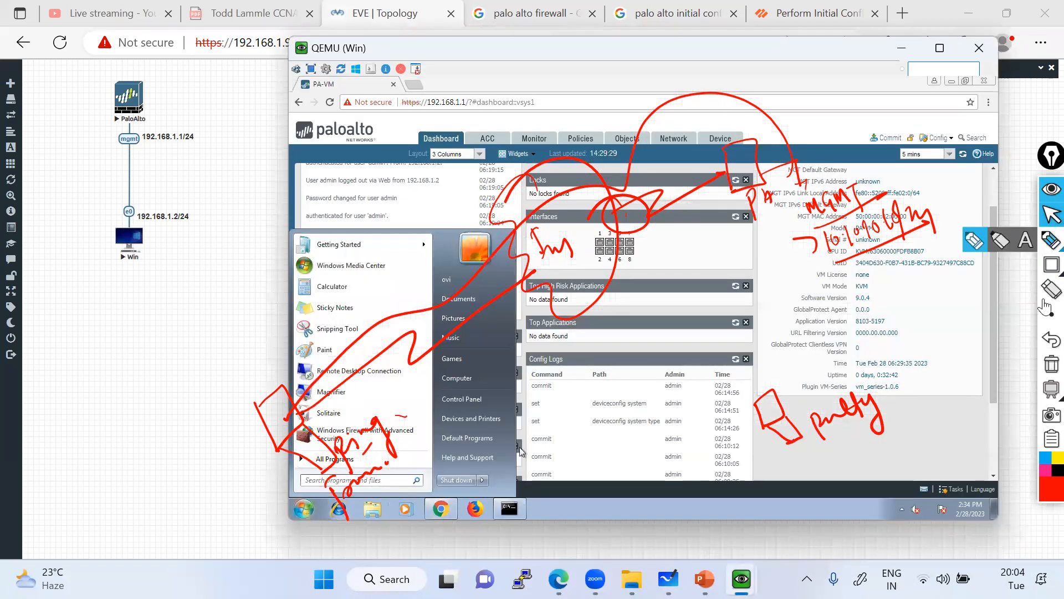
left_click(1051, 189)
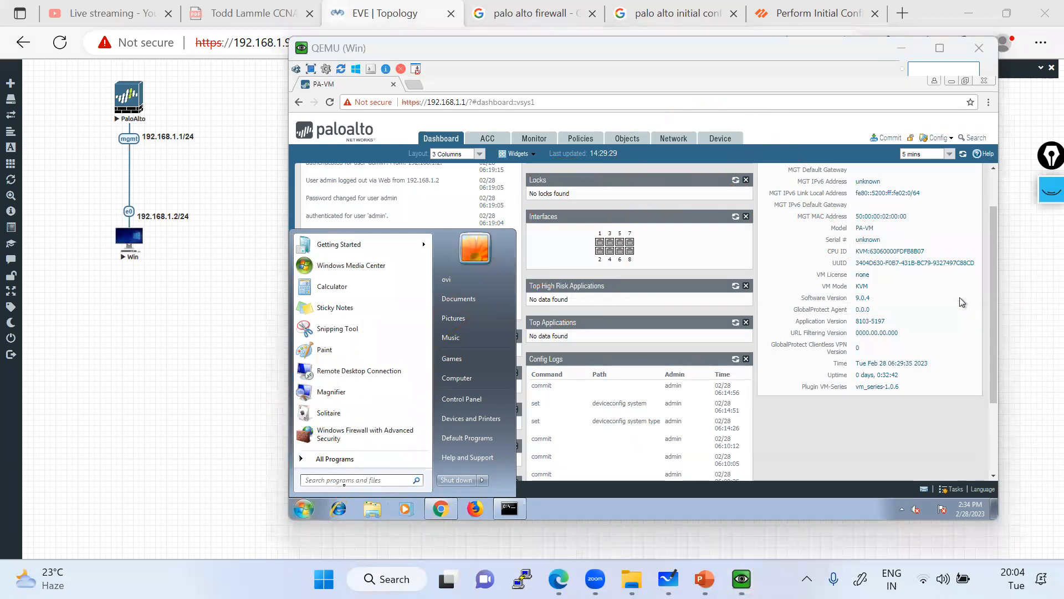
left_click(340, 479)
Launch PuTTY via a 'putt' search, rerun ping 192.168.1.1 in cmd, then minimize cmd.
type("p")
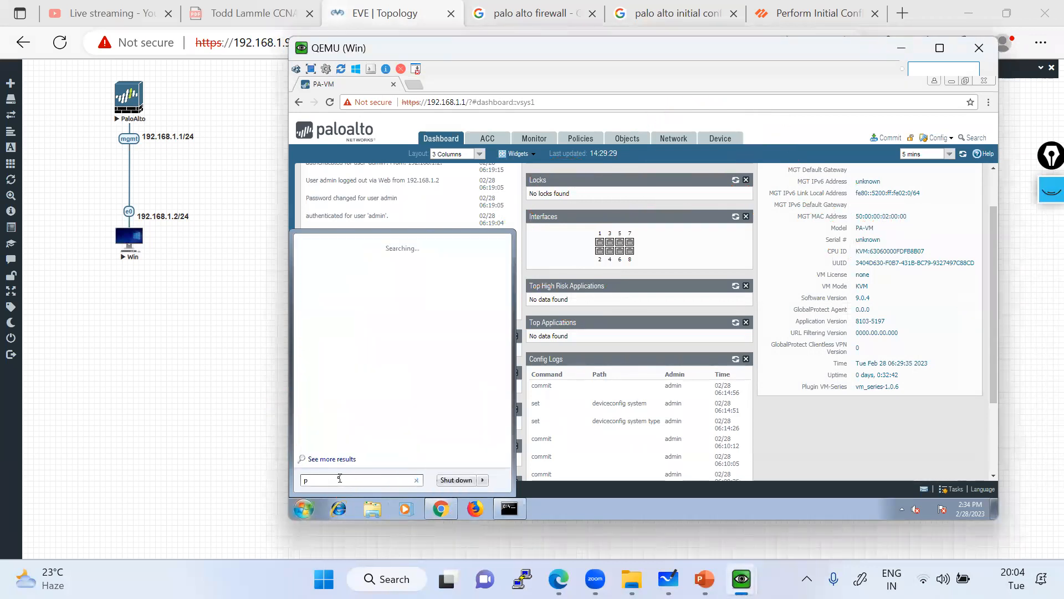
type("u")
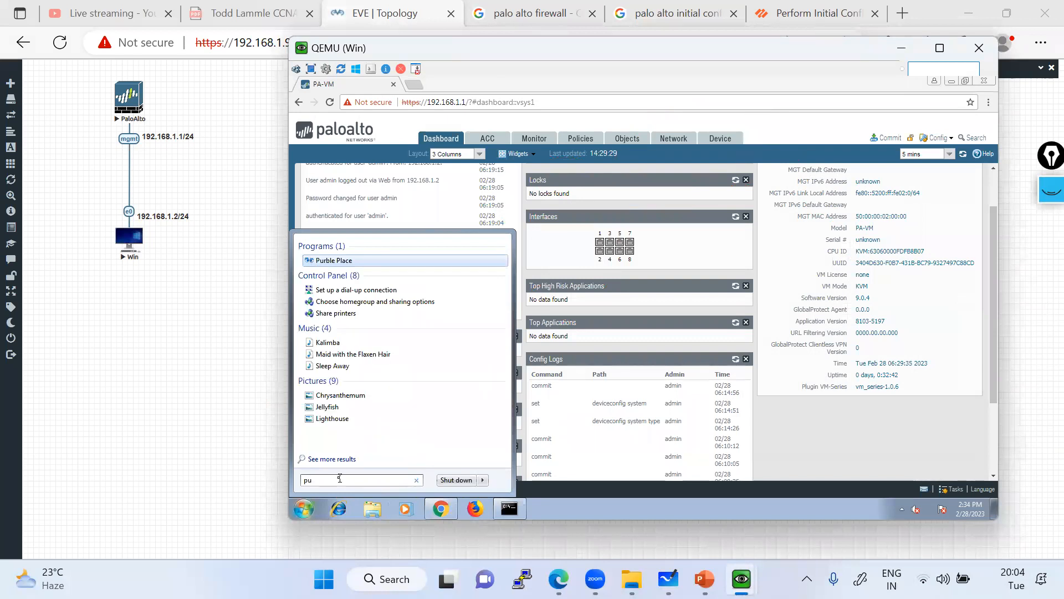
type("tt")
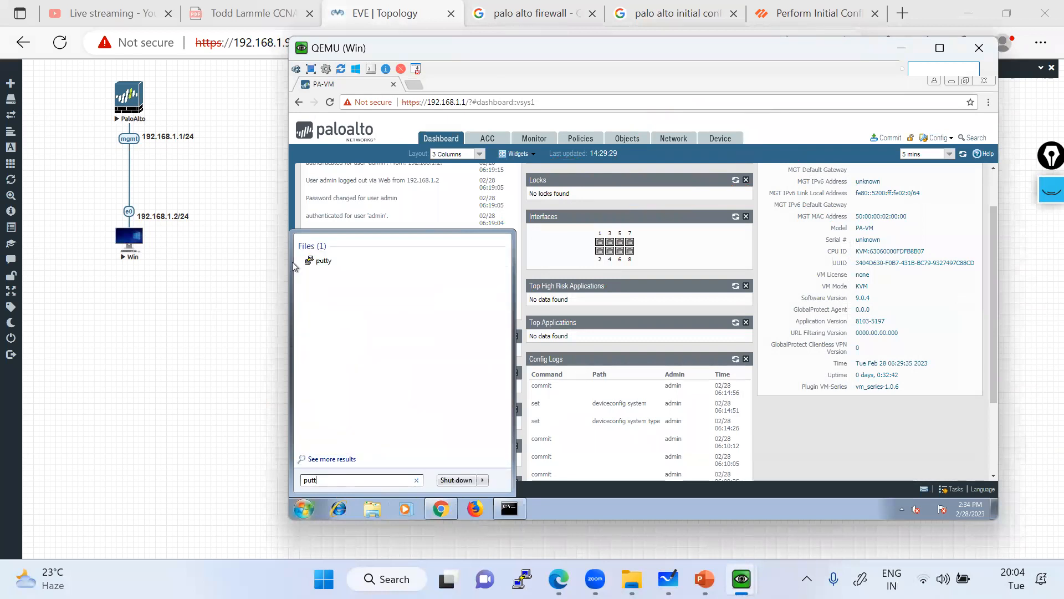
left_click(323, 261)
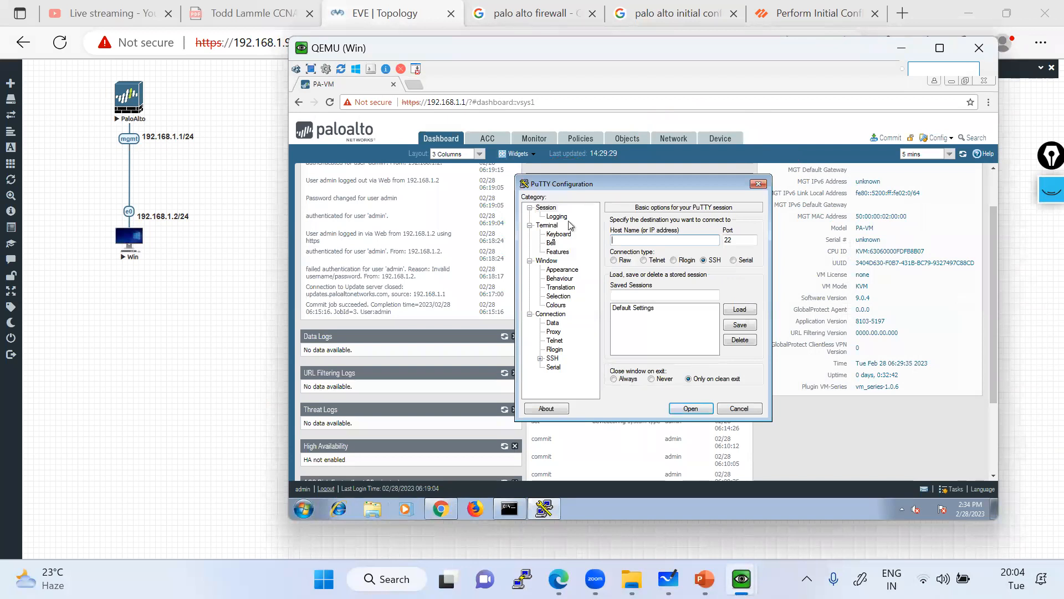
left_click(507, 515)
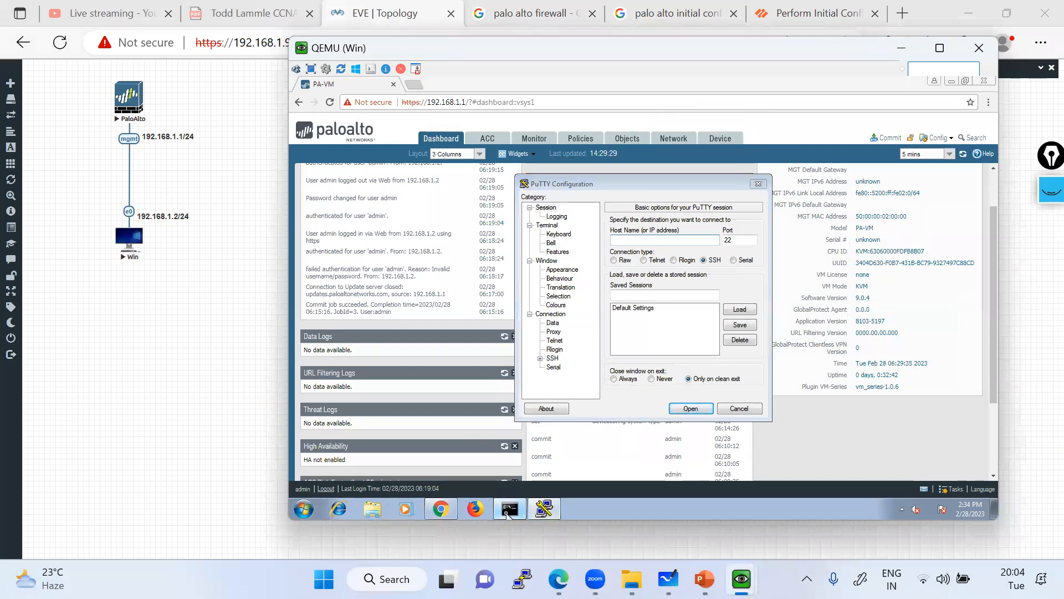
key("Up")
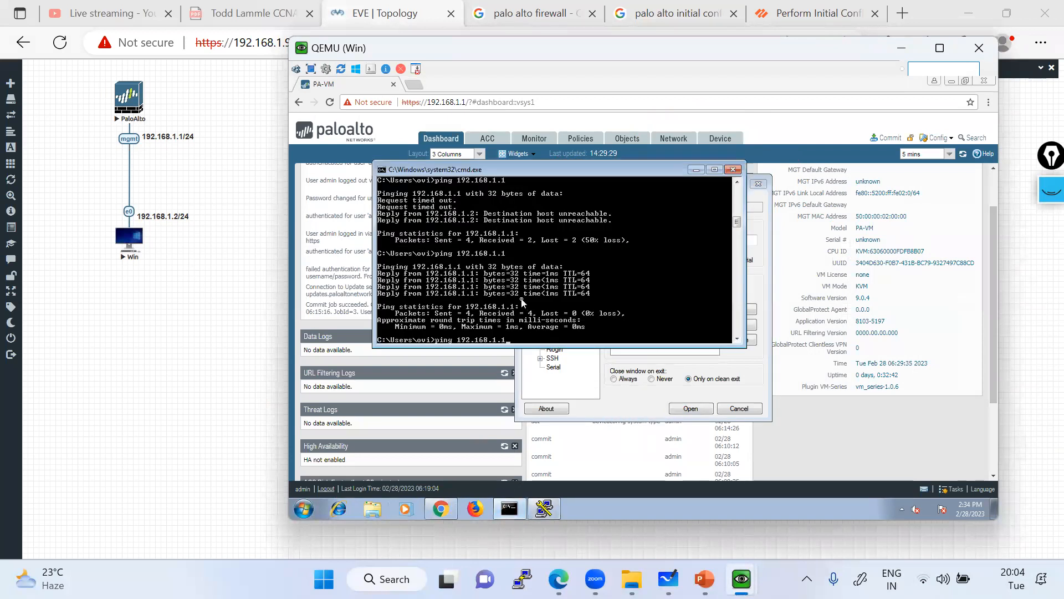
key("Return")
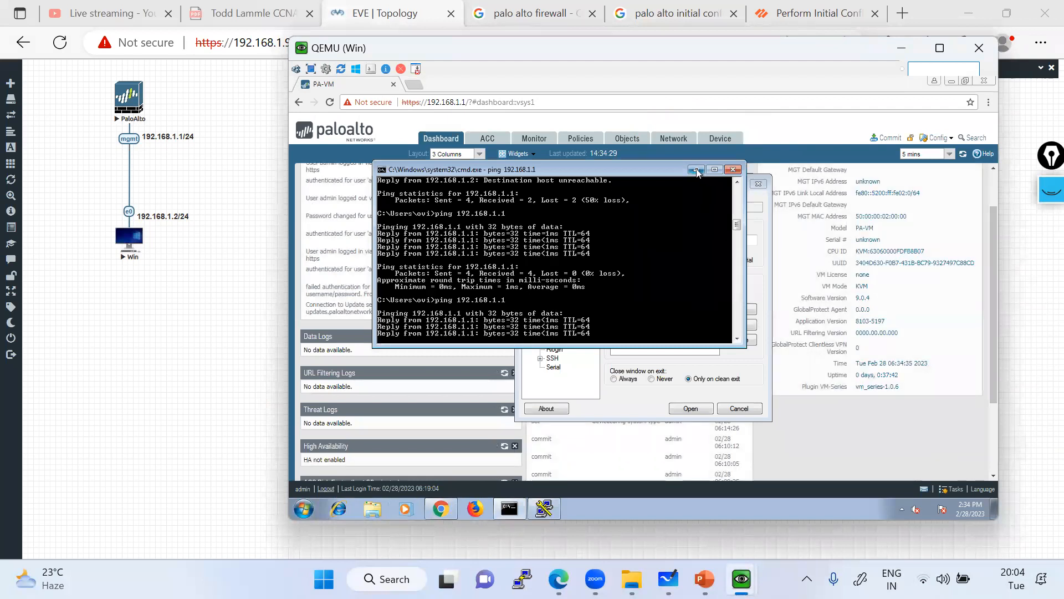
left_click(697, 169)
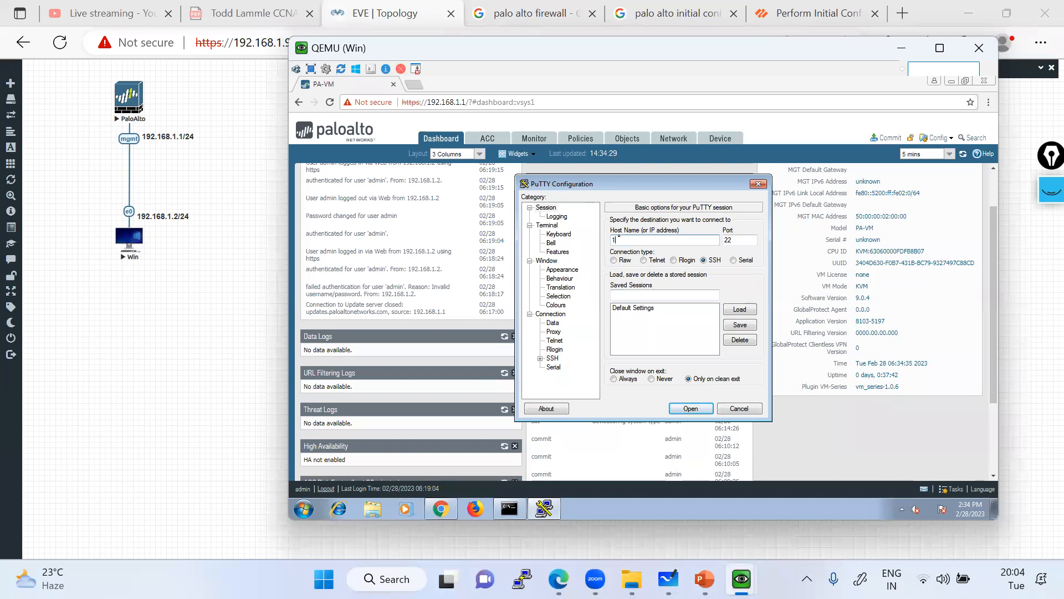
SSH to 192.168.1.1 in PuTTY, accept the host key, and log in as admin.
left_click(619, 237)
type("192.168.1.1")
key("Return")
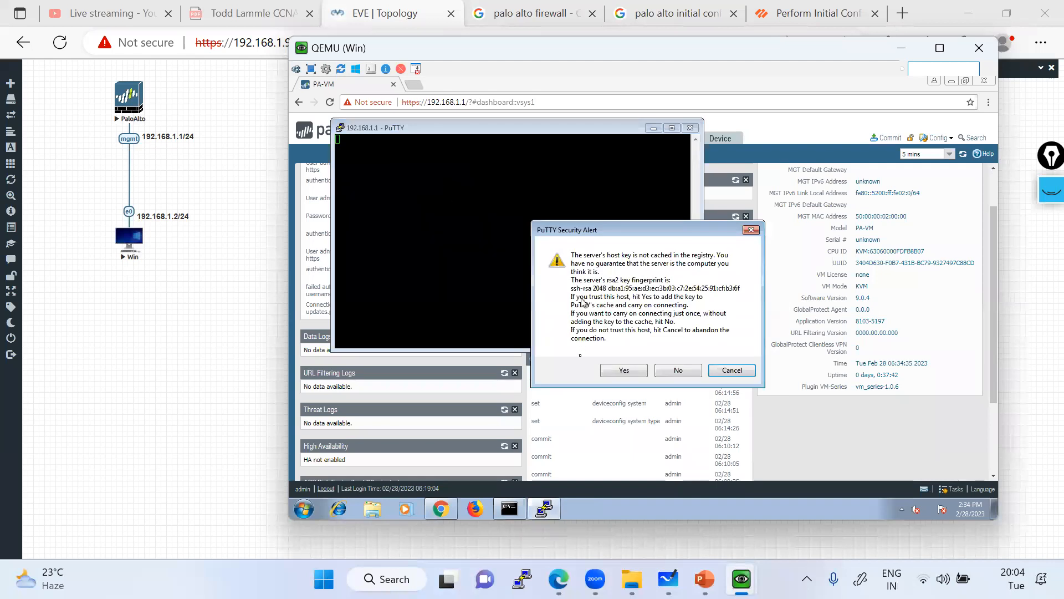
left_click(619, 373)
type("admin")
key("Return")
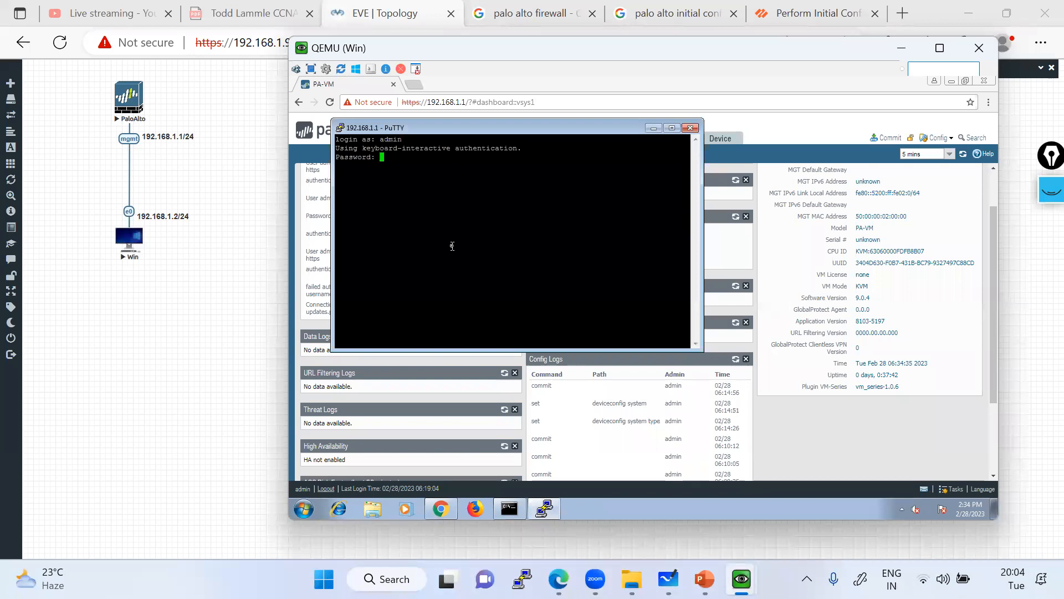
key("Return")
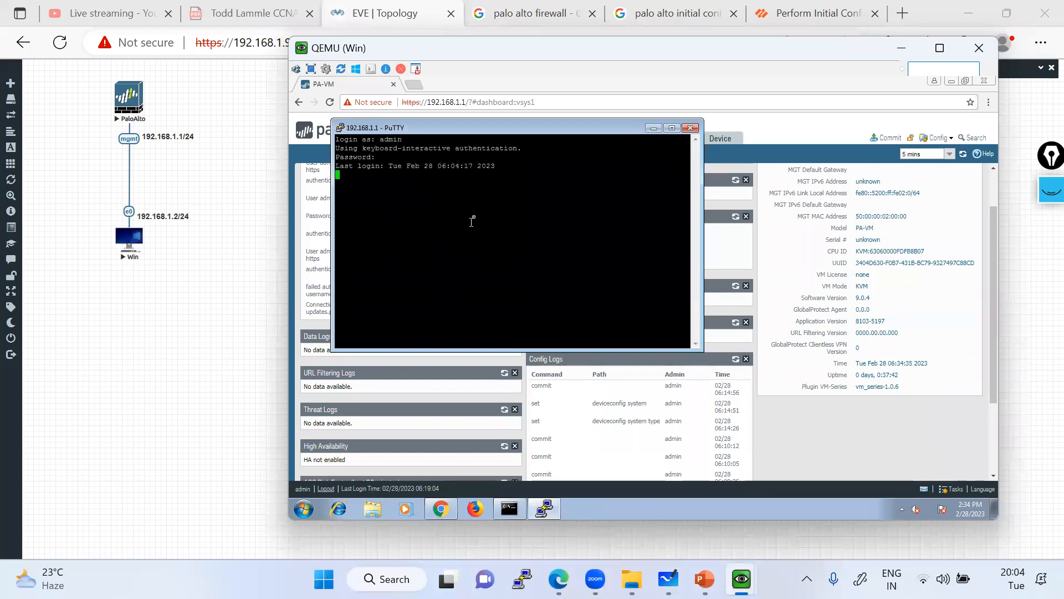
left_click(703, 353)
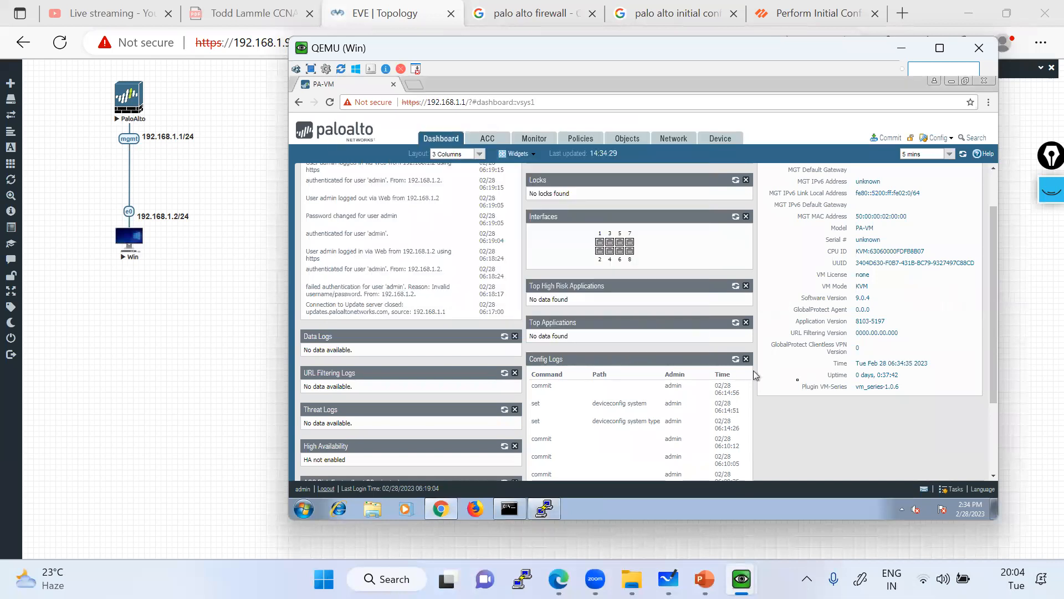
left_click(544, 508)
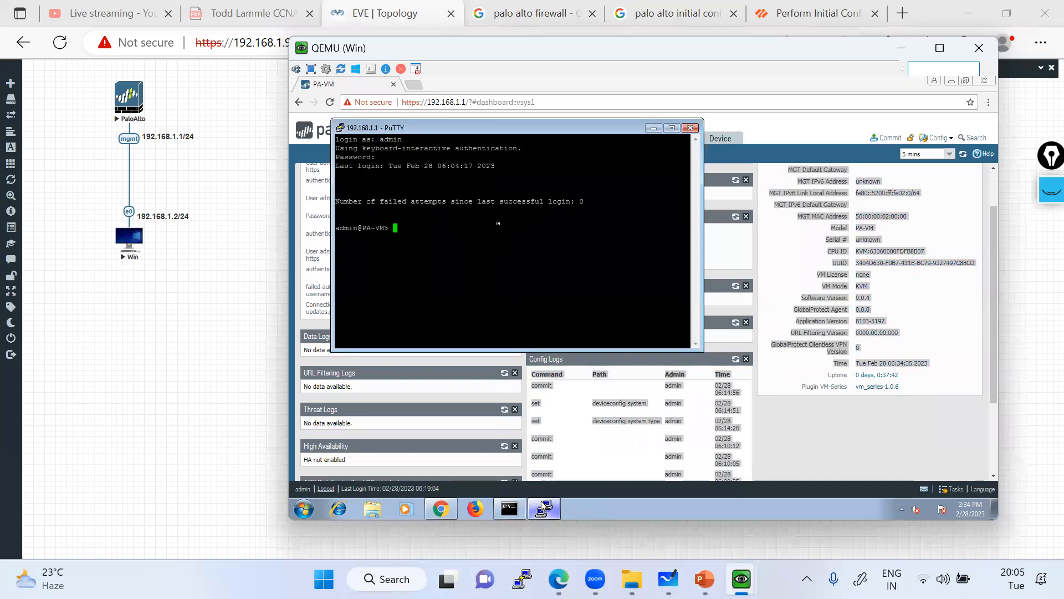
Start a new PuTTY session to 192.168.1.1 and log in as admin with the password.
right_click(459, 128)
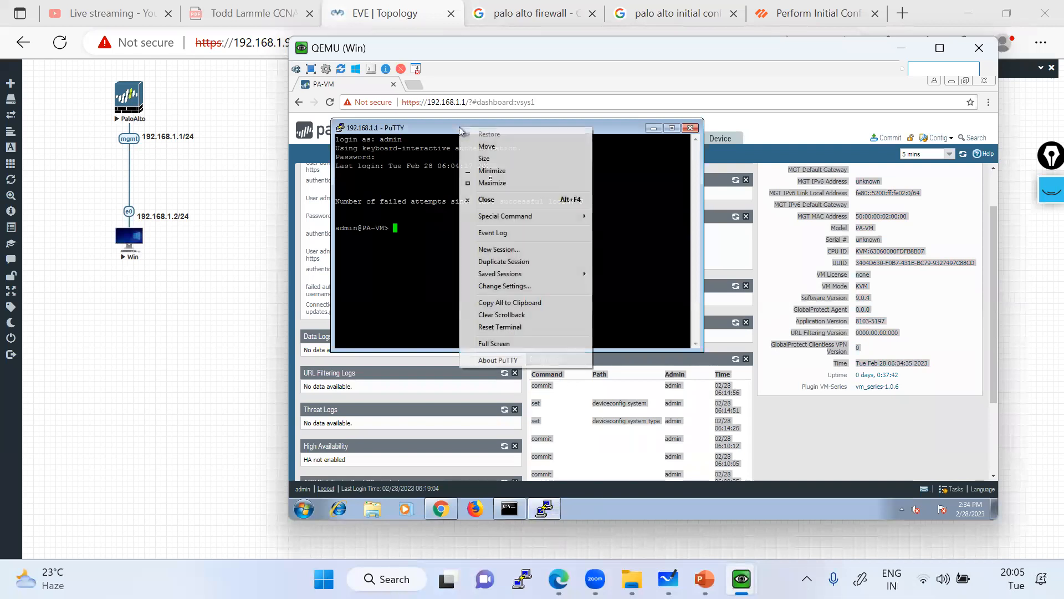
left_click(499, 250)
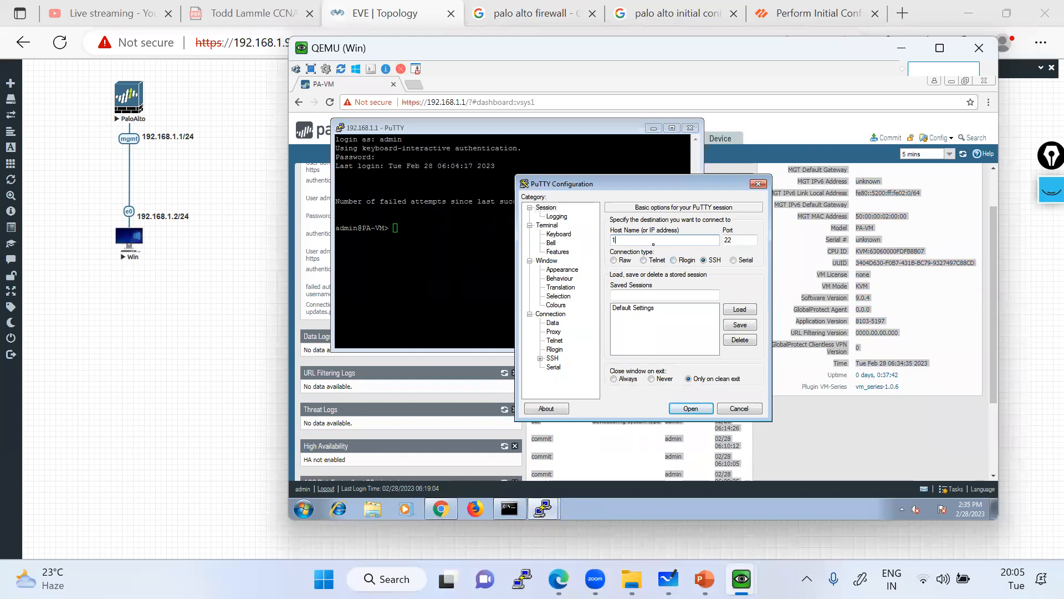
type("192.168.1.1")
left_click(689, 408)
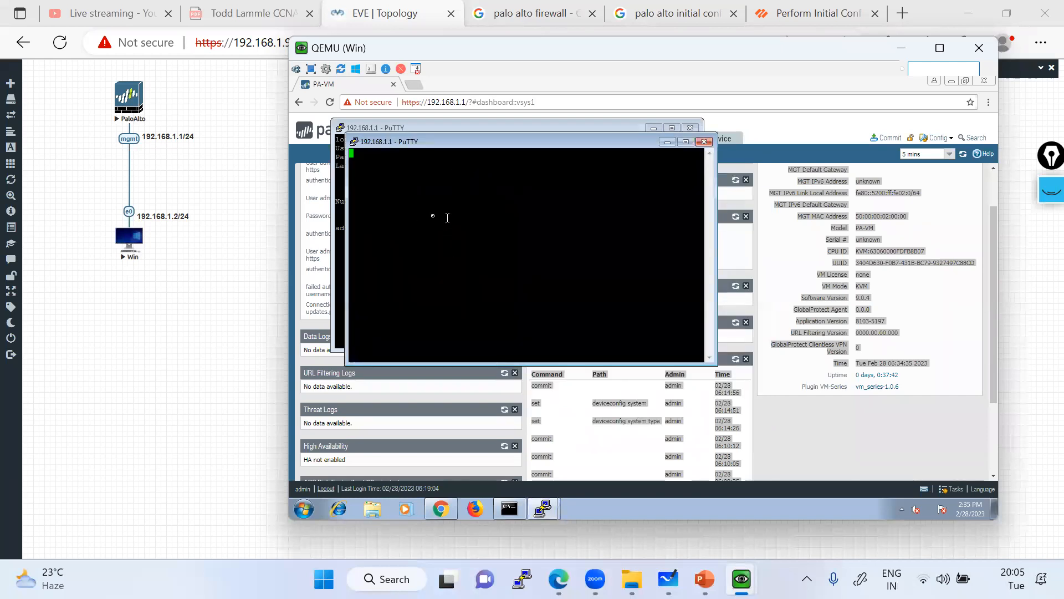
type("admin")
key("Return")
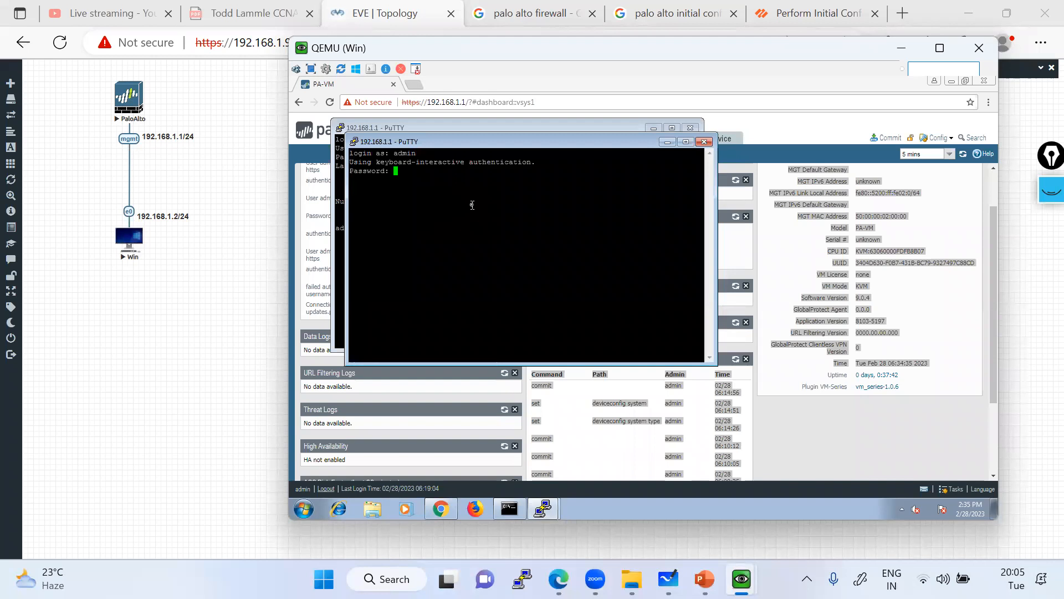
key("Return")
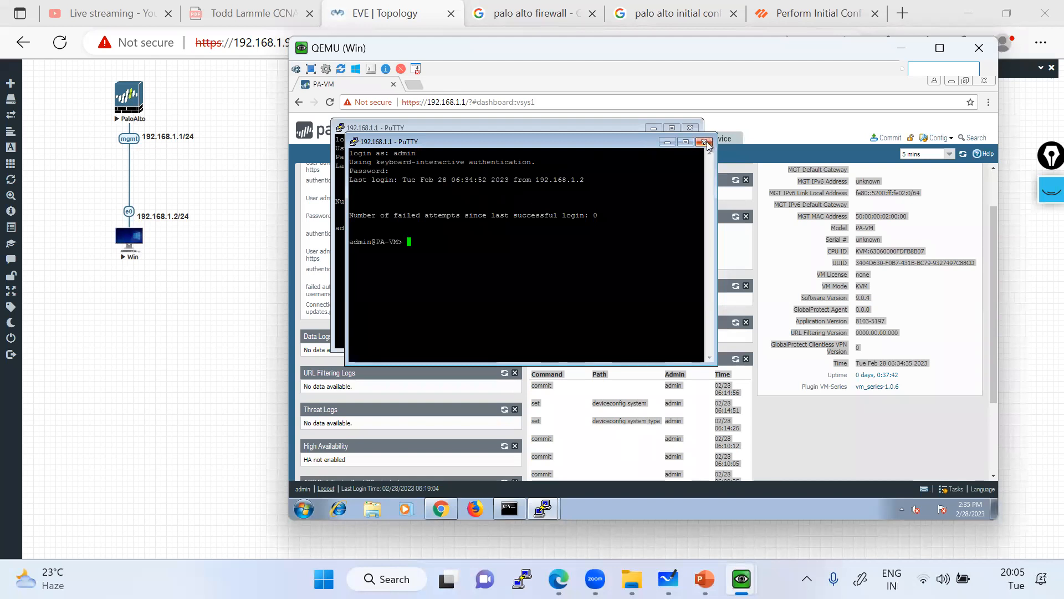
Close both PuTTY session windows, confirming each.
left_click(704, 142)
left_click(660, 331)
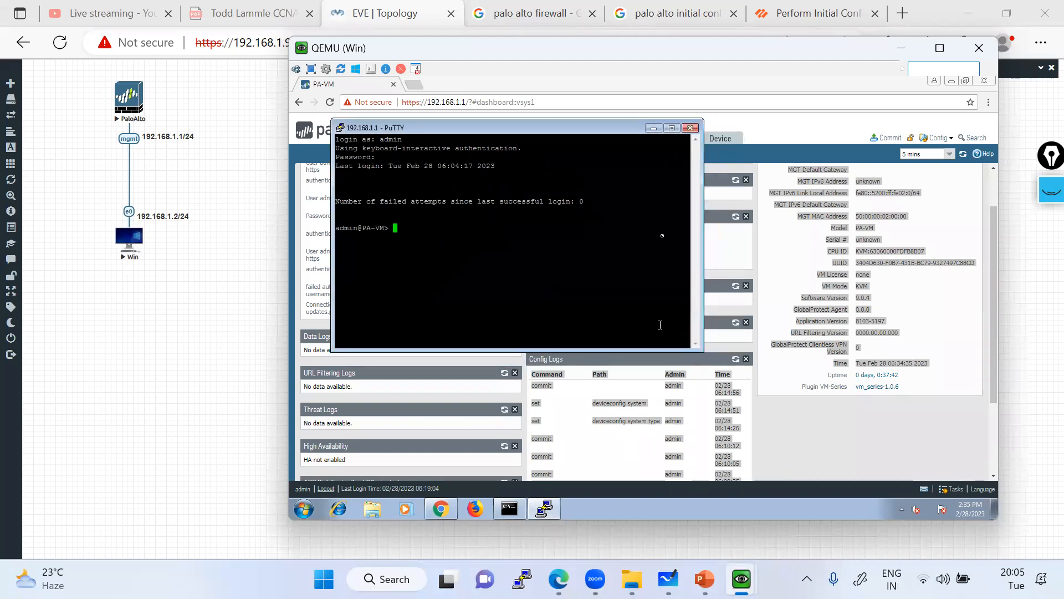
left_click(691, 128)
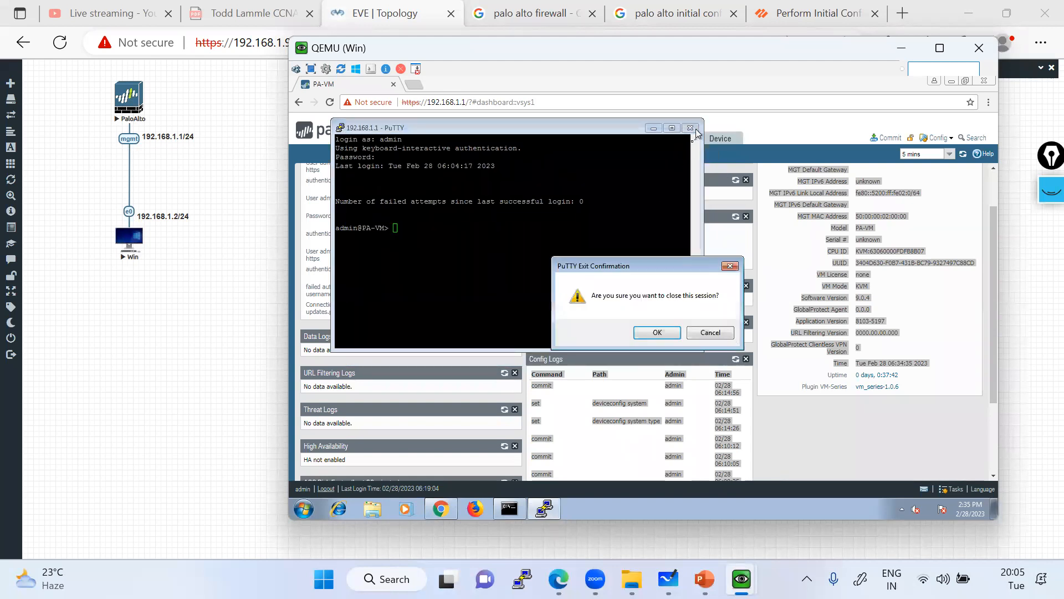
left_click(655, 330)
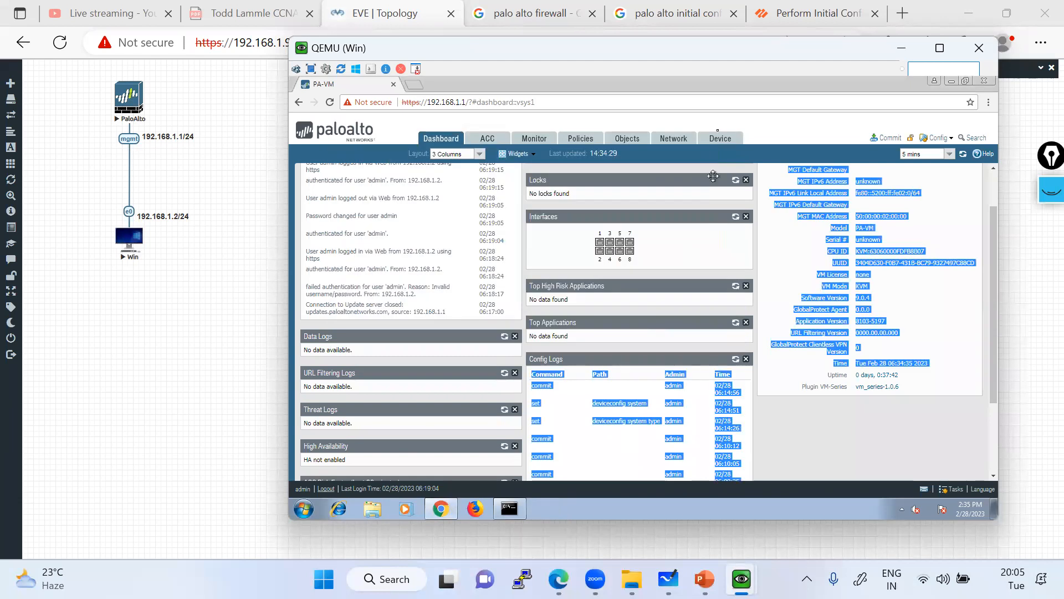
Bring back the annotation toolbar and erase all the old red scribbles.
left_click(799, 120)
left_click(1047, 190)
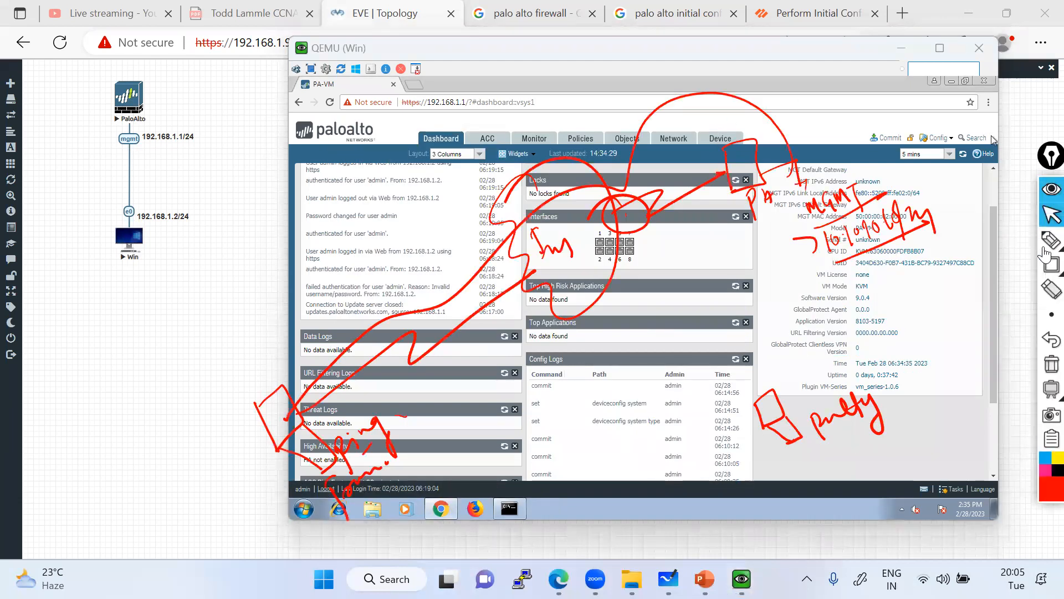
left_click(1051, 364)
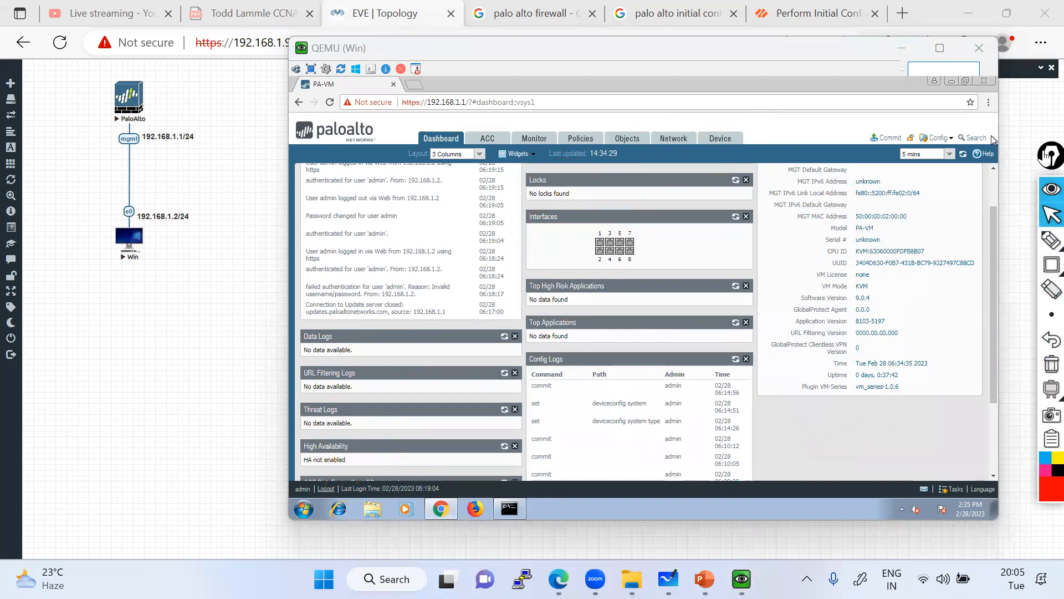
left_click_drag(1046, 157, 1046, 136)
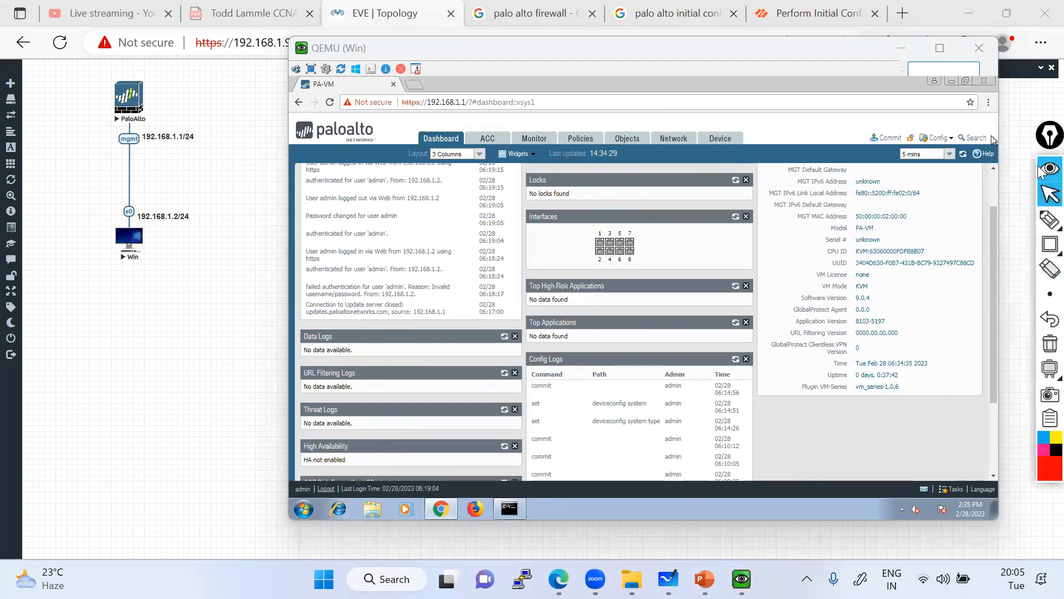
Add a red text note 'ssh, telnet https' below the mgmt label.
left_click(1049, 219)
left_click(1023, 220)
left_click(143, 148)
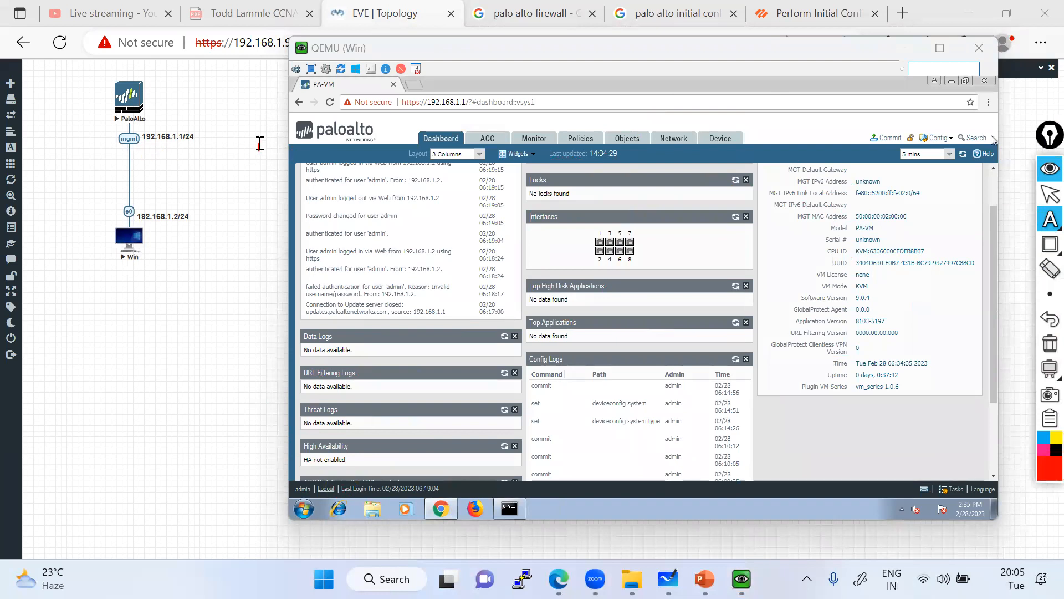
type("ssh")
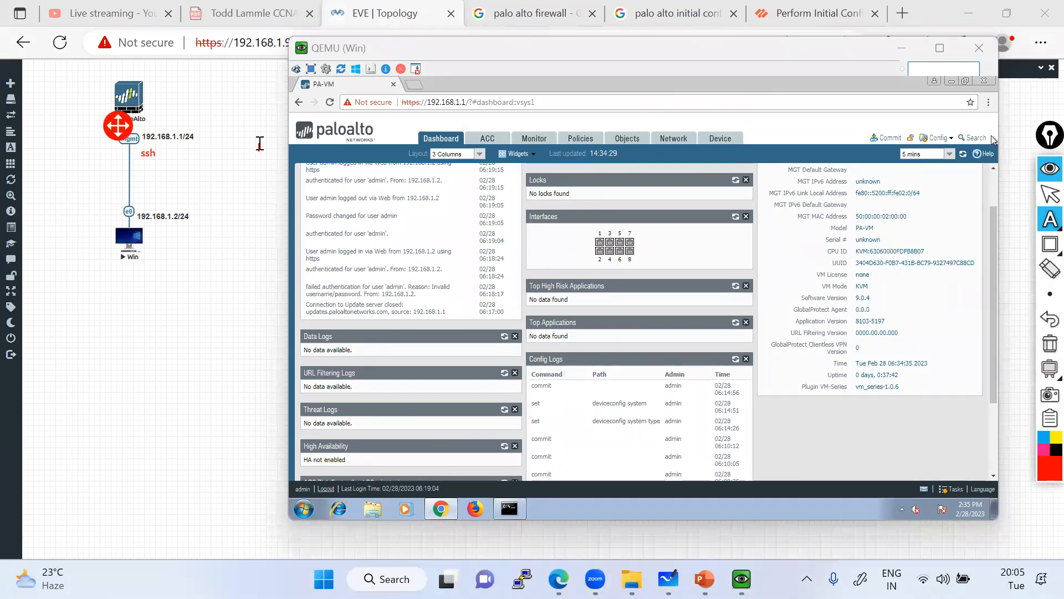
type(", telne")
type("t gl")
type("https")
mouse_move(1044, 212)
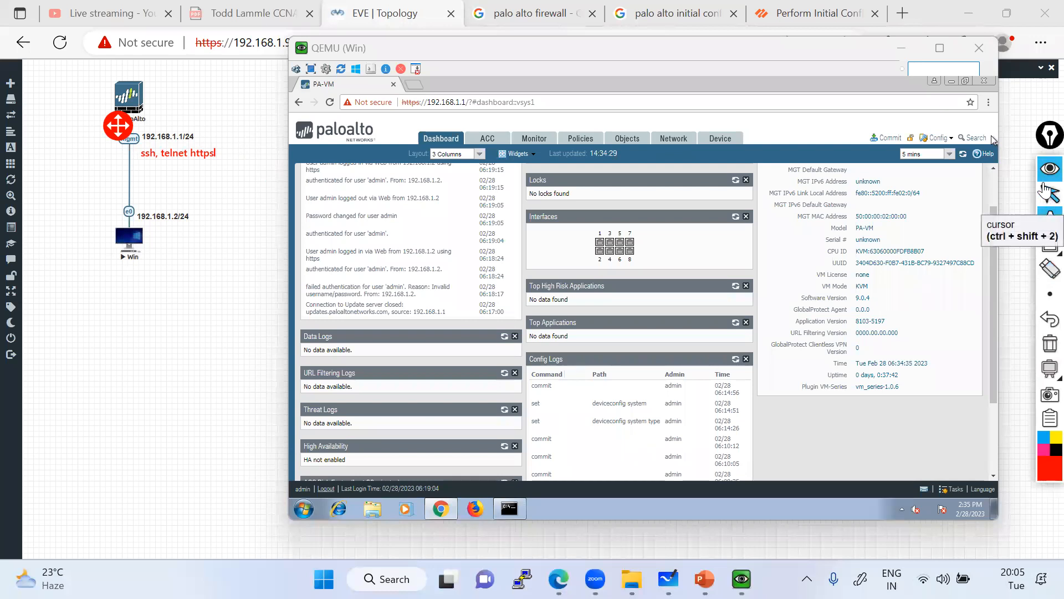
left_click(1046, 196)
Draw red marker lines around the PaloAlto node.
mouse_move(1044, 226)
left_click(996, 220)
left_click_drag(48, 103, 213, 100)
left_click_drag(128, 85, 134, 41)
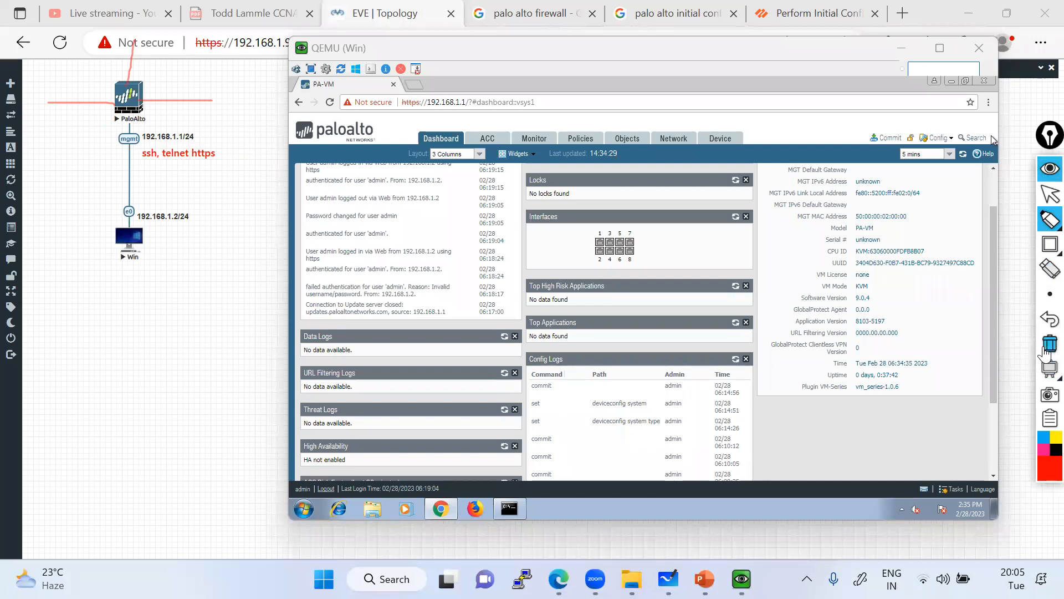
left_click(1050, 195)
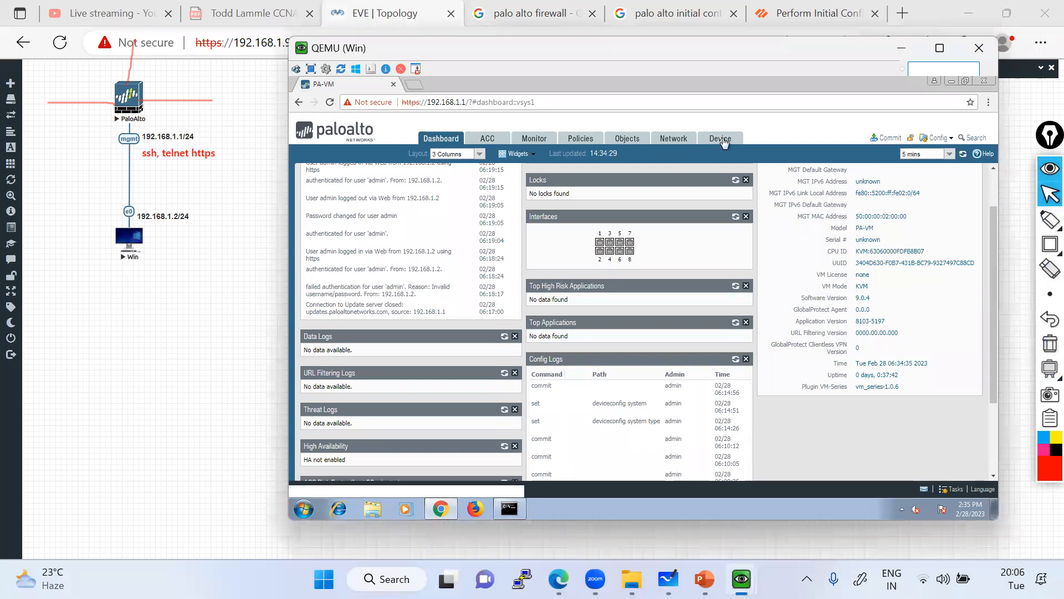
Show Device > Interfaces and box the Management interface's Ping, HTTPS, SSH services in red.
left_click(721, 140)
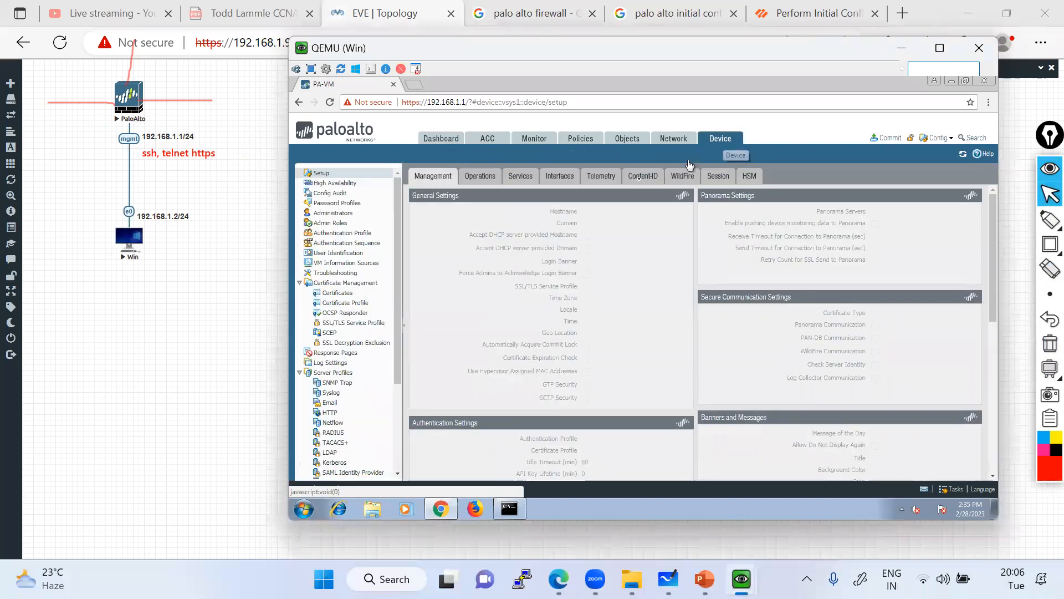
left_click(556, 180)
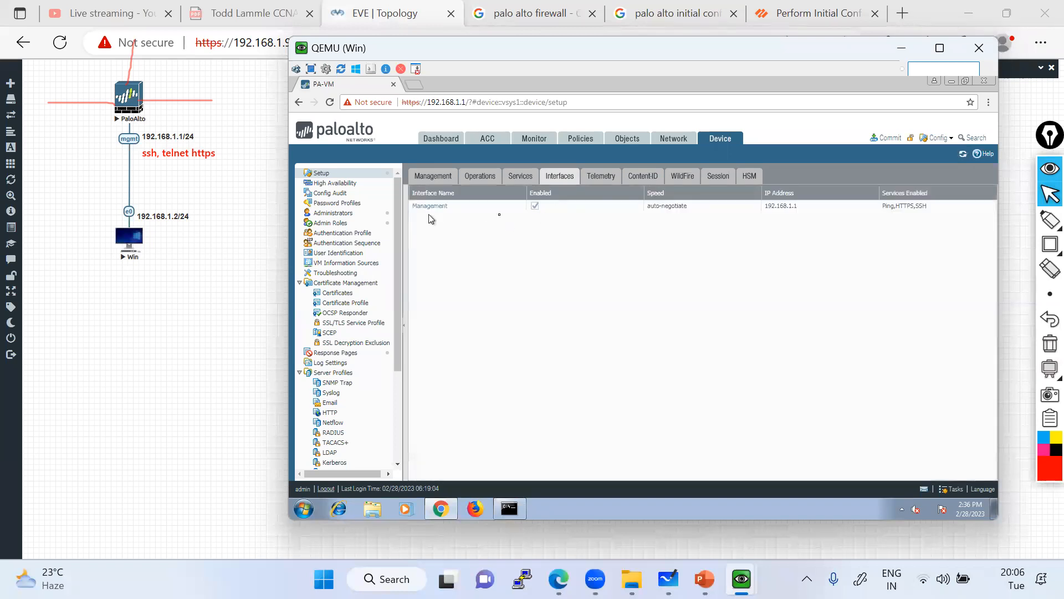
left_click(1045, 247)
left_click_drag(878, 199, 936, 215)
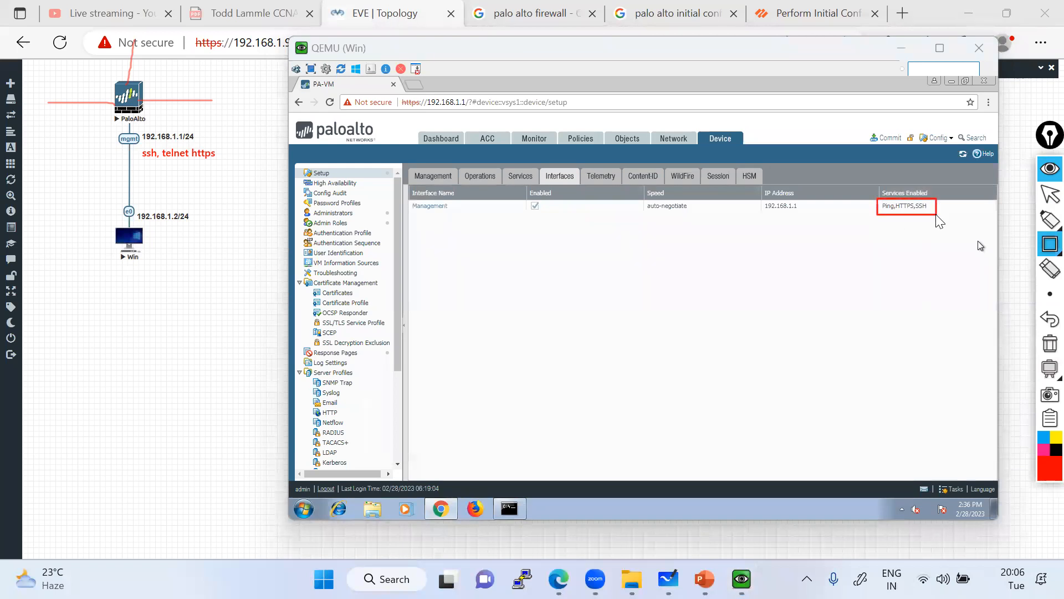
left_click(1045, 197)
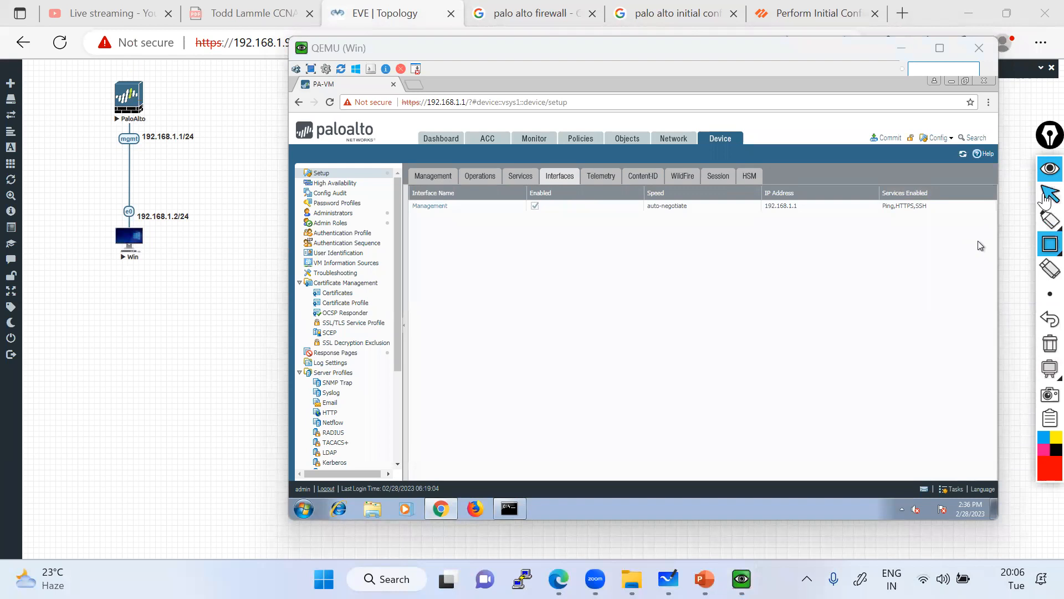
left_click(433, 208)
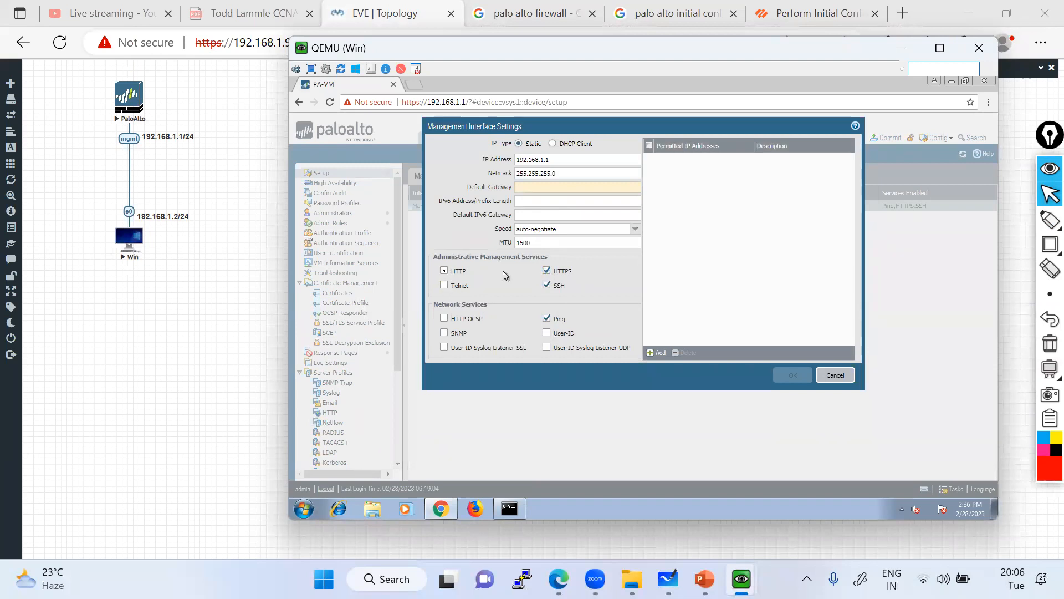
Box the enabled HTTPS, SSH and Ping options in red, then erase the box.
mouse_move(1049, 244)
left_click(1003, 248)
mouse_move(529, 262)
left_mouse_down()
mouse_move(550, 273)
mouse_move(588, 333)
left_mouse_up()
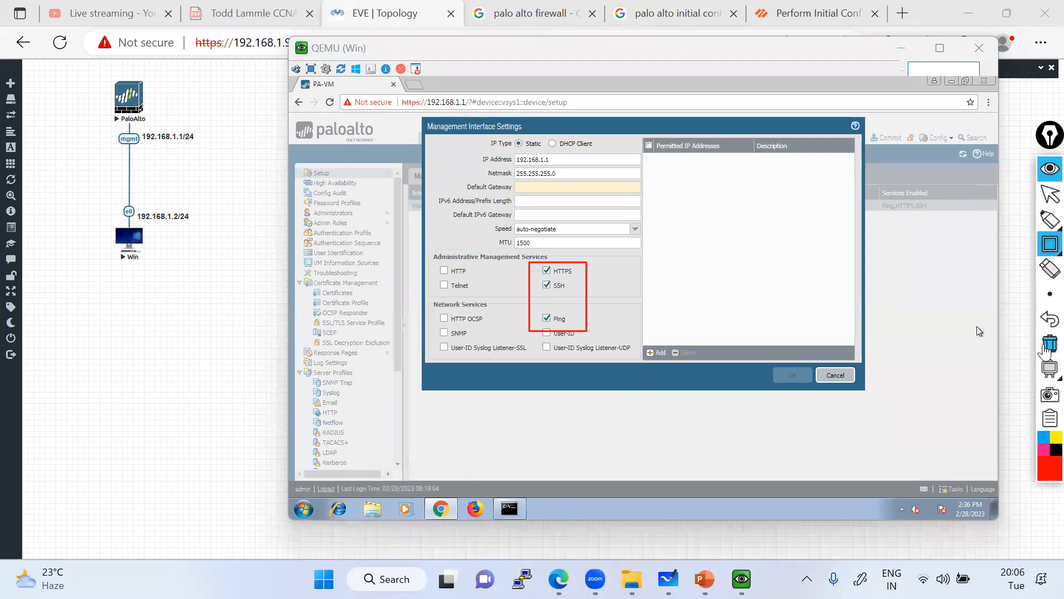
left_click(1046, 348)
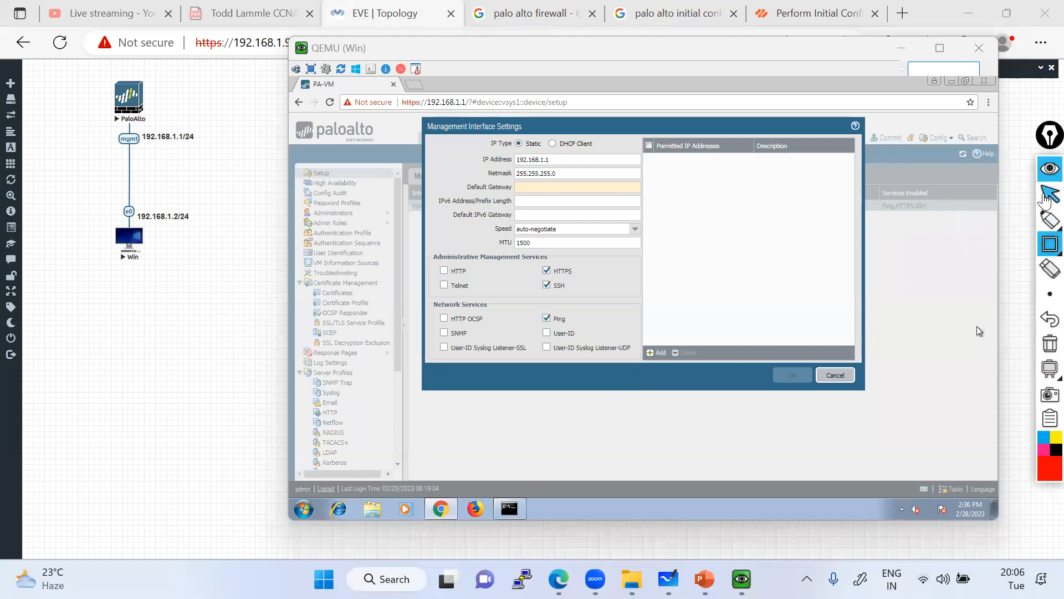
left_click(1048, 195)
Launch PuTTY, open a Telnet session to 192.168.1.1, and minimize the blank terminal.
left_click(304, 508)
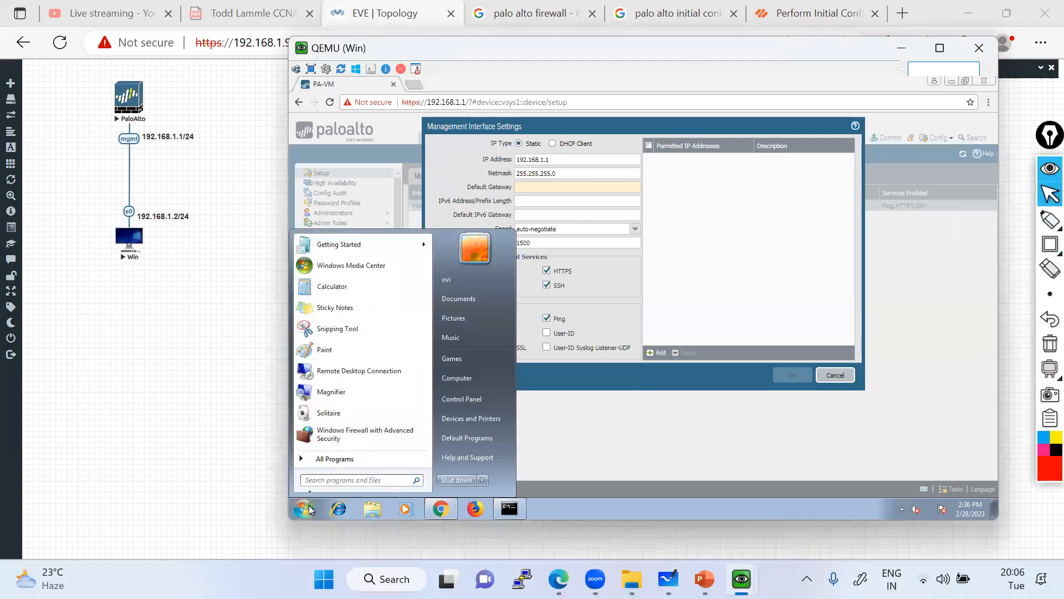
type("put")
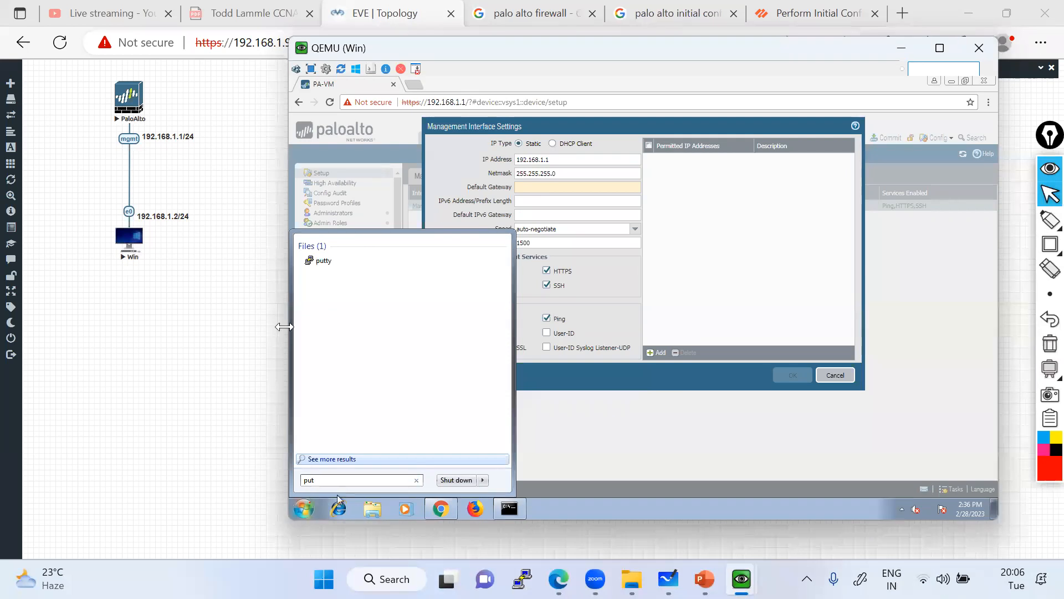
left_click(322, 259)
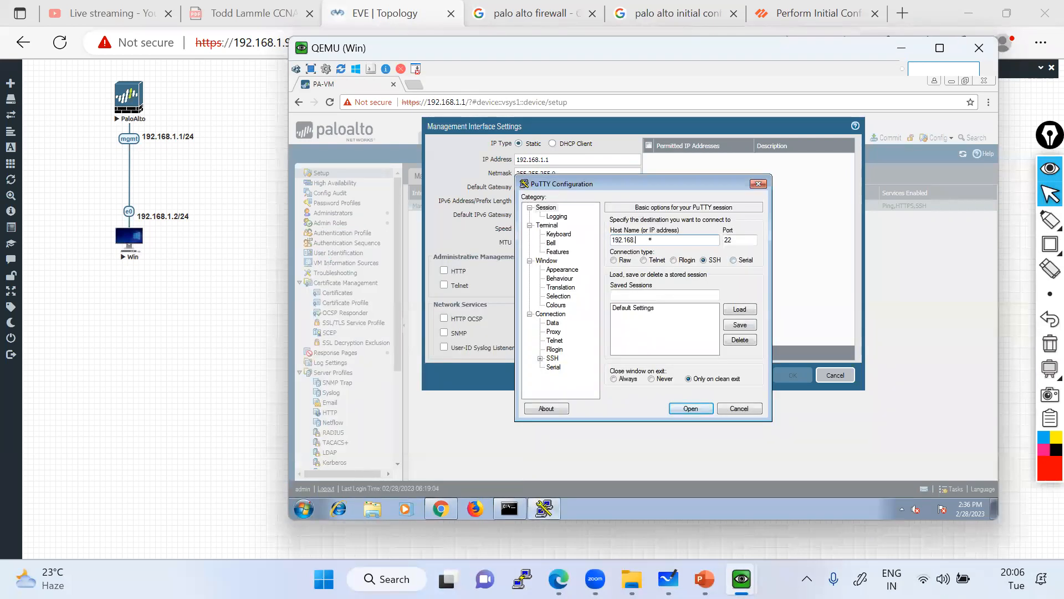
double_click(651, 240)
left_click(644, 260)
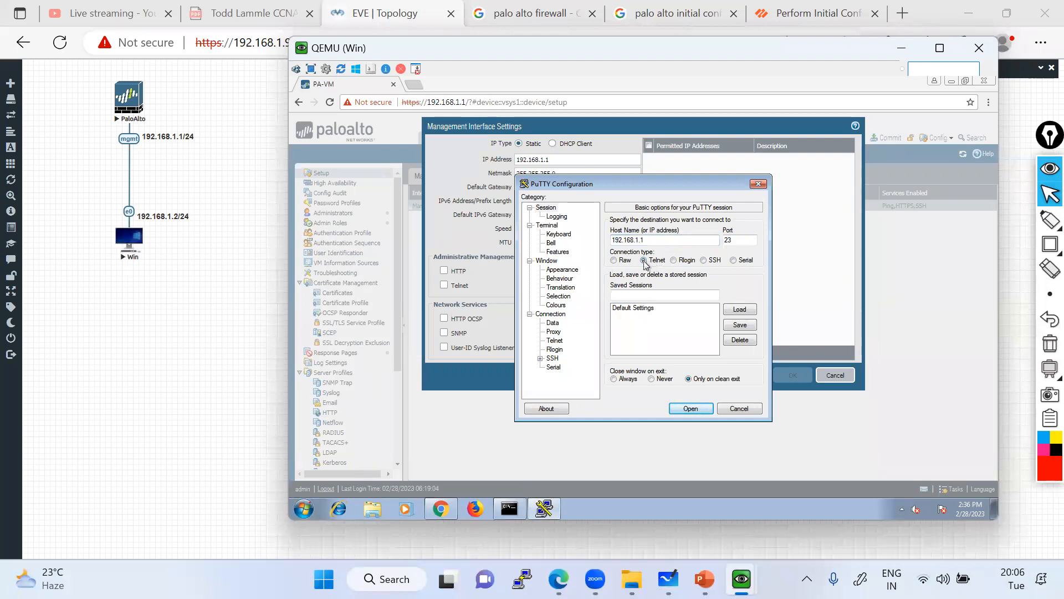
left_click(691, 408)
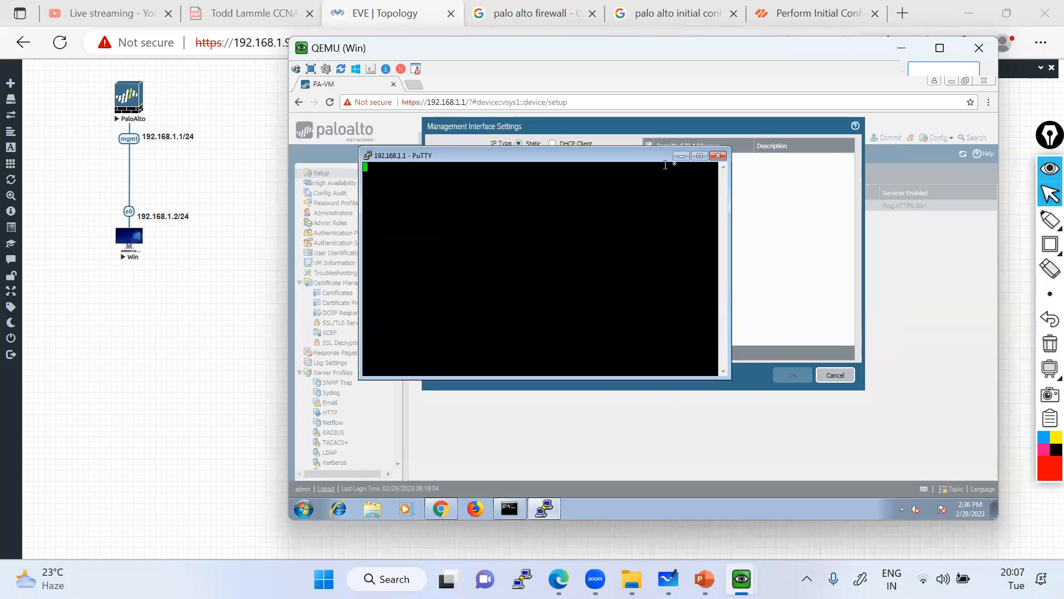
left_click(681, 156)
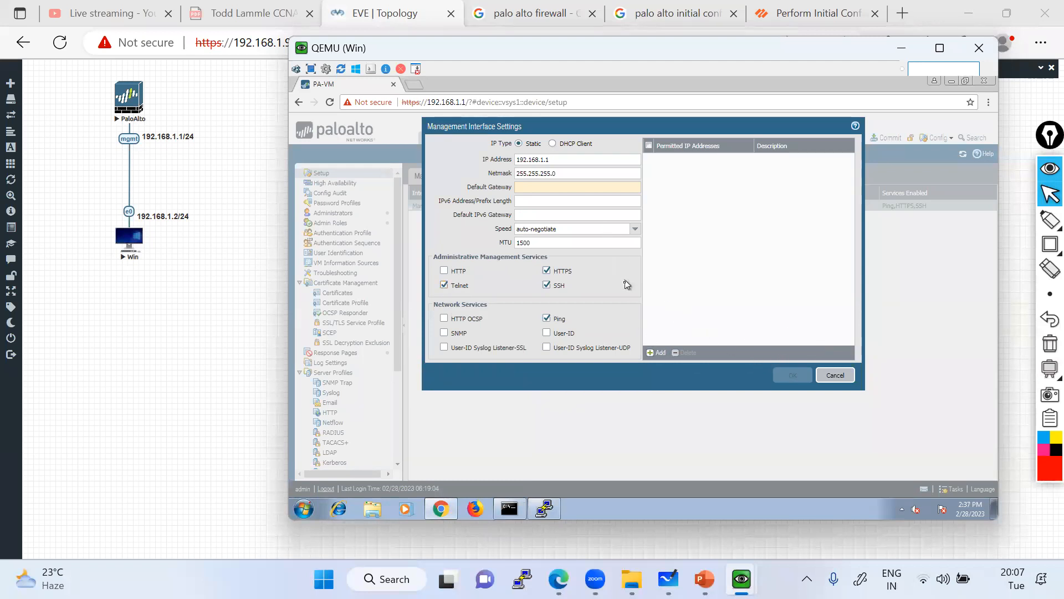
Enable Telnet on the Management interface with gateway 192.168.1.1 and save the settings.
left_click(835, 375)
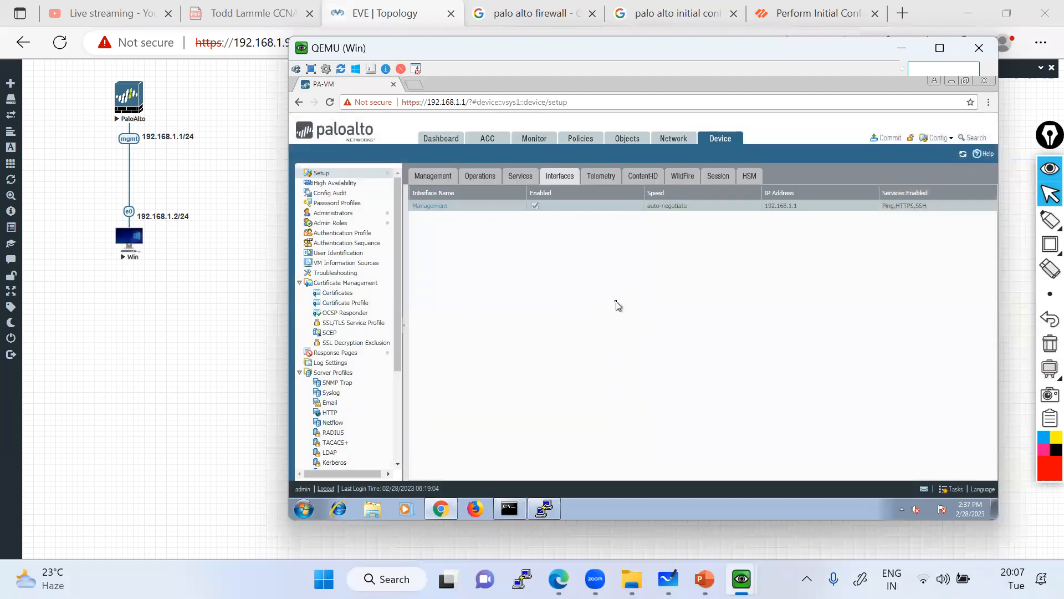
left_click(435, 209)
left_click(445, 286)
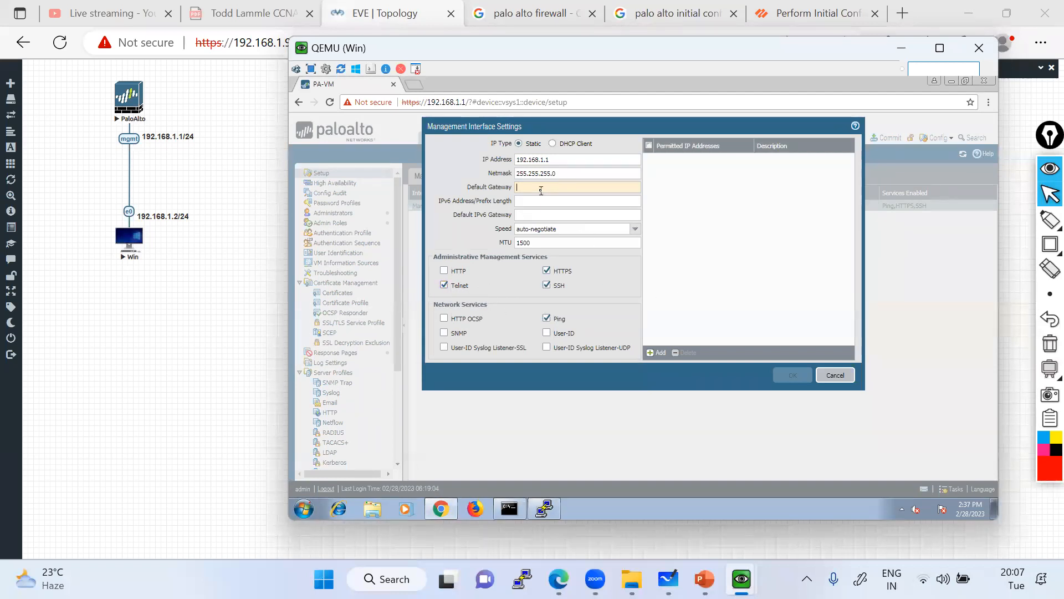
type("192.168.1.1")
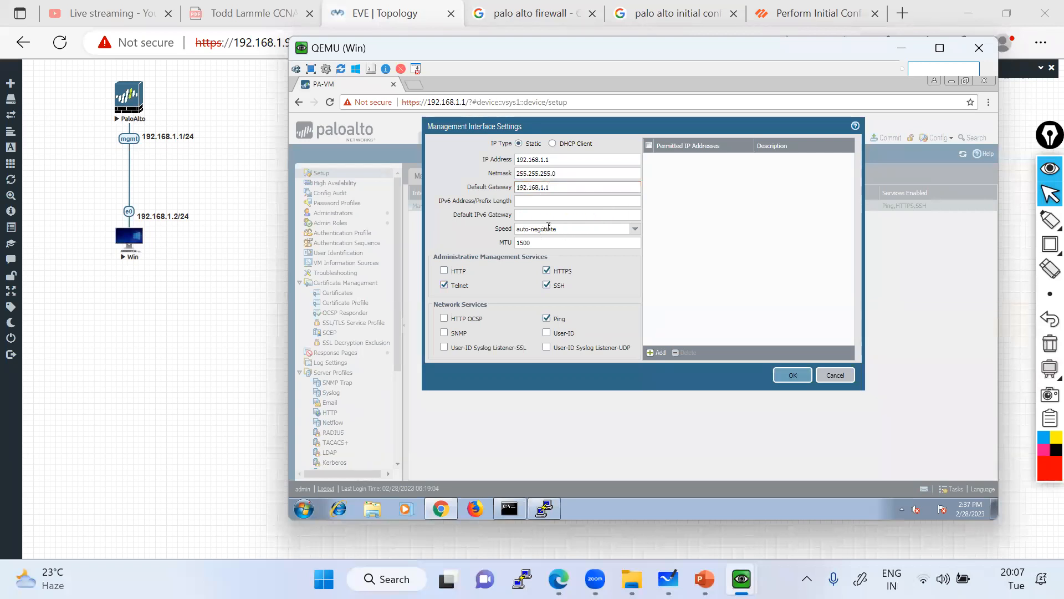
left_click(793, 375)
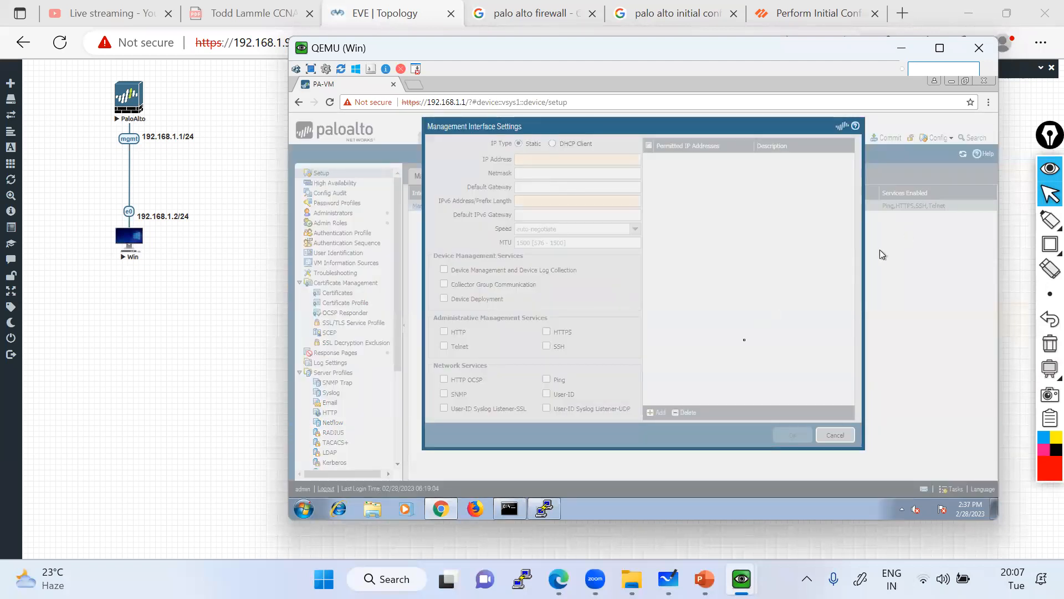
left_click(796, 376)
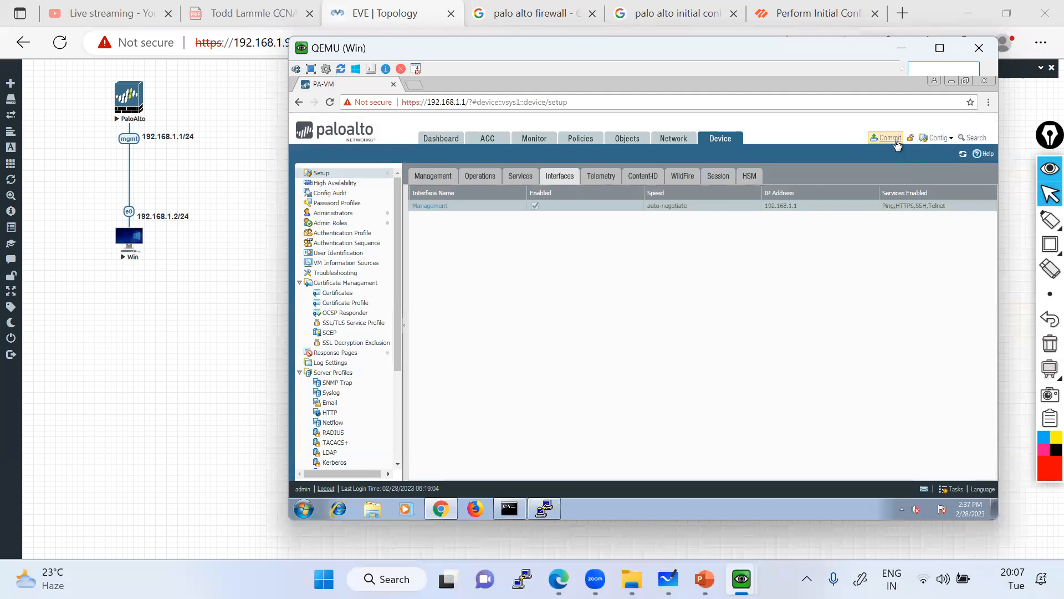
Dismiss the PuTTY timeout error and open a Telnet session to 192.168.1.1.
left_click(548, 509)
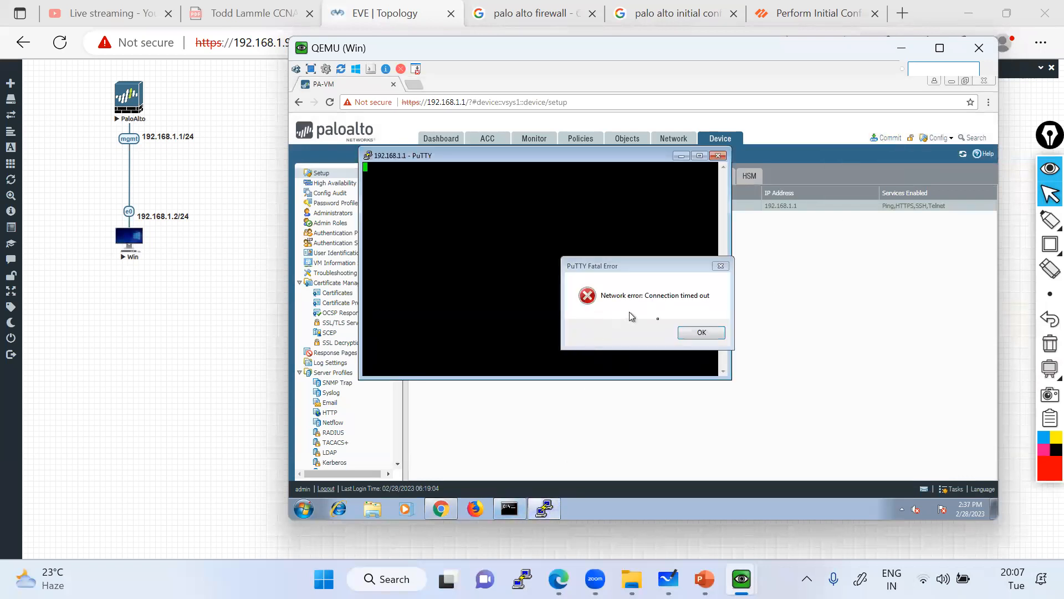
left_click(697, 335)
right_click(503, 155)
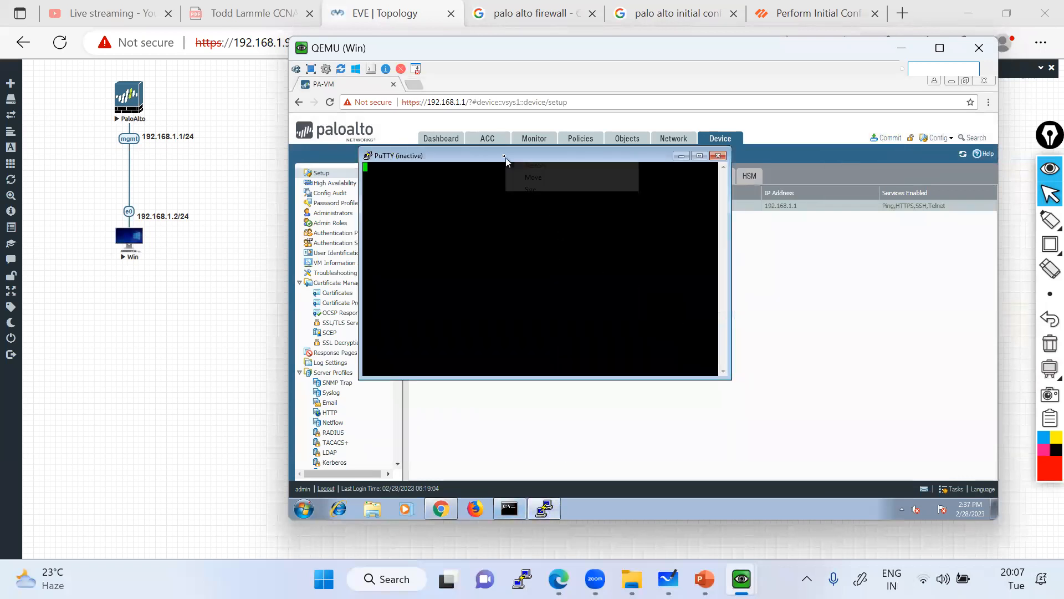
left_click(539, 269)
type("192.168.1.1")
left_click(644, 260)
left_click(690, 409)
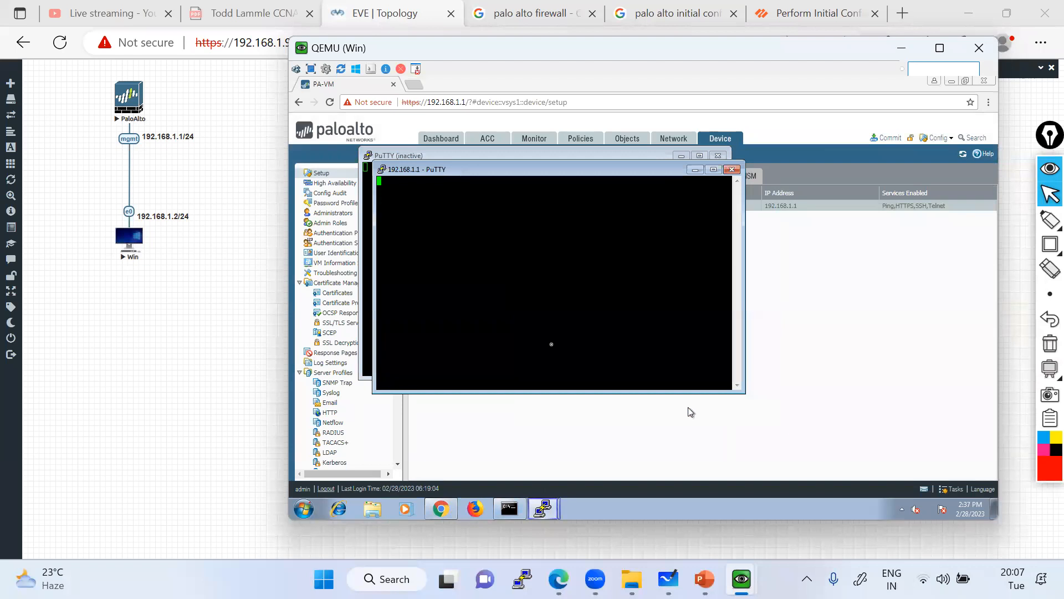
Commit the firewall configuration, then close the timed-out PuTTY windows and the commit status report.
left_click(887, 138)
left_click(741, 432)
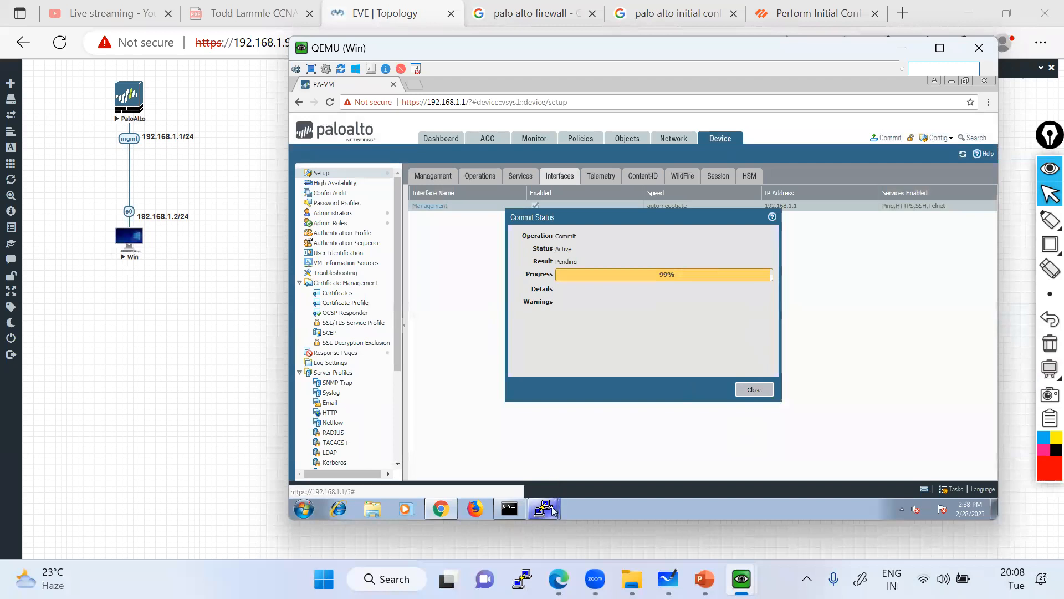
left_click(552, 509)
left_click(535, 482)
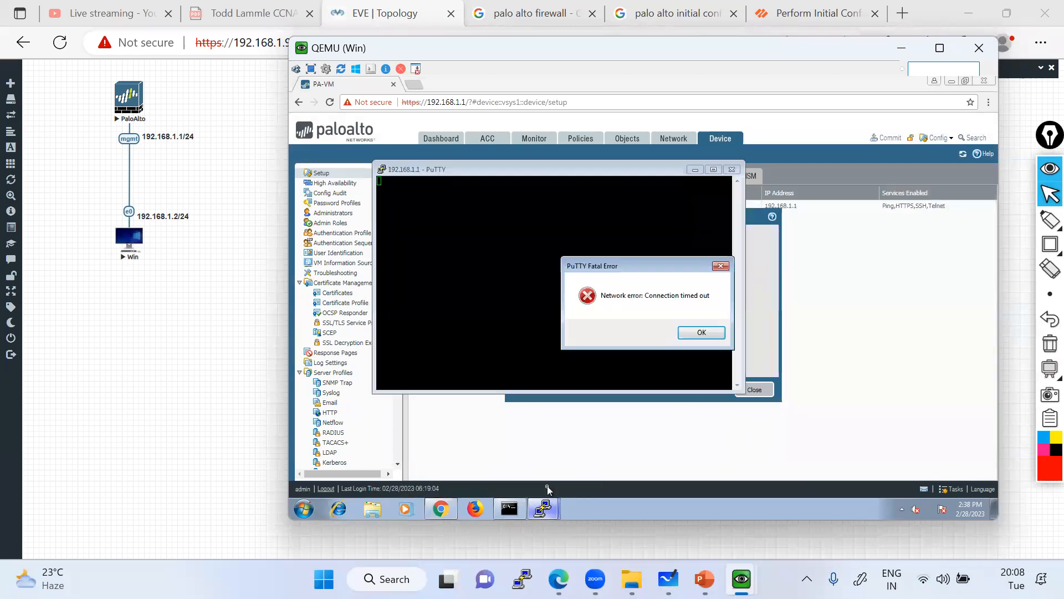
left_click(699, 333)
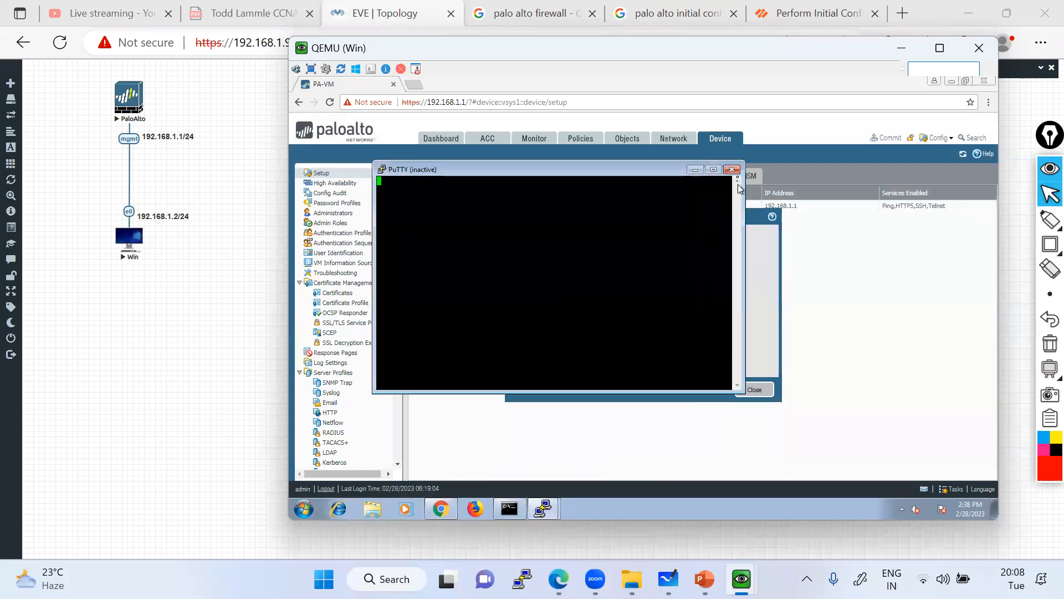
left_click(735, 173)
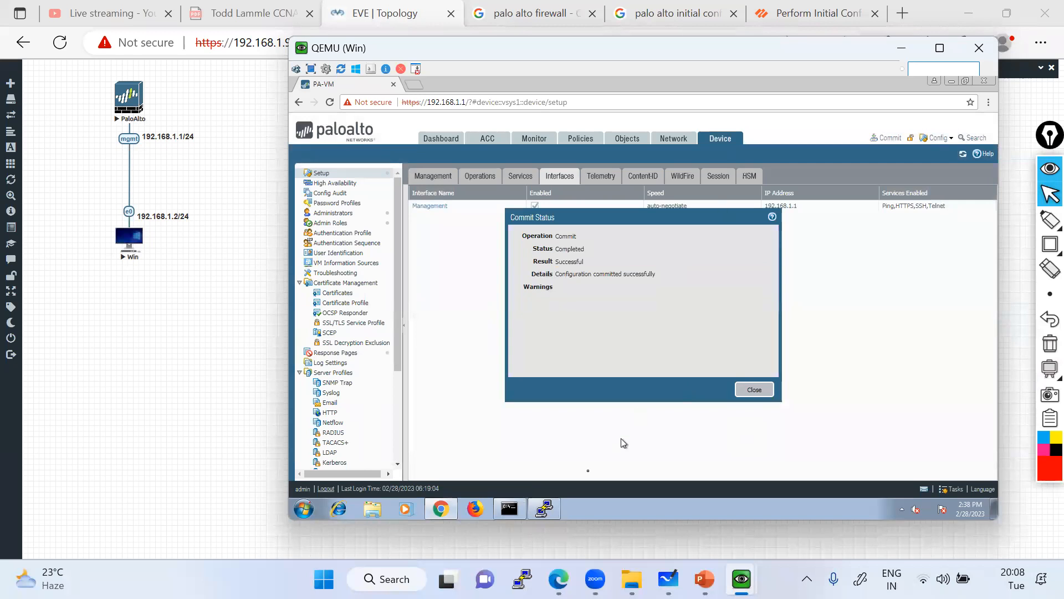
left_click(551, 507)
left_click(718, 155)
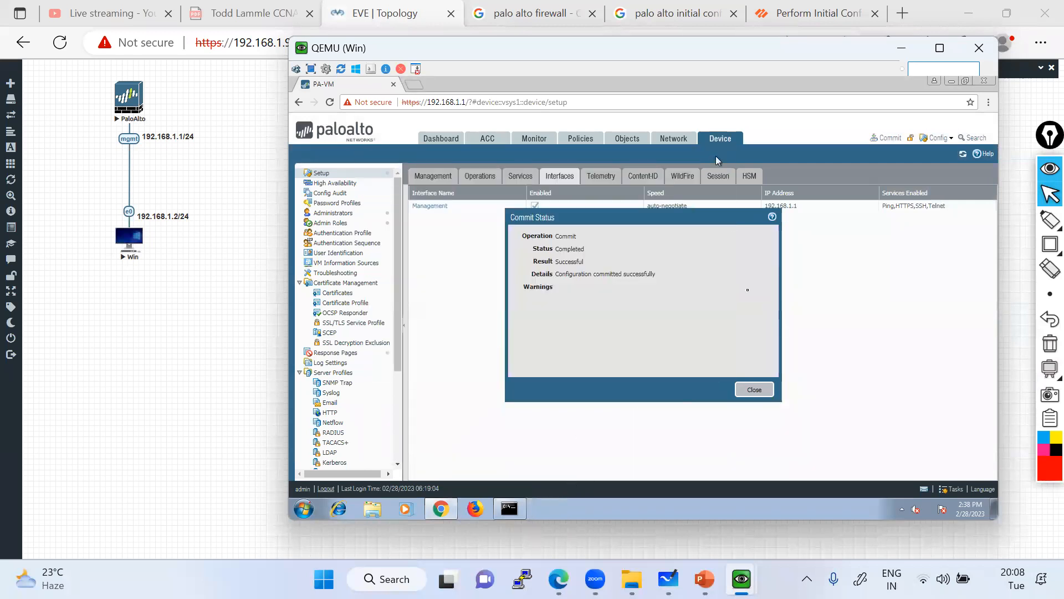
left_click(756, 390)
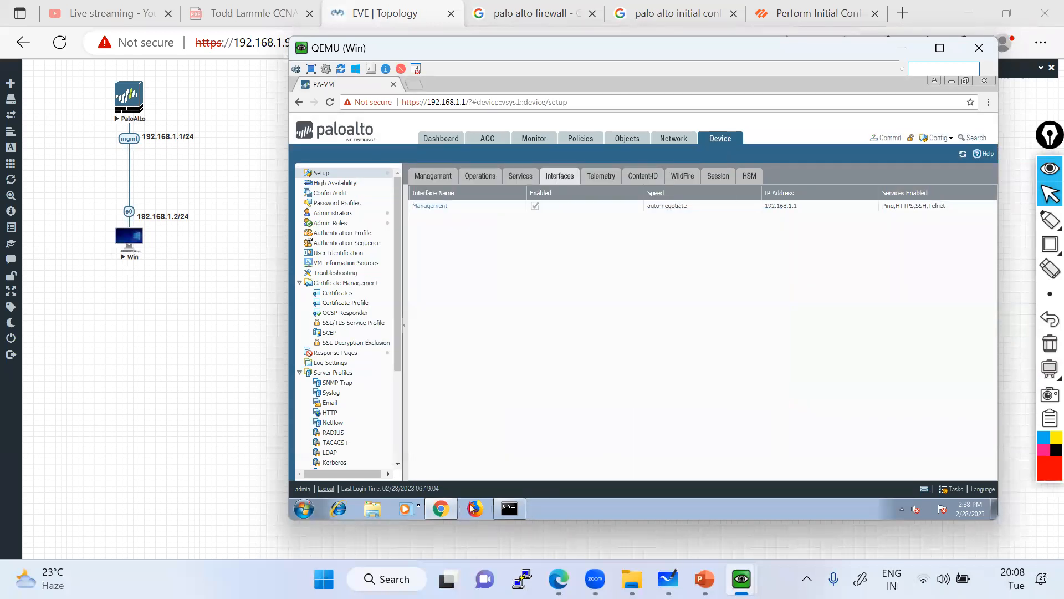
left_click(304, 507)
Launch PuTTY, connect to 192.168.1.1, then start a fresh session and close the first terminal.
left_click(319, 481)
type("putty")
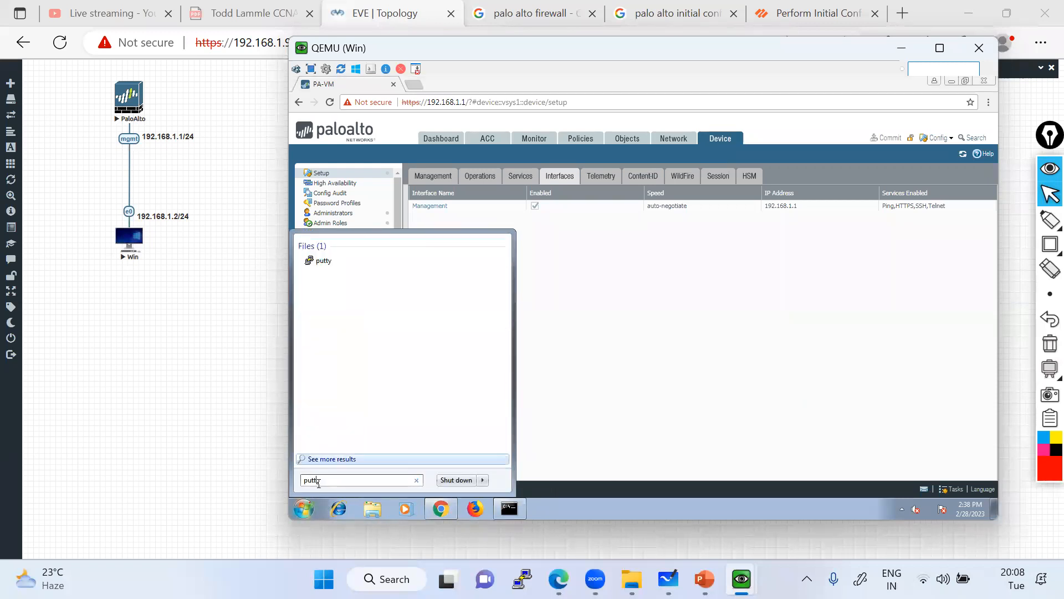
left_click(323, 262)
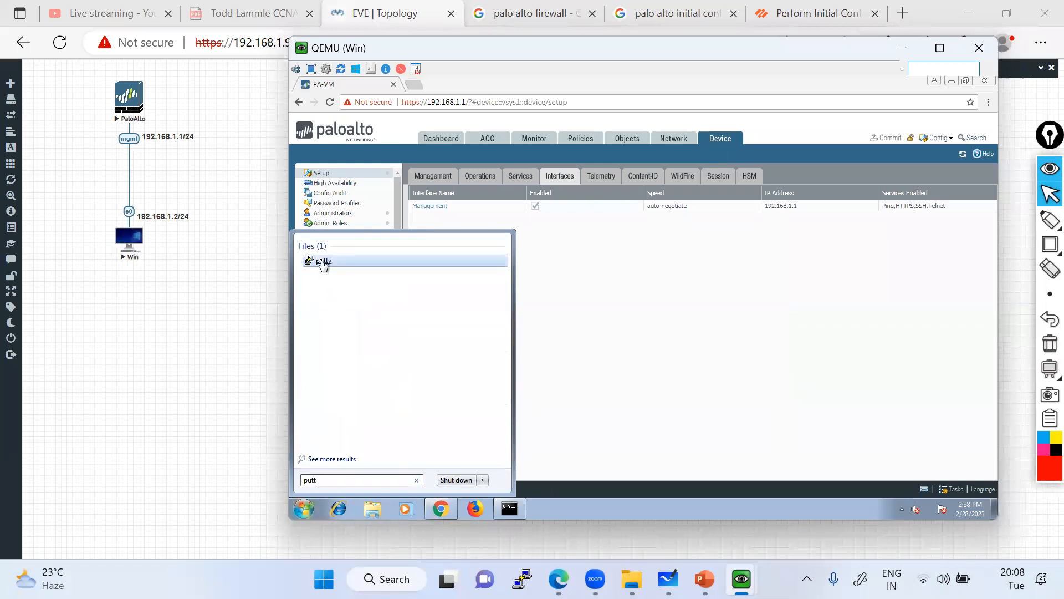
type("192.168.1.1")
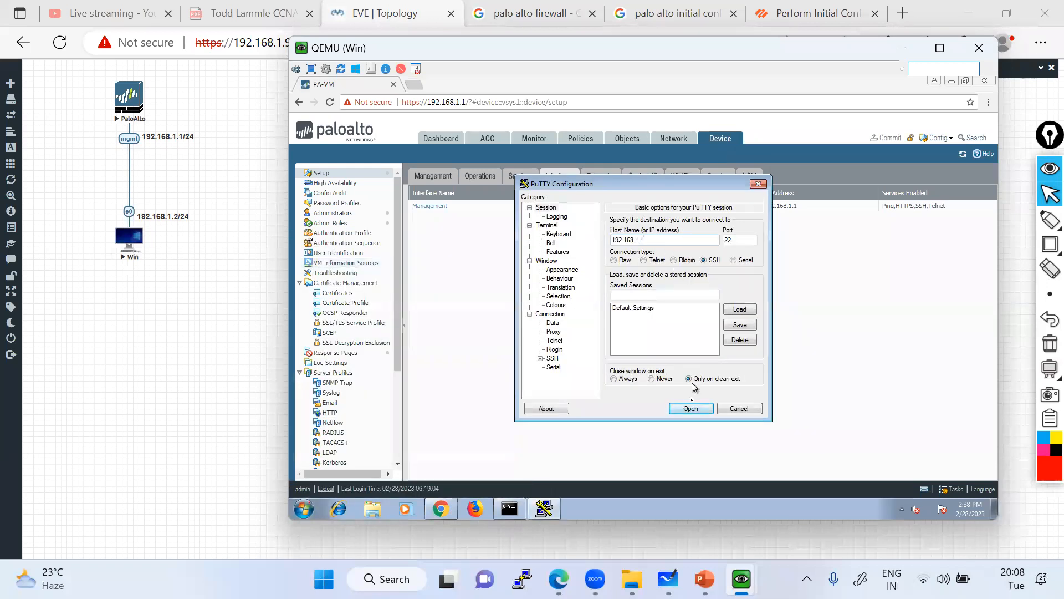
left_click(690, 408)
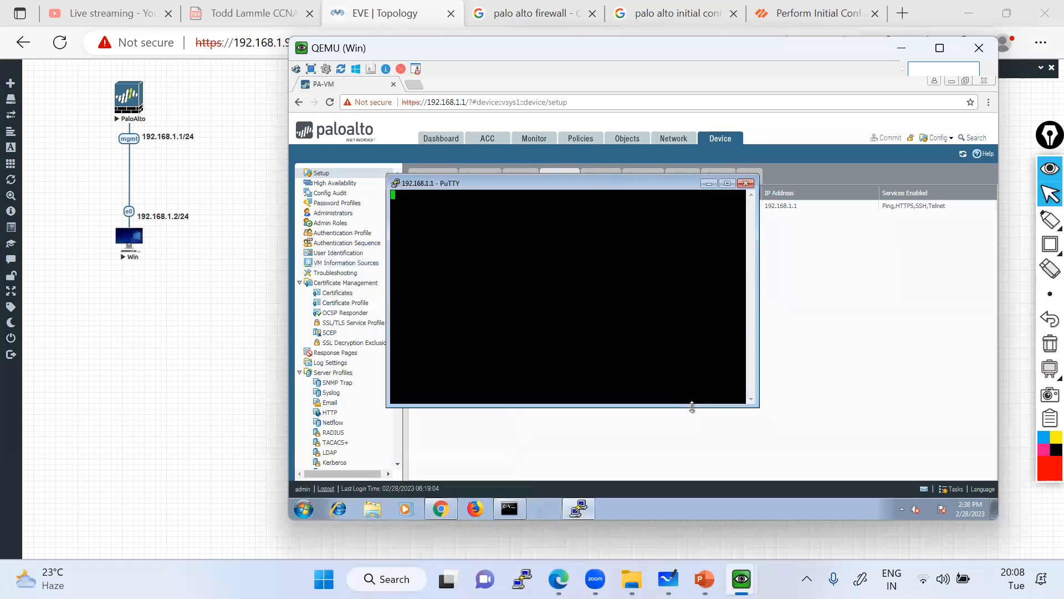
right_click(555, 187)
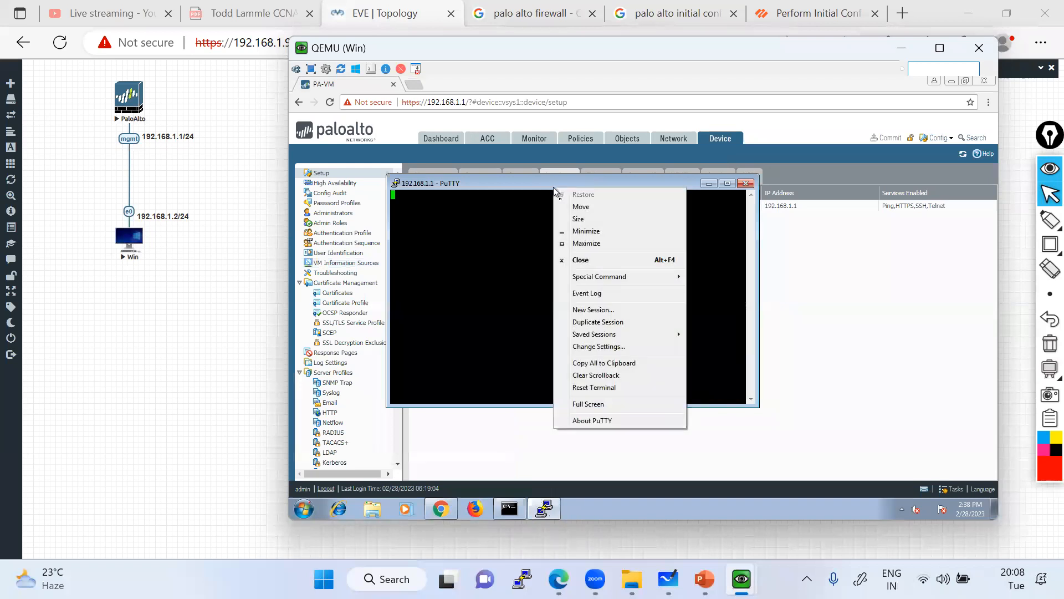
left_click(604, 316)
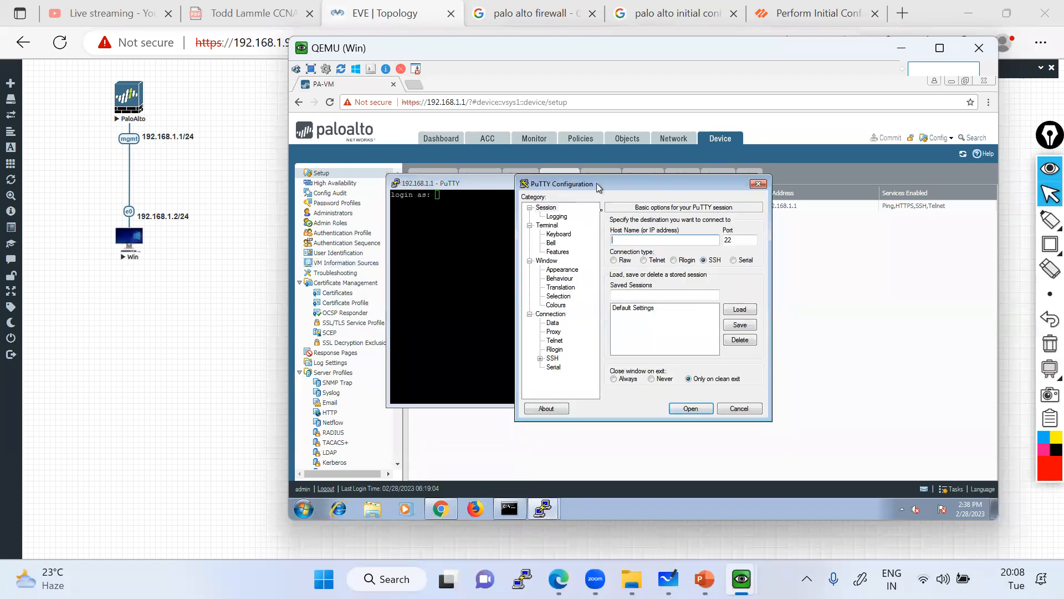
left_click_drag(603, 184, 646, 210)
left_click(745, 183)
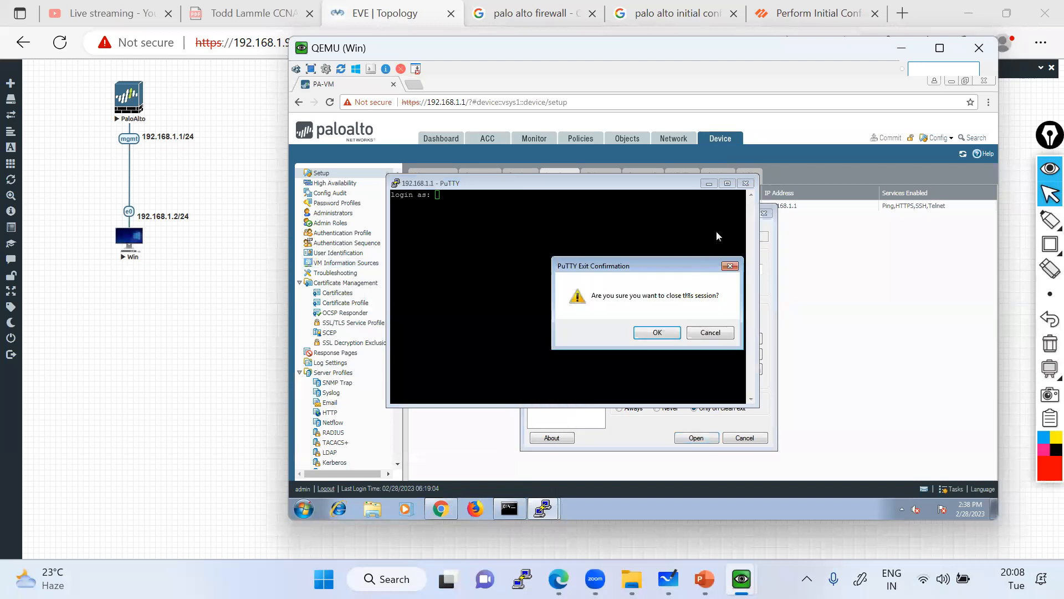
left_click(664, 330)
Log in over Telnet to 192.168.1.1 as admin, then close that PuTTY window.
type("192.168.1.1")
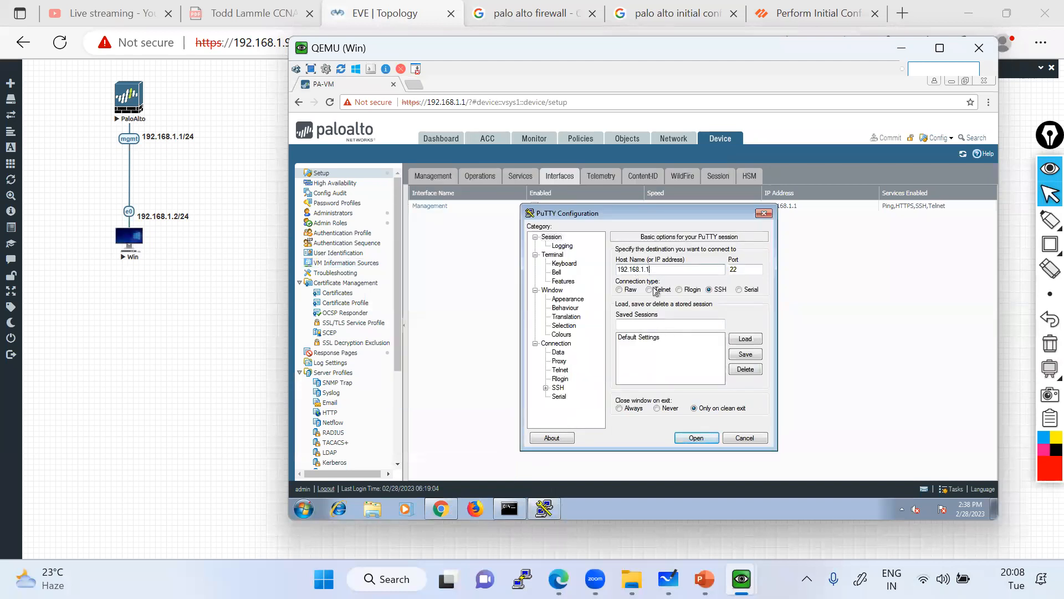
left_click(649, 290)
left_click(696, 437)
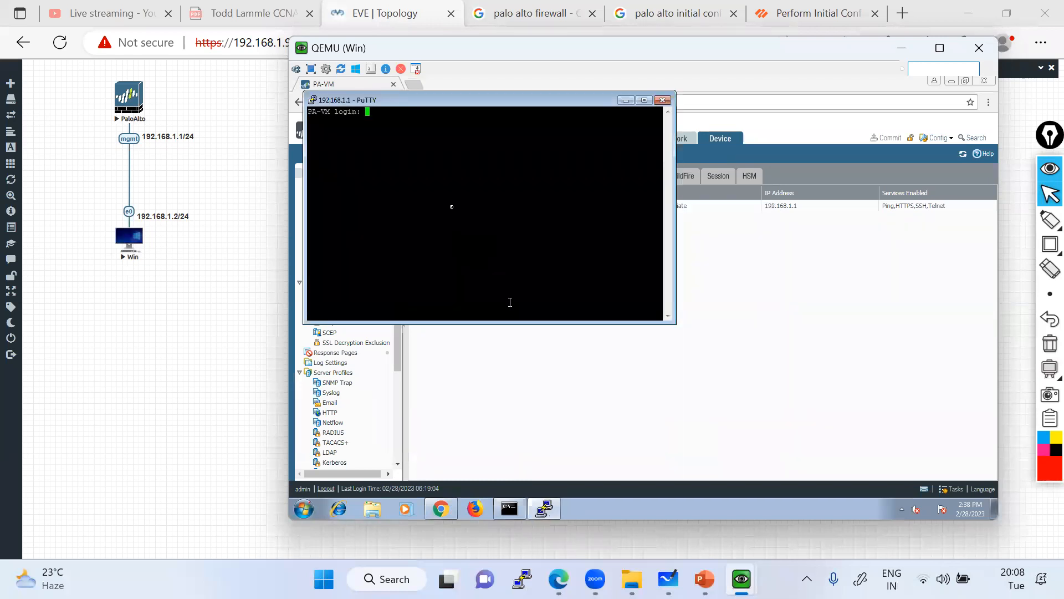
type("admin")
key("Return")
key("Return")
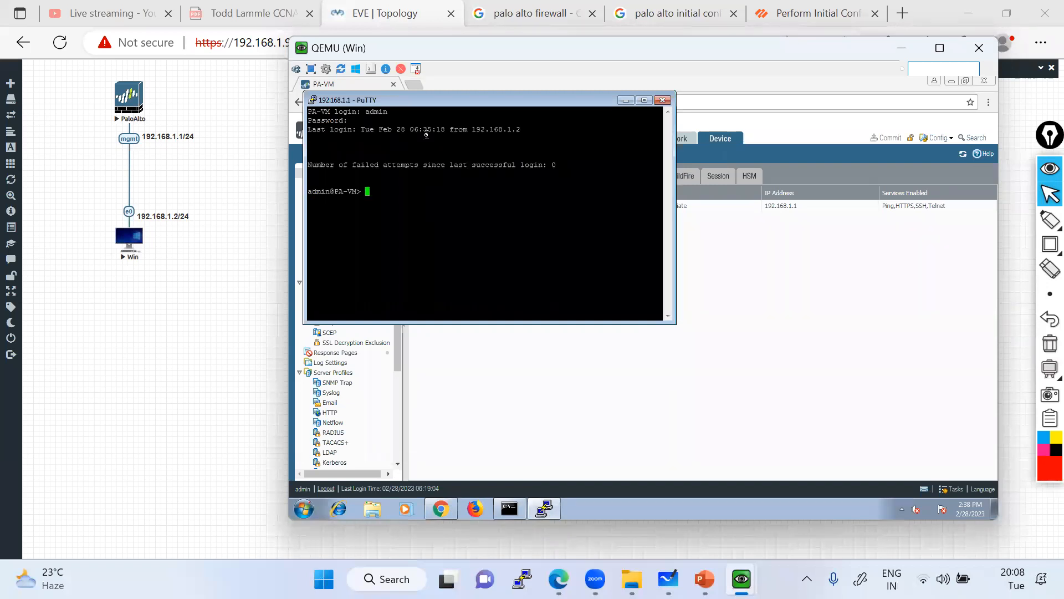
left_click(662, 101)
left_click(657, 332)
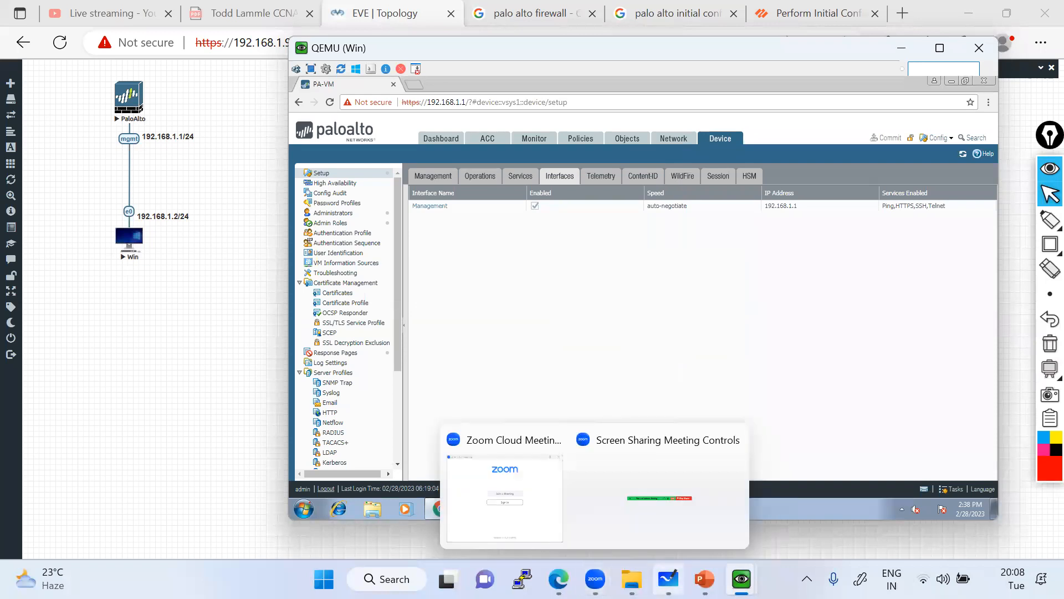
Minimize the QEMU Windows VM console window.
mouse_move(705, 579)
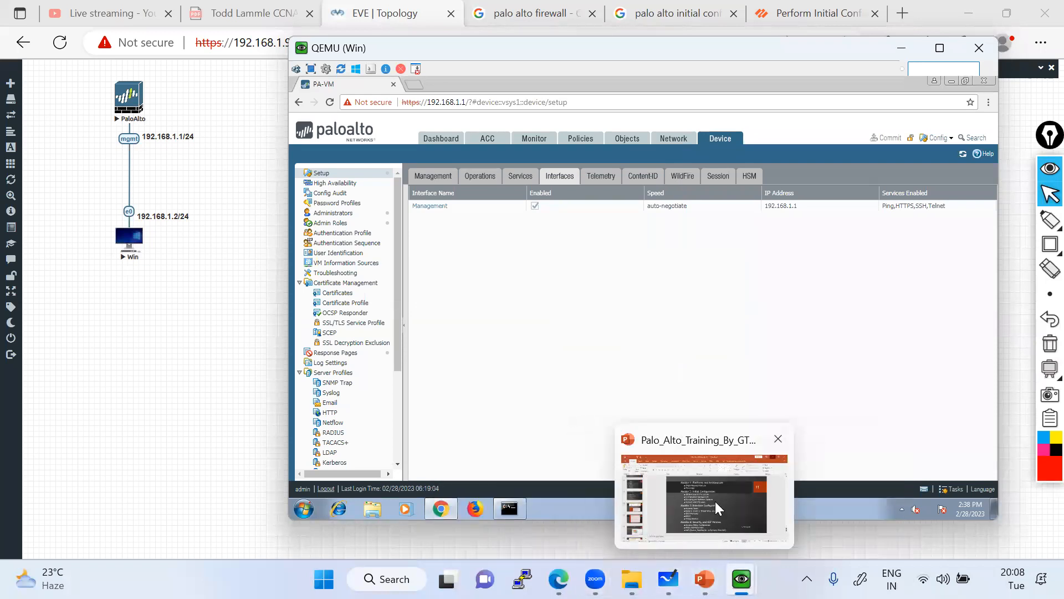
mouse_move(632, 579)
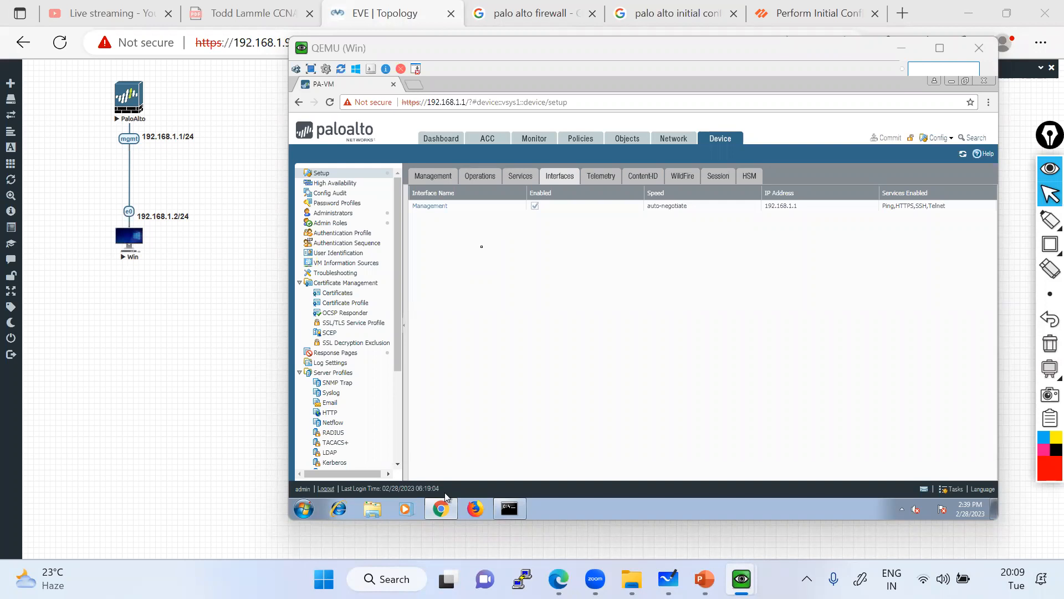
left_click(903, 49)
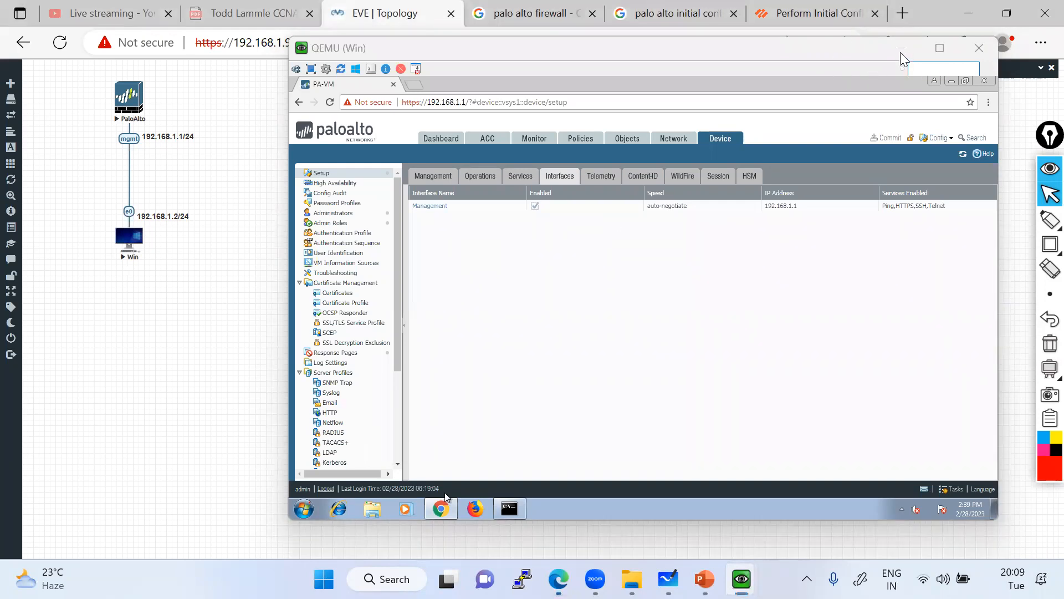
Bring up the training presentation, then minimize it to reveal the EVE-NG topology.
left_click(704, 579)
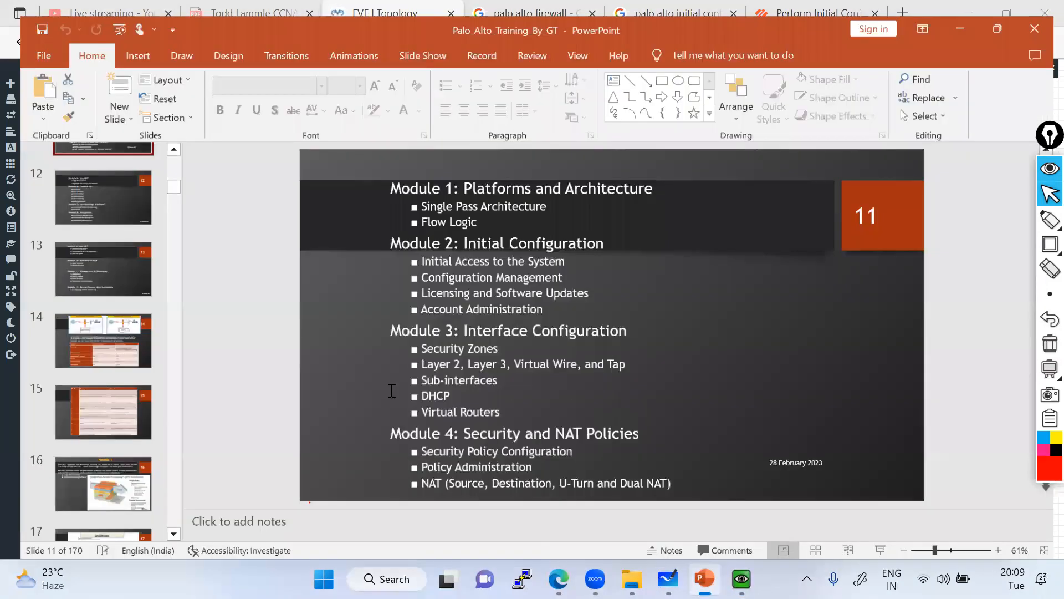
left_click(973, 14)
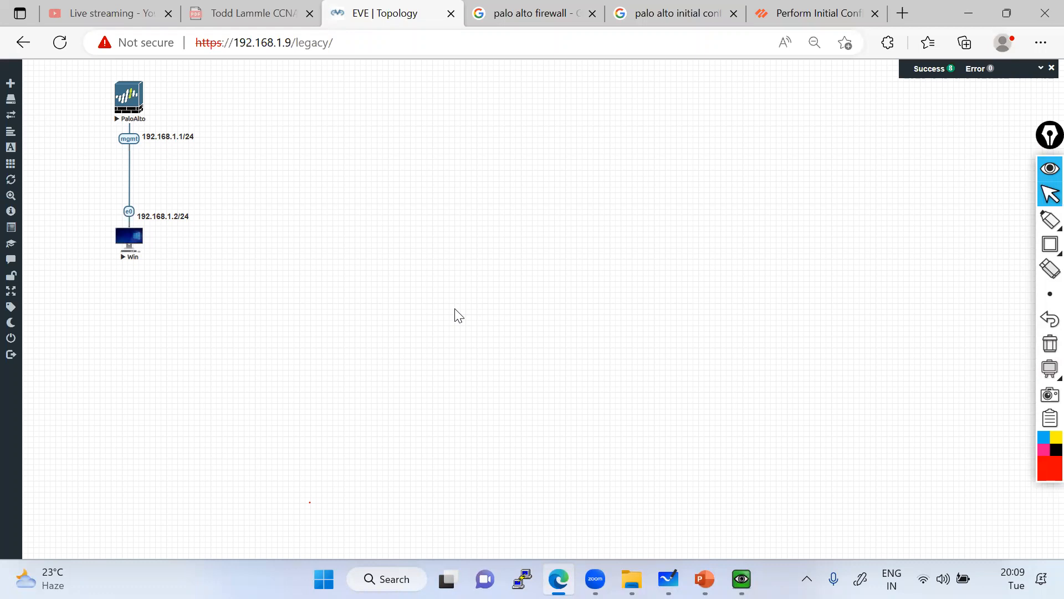
Switch between browser tabs, ending on the 'palo alto firewall' image results showing the PA-220.
left_click(690, 14)
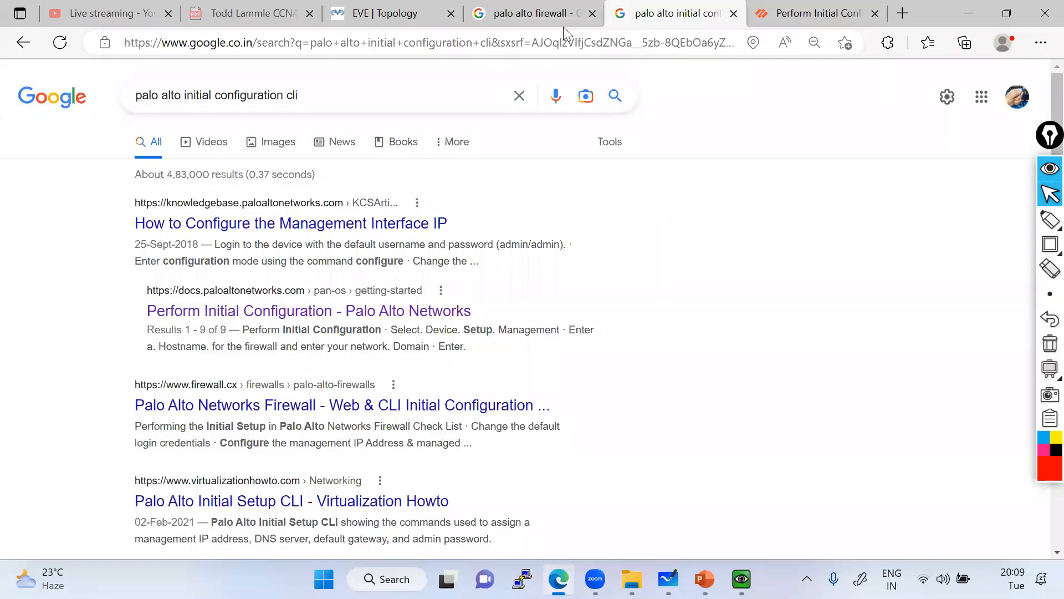
left_click(547, 14)
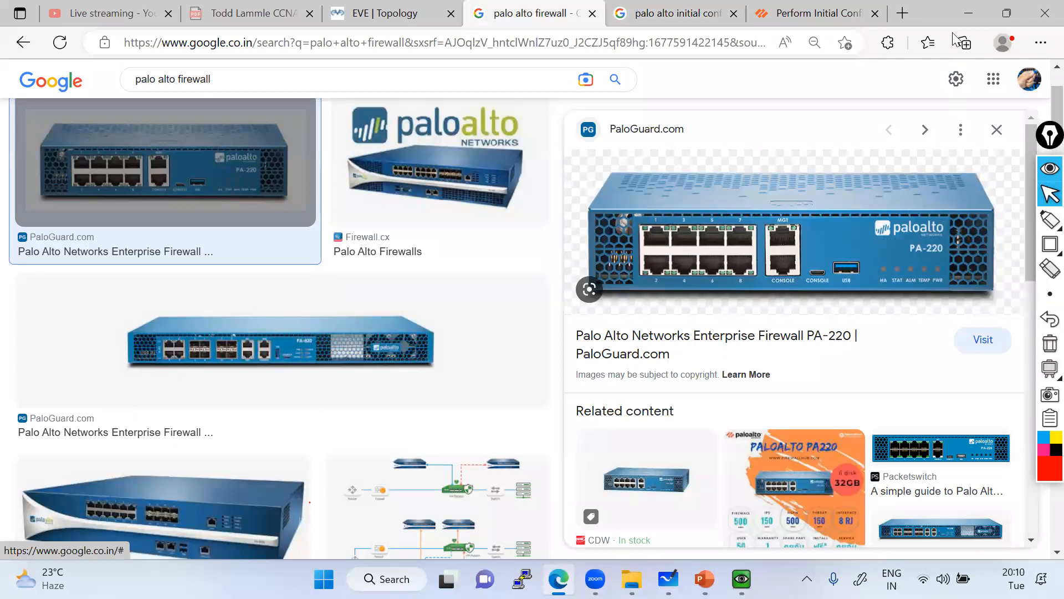
left_click(403, 15)
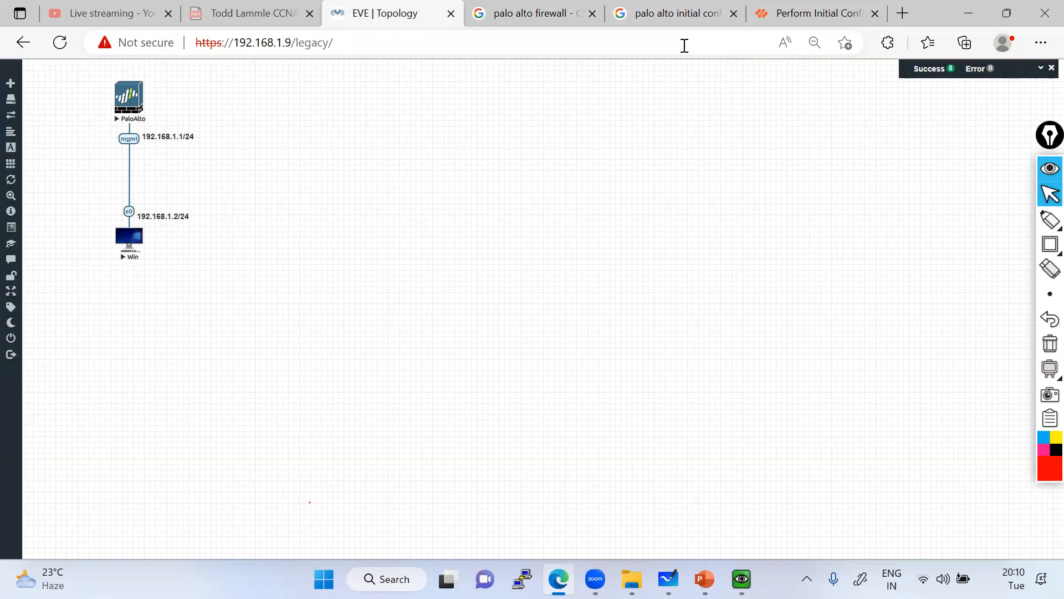
left_click(507, 13)
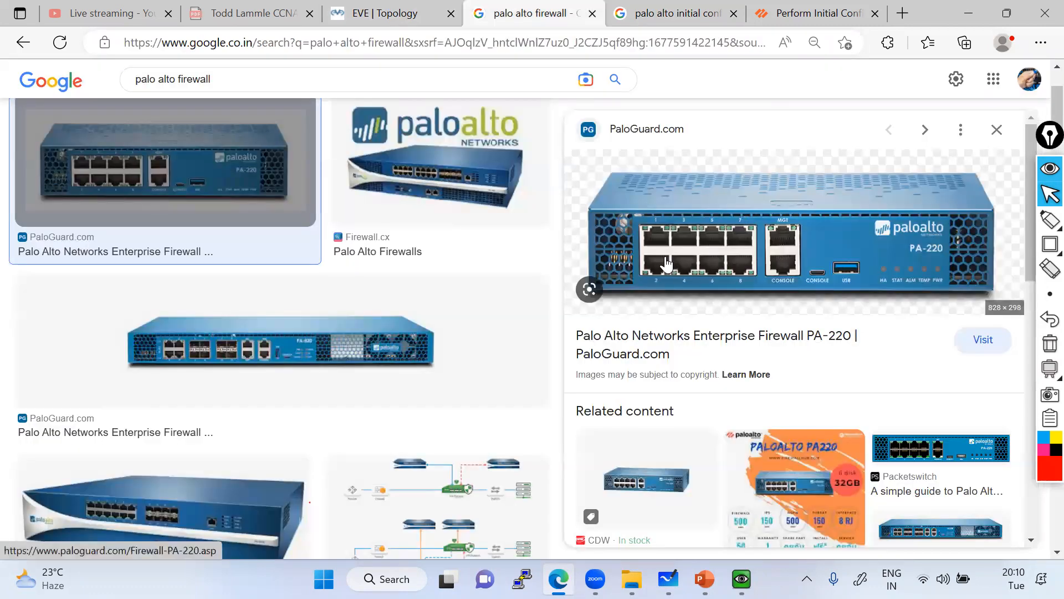